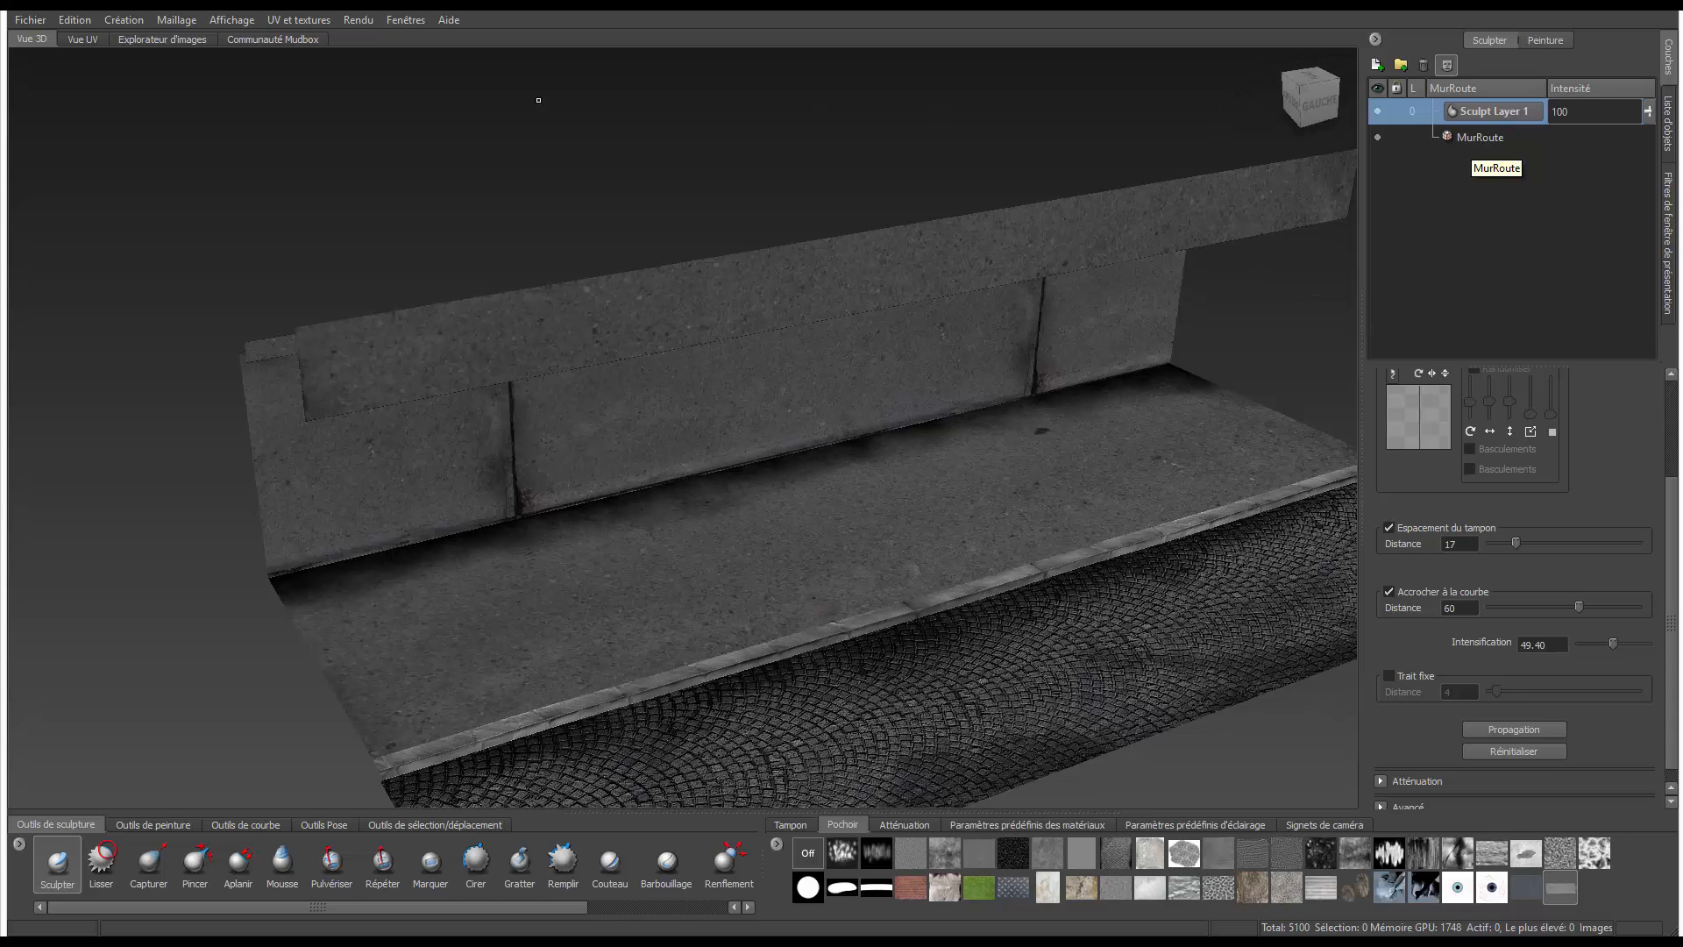
{"action": "left_click", "coordinate": [29, 21]}
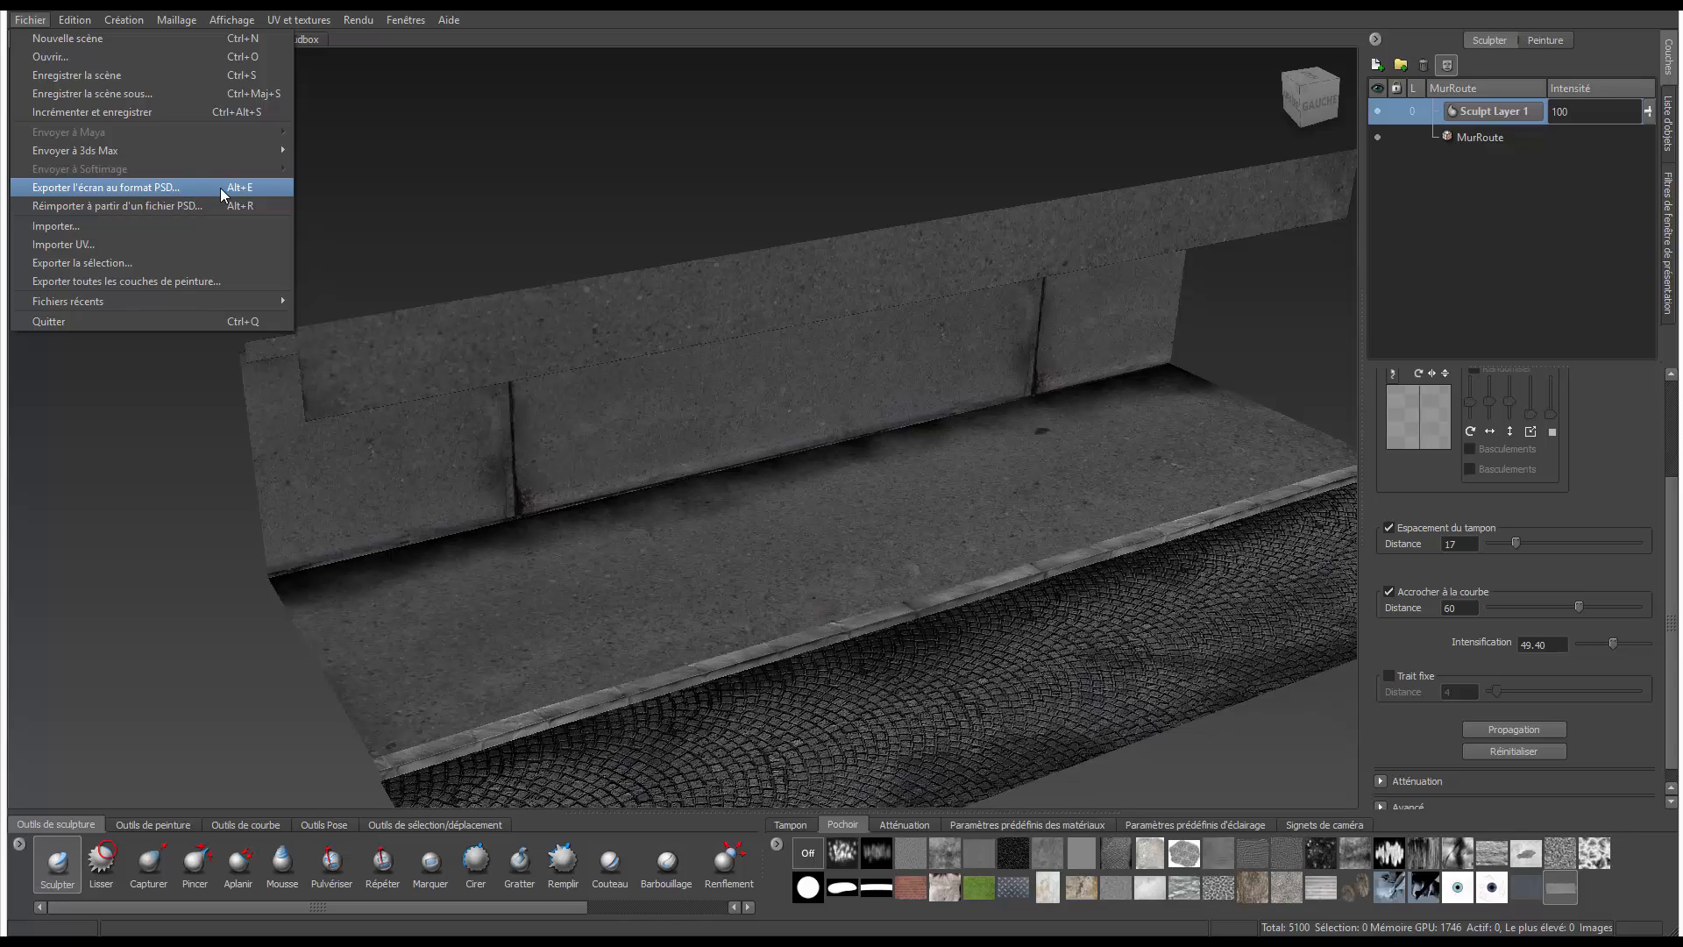
{"action": "mouse_move", "coordinate": [226, 151]}
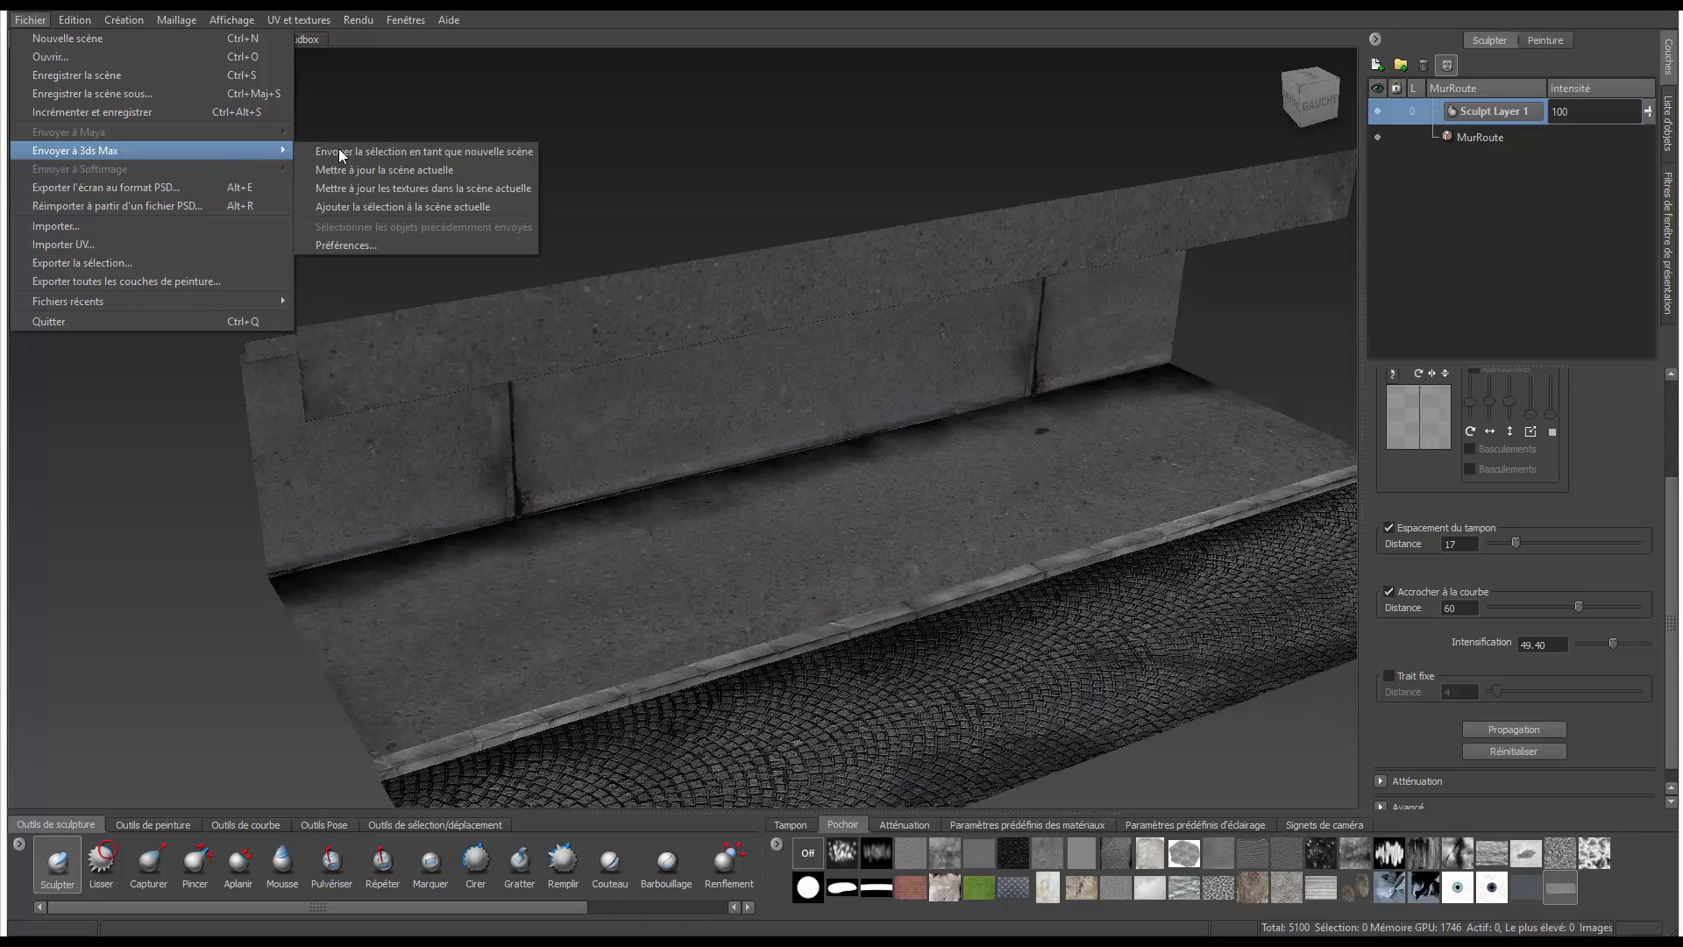
{"action": "left_click", "coordinate": [389, 171]}
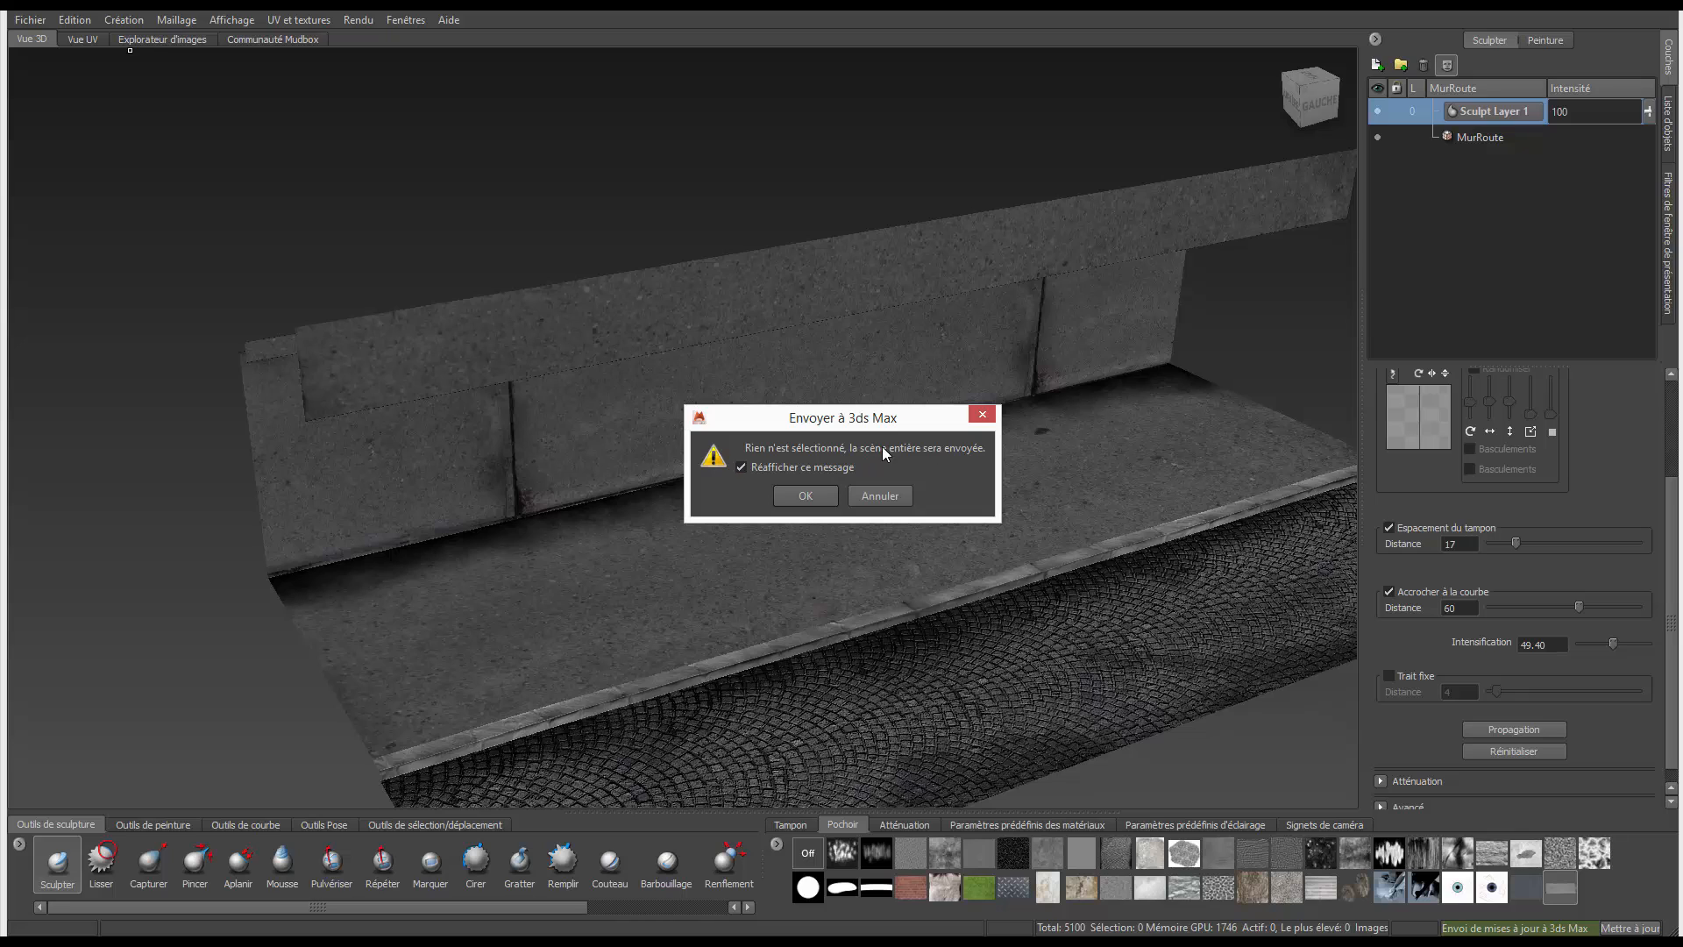
{"action": "left_click", "coordinate": [877, 495]}
Select the whole MurRoute mesh and start sending it to 3ds Max as an update of the current scene.
{"action": "mouse_move", "coordinate": [668, 407]}
{"action": "right_mouse_down"}
{"action": "mouse_move", "coordinate": [613, 416]}
{"action": "mouse_move", "coordinate": [649, 455]}
{"action": "right_mouse_up"}
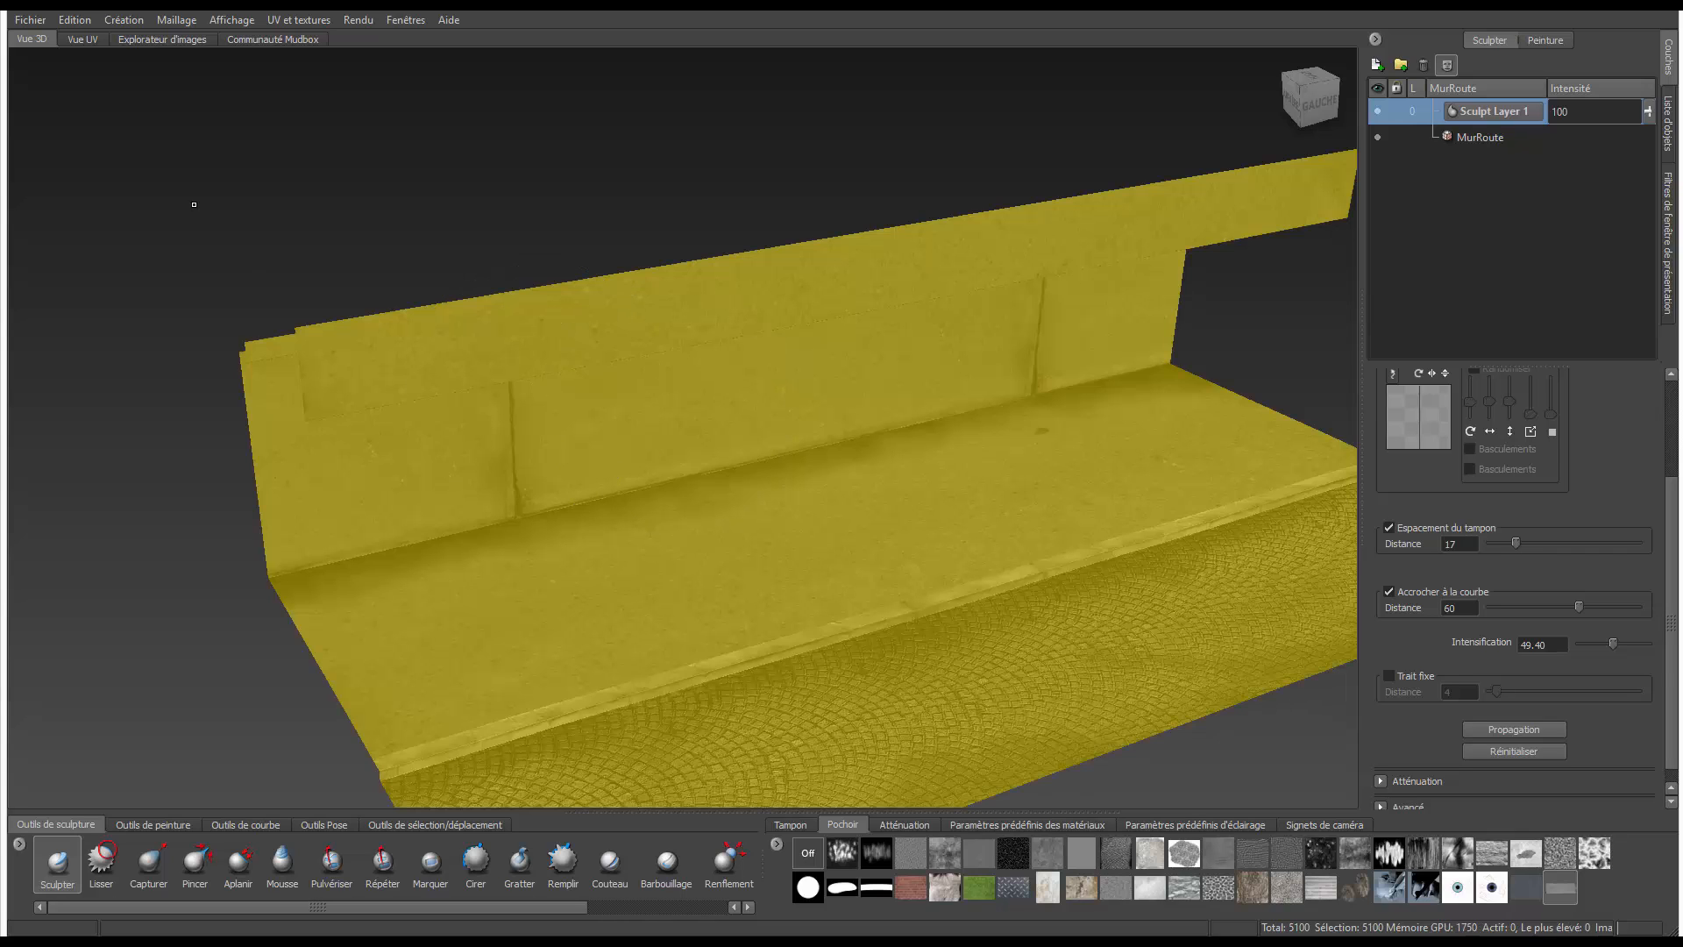
{"action": "left_click", "coordinate": [30, 20]}
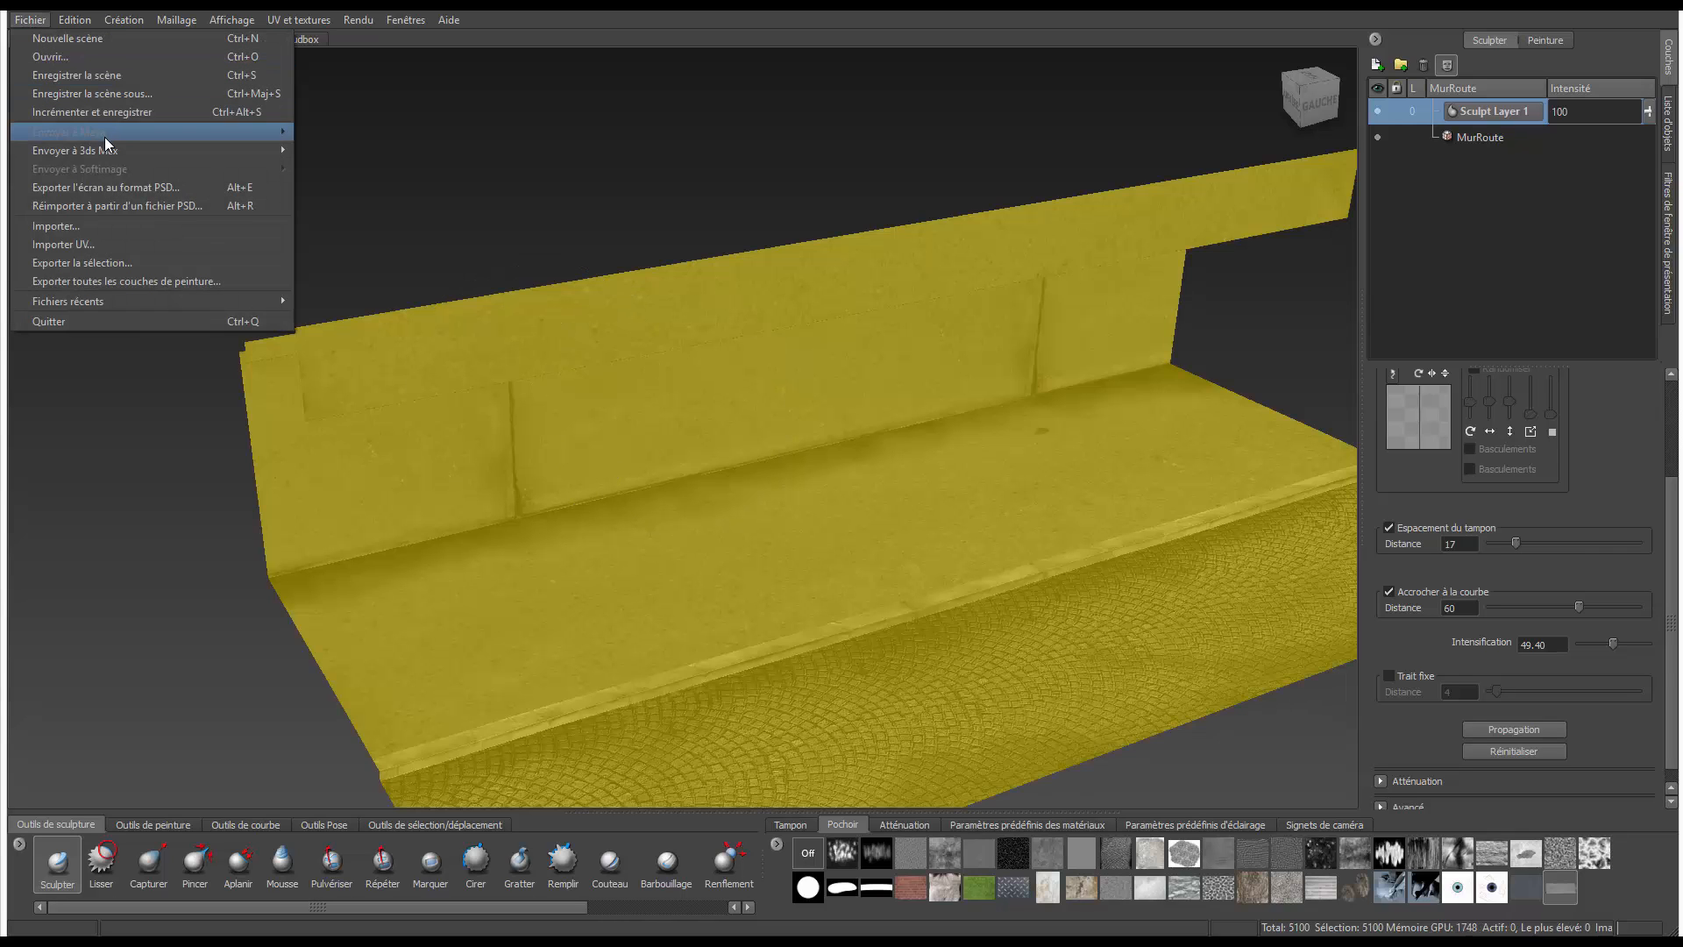
{"action": "mouse_move", "coordinate": [165, 151]}
{"action": "left_click", "coordinate": [385, 170]}
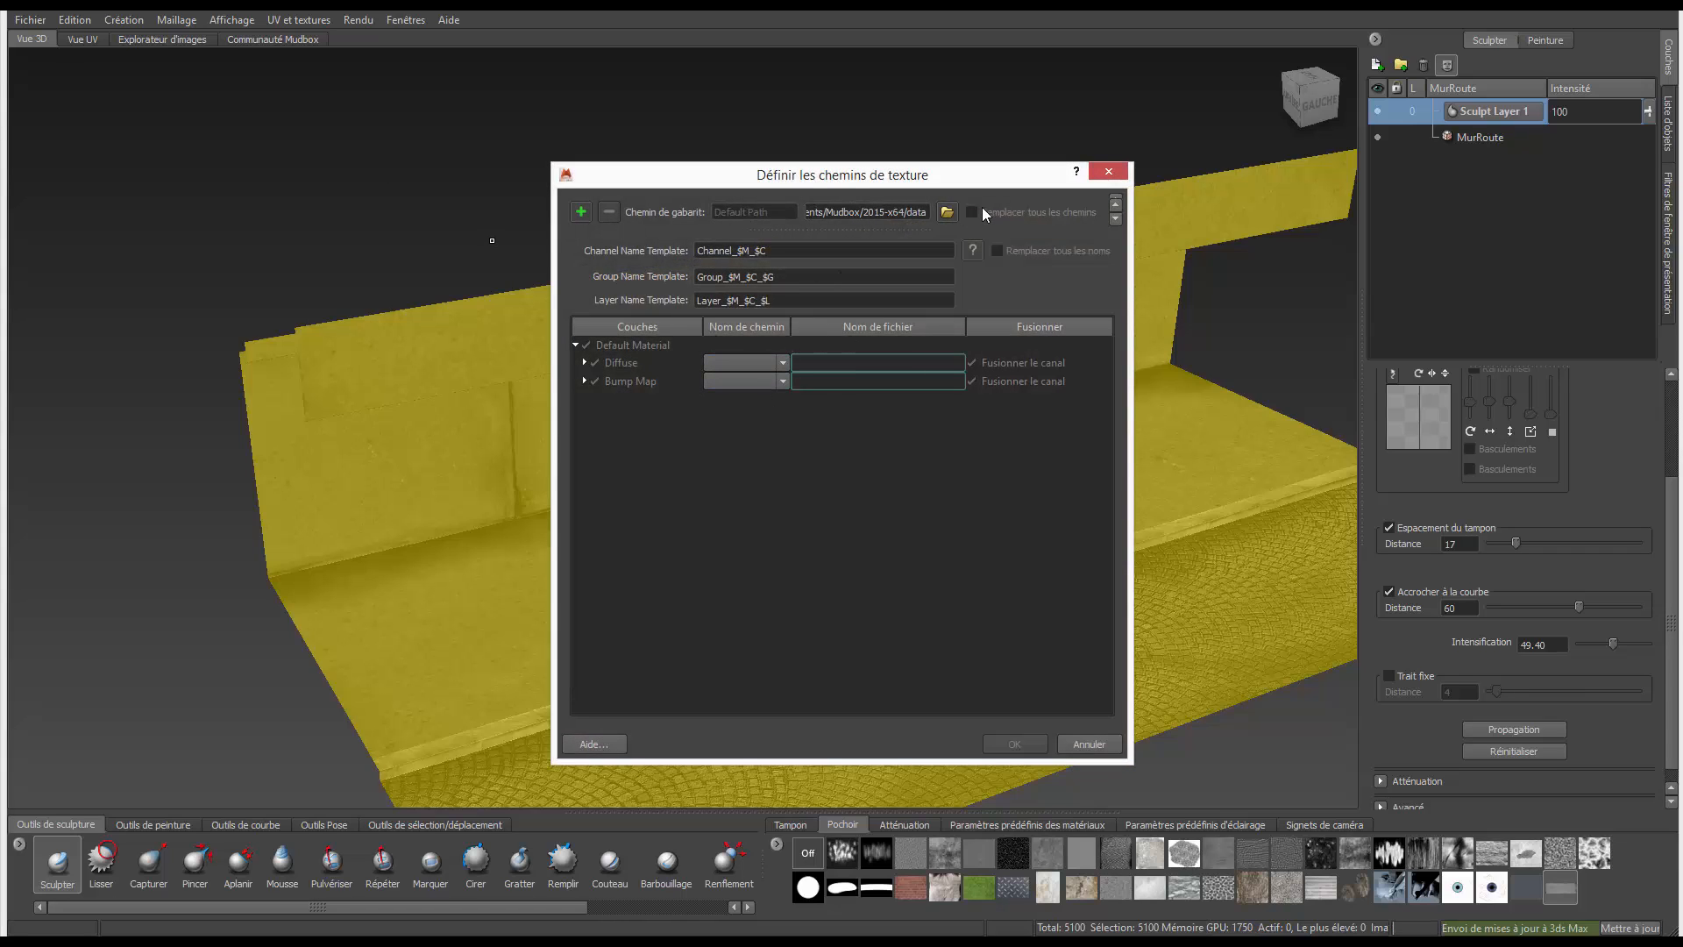
Set the default template path for the exported textures to the folder F:\TutoAba\Texture_Projet.
{"action": "left_click", "coordinate": [947, 213]}
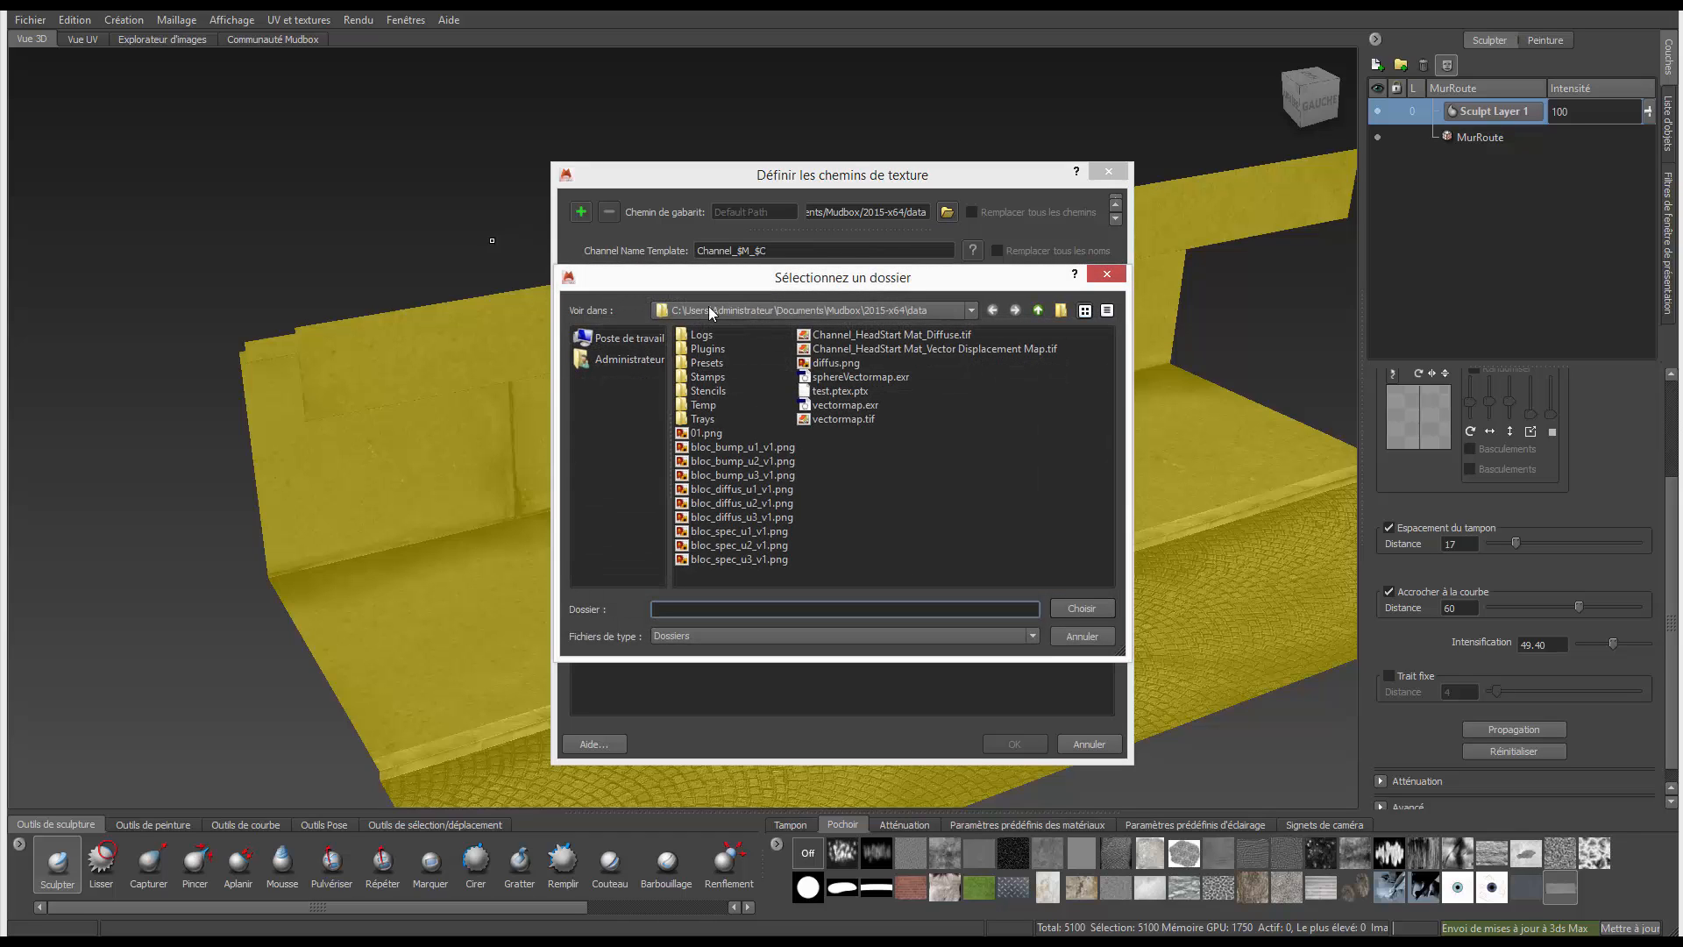
{"action": "left_click", "coordinate": [633, 361]}
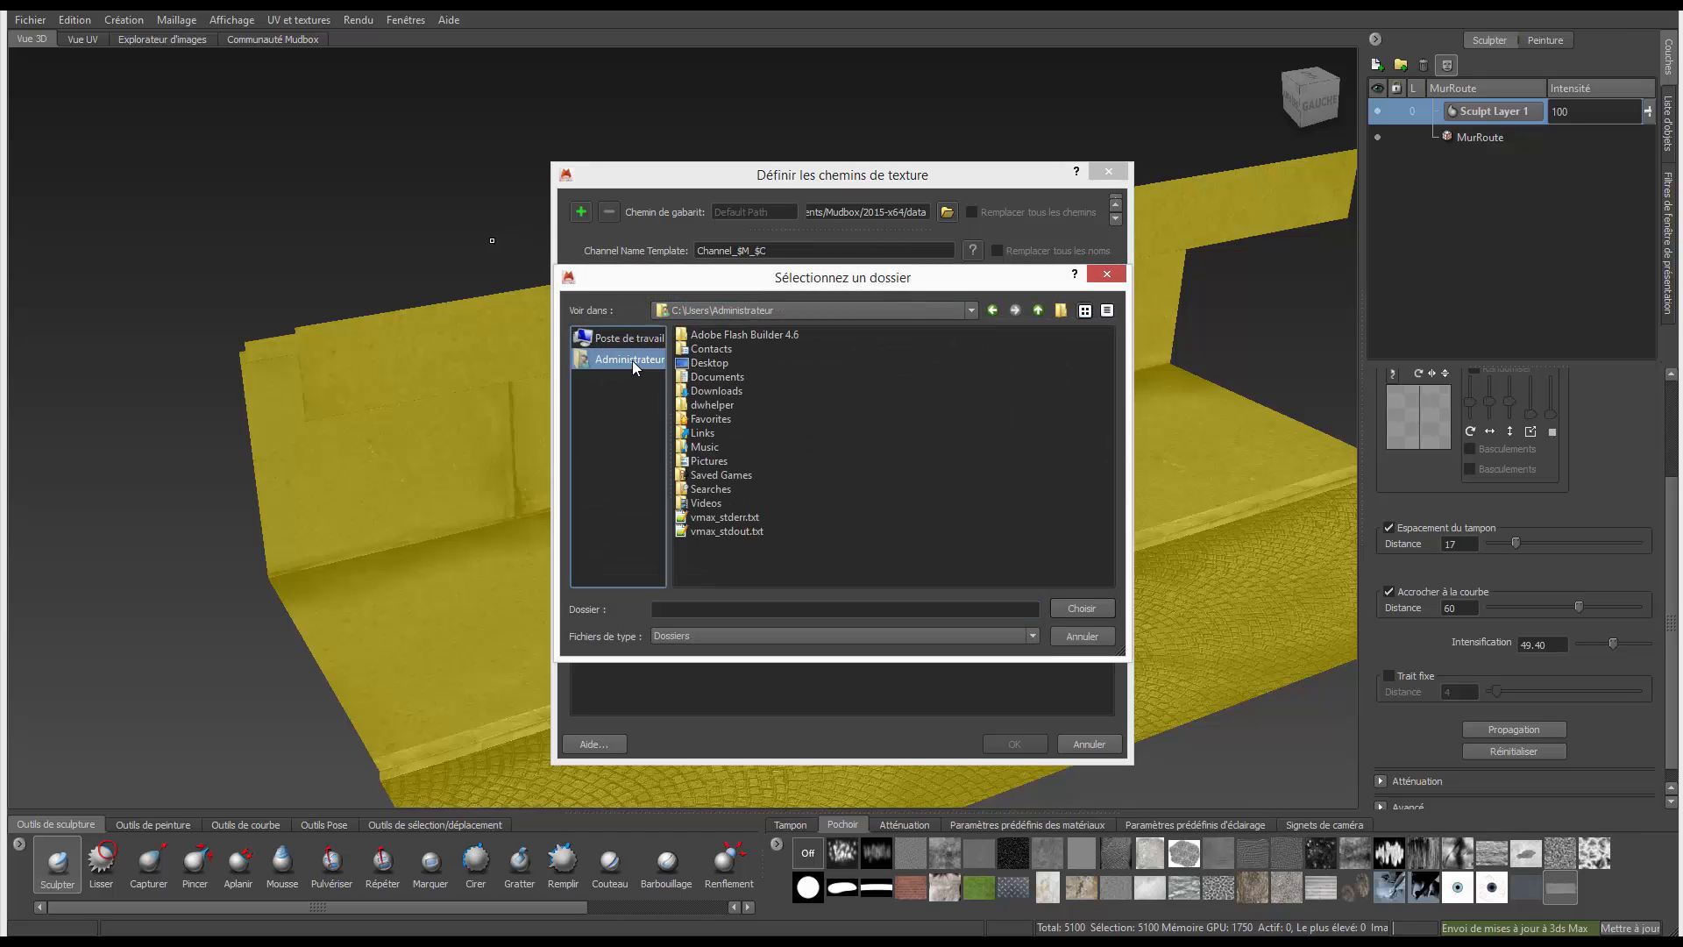
{"action": "left_click", "coordinate": [617, 336]}
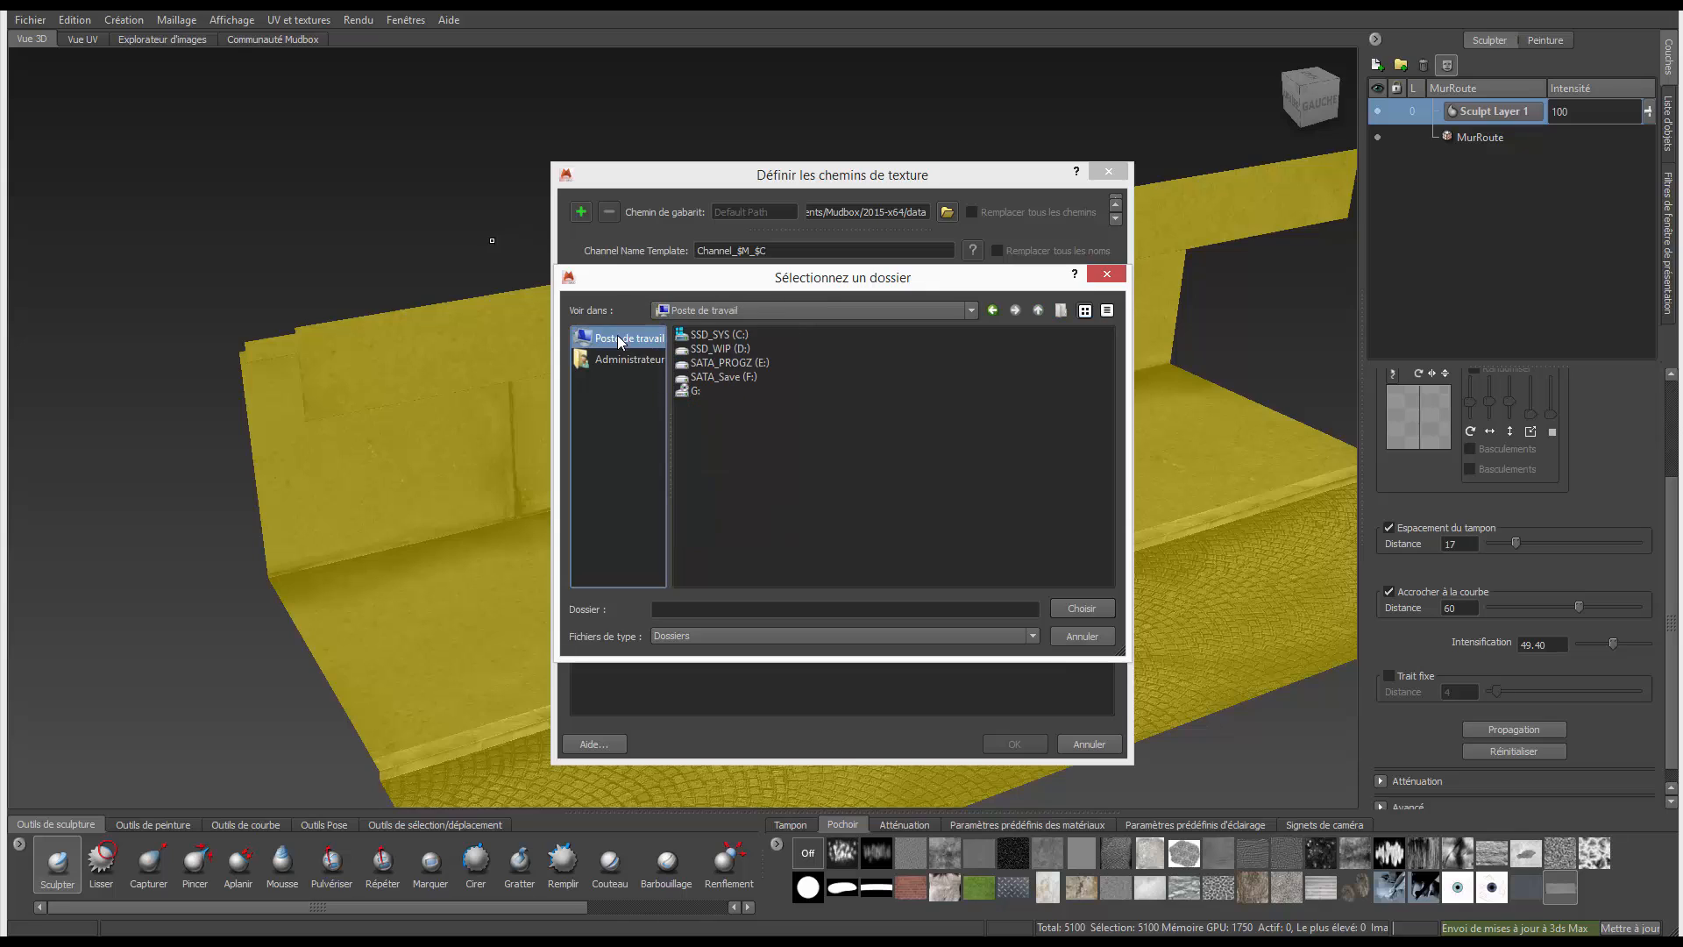
{"action": "double_click", "coordinate": [724, 375]}
{"action": "double_click", "coordinate": [708, 348]}
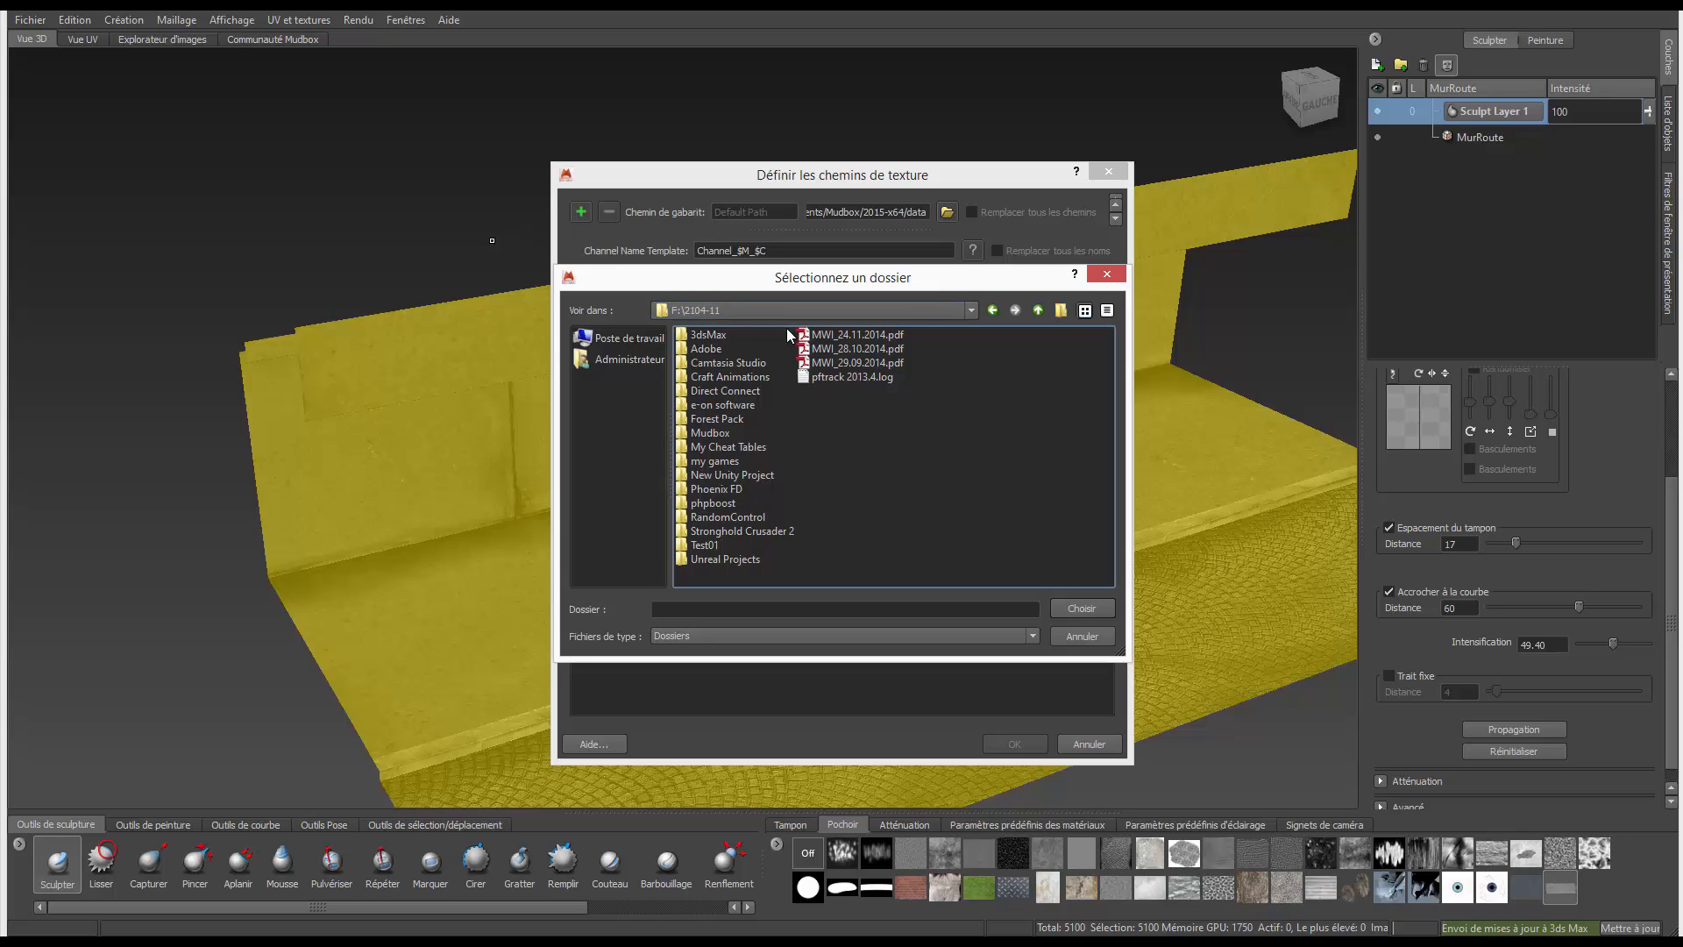
{"action": "left_click", "coordinate": [994, 310]}
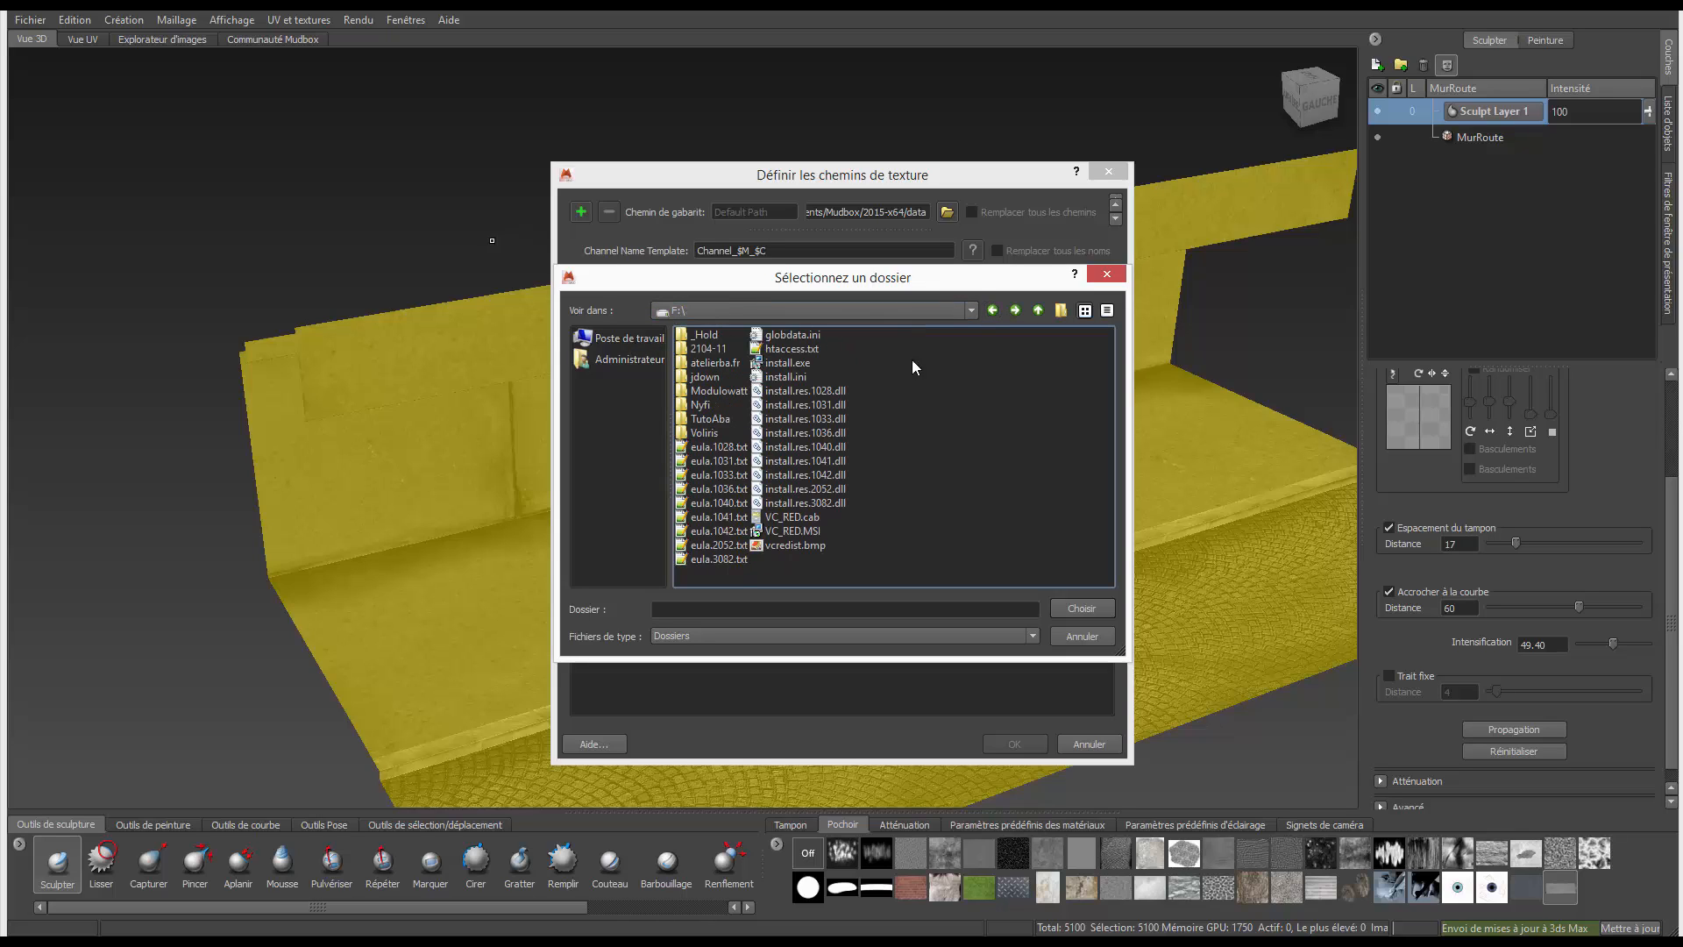
{"action": "double_click", "coordinate": [702, 419]}
{"action": "double_click", "coordinate": [713, 365]}
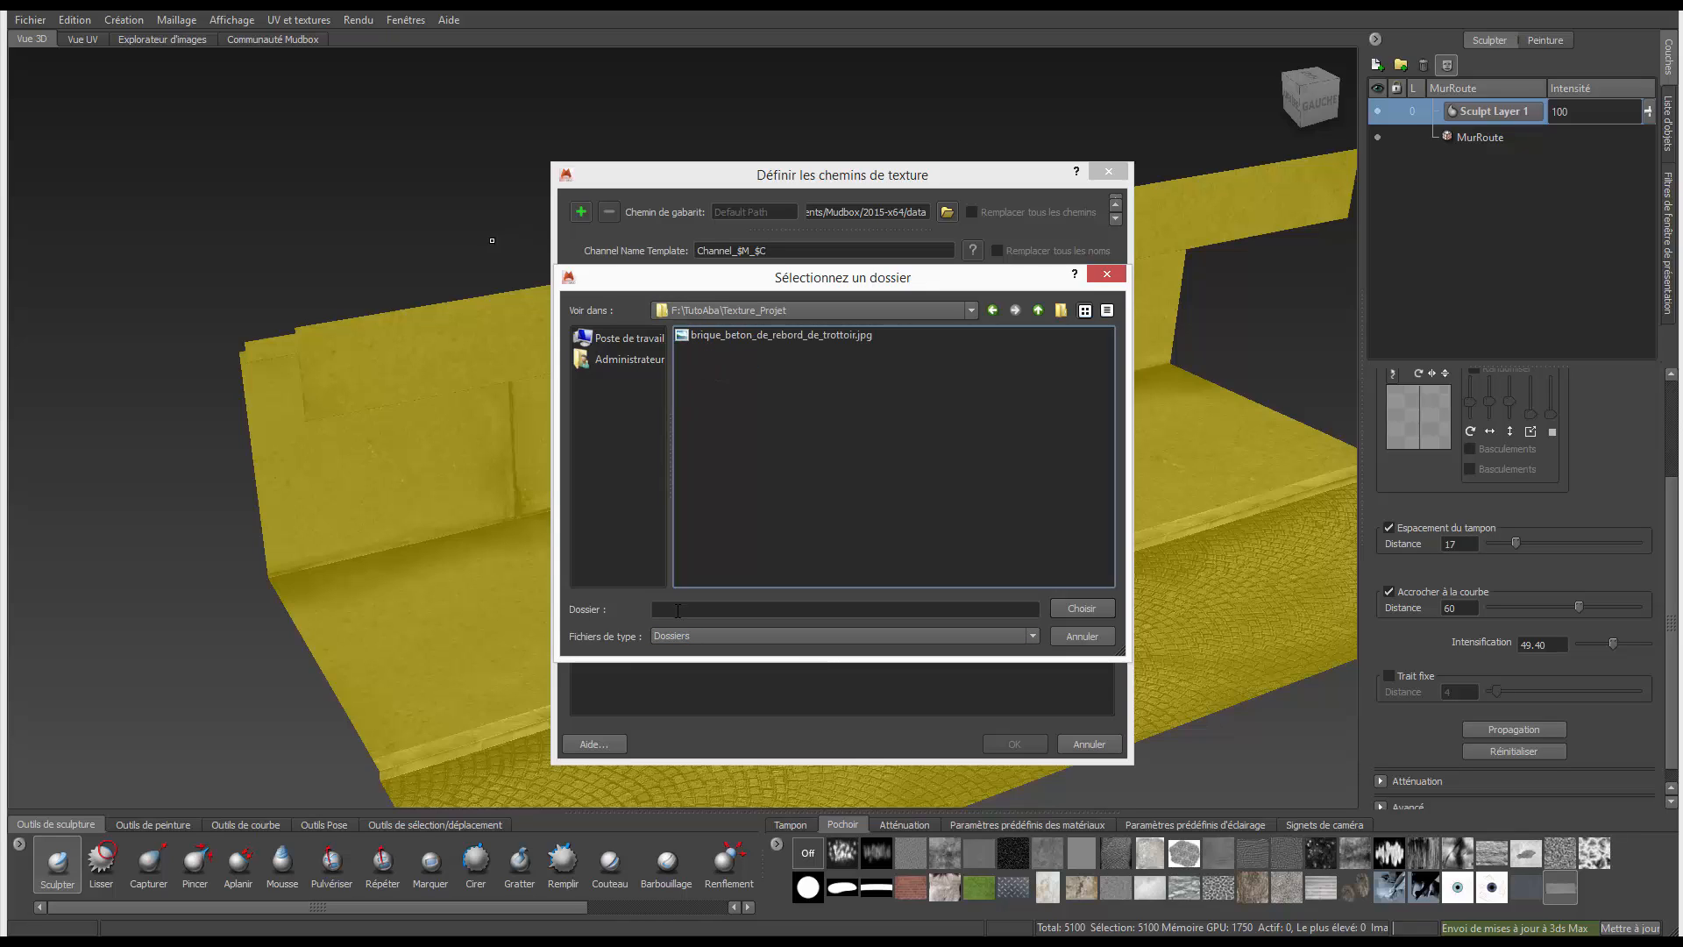
{"action": "left_click", "coordinate": [677, 610]}
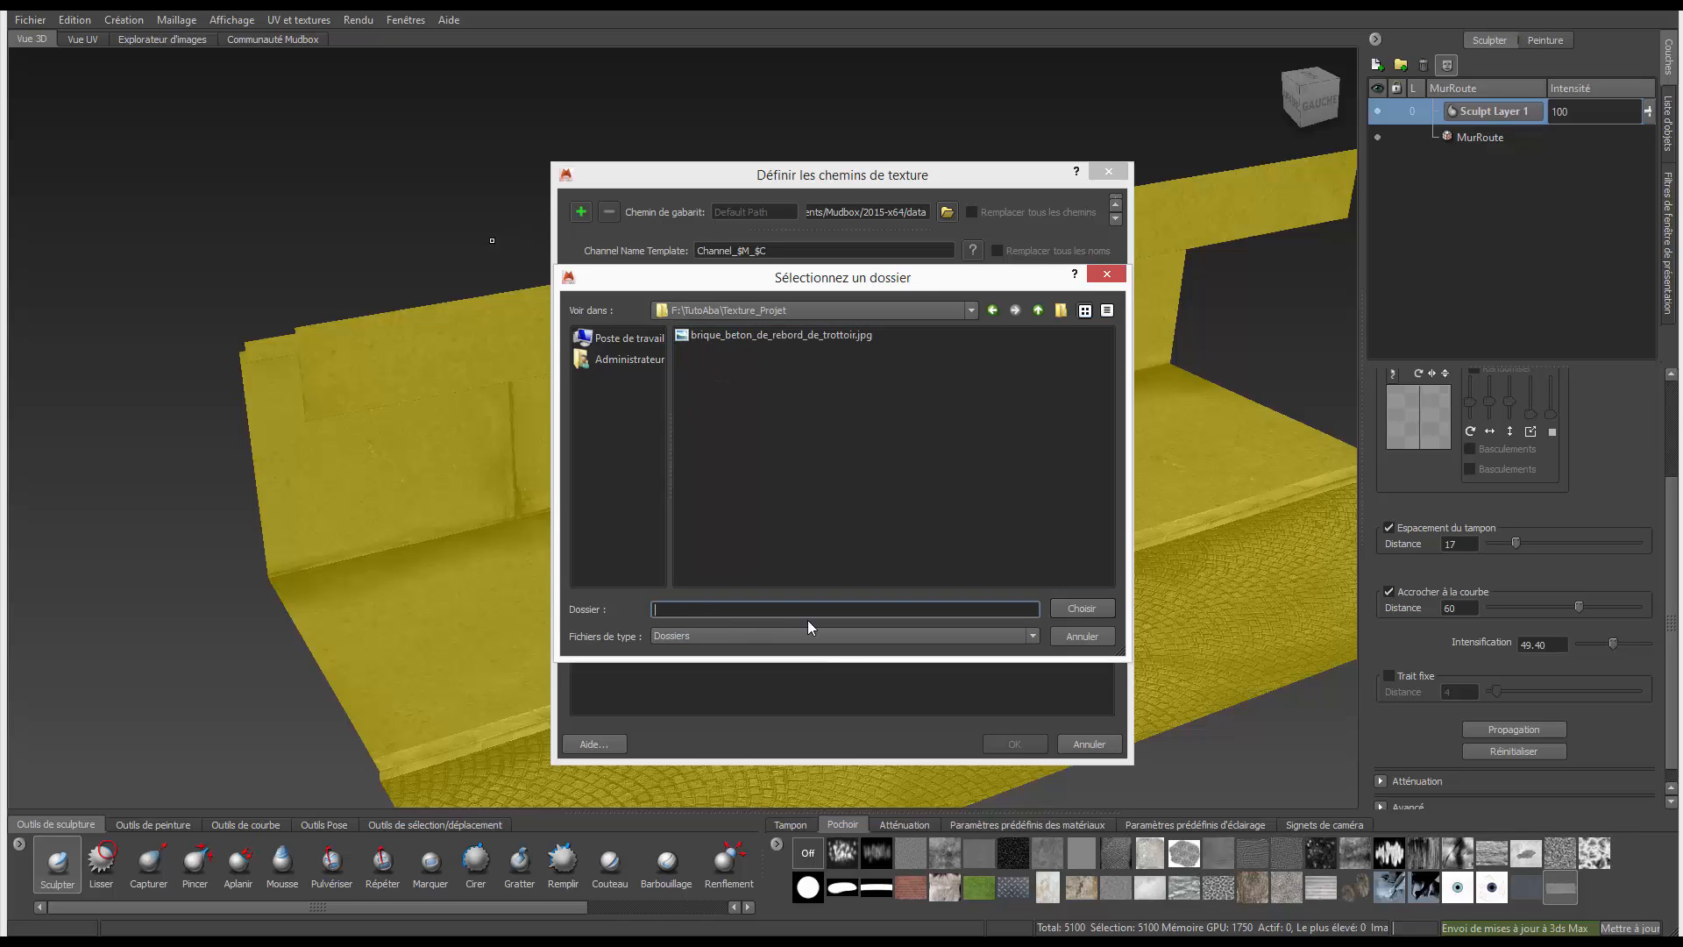
{"action": "left_click", "coordinate": [1081, 608]}
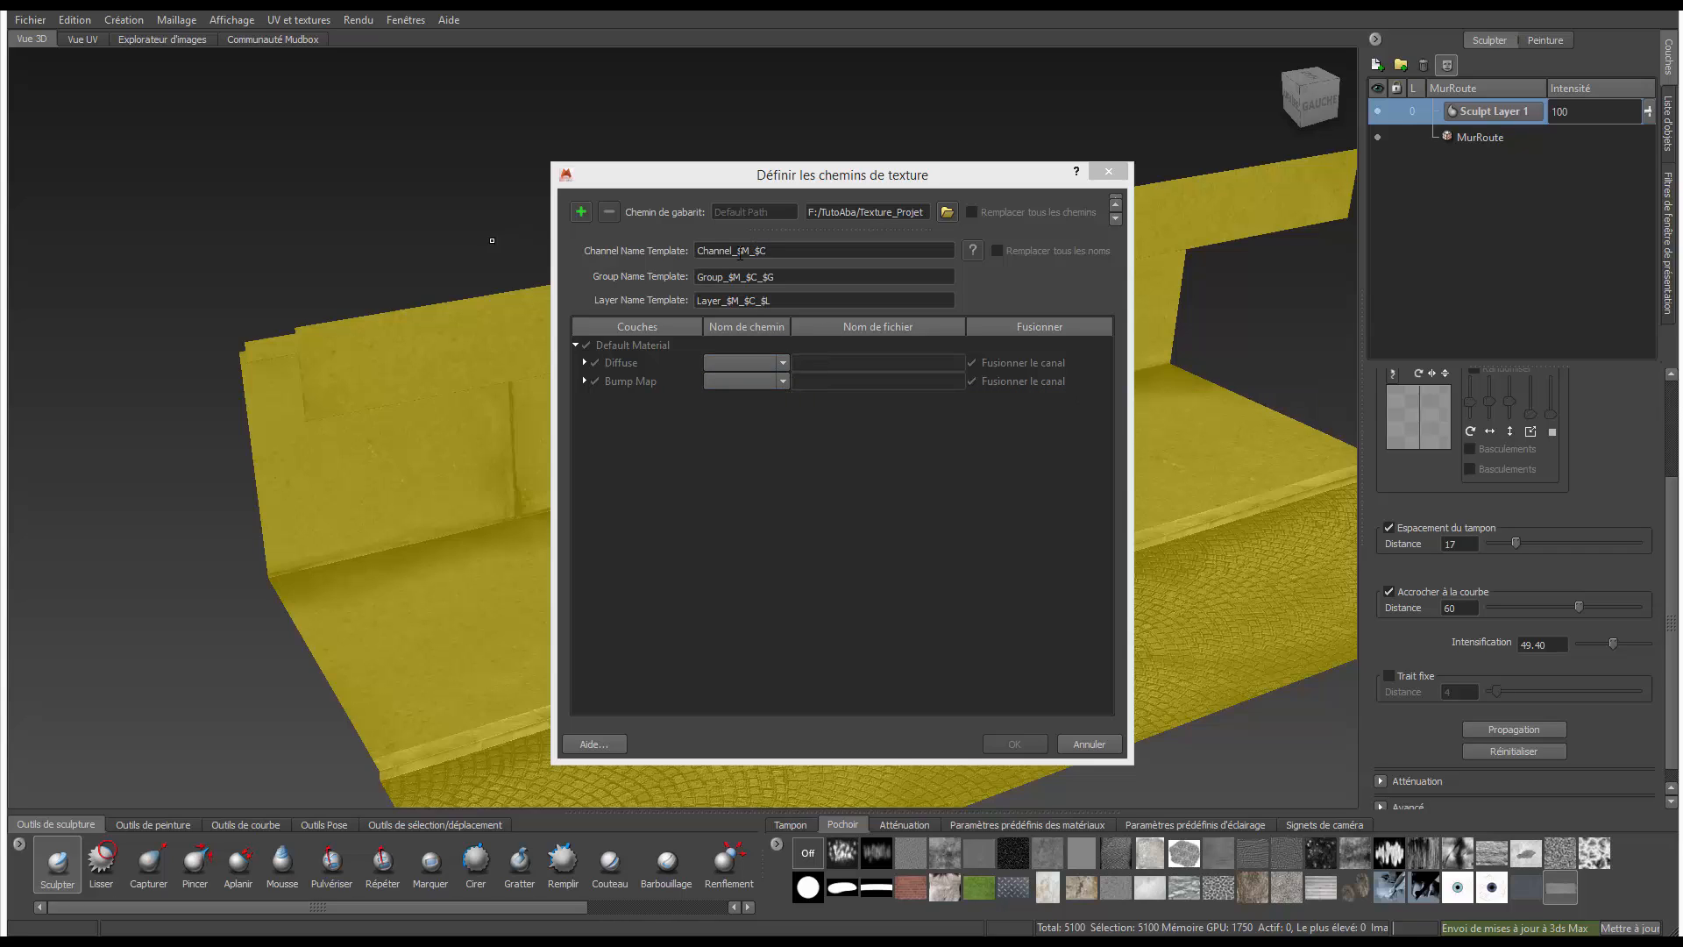
Assign Default Path as the export path of both the Diffuse and Bump Map channels.
{"action": "left_click", "coordinate": [775, 363]}
{"action": "left_click", "coordinate": [770, 379]}
{"action": "left_click", "coordinate": [776, 381]}
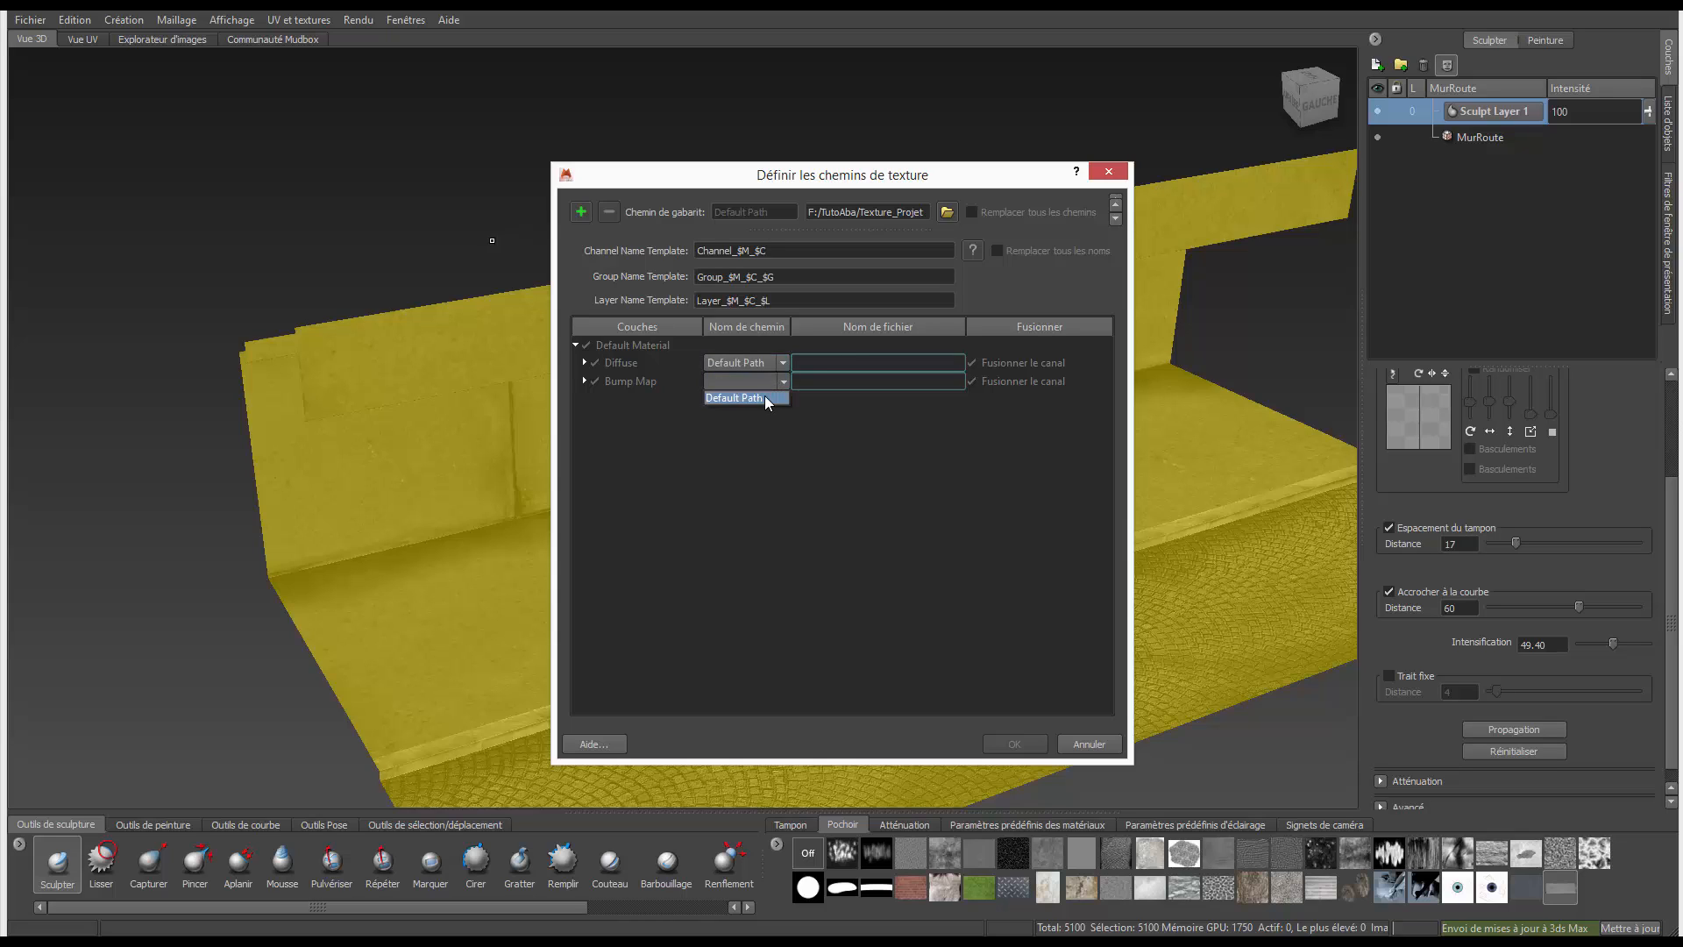
{"action": "left_click", "coordinate": [764, 396]}
Name the Diffuse texture file rm_diffus.tif and the Bump Map file rm_bump.tif, and confirm the texture paths.
{"action": "left_click", "coordinate": [815, 363]}
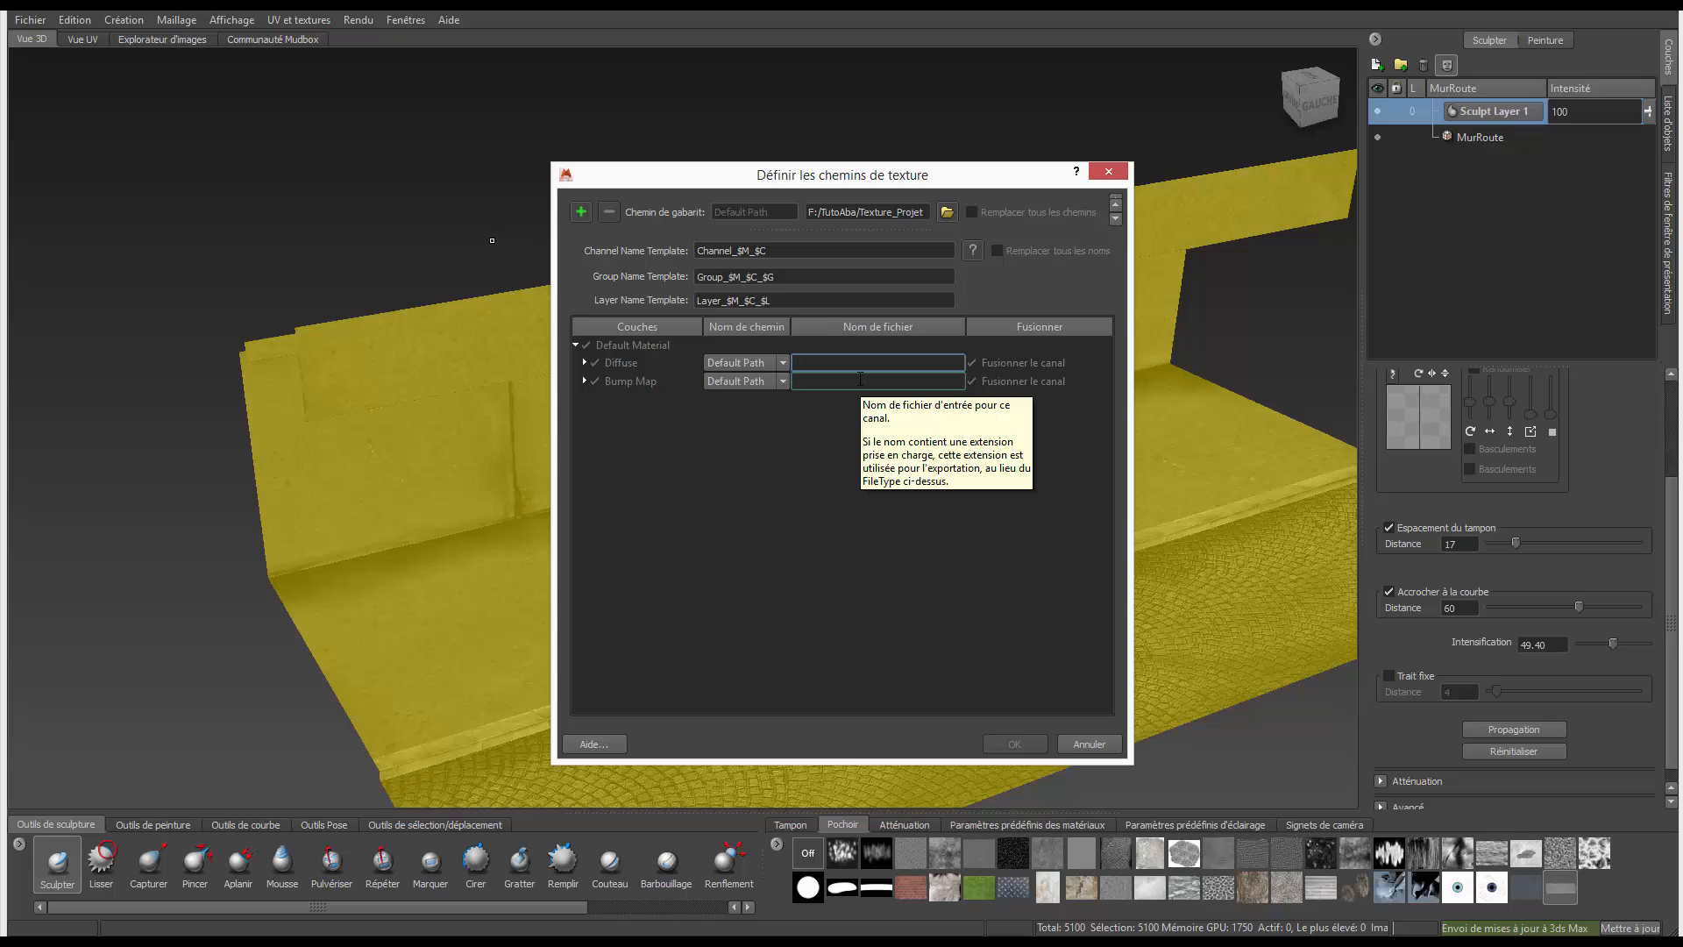
{"action": "type", "text": "rm_diffus.tif"}
{"action": "left_click", "coordinate": [860, 380]}
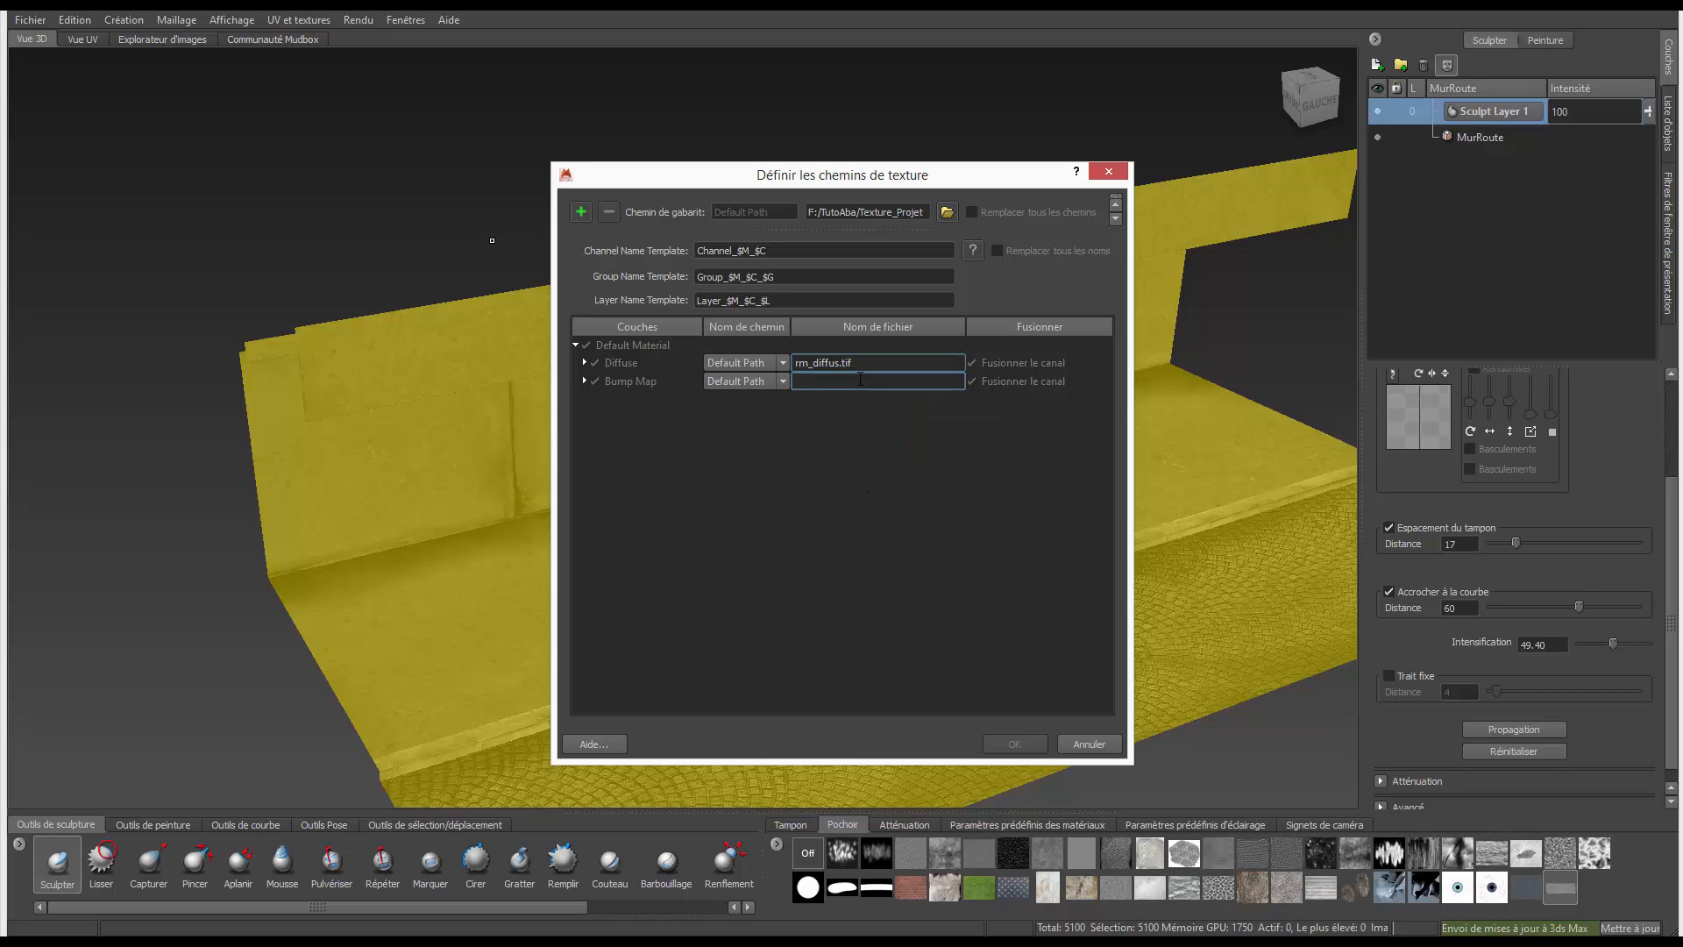
{"action": "type", "text": "rm_bump.tif"}
{"action": "left_click", "coordinate": [1547, 41]}
{"action": "left_click", "coordinate": [1413, 111]}
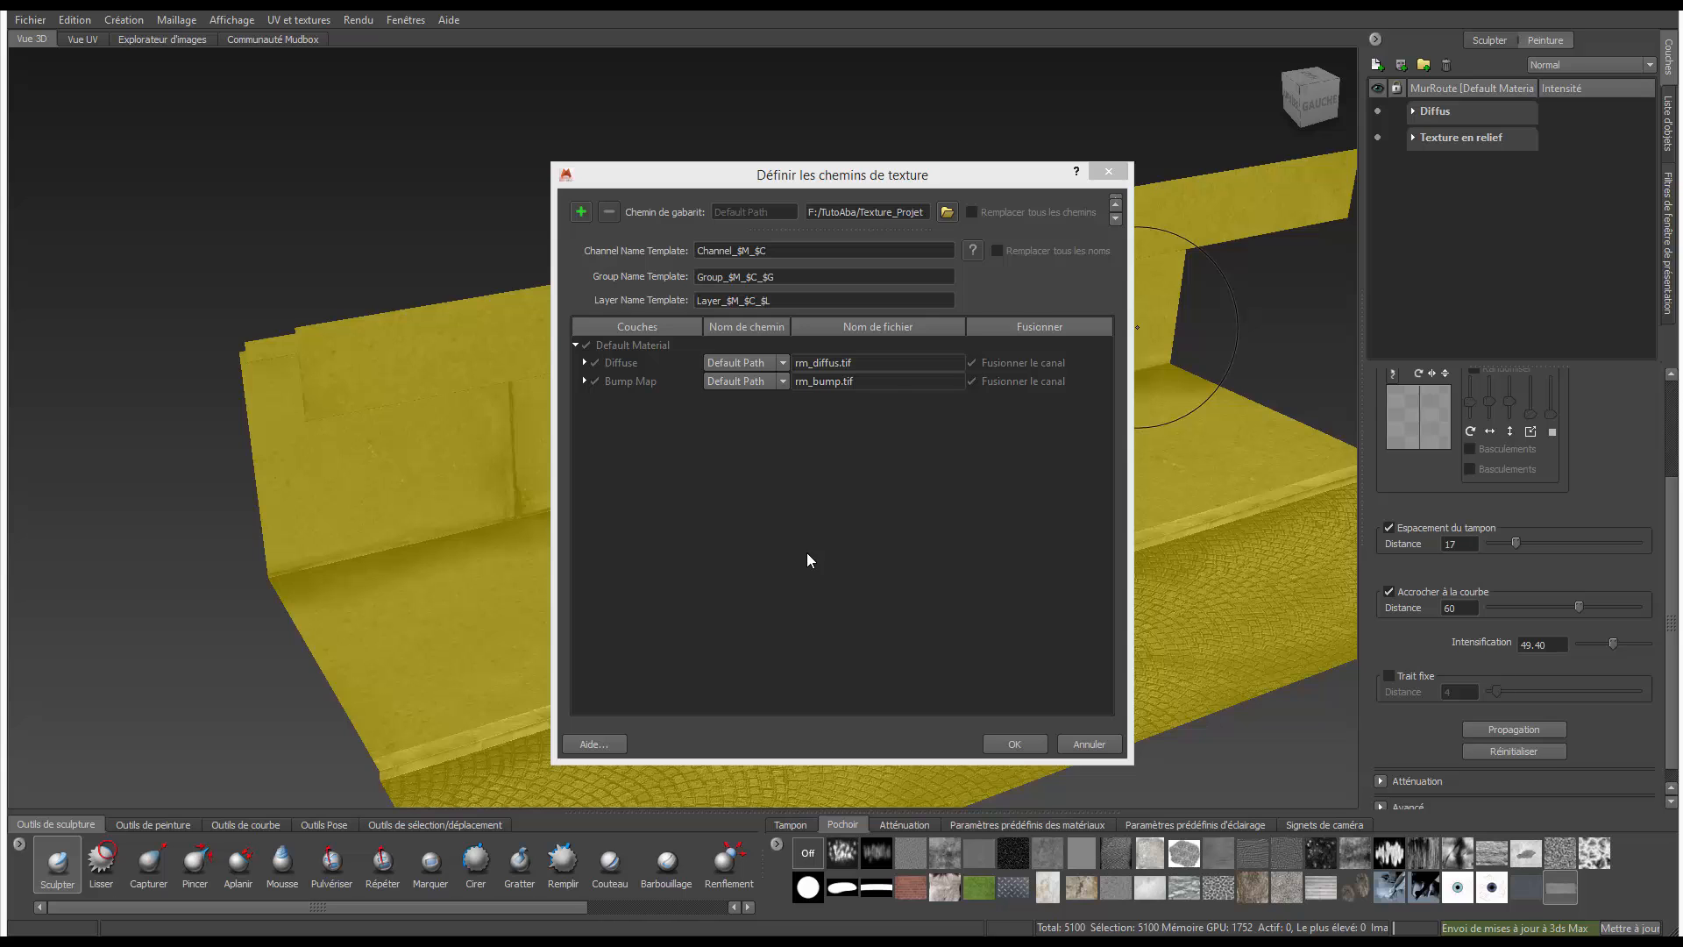
{"action": "left_click", "coordinate": [1020, 745]}
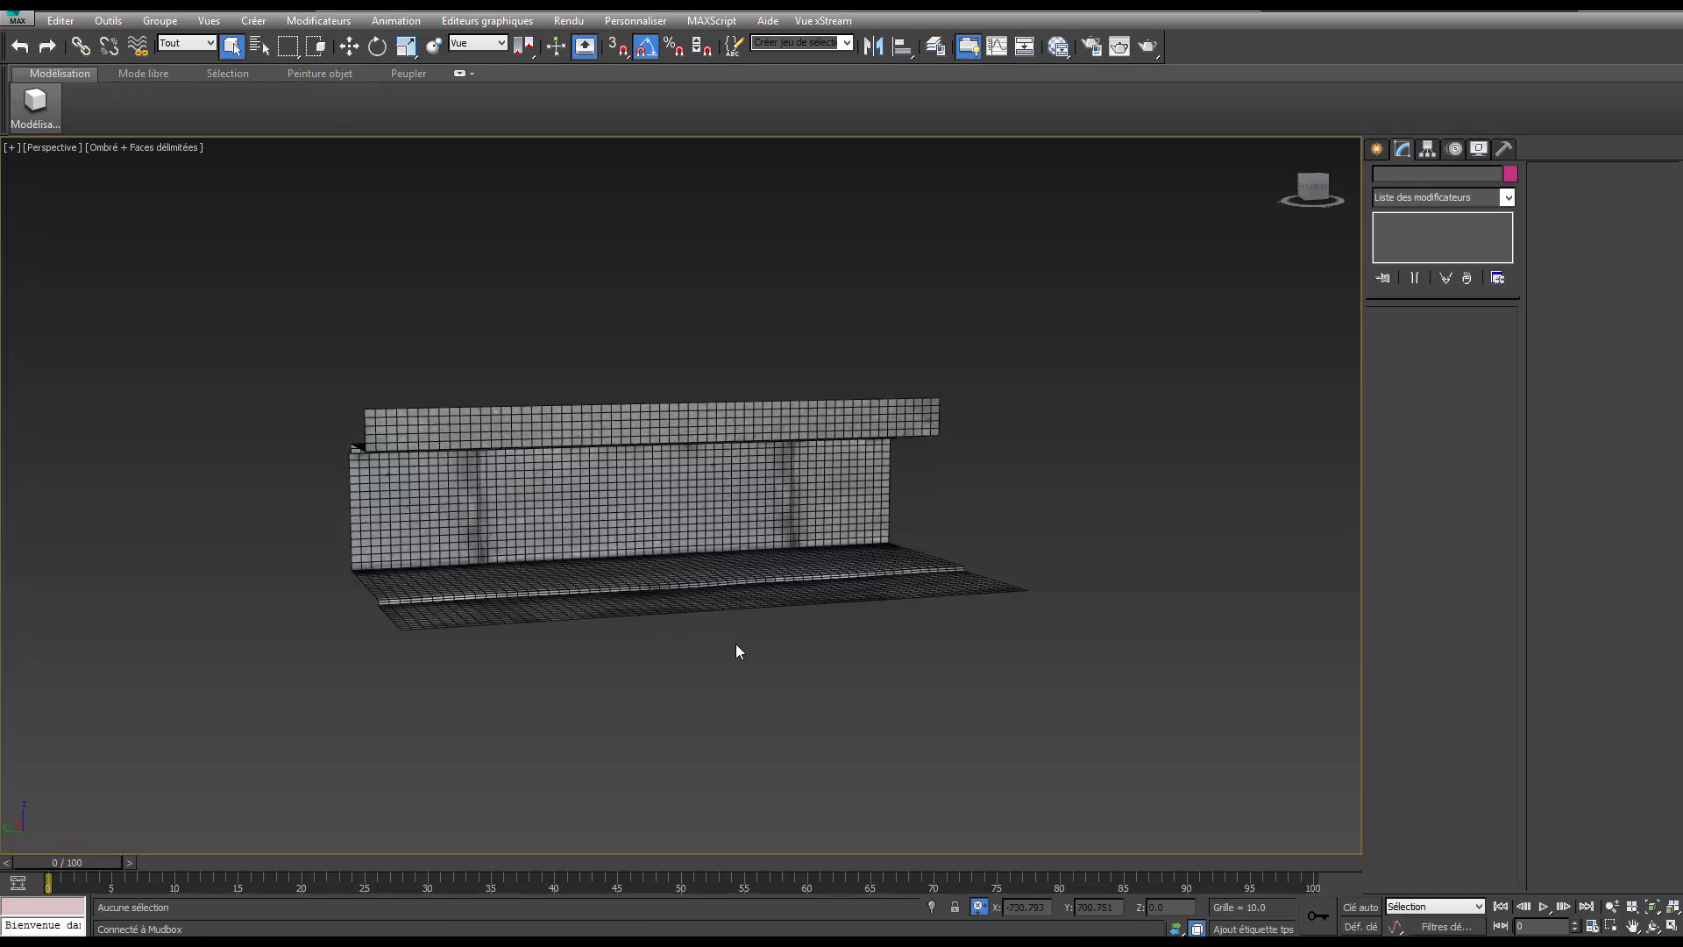
In 3ds Max, turn off the edged faces display in the Perspective view and examine the textures on the imported wall and road.
{"action": "middle_click_drag", "start_coordinate": [725, 609], "coordinate": [741, 639], "text": "alt"}
{"action": "key", "text": "alt+w"}
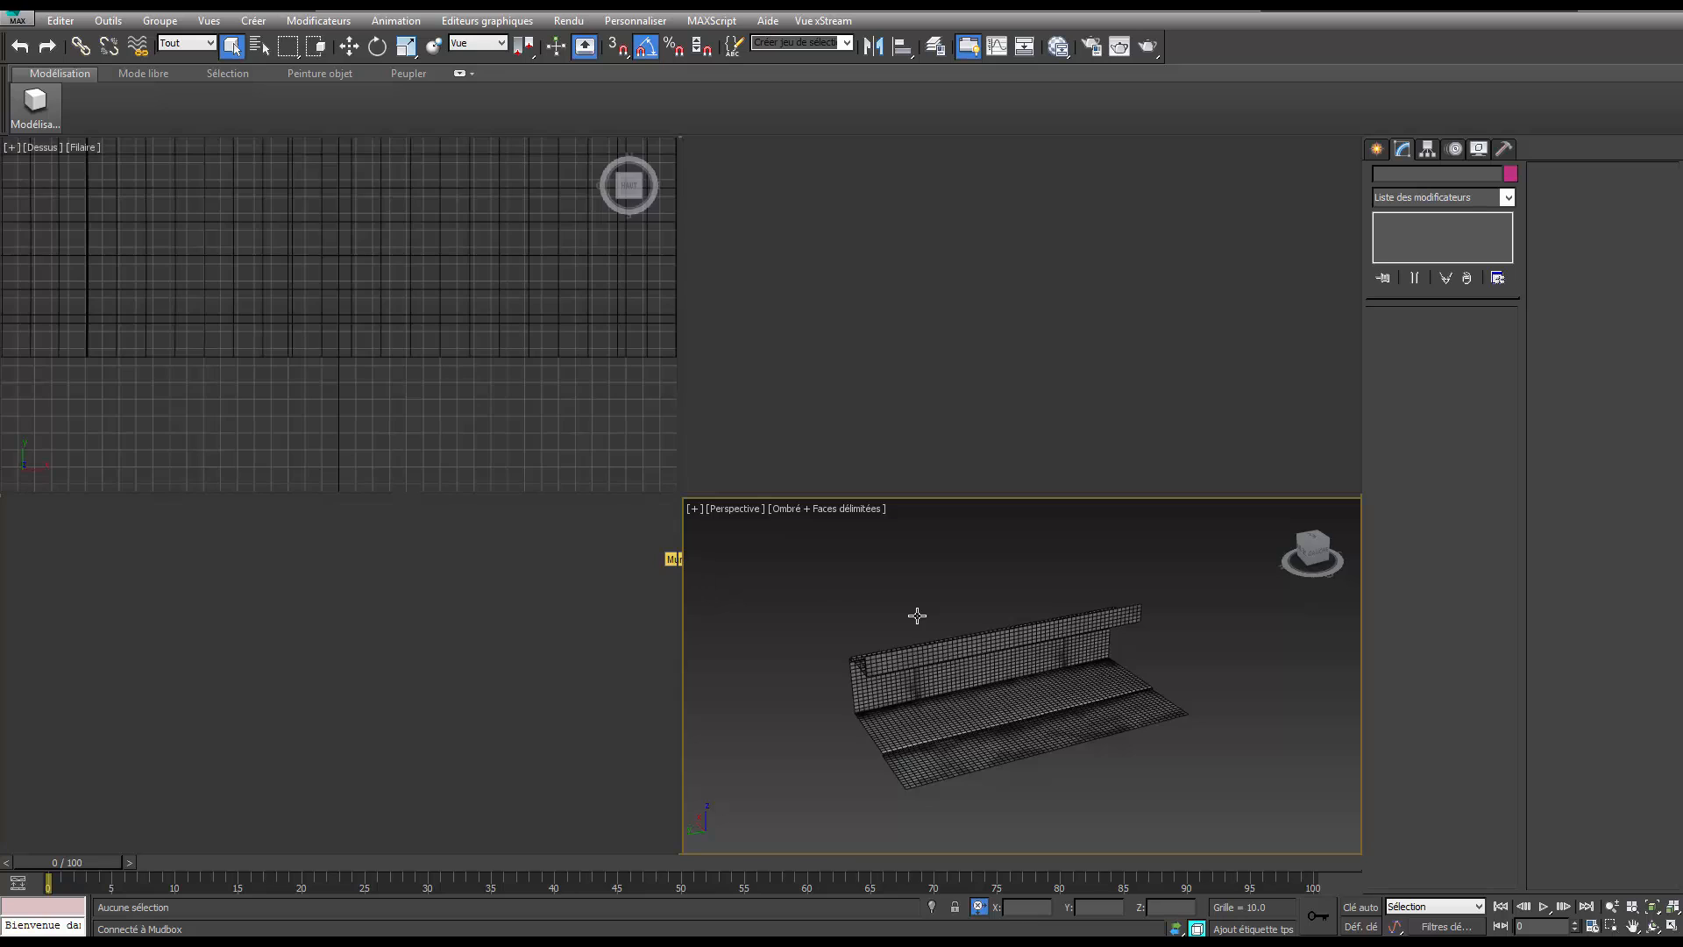
{"action": "key", "text": "alt+w"}
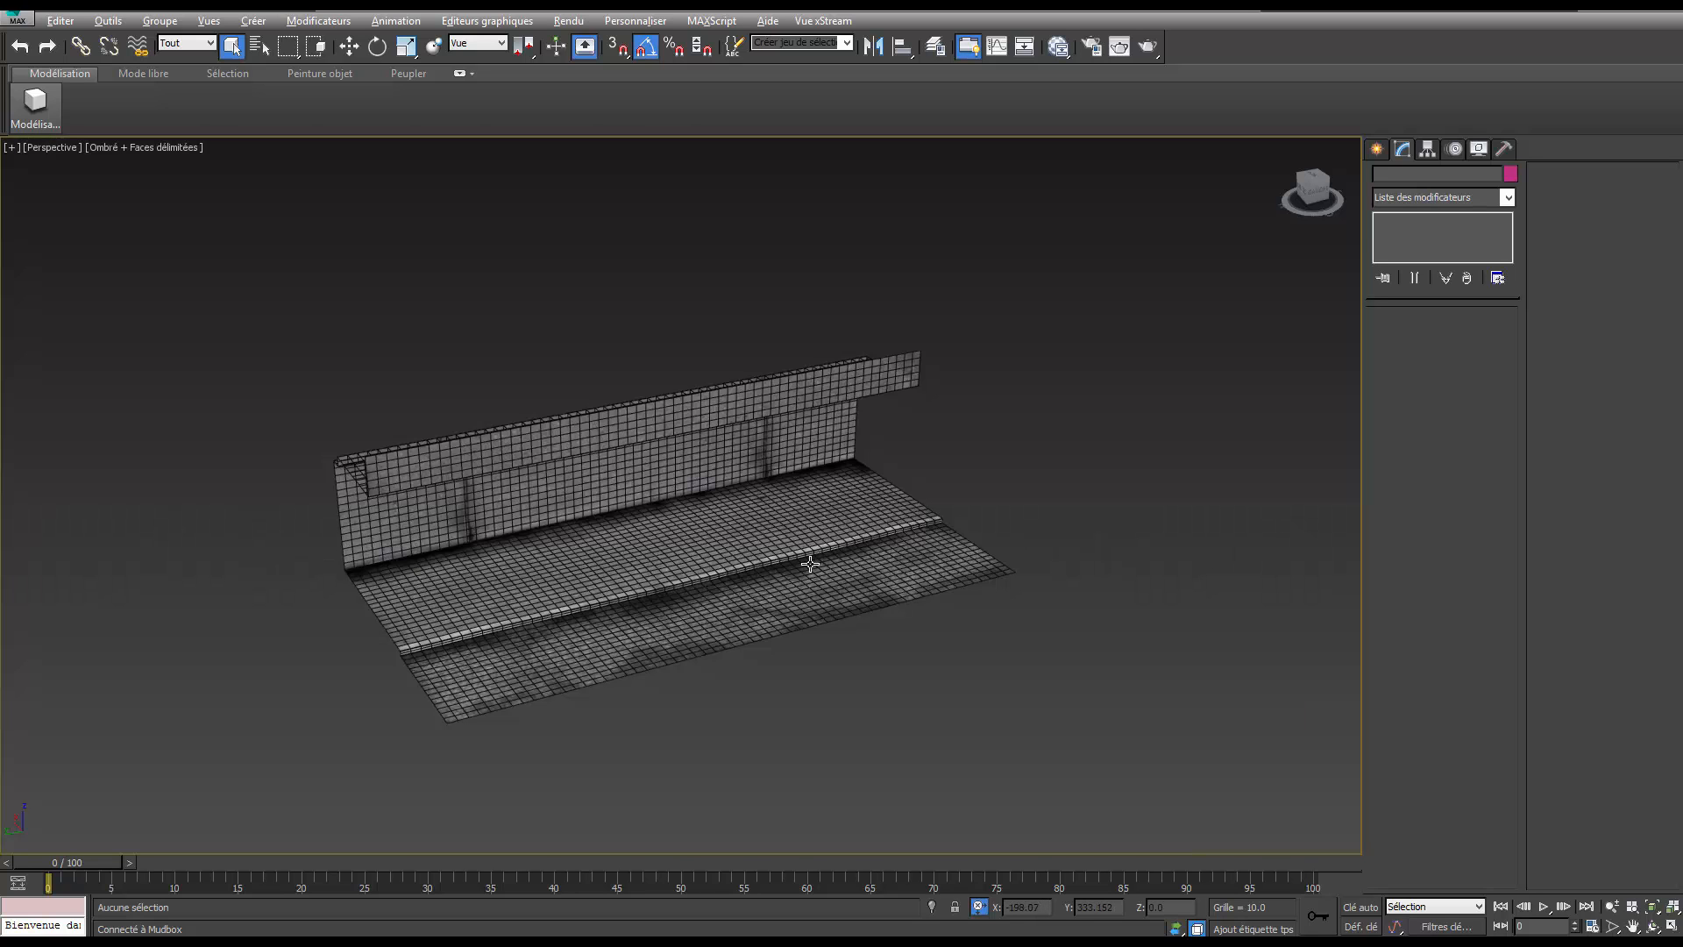
{"action": "key", "text": "F4"}
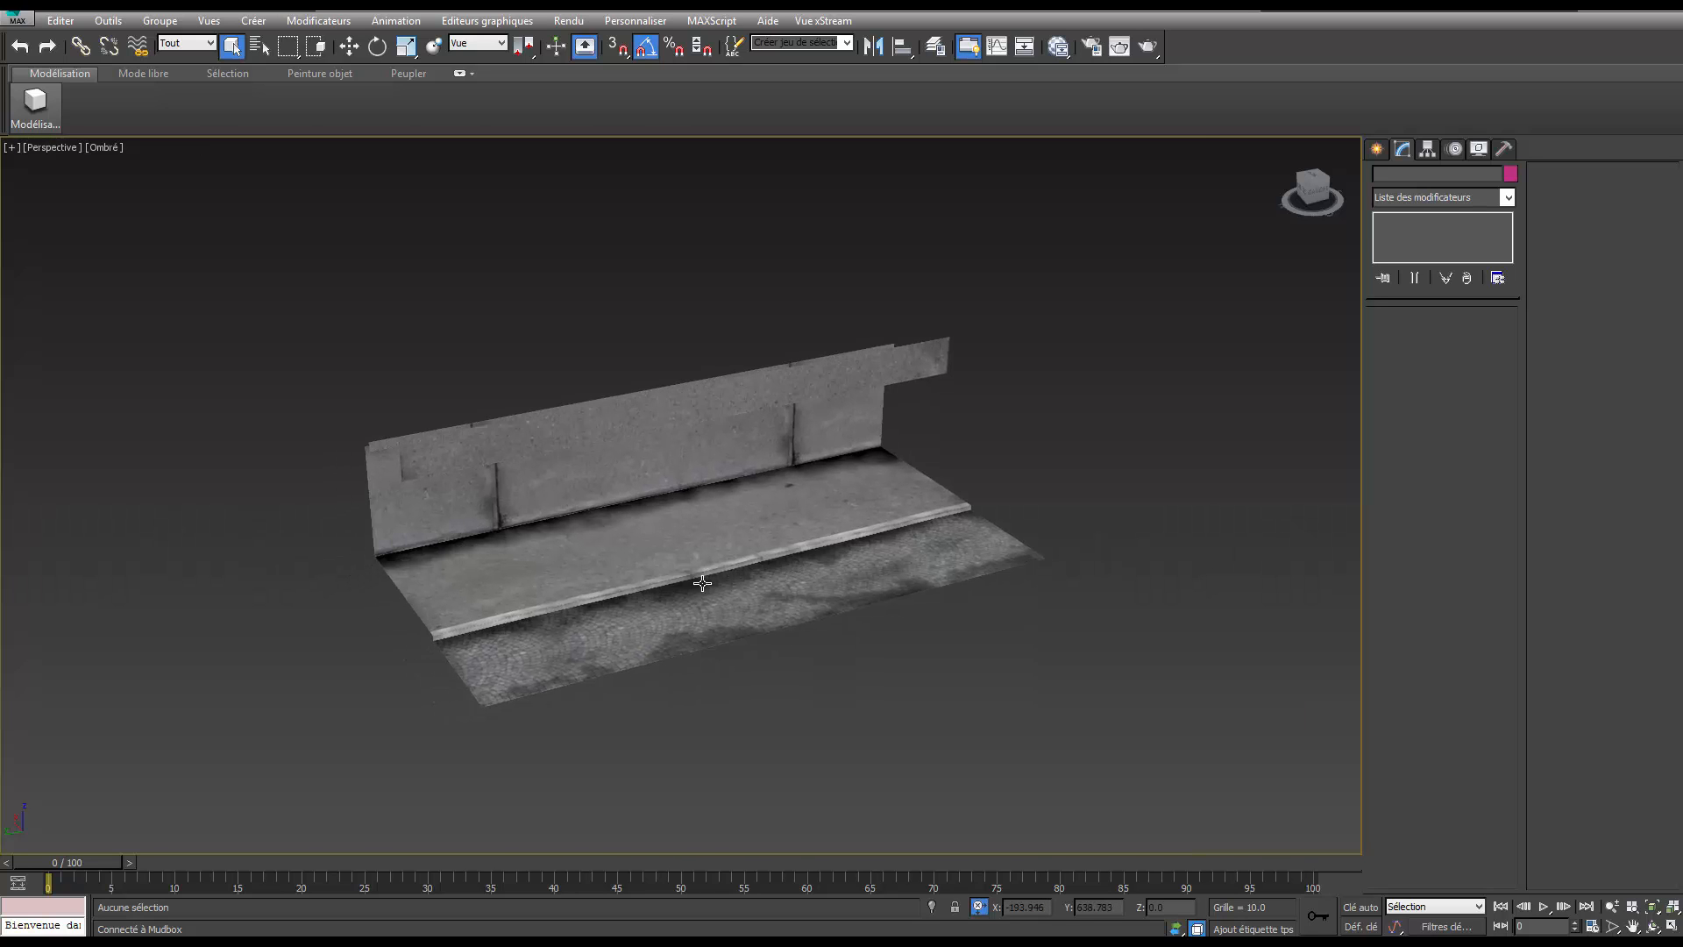
{"action": "scroll", "coordinate": [702, 583], "scroll_direction": "up", "scroll_amount": 5}
{"action": "scroll", "coordinate": [702, 583], "scroll_direction": "down", "scroll_amount": 5}
{"action": "mouse_move", "coordinate": [698, 582]}
{"action": "middle_mouse_down", "text": "alt"}
{"action": "mouse_move", "coordinate": [790, 525]}
{"action": "mouse_move", "coordinate": [710, 575]}
{"action": "mouse_move", "coordinate": [714, 590]}
{"action": "middle_mouse_up", "text": "alt"}
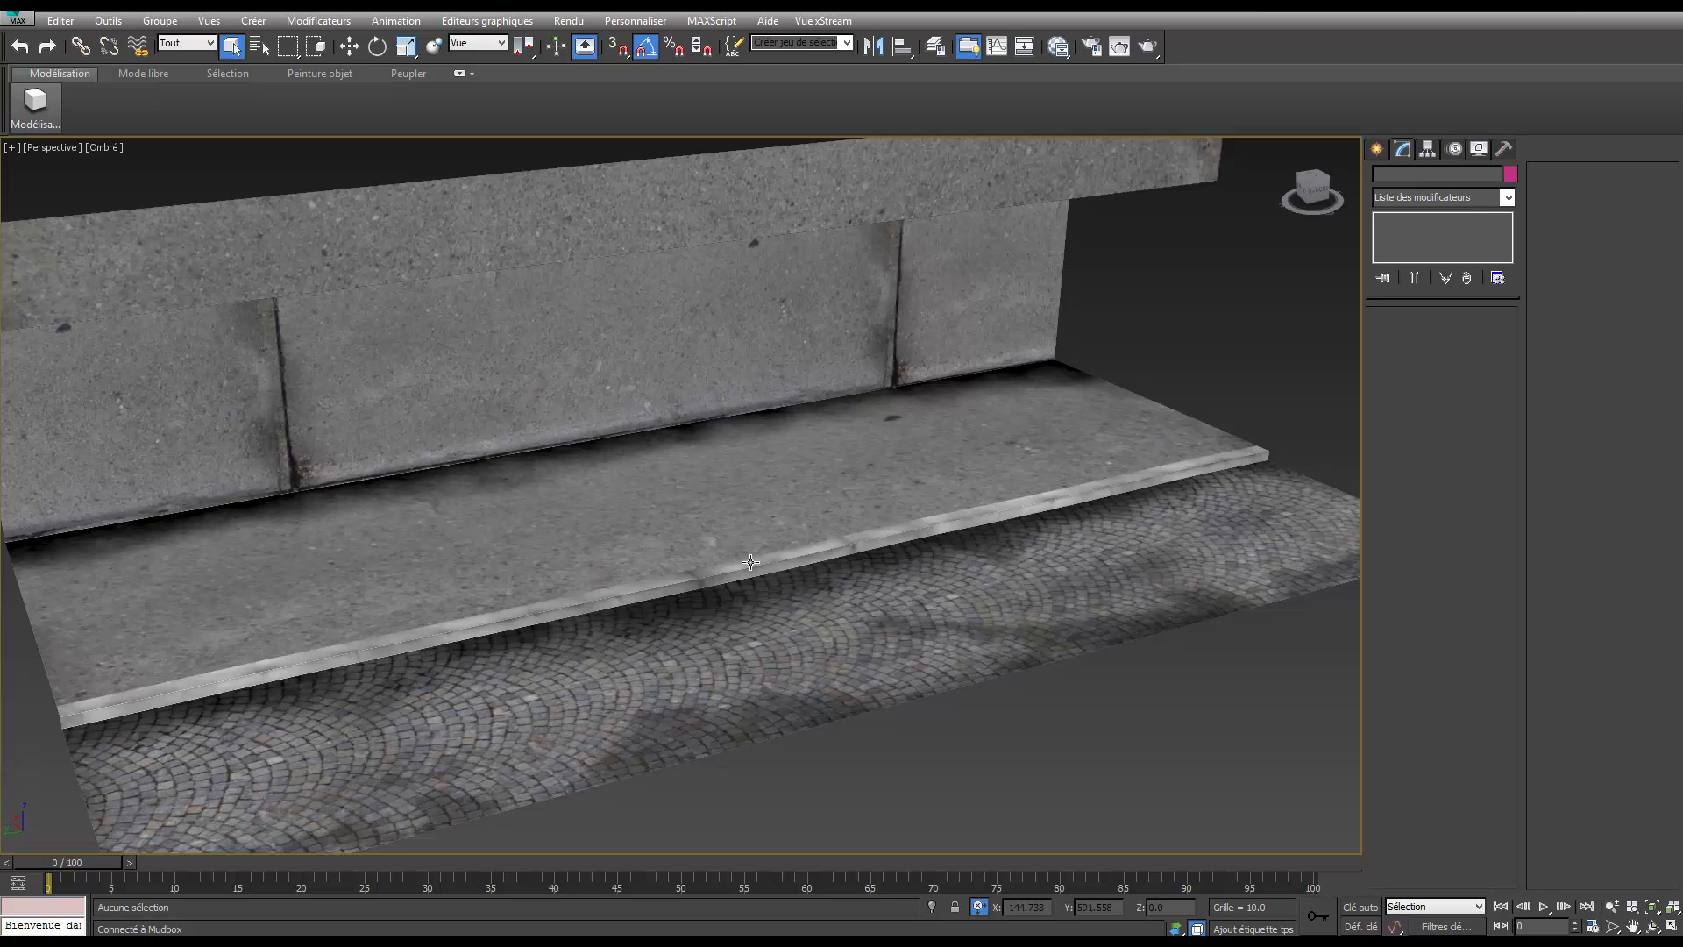
Save the scene under the name Rue in the folder F:\TutoAba\3dsmax\scenes.
{"action": "left_click", "coordinate": [748, 511]}
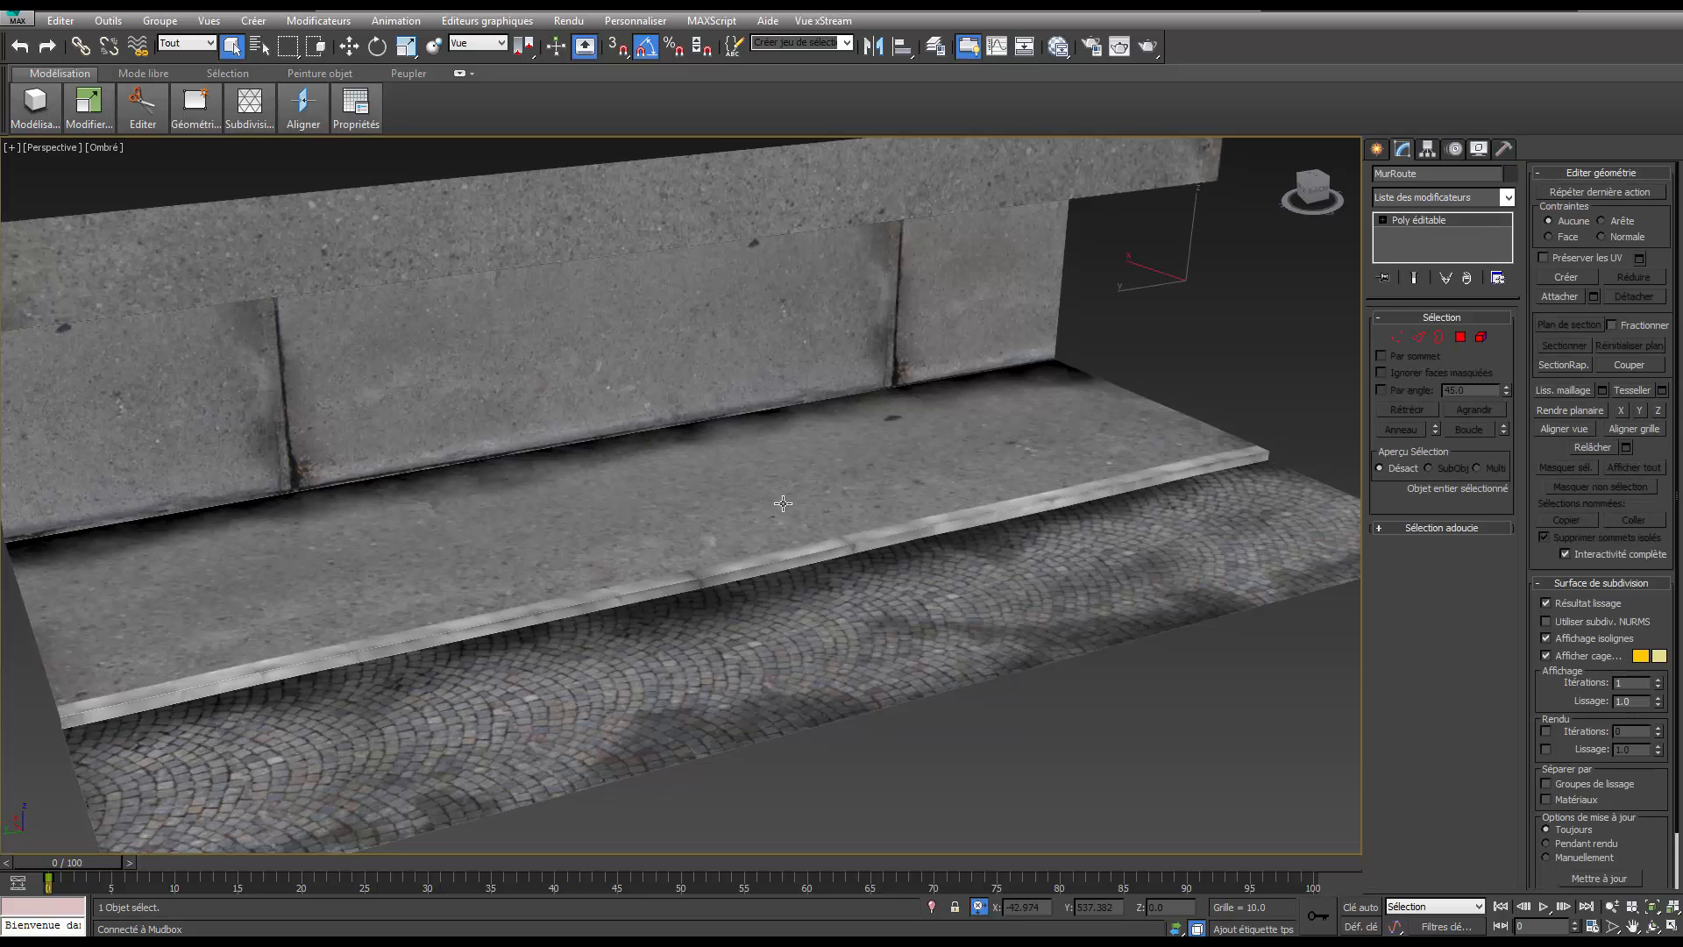
{"action": "left_click", "coordinate": [17, 16]}
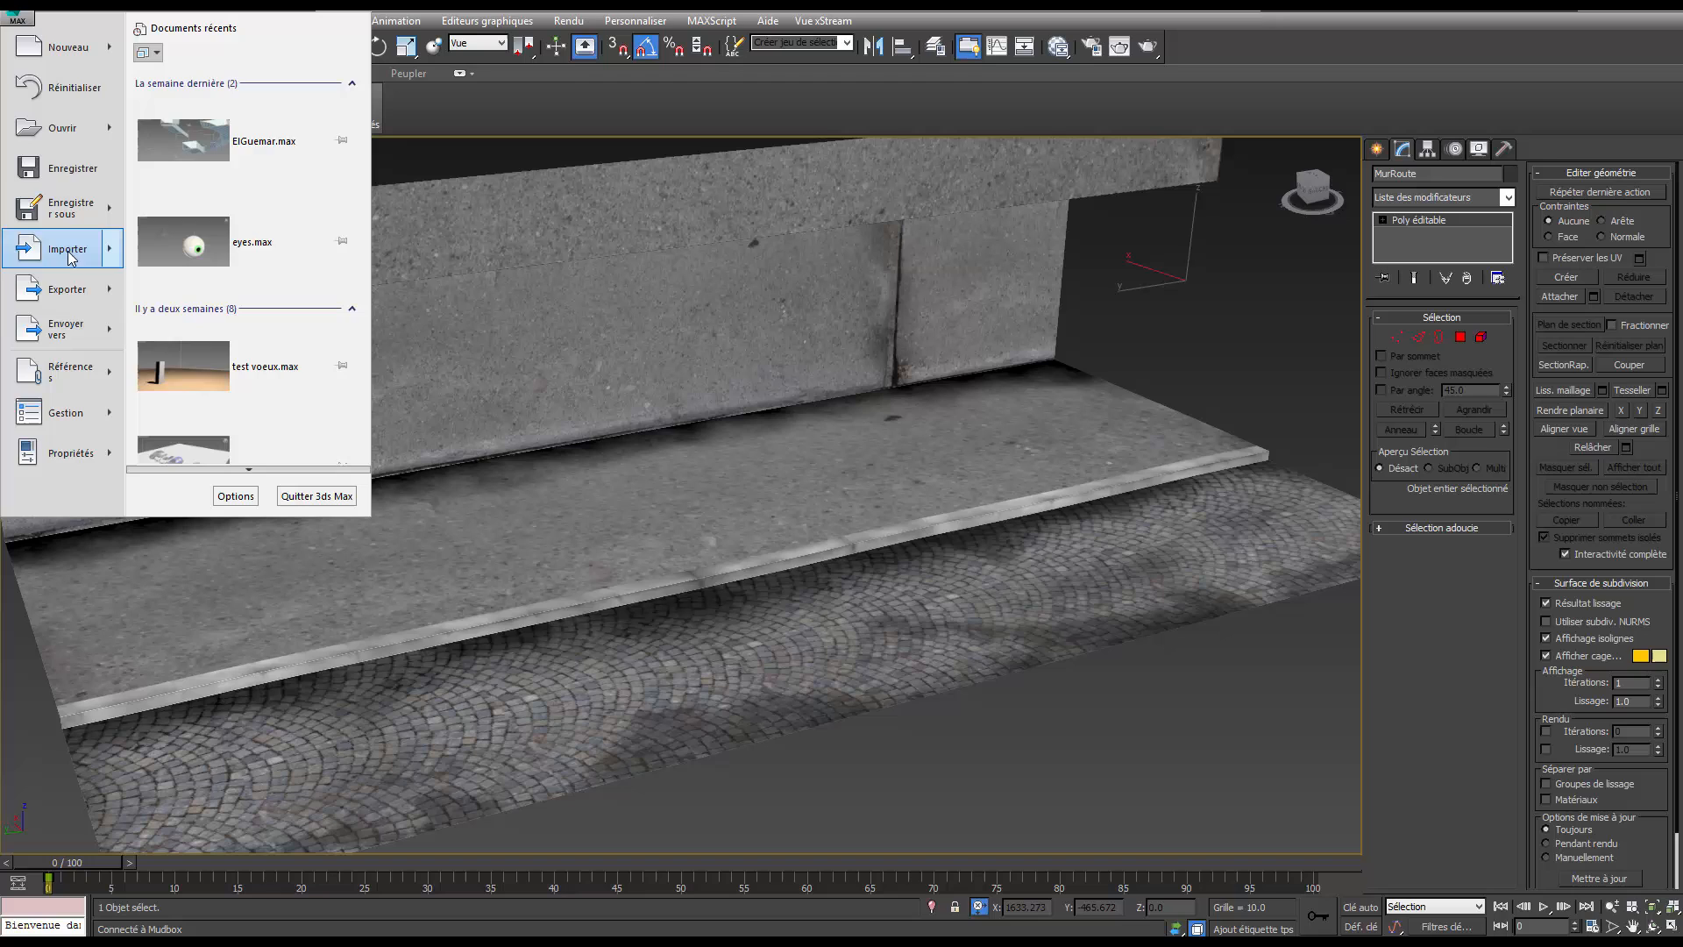
{"action": "left_click", "coordinate": [73, 175]}
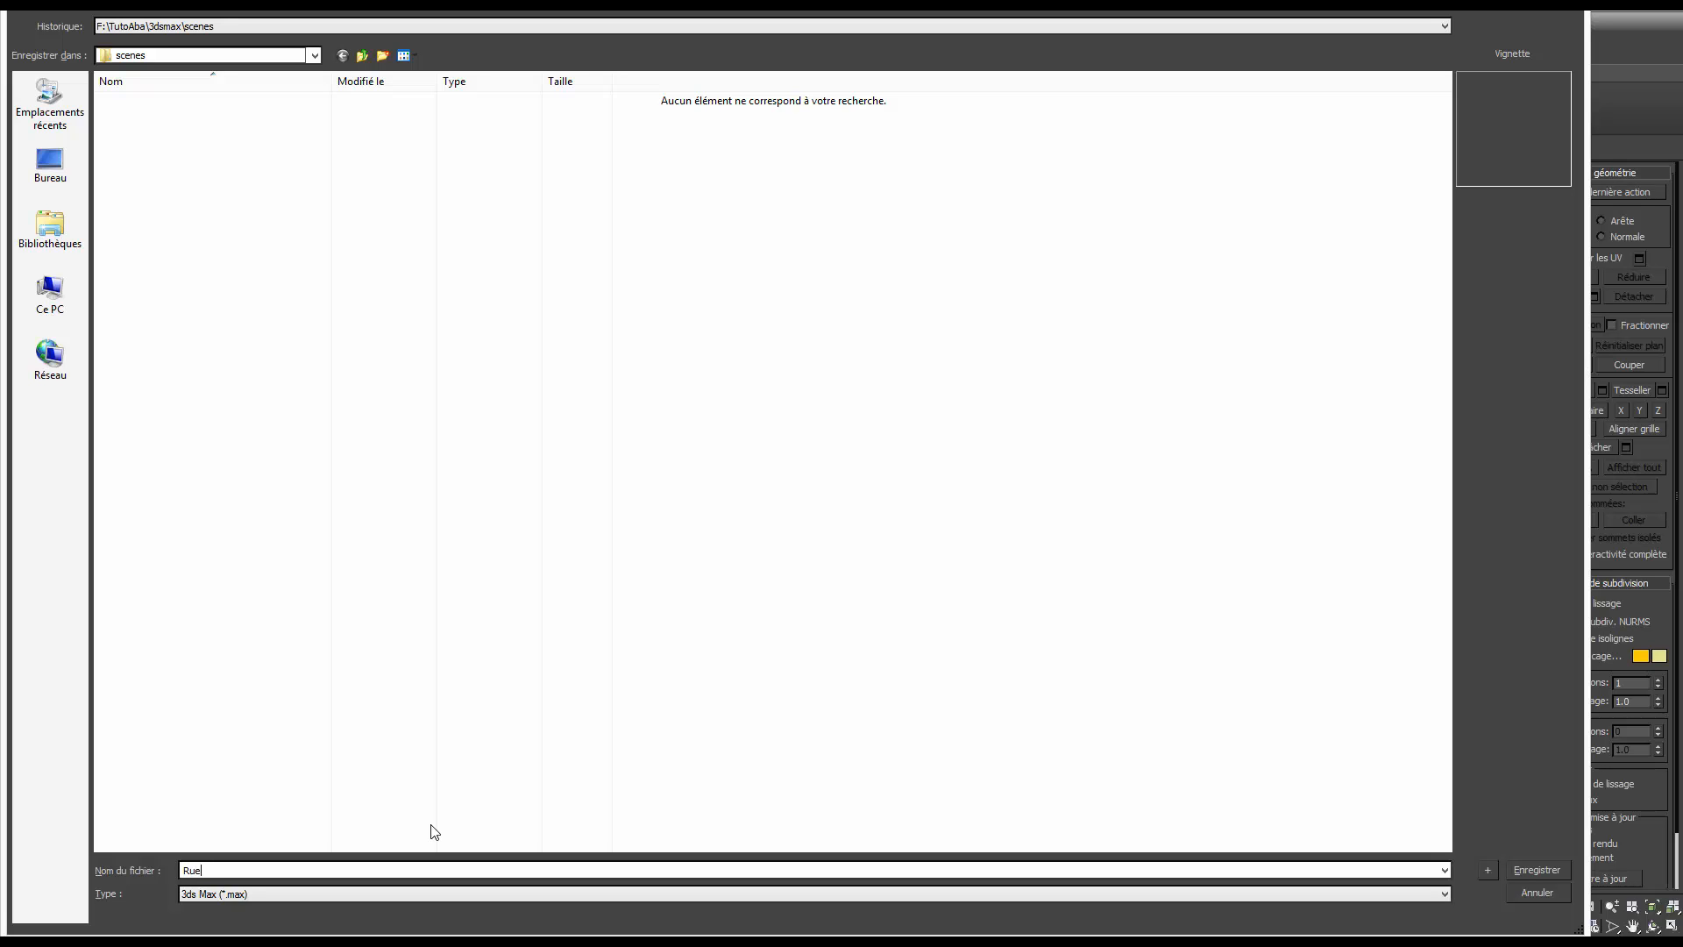
{"action": "key", "text": "Return"}
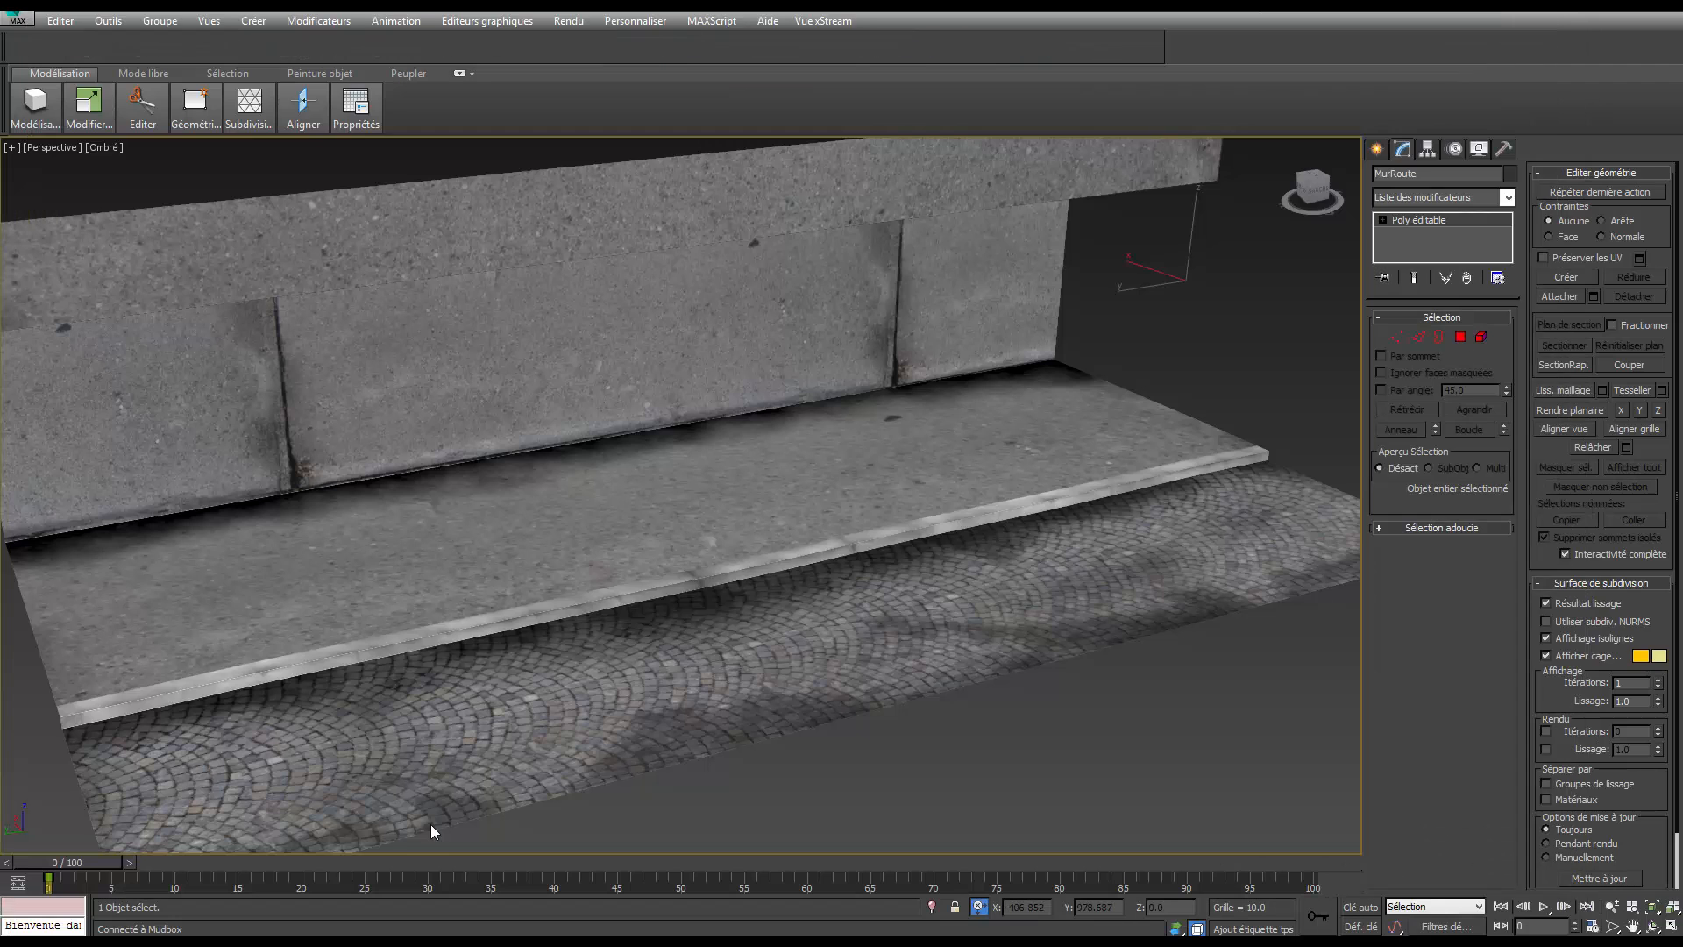
Clear the selection and set the Perspective view's shading mode to Réaliste.
{"action": "key", "text": "ctrl+d"}
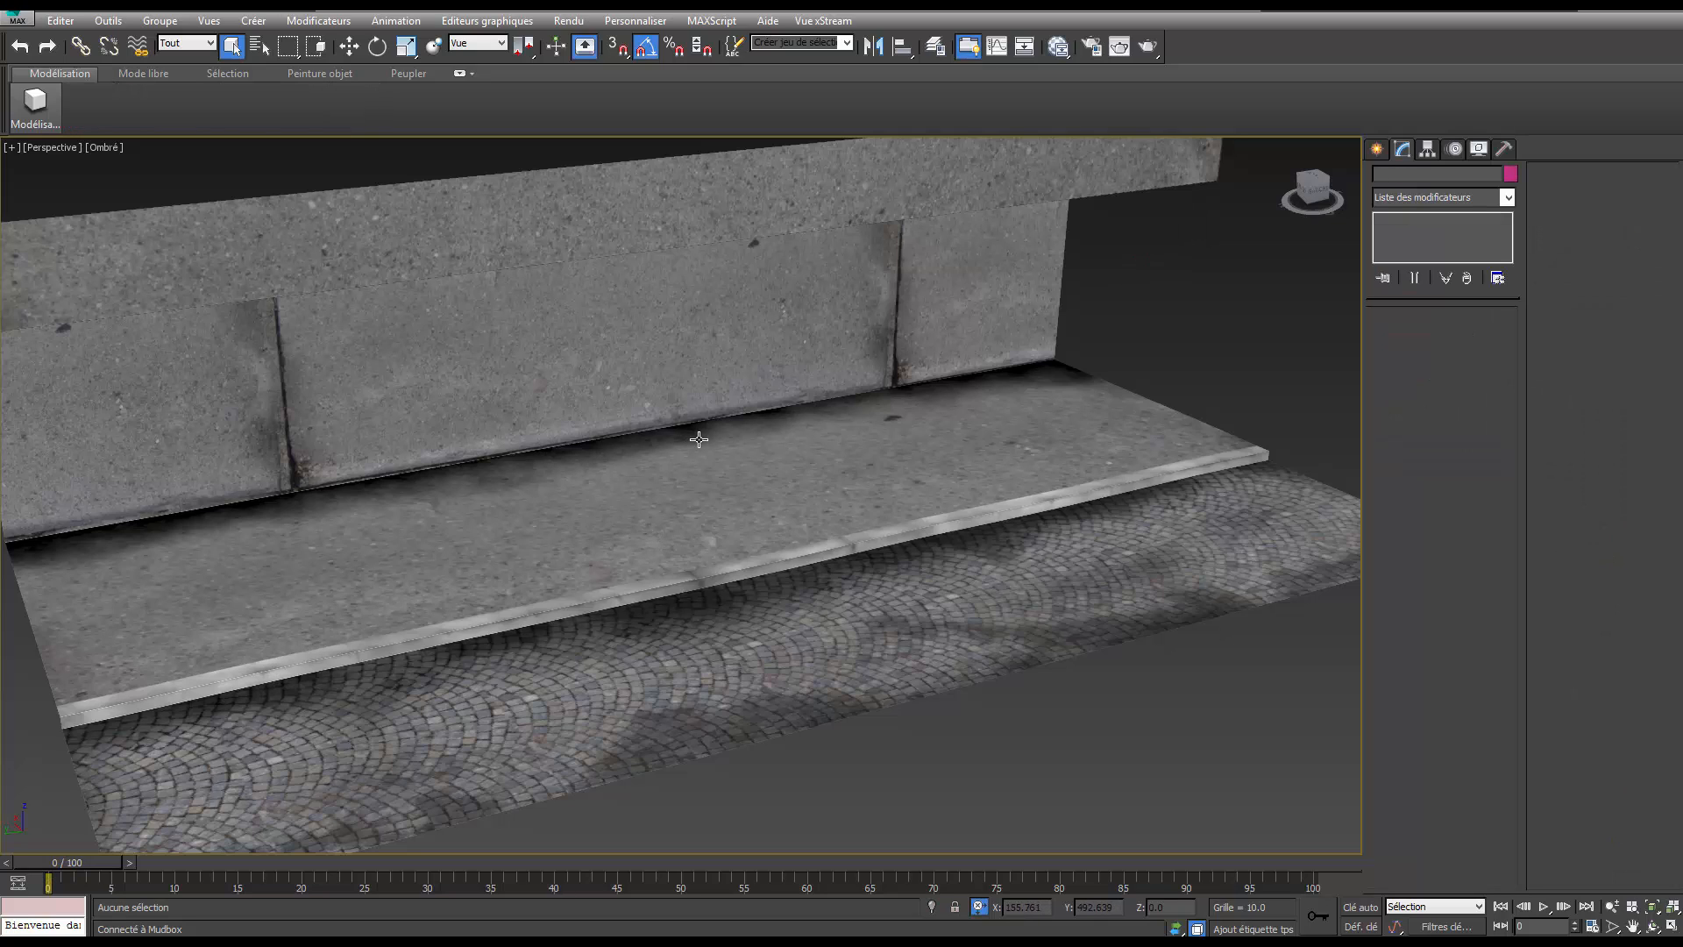
{"action": "left_click", "coordinate": [106, 148]}
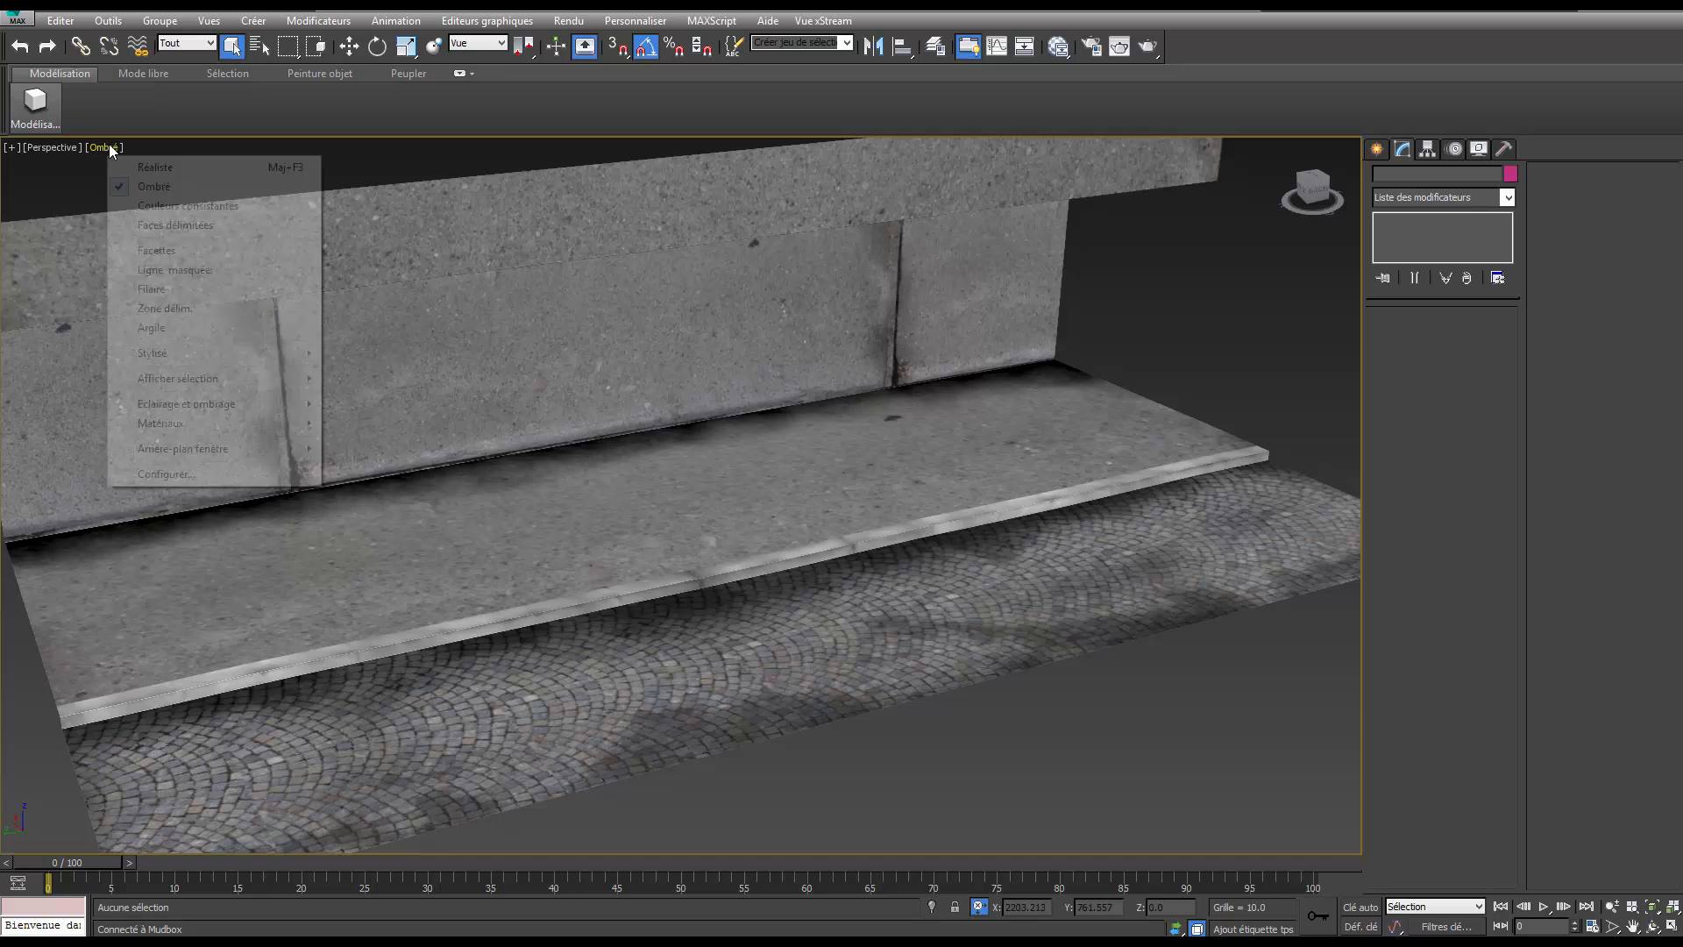
{"action": "left_click", "coordinate": [172, 167]}
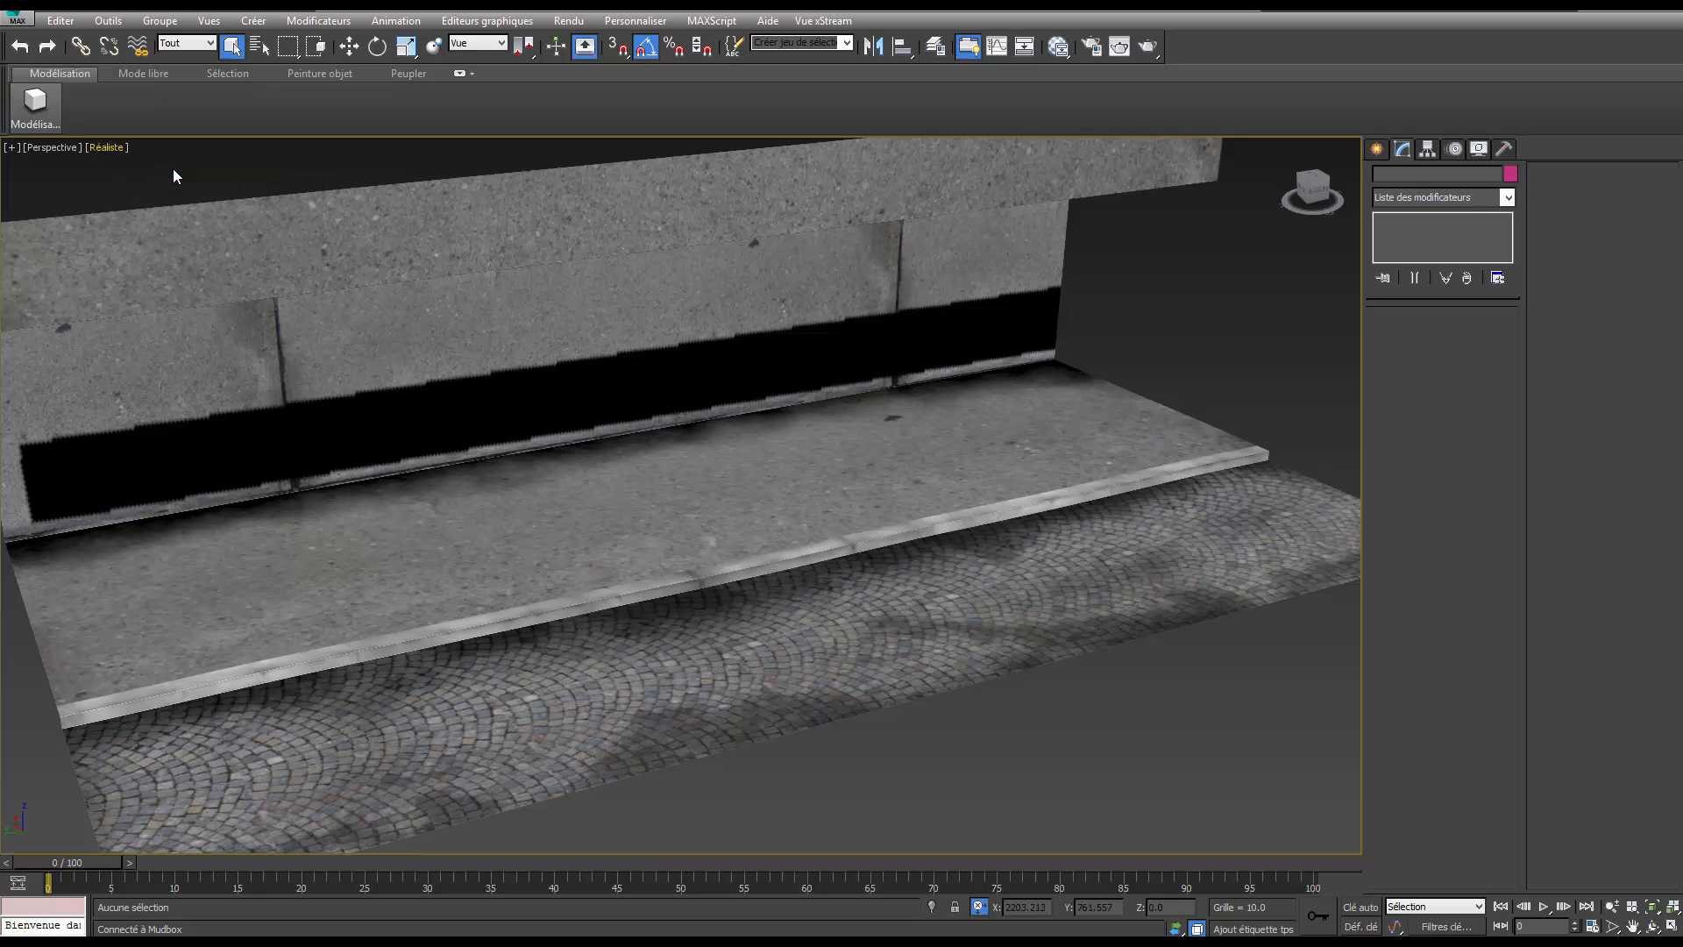
Examine the wall from below and from the front, and select the MurRoute mesh.
{"action": "mouse_move", "coordinate": [639, 406]}
{"action": "middle_mouse_down", "text": "alt"}
{"action": "mouse_move", "coordinate": [697, 357]}
{"action": "mouse_move", "coordinate": [679, 376]}
{"action": "mouse_move", "coordinate": [654, 340]}
{"action": "middle_mouse_up", "text": "alt"}
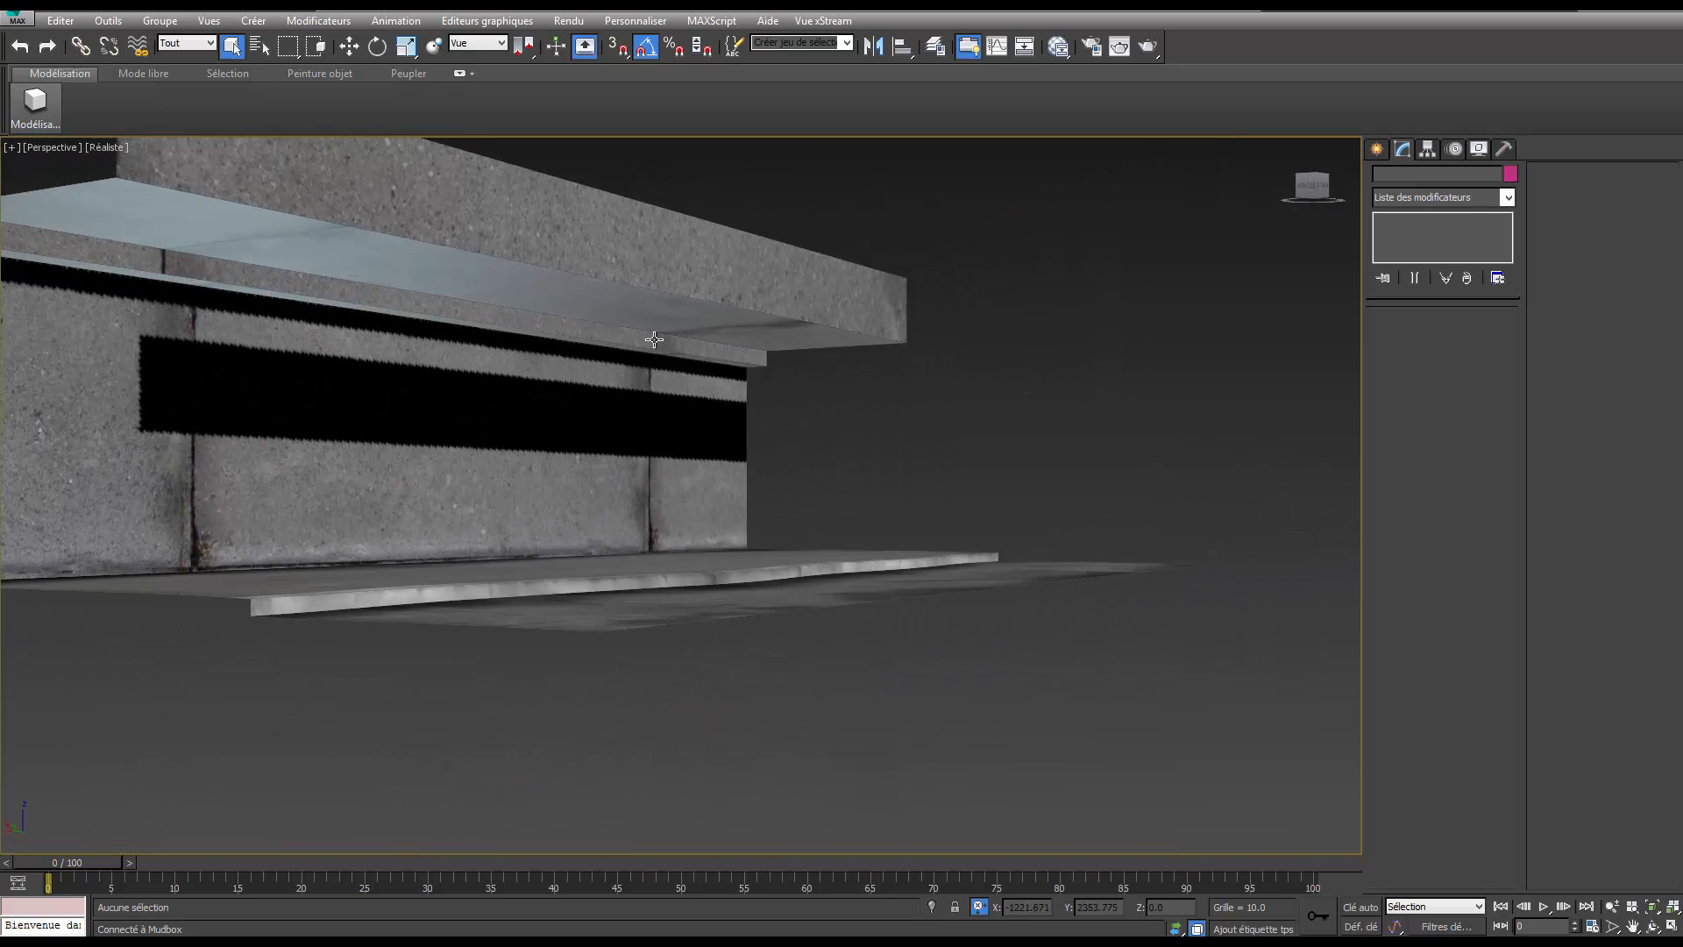
{"action": "middle_click_drag", "start_coordinate": [545, 317], "coordinate": [522, 448], "text": "alt"}
{"action": "right_click", "coordinate": [691, 398]}
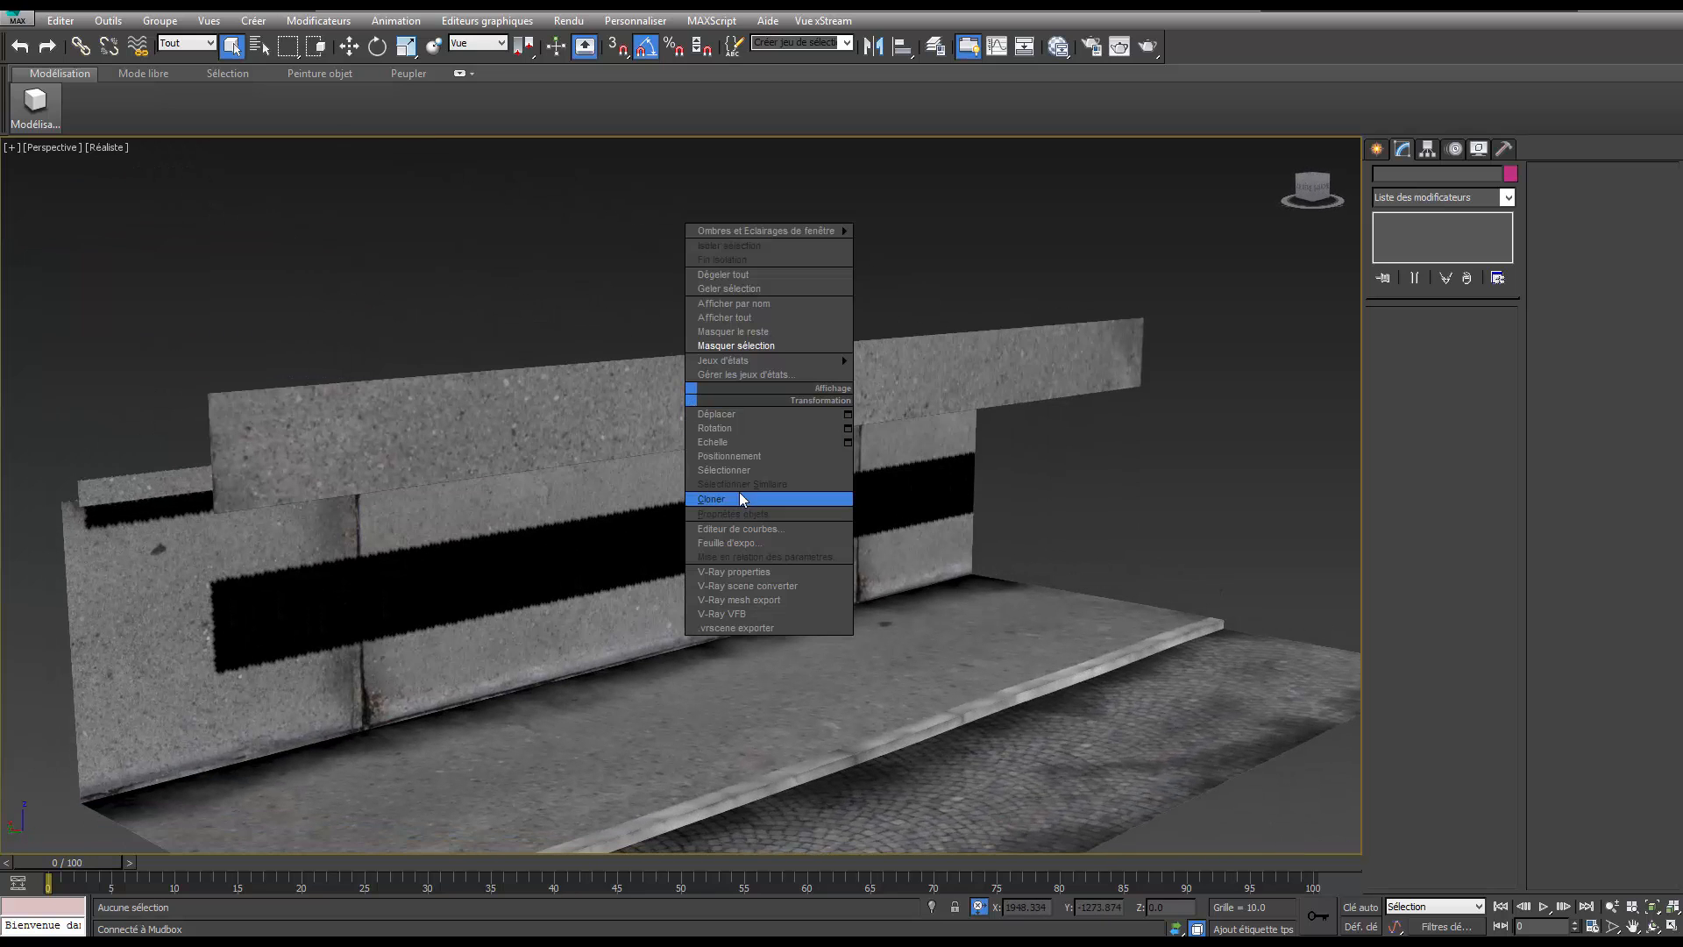
{"action": "left_click", "coordinate": [615, 433]}
{"action": "right_click", "coordinate": [651, 420]}
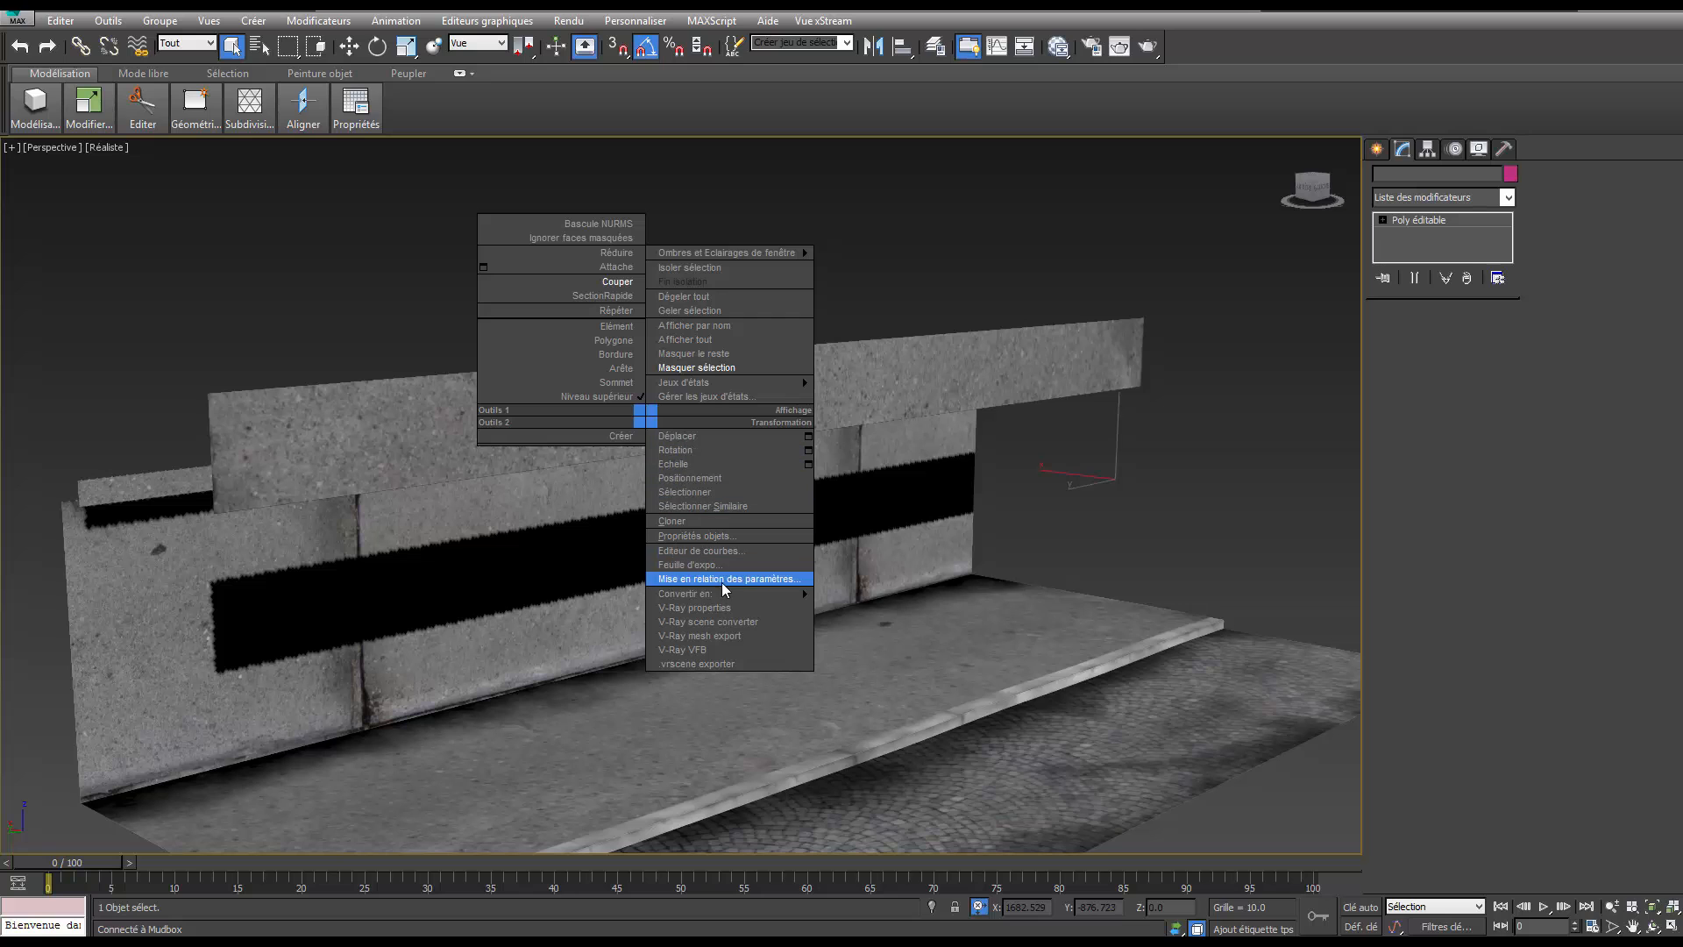
{"action": "left_click", "coordinate": [738, 561]}
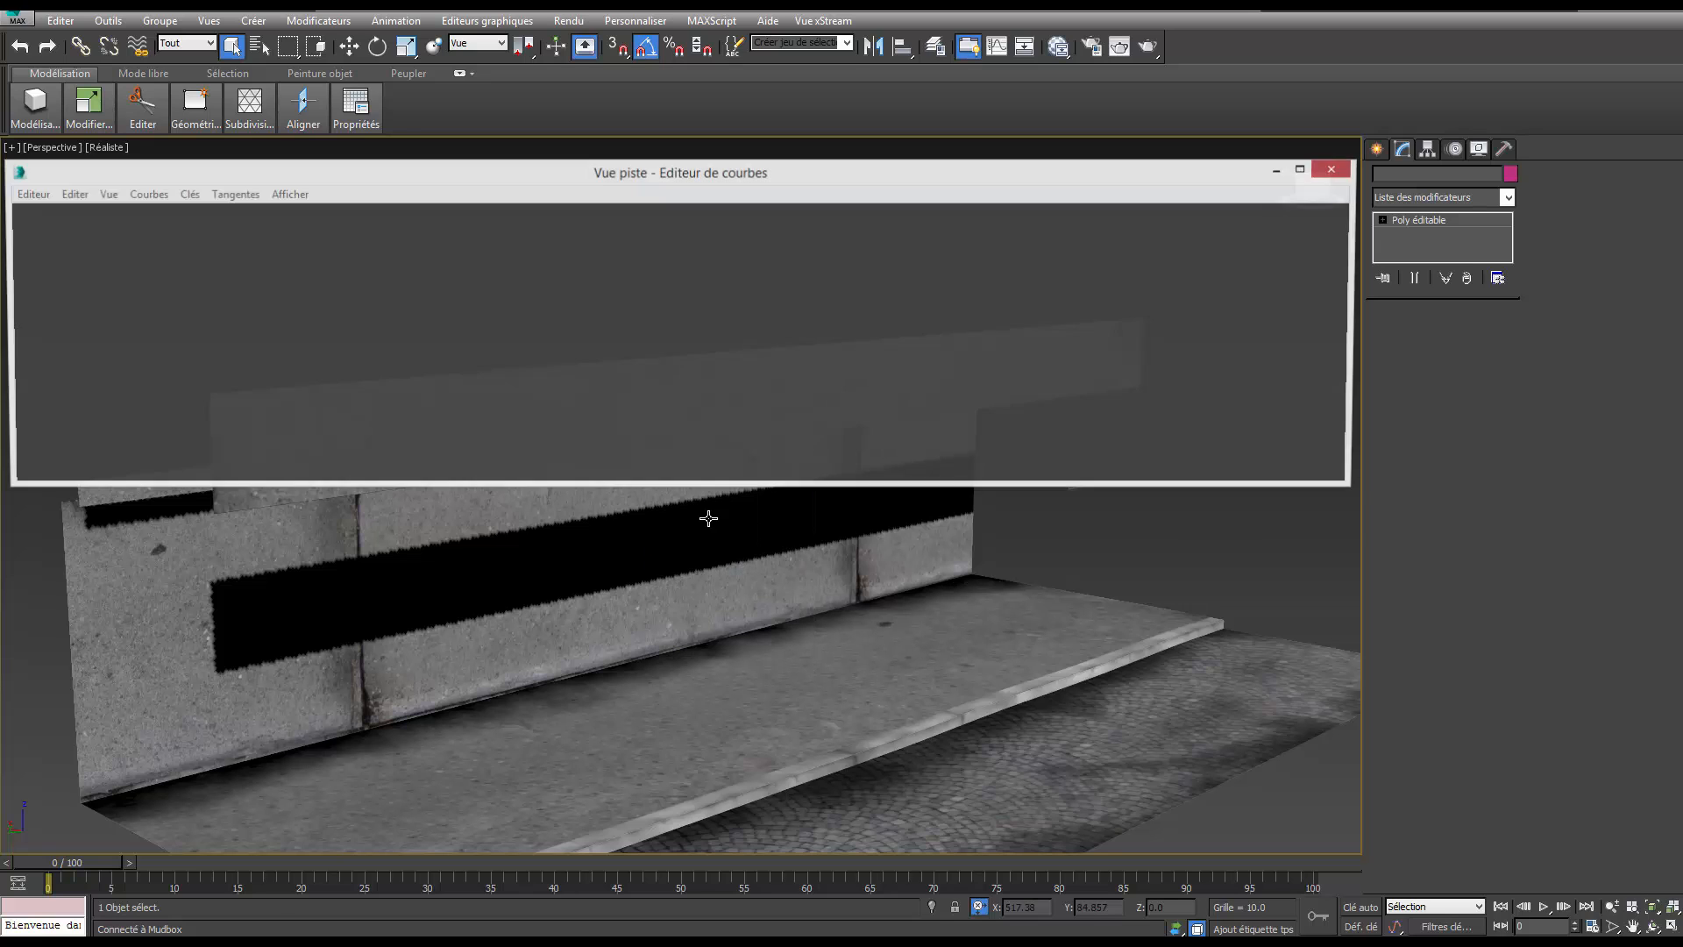
{"action": "left_click", "coordinate": [1335, 169]}
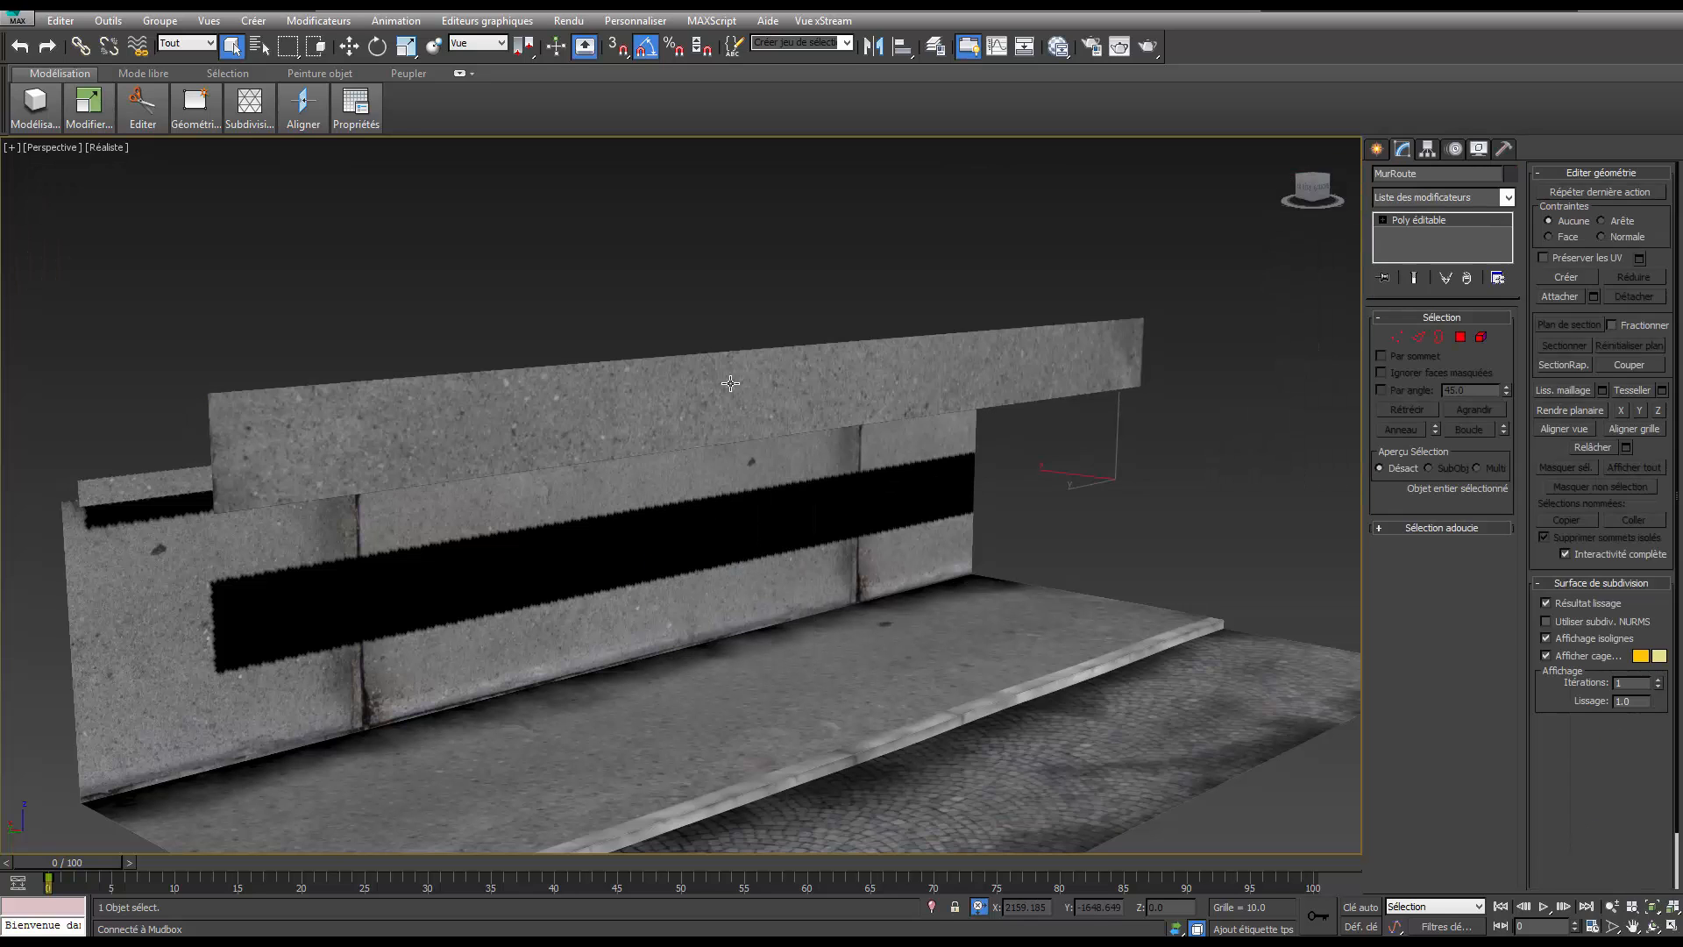
Disable the Face masquée display property of the MurRoute mesh and check the wall from a lower angle.
{"action": "right_click", "coordinate": [730, 382]}
{"action": "left_click", "coordinate": [803, 498]}
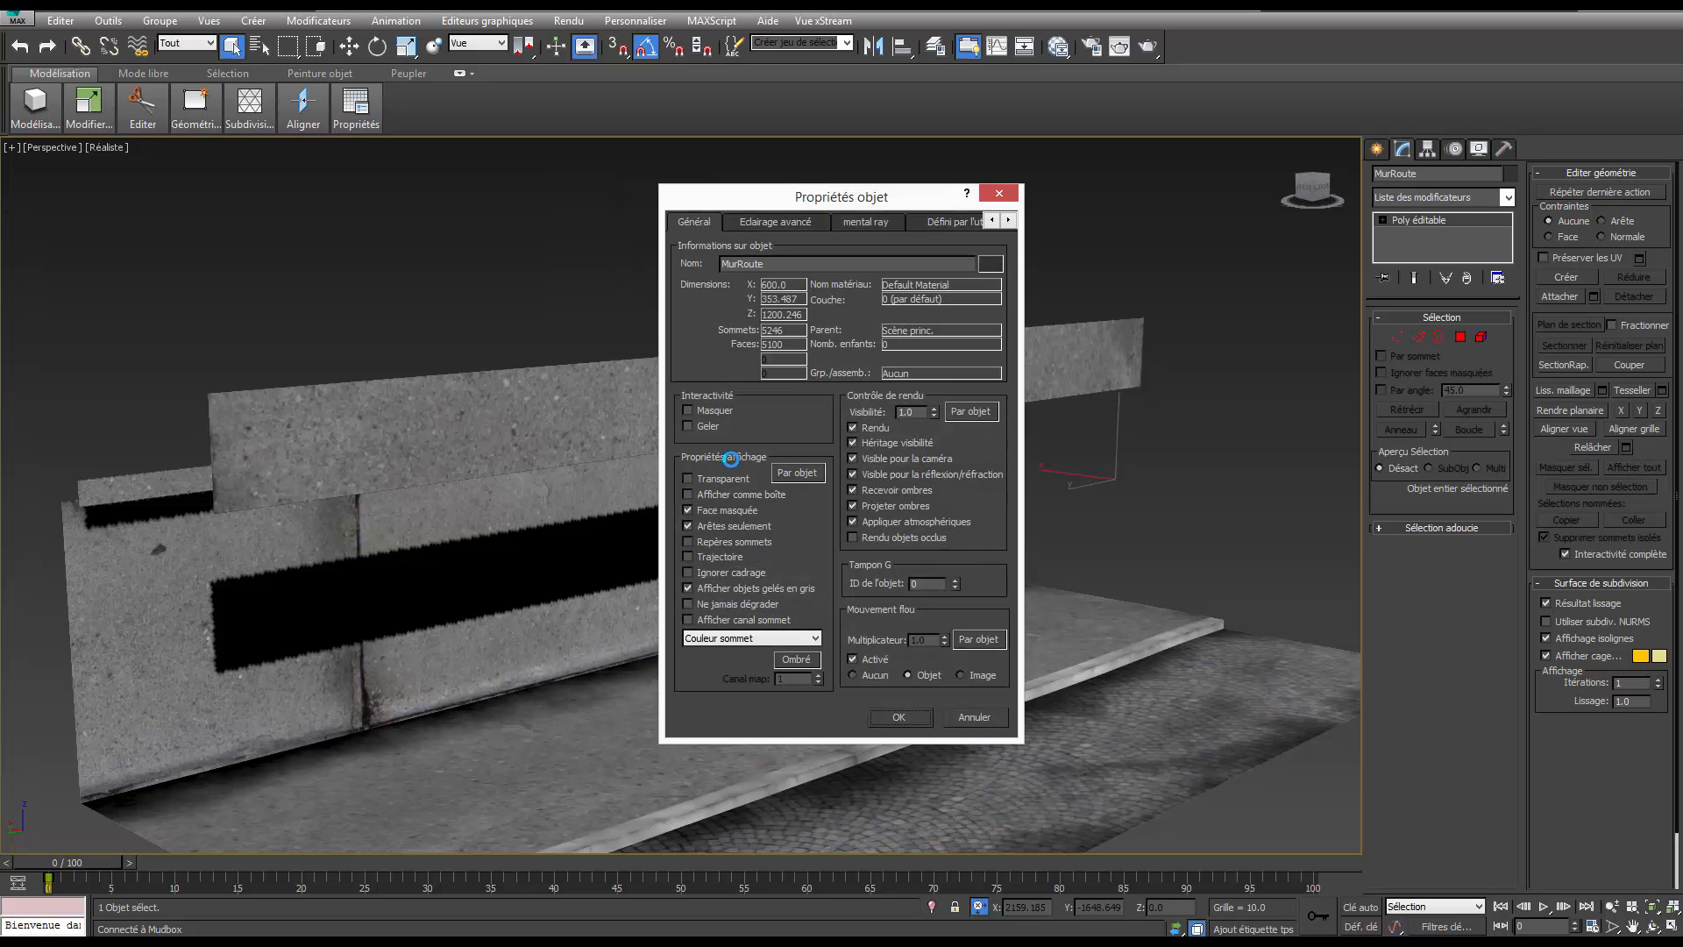
{"action": "left_click", "coordinate": [900, 717]}
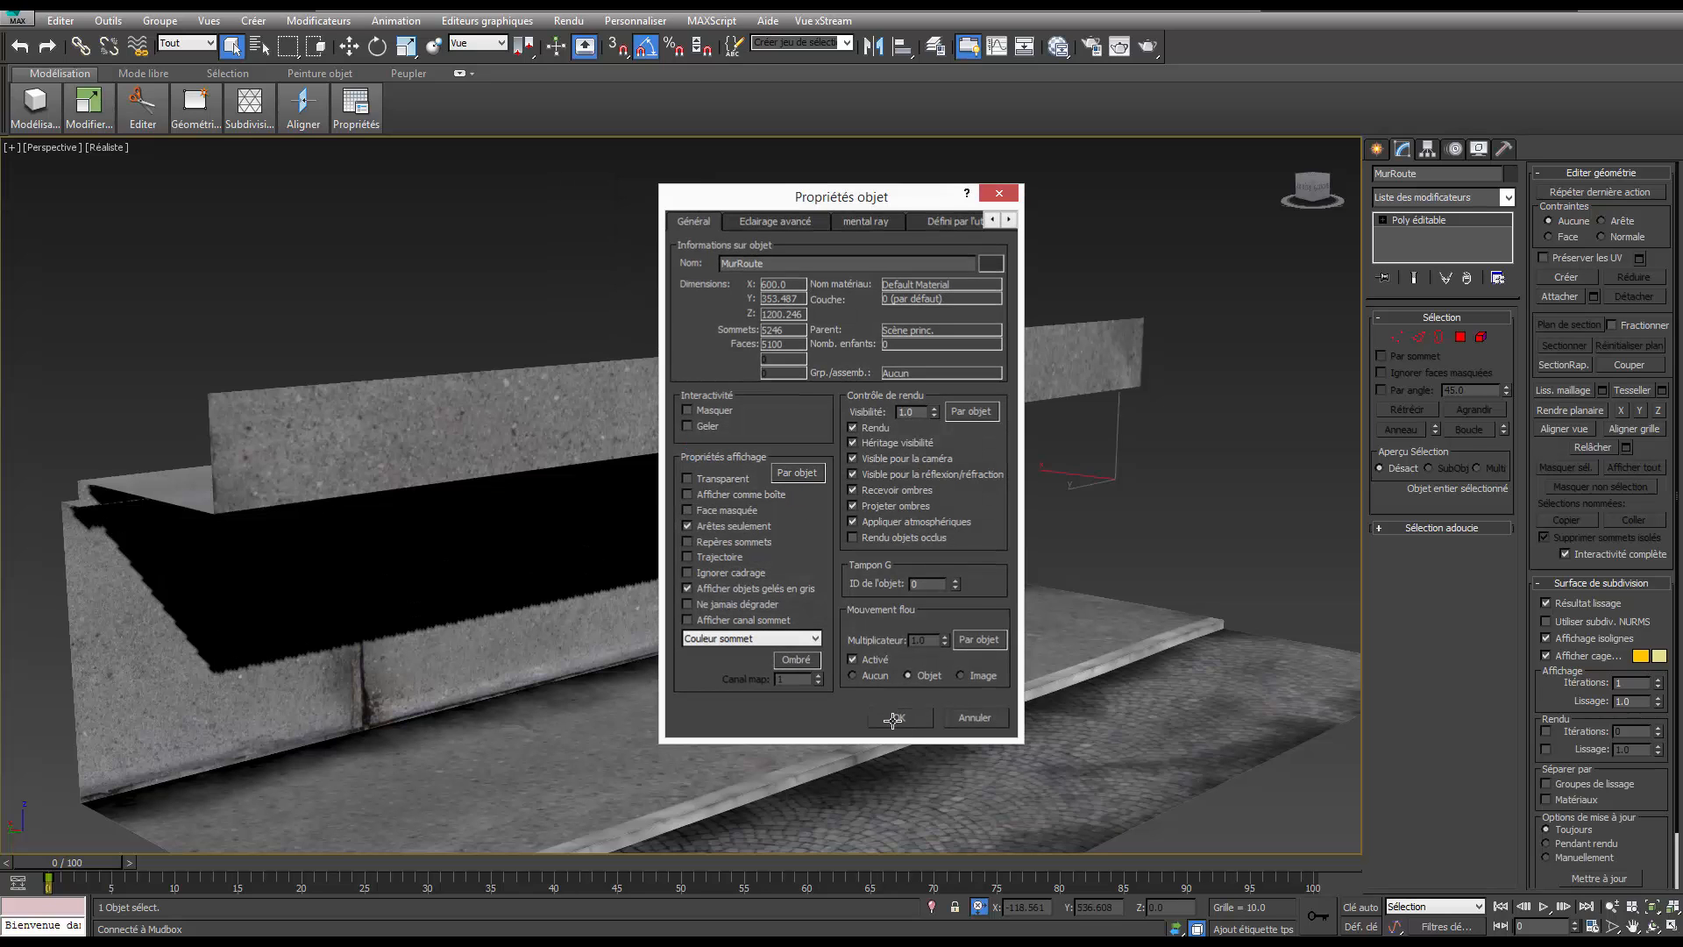
{"action": "middle_click_drag", "start_coordinate": [694, 577], "coordinate": [658, 470], "text": "alt"}
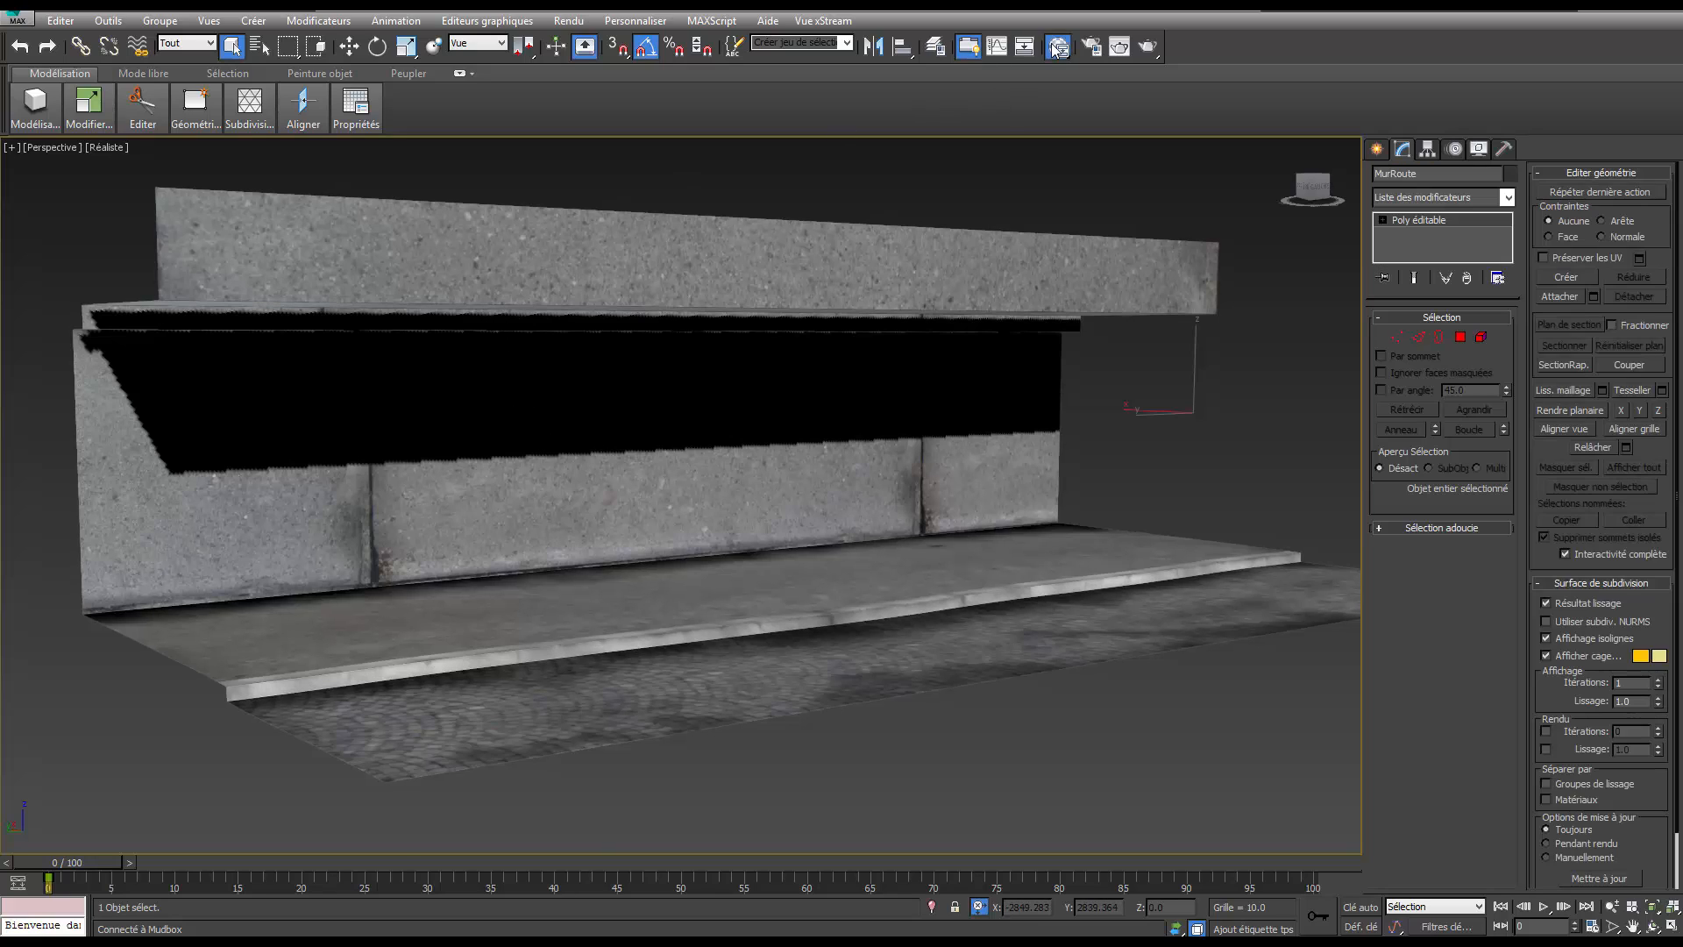
Open the detailed material editor, place it beside the wall, and bring the wall and road into a closer front view.
{"action": "left_click_drag", "start_coordinate": [1648, 441], "coordinate": [2, 503]}
{"action": "left_click_drag", "start_coordinate": [522, 945], "coordinate": [520, 941]}
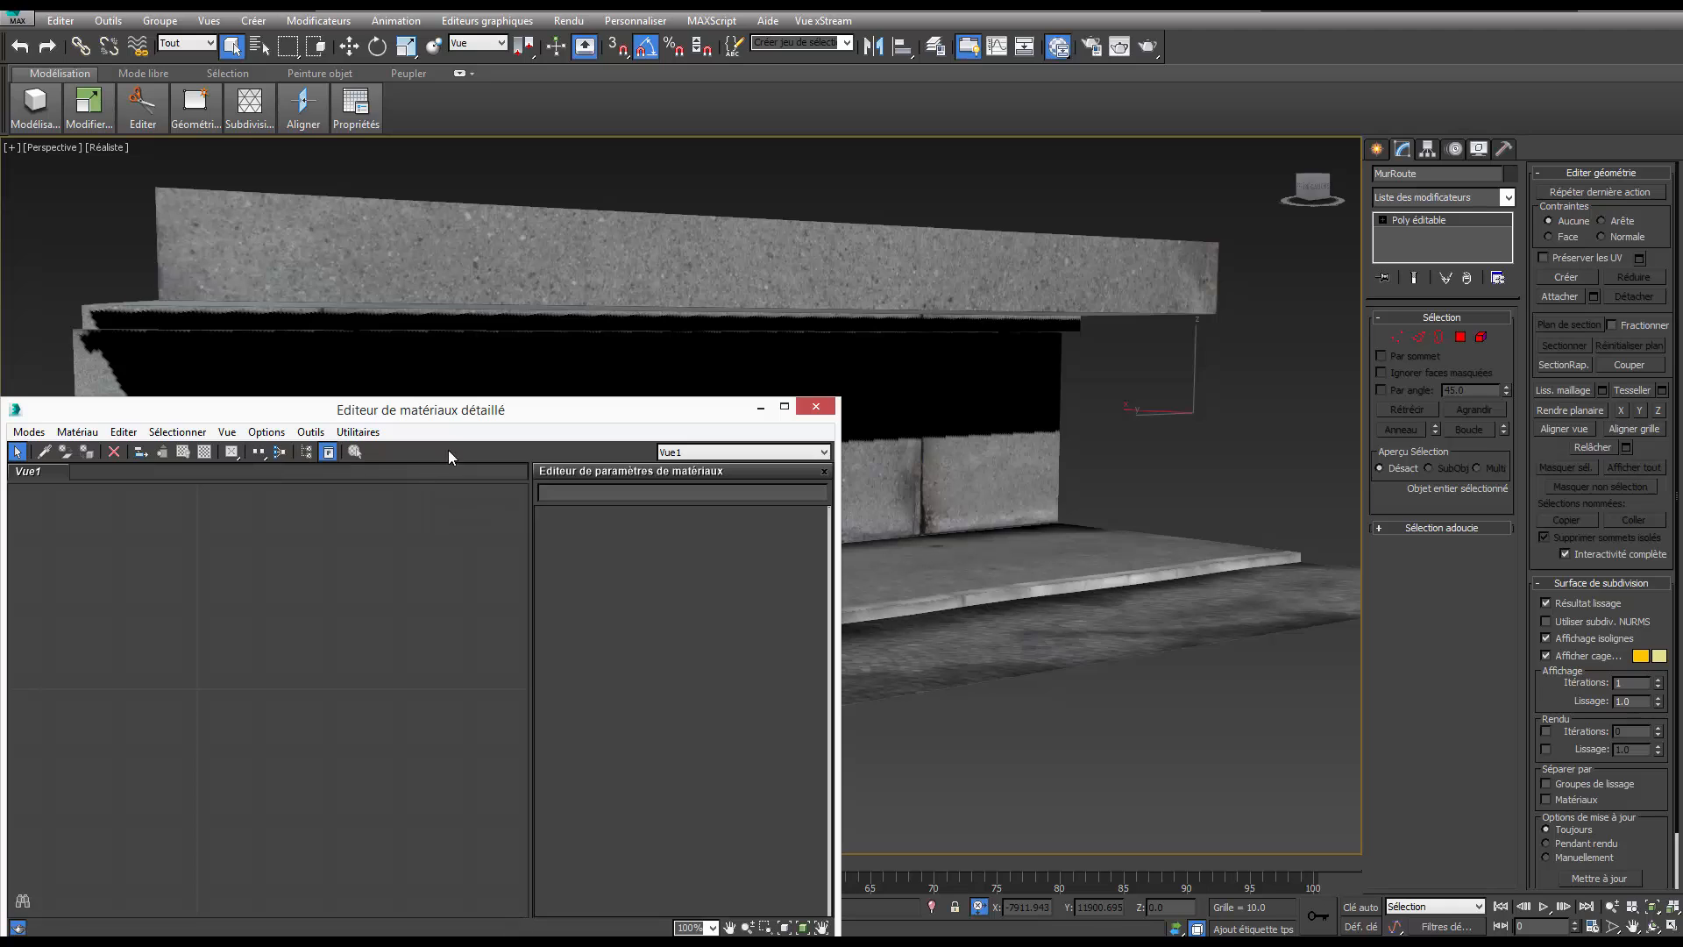
{"action": "left_click_drag", "start_coordinate": [474, 397], "coordinate": [537, 134]}
{"action": "scroll", "coordinate": [1221, 390], "scroll_direction": "up", "scroll_amount": 5}
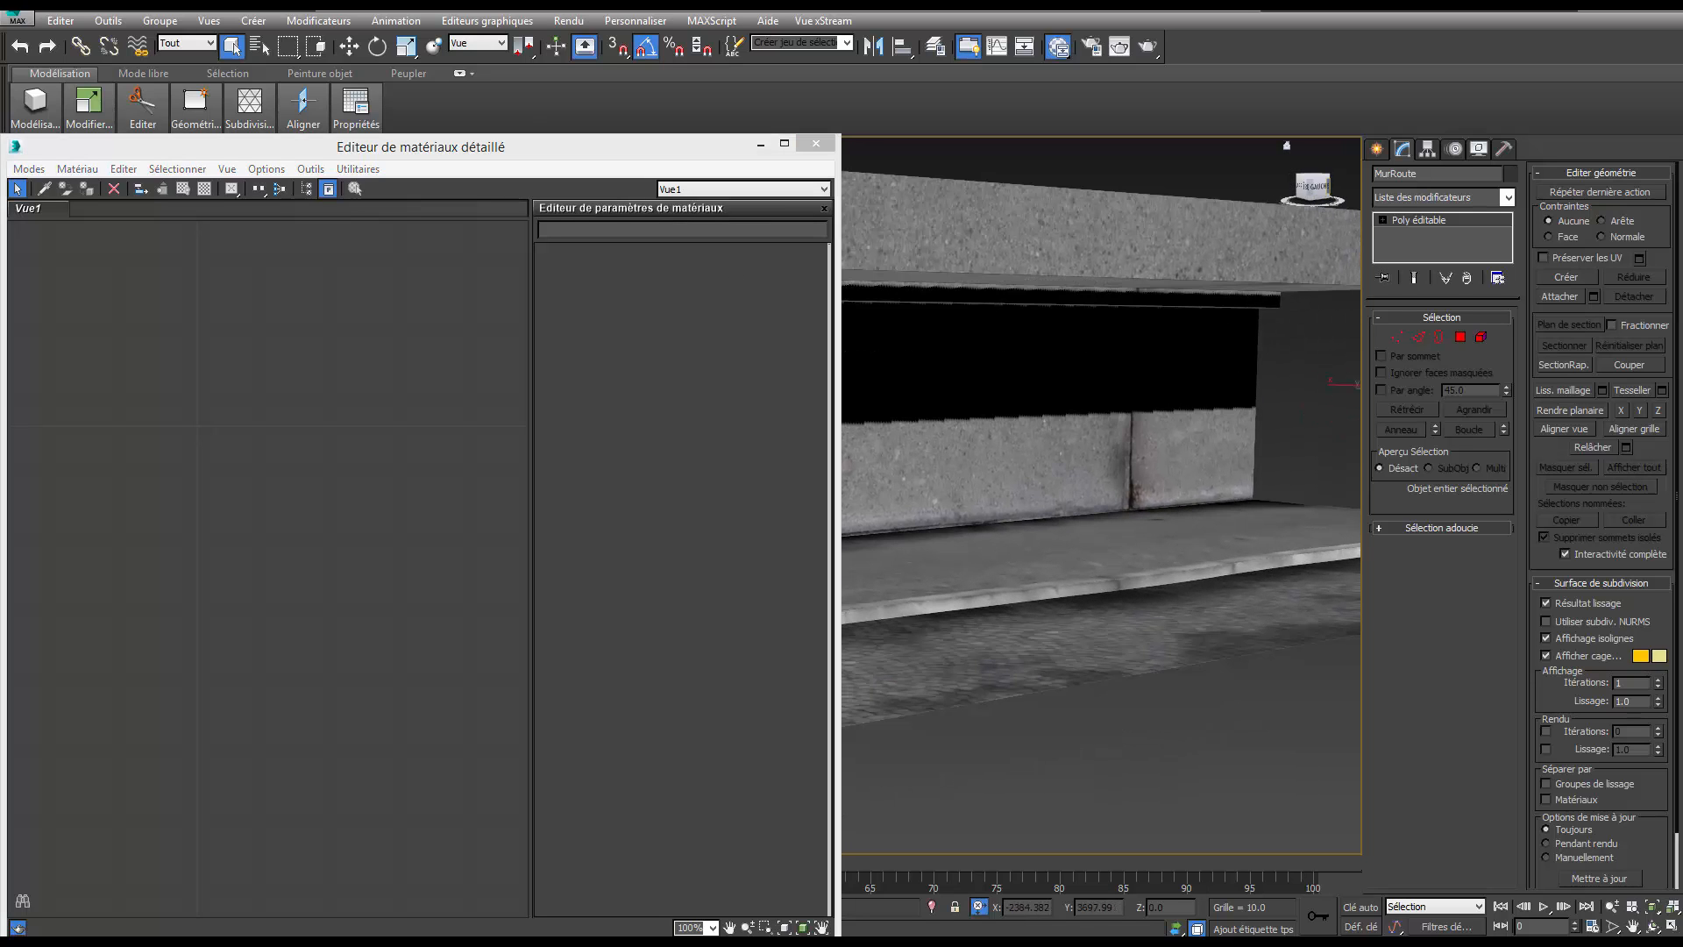
{"action": "left_click_drag", "start_coordinate": [1322, 189], "coordinate": [1267, 180]}
{"action": "left_click_drag", "start_coordinate": [1313, 188], "coordinate": [1537, 30]}
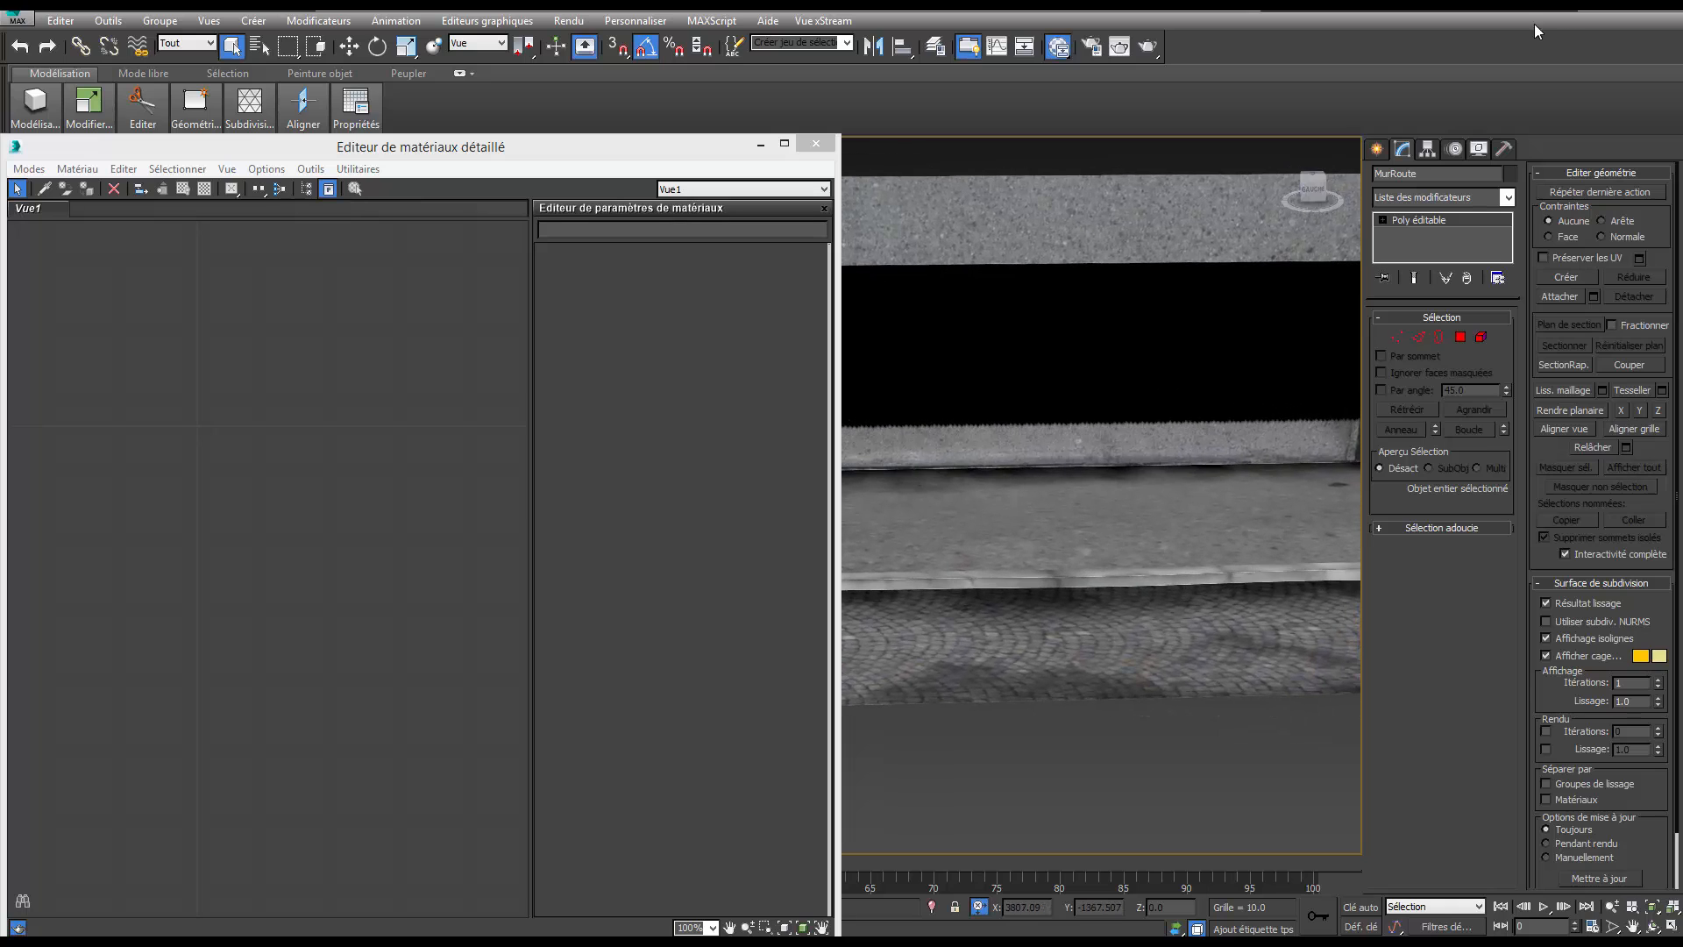
{"action": "right_click", "coordinate": [207, 359]}
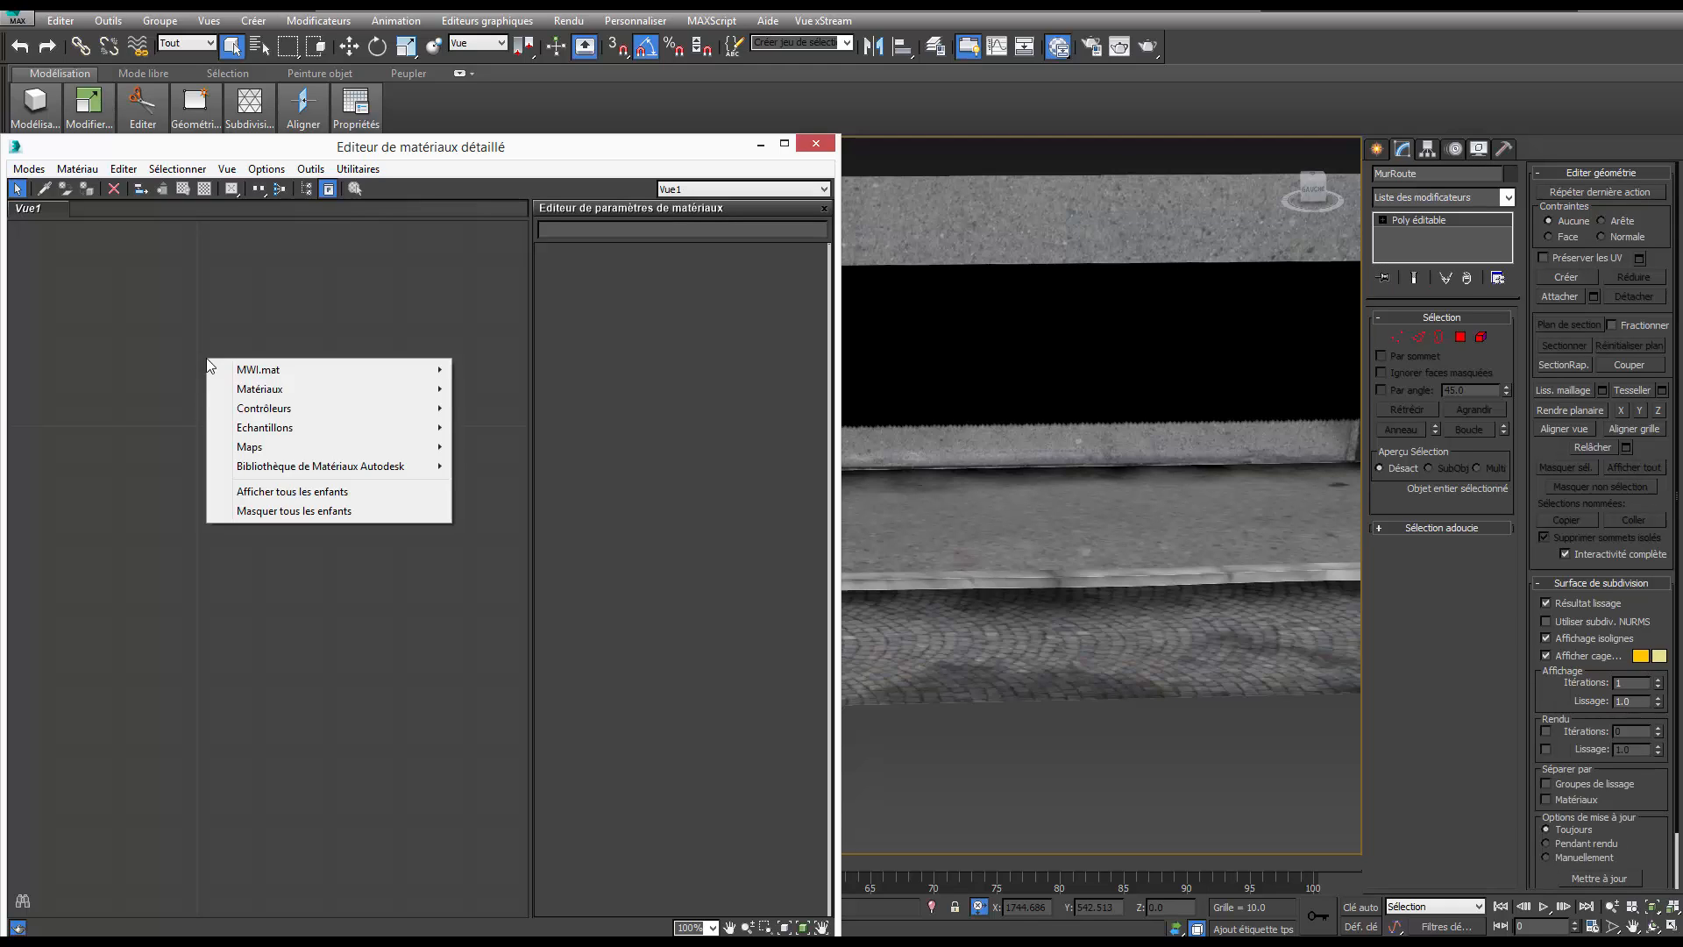
{"action": "mouse_move", "coordinate": [263, 390]}
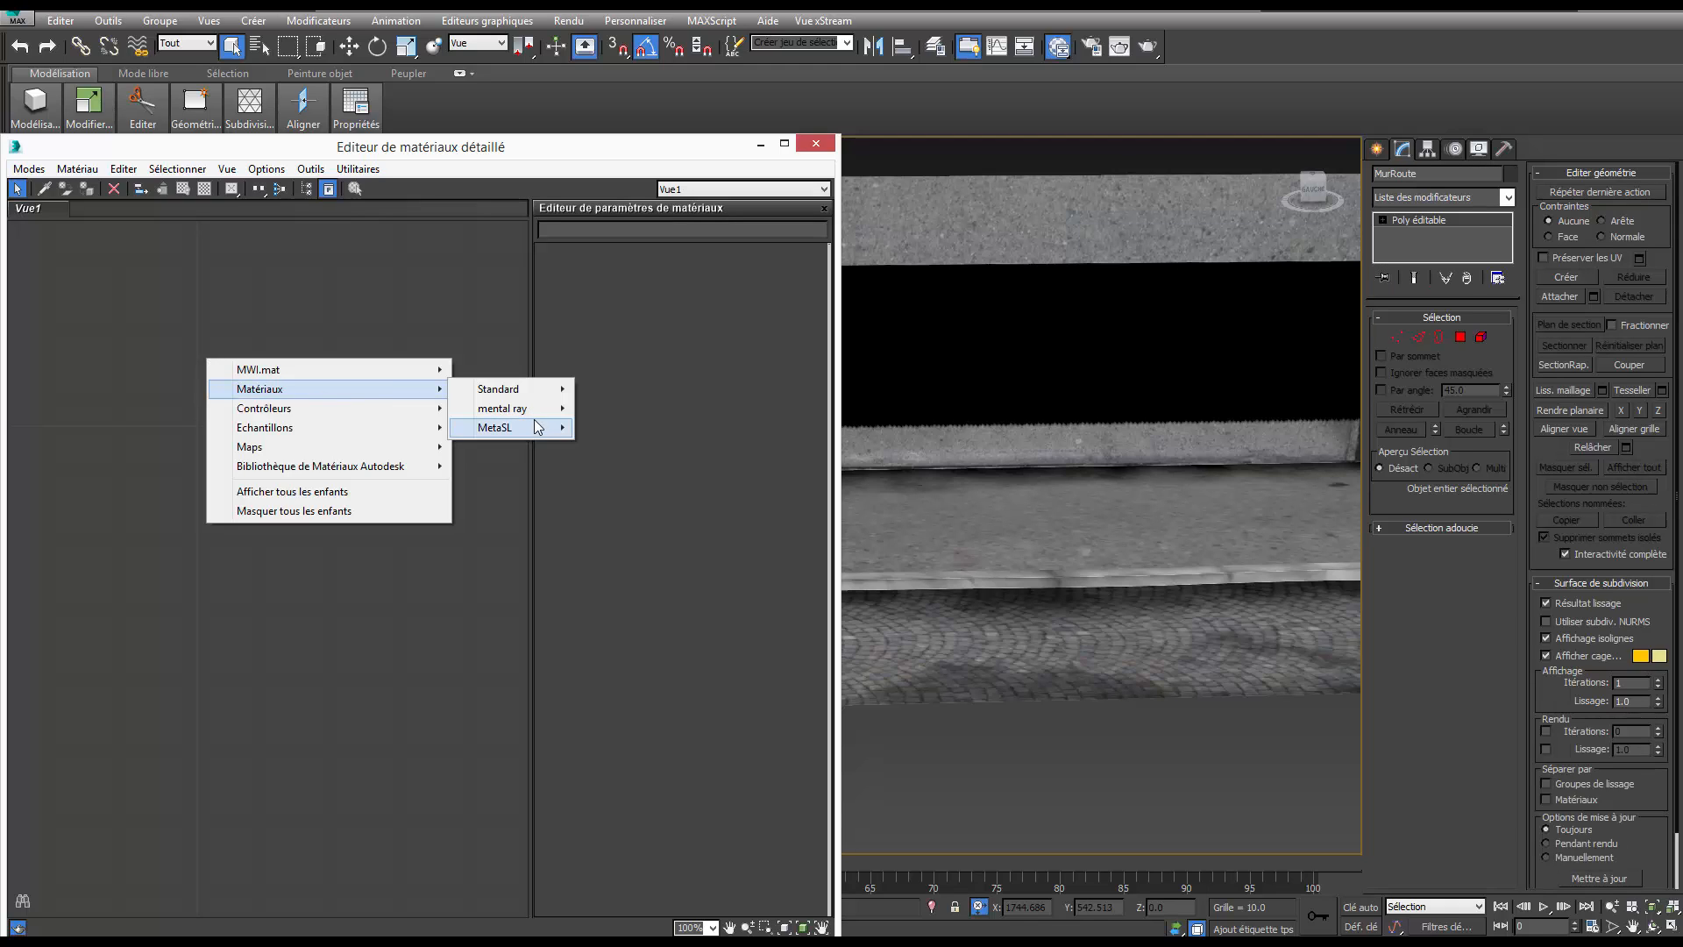
{"action": "left_click", "coordinate": [433, 261]}
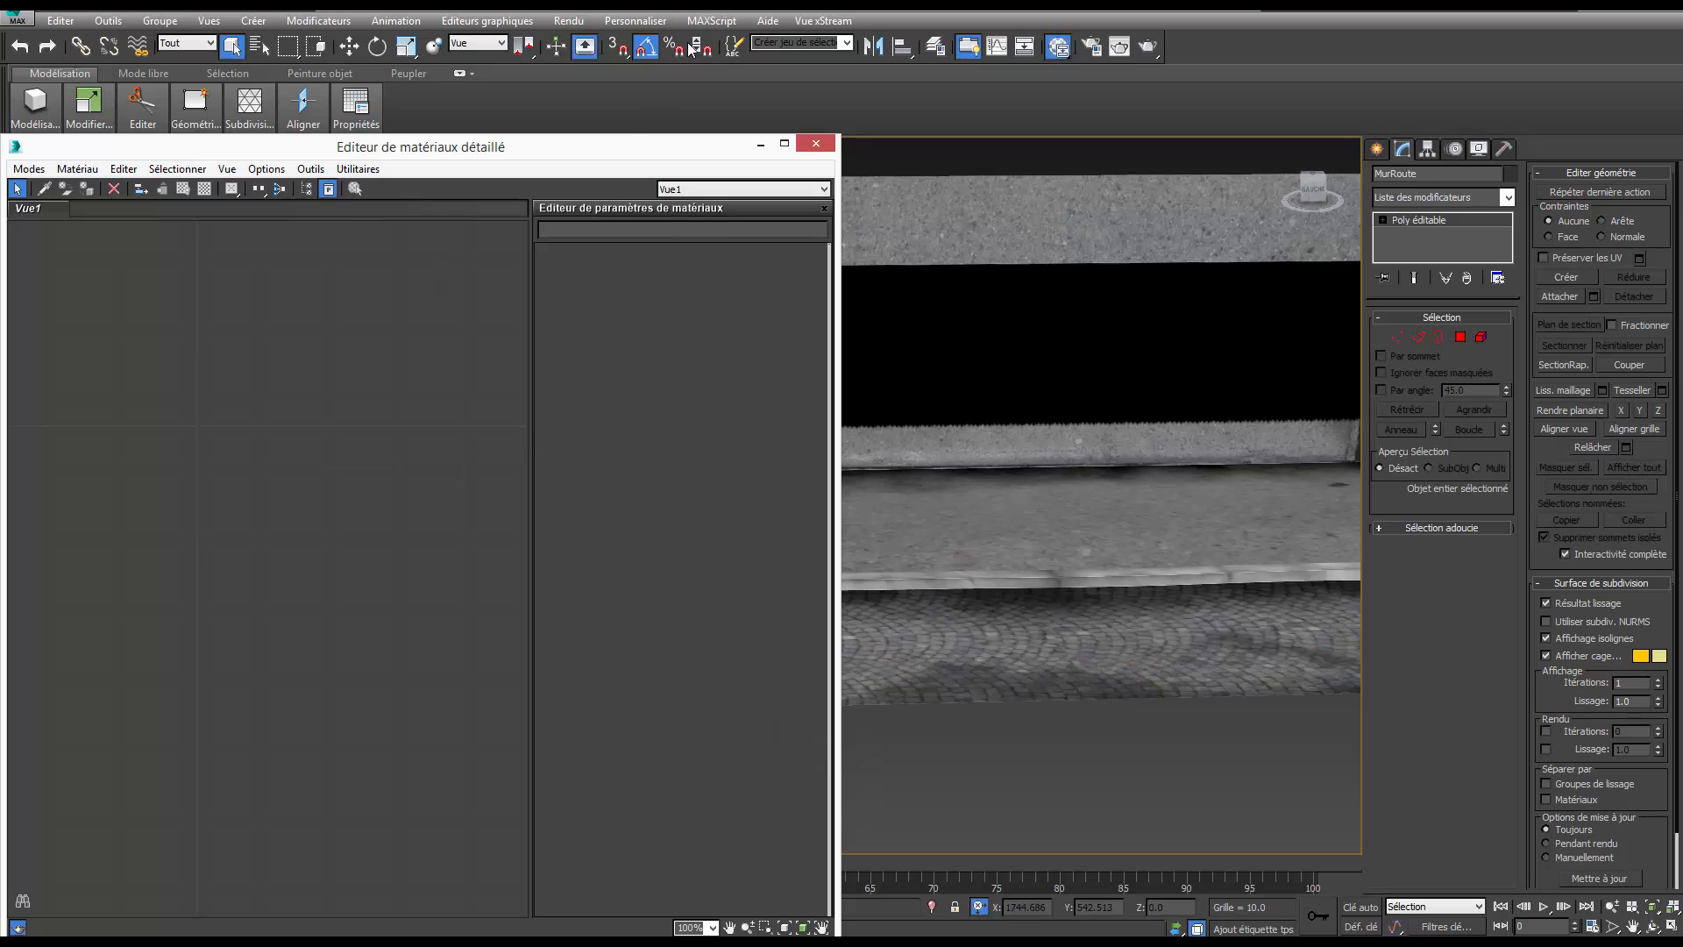
Check in the render setup which renderers are assigned to production, the material editor and ActiveShade.
{"action": "left_click", "coordinate": [568, 20]}
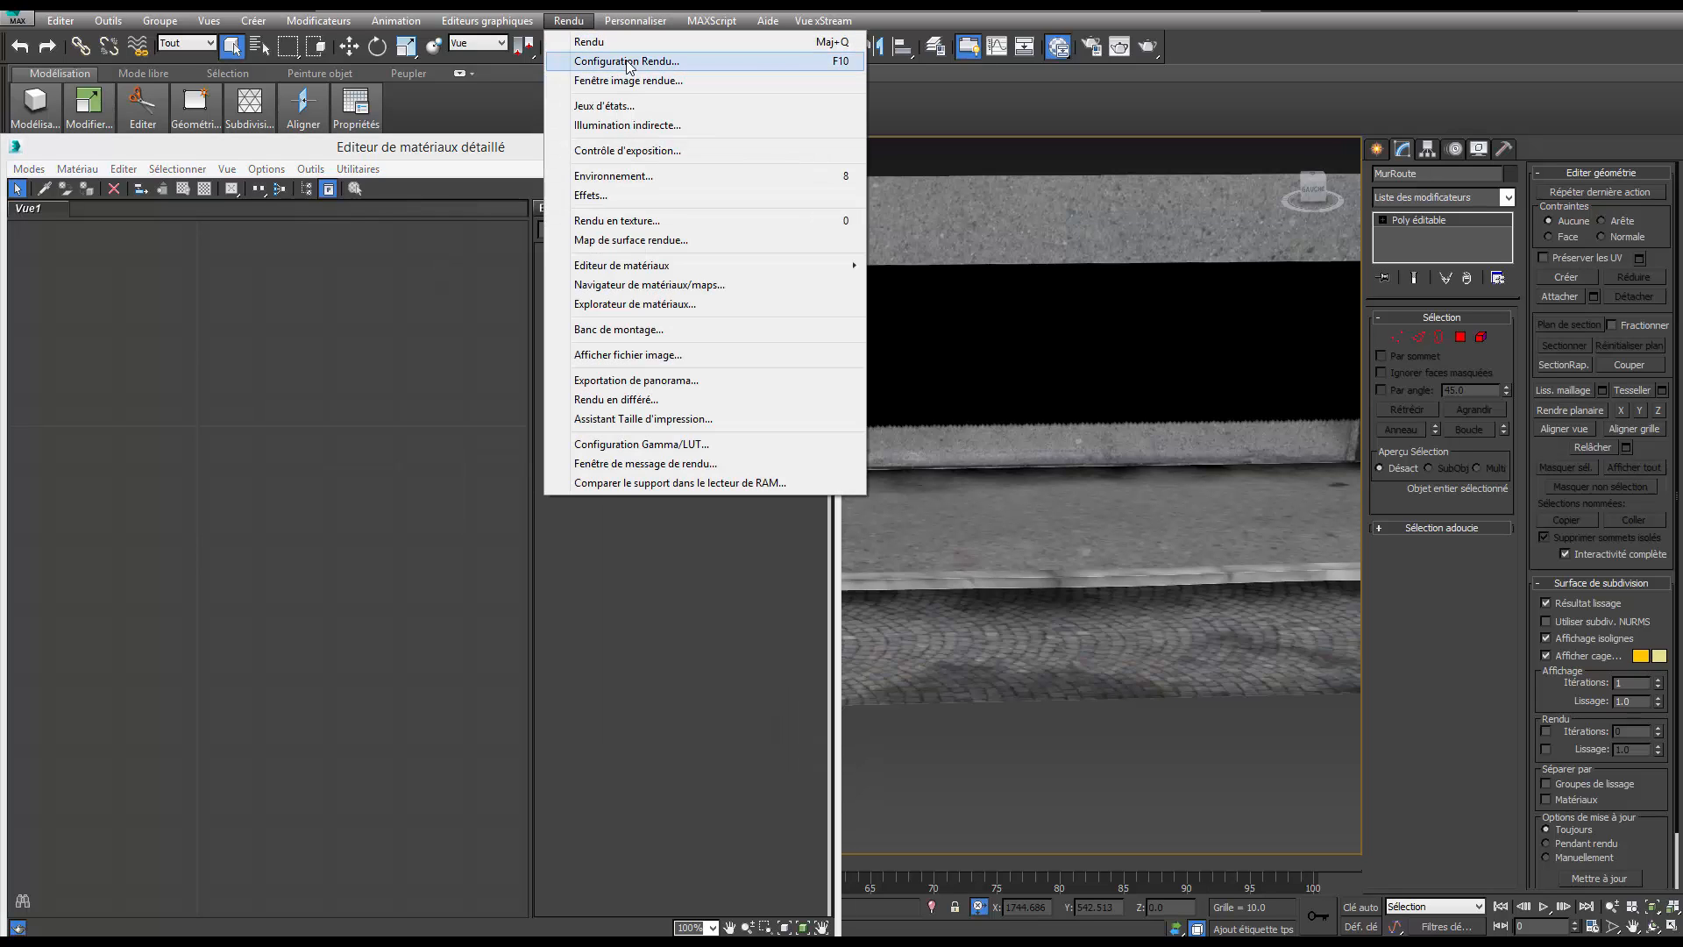
{"action": "left_click", "coordinate": [627, 61]}
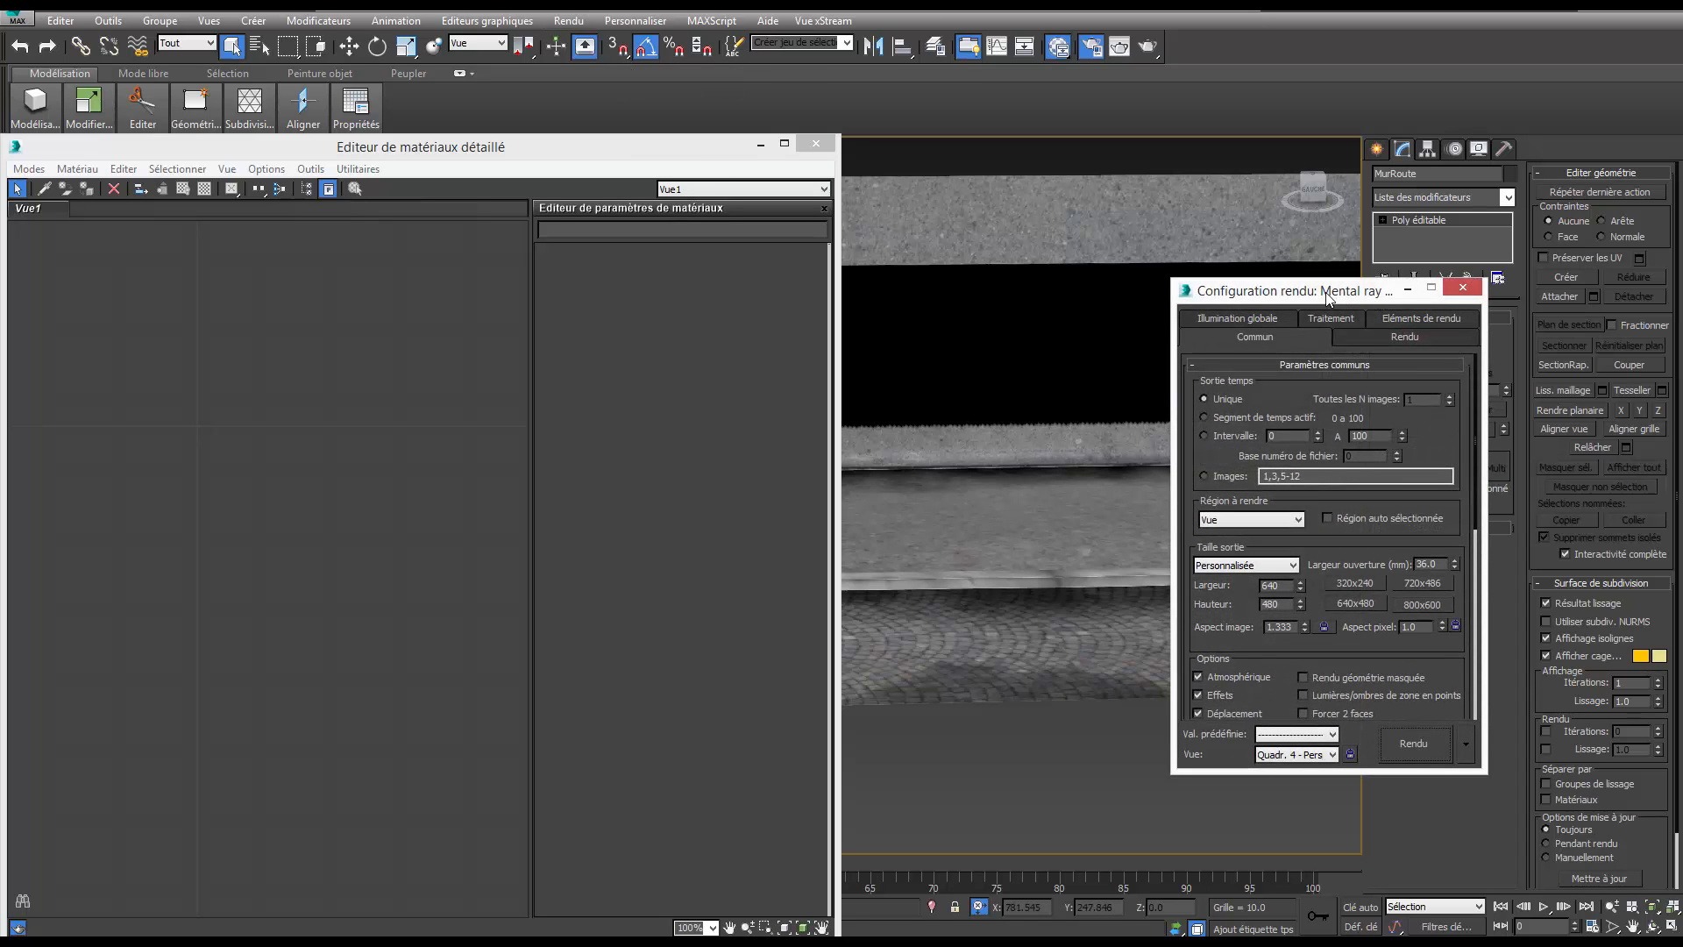
{"action": "left_click_drag", "start_coordinate": [1276, 635], "coordinate": [1314, 225]}
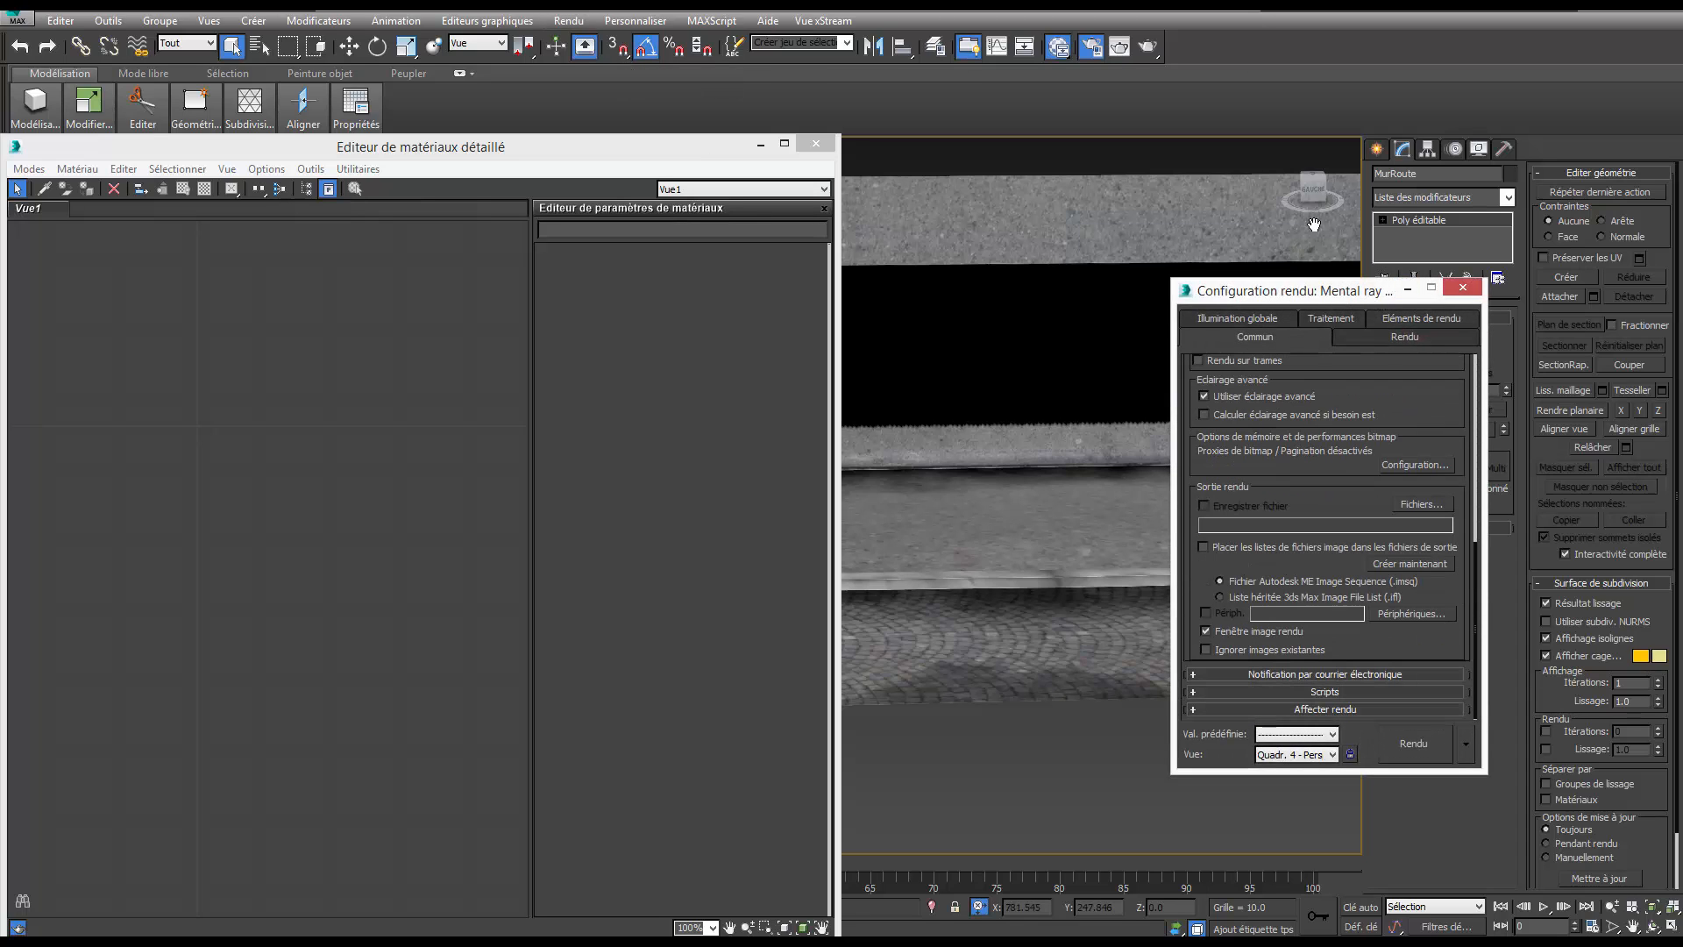
{"action": "left_click", "coordinate": [1274, 708]}
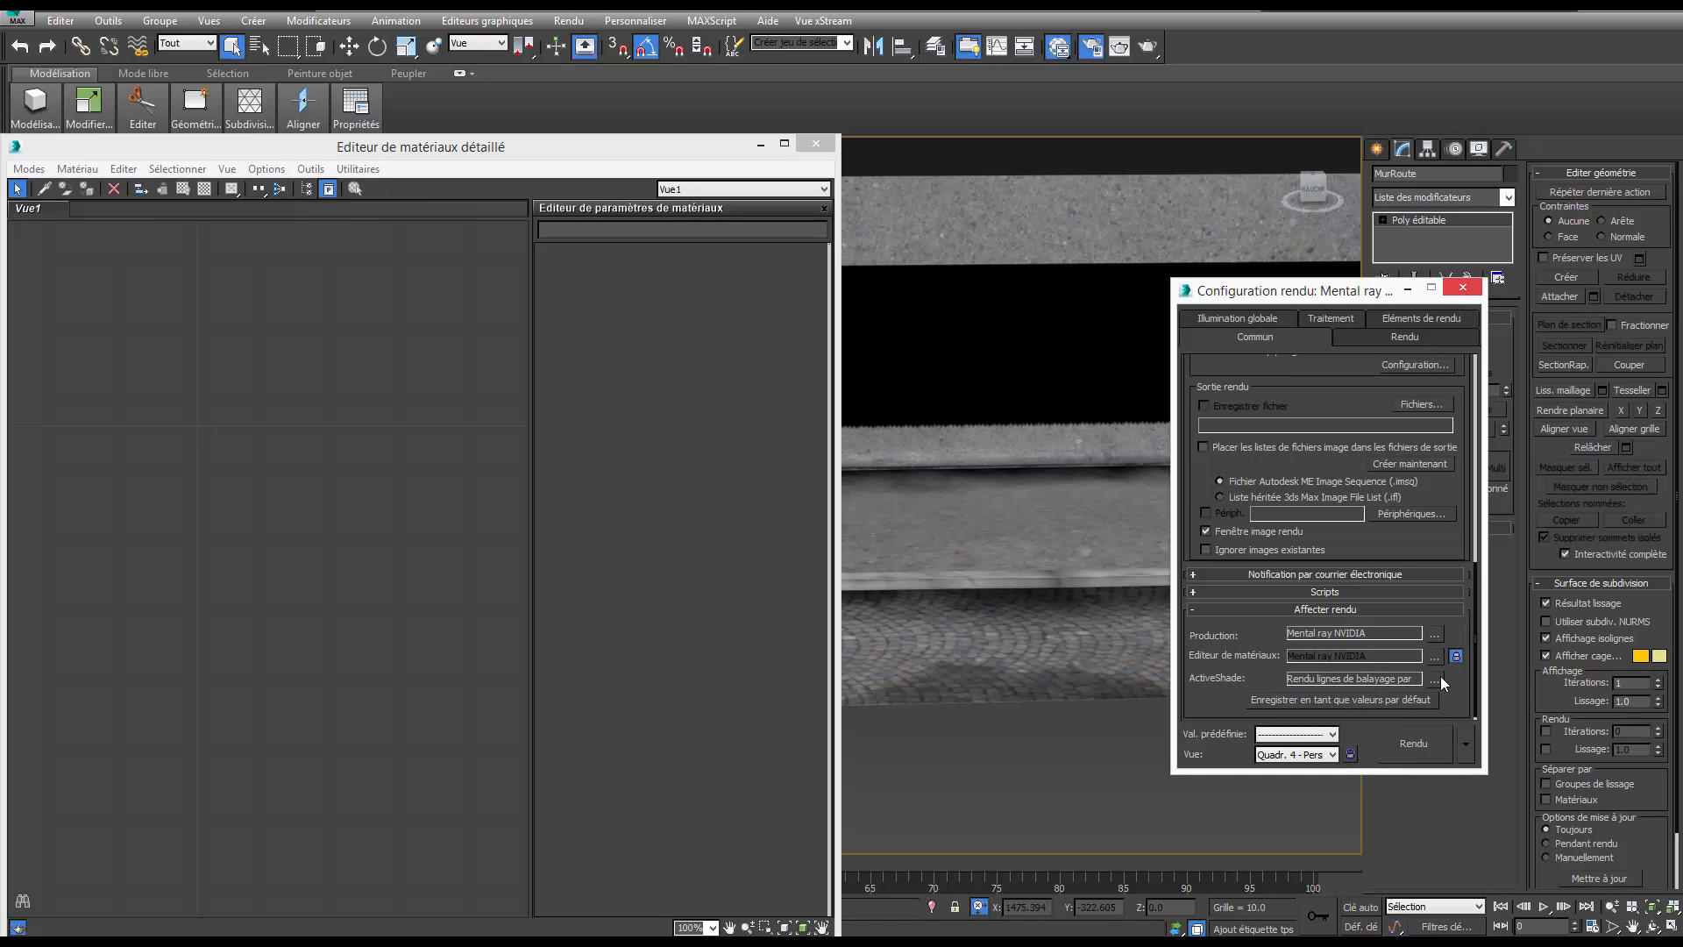
{"action": "left_click", "coordinate": [1462, 287]}
Add a mental ray Arch & Design material node to the material graph and place it in the upper part of the graph.
{"action": "right_click", "coordinate": [269, 348]}
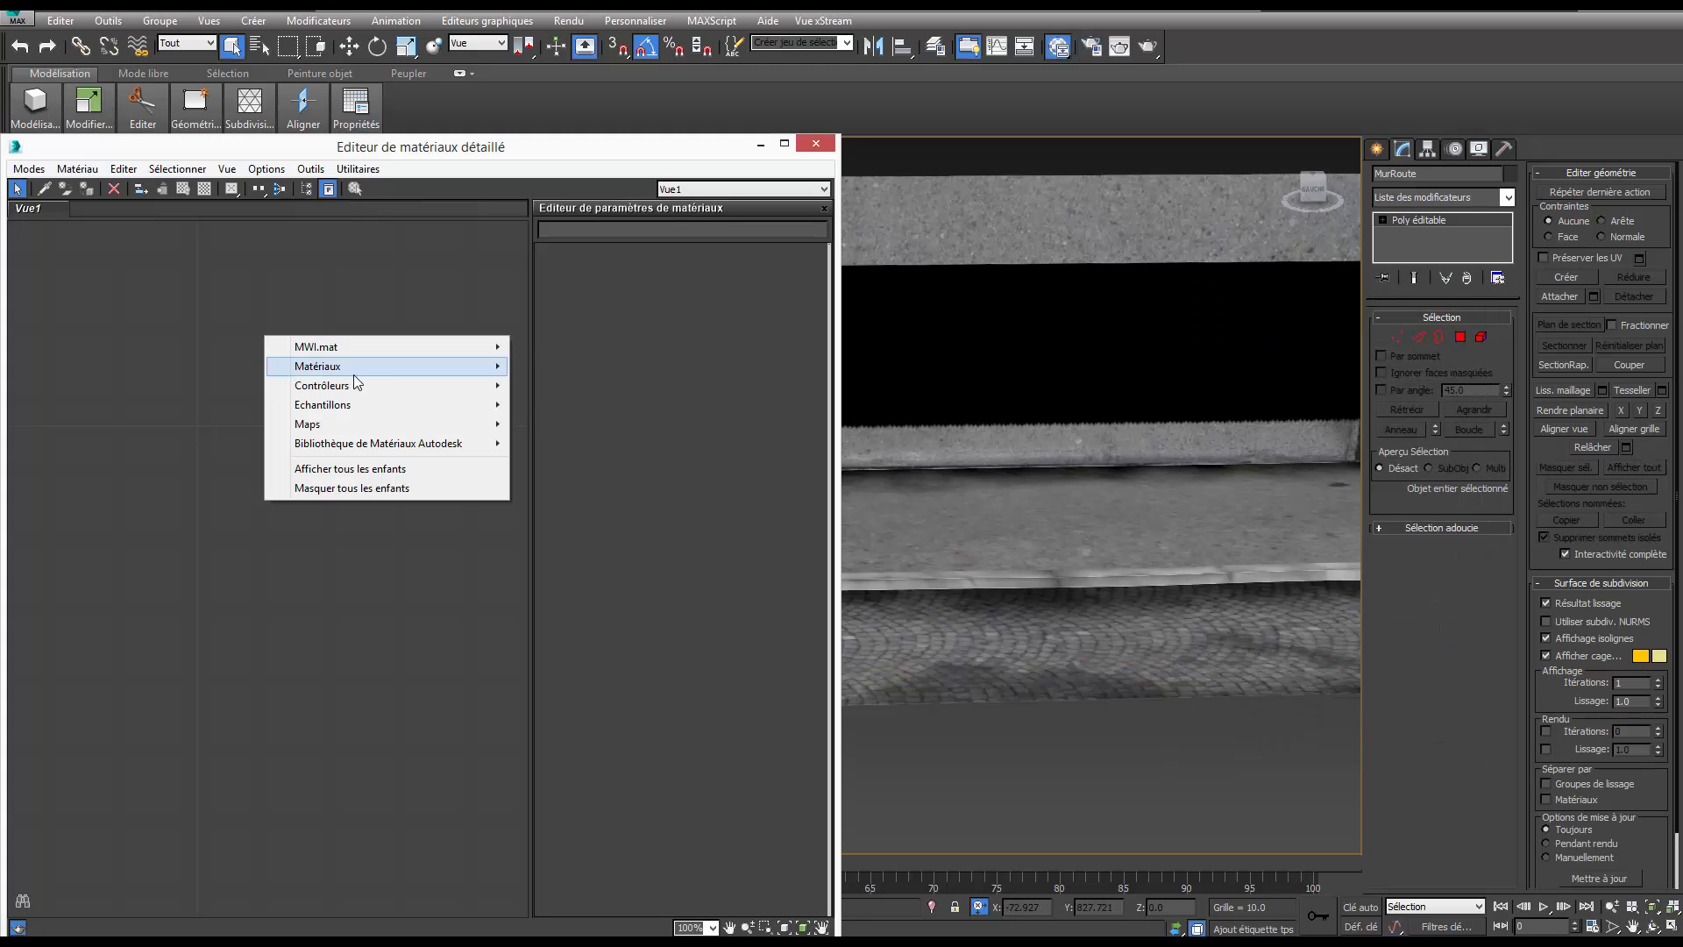
{"action": "mouse_move", "coordinate": [355, 368]}
{"action": "mouse_move", "coordinate": [605, 374]}
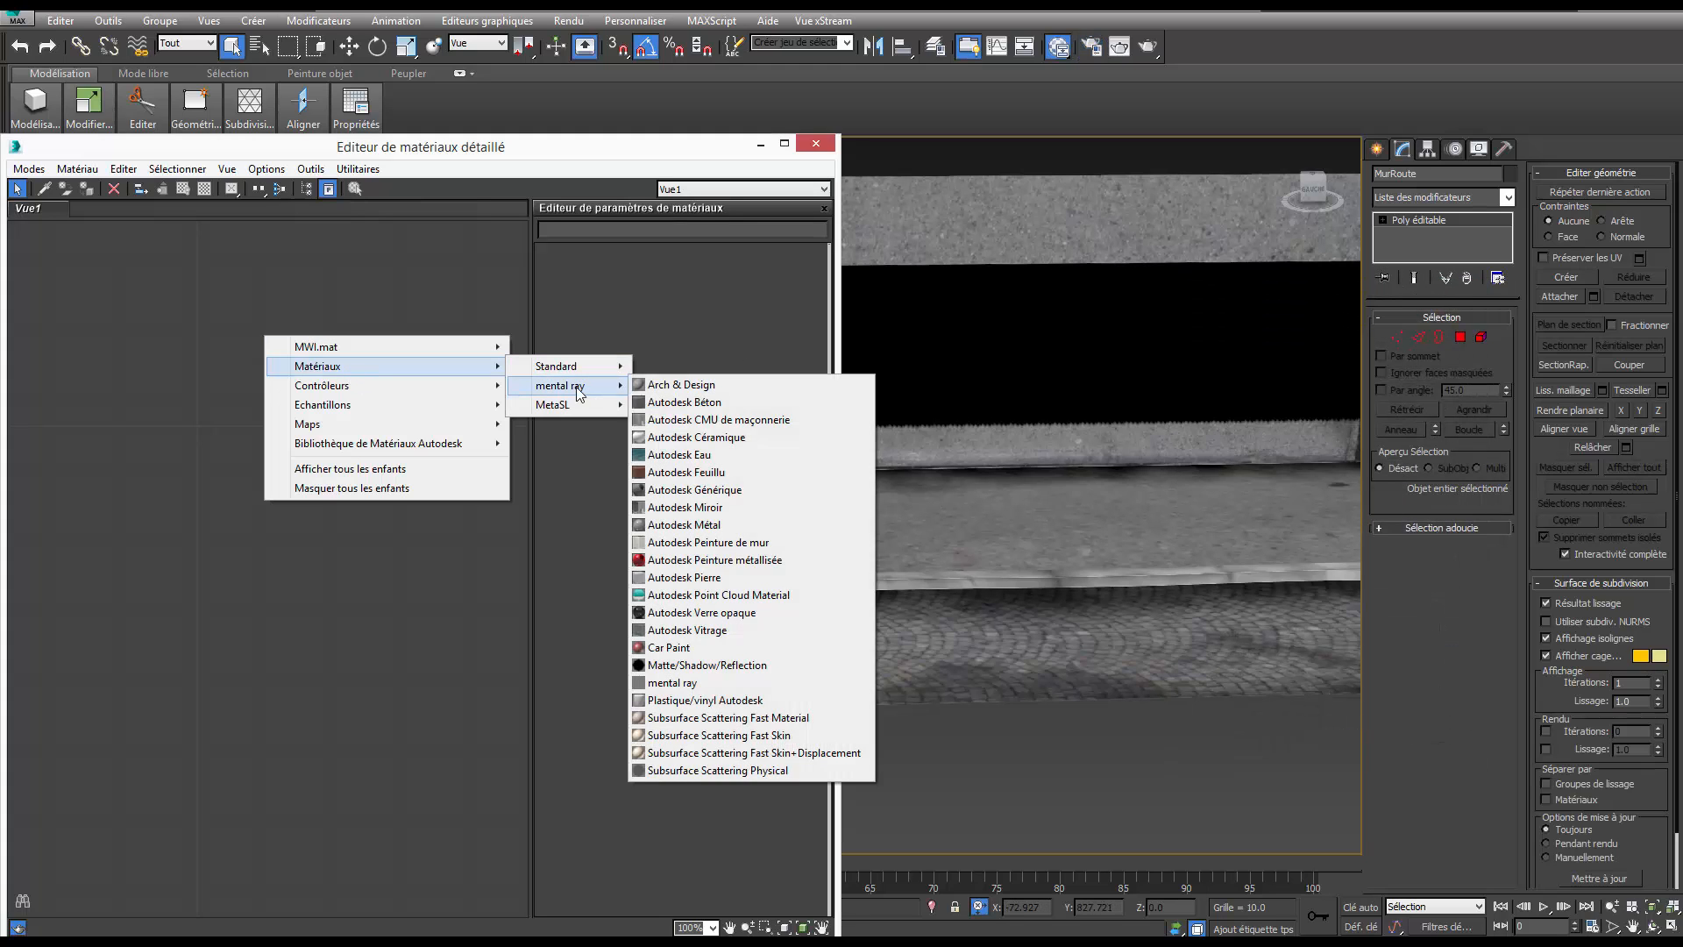
{"action": "left_click", "coordinate": [685, 386]}
{"action": "left_click_drag", "start_coordinate": [251, 344], "coordinate": [391, 275]}
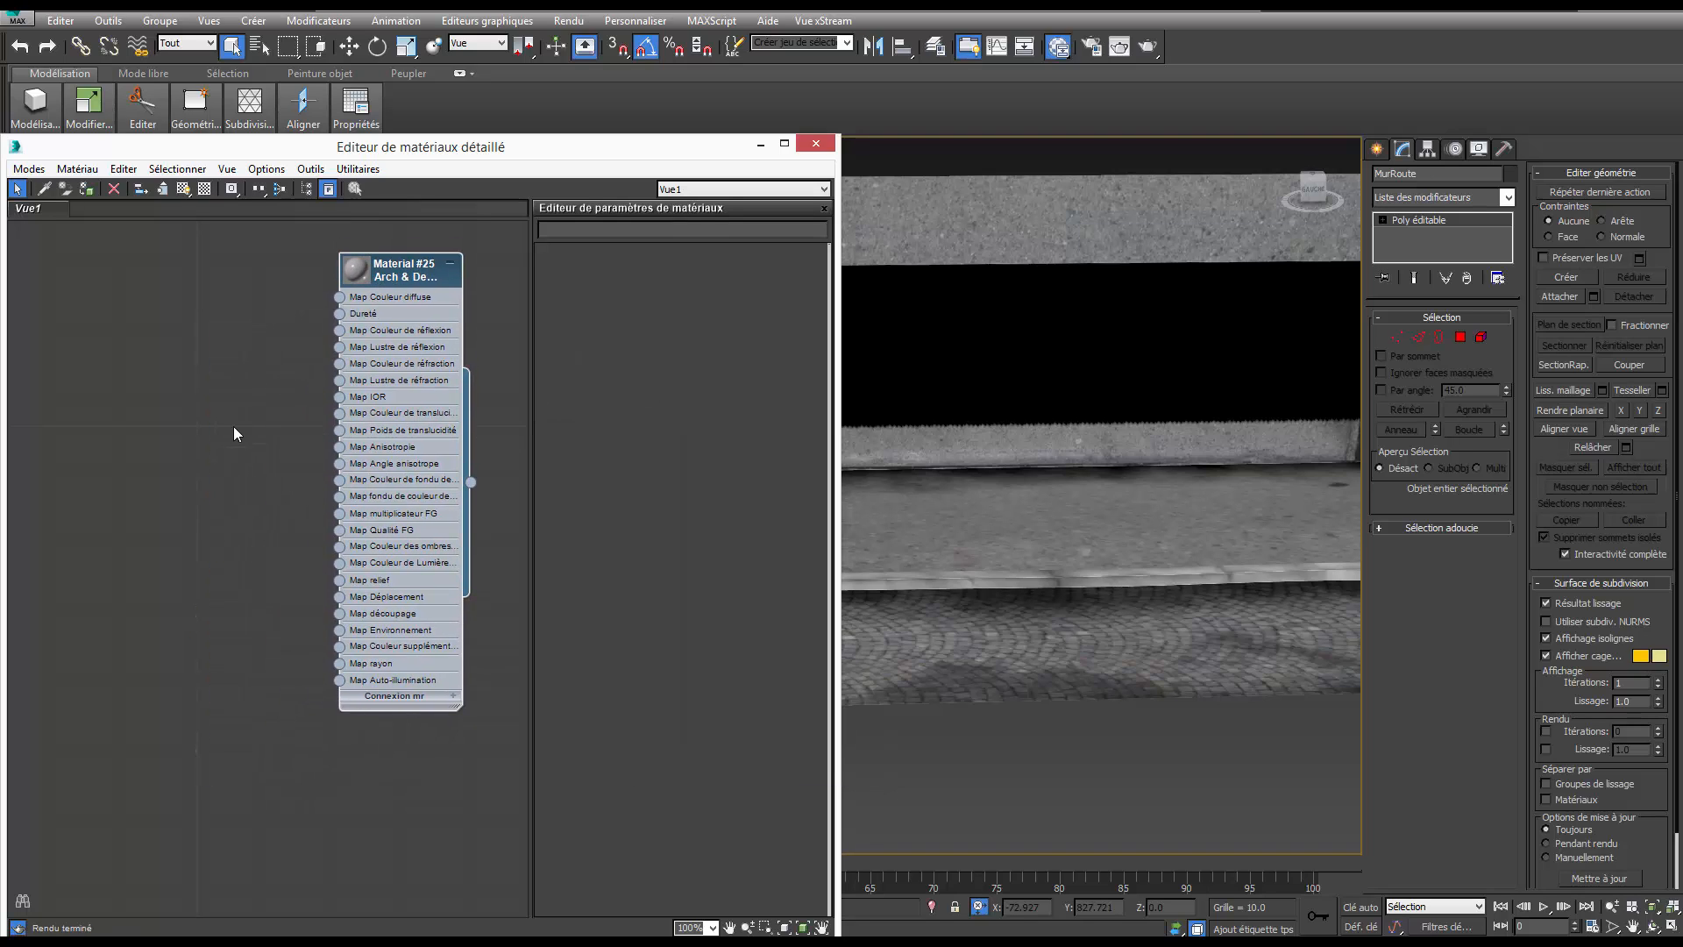
Sample the wall's existing material from the MurRoute mesh into the material graph.
{"action": "left_click", "coordinate": [43, 189]}
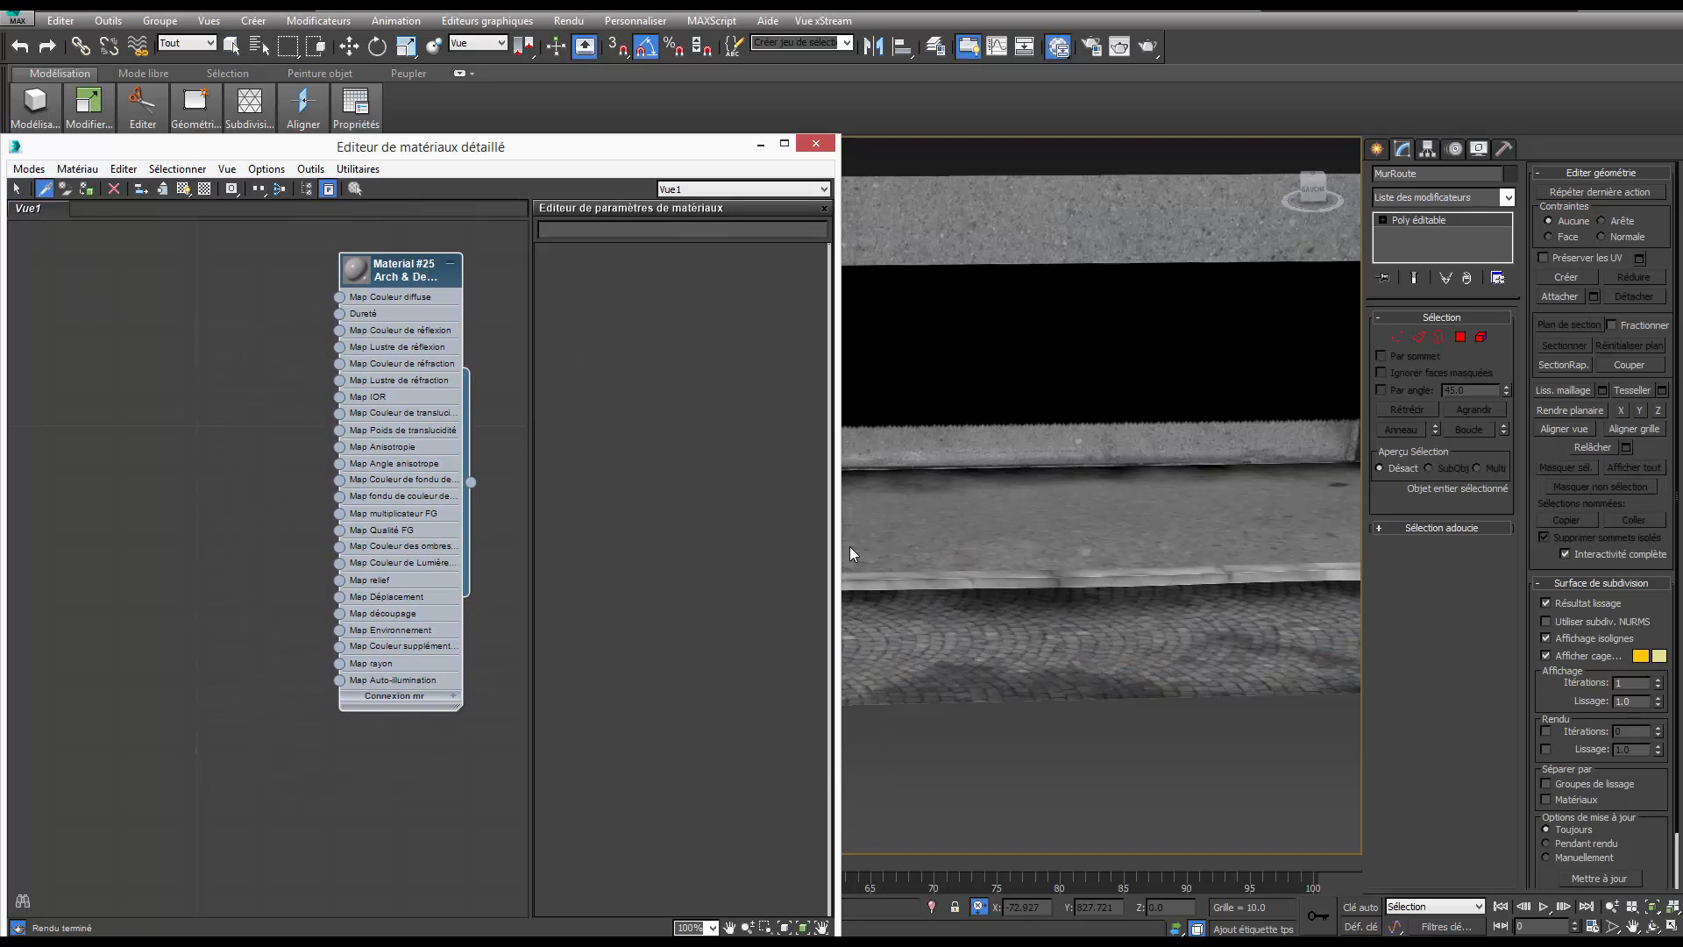
{"action": "left_click", "coordinate": [1021, 206]}
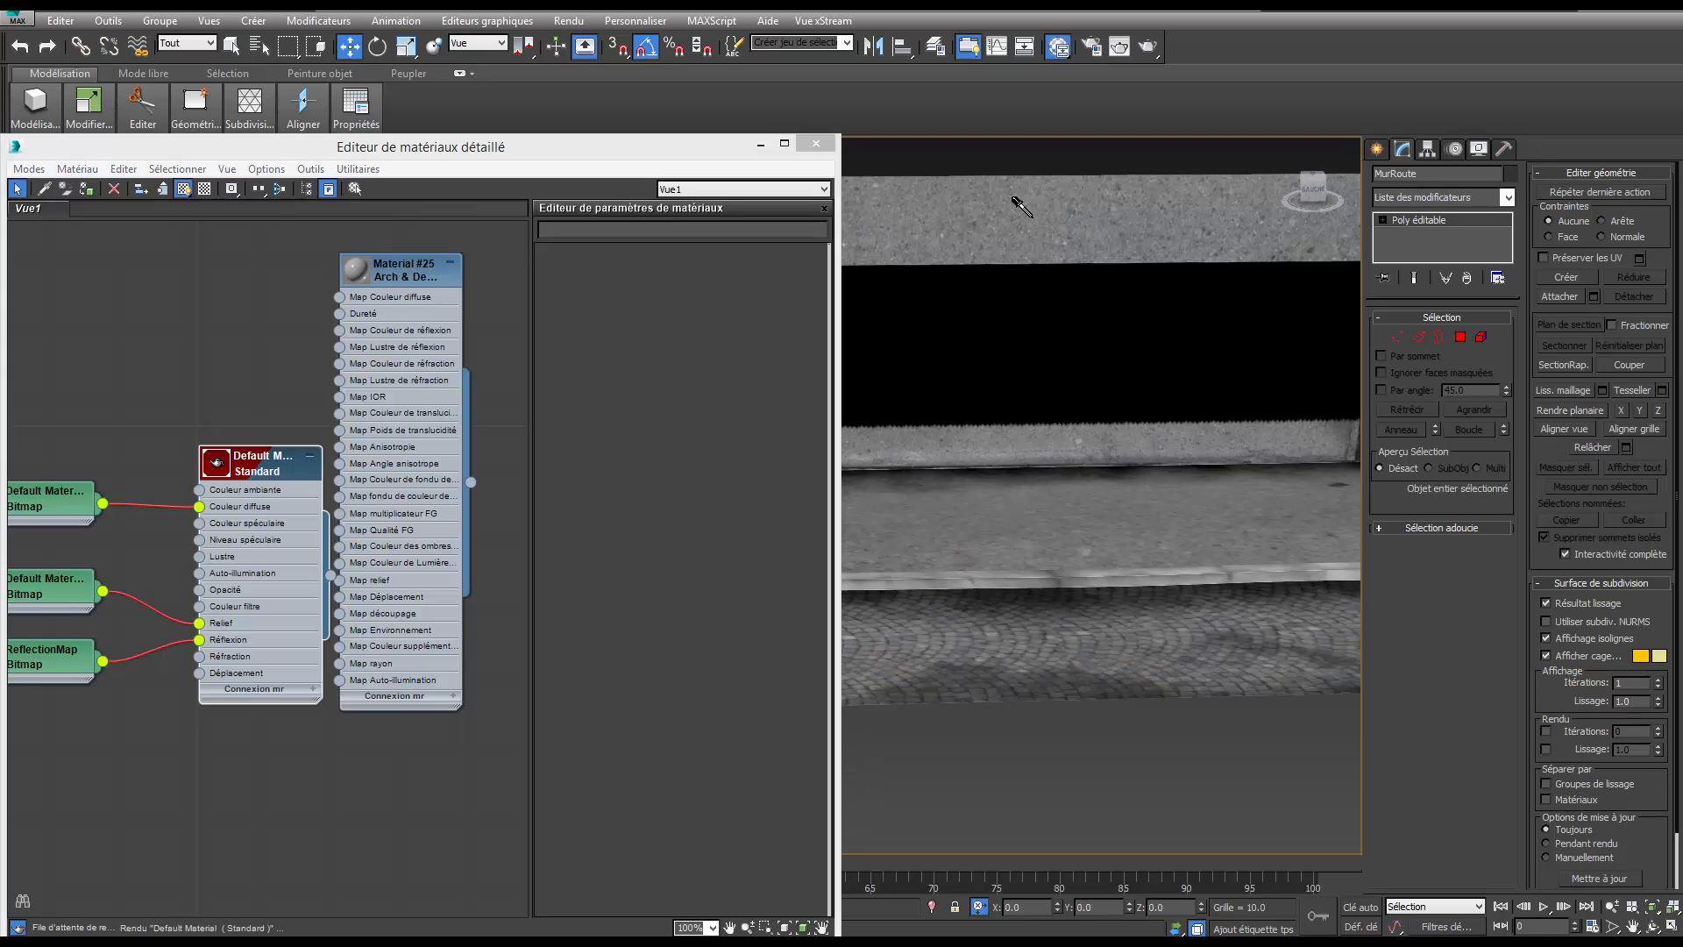
{"action": "middle_click_drag", "start_coordinate": [244, 398], "coordinate": [280, 392]}
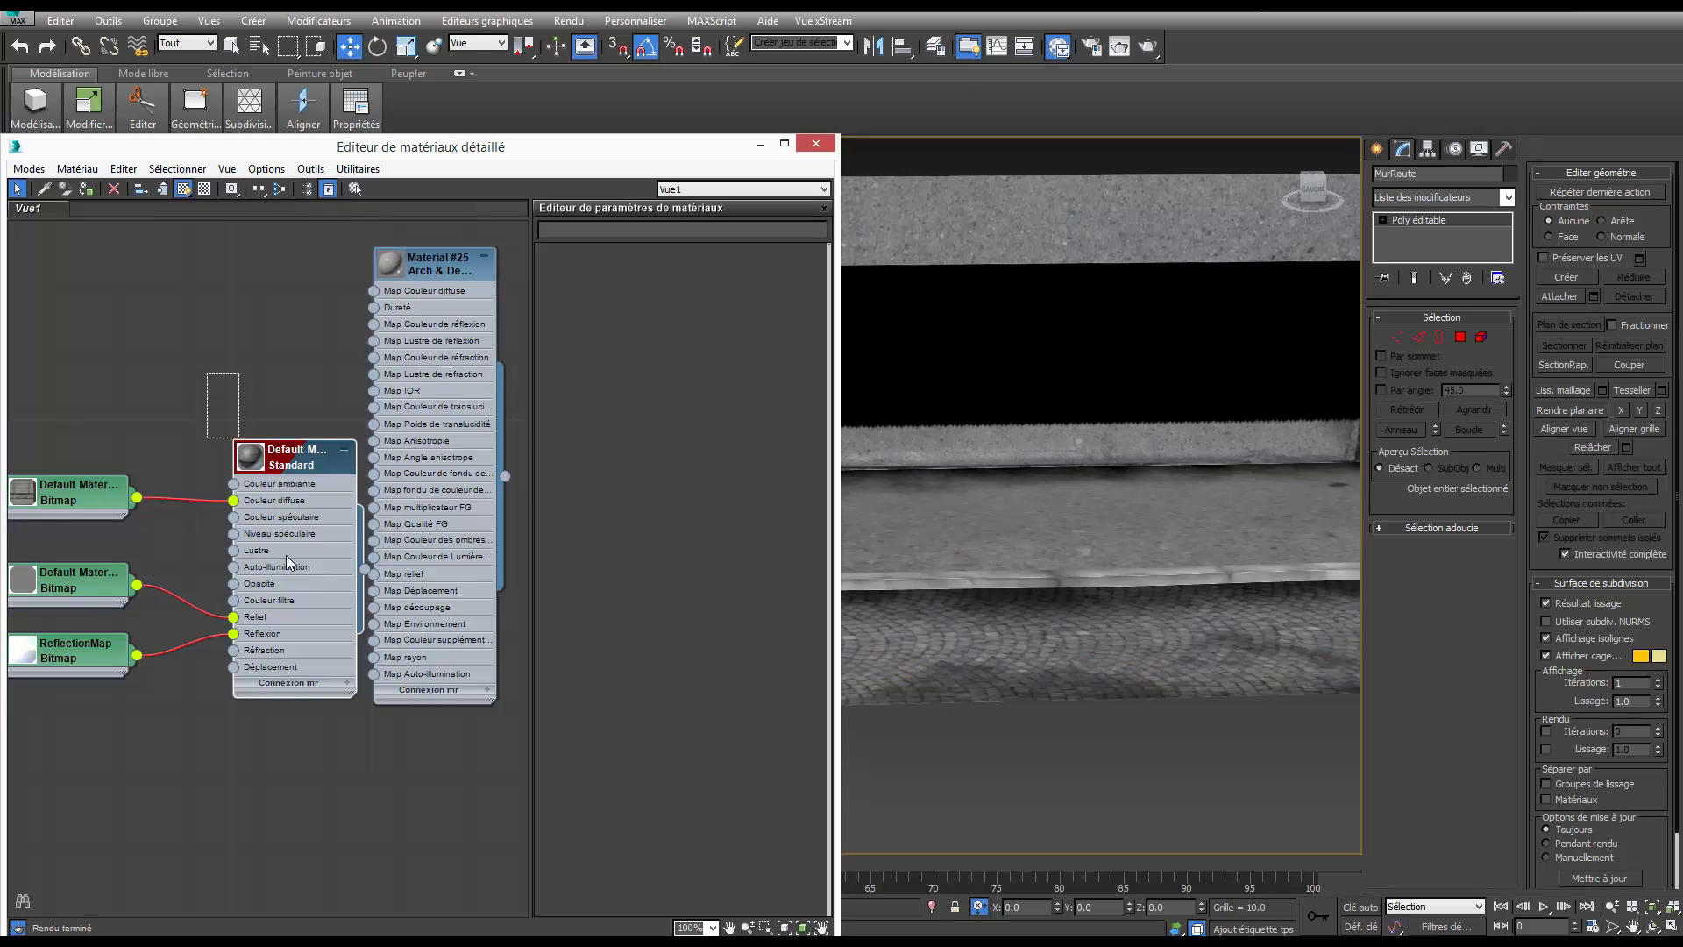
Delete the Standard material node and the ReflectionMap bitmap node, keeping the other two bitmaps.
{"action": "left_click_drag", "start_coordinate": [286, 561], "coordinate": [318, 786]}
{"action": "key", "text": "Delete"}
{"action": "left_click", "coordinate": [75, 656]}
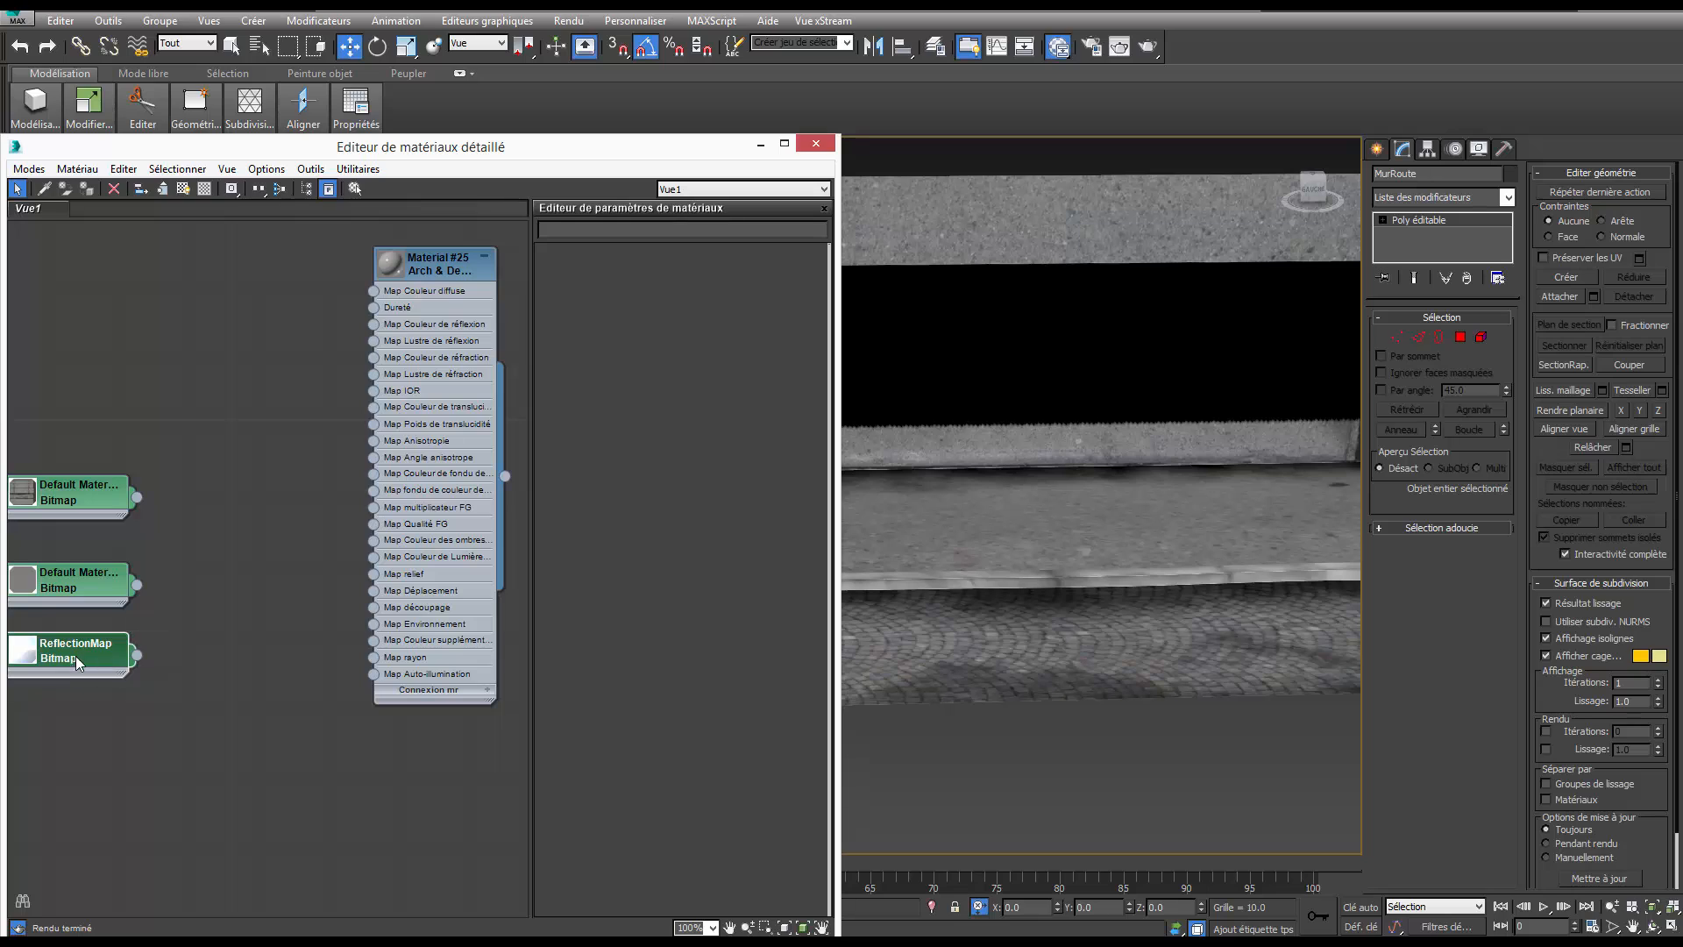
{"action": "middle_click_drag", "start_coordinate": [93, 672], "coordinate": [203, 699]}
{"action": "key", "text": "Delete"}
Enlarge the previews of the two remaining bitmap nodes and stack them beside the Arch & Design material.
{"action": "left_click_drag", "start_coordinate": [85, 433], "coordinate": [203, 642]}
{"action": "key", "text": "l"}
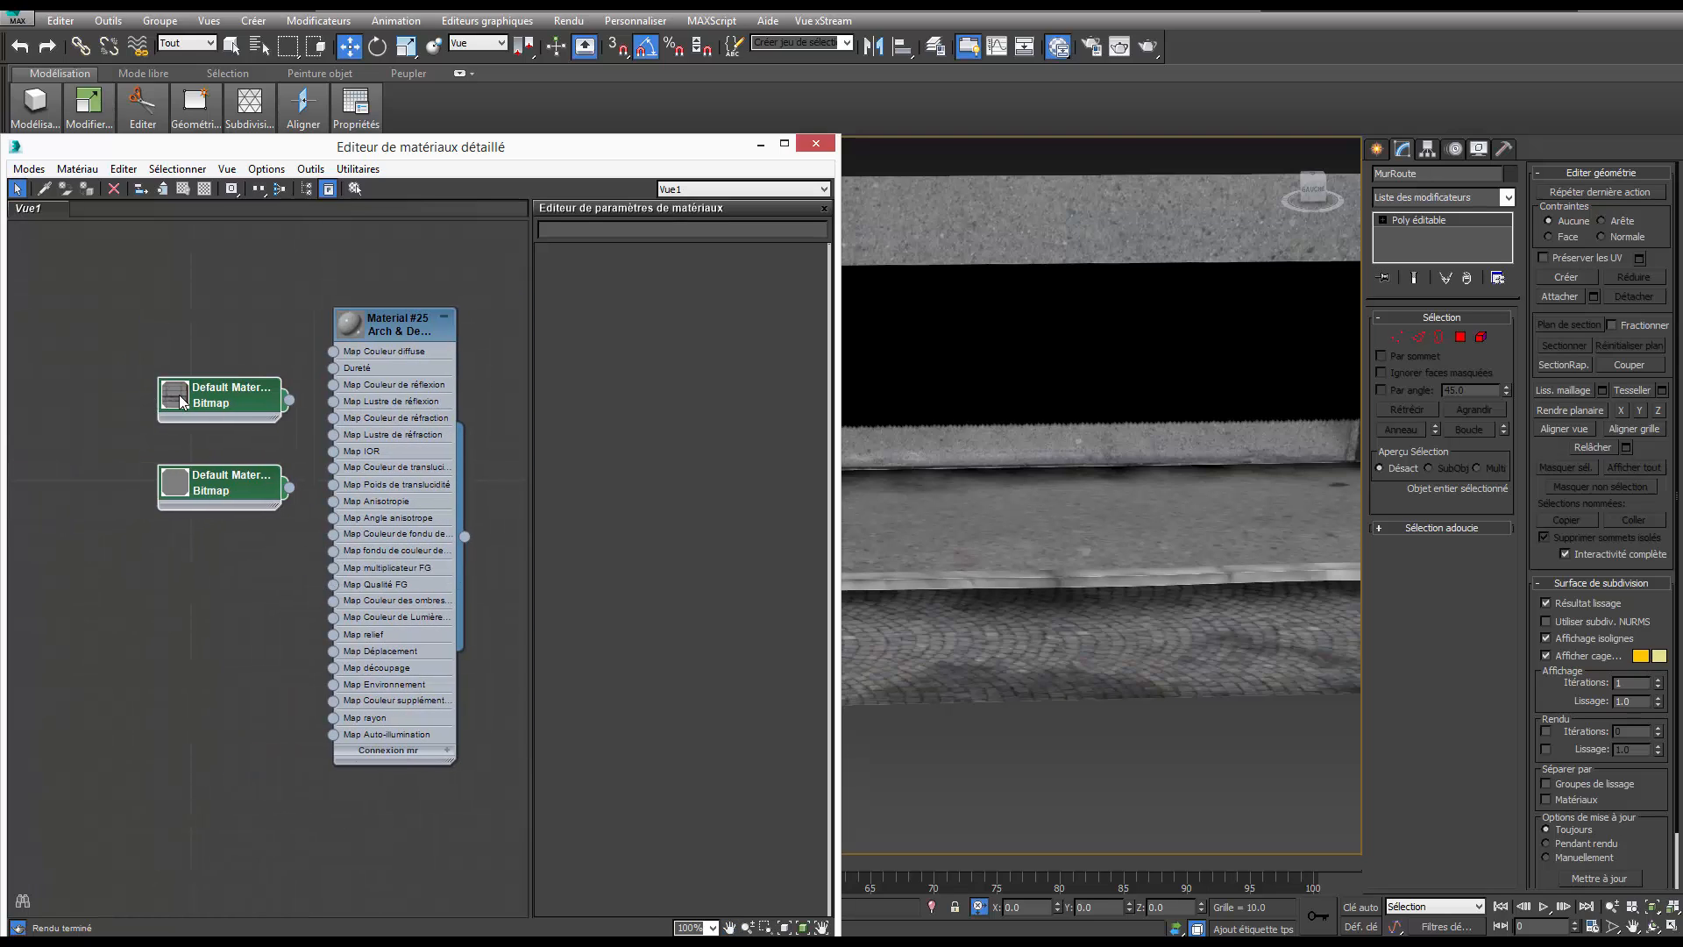
{"action": "double_click", "coordinate": [182, 400]}
{"action": "left_click_drag", "start_coordinate": [208, 391], "coordinate": [225, 339]}
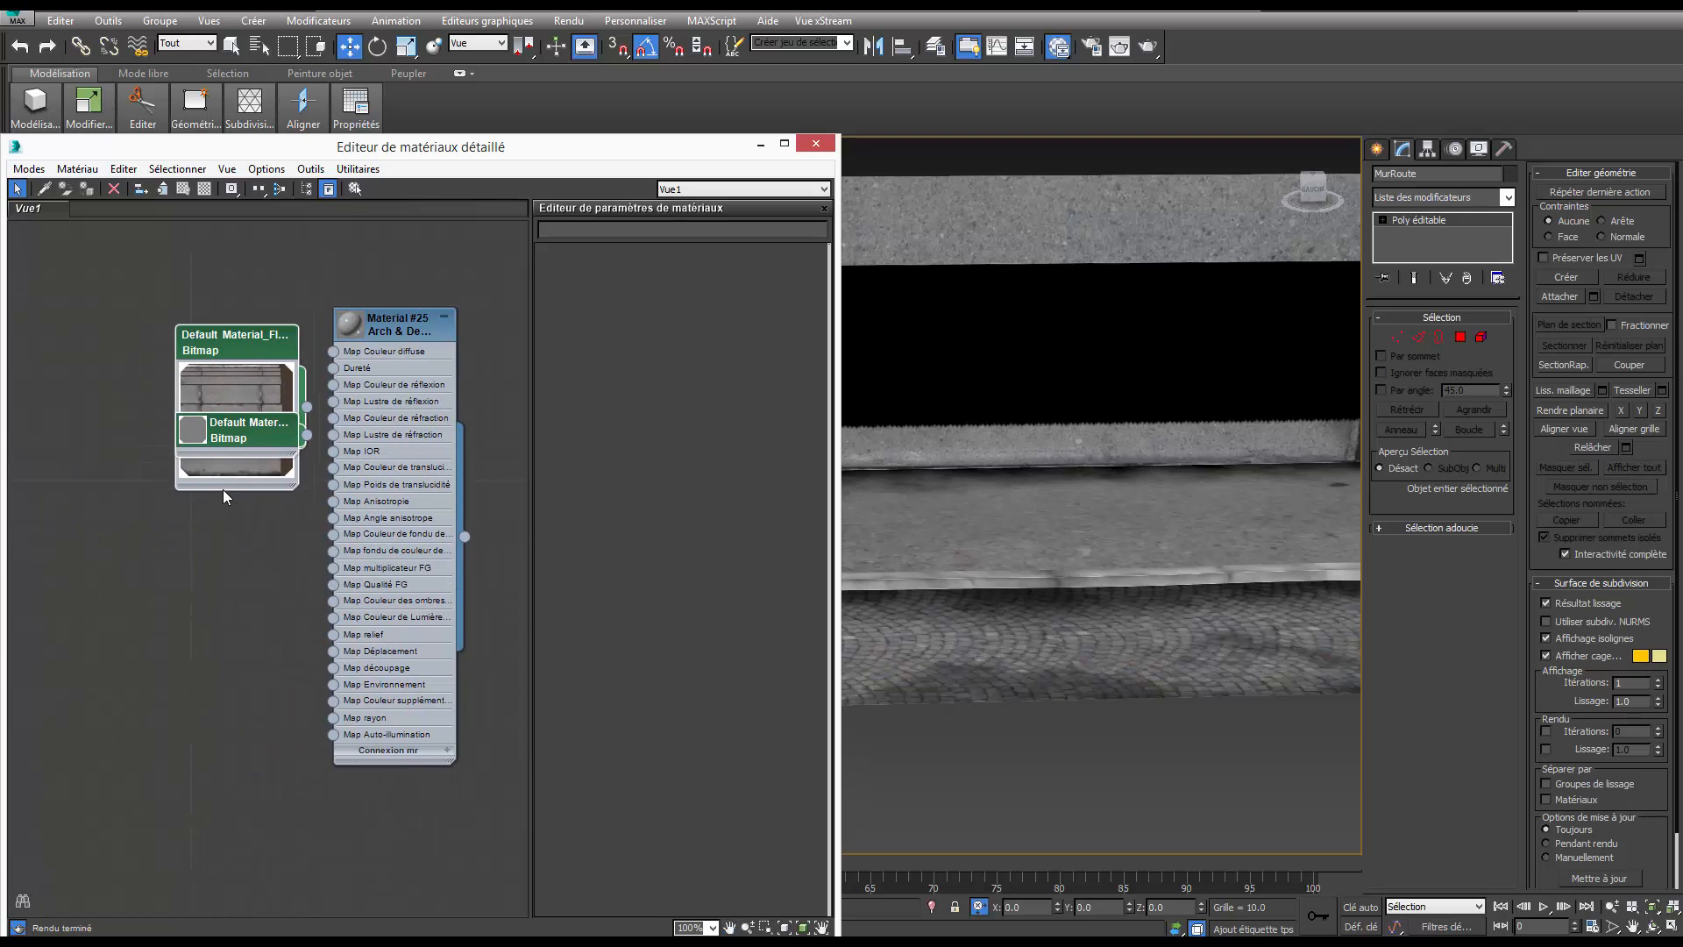
{"action": "left_click", "coordinate": [221, 446]}
{"action": "left_click_drag", "start_coordinate": [221, 445], "coordinate": [226, 575]}
{"action": "double_click", "coordinate": [176, 555]}
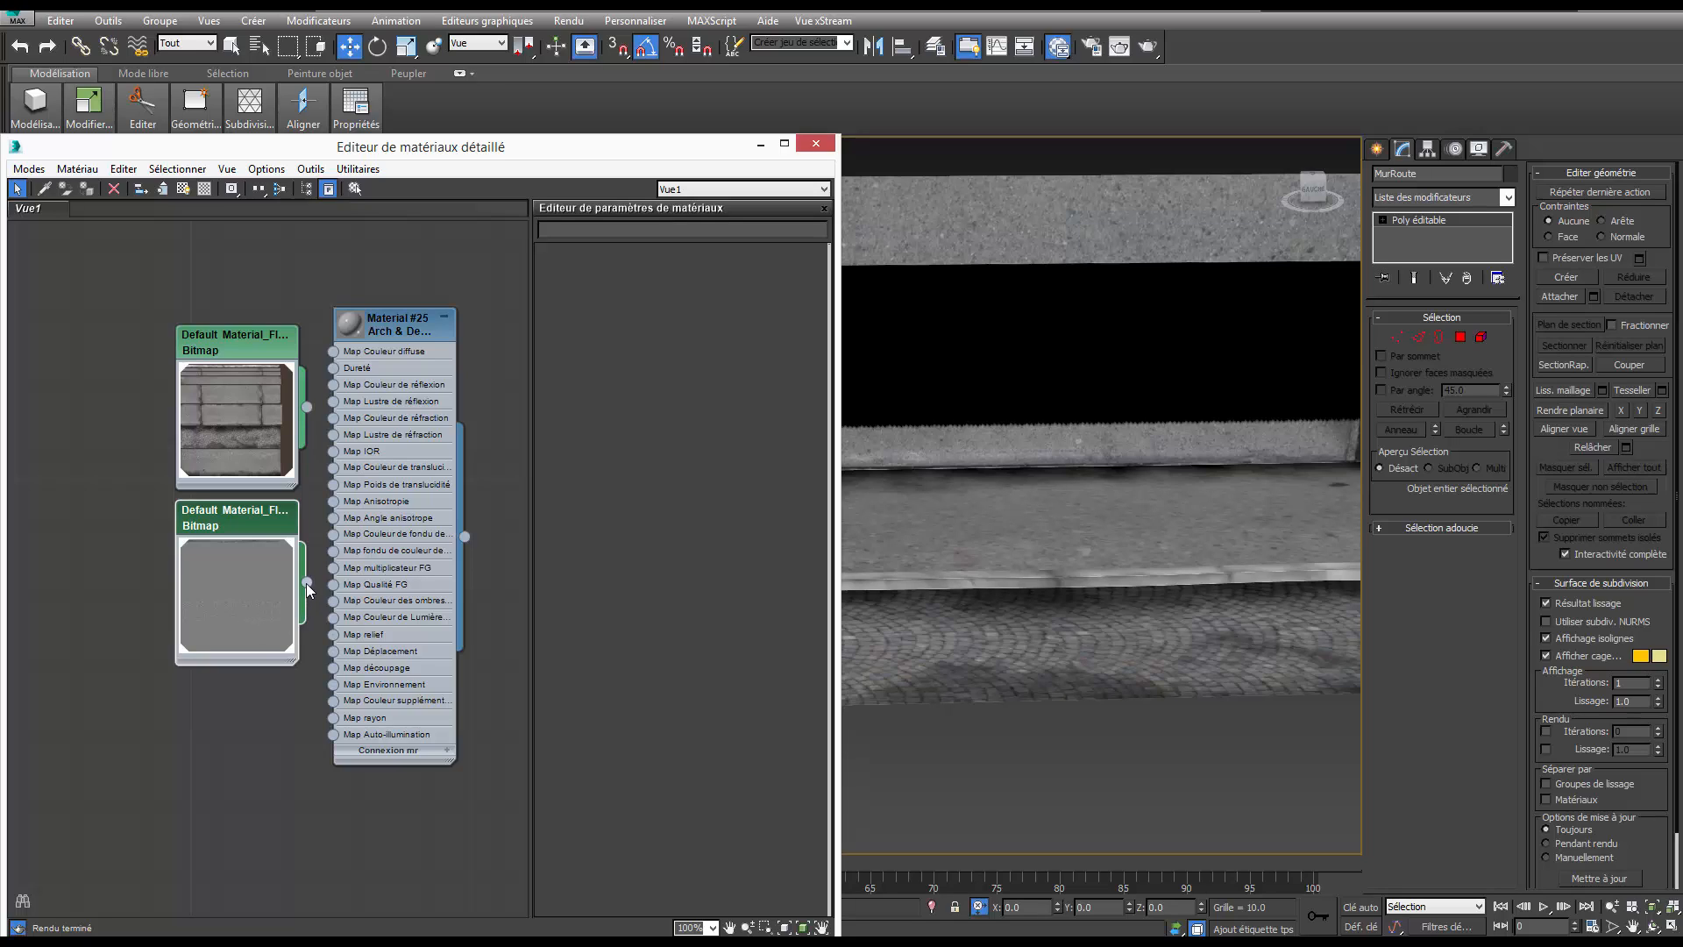
Connect the grey bitmap to Map relief and the wall texture to Map Couleur diffuse, and lay out the material's child nodes.
{"action": "left_click_drag", "start_coordinate": [307, 582], "coordinate": [333, 634]}
{"action": "left_click_drag", "start_coordinate": [307, 406], "coordinate": [333, 351]}
{"action": "left_click", "coordinate": [379, 322]}
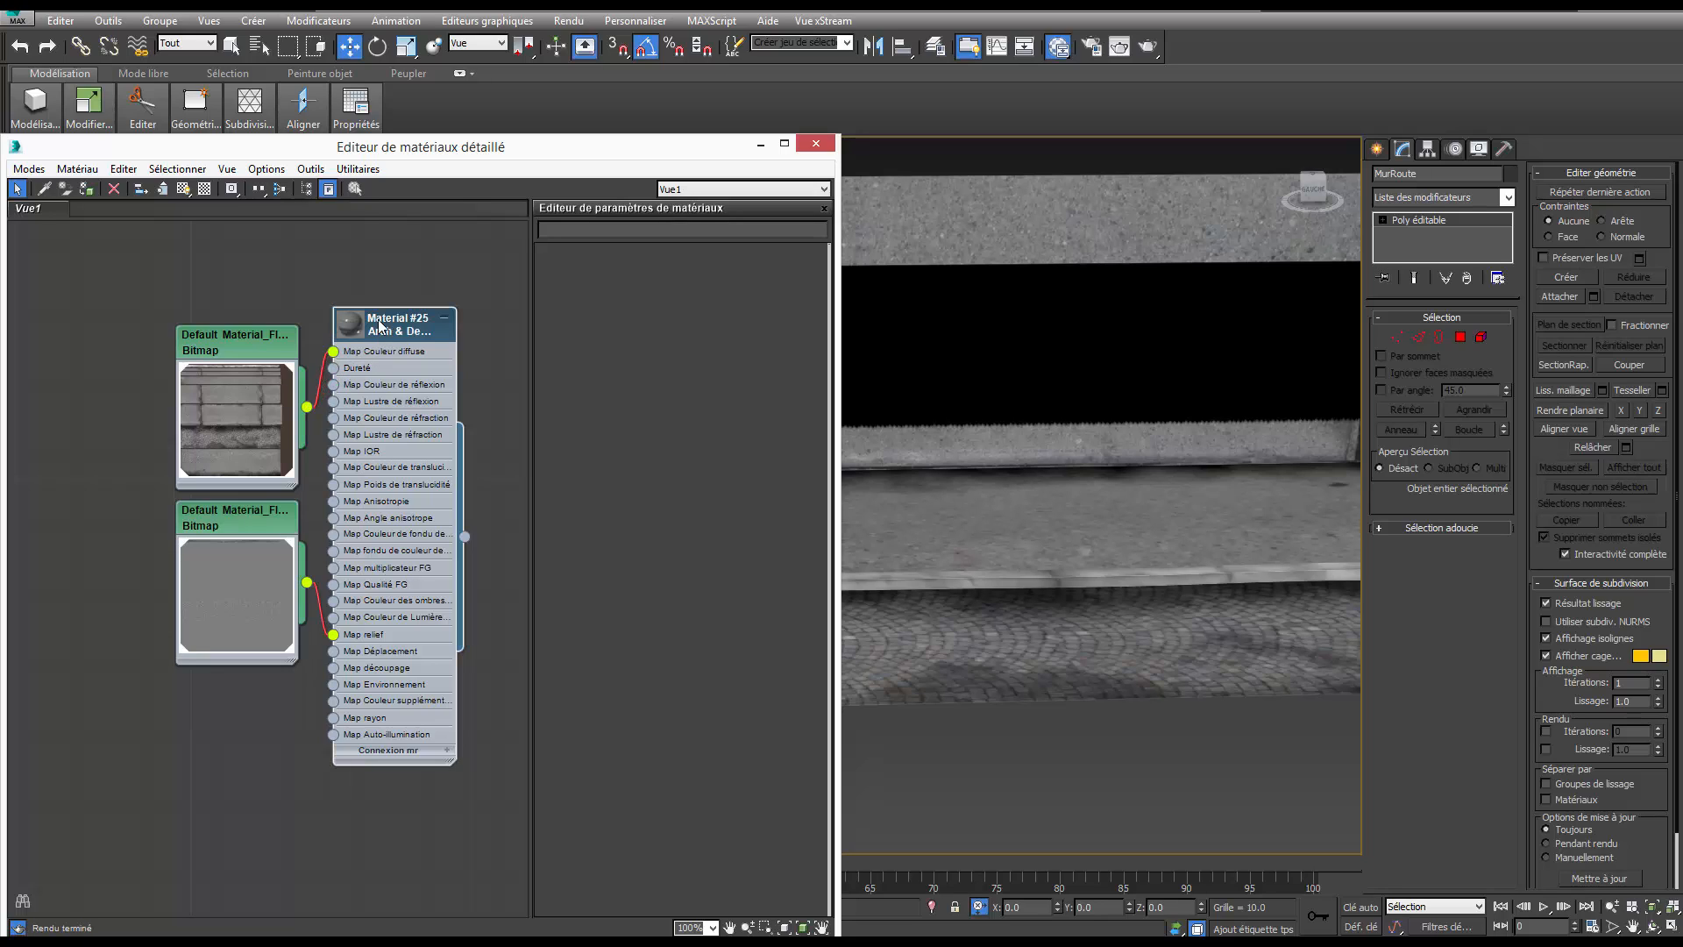
{"action": "left_click", "coordinate": [278, 189]}
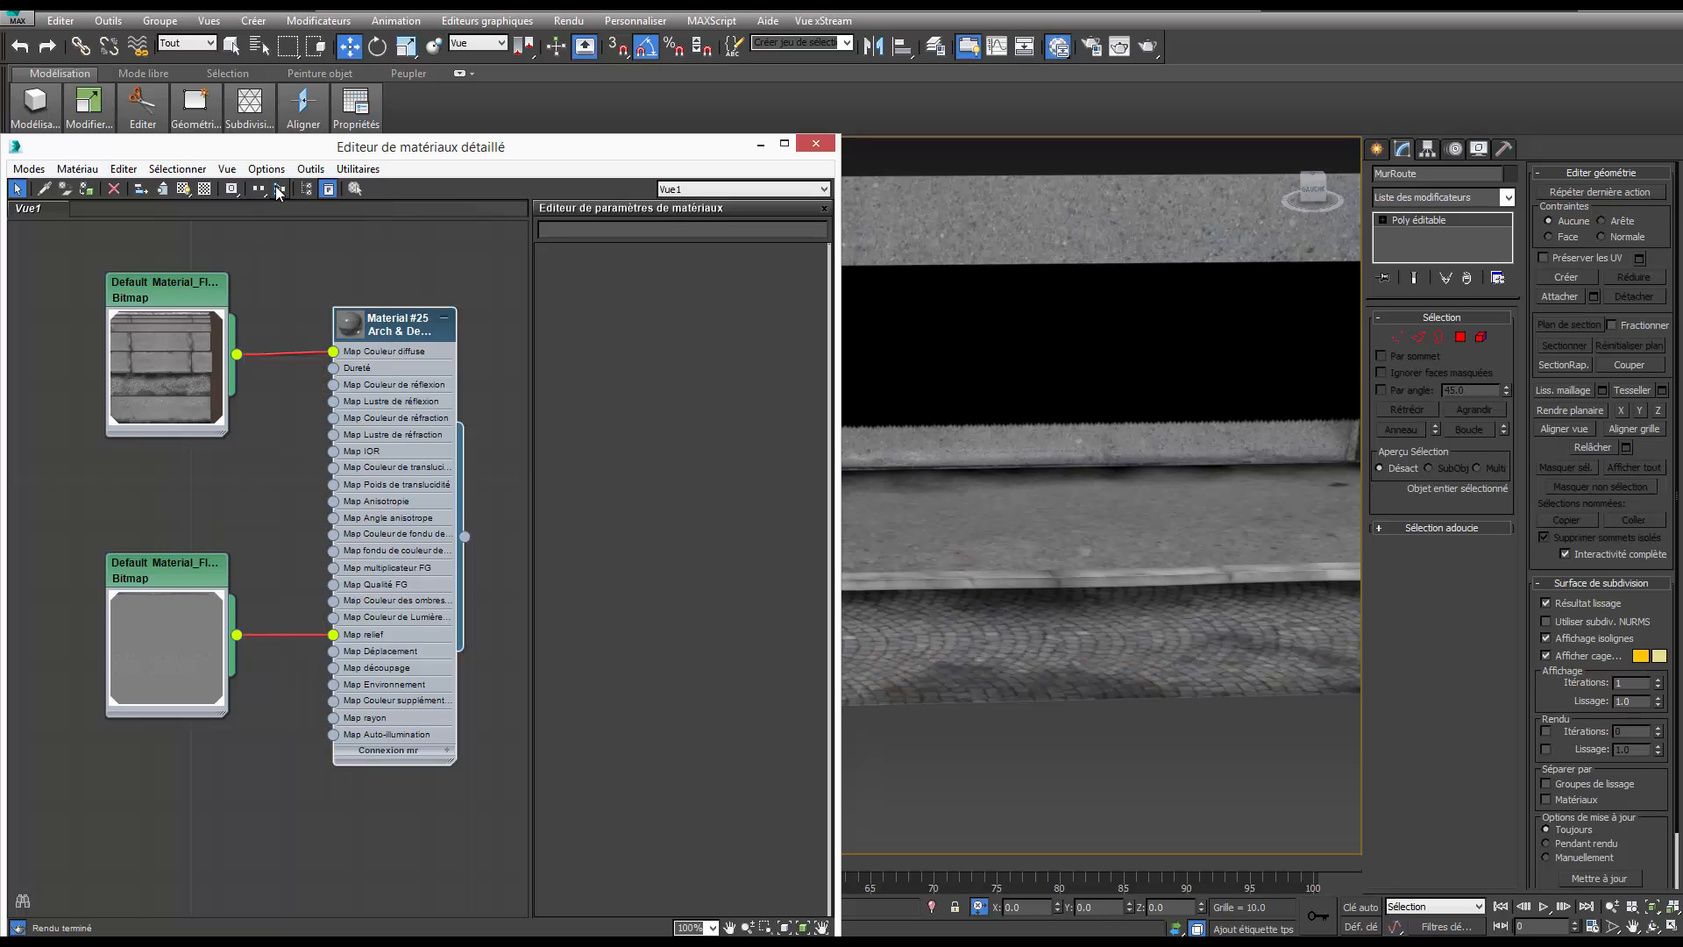
Examine the rm_diffus.tif diffuse map in an enlarged preview window and close the preview.
{"action": "right_click", "coordinate": [172, 349]}
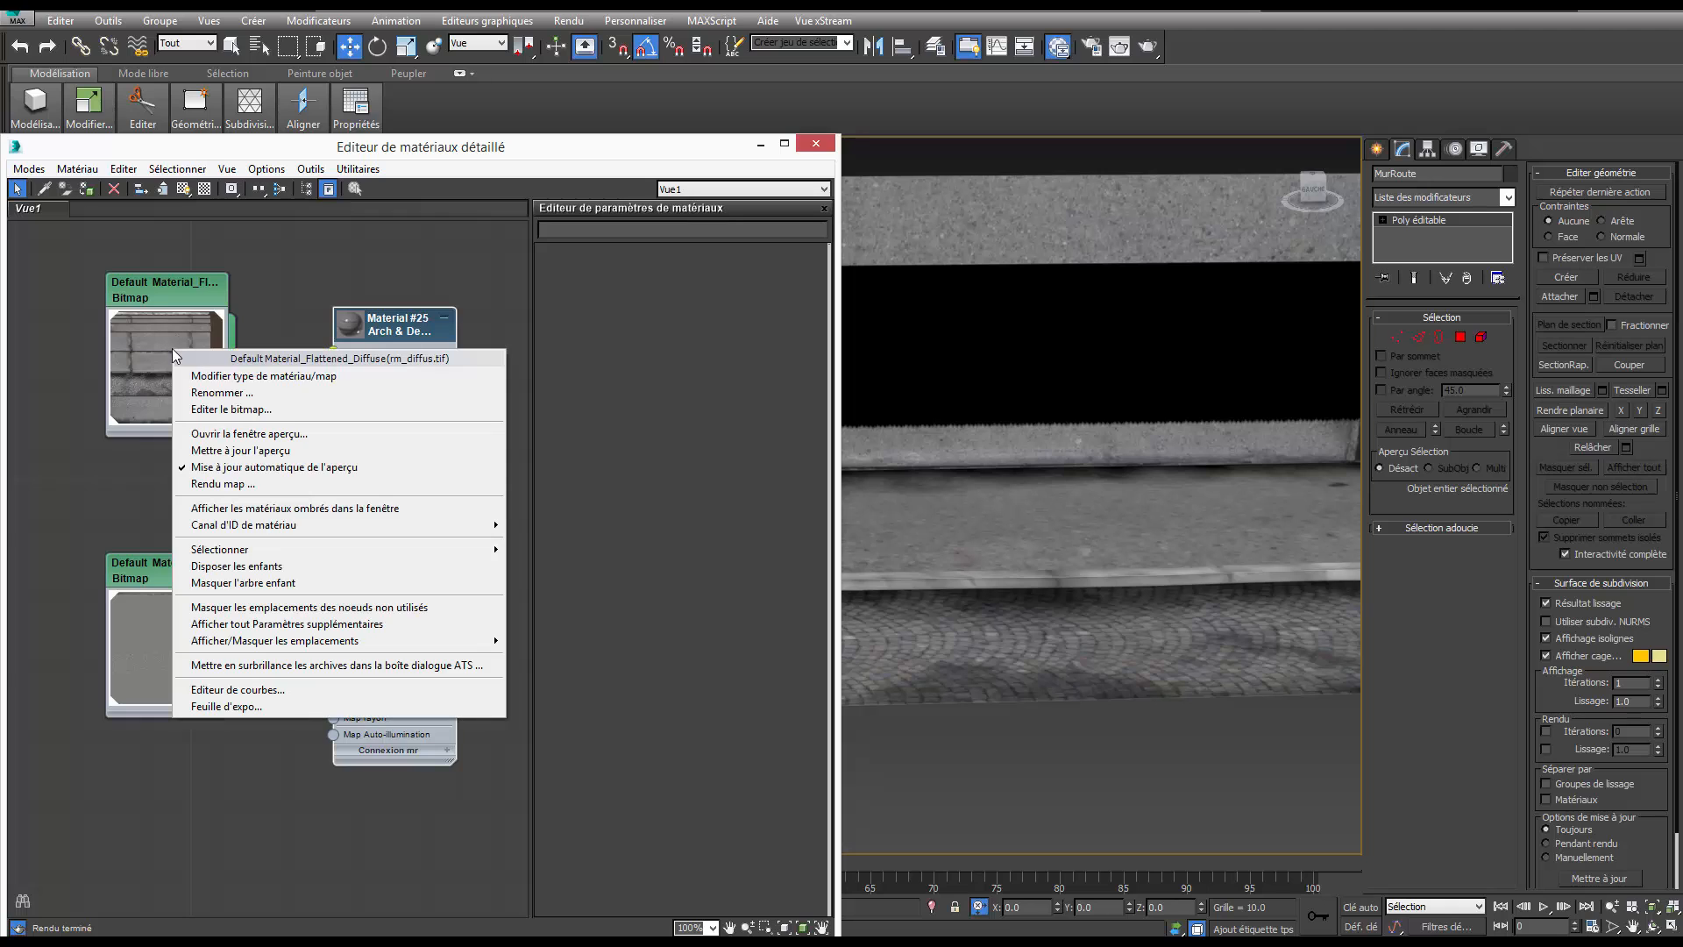
{"action": "left_click", "coordinate": [235, 434]}
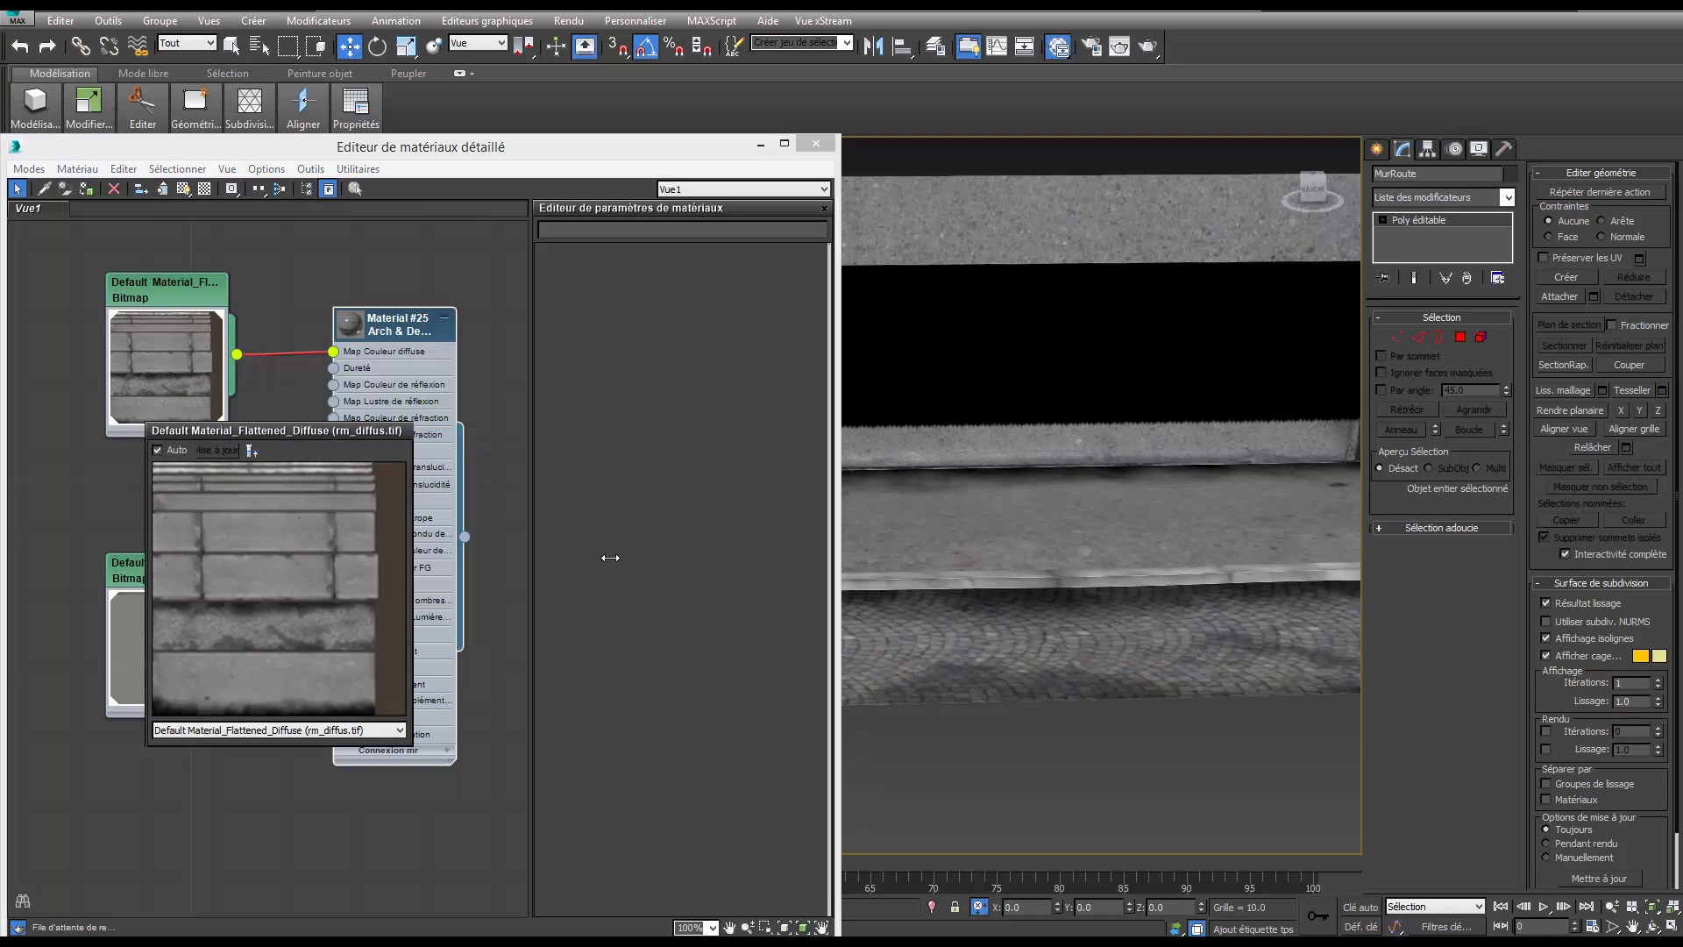
{"action": "left_click_drag", "start_coordinate": [610, 558], "coordinate": [902, 561]}
{"action": "left_click_drag", "start_coordinate": [631, 435], "coordinate": [682, 145]}
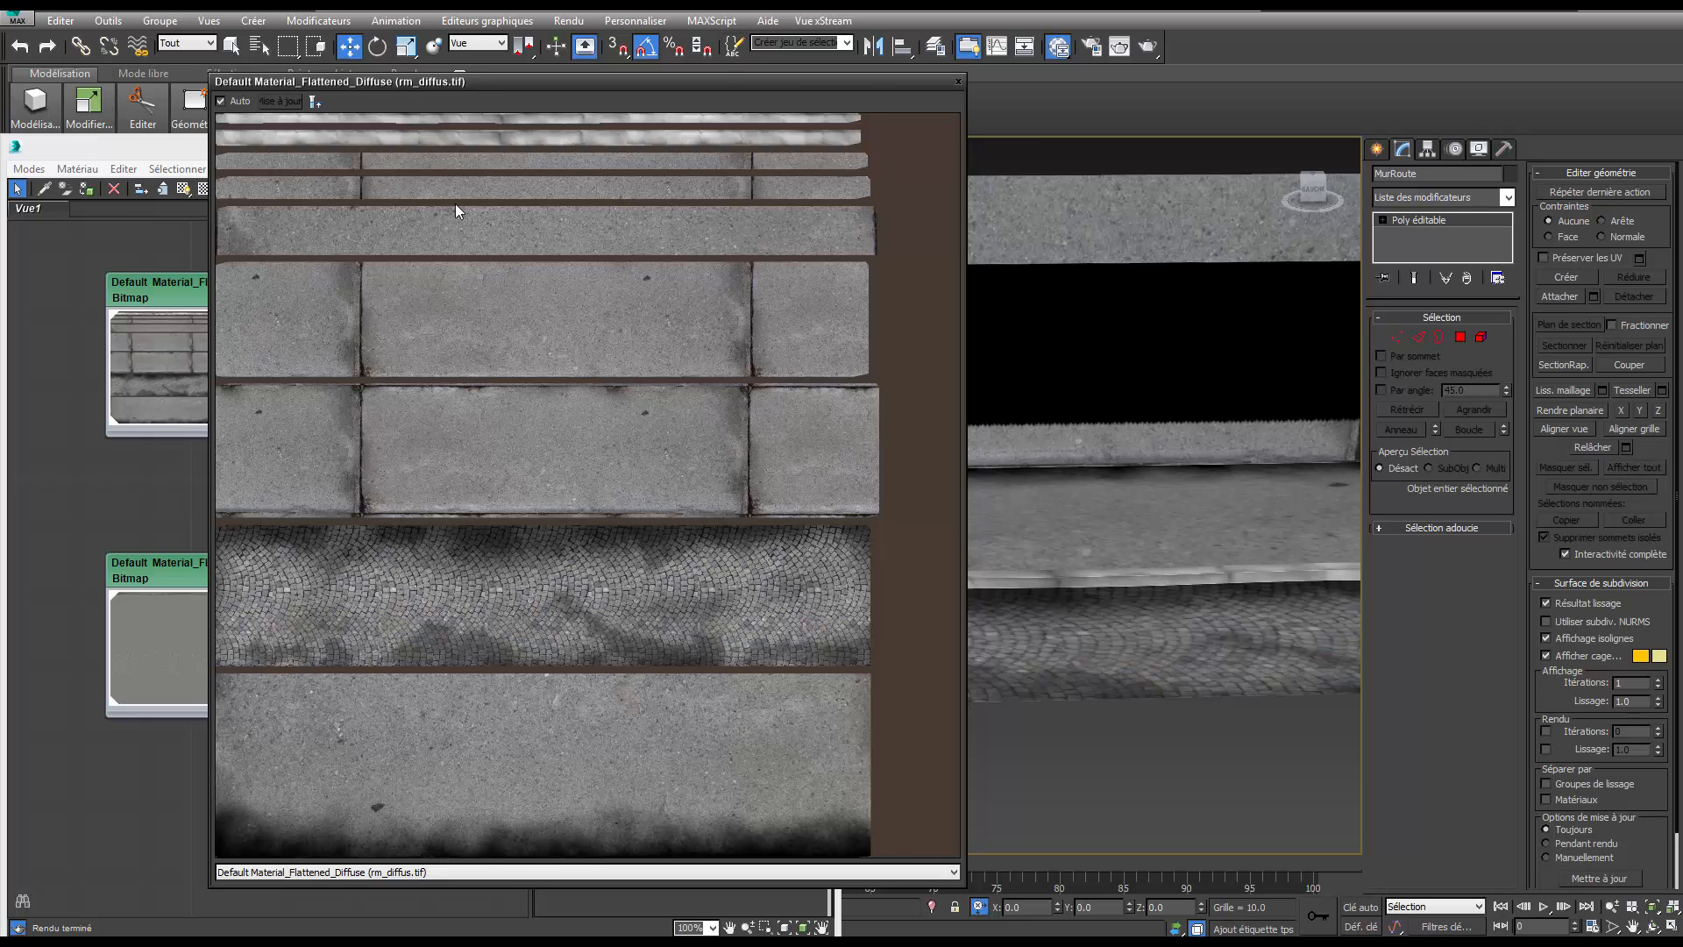
{"action": "left_click", "coordinate": [959, 81]}
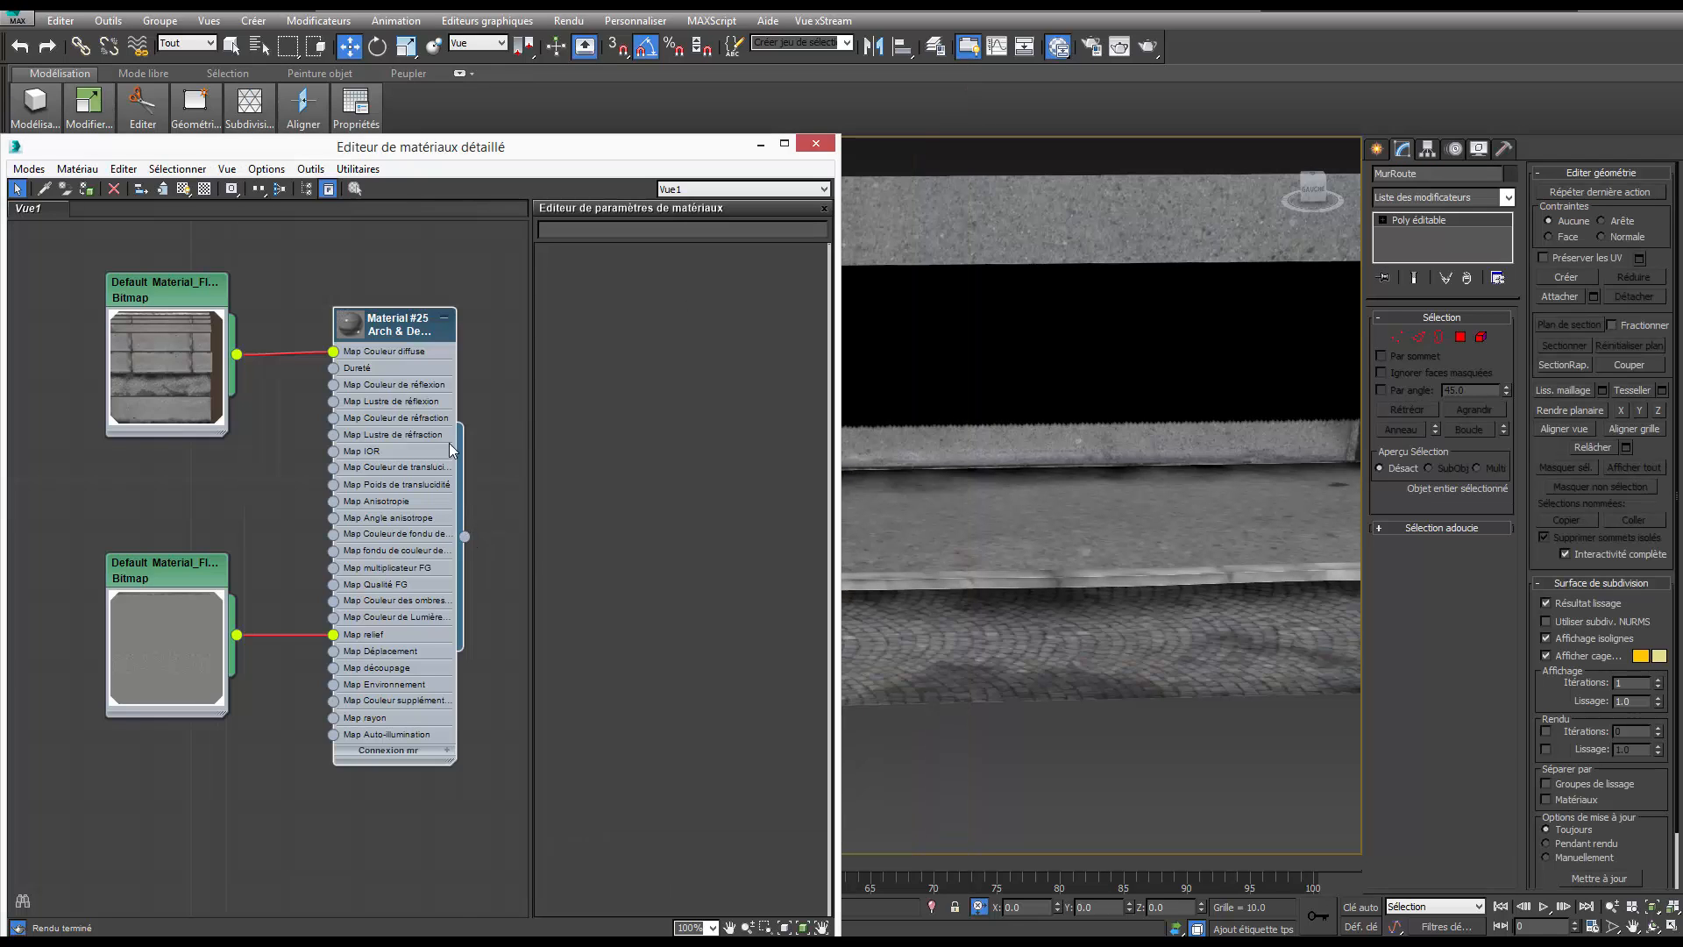
Apply the Finition matte template to the Arch & Design material and enable its ambient occlusion with the Permettre l'amélioration template.
{"action": "double_click", "coordinate": [397, 322]}
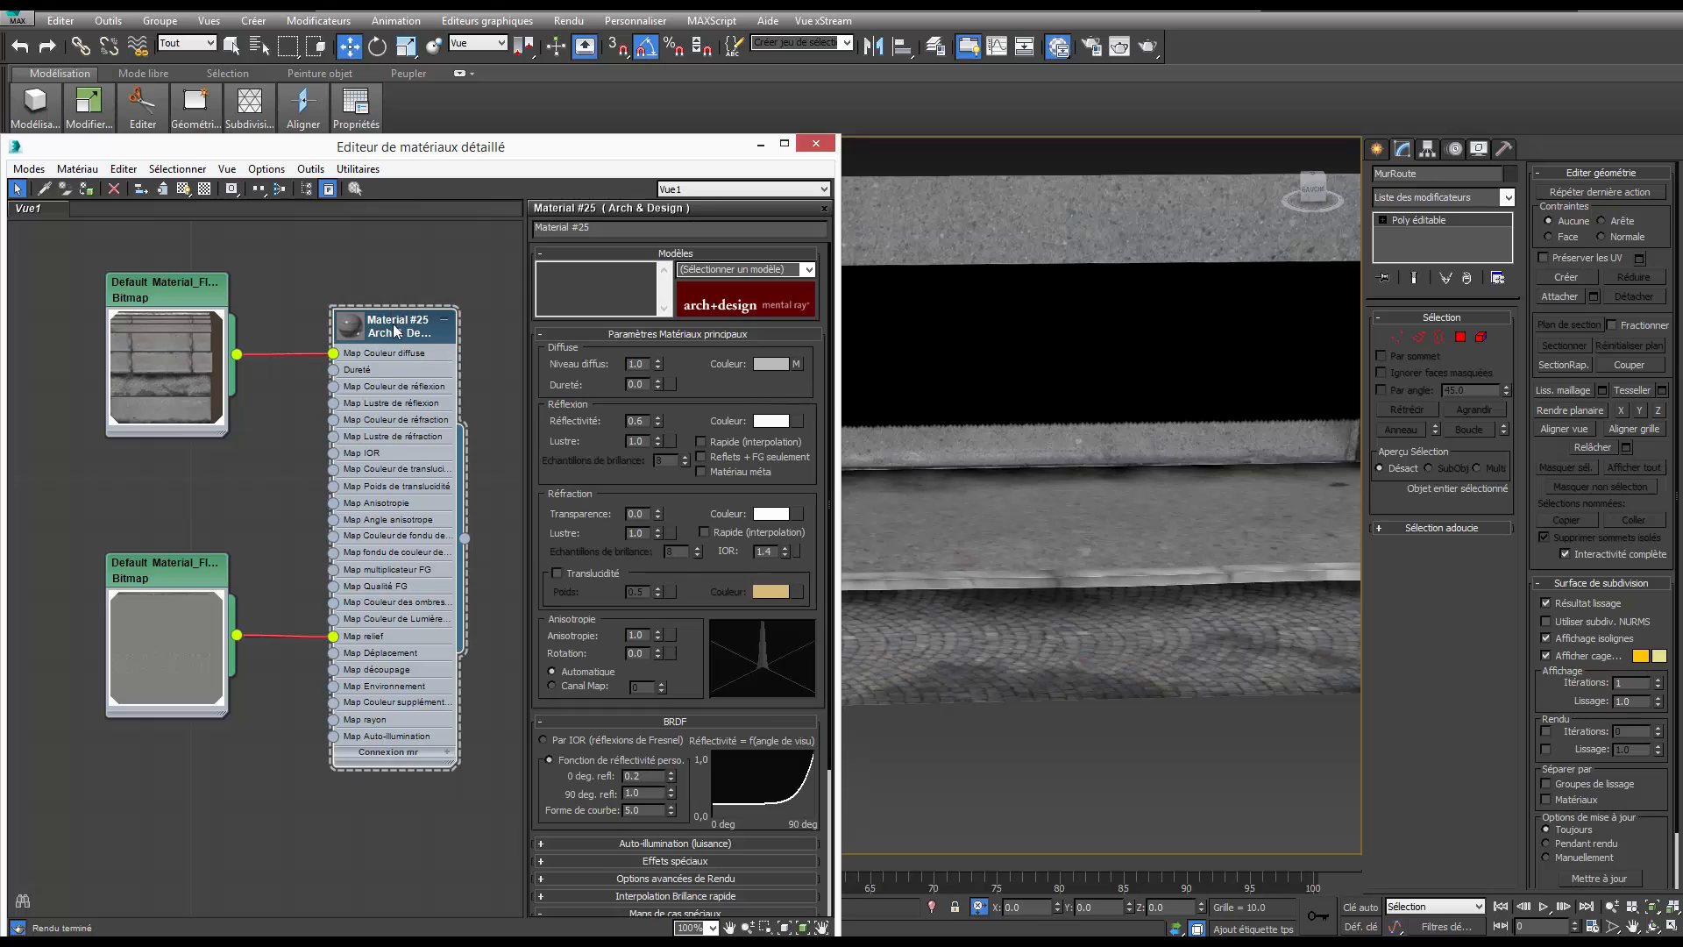
{"action": "left_click_drag", "start_coordinate": [398, 333], "coordinate": [399, 317]}
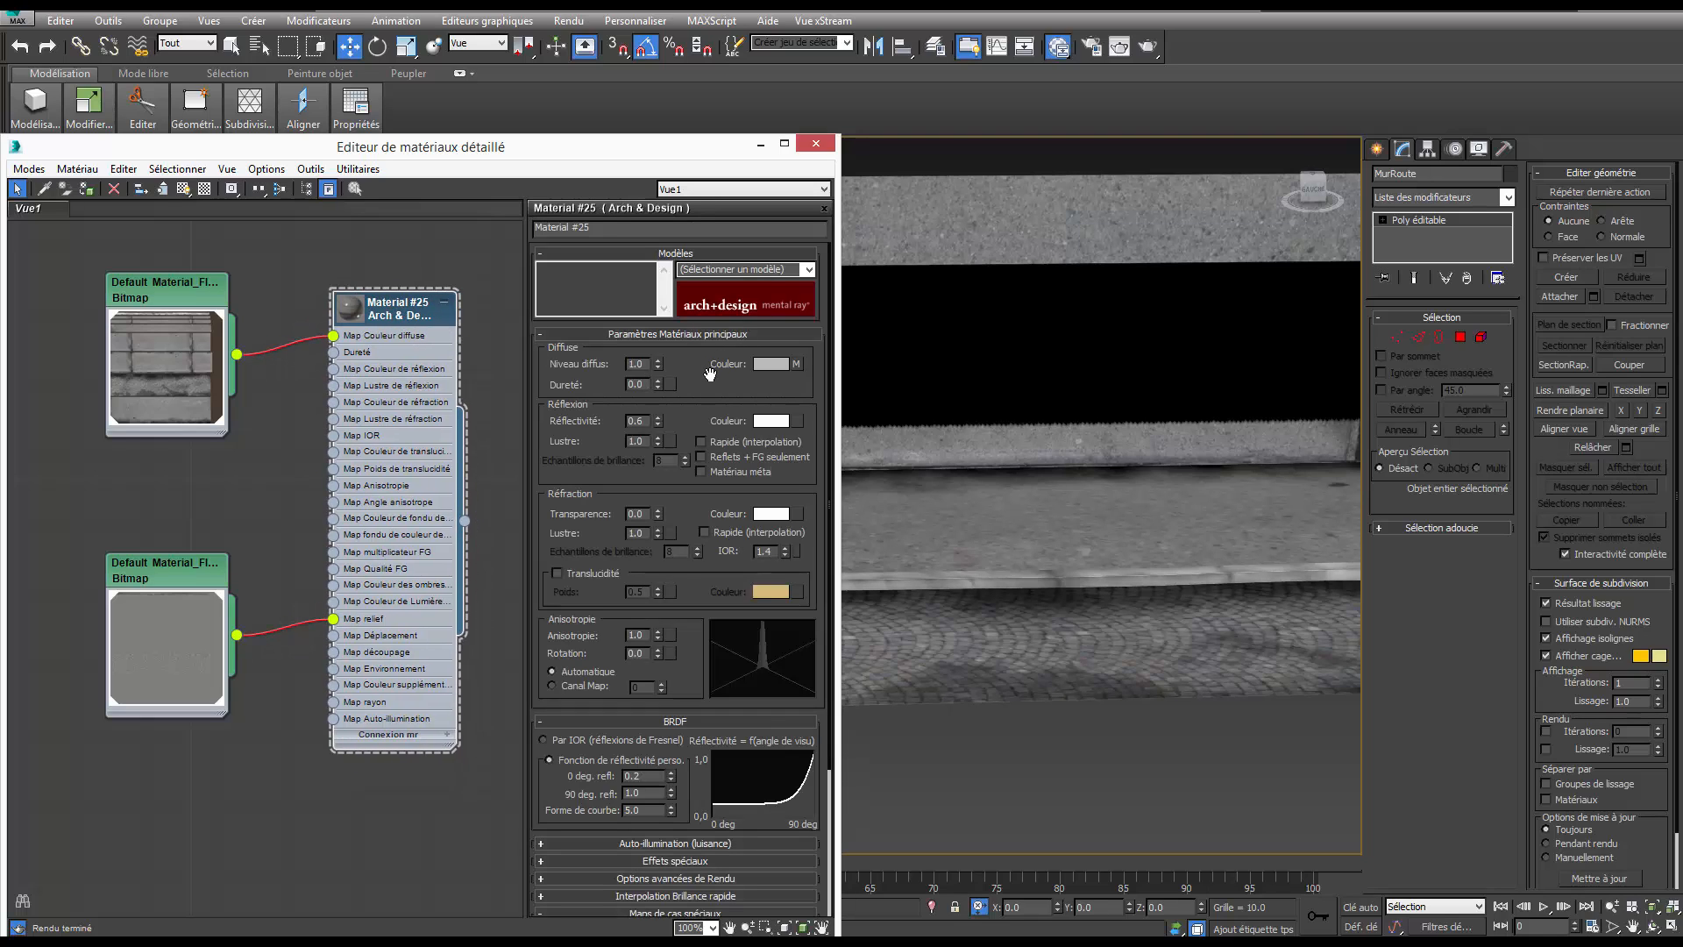
{"action": "left_click", "coordinate": [808, 269]}
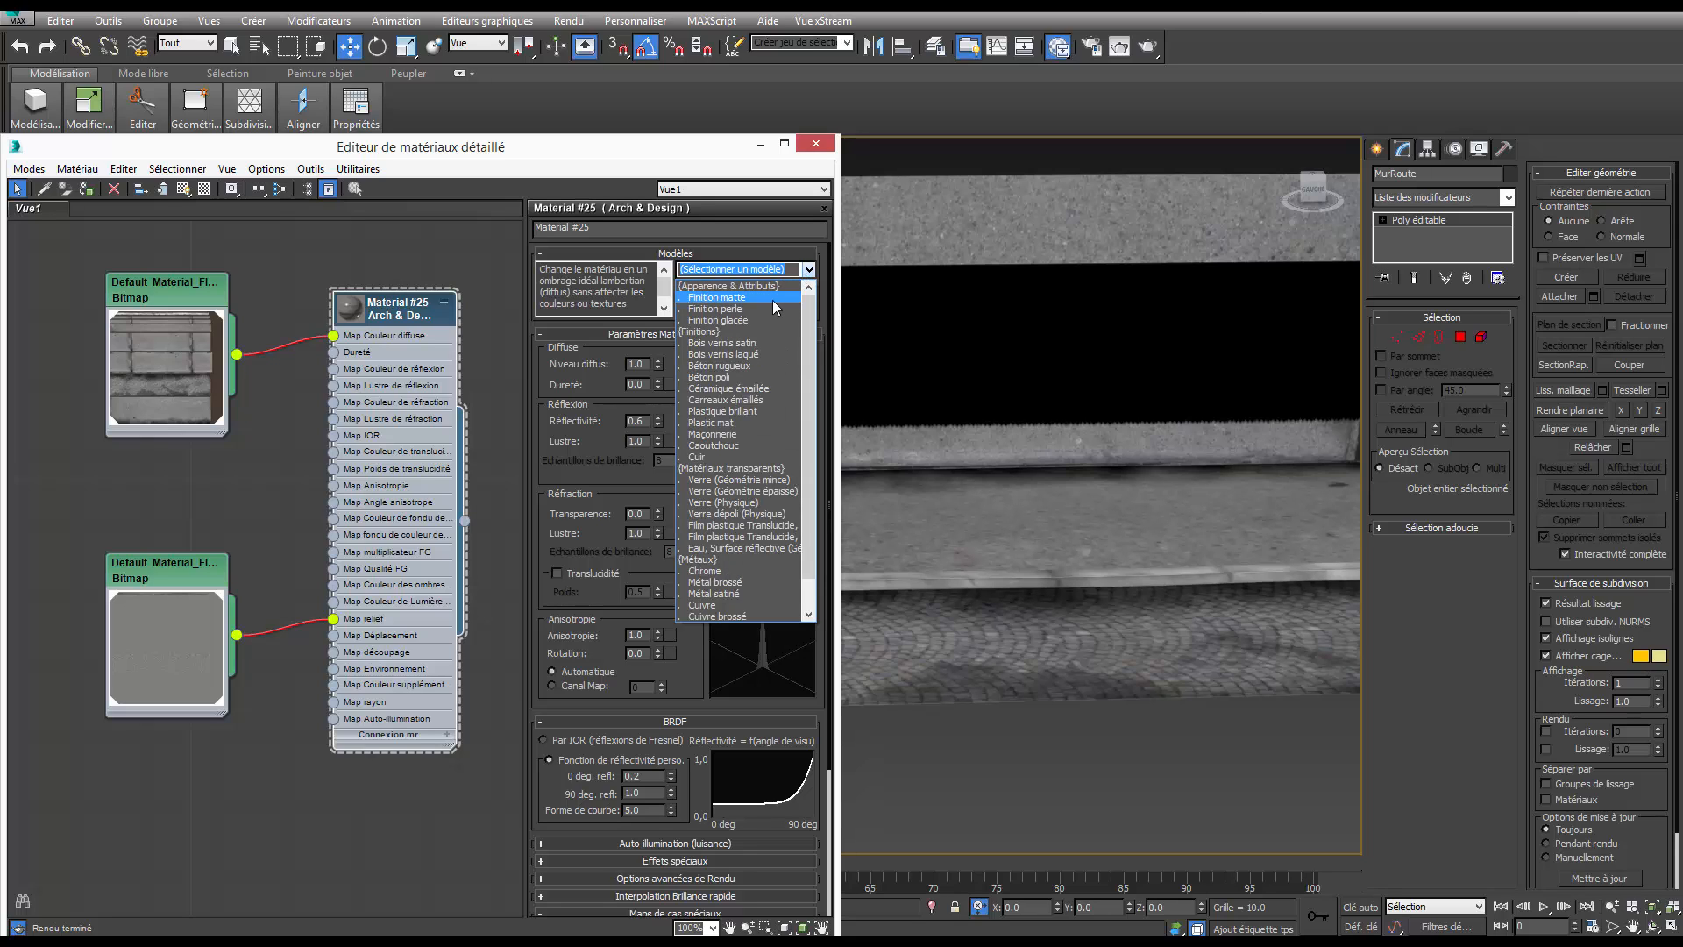
{"action": "left_click", "coordinate": [771, 298]}
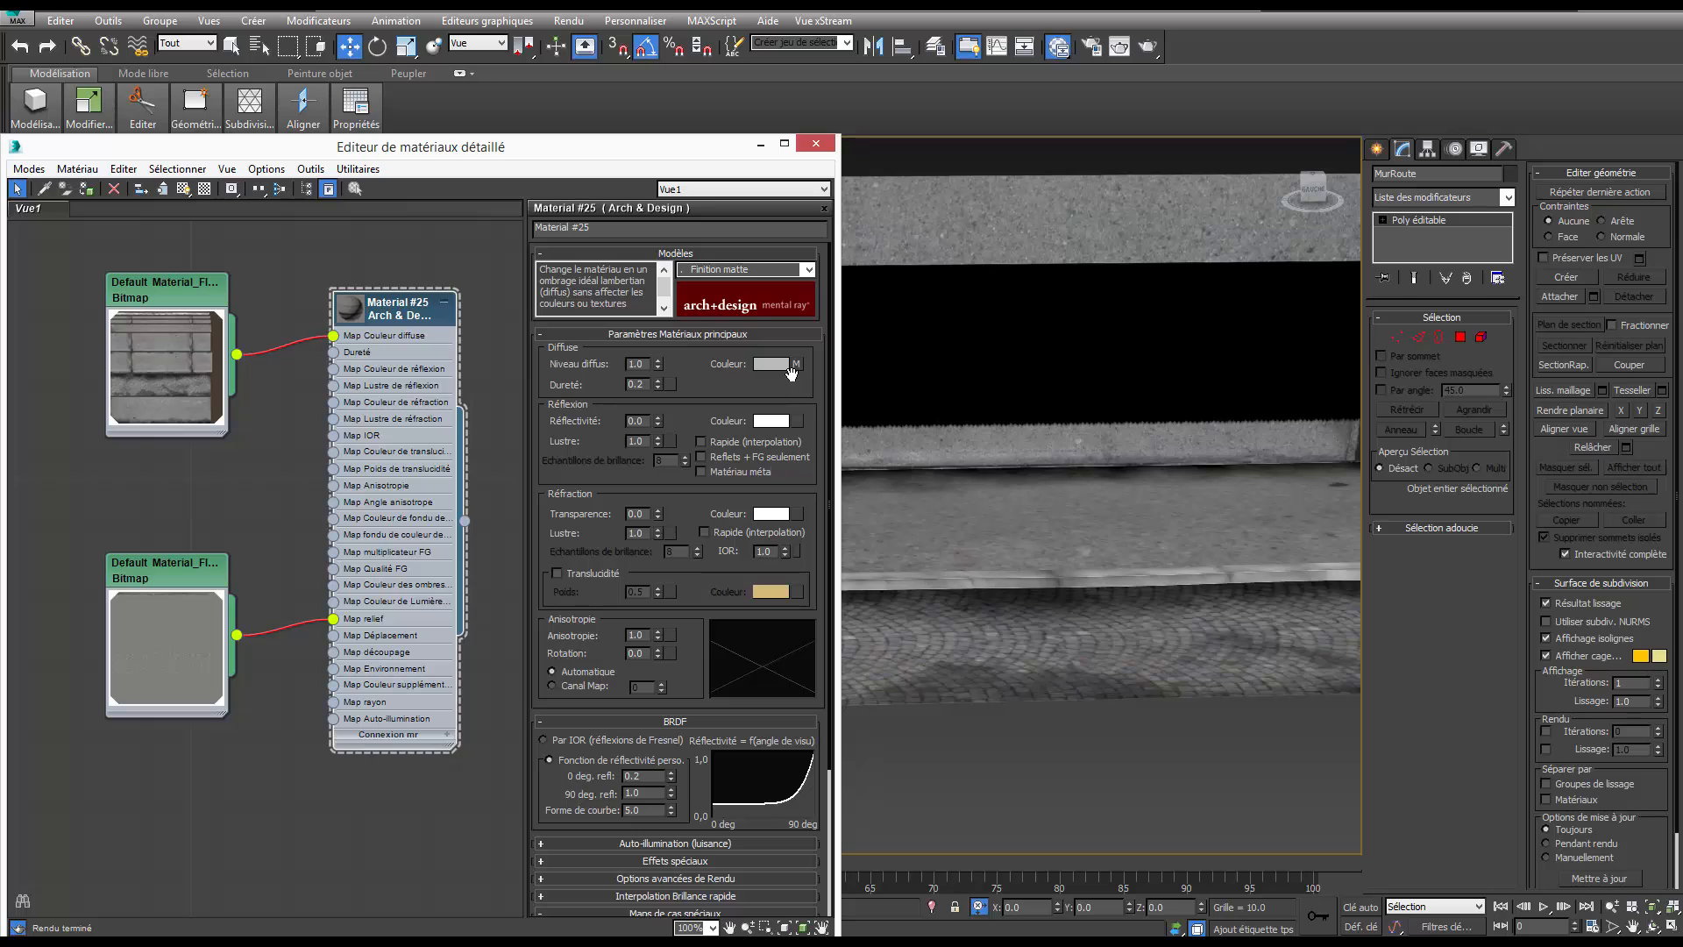
{"action": "left_click", "coordinate": [808, 270]}
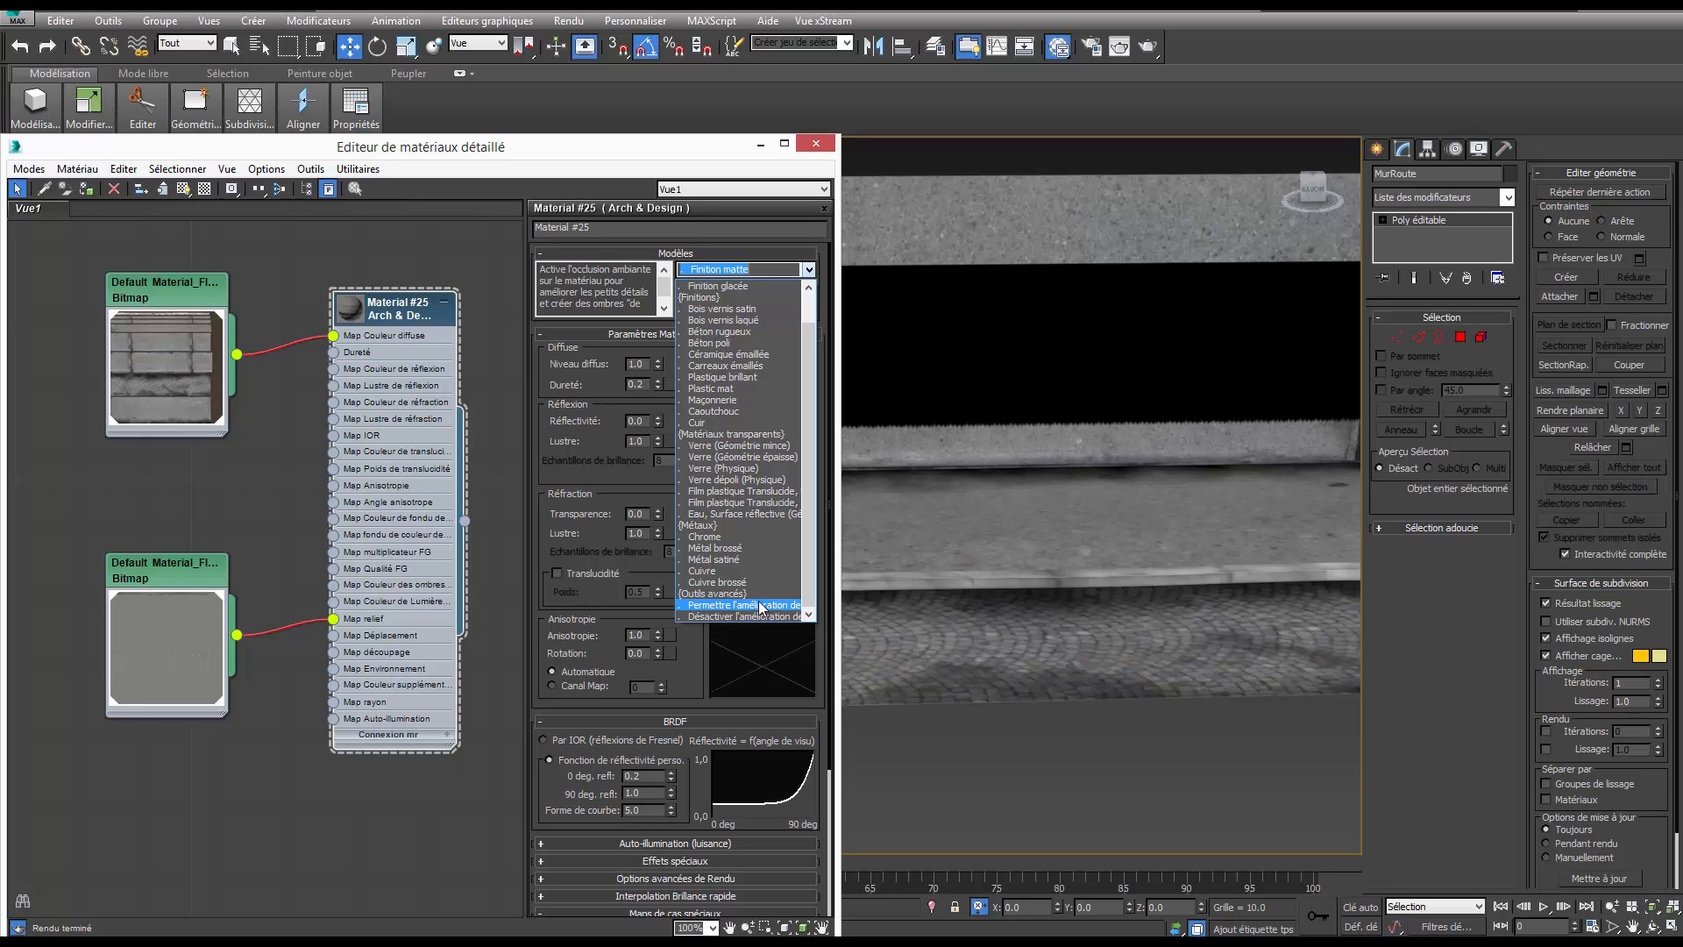
{"action": "left_click", "coordinate": [761, 606]}
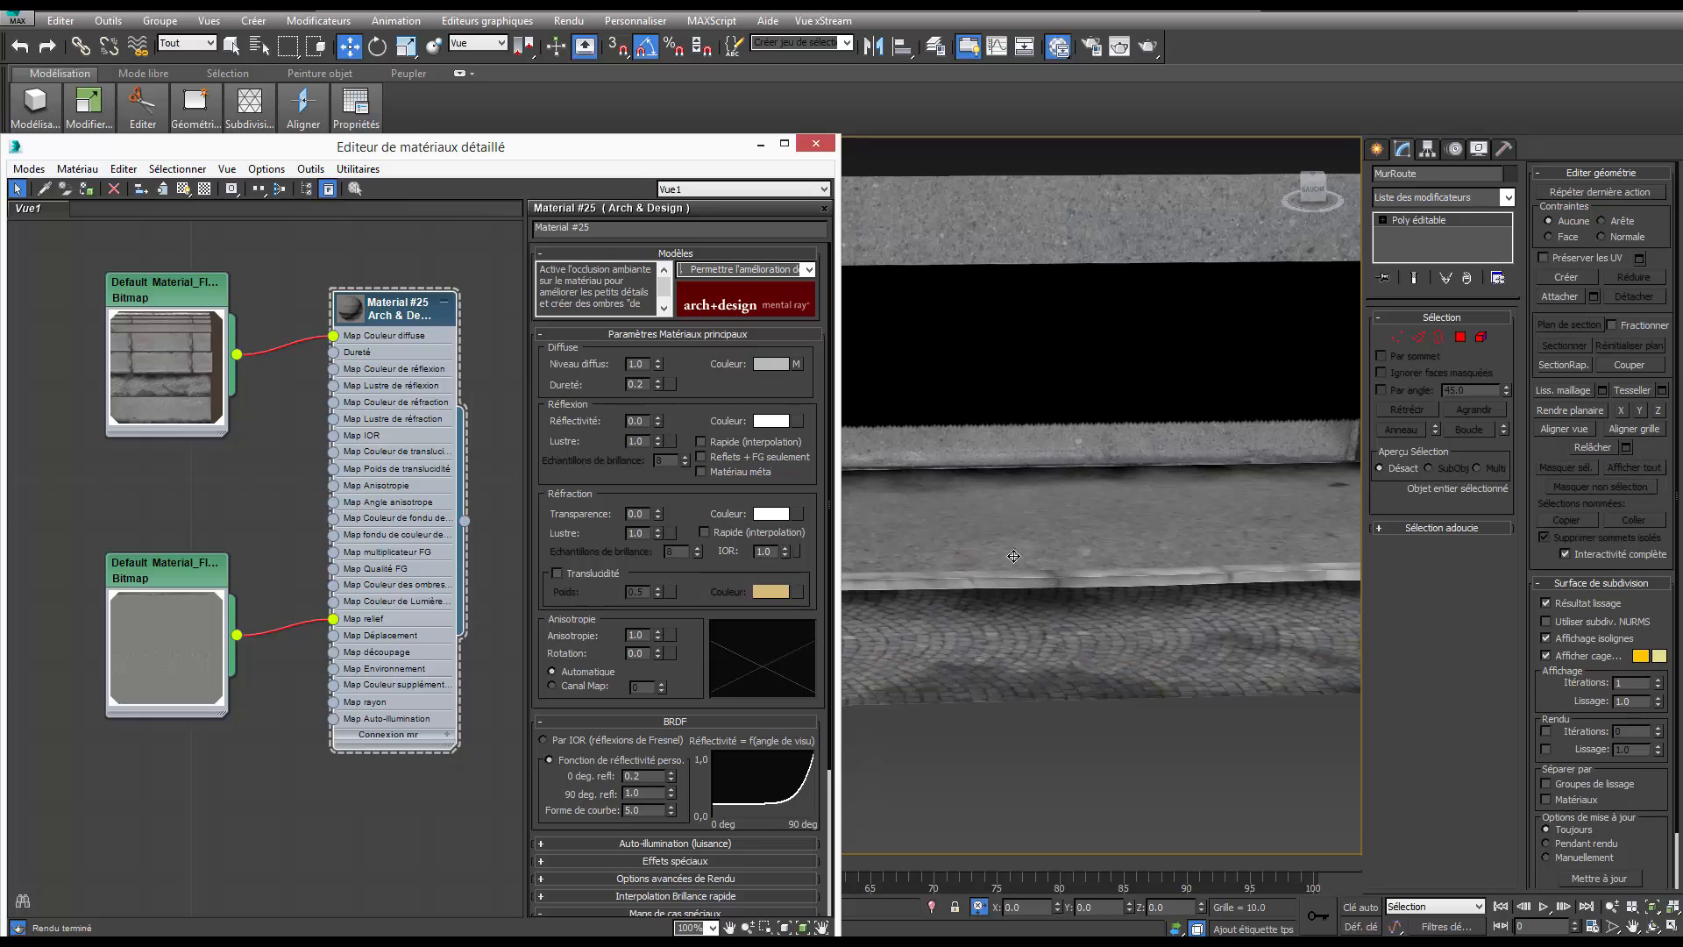
Rename the Arch & Design material as RouteMurMap and close the material editor.
{"action": "left_click_drag", "start_coordinate": [1318, 192], "coordinate": [1035, 307]}
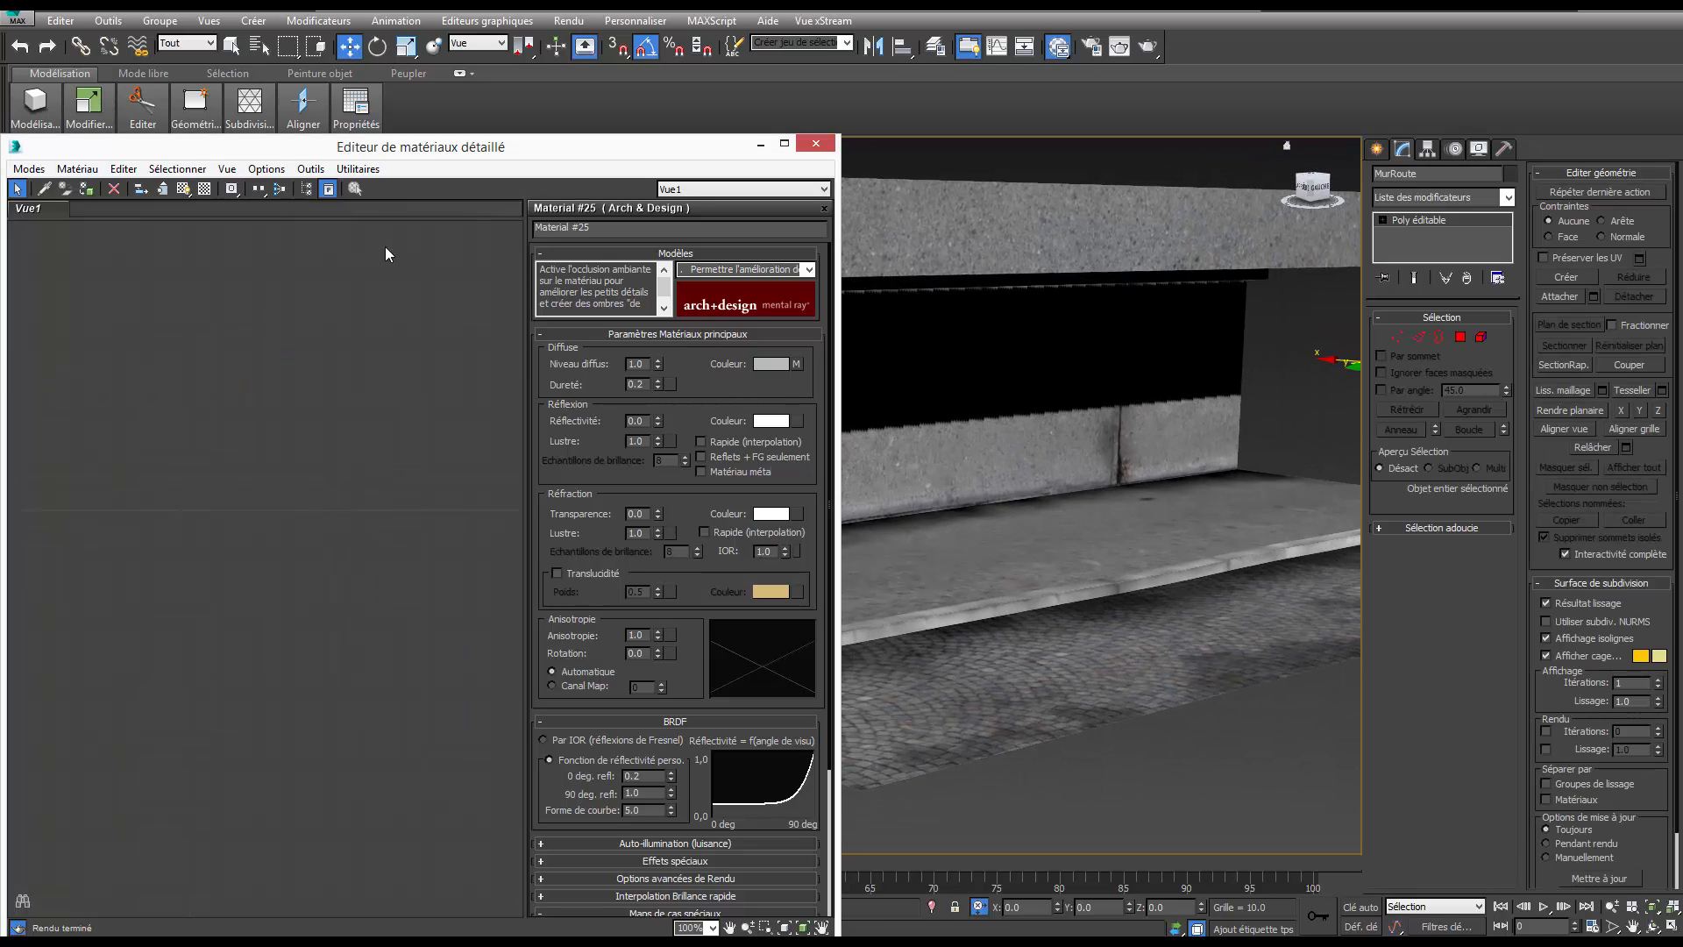
{"action": "middle_click_drag", "start_coordinate": [91, 416], "coordinate": [548, 393]}
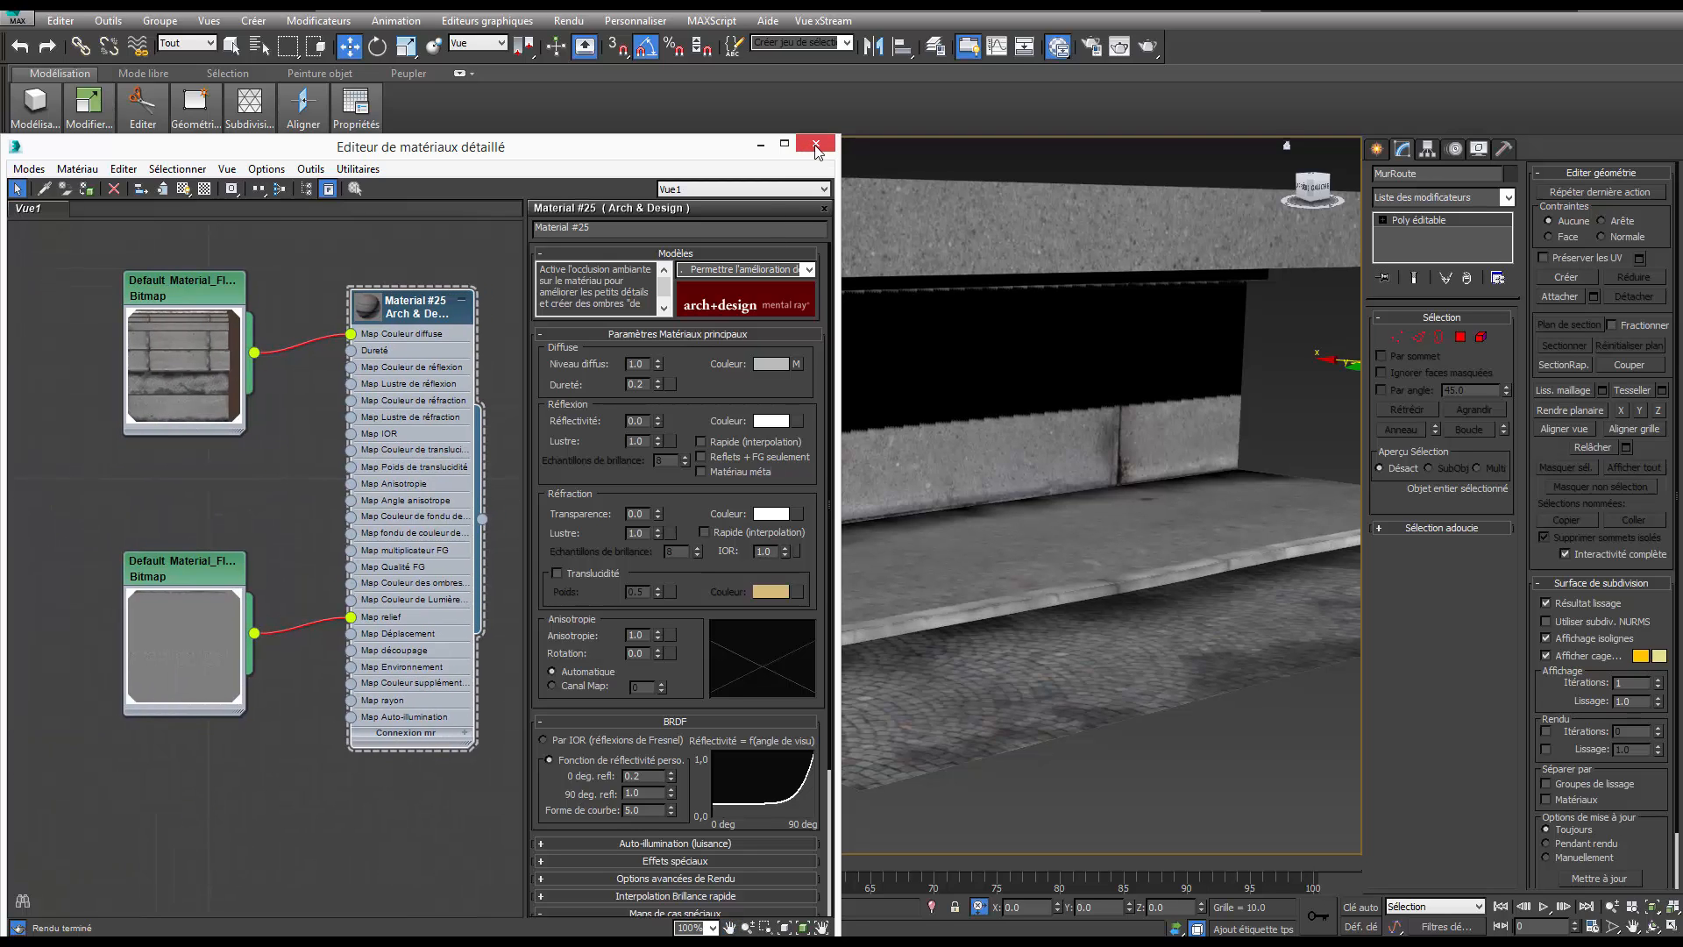
{"action": "left_click", "coordinate": [604, 229]}
{"action": "type", "text": "RouteMurMap"}
{"action": "key", "text": "Return"}
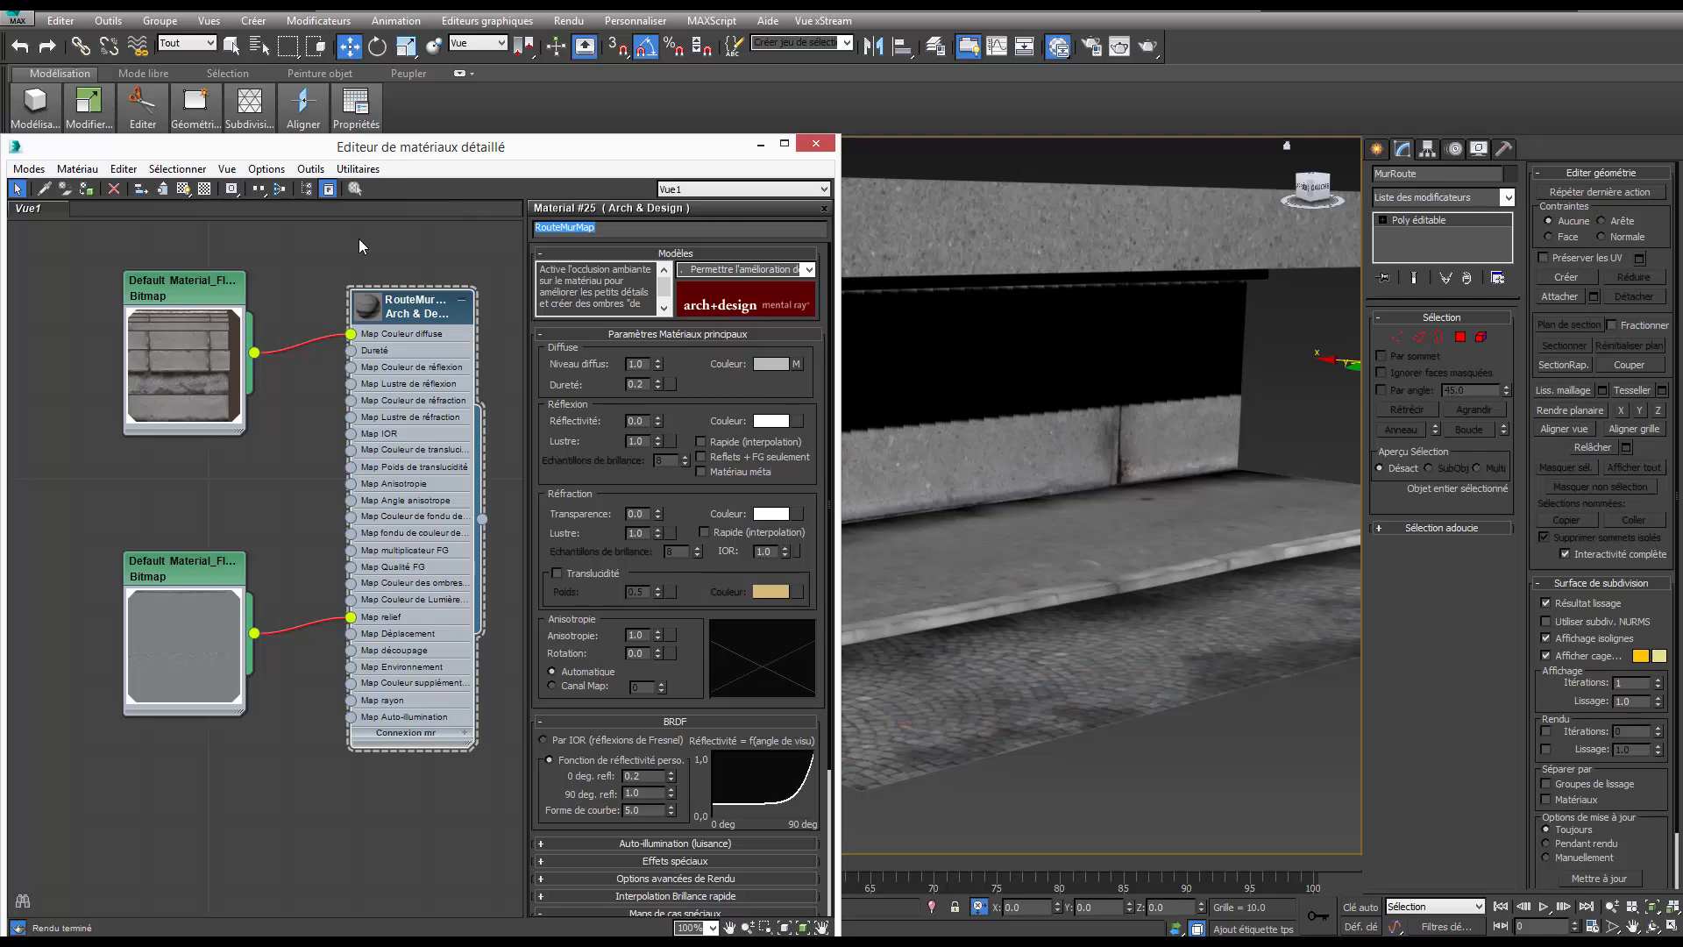
{"action": "left_click", "coordinate": [815, 143]}
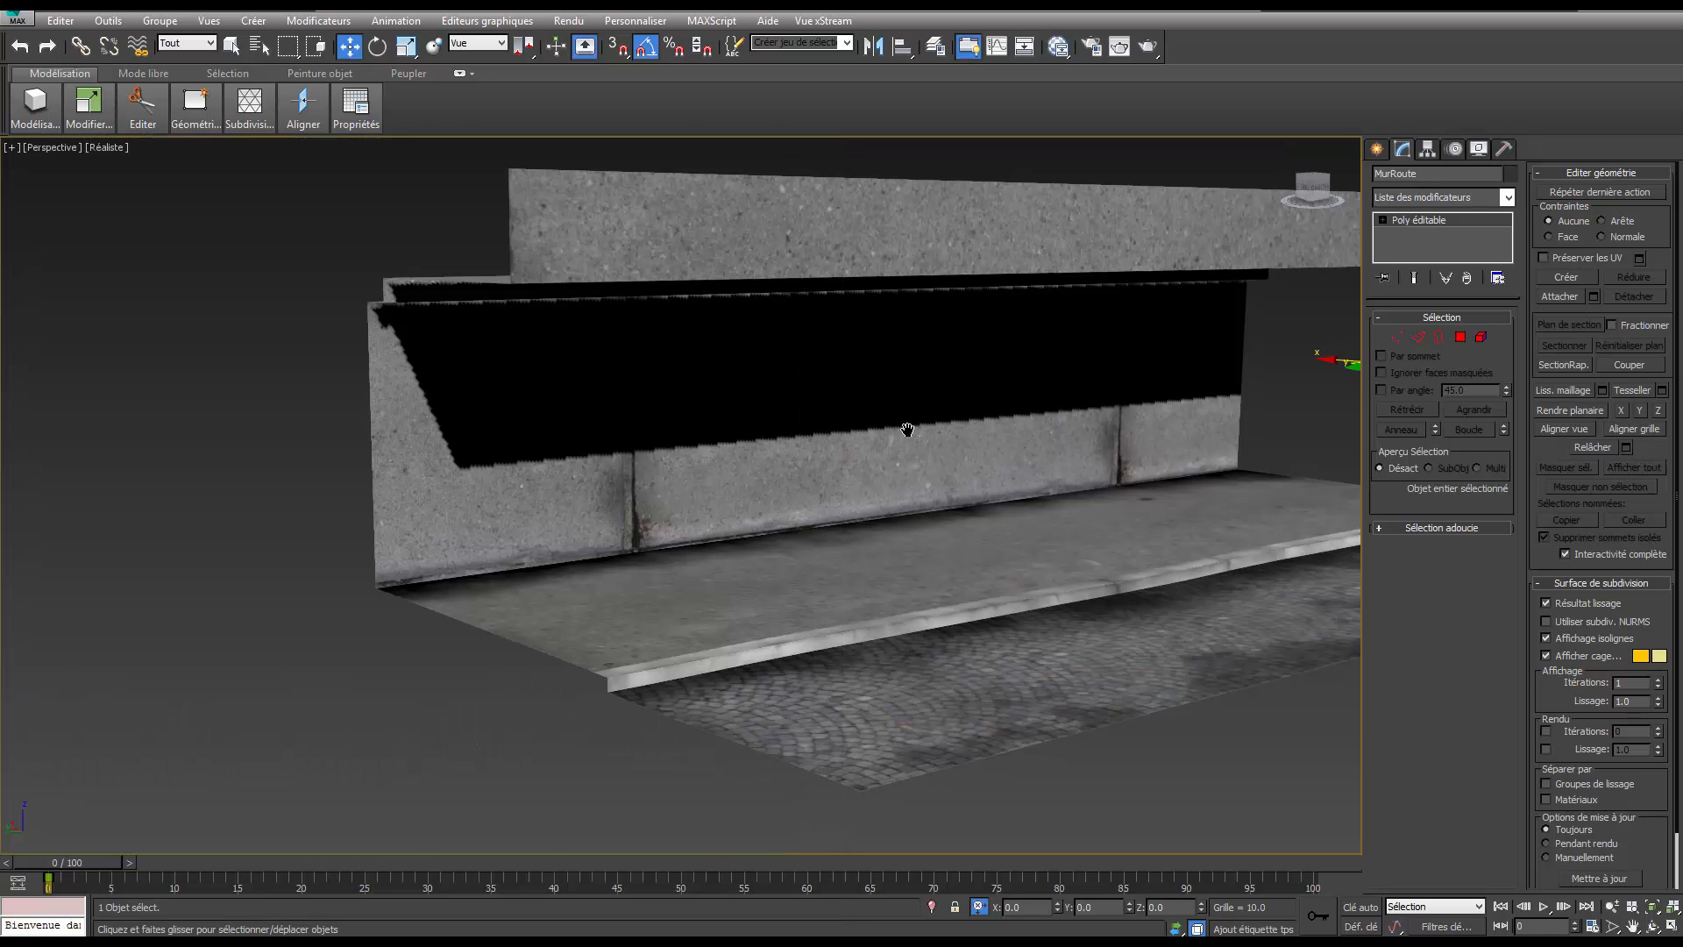
Create a standard Dôme de lumière skylight on the ground beside the far end of the MurRoute model.
{"action": "middle_click_drag", "start_coordinate": [907, 430], "coordinate": [721, 461]}
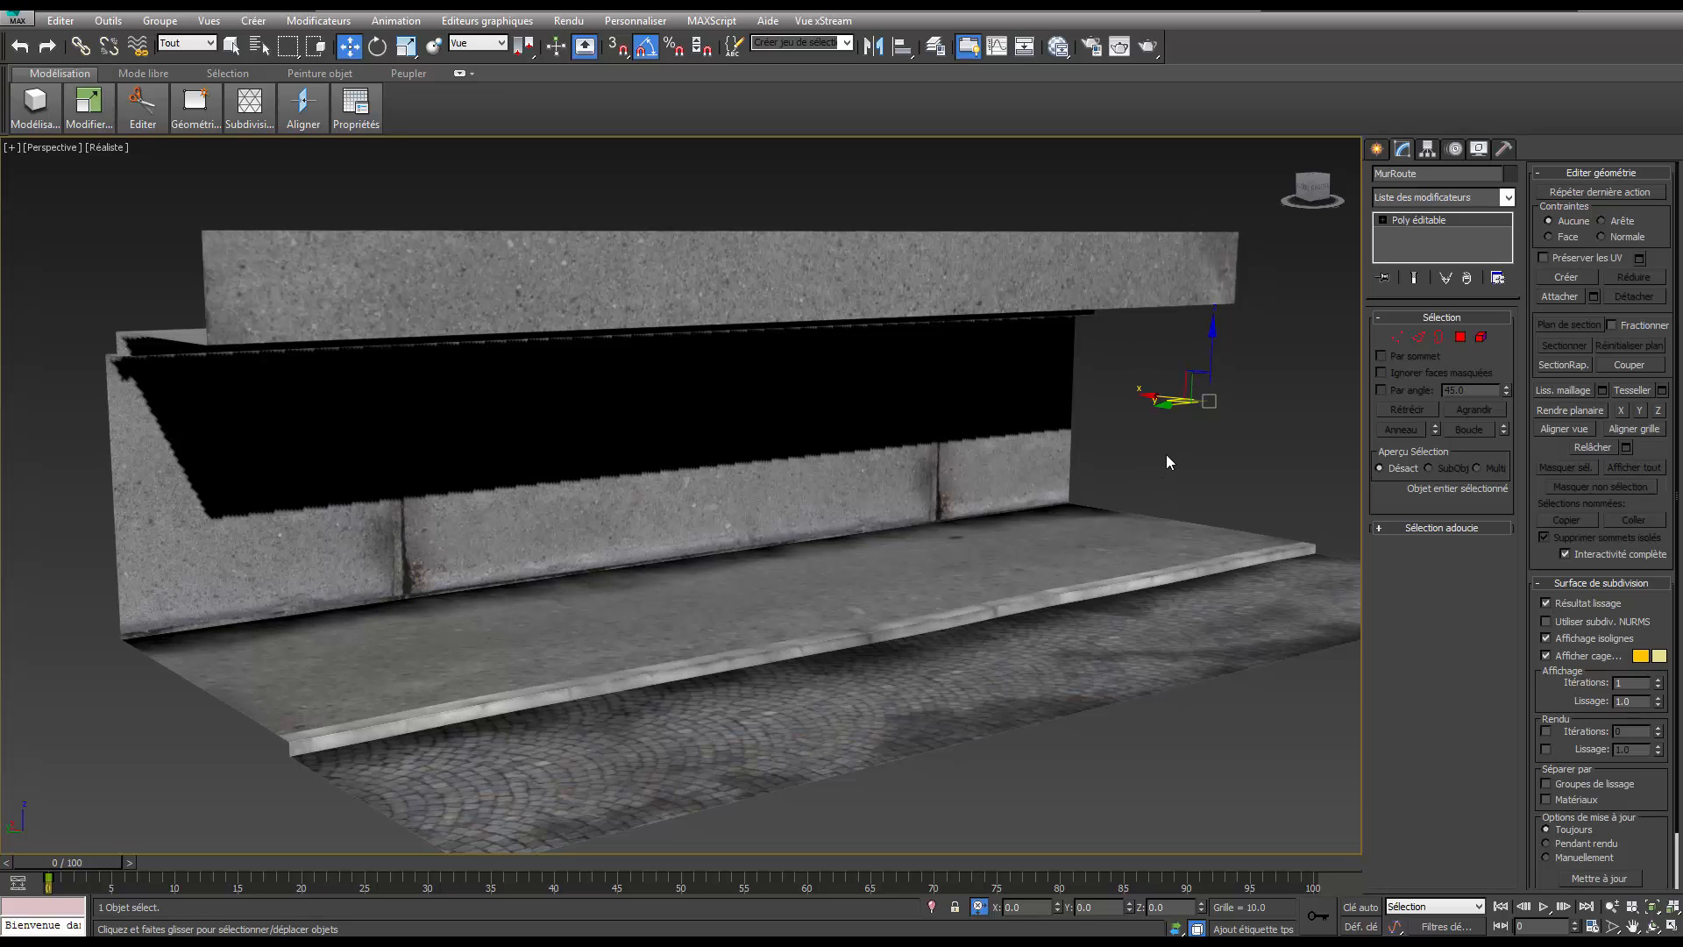
{"action": "left_click", "coordinate": [1375, 151]}
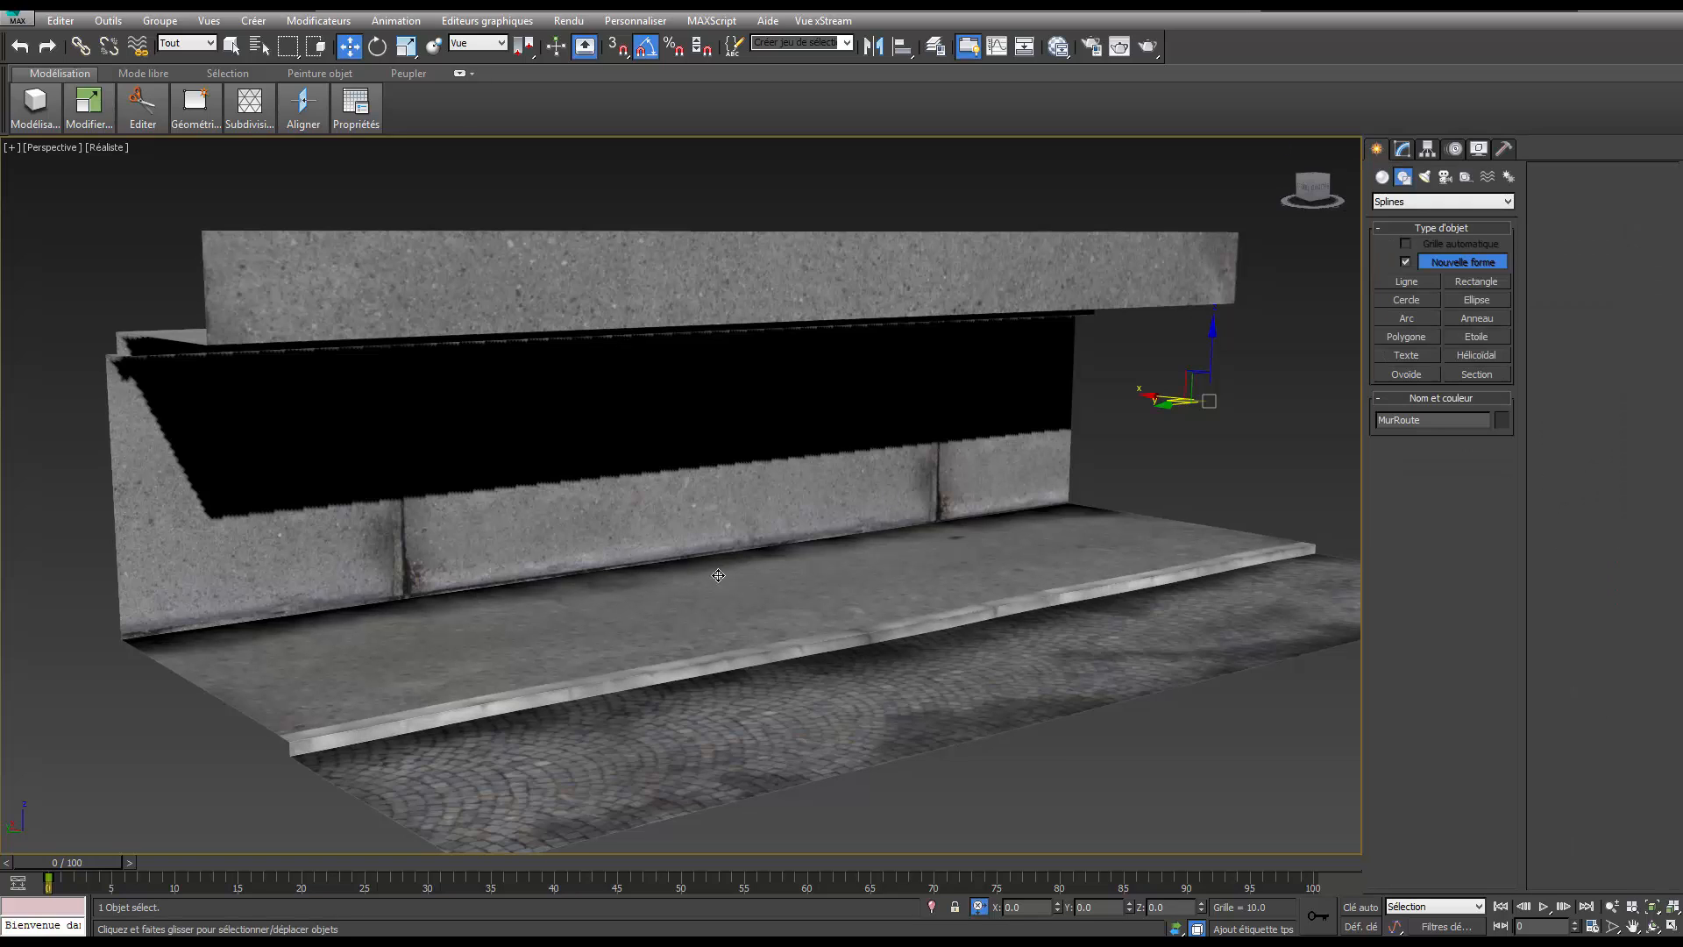
{"action": "left_click", "coordinate": [1424, 176]}
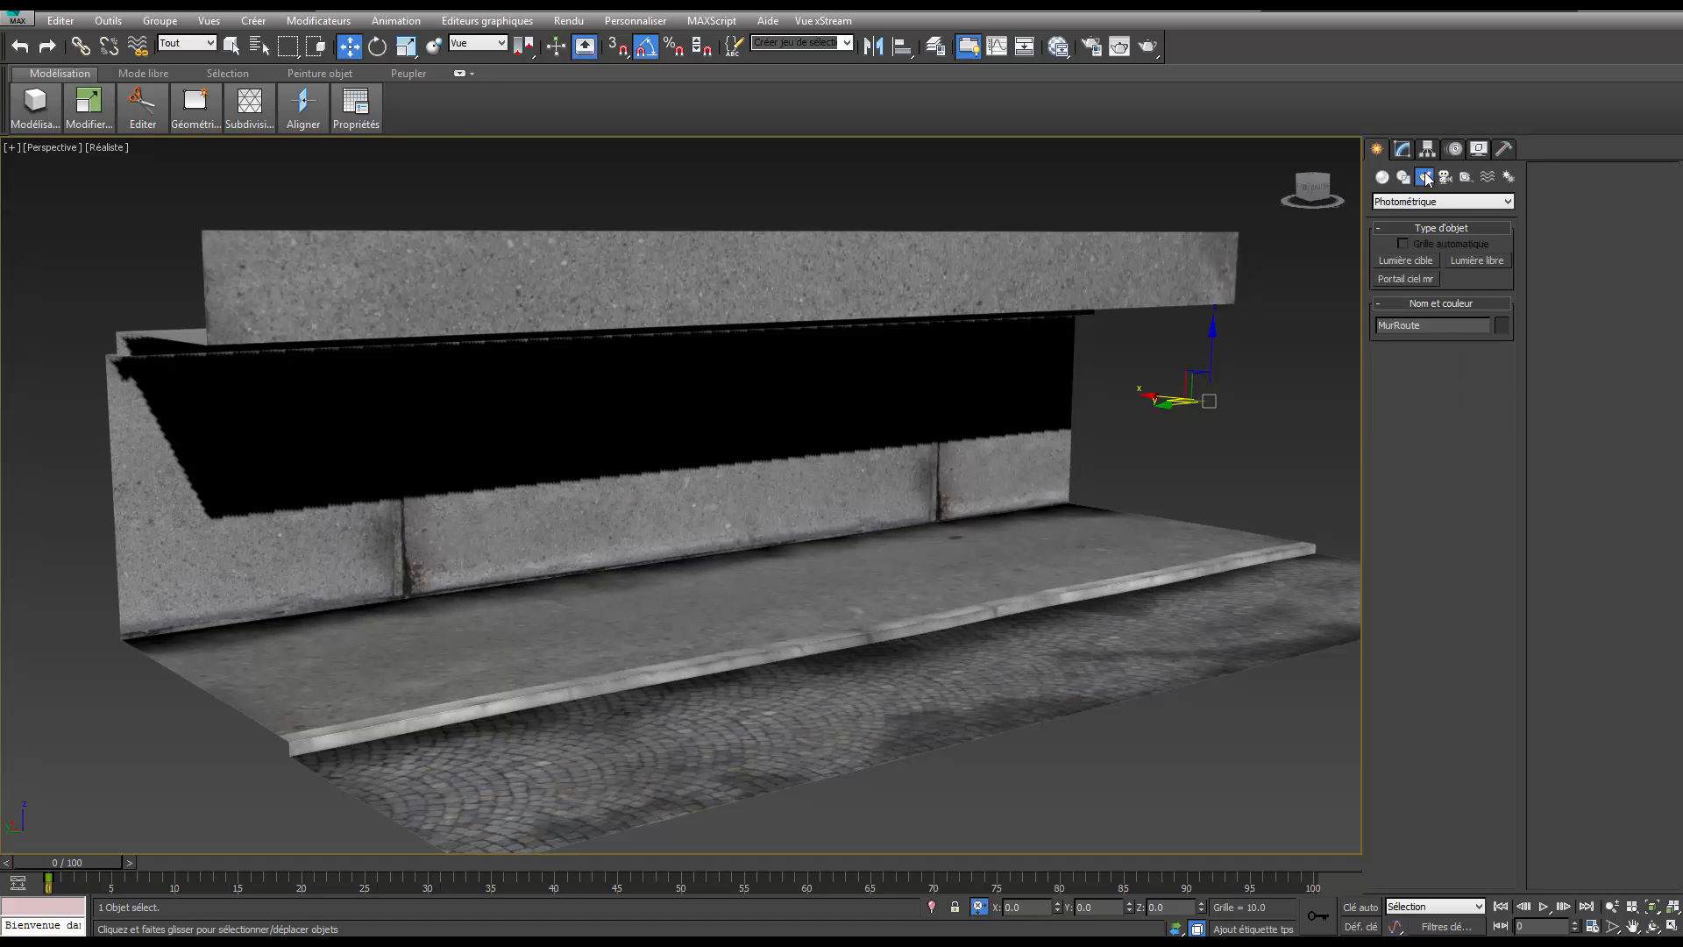
{"action": "left_click", "coordinate": [1417, 203]}
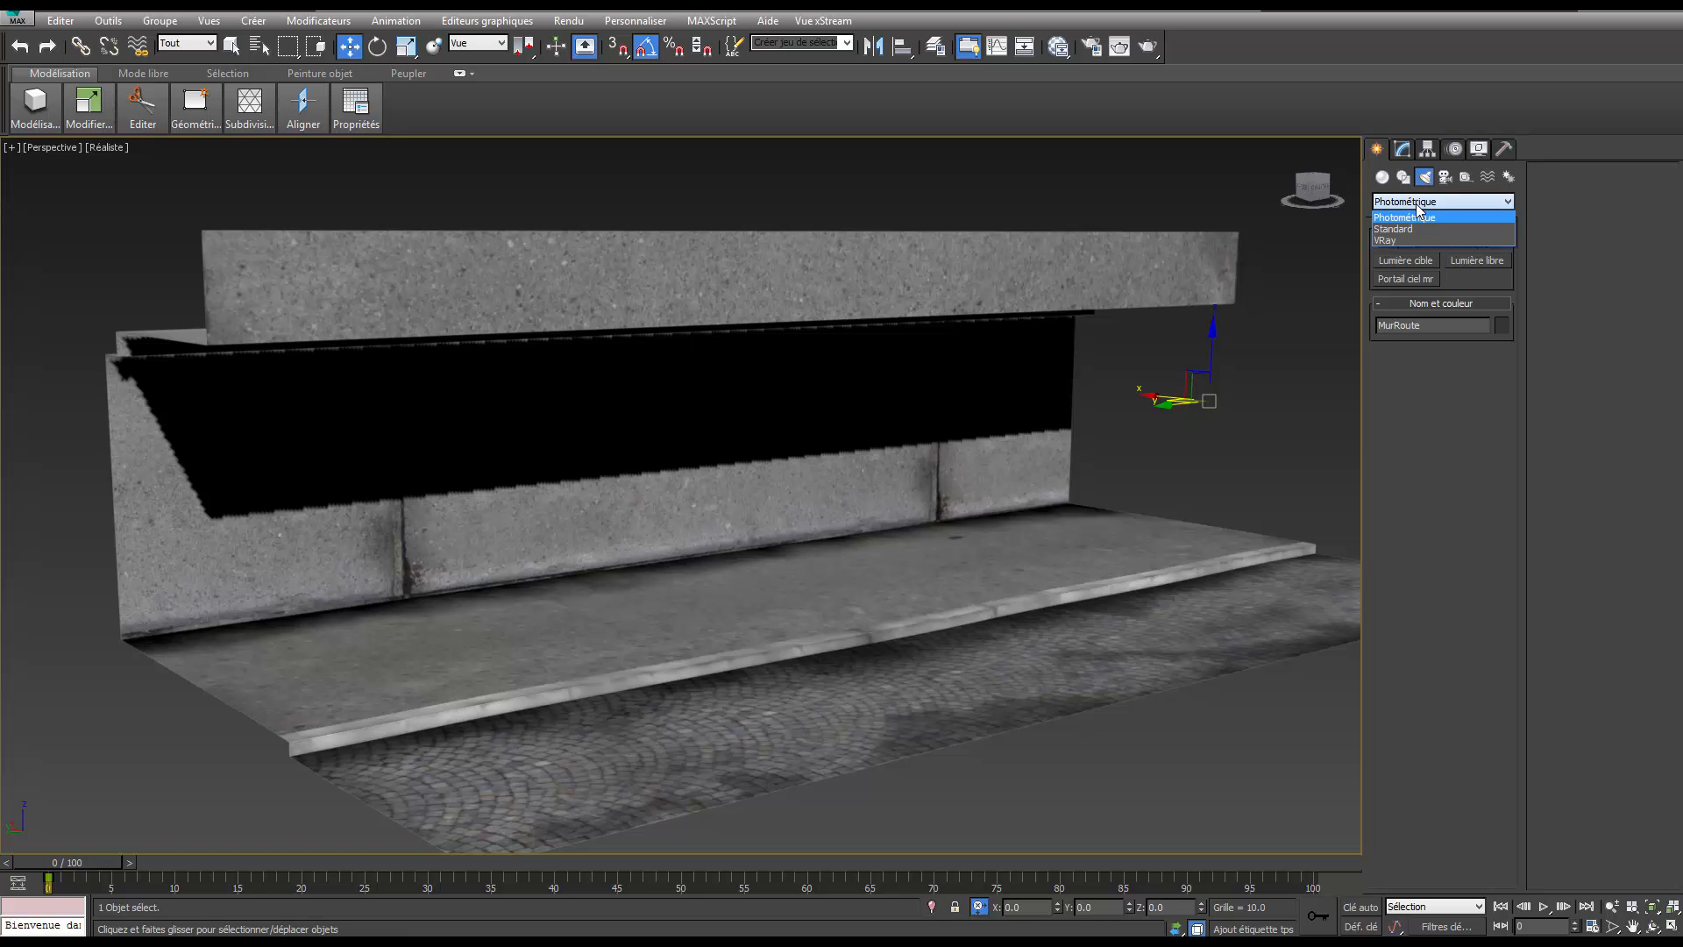
{"action": "left_click", "coordinate": [1421, 229]}
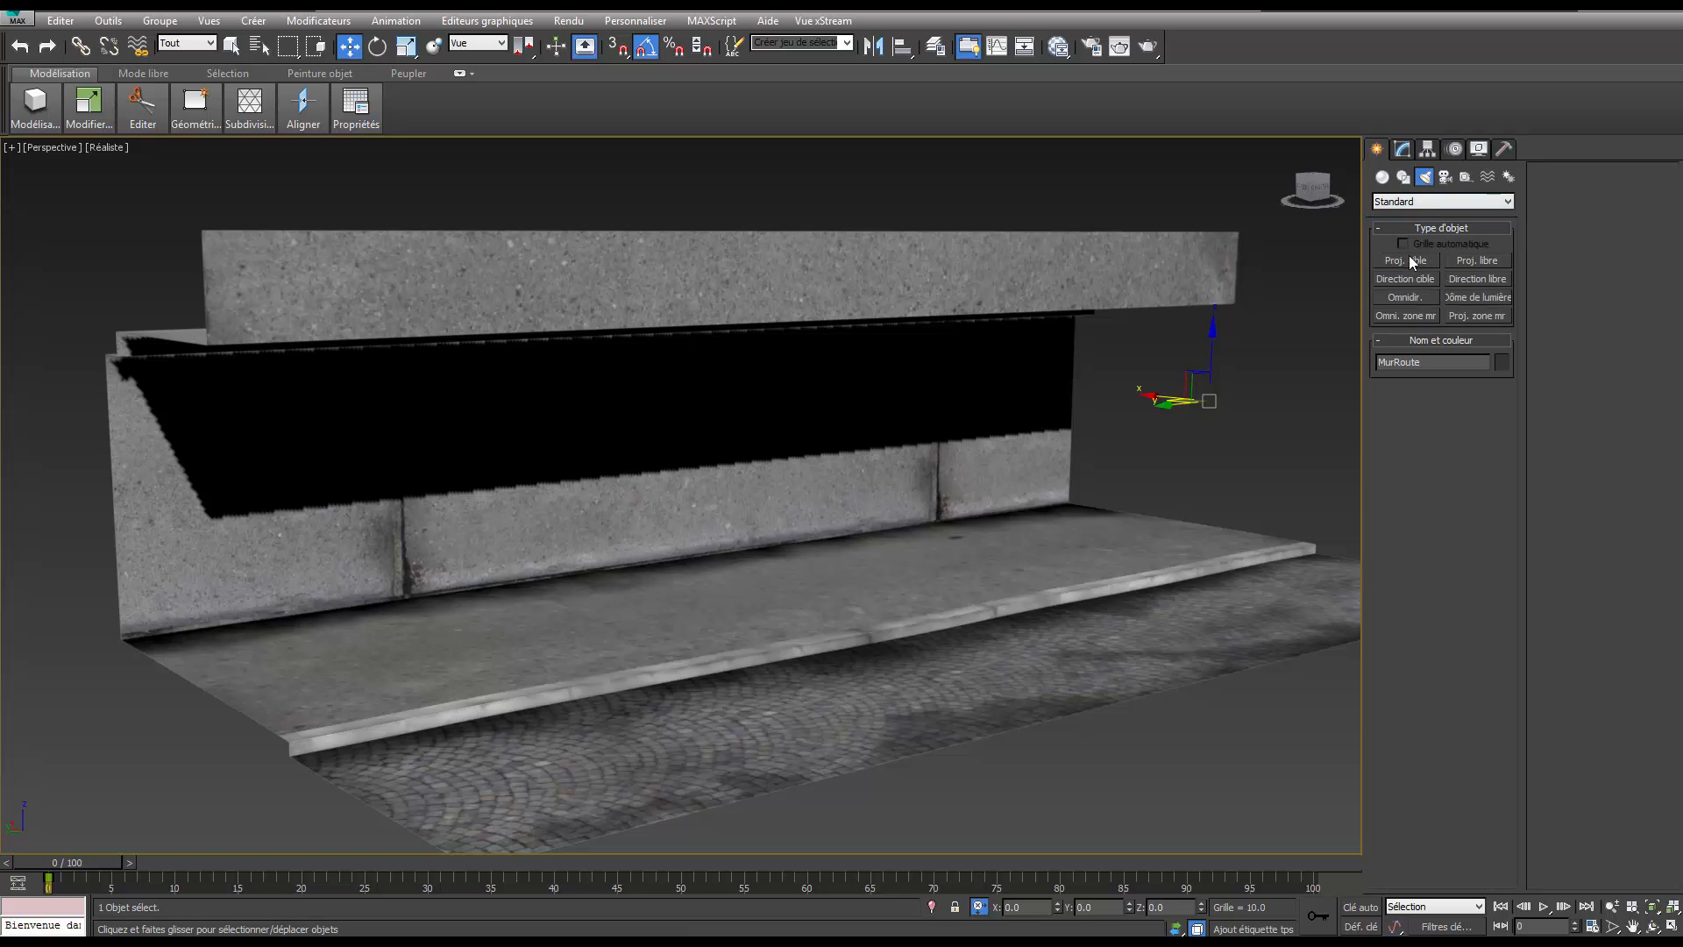
{"action": "left_click", "coordinate": [1479, 298]}
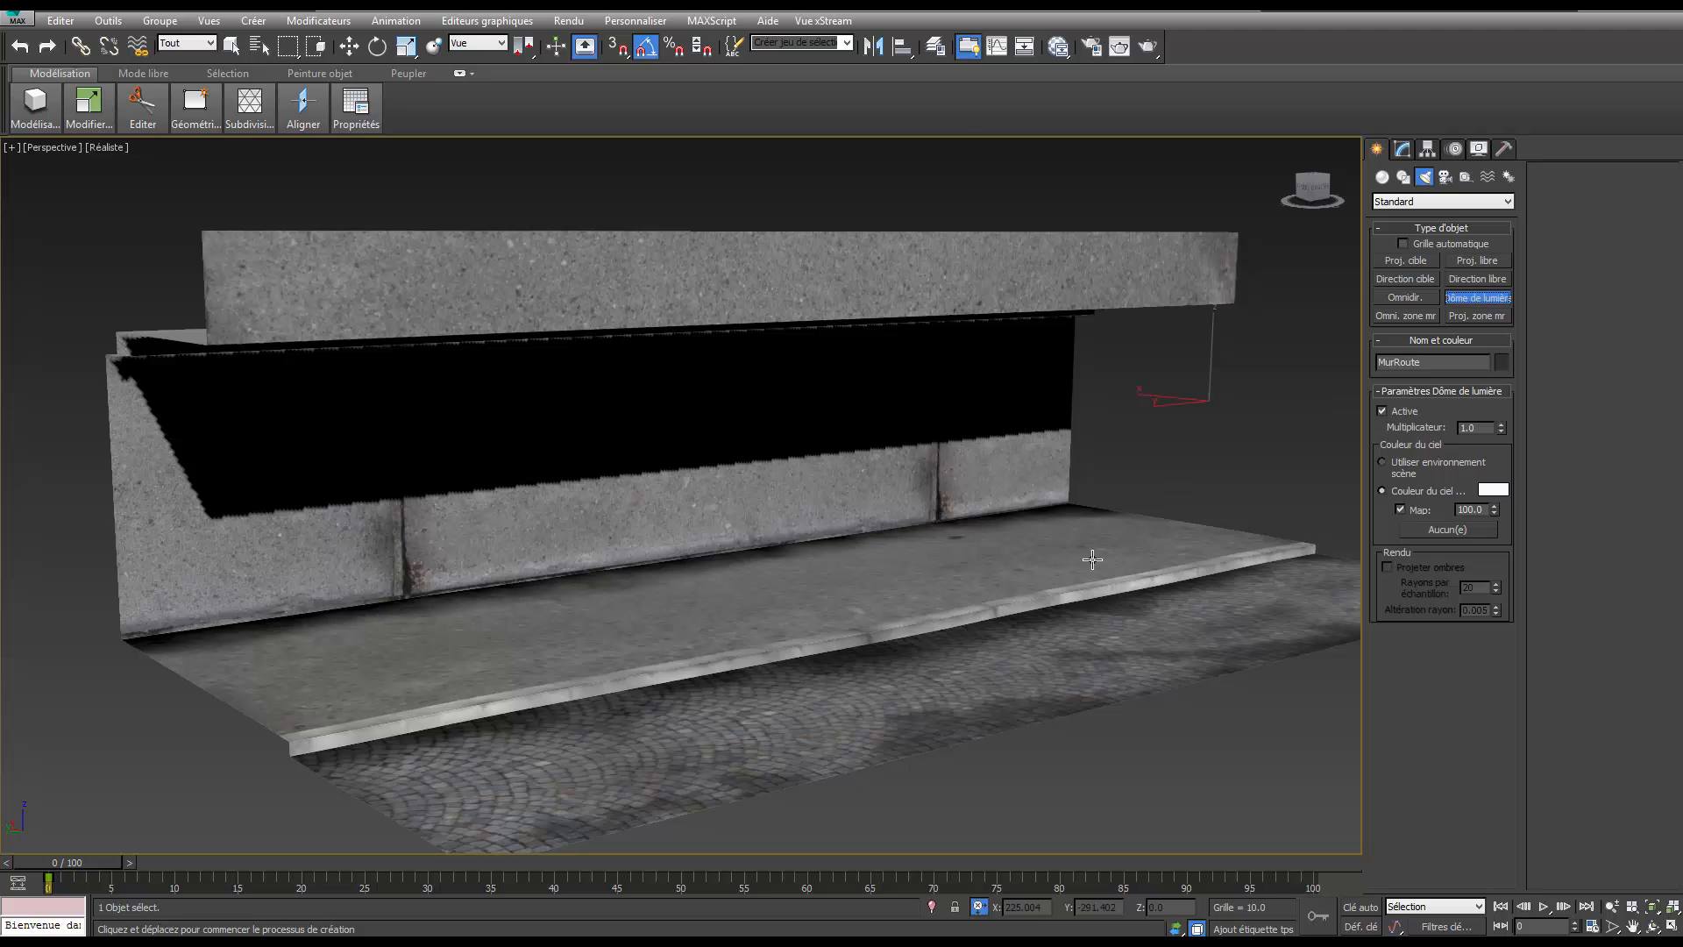
{"action": "left_click", "coordinate": [1233, 591]}
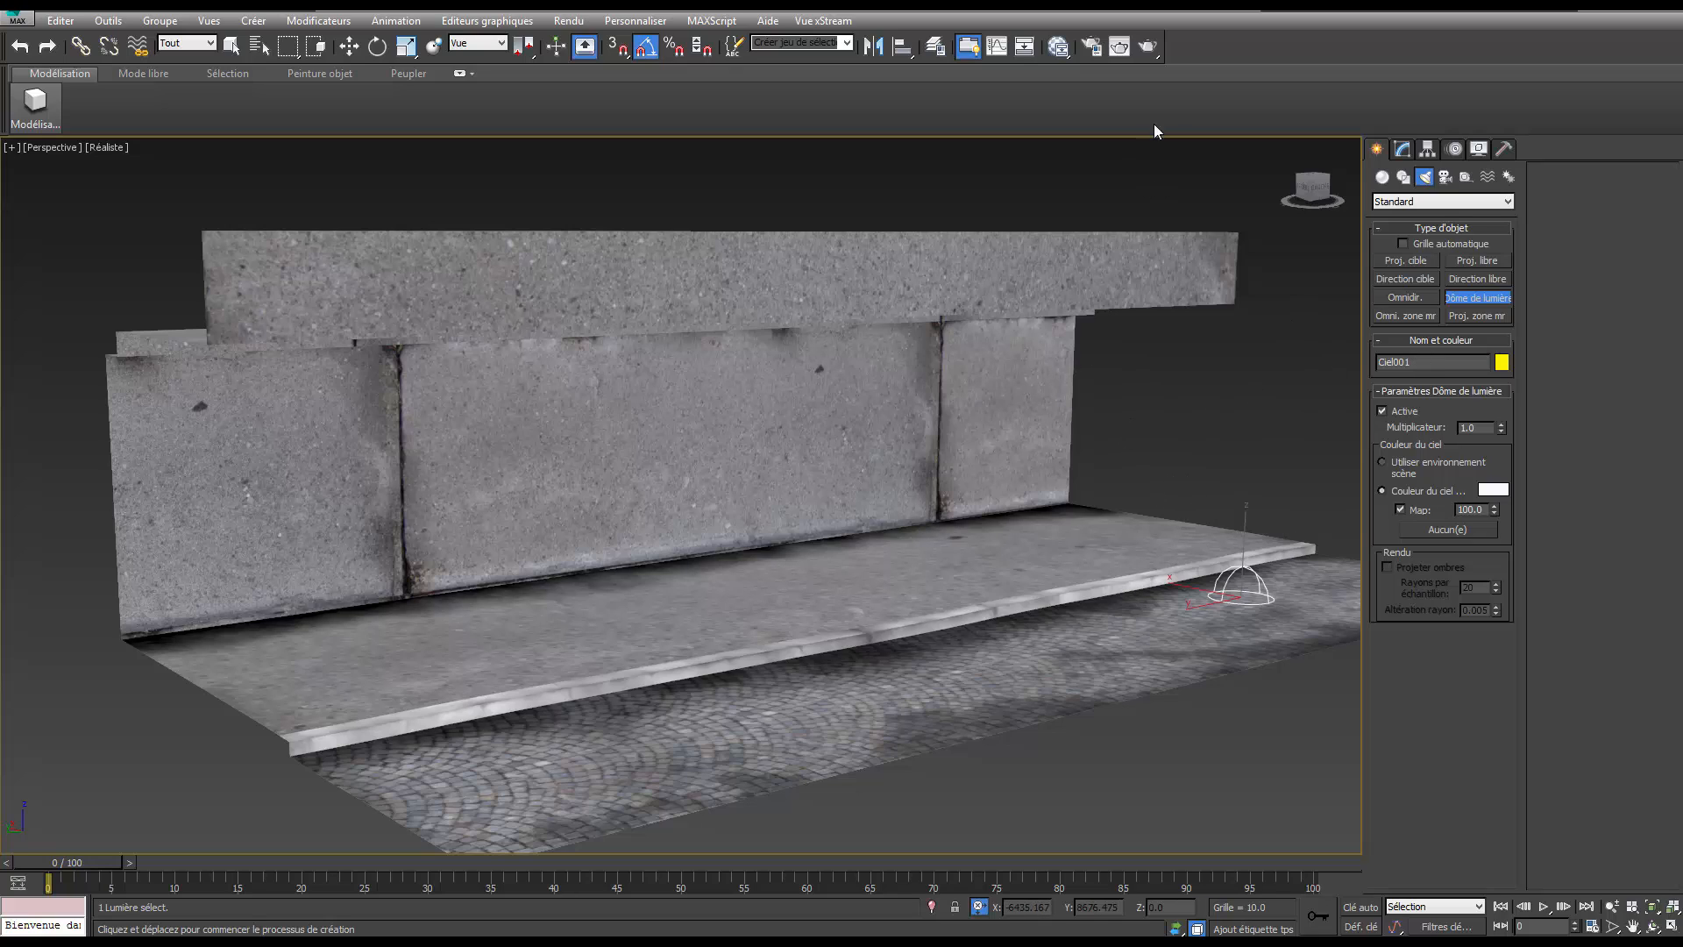
Render the perspective view to check the skylight's illumination, moving the progress window aside, and close the rendered image.
{"action": "left_click", "coordinate": [1147, 47]}
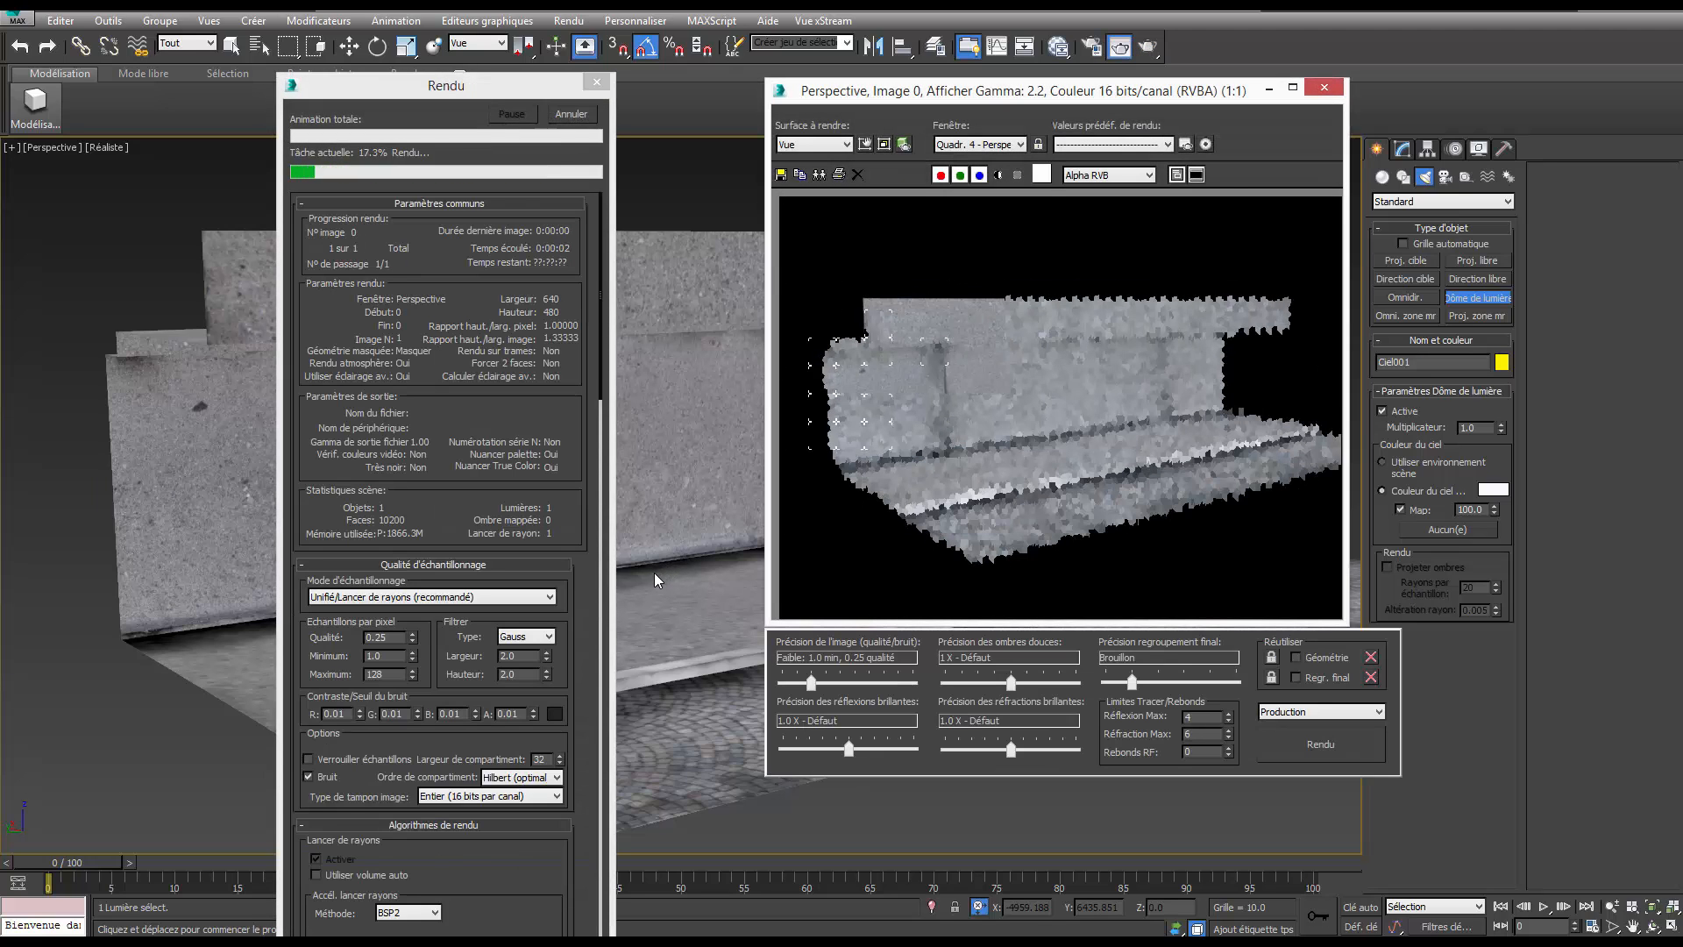
{"action": "left_click_drag", "start_coordinate": [440, 77], "coordinate": [230, 114]}
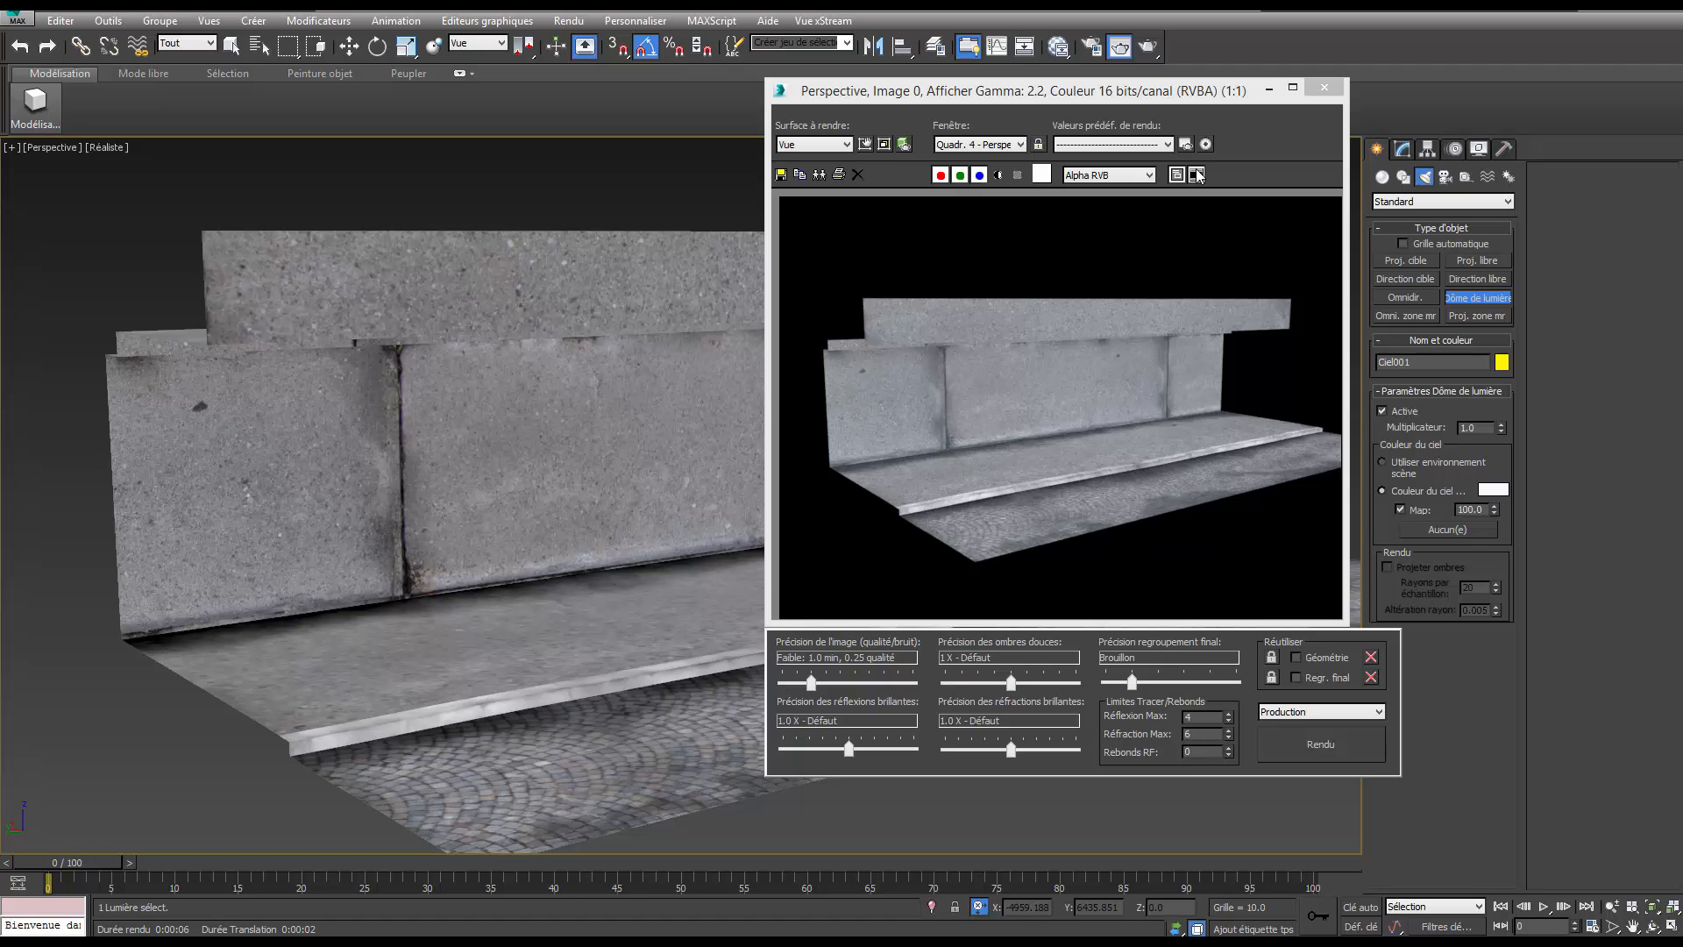
{"action": "left_click", "coordinate": [1324, 88]}
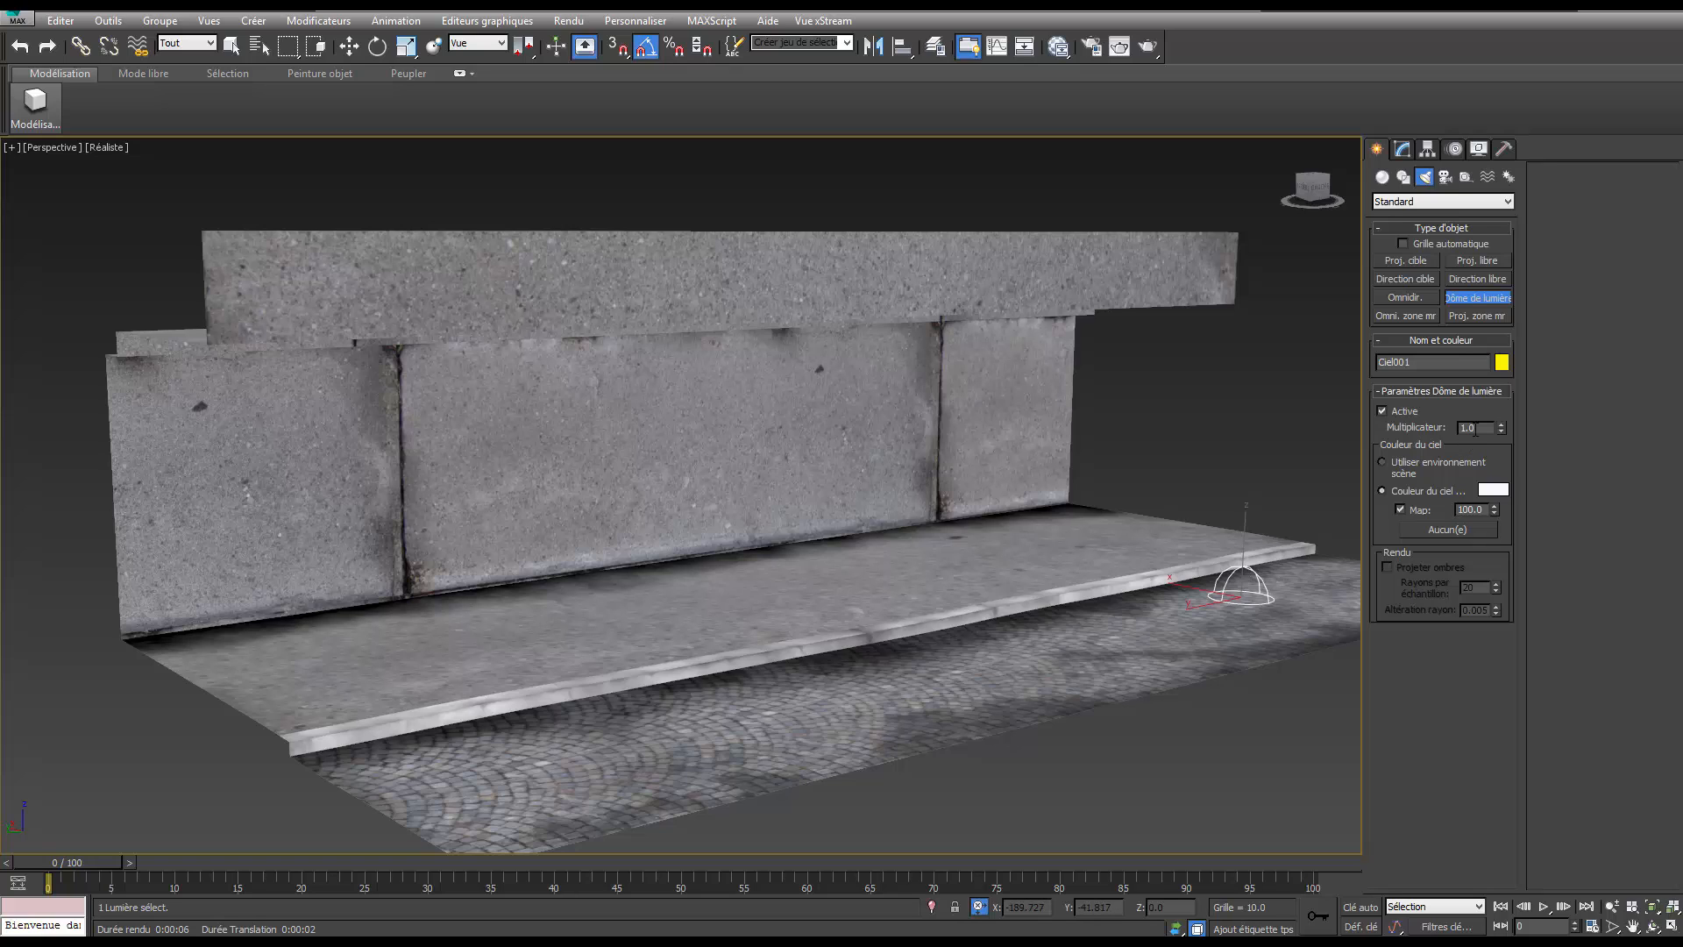
Set the skylight's multiplier to 0.2, test-render the perspective view and close the rendered image.
{"action": "double_click", "coordinate": [1476, 428]}
{"action": "key", "text": "Return"}
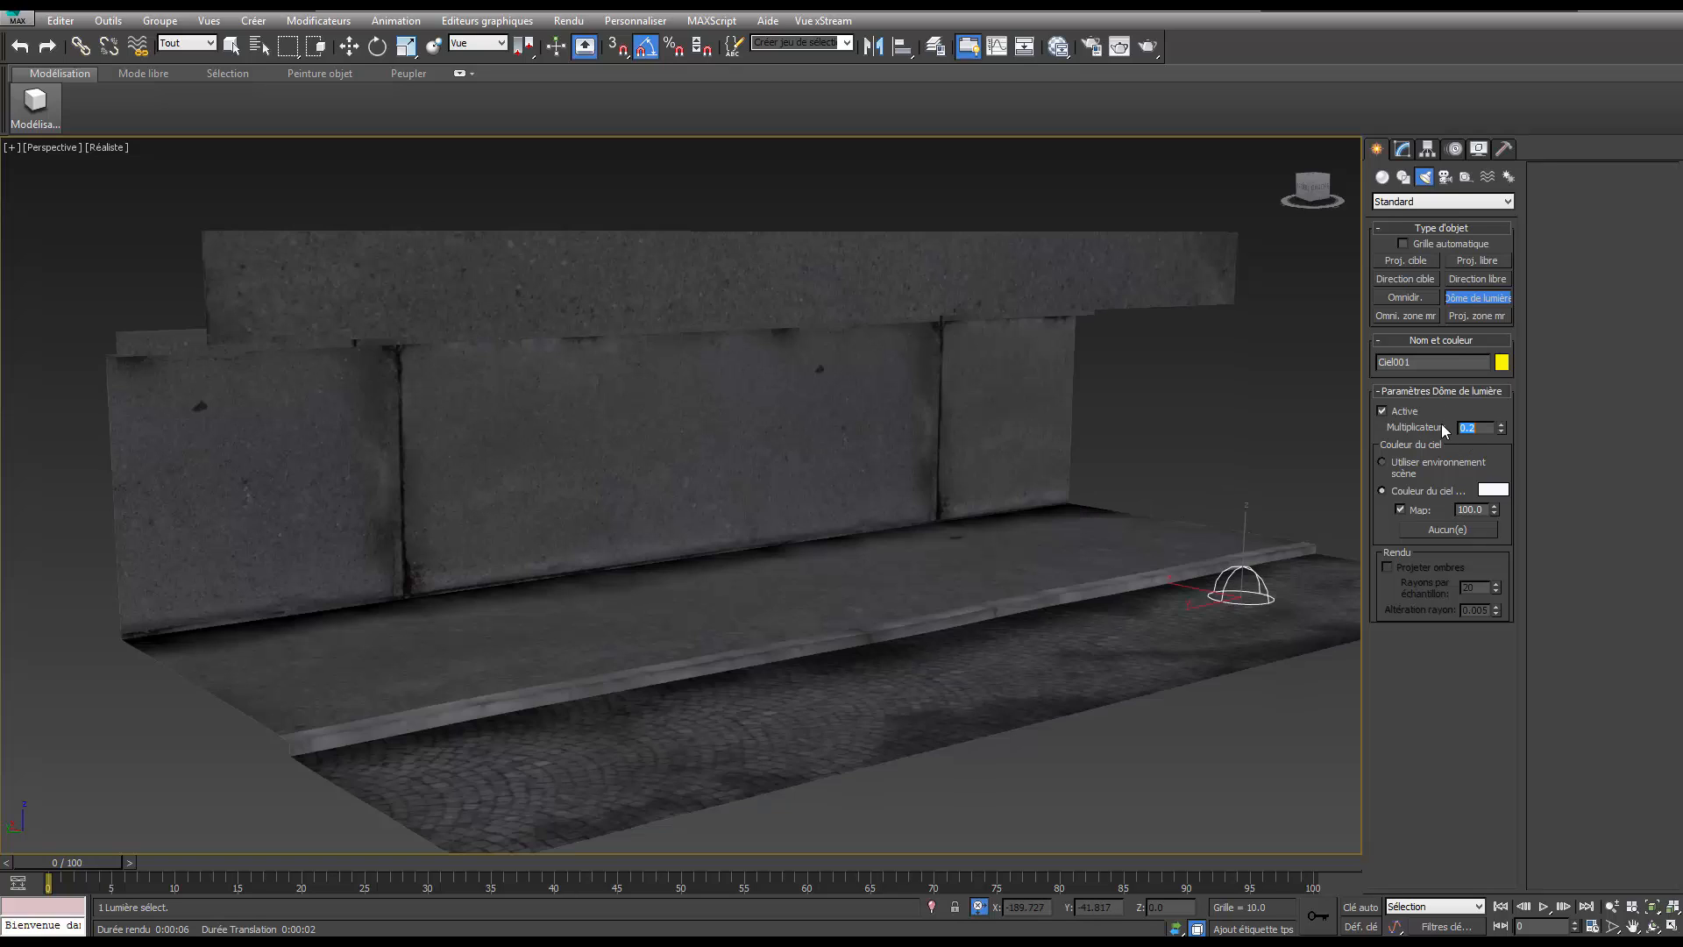
{"action": "left_click", "coordinate": [1145, 49]}
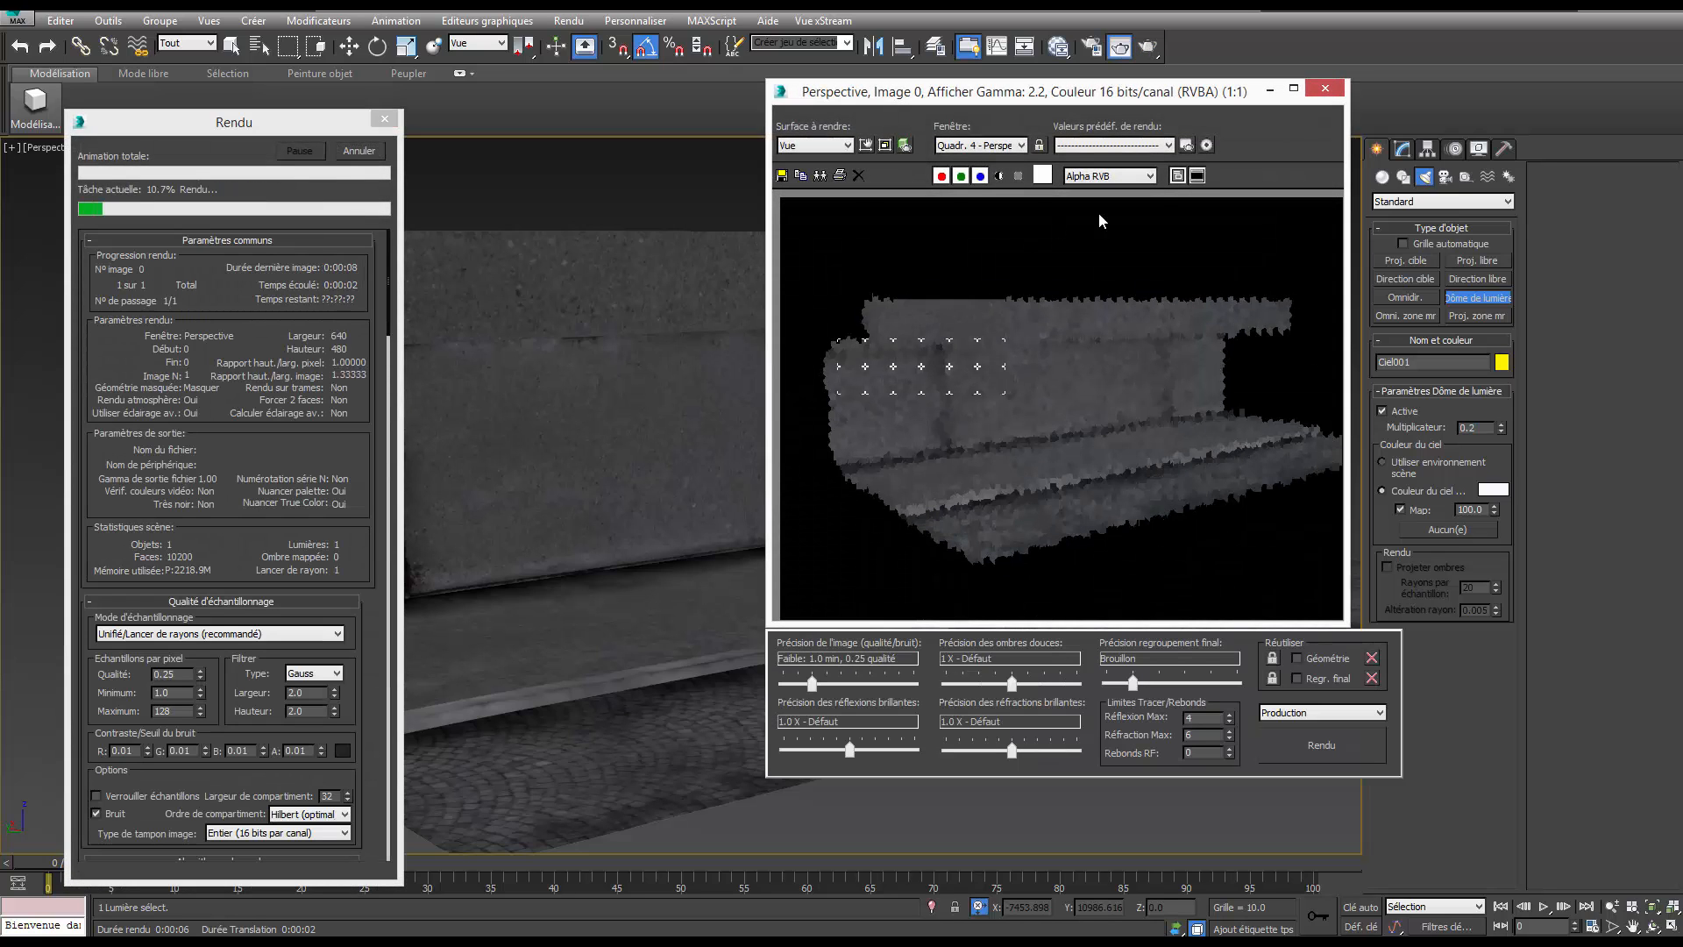
{"action": "left_click", "coordinate": [1326, 89]}
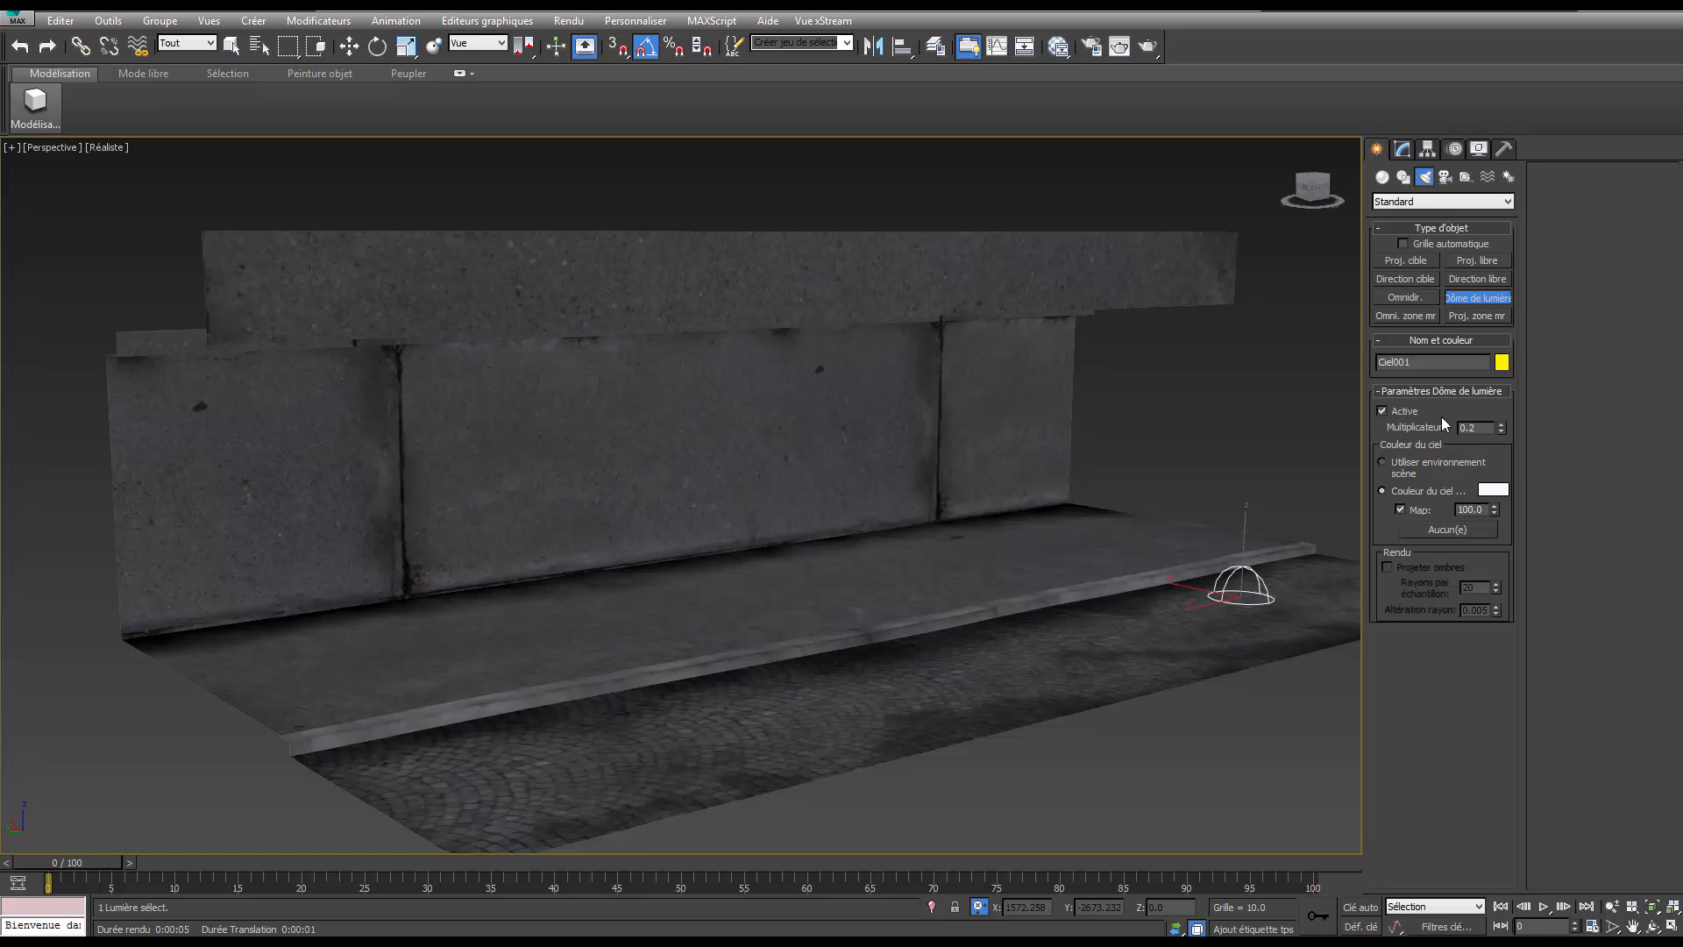
Set the skylight's multiplier to 0.02 and check the night lighting with another test render.
{"action": "key", "text": "Return"}
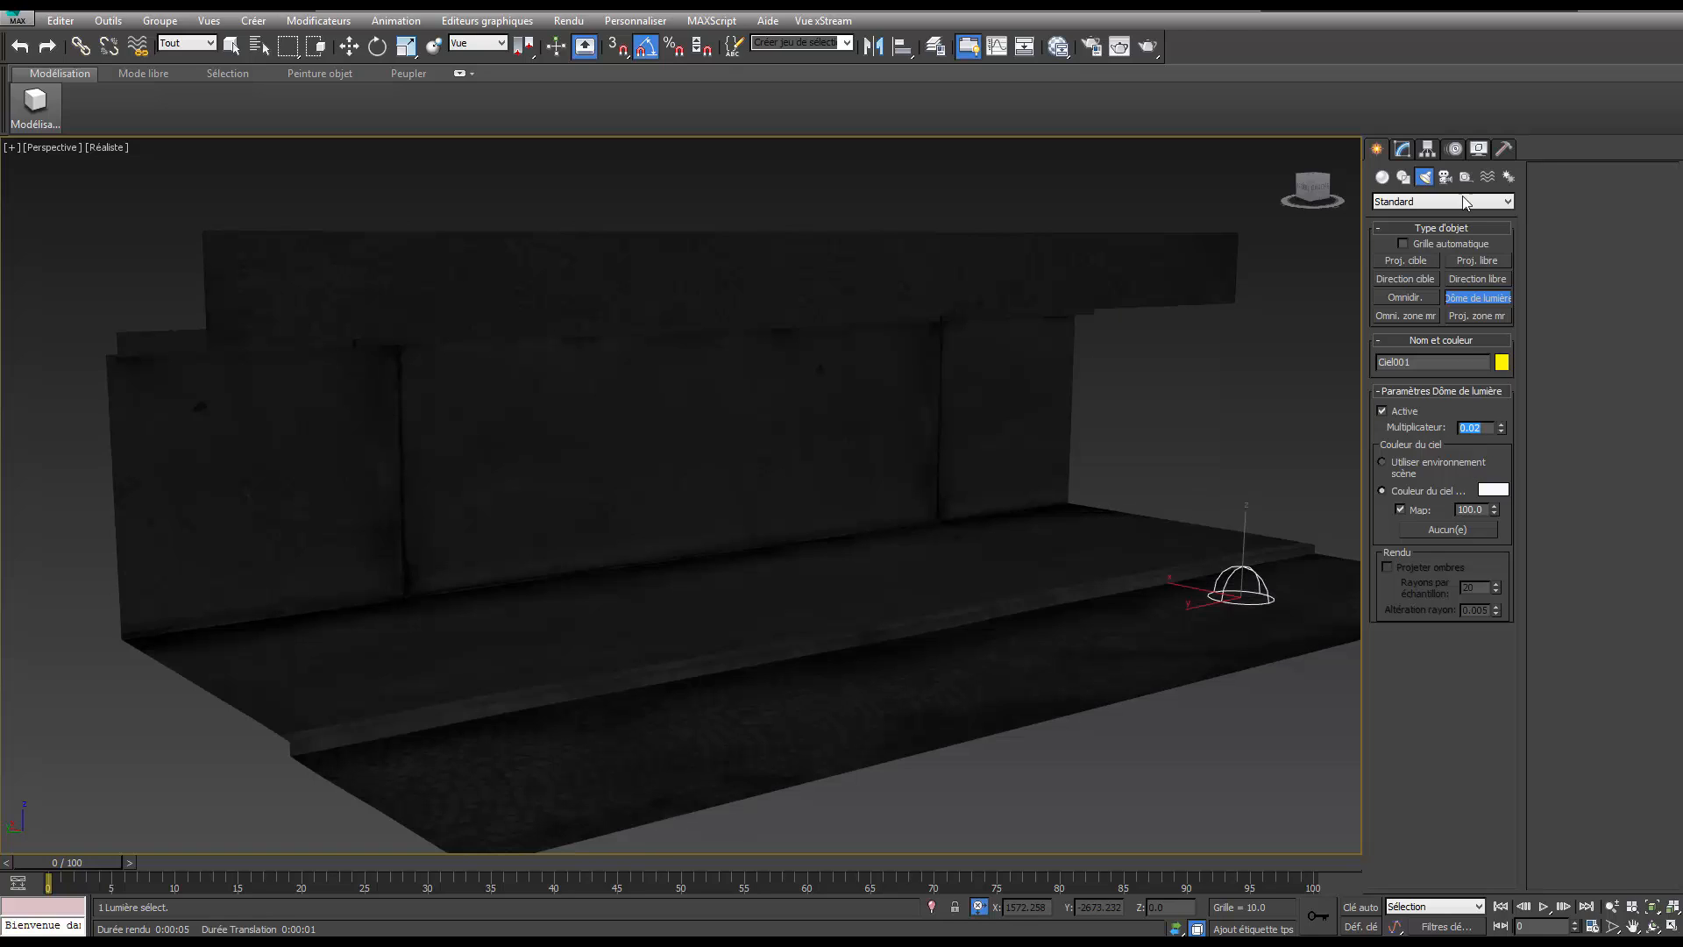
{"action": "left_click", "coordinate": [1141, 51]}
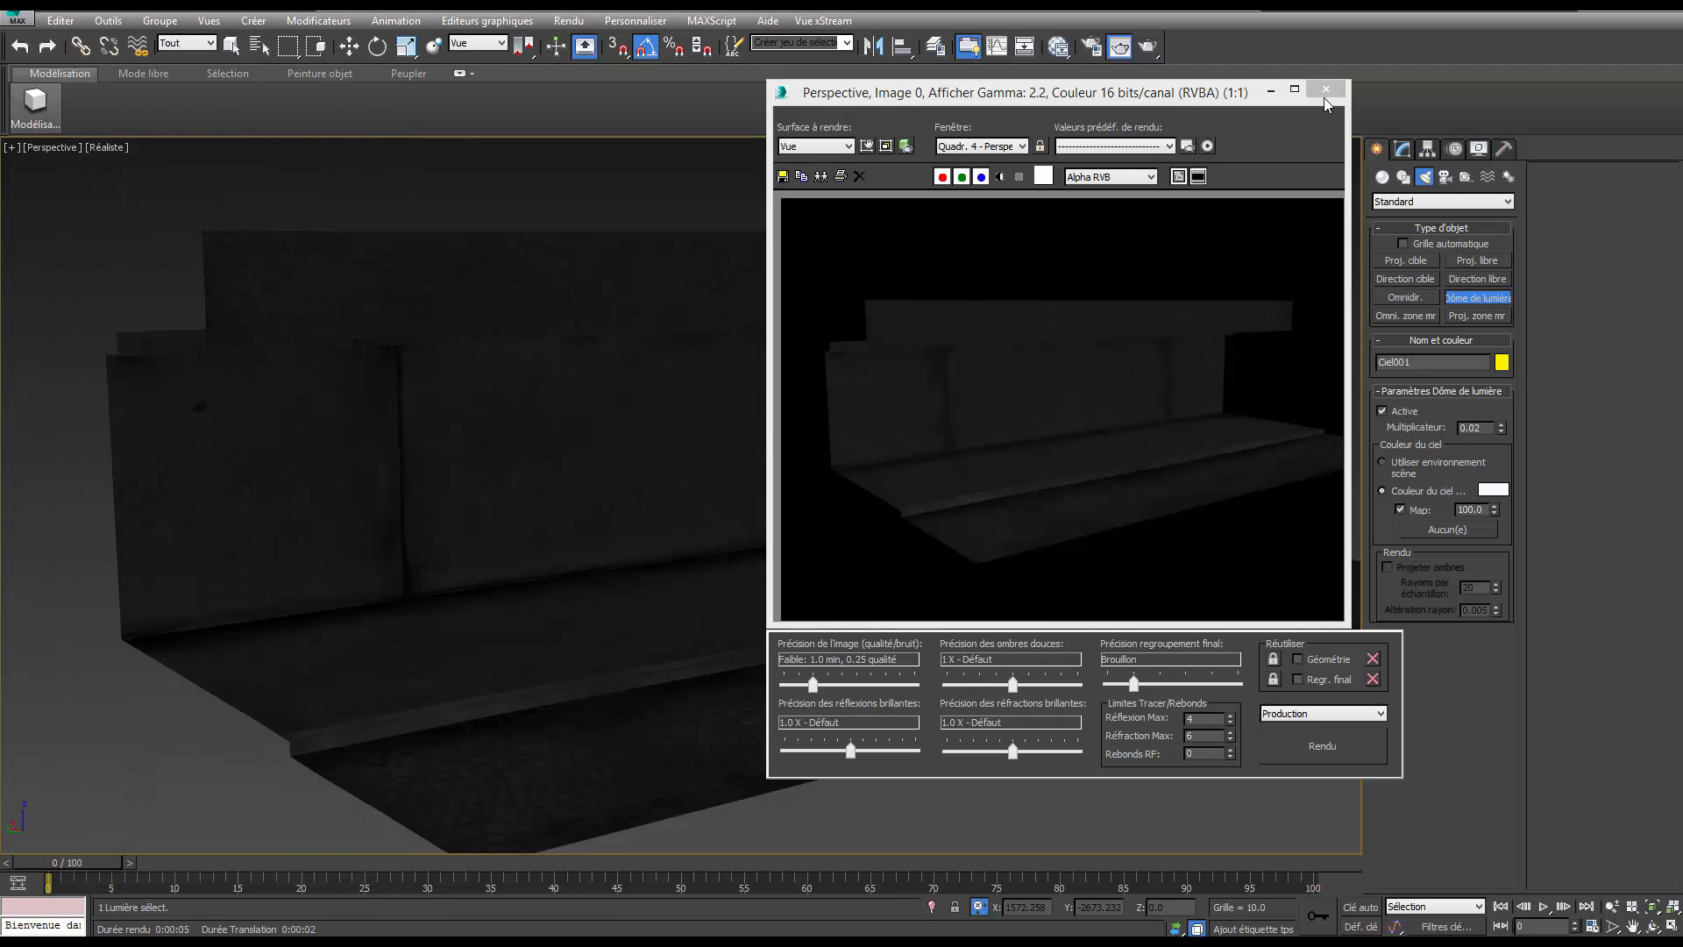
{"action": "left_click", "coordinate": [1324, 95]}
Place a photometric Lumière libre near the wall's second joint, declining the recommended exposure control change.
{"action": "left_click", "coordinate": [1428, 204]}
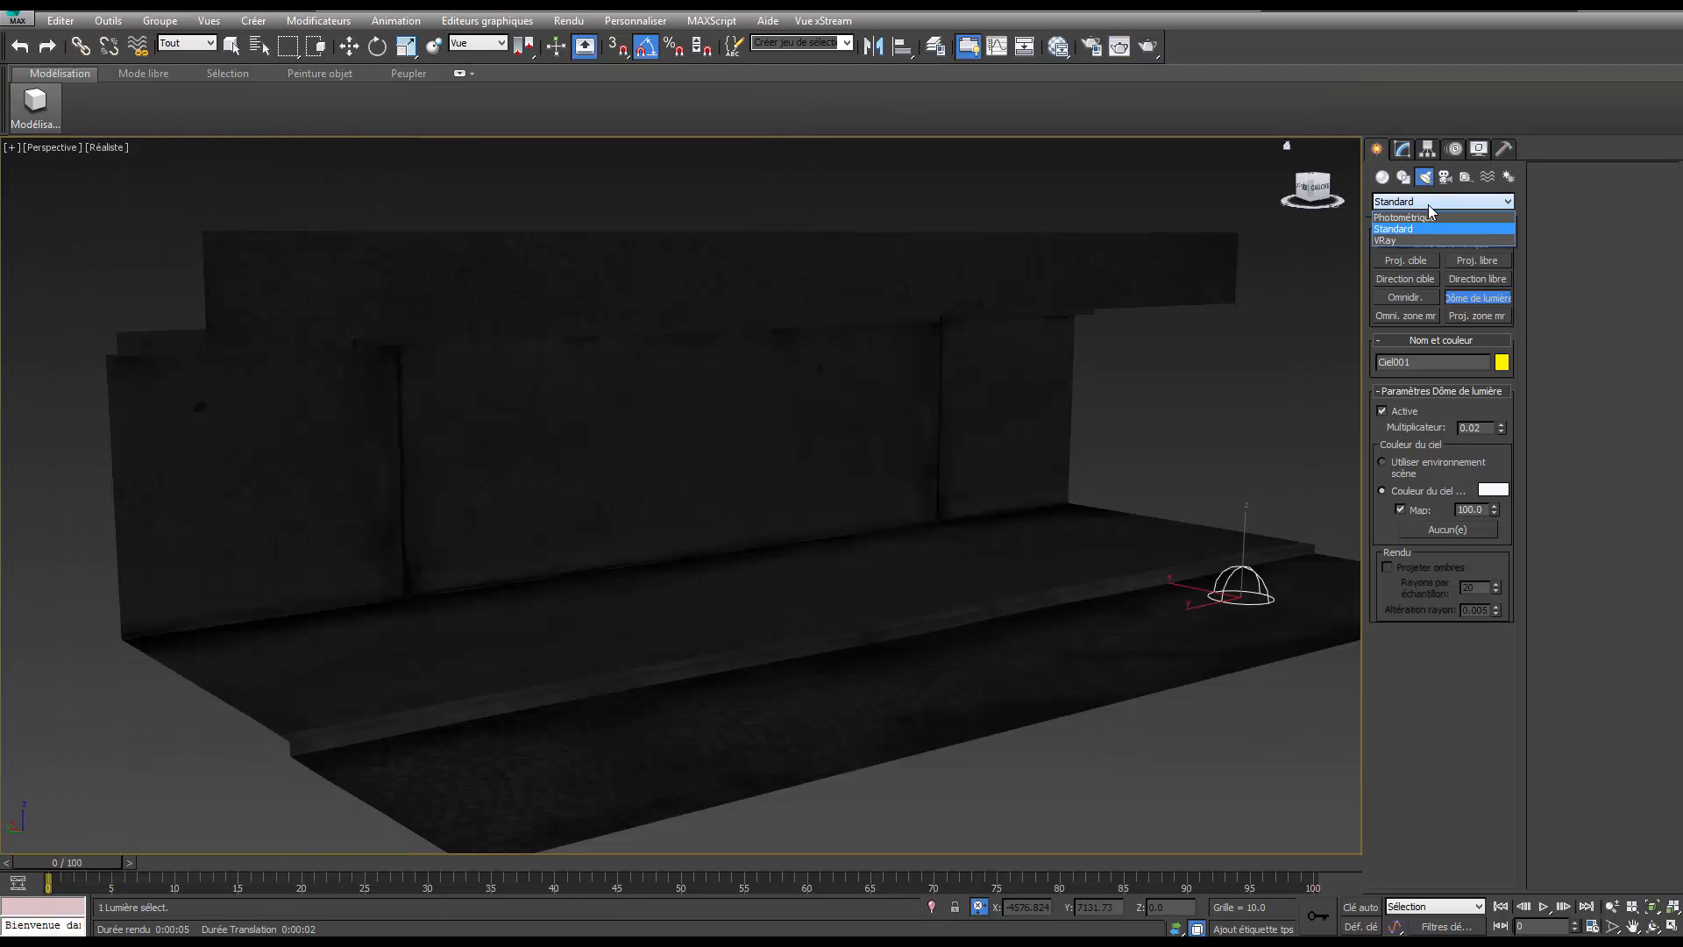
{"action": "left_click", "coordinate": [1422, 217]}
{"action": "left_click", "coordinate": [1480, 262]}
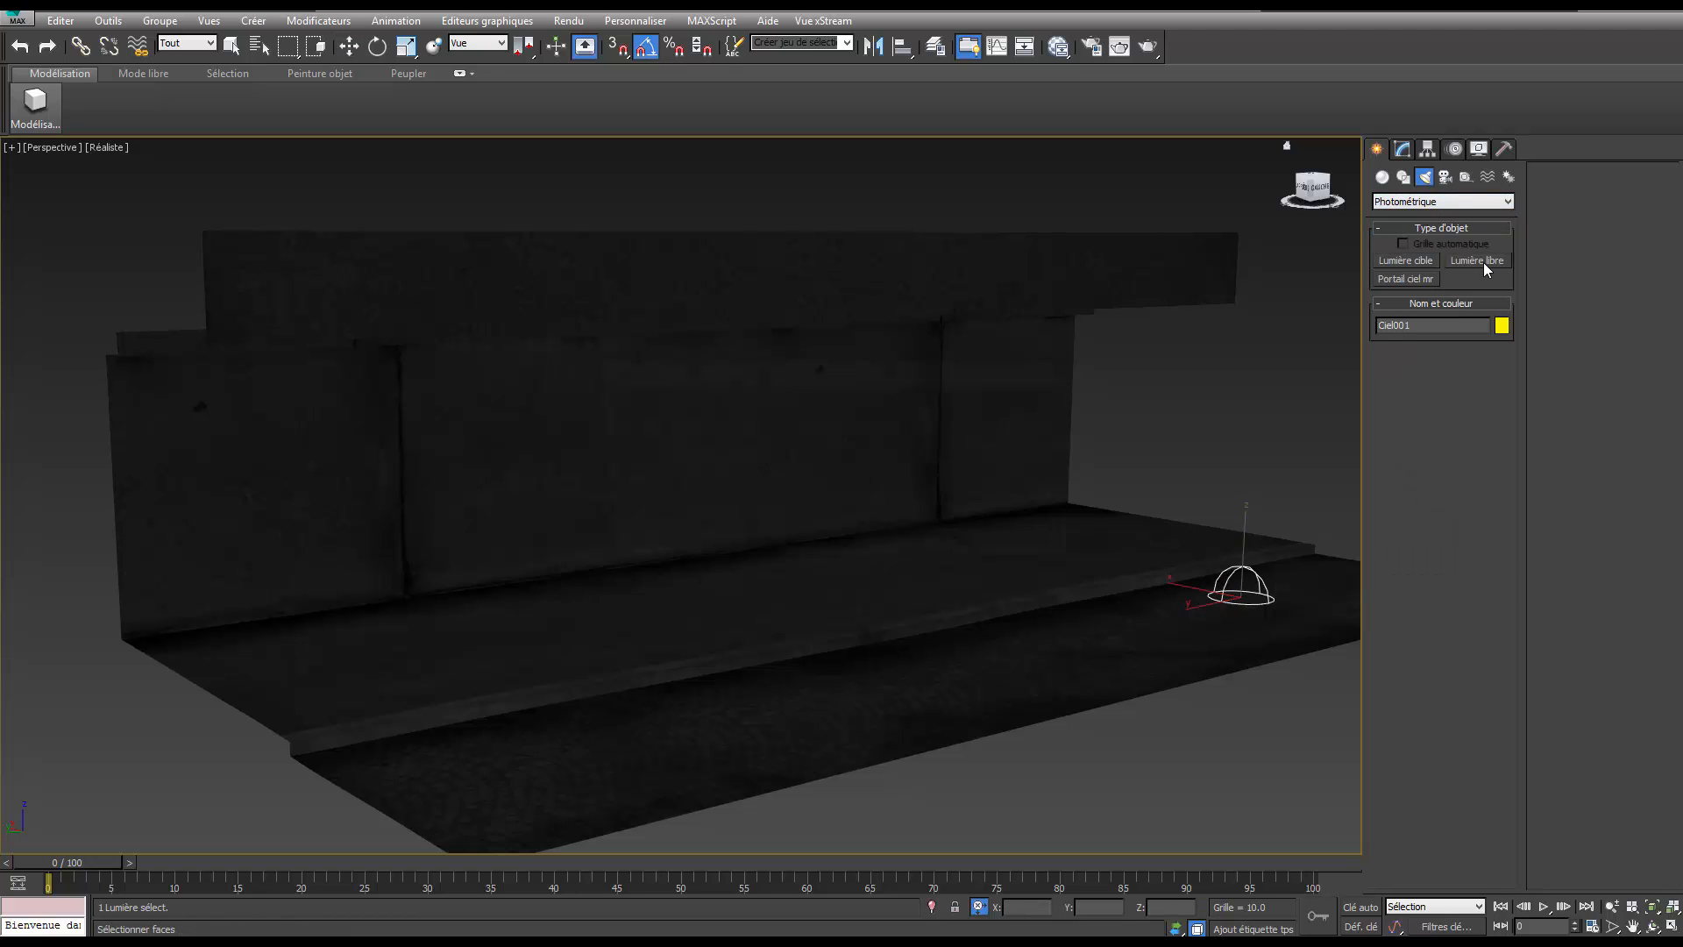
{"action": "left_click_drag", "start_coordinate": [859, 379], "coordinate": [540, 382]}
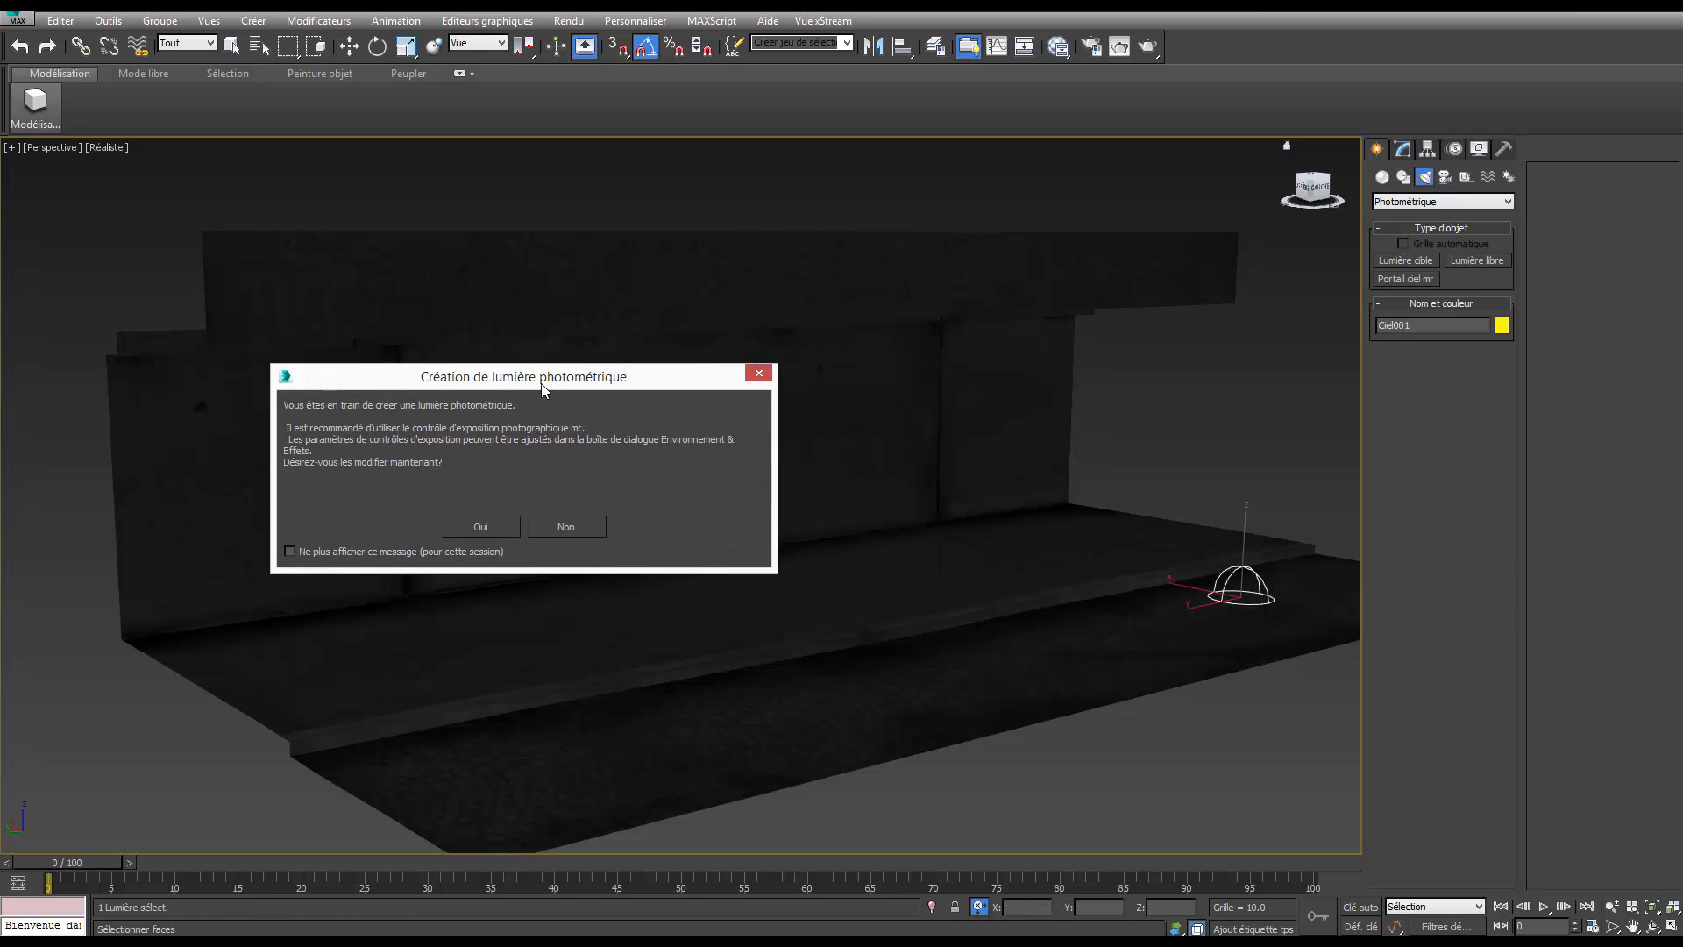
{"action": "left_click", "coordinate": [572, 527]}
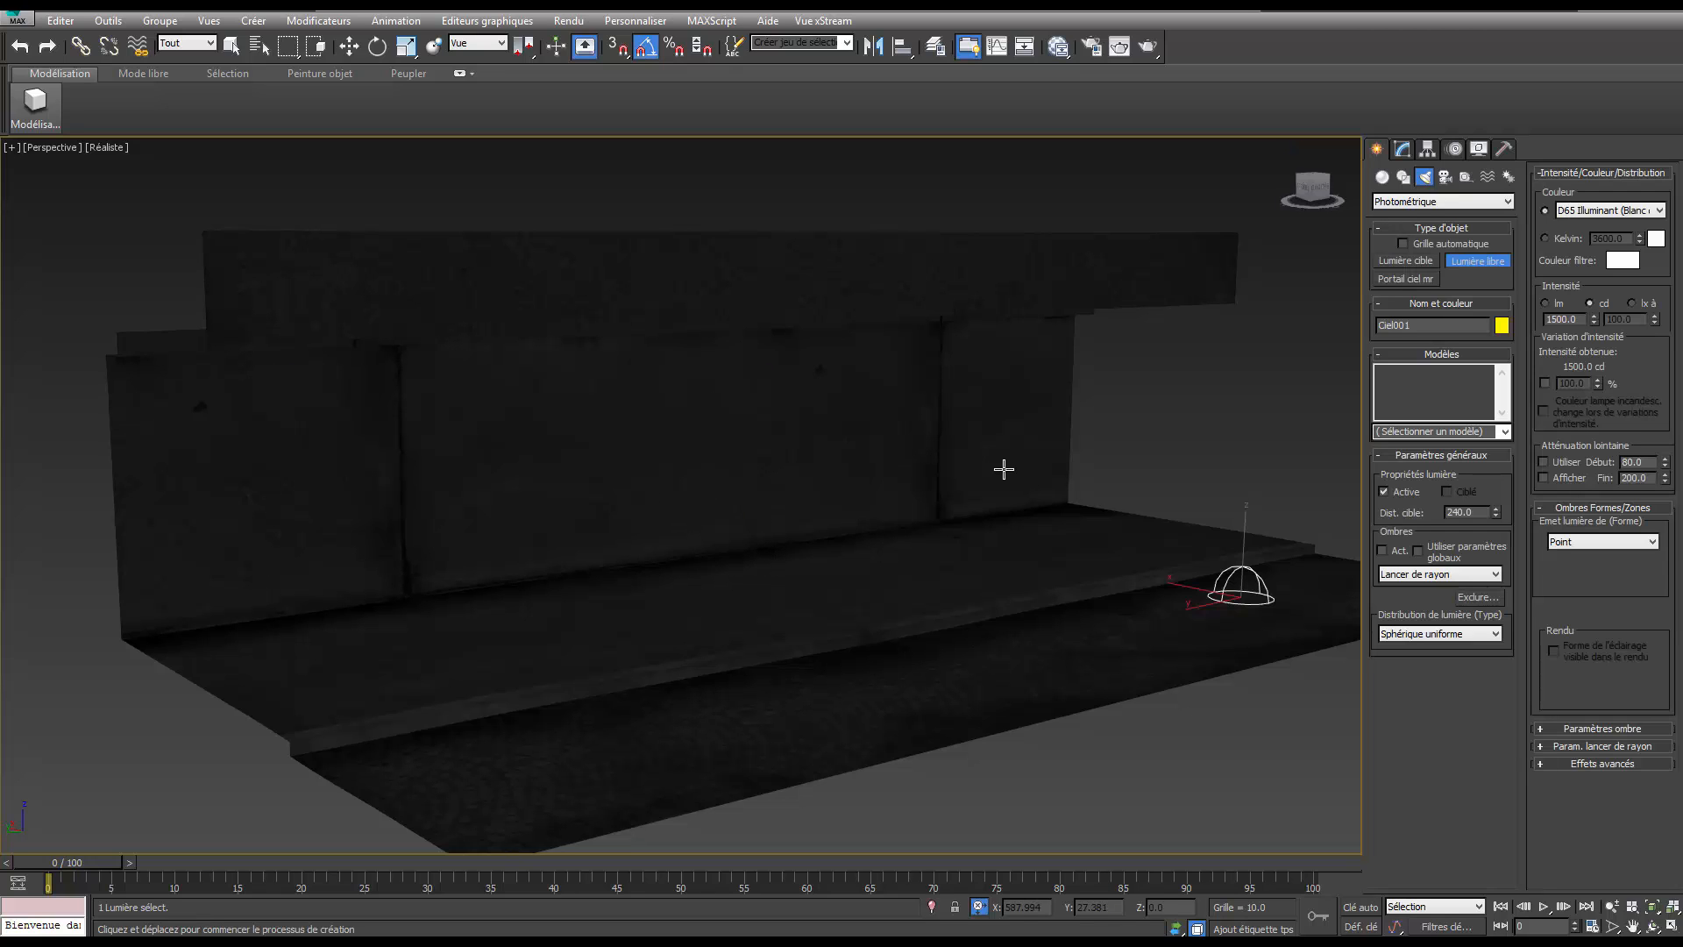
{"action": "left_click", "coordinate": [999, 538]}
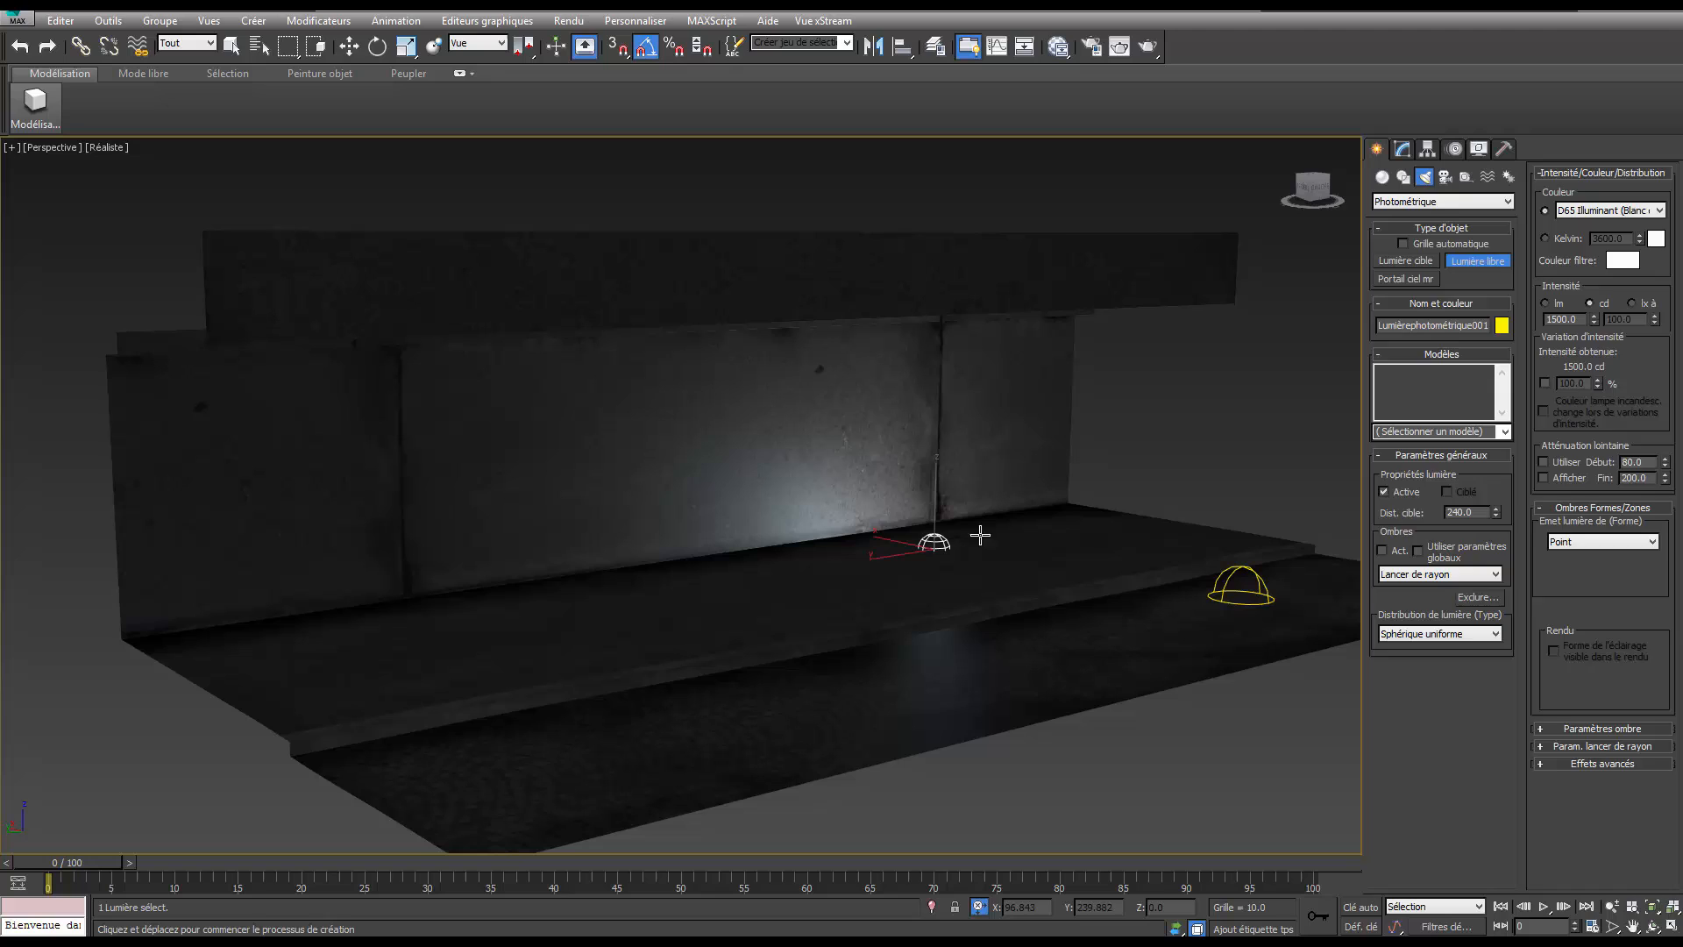
{"action": "right_click", "coordinate": [973, 530]}
Raise the free light to just below the overhang and test-render the perspective view.
{"action": "left_click_drag", "start_coordinate": [932, 485], "coordinate": [1009, 287]}
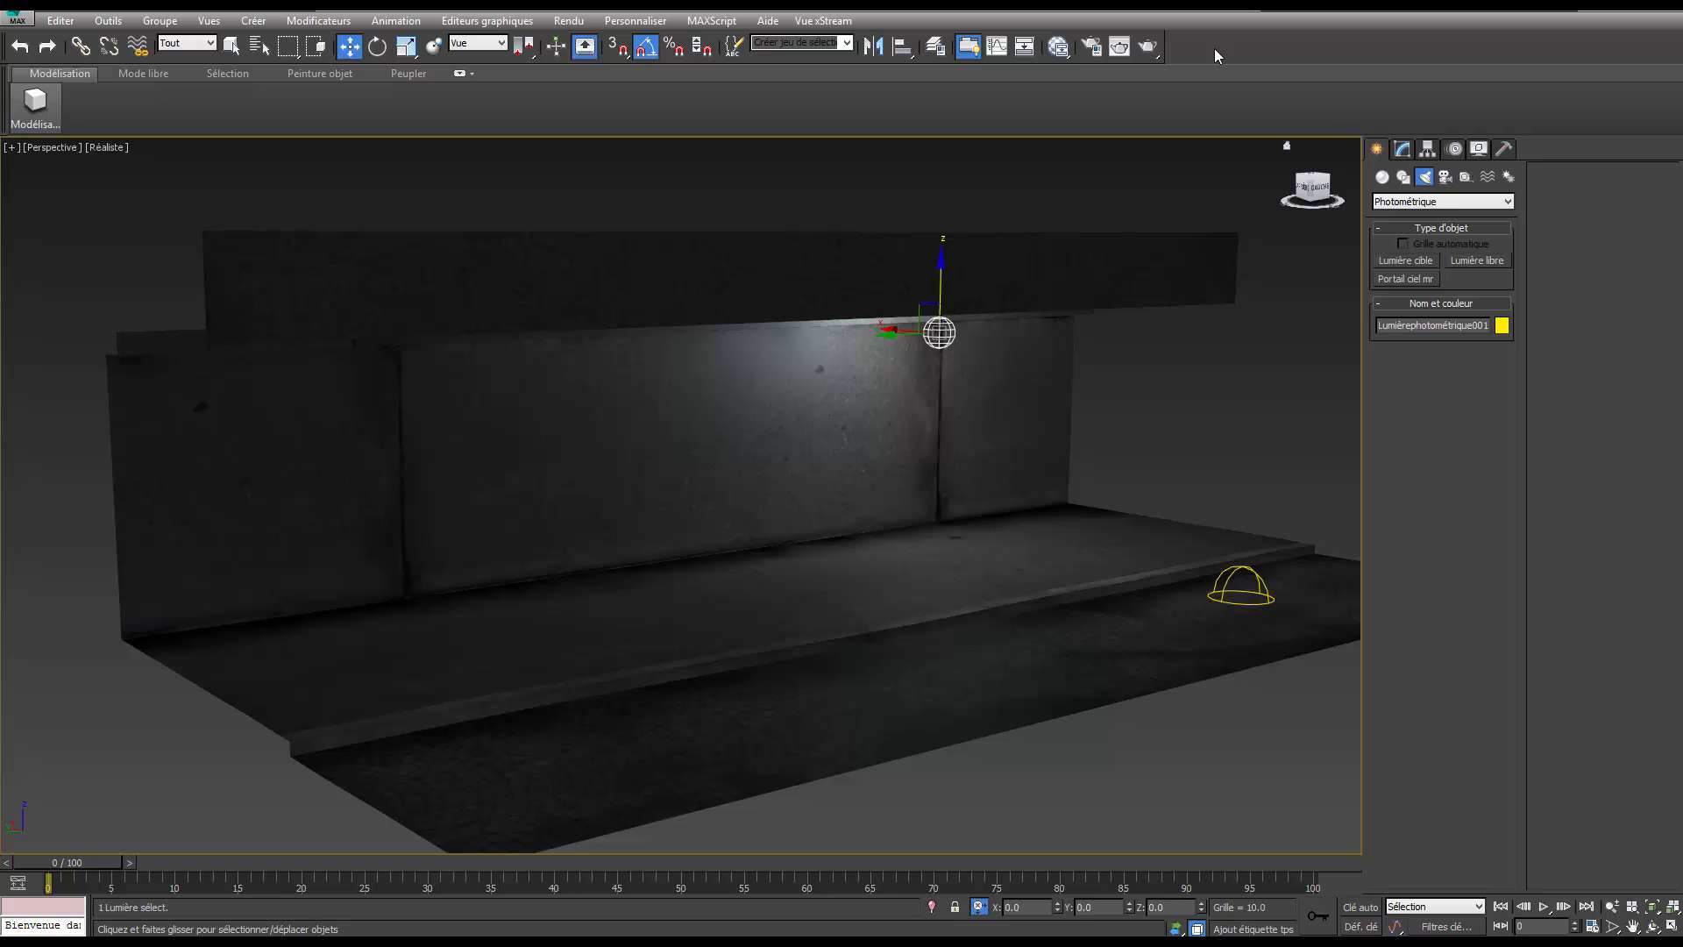
{"action": "left_click", "coordinate": [1147, 45]}
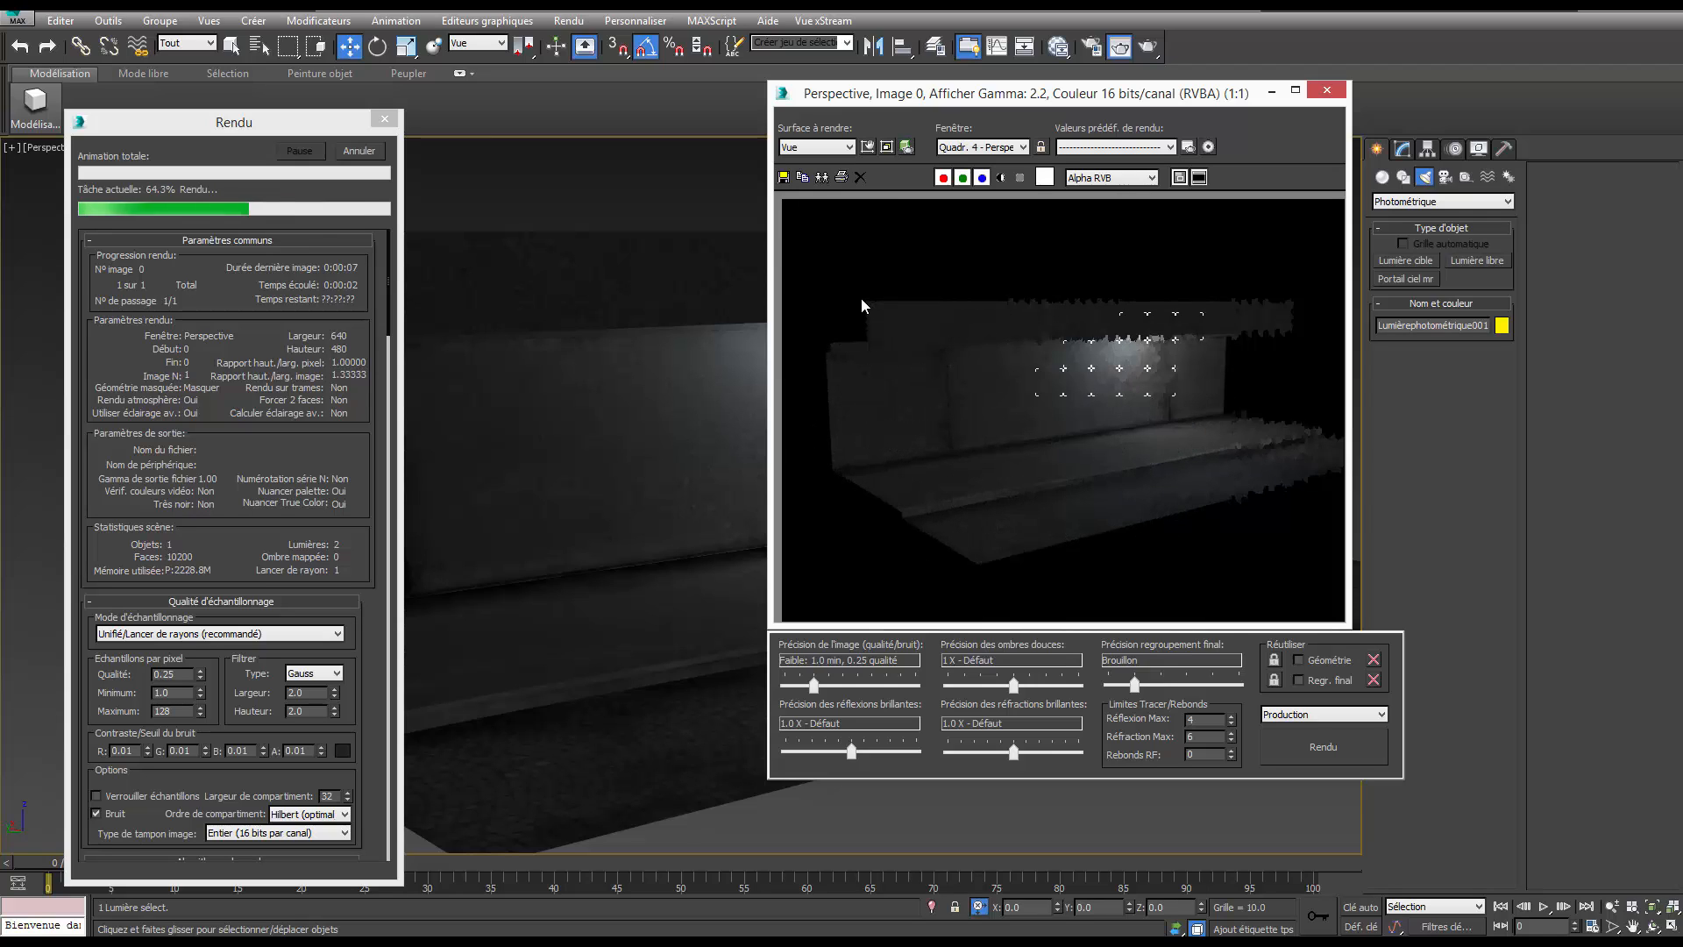
{"action": "left_click", "coordinate": [1327, 90]}
Turn on ray-traced shadows for the free light and set its emitting shape to Cylindre.
{"action": "left_click", "coordinate": [1402, 151]}
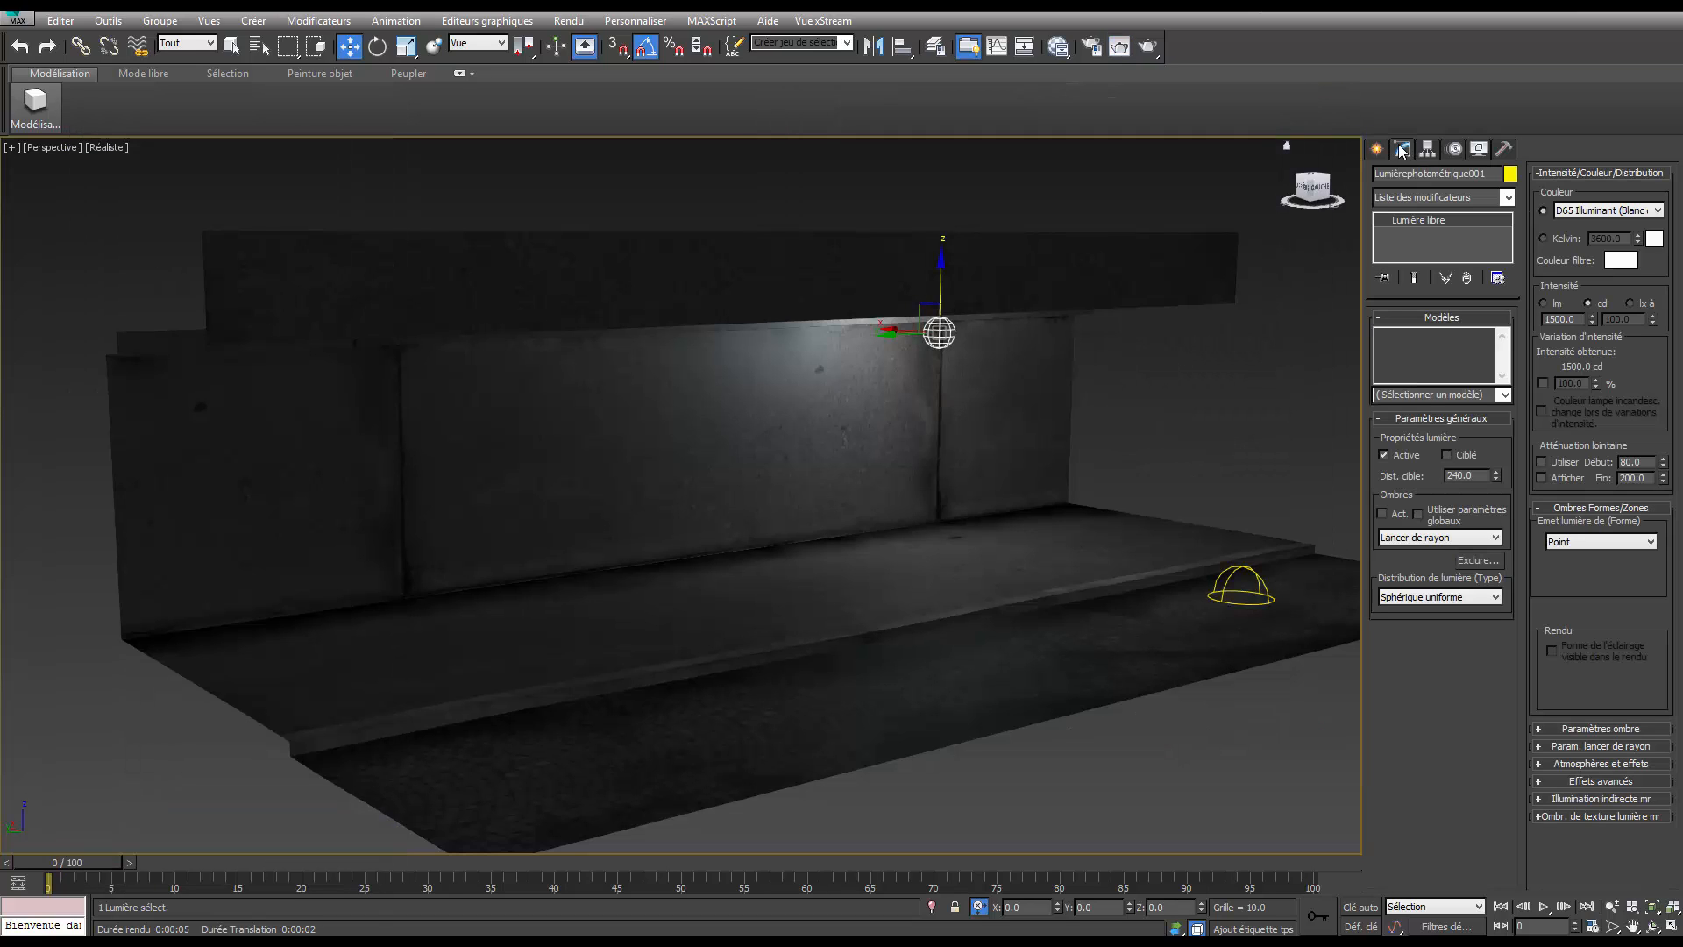
{"action": "left_click", "coordinate": [1403, 317]}
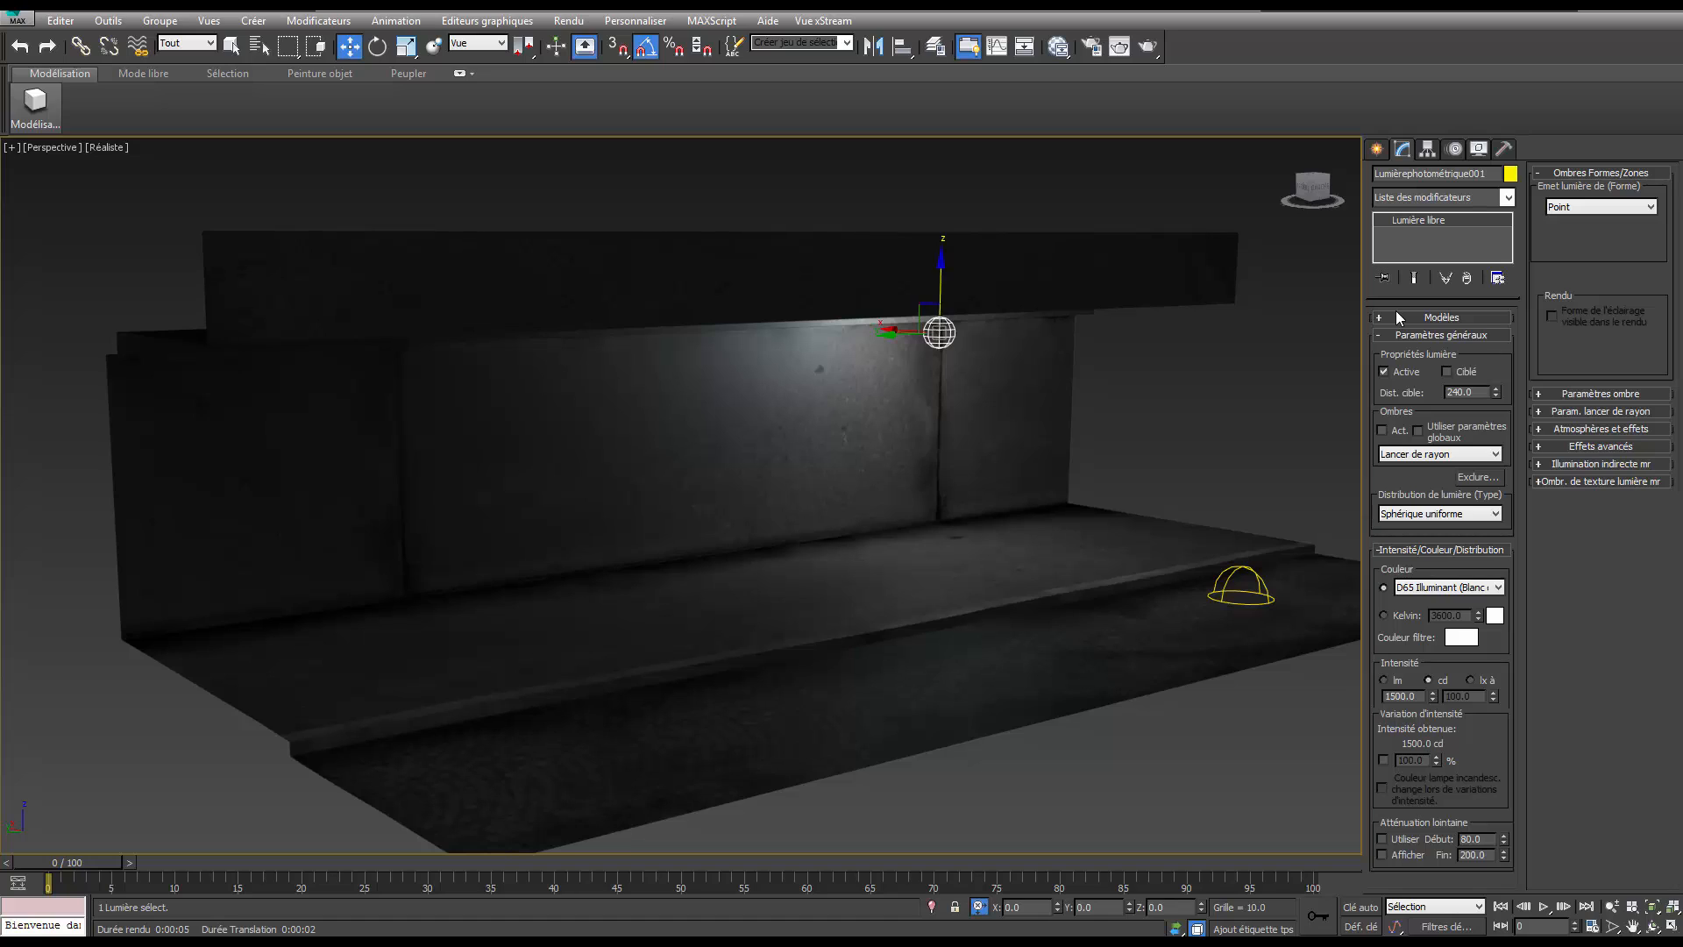
{"action": "left_click", "coordinate": [1383, 431]}
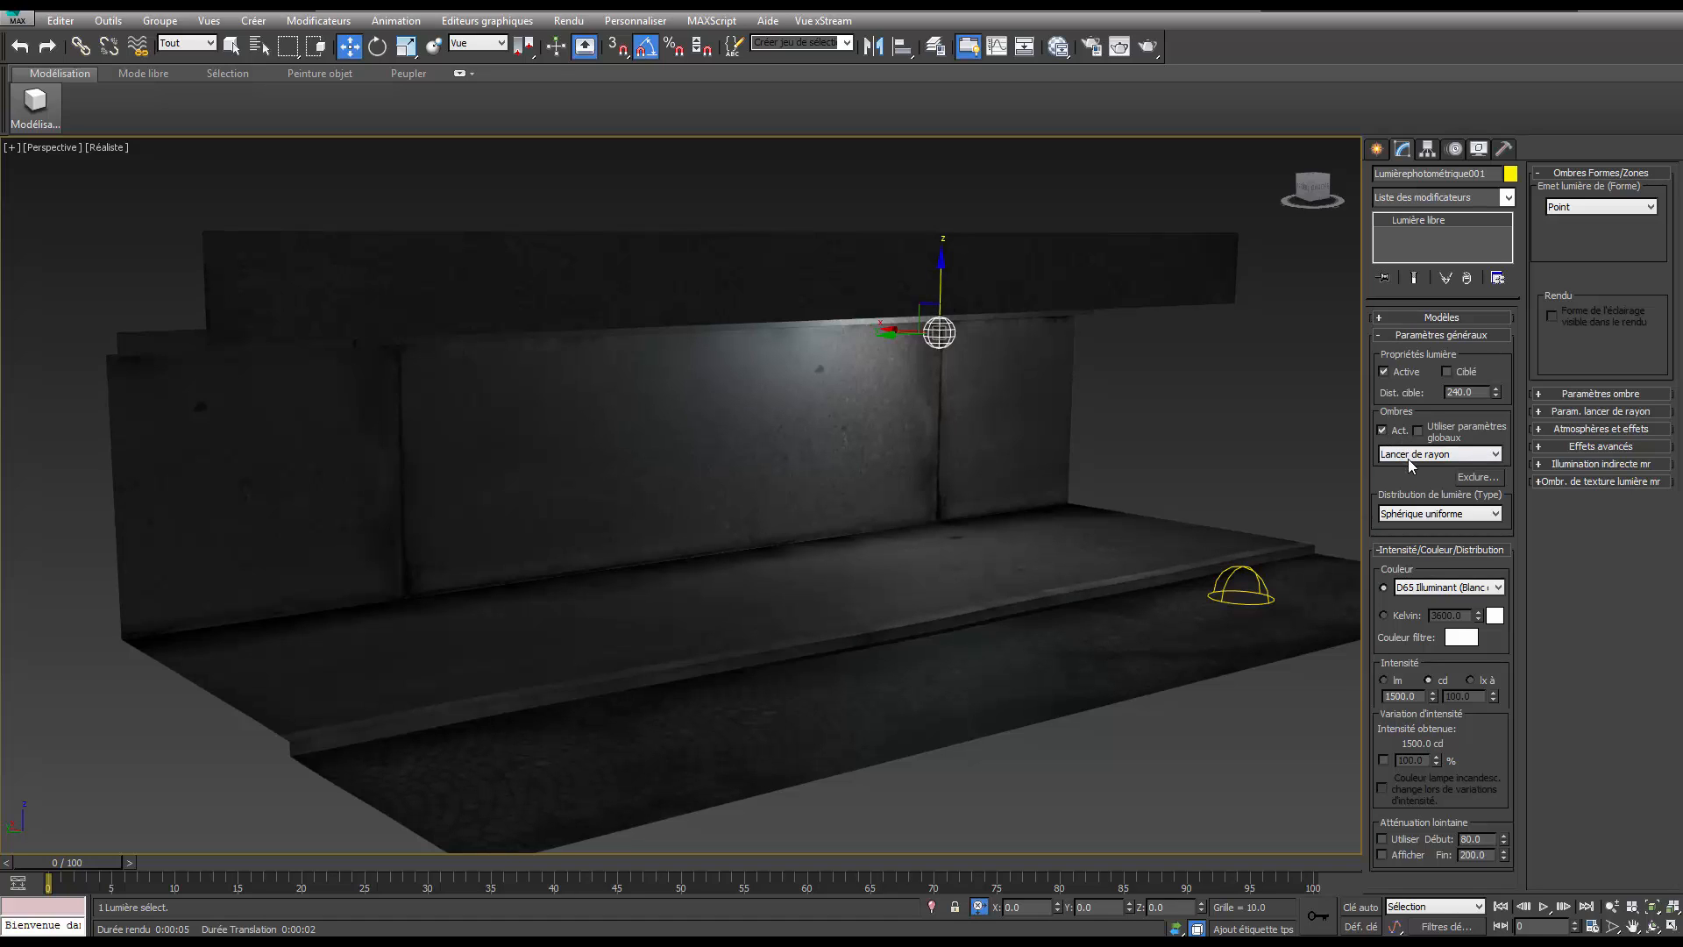
{"action": "left_click", "coordinate": [1588, 207]}
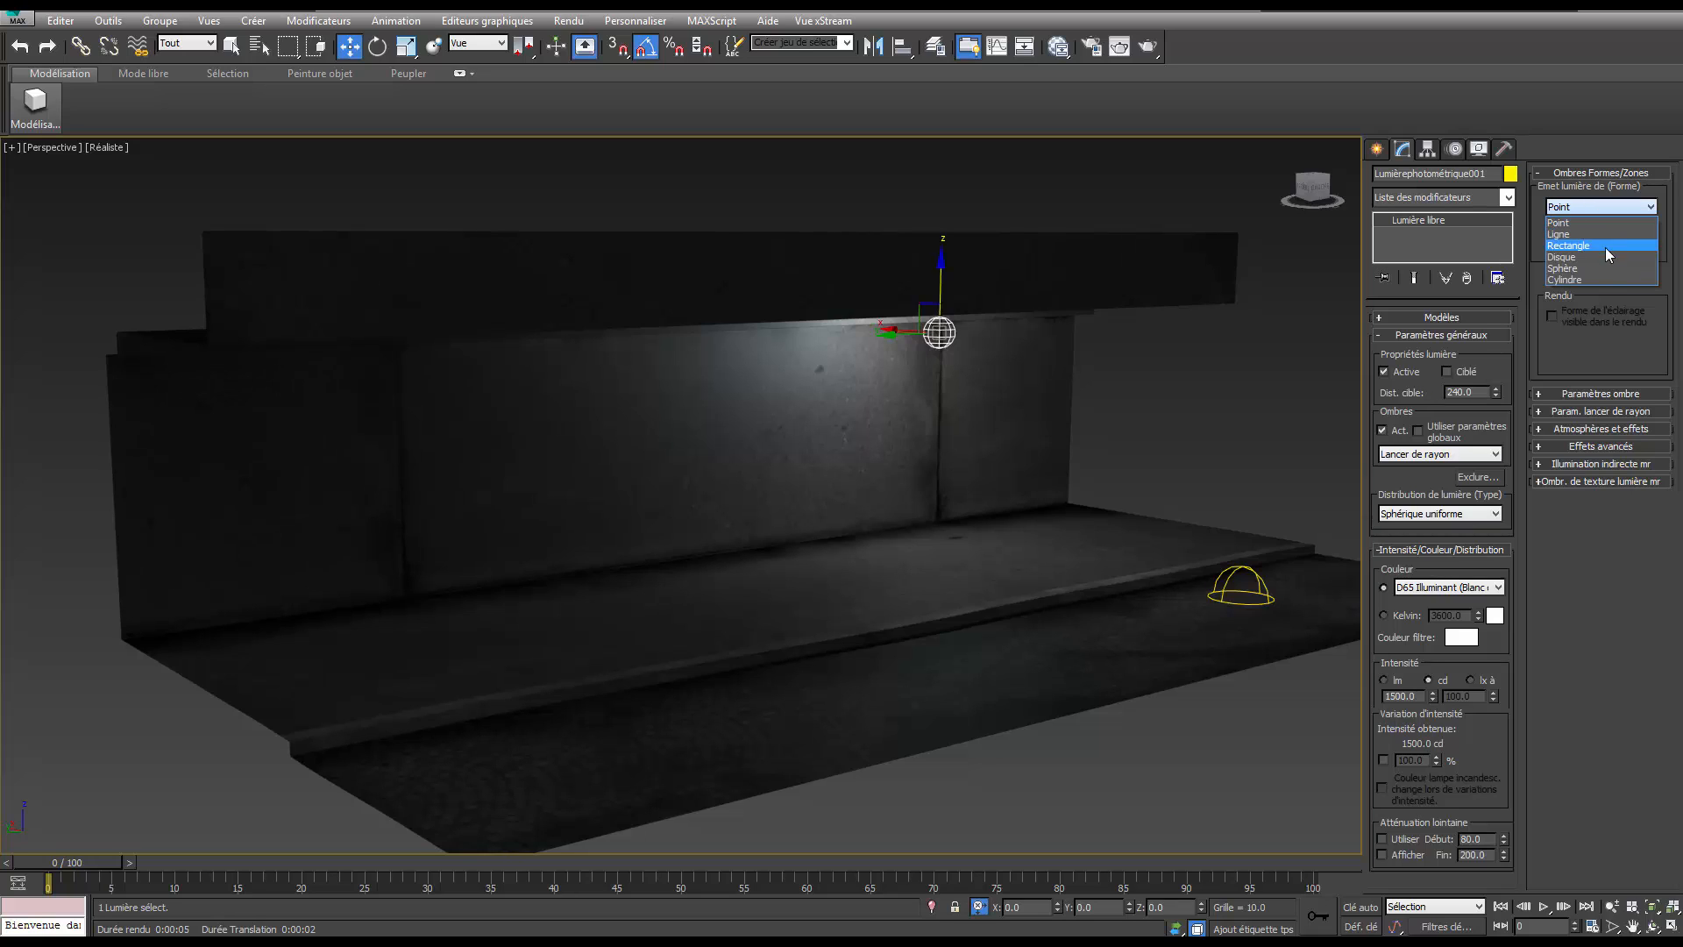
{"action": "left_click", "coordinate": [1592, 279]}
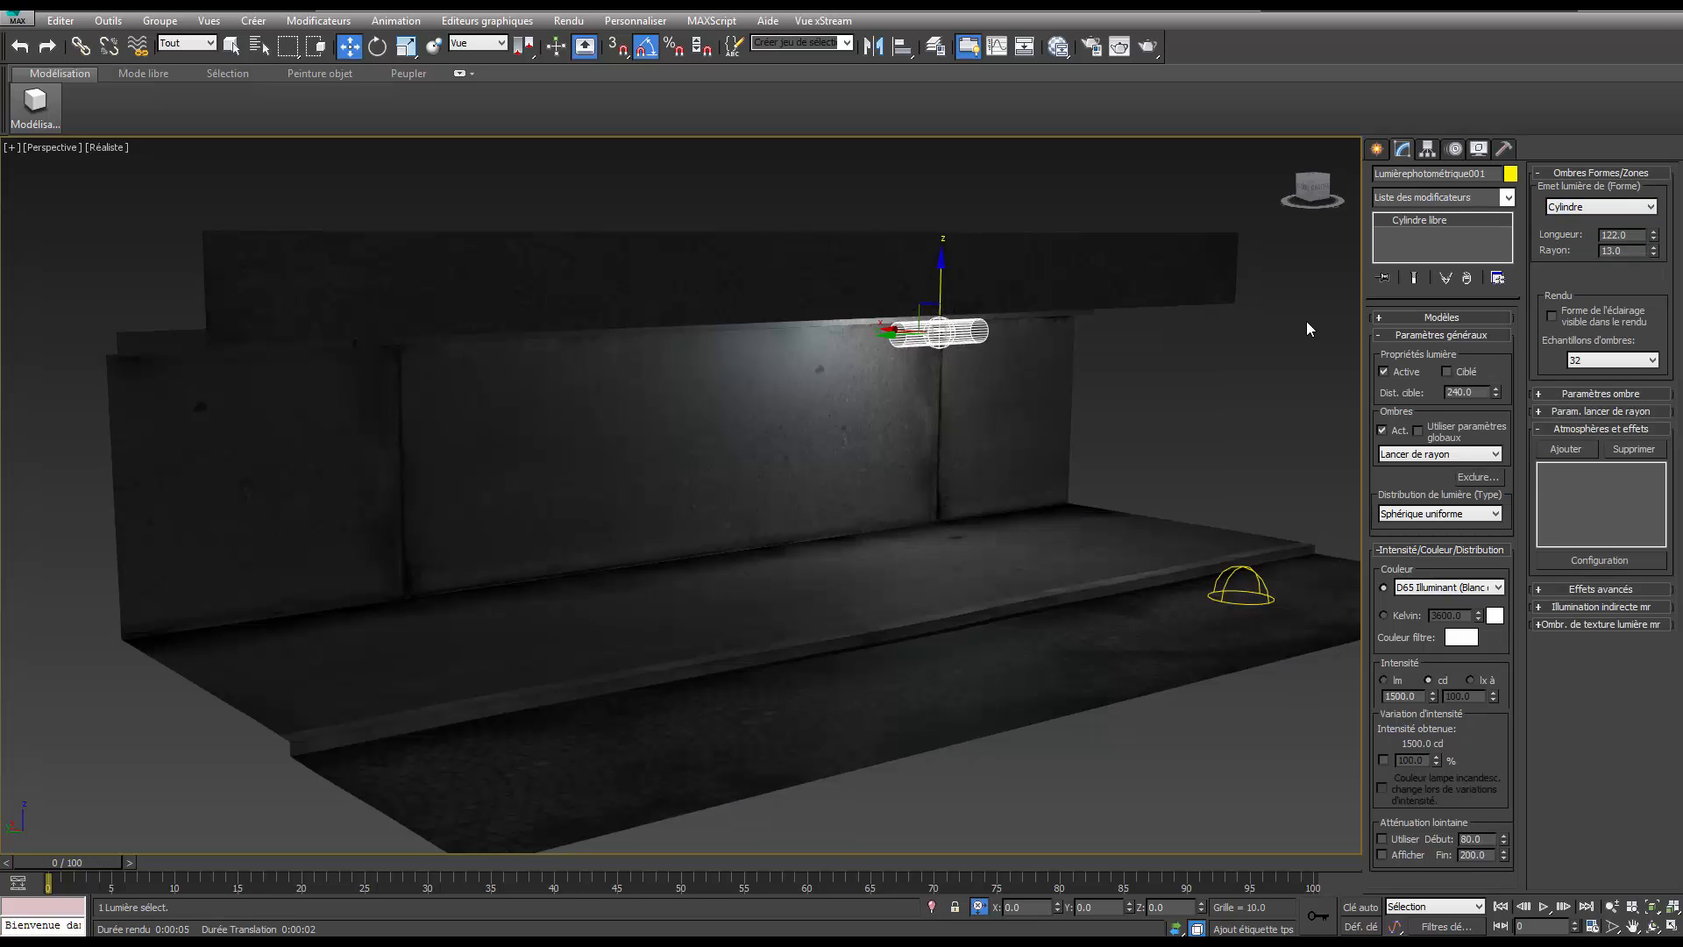
Move the cylindrical light close to the wall beneath the overhang and reduce its radius to 2.21.
{"action": "scroll", "coordinate": [959, 376], "scroll_direction": "up", "scroll_amount": 5}
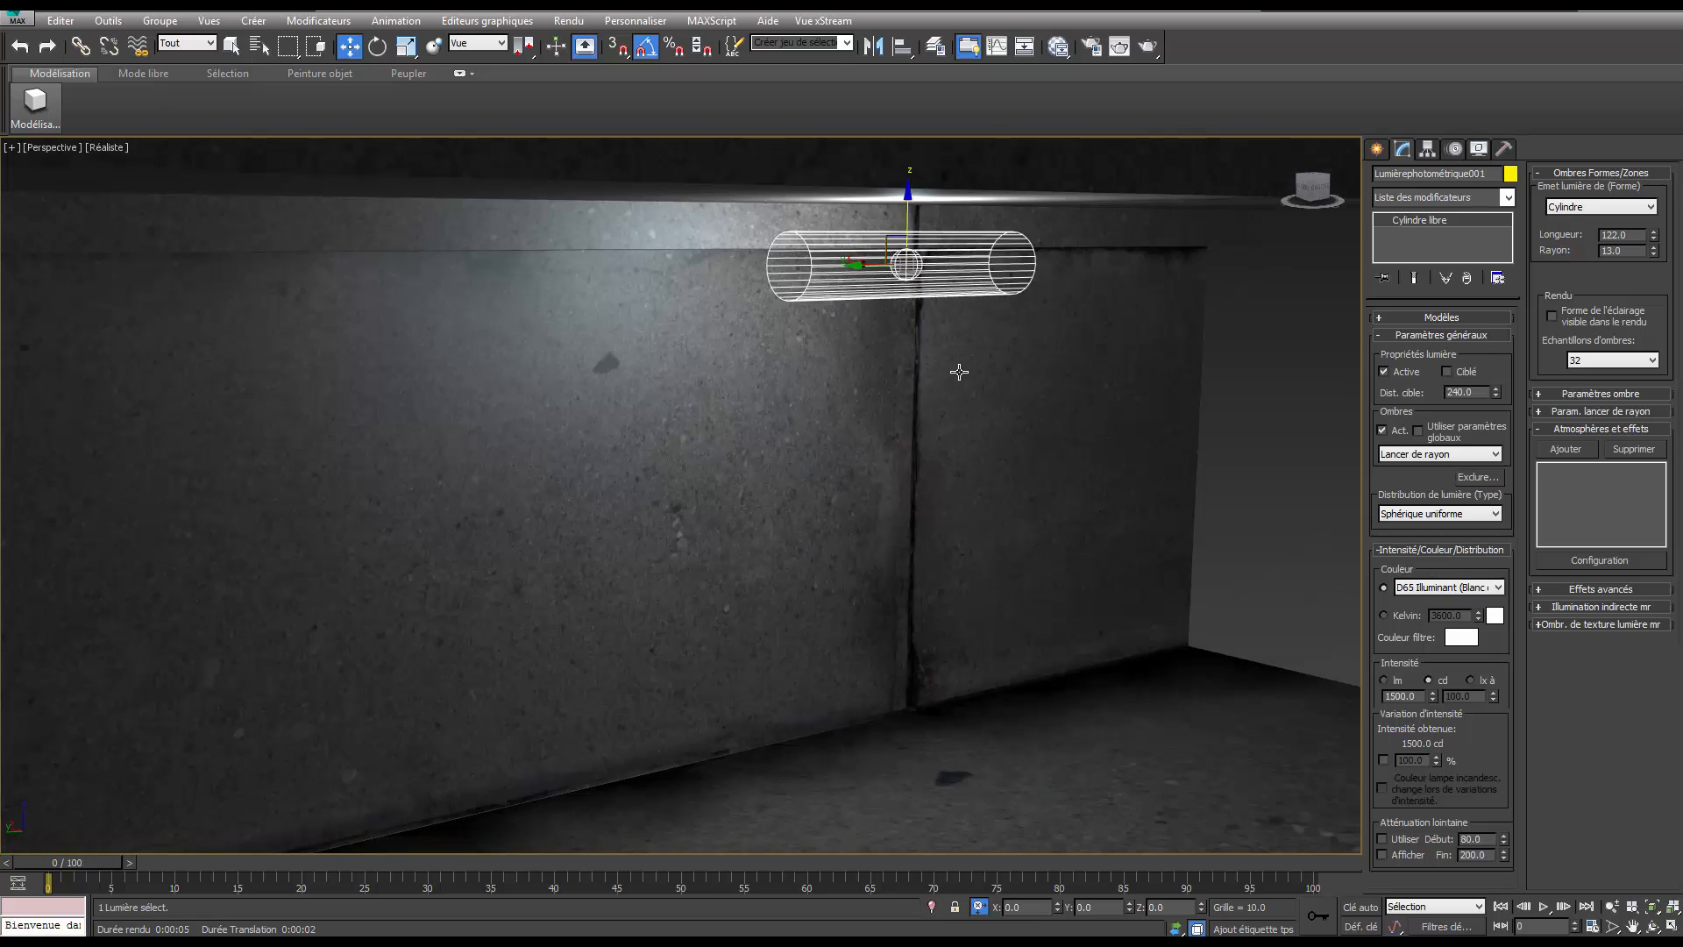
{"action": "middle_click_drag", "start_coordinate": [858, 301], "coordinate": [950, 259], "text": "alt"}
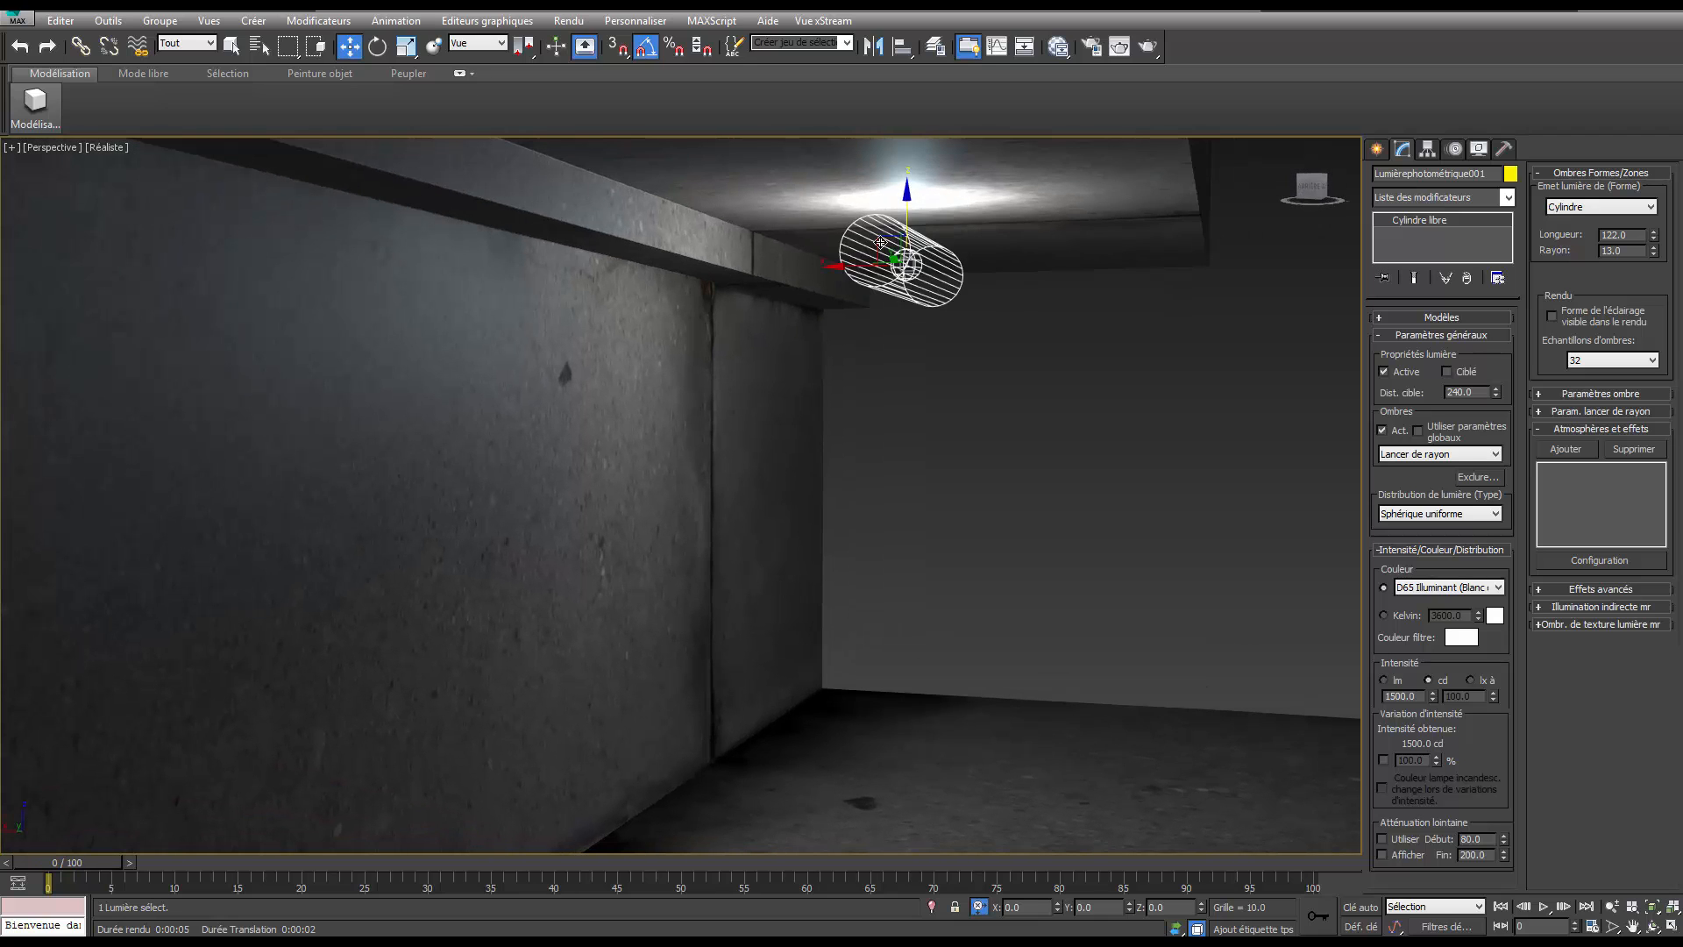
{"action": "left_click_drag", "start_coordinate": [880, 242], "coordinate": [683, 286]}
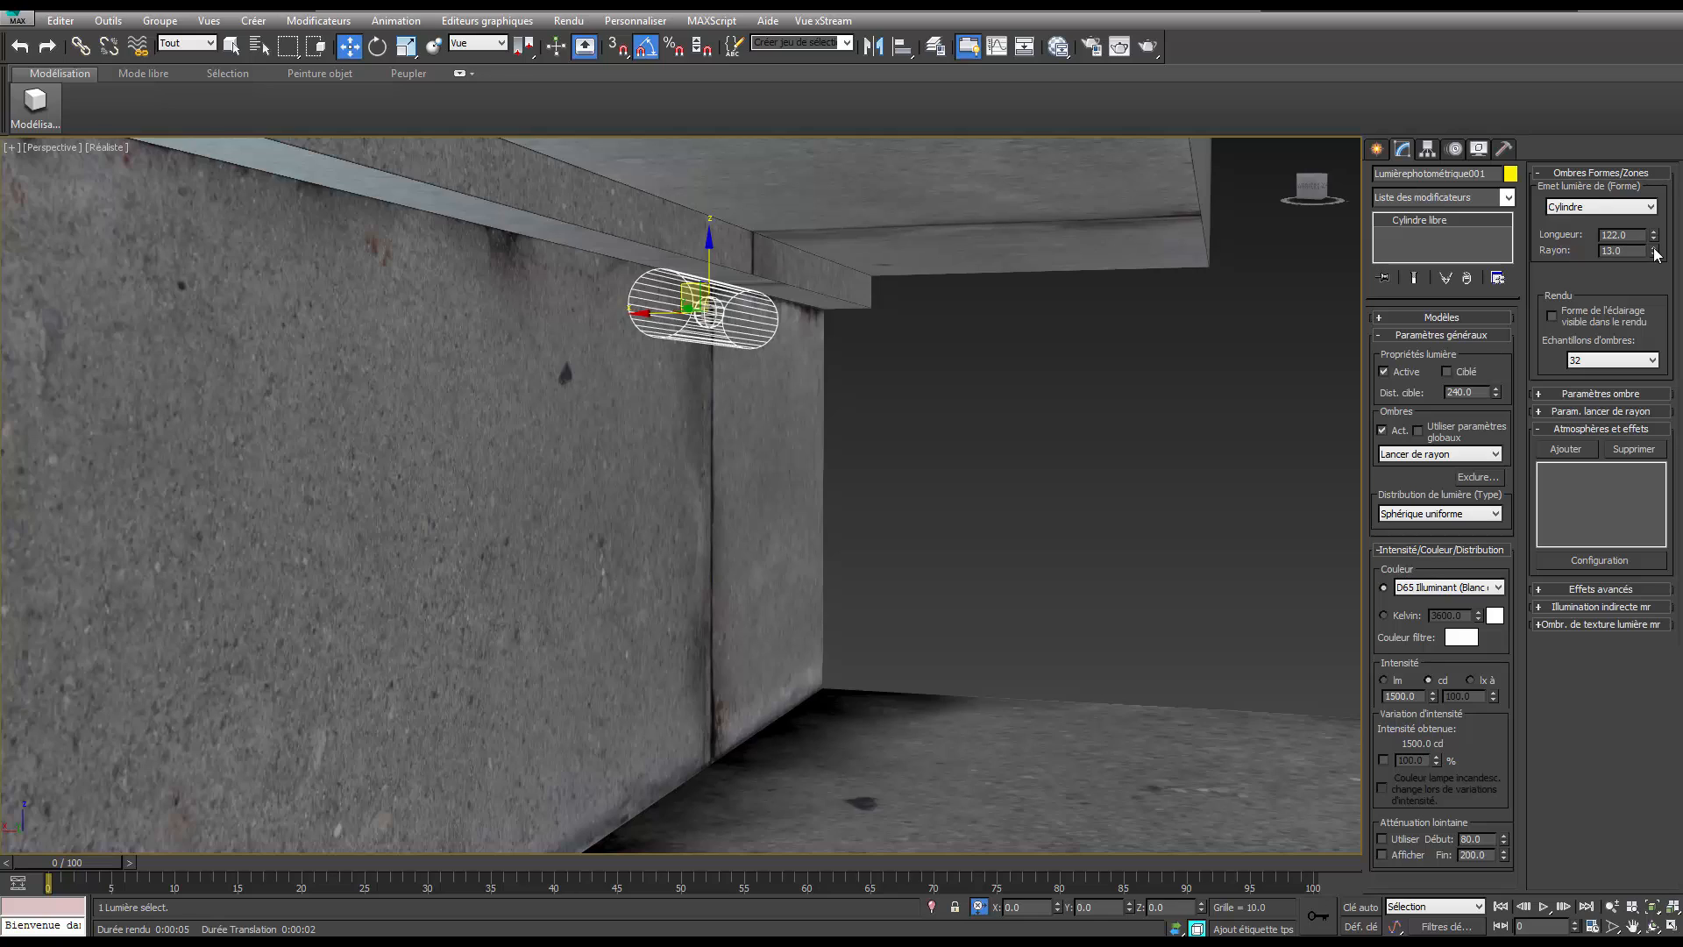
{"action": "left_click_drag", "start_coordinate": [1654, 253], "coordinate": [1630, 321]}
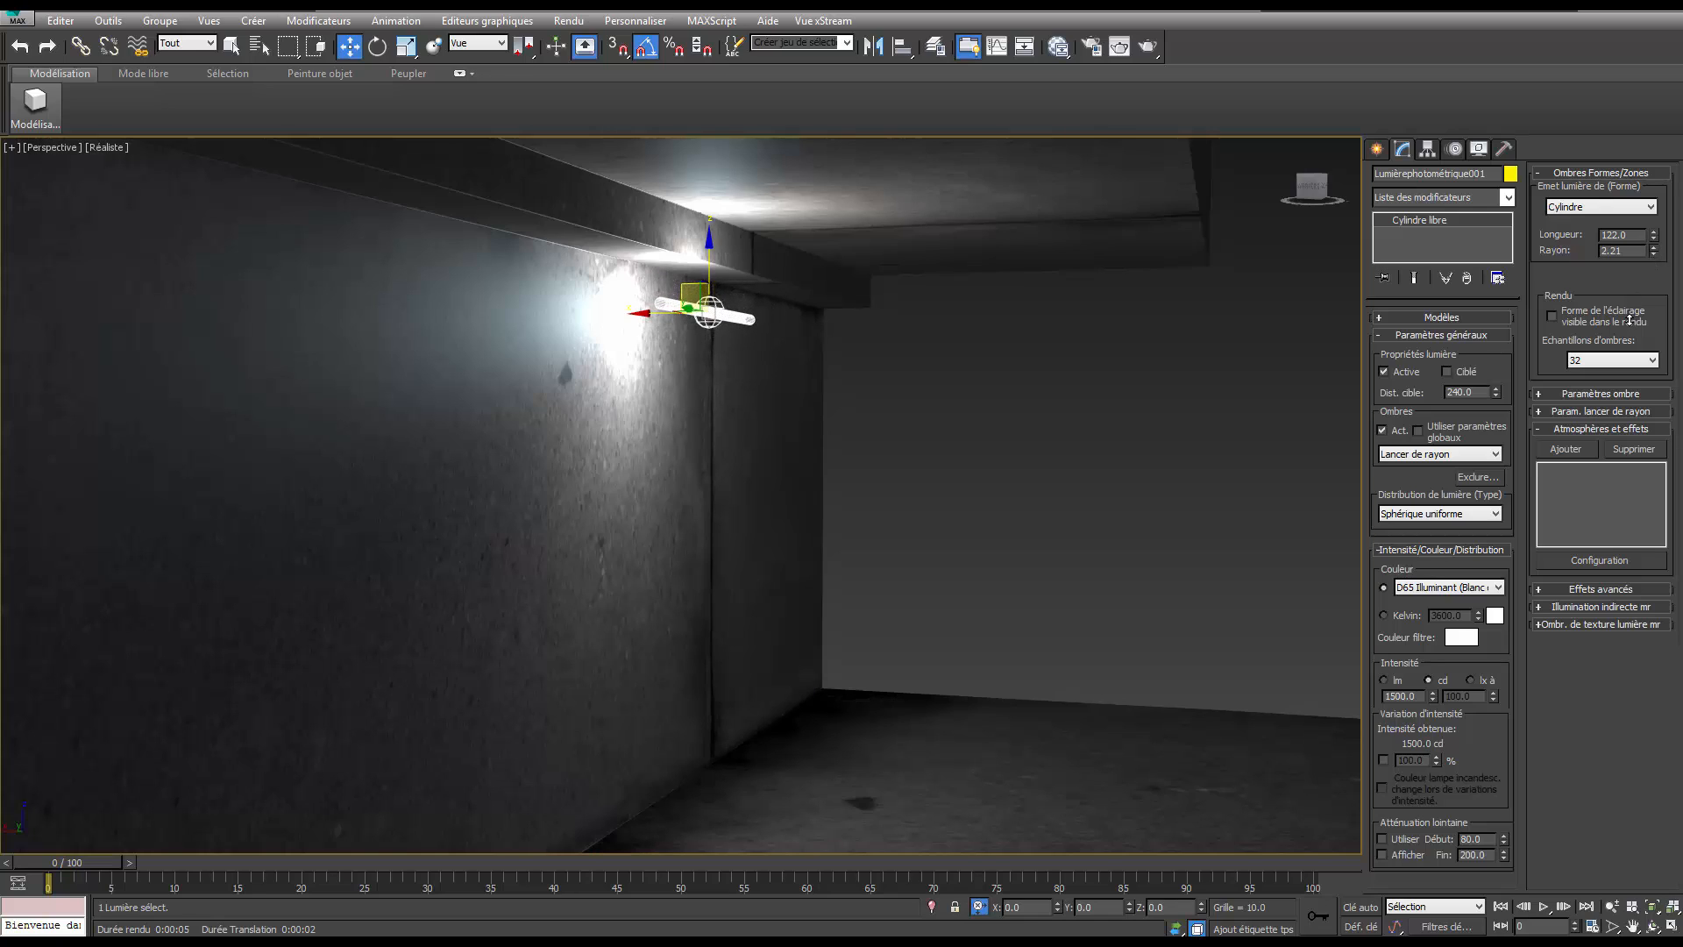
Raise the cylindrical light to just beneath the overhang and test-render the wall with the light's shape visible in the render.
{"action": "left_click_drag", "start_coordinate": [710, 261], "coordinate": [713, 233]}
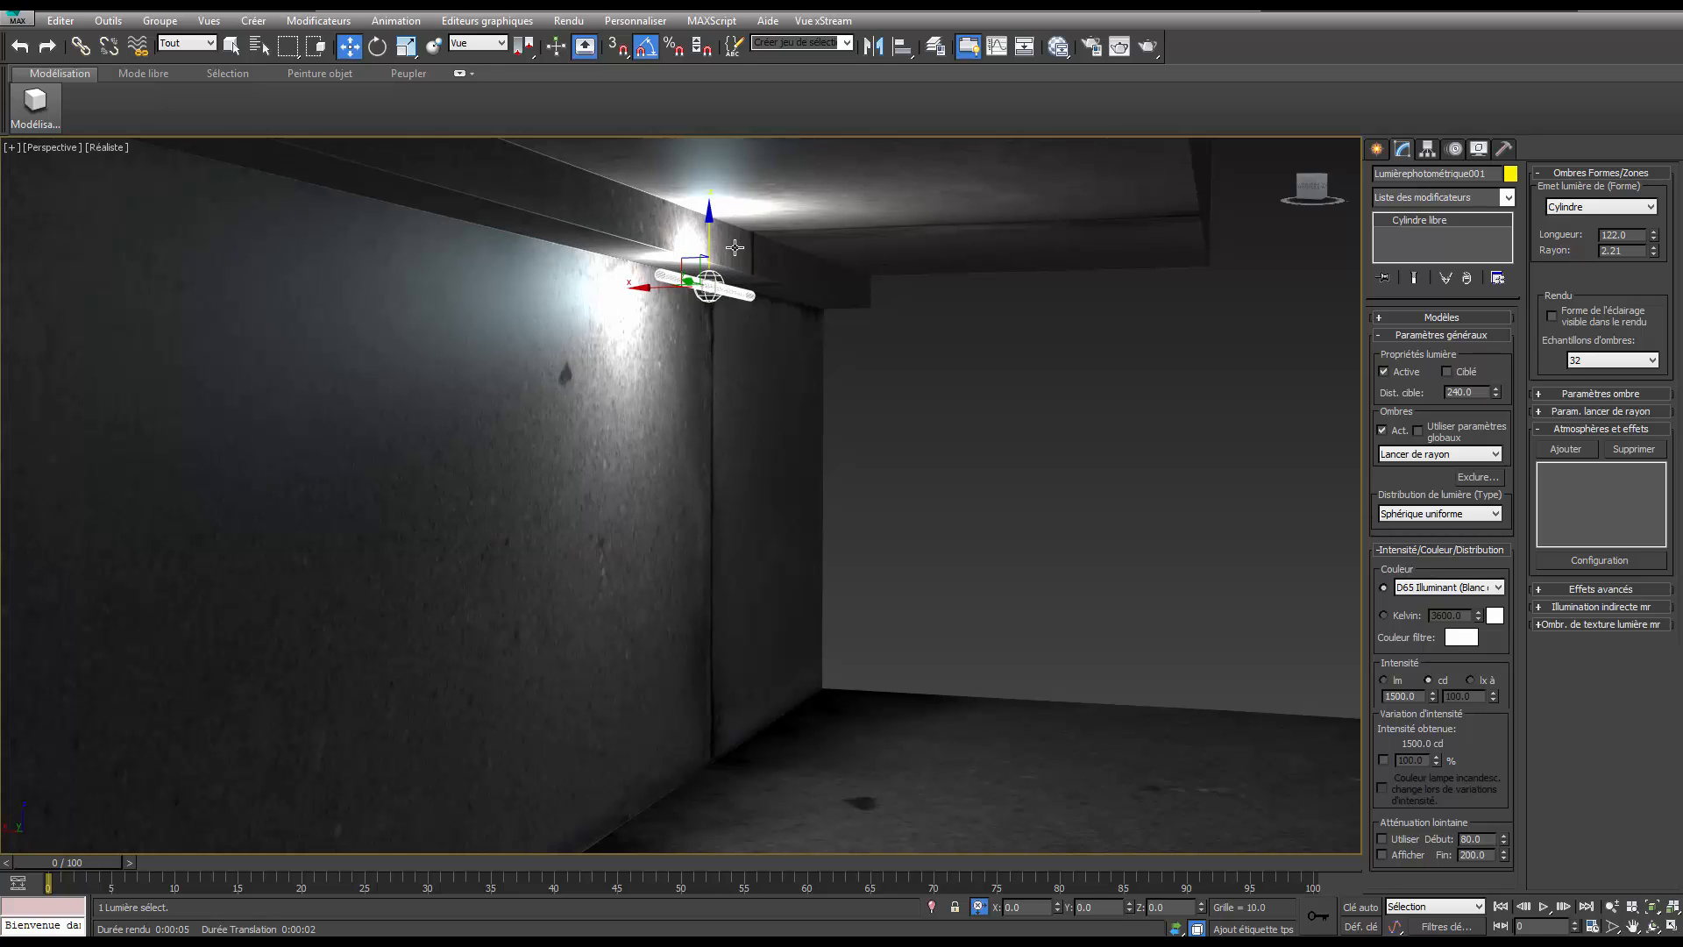
{"action": "mouse_move", "coordinate": [735, 248]}
{"action": "middle_mouse_down", "text": "alt"}
{"action": "mouse_move", "coordinate": [775, 251]}
{"action": "mouse_move", "coordinate": [758, 254]}
{"action": "middle_mouse_up", "text": "alt"}
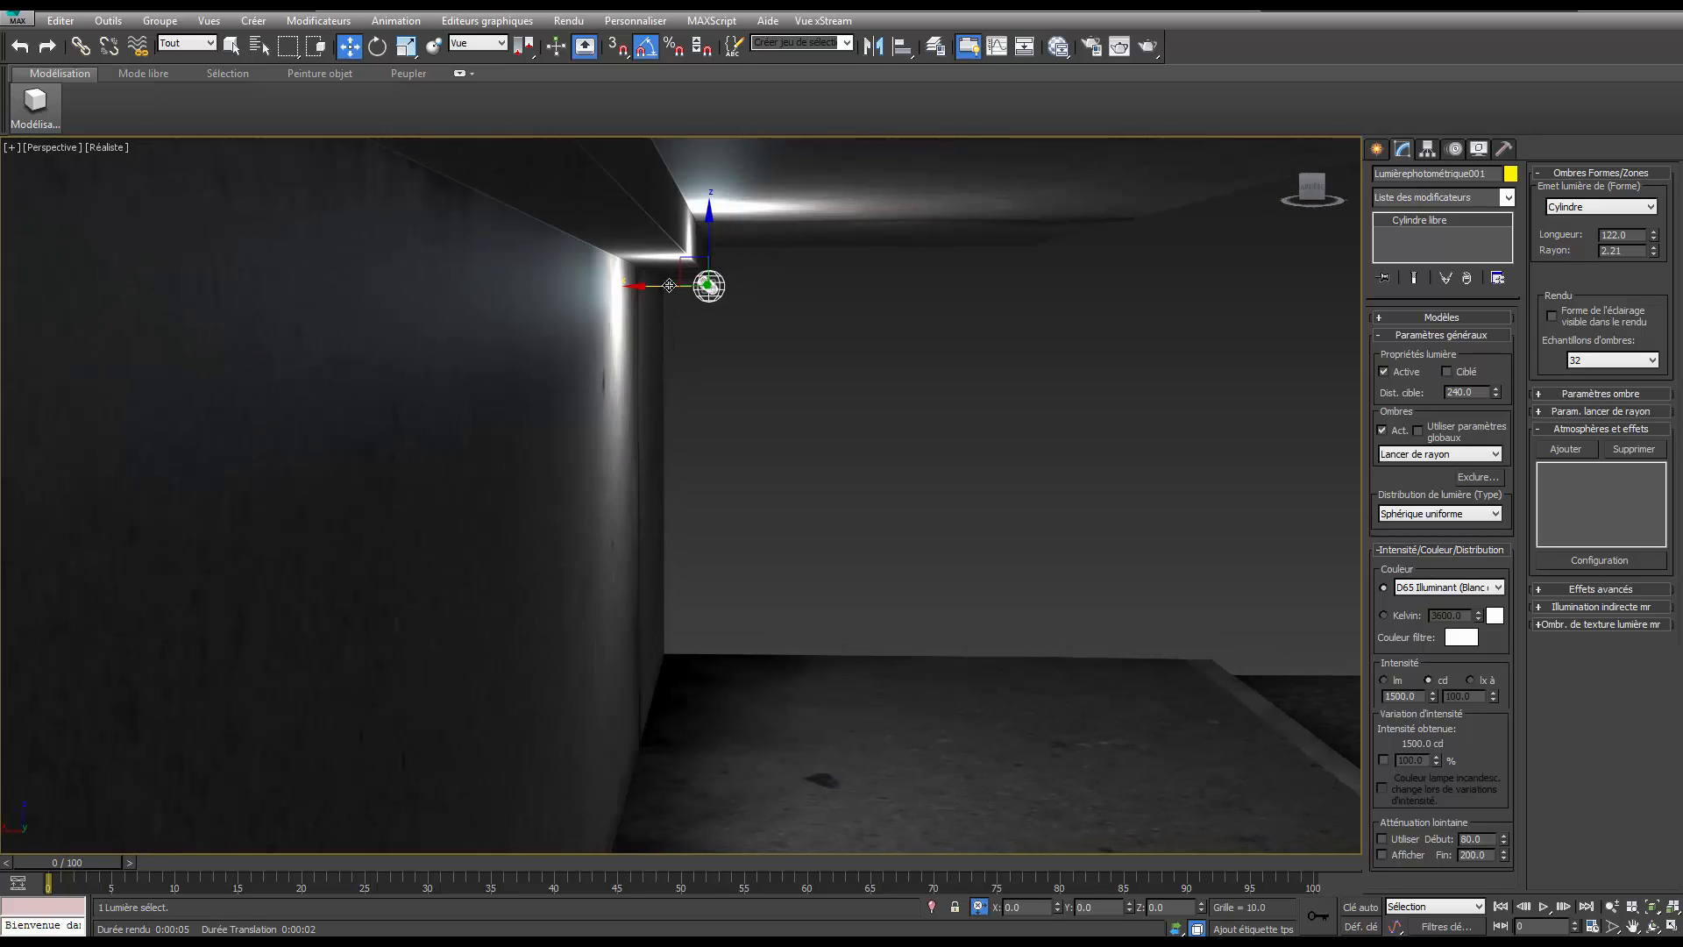
{"action": "middle_click_drag", "start_coordinate": [669, 285], "coordinate": [1112, 383], "text": "alt"}
{"action": "scroll", "coordinate": [780, 279], "scroll_direction": "down", "scroll_amount": 5}
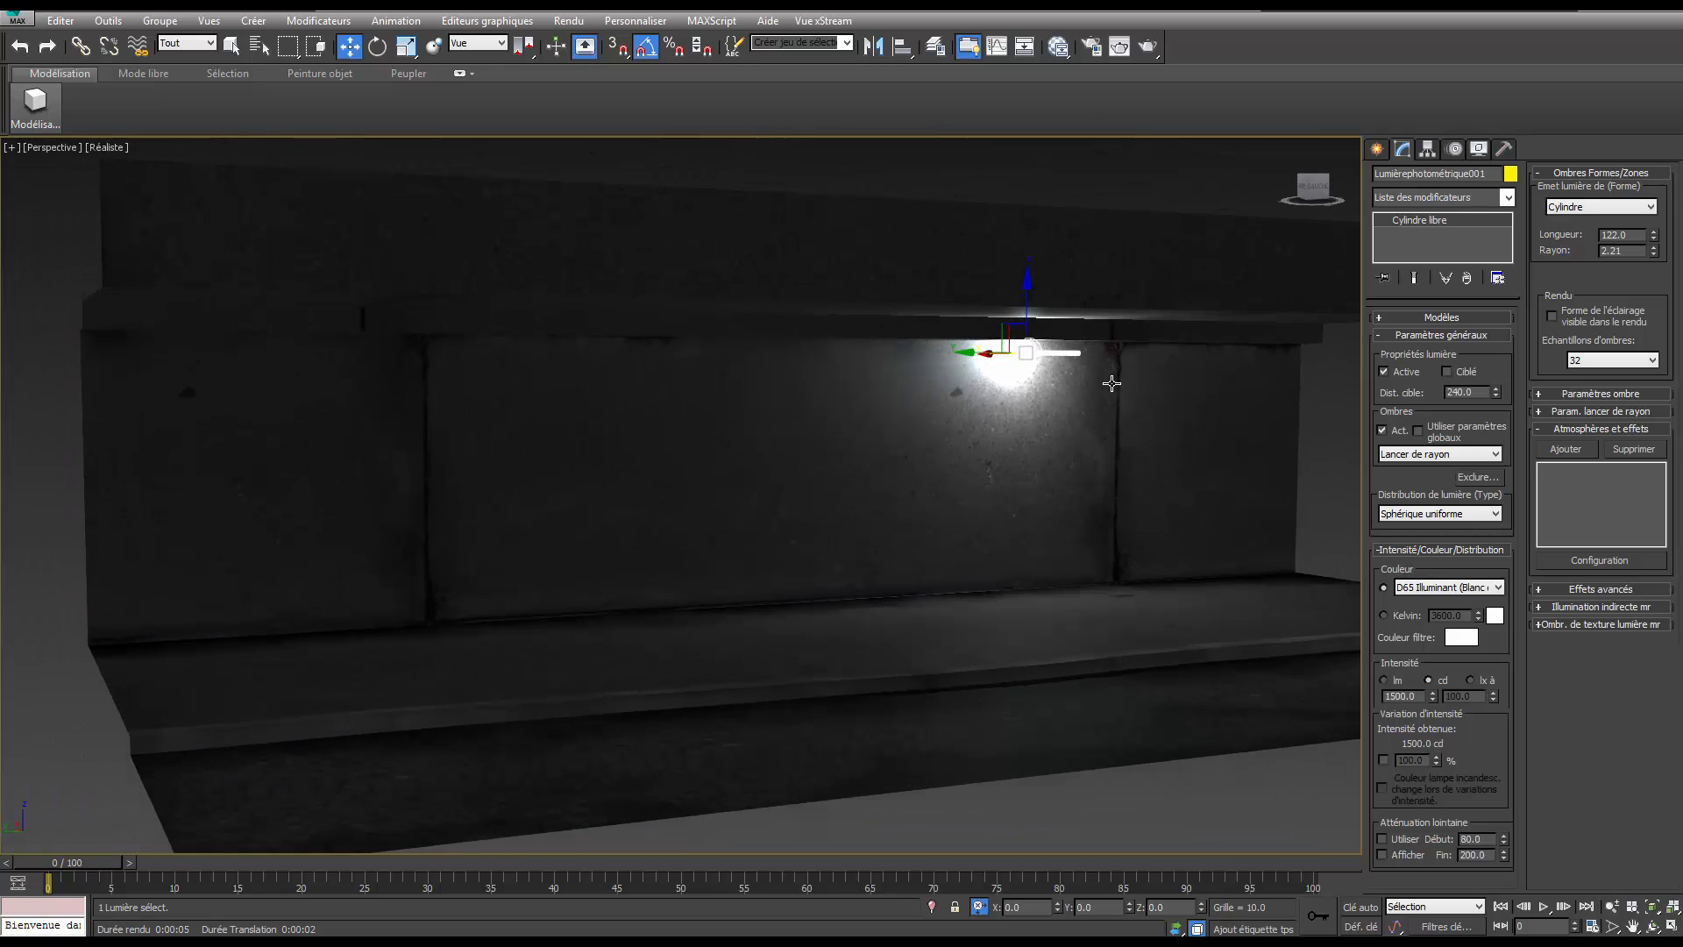
{"action": "left_click", "coordinate": [1120, 46]}
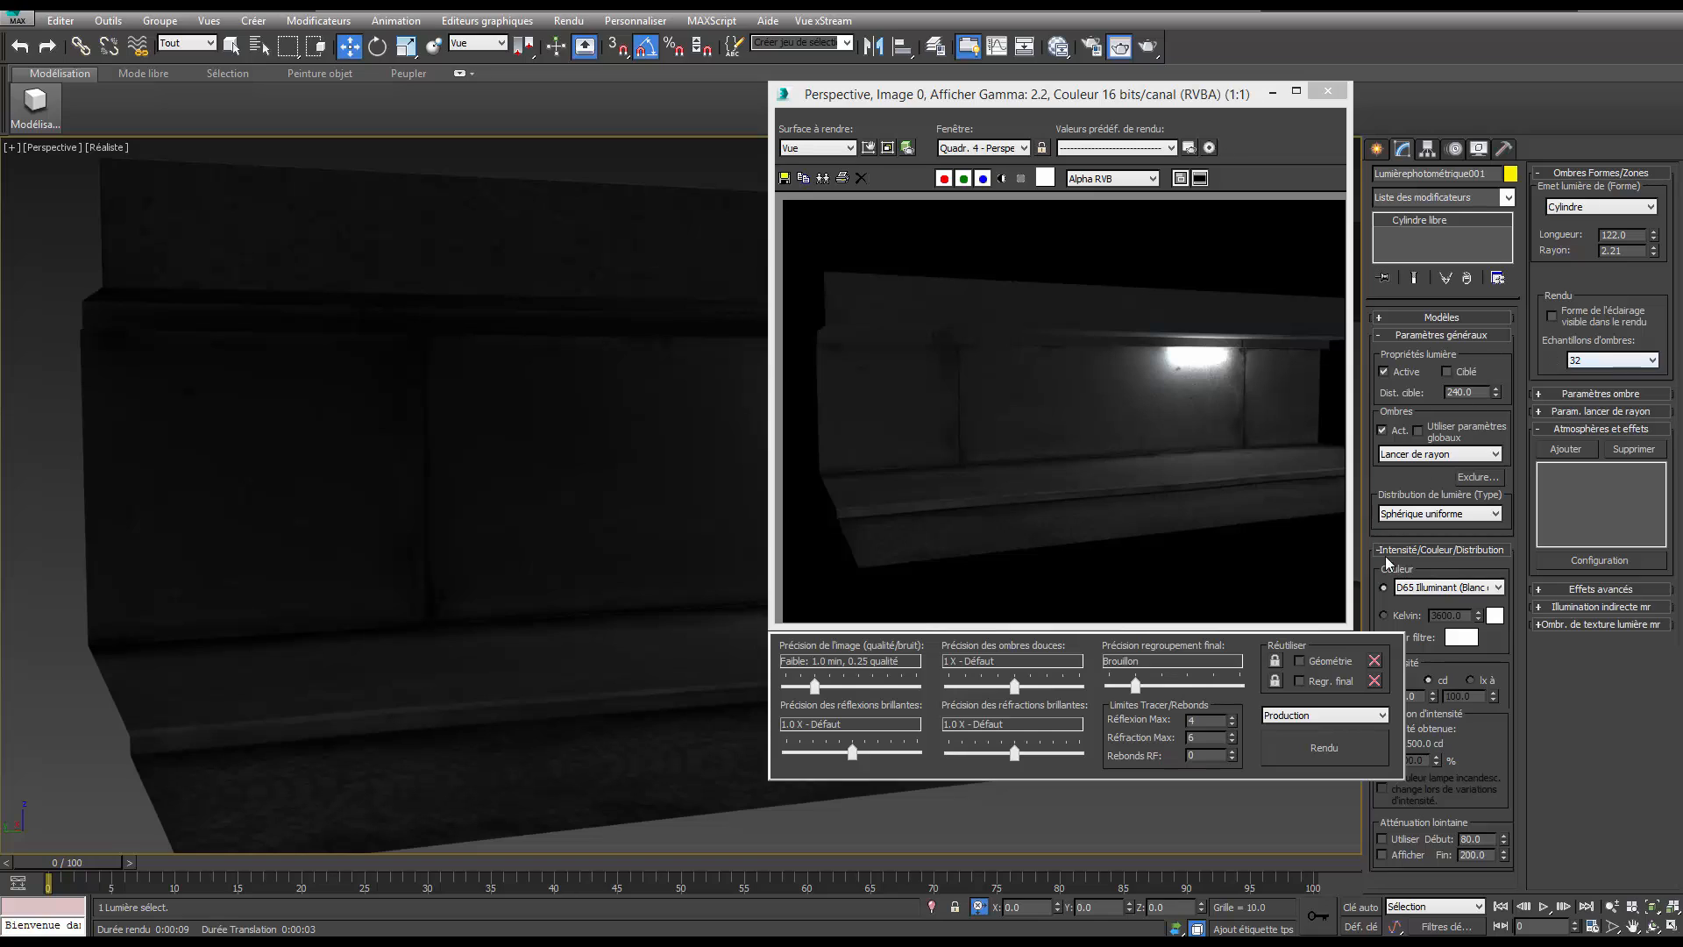
Change the light's emitting shape to Sphère, reduce its shadow samples to 8, and test-render the perspective view.
{"action": "left_click", "coordinate": [1592, 207]}
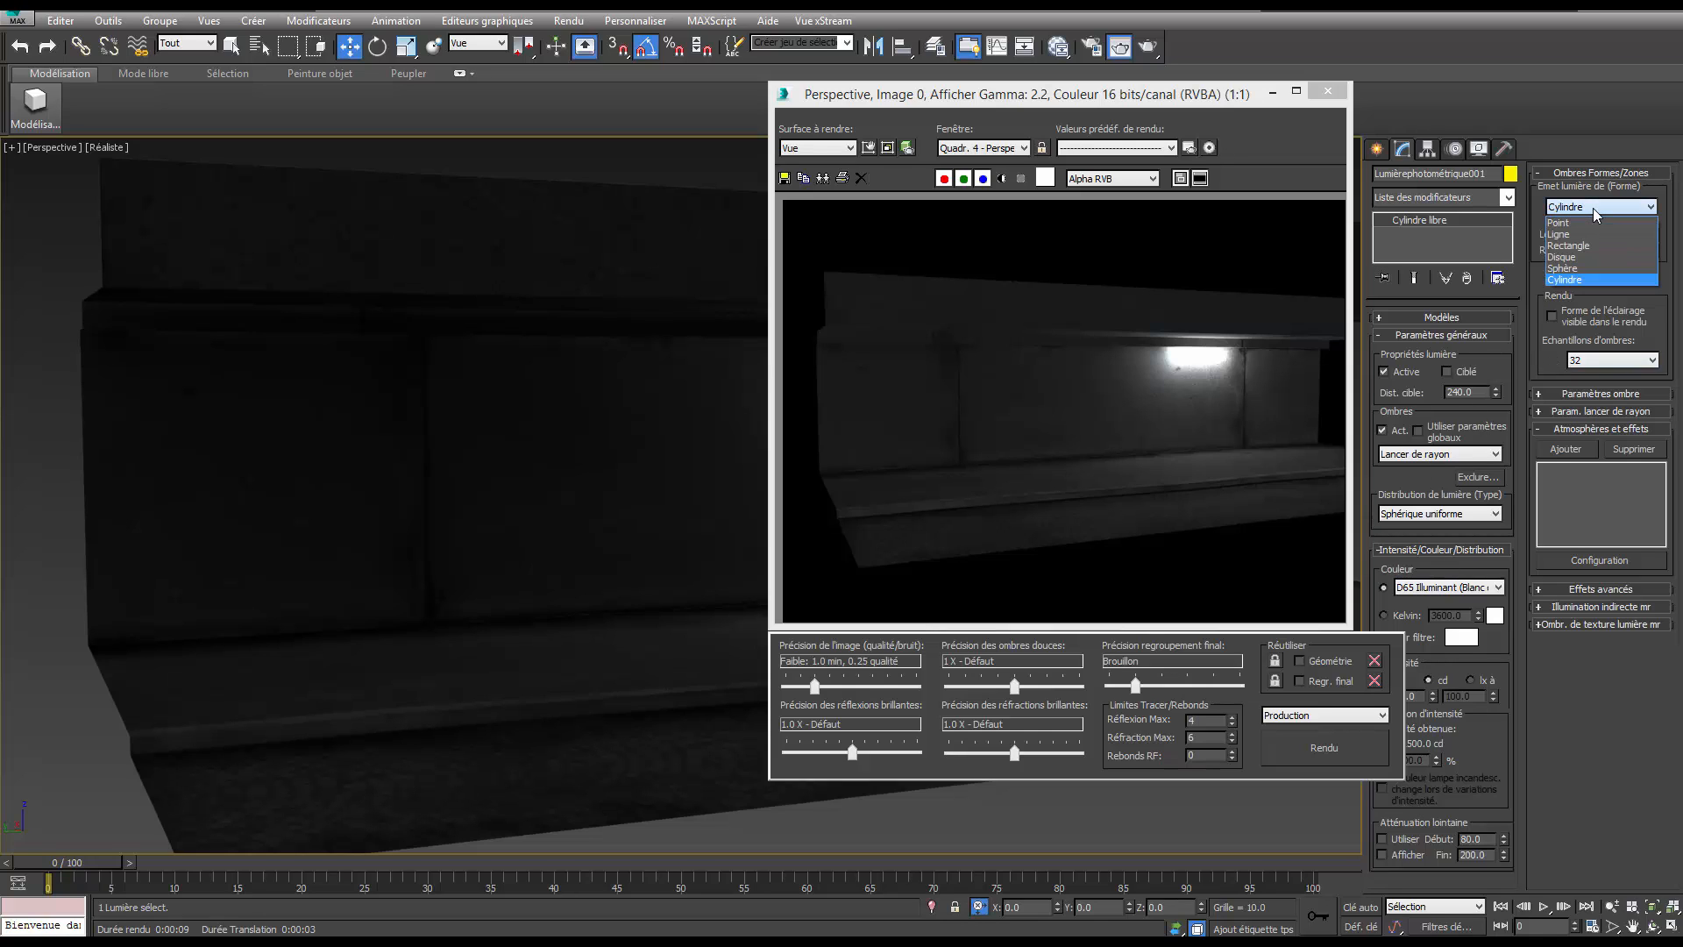
{"action": "left_click", "coordinate": [1581, 267]}
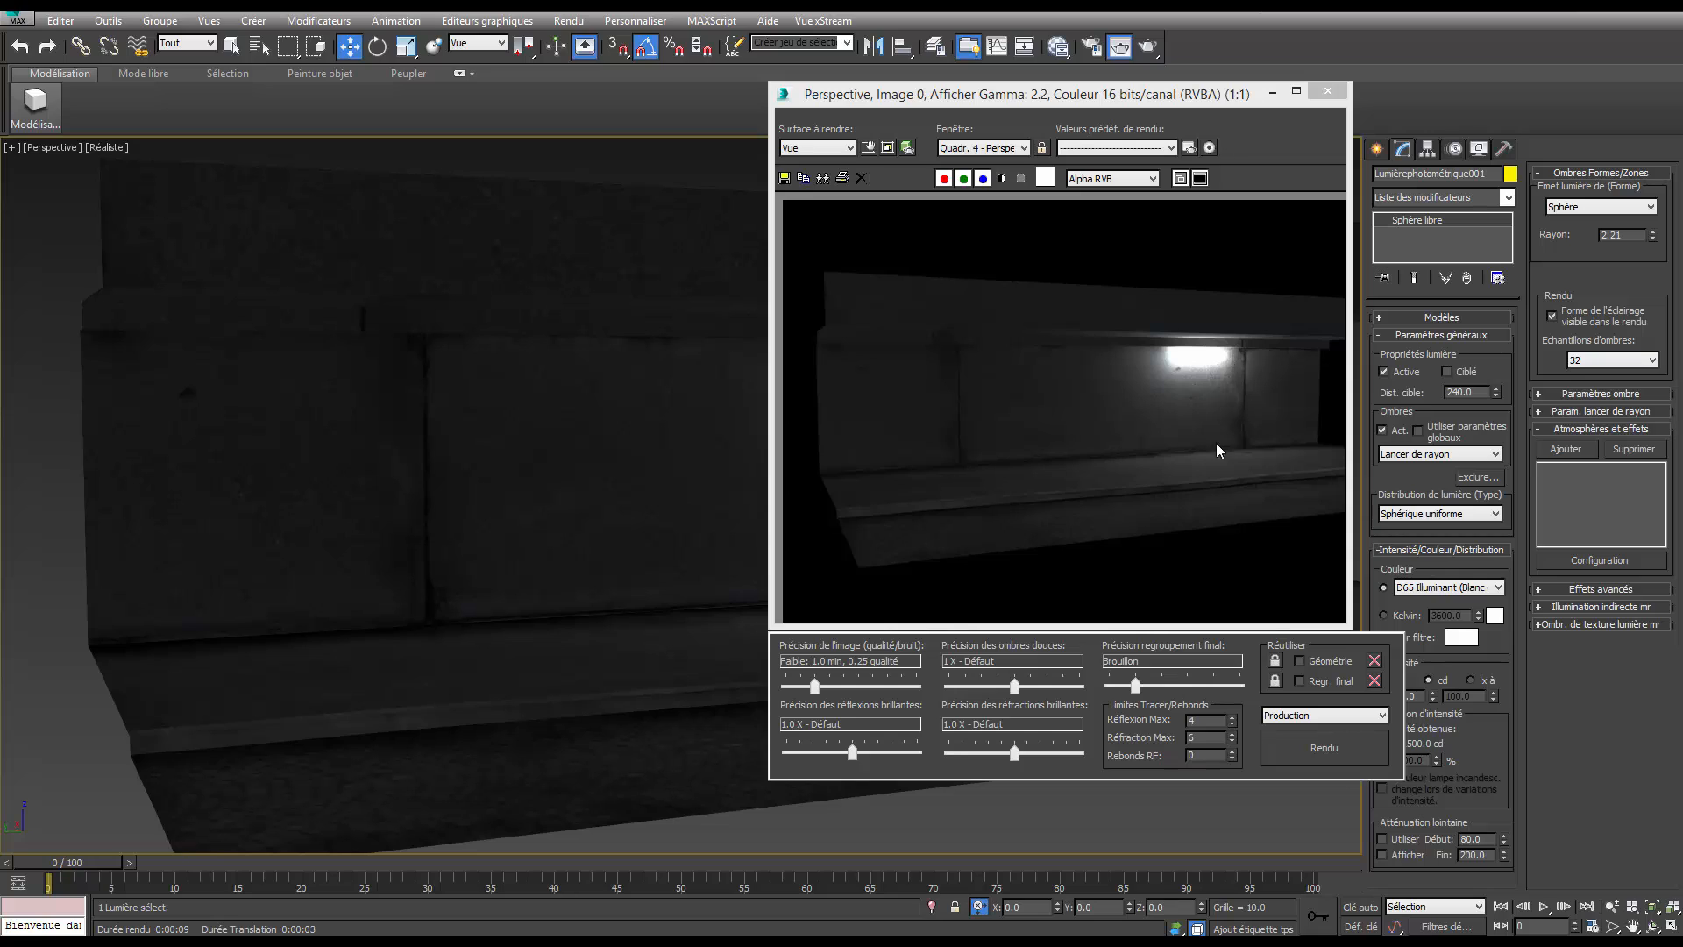
{"action": "left_click", "coordinate": [1601, 361]}
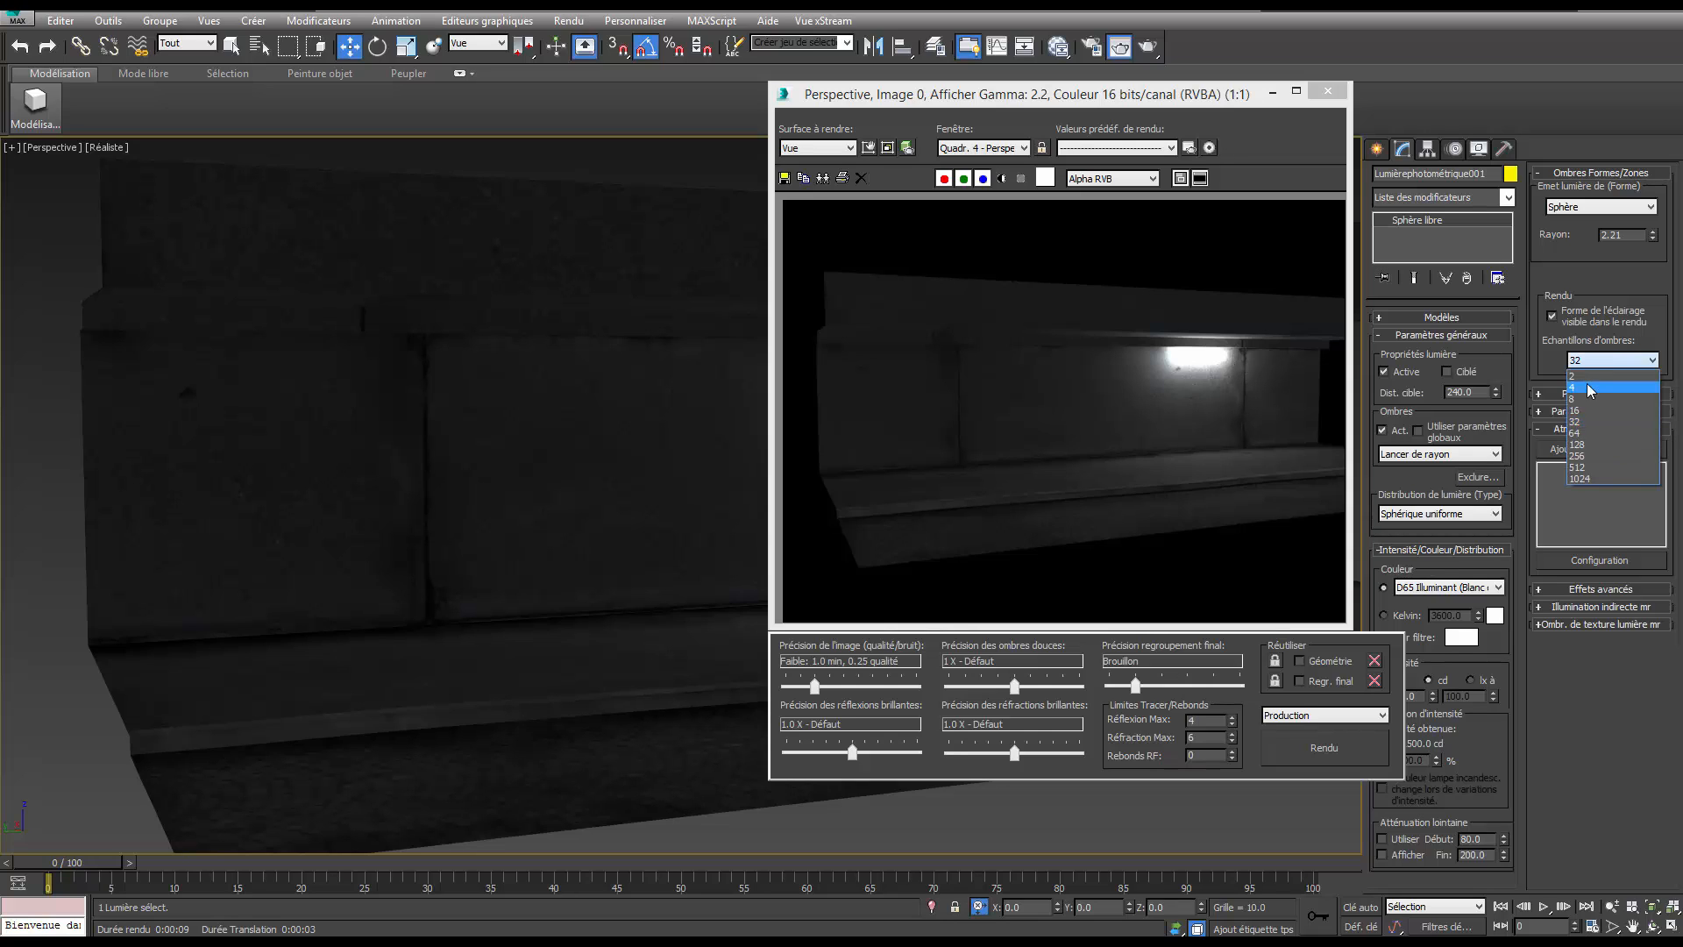
{"action": "left_click", "coordinate": [1592, 398]}
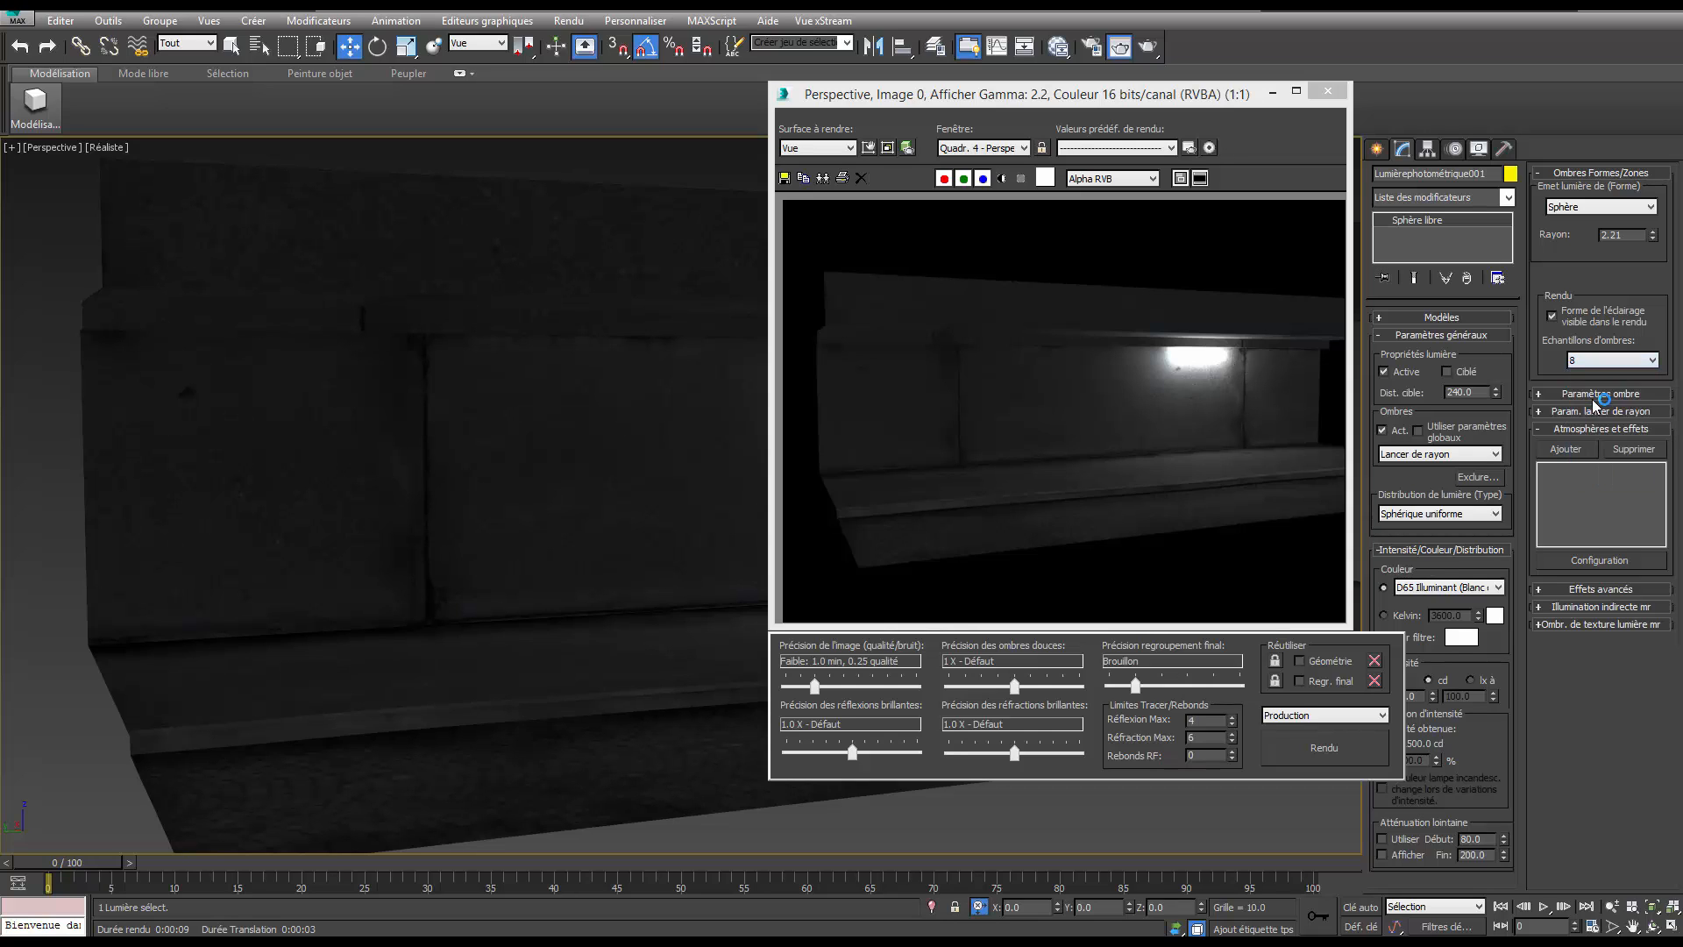
{"action": "left_click", "coordinate": [1149, 46]}
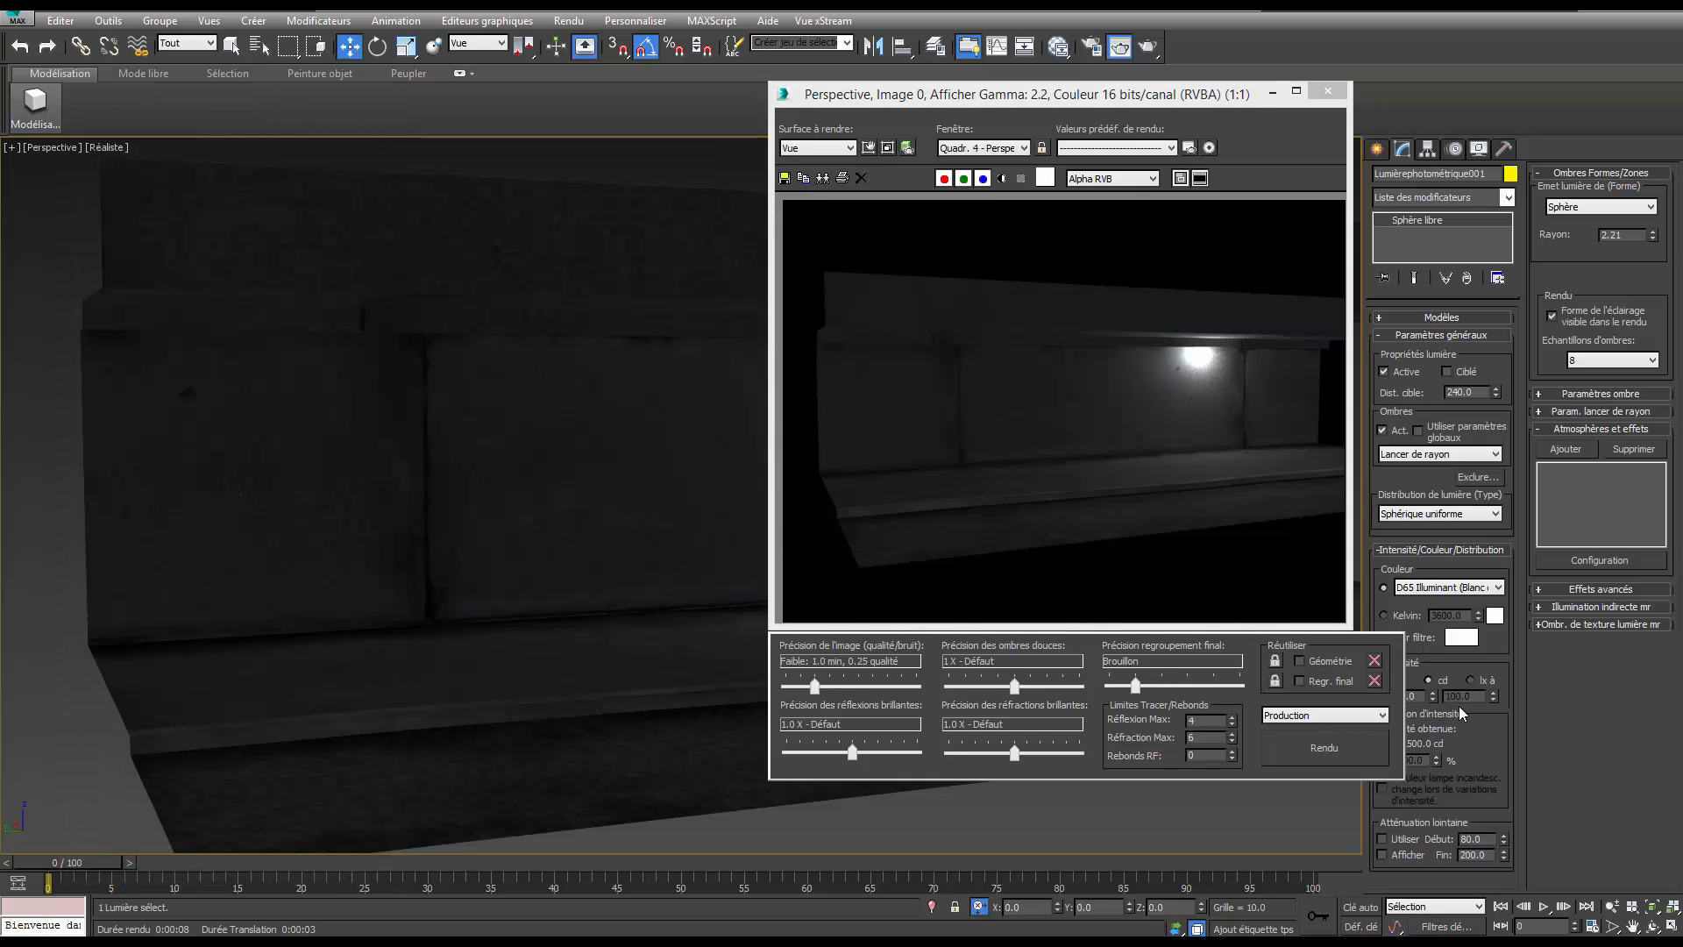
Enable percentage dimming on the spherical light, set its intensity to 30%, and render the view again.
{"action": "left_click_drag", "start_coordinate": [1249, 98], "coordinate": [1172, 88]}
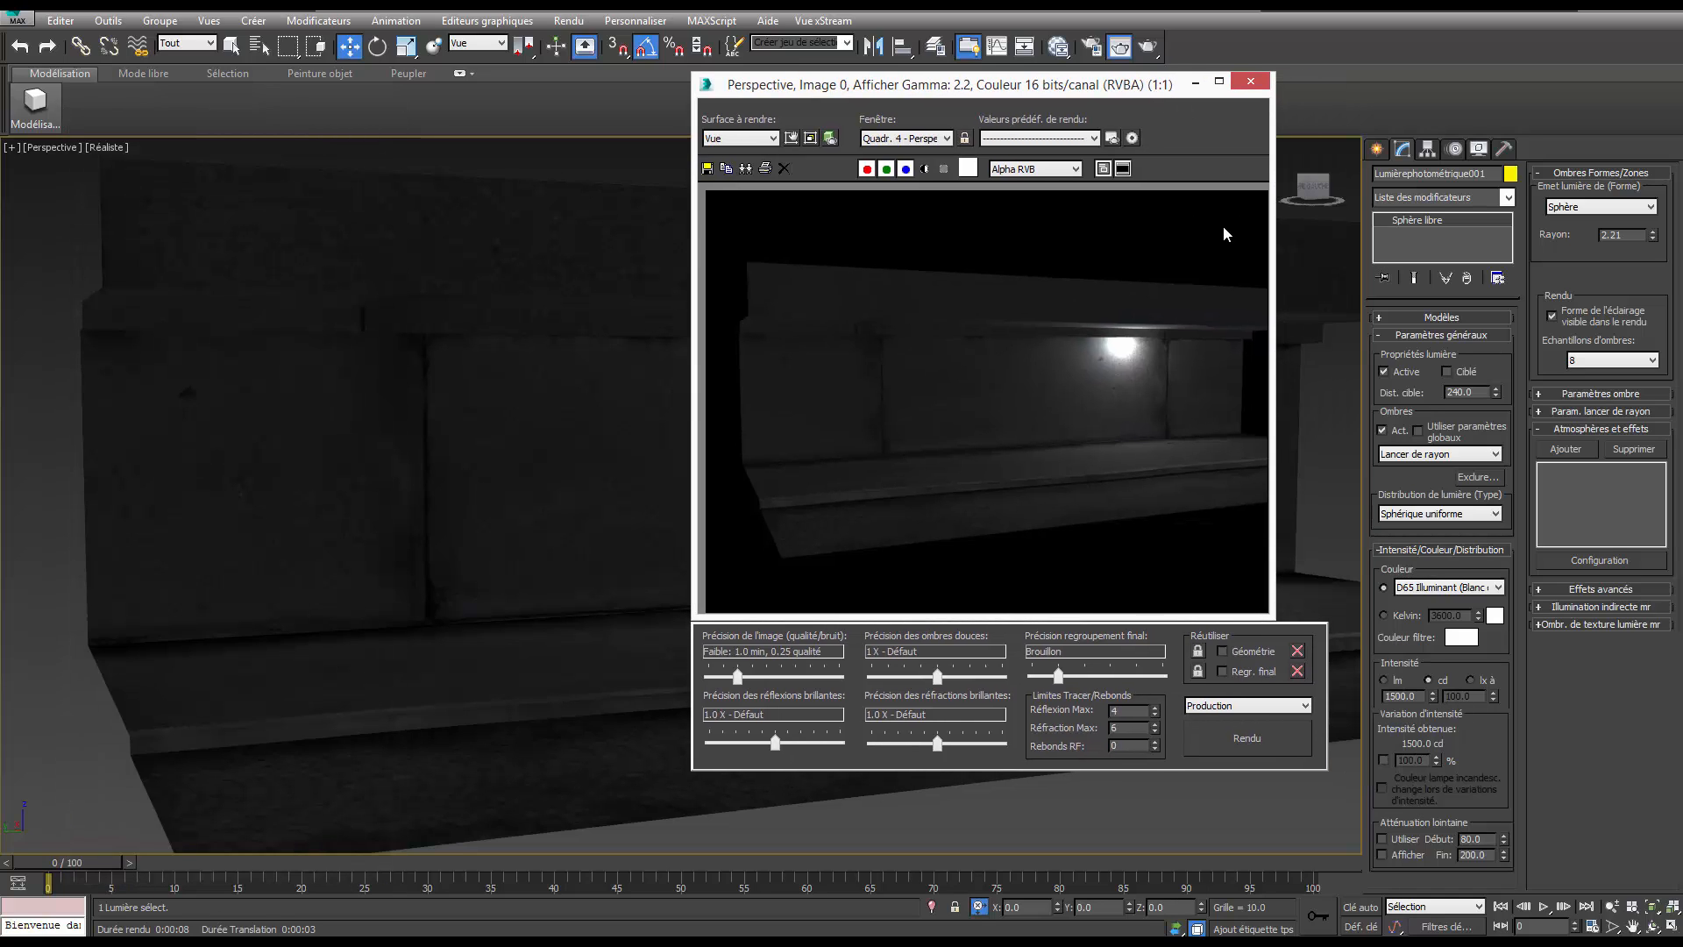
{"action": "left_click", "coordinate": [1383, 760]}
{"action": "left_click_drag", "start_coordinate": [1438, 762], "coordinate": [1450, 803]}
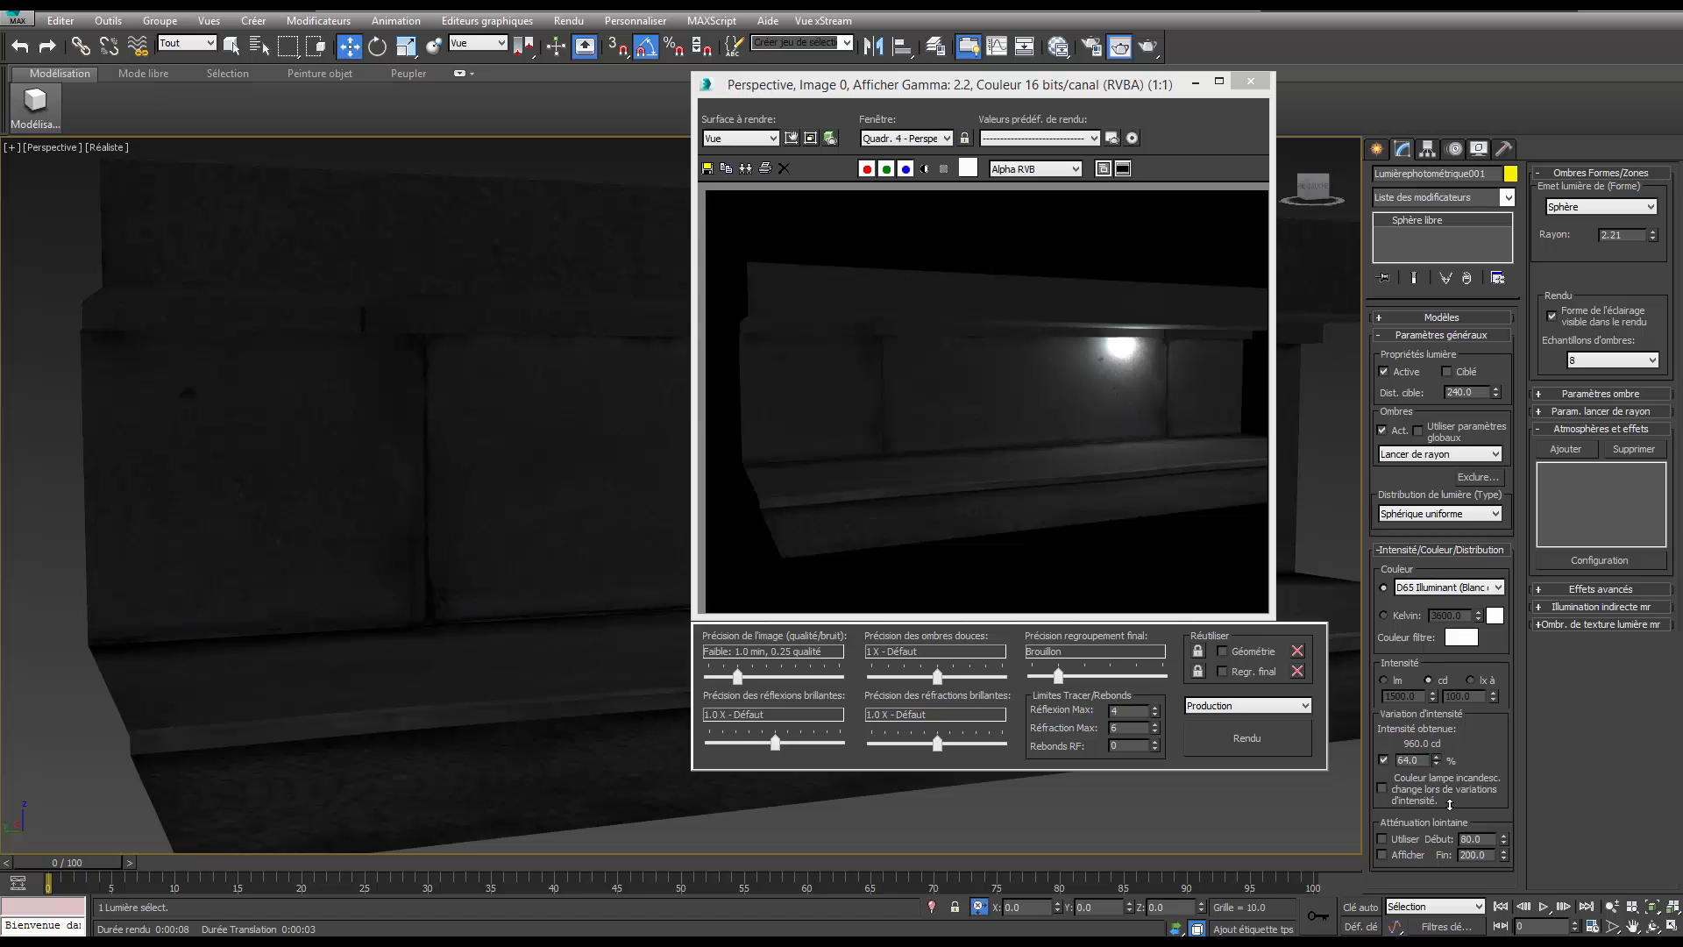
{"action": "left_click", "coordinate": [1147, 46]}
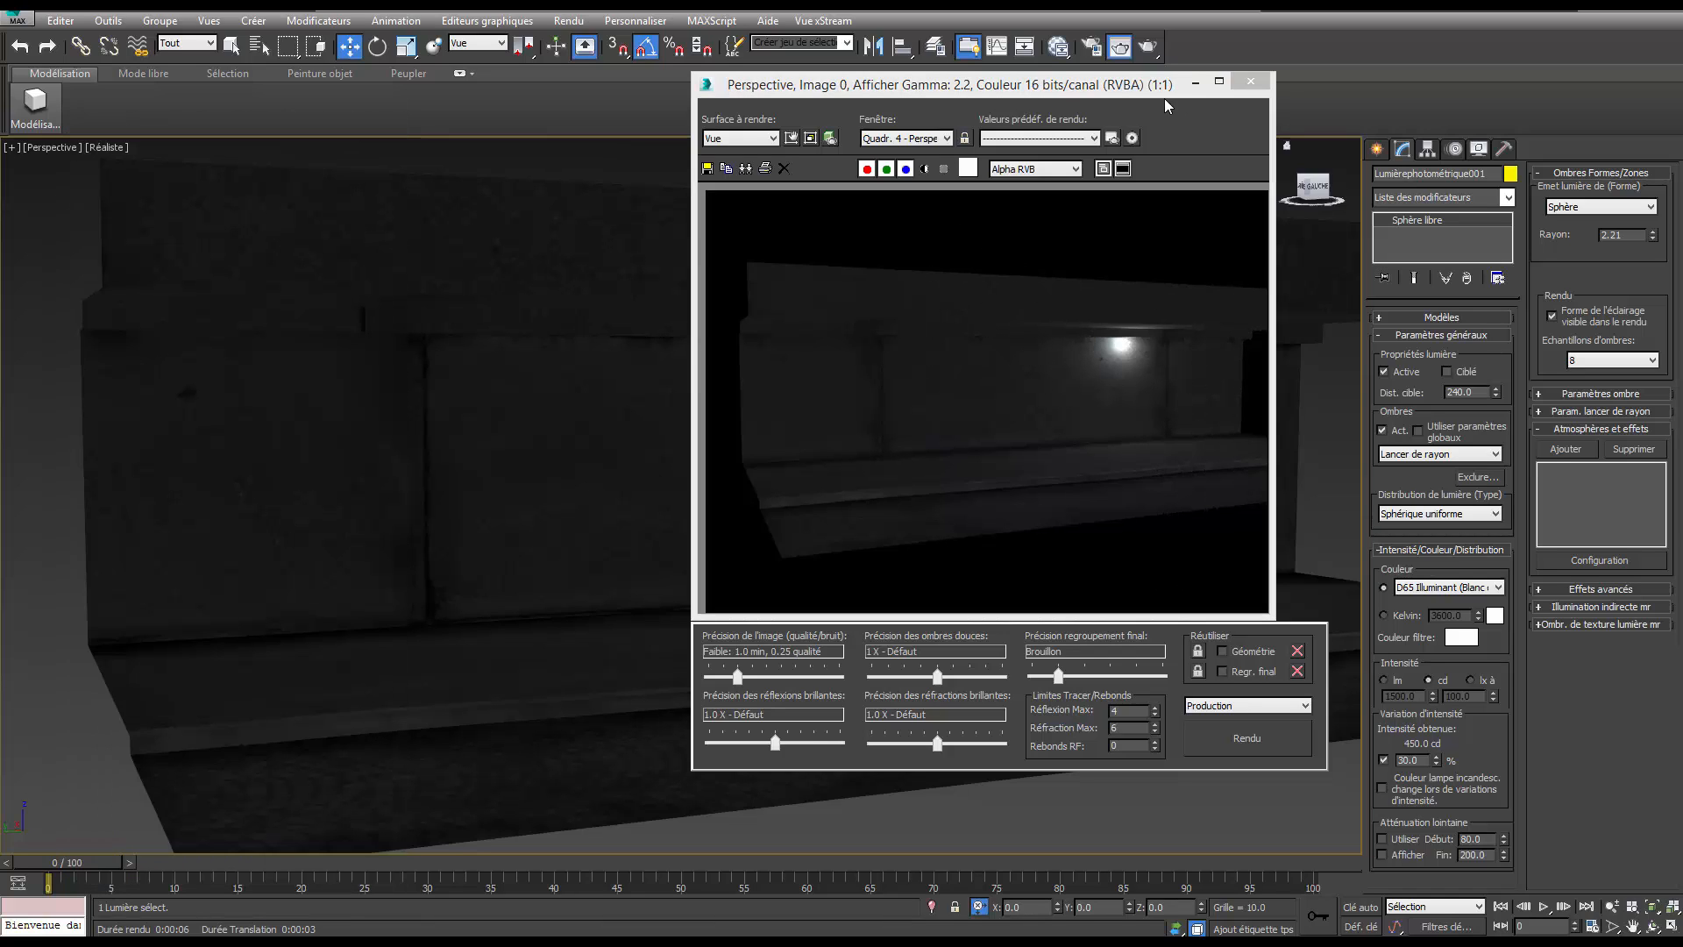
Turn off the Ciel001 skylight and test-render the wall lit only by the spherical light.
{"action": "left_click_drag", "start_coordinate": [1073, 90], "coordinate": [669, 112]}
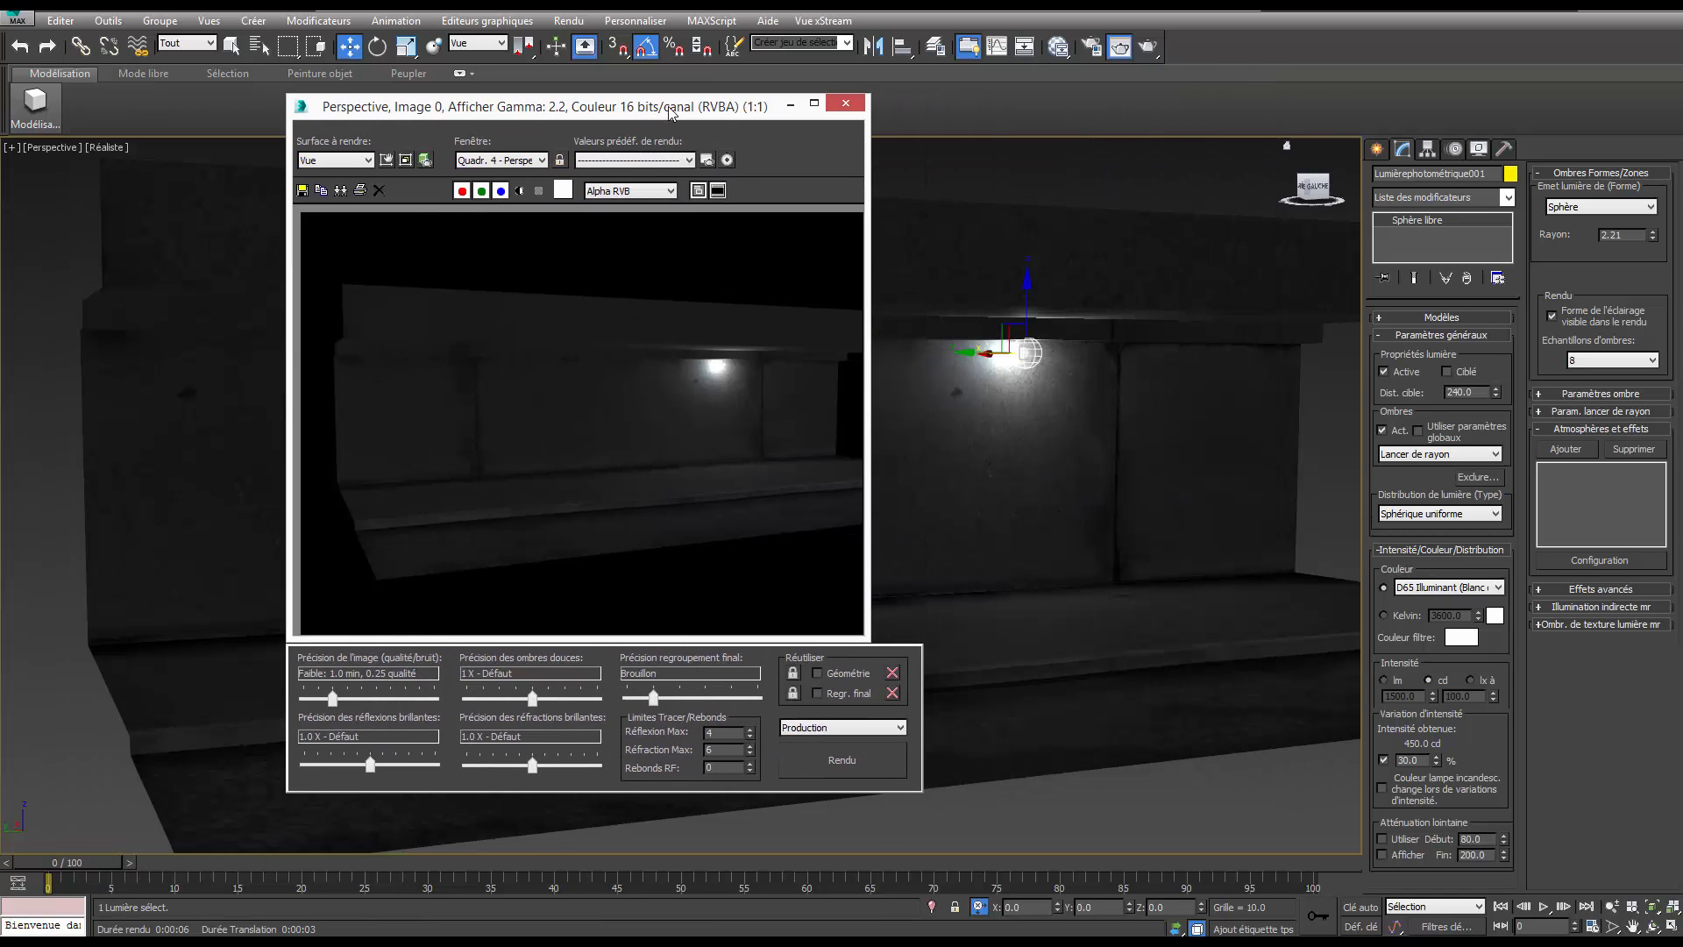
{"action": "middle_click_drag", "start_coordinate": [1064, 481], "coordinate": [1101, 527]}
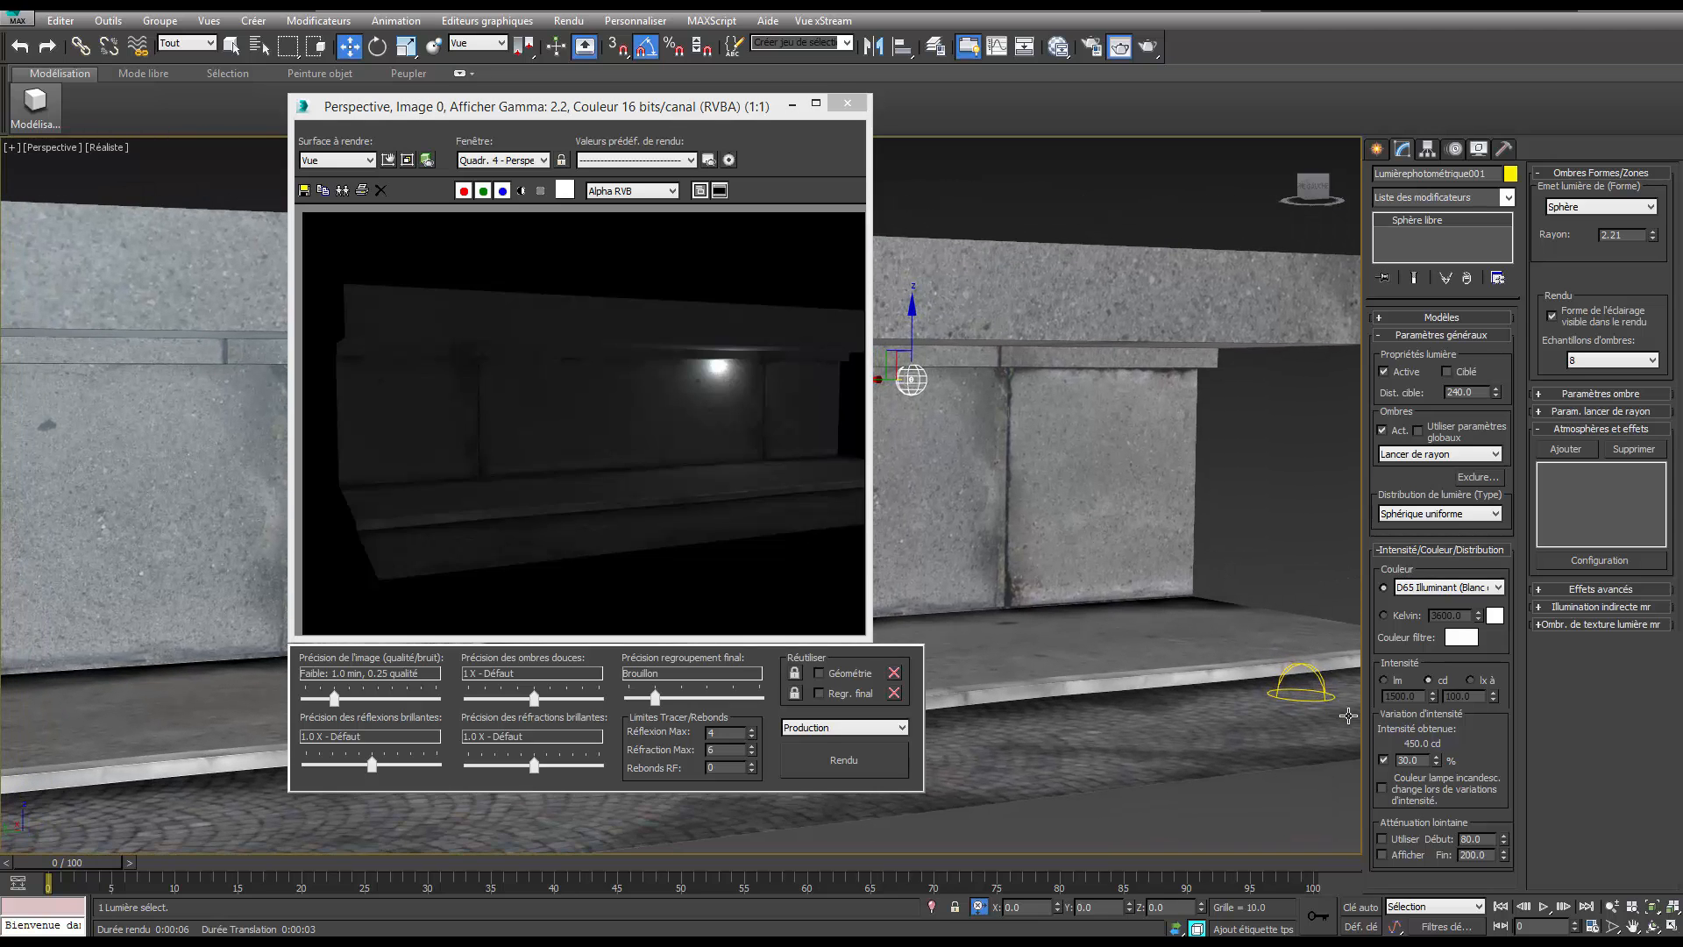
{"action": "left_click", "coordinate": [1321, 678]}
{"action": "left_click", "coordinate": [1403, 338]}
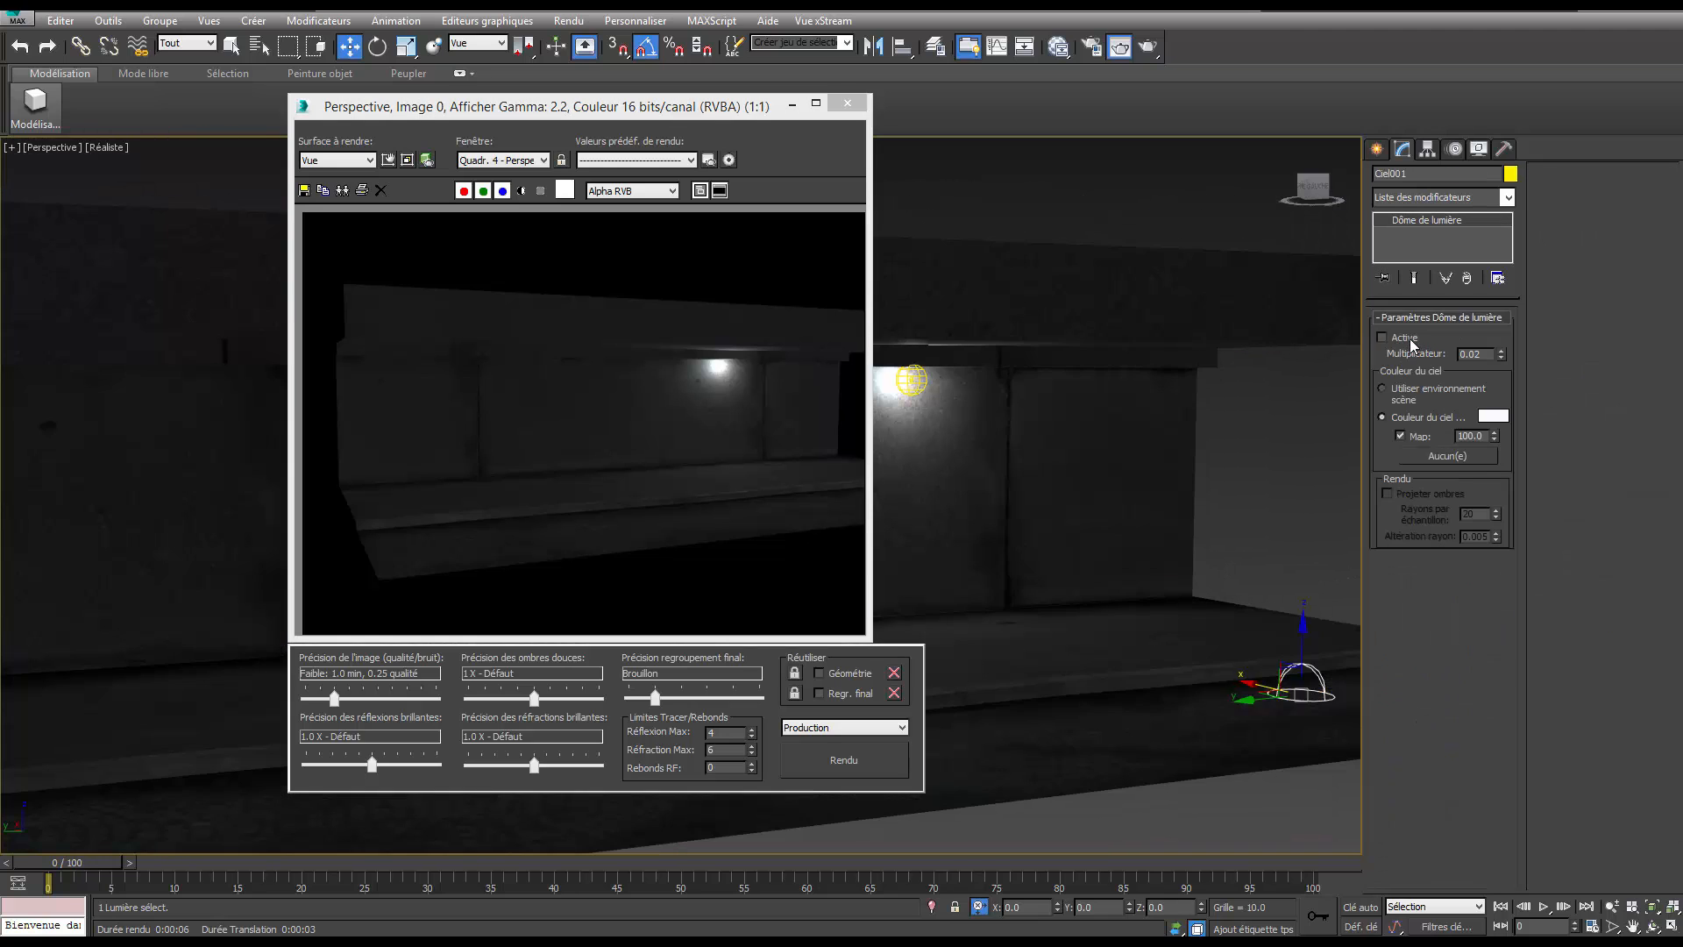
{"action": "left_click", "coordinate": [1148, 45]}
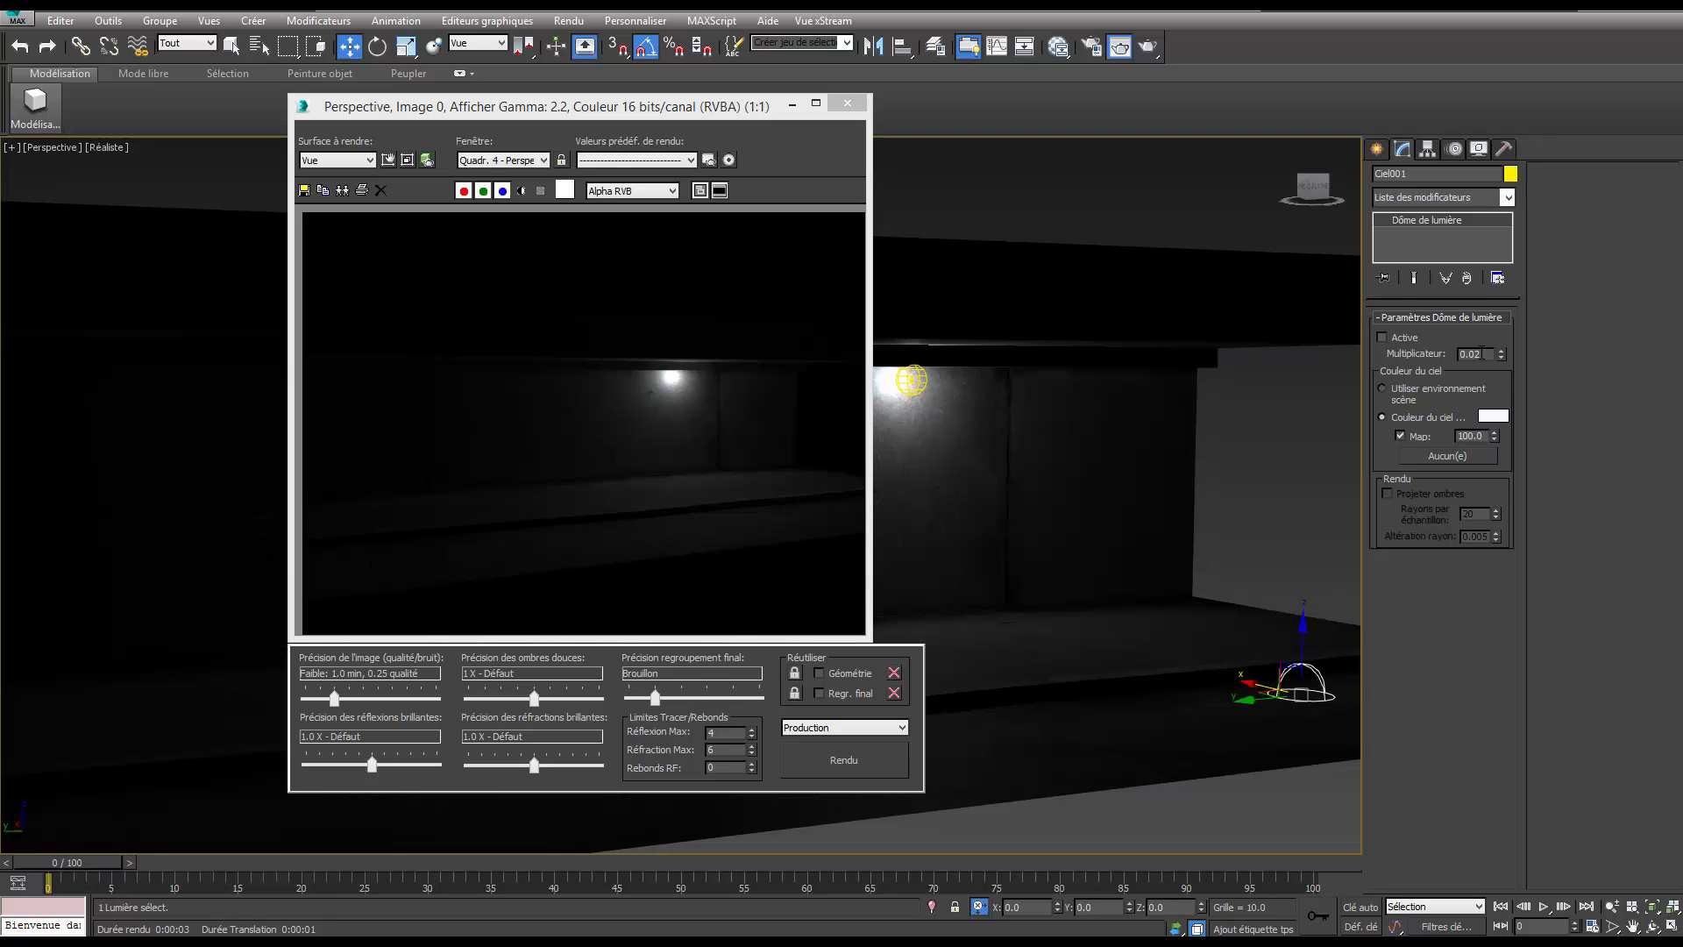
Set the skylight's multiplier to 0.002 and re-render the perspective view.
{"action": "type", "text": "0"}
{"action": "key", "text": "Return"}
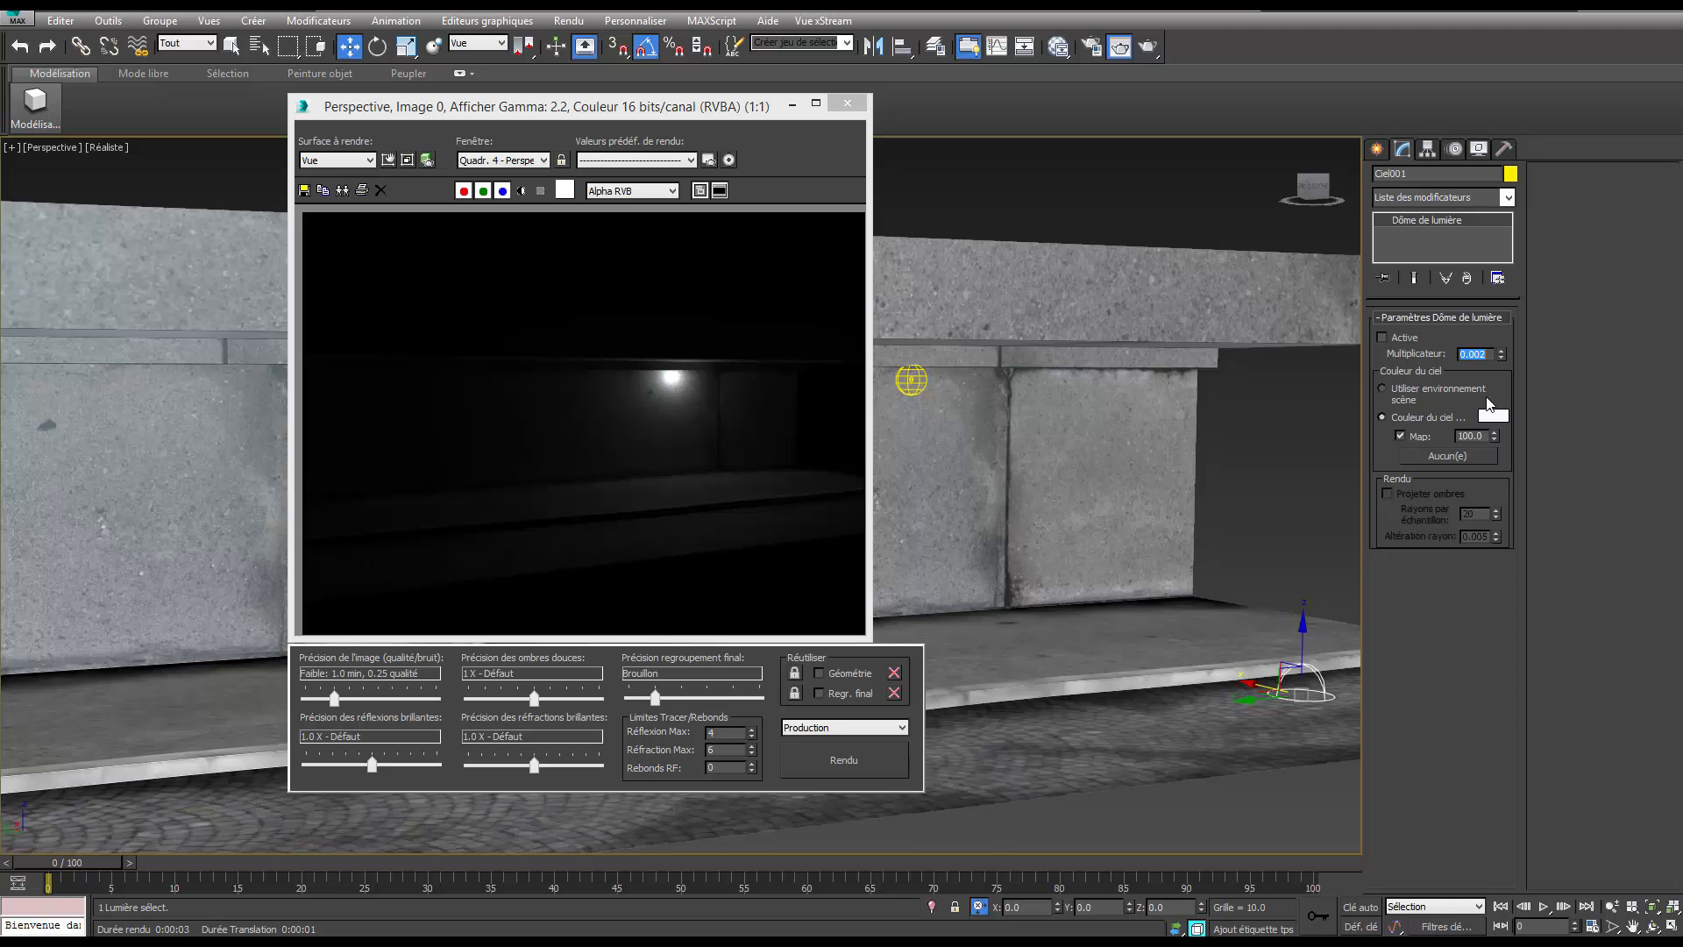
{"action": "left_click", "coordinate": [1150, 50]}
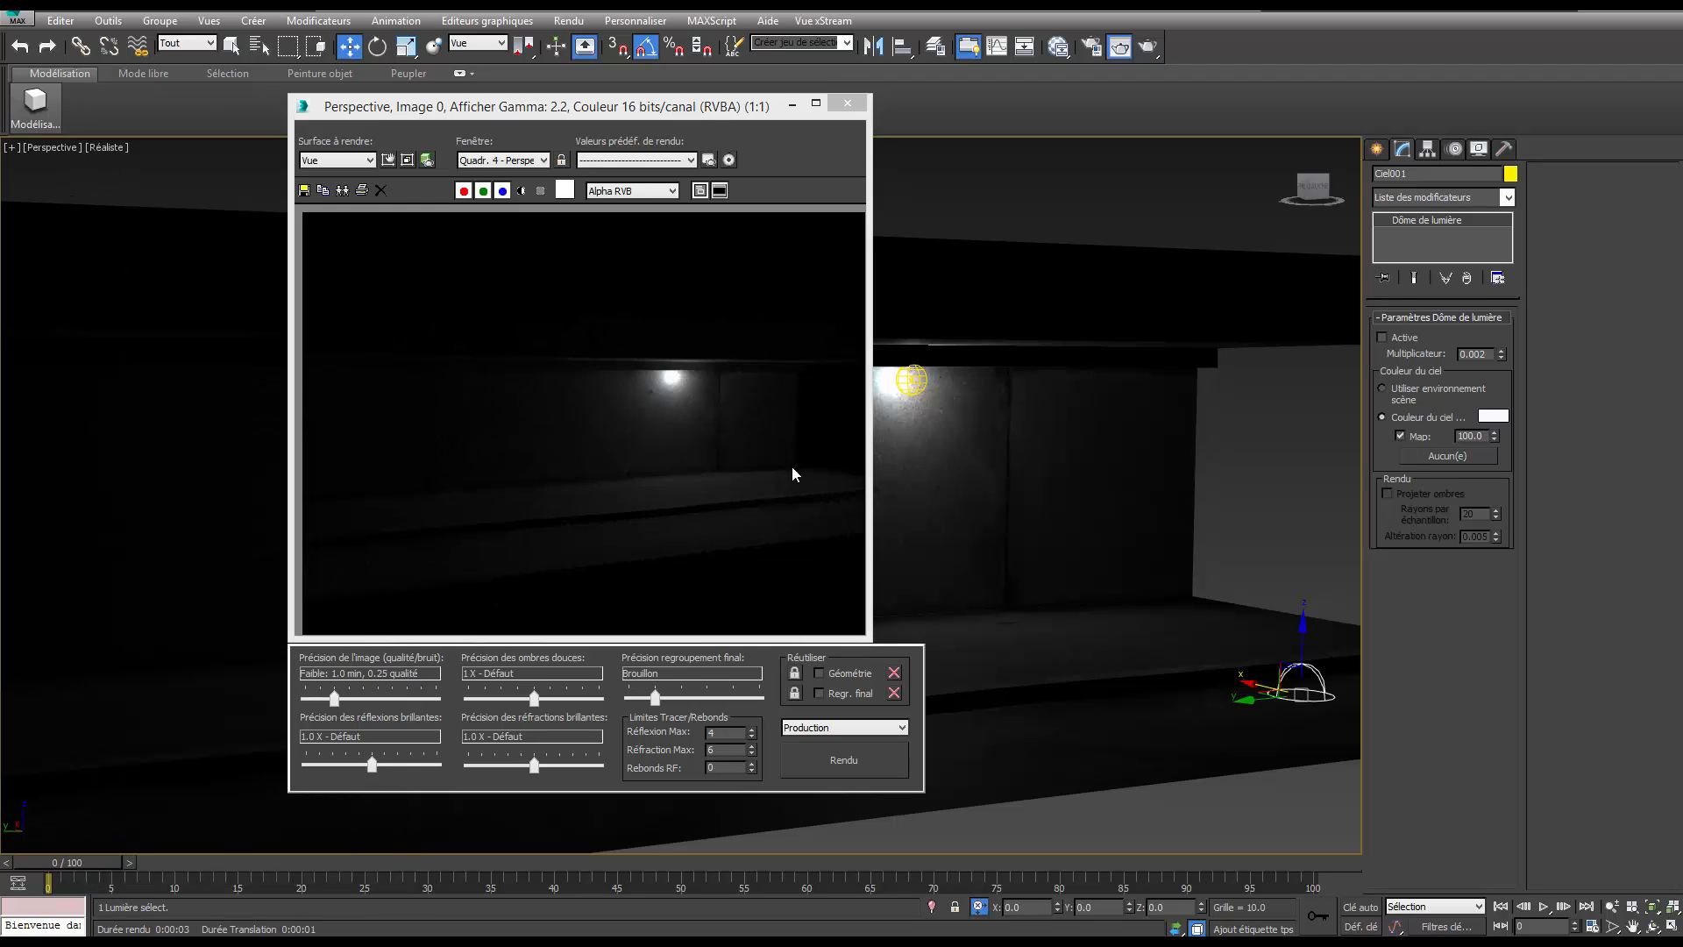
Set the spherical light's colour to the Fluorescent (Blanc léger) preset, test-render the view, and close the rendered image.
{"action": "left_click", "coordinate": [910, 378]}
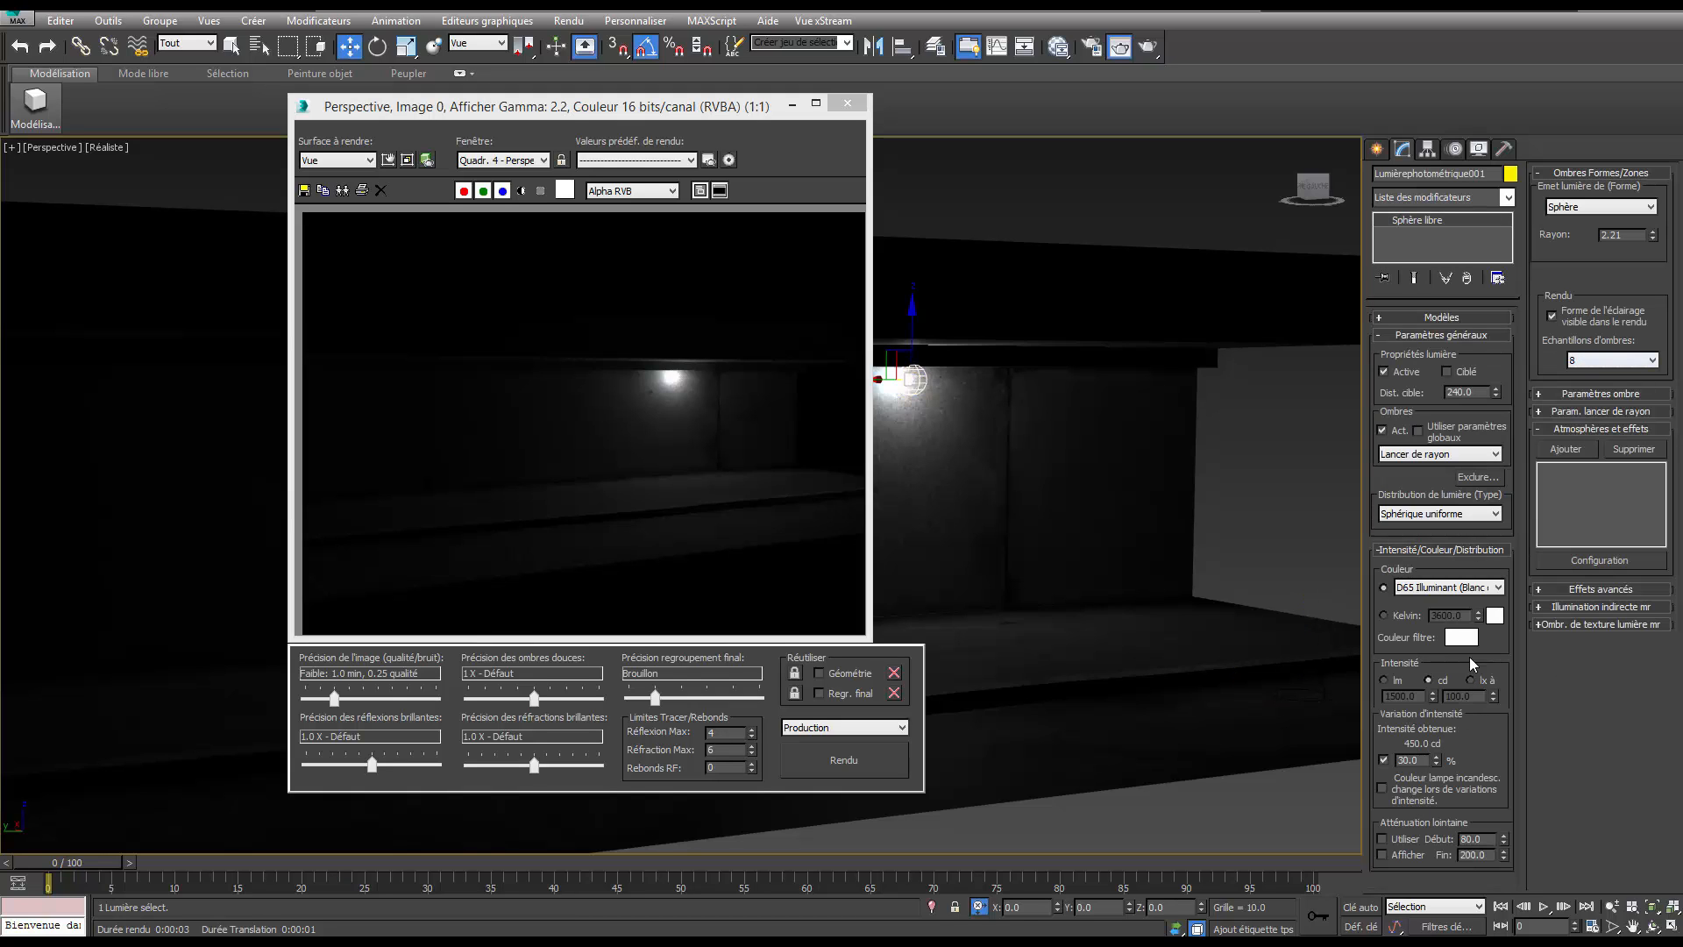
{"action": "left_click", "coordinate": [1494, 587]}
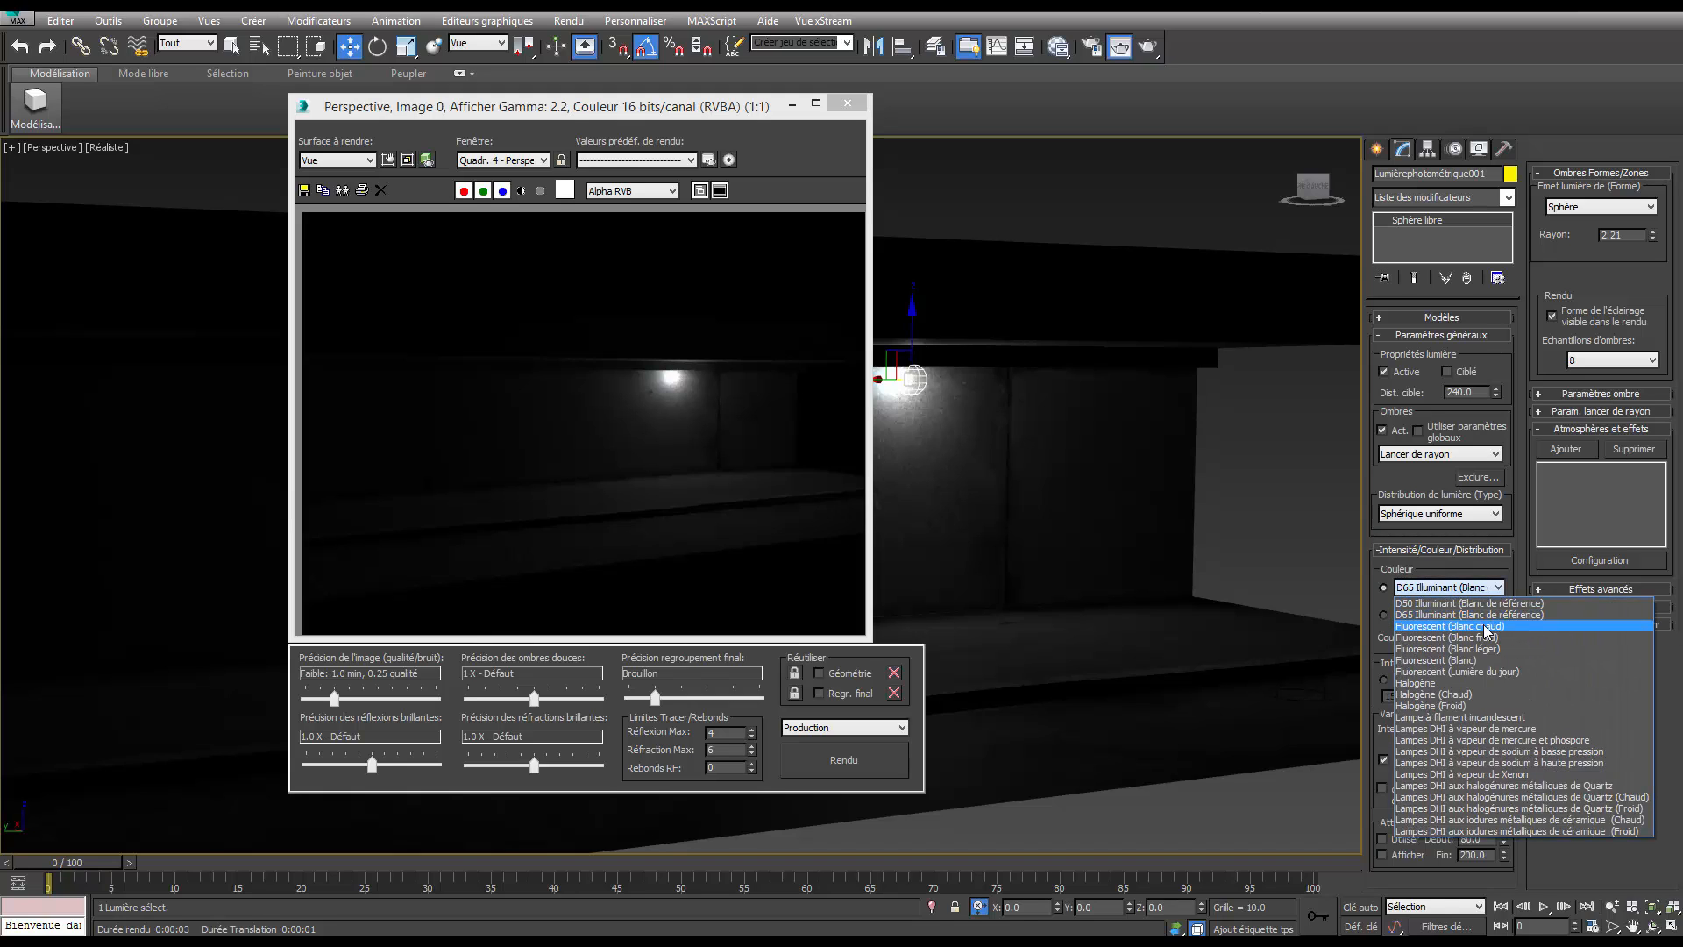
{"action": "left_click", "coordinate": [1486, 631]}
{"action": "scroll", "coordinate": [1470, 598], "scroll_direction": "up", "scroll_amount": 1}
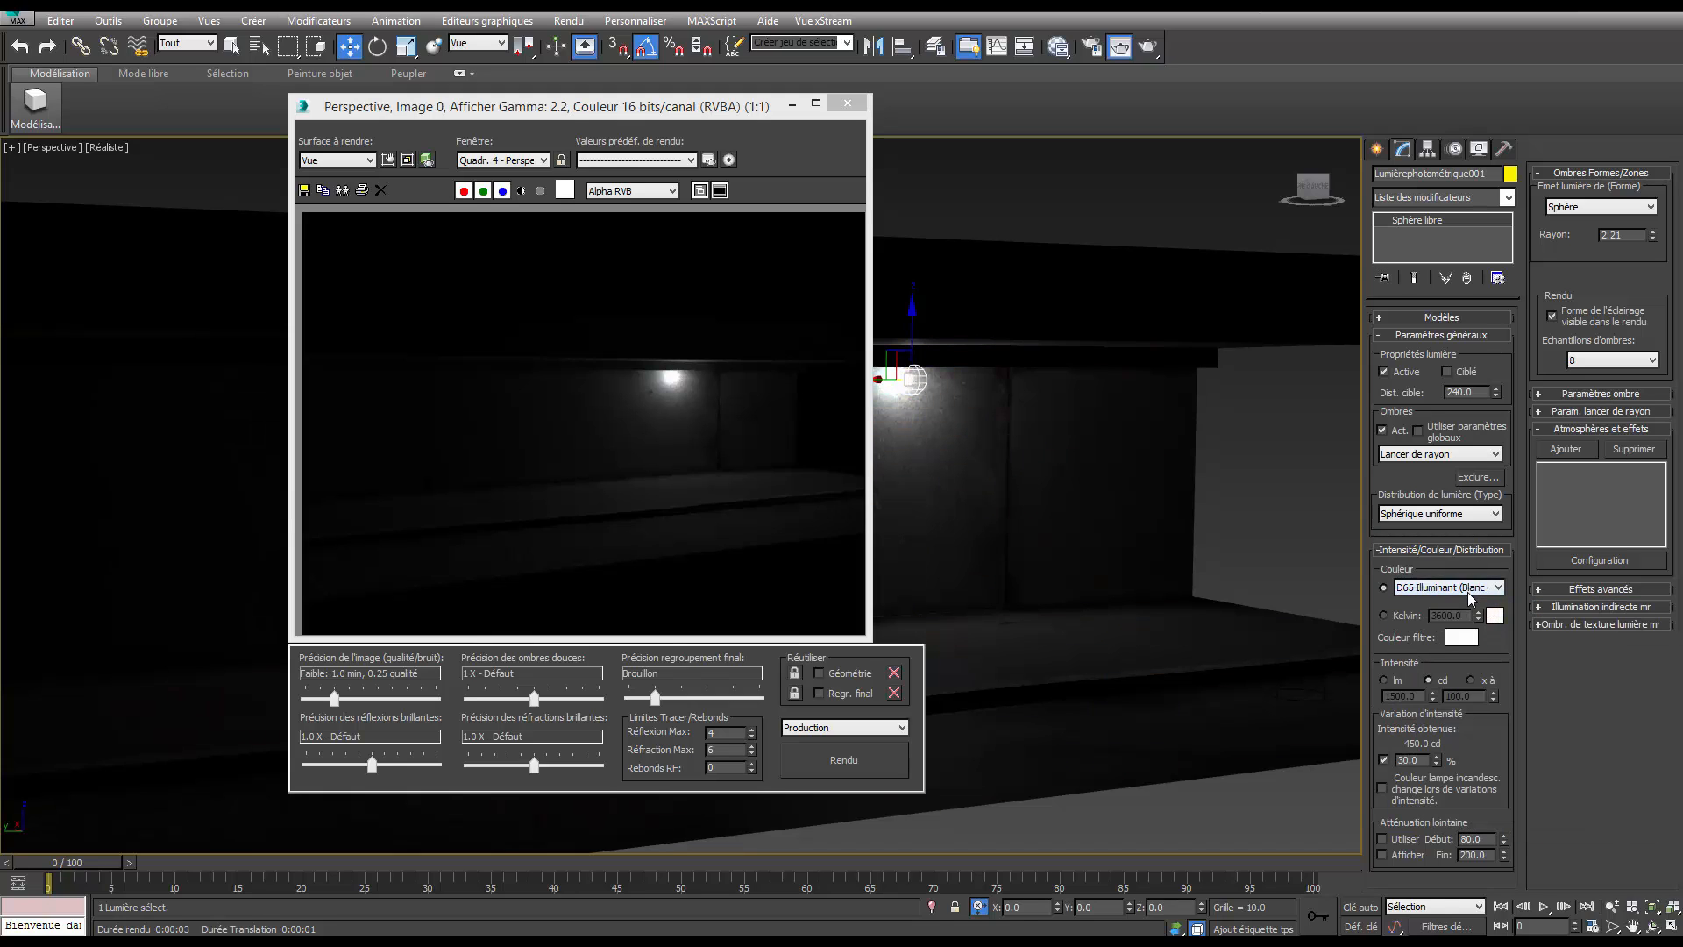
{"action": "scroll", "coordinate": [1471, 599], "scroll_direction": "down", "scroll_amount": 1}
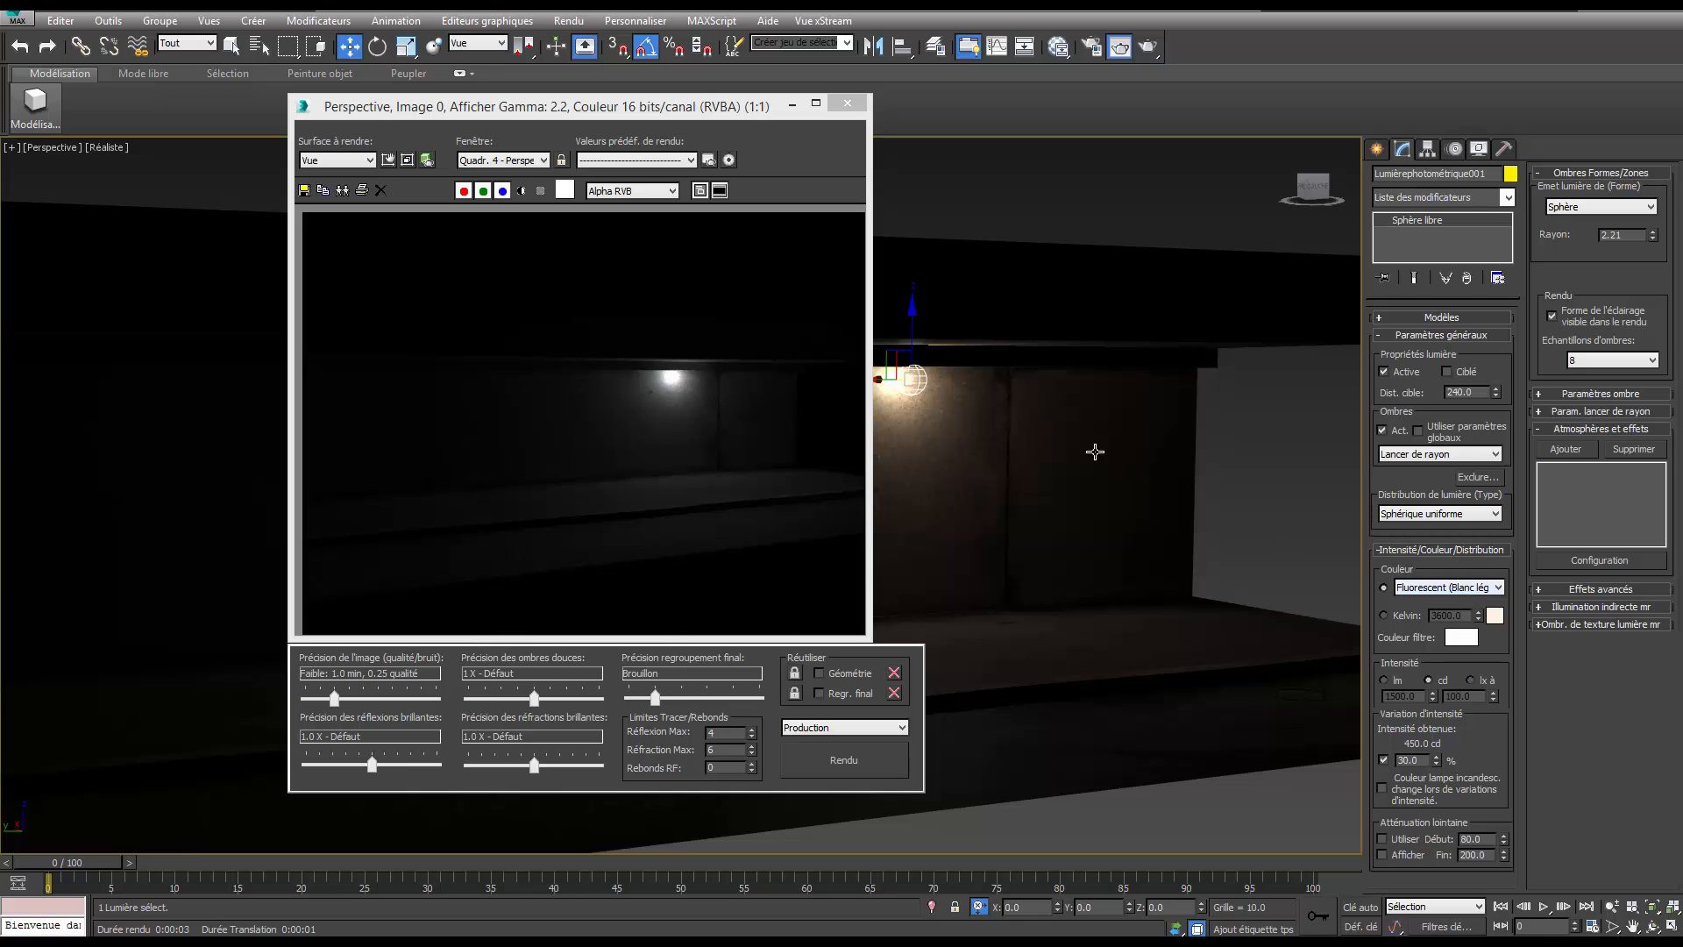
{"action": "left_click", "coordinate": [1145, 48]}
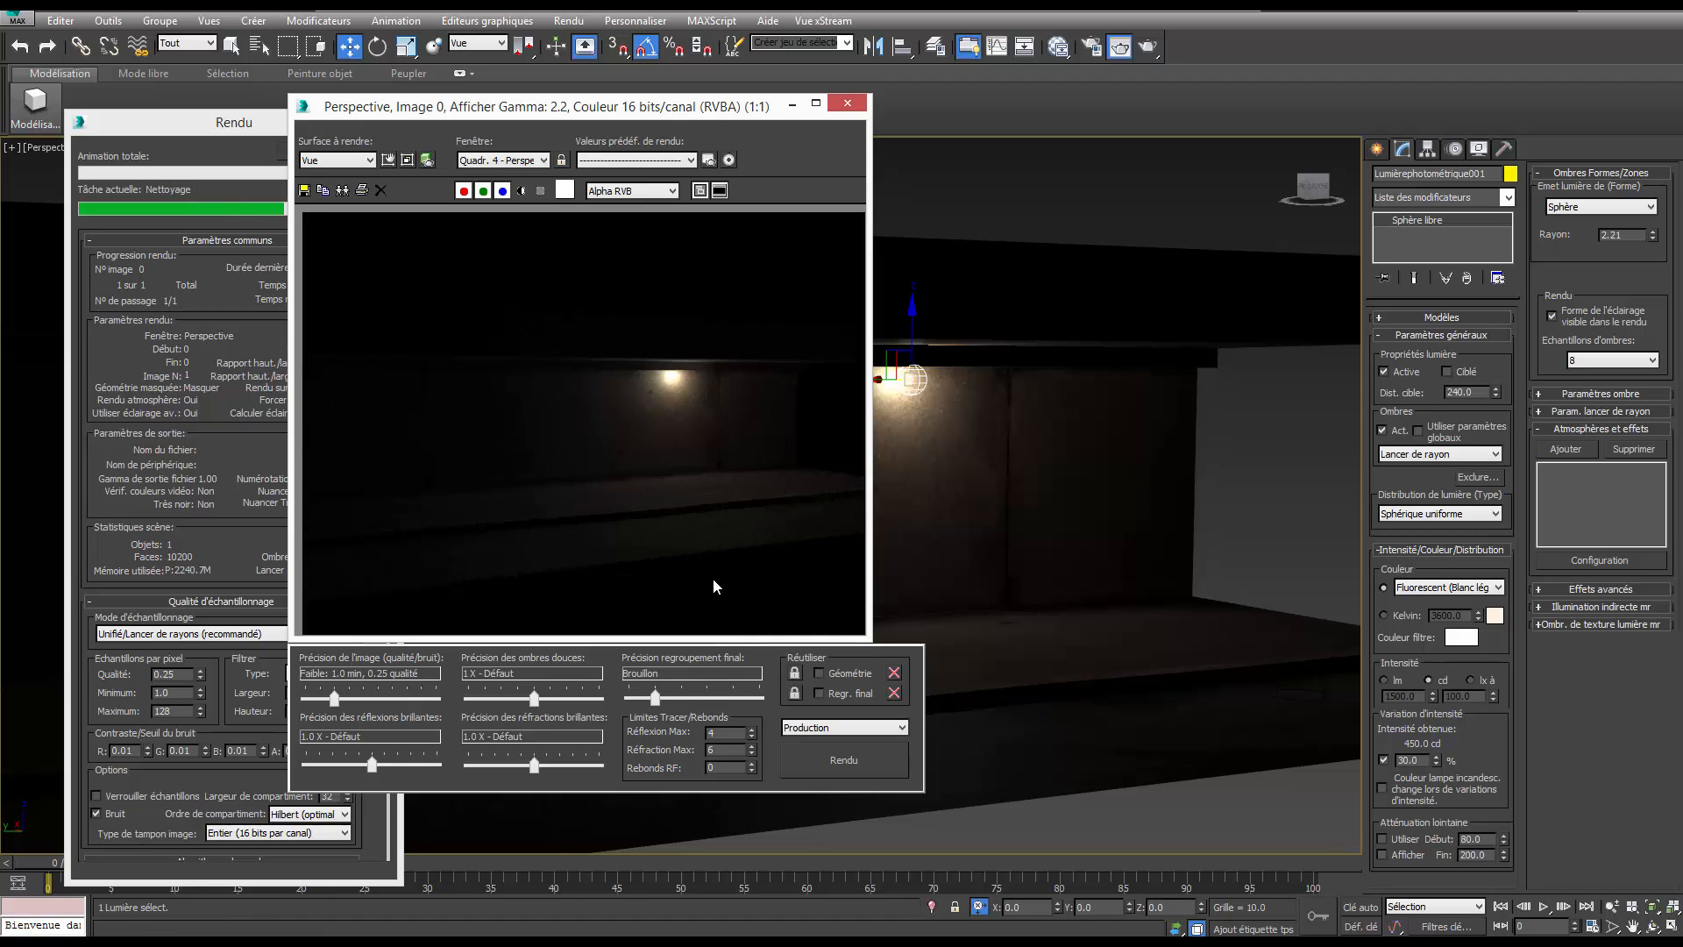
{"action": "left_click", "coordinate": [860, 105]}
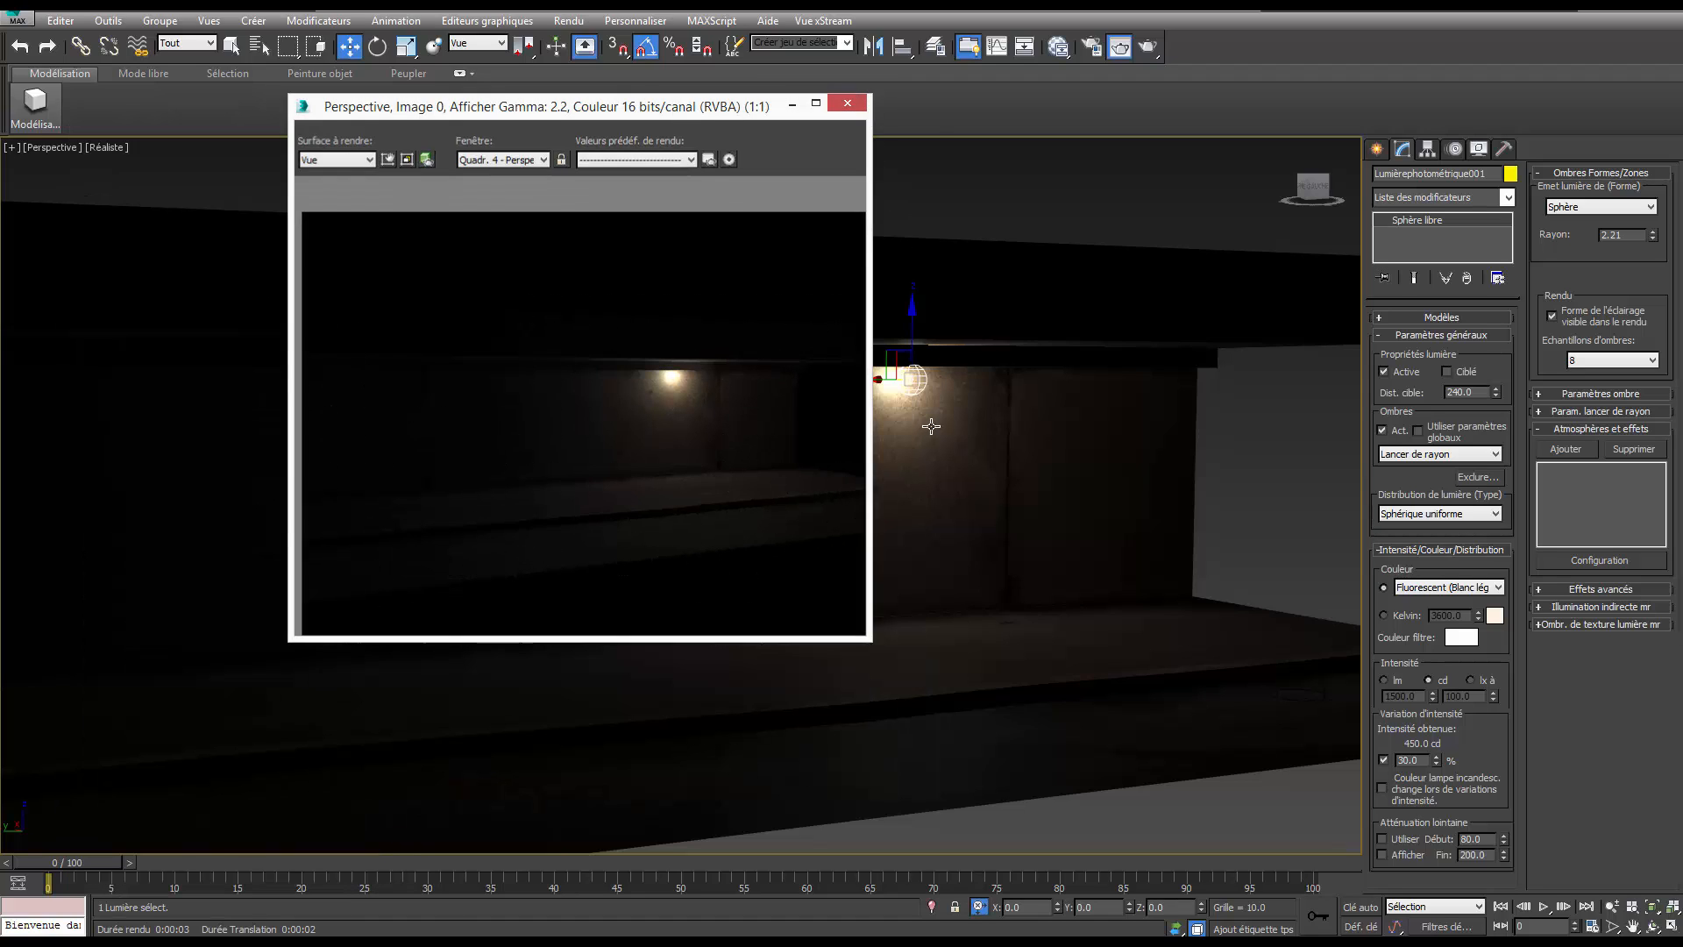
Move the spherical light onto the short wall panel past the second joint and clone it along the wall as six instances.
{"action": "left_click_drag", "start_coordinate": [855, 381], "coordinate": [1049, 382]}
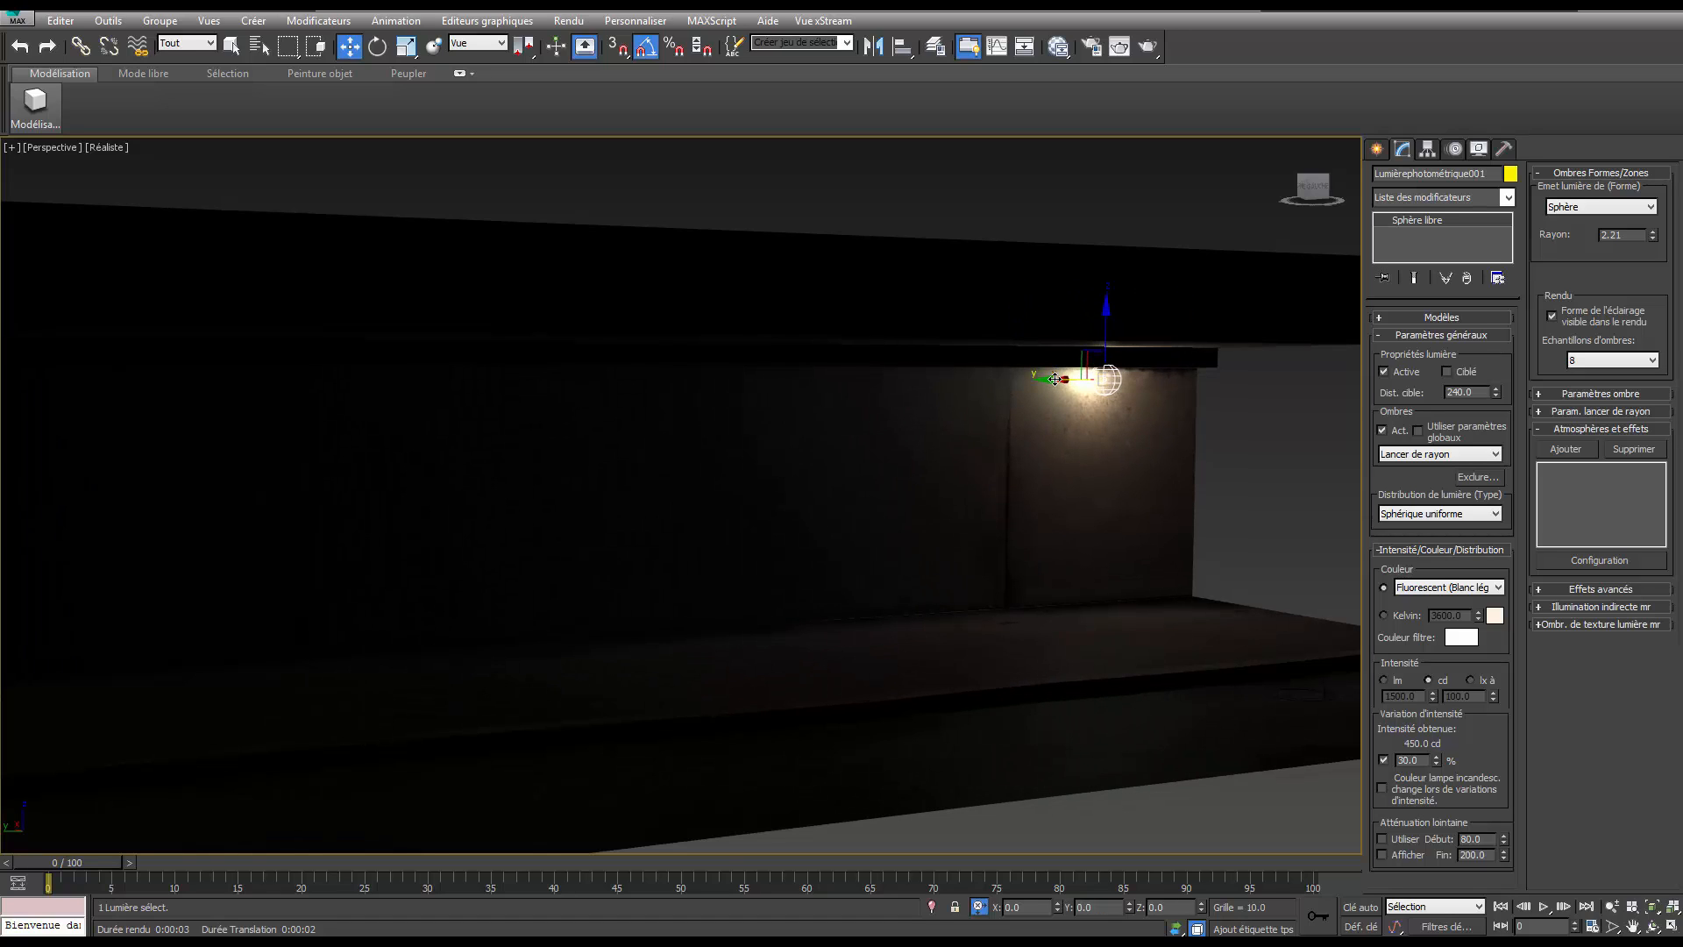
{"action": "mouse_move", "coordinate": [892, 400]}
{"action": "left_mouse_down", "text": "shift"}
{"action": "mouse_move", "coordinate": [823, 405]}
{"action": "mouse_move", "coordinate": [838, 406]}
{"action": "left_mouse_up", "text": "shift"}
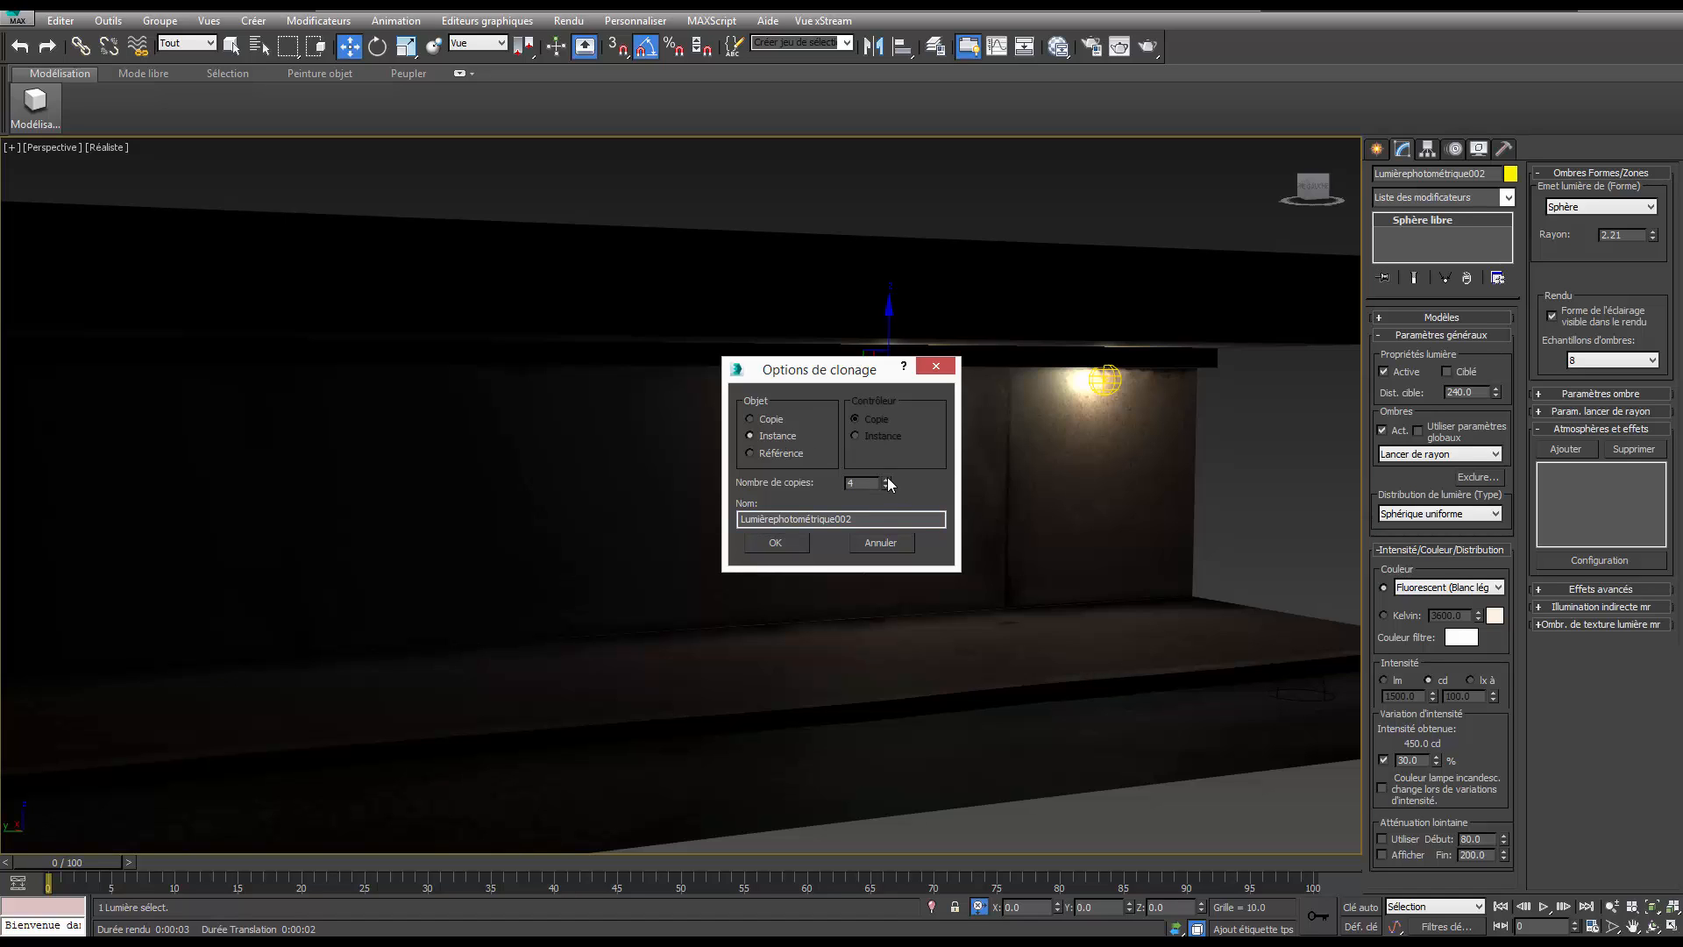
{"action": "left_click", "coordinate": [787, 548]}
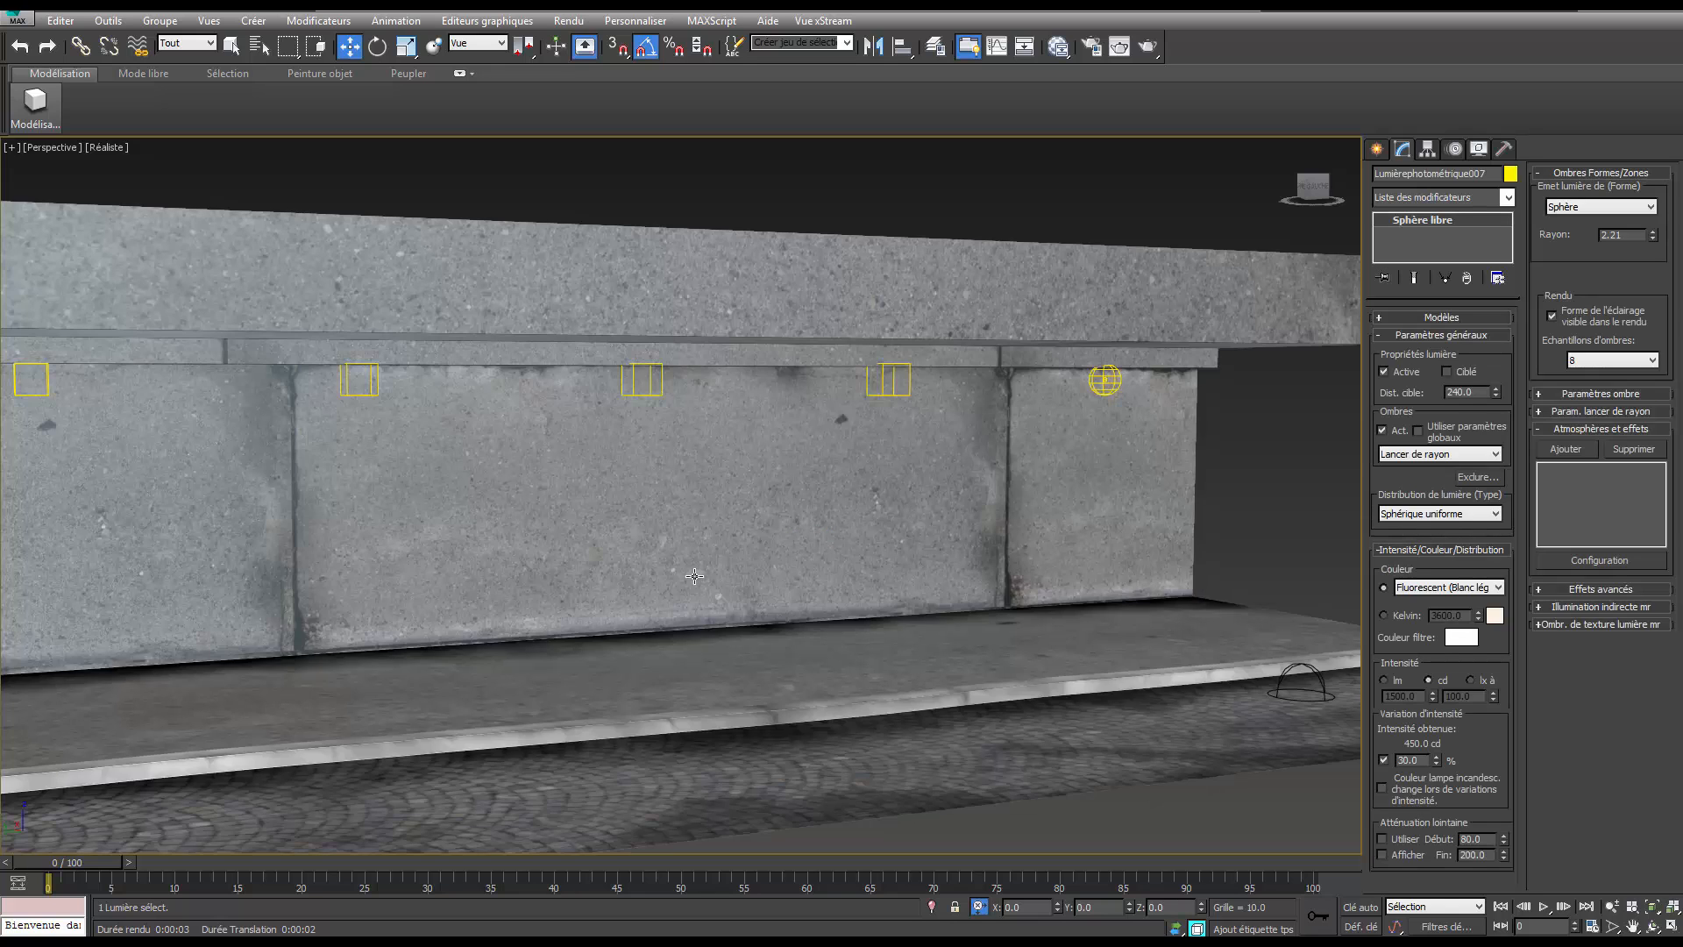
Delete the two surplus light instances that extend beyond the end of the wall.
{"action": "middle_click_drag", "start_coordinate": [695, 576], "coordinate": [978, 548]}
{"action": "scroll", "coordinate": [123, 349], "scroll_direction": "down", "scroll_amount": 6}
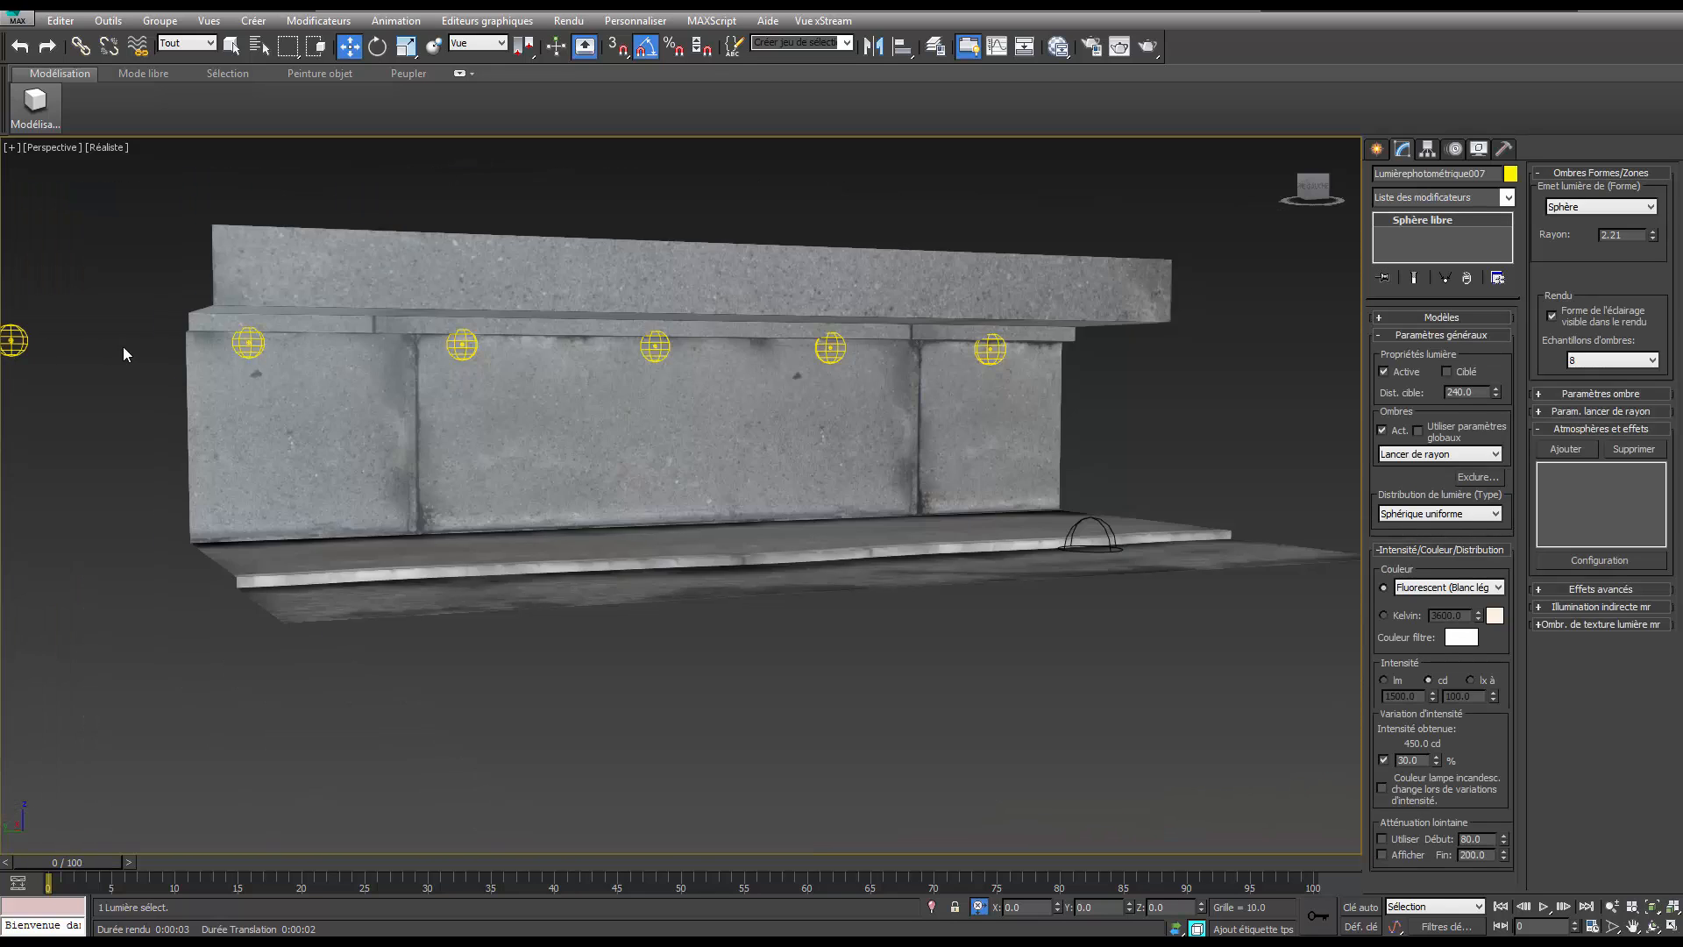
{"action": "middle_click_drag", "start_coordinate": [188, 368], "coordinate": [398, 439]}
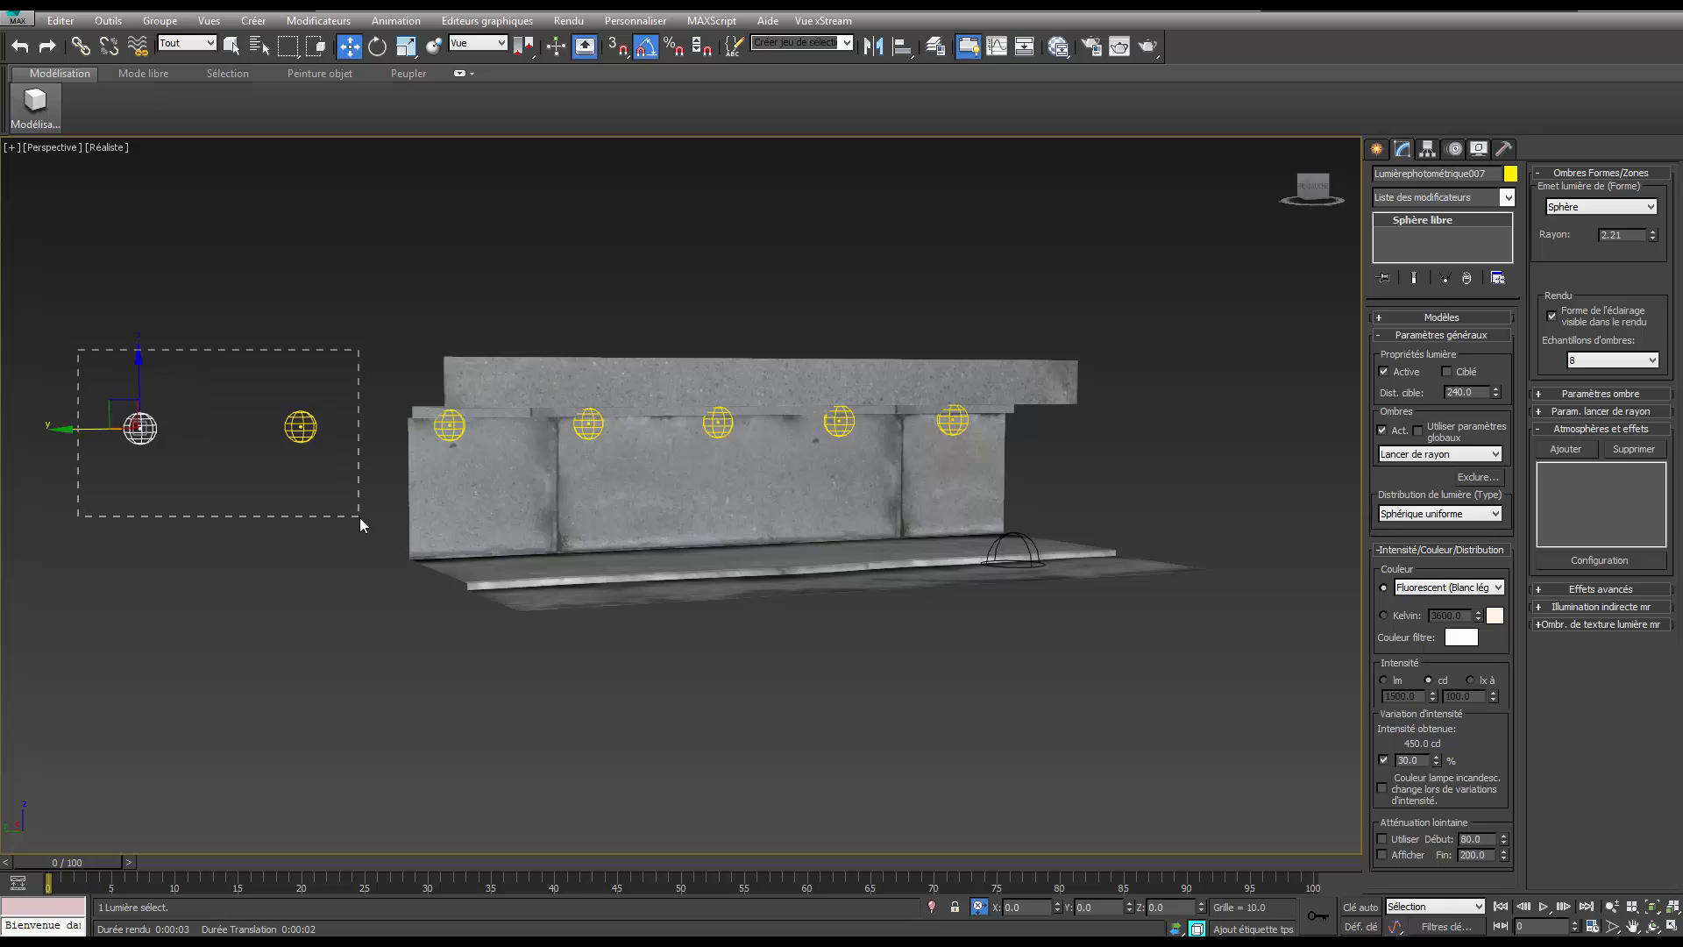
{"action": "key", "text": "Delete"}
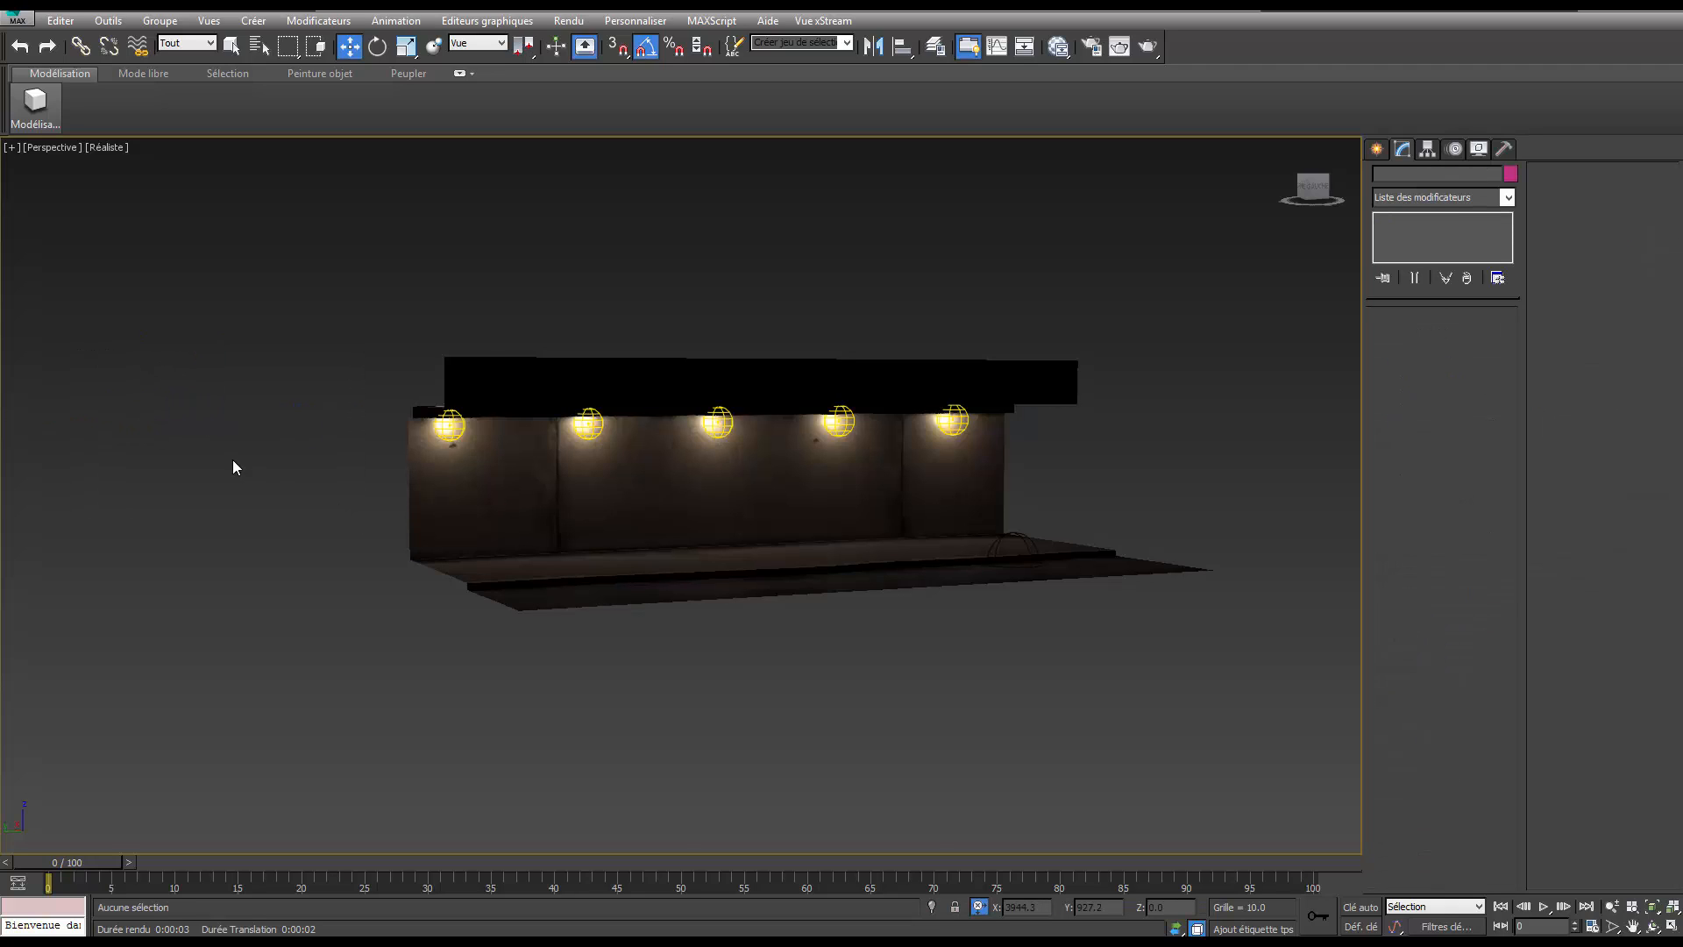
Shift the last remaining light inward on its end panel and move its neighbour slightly away from the wall joint.
{"action": "left_click", "coordinate": [448, 428]}
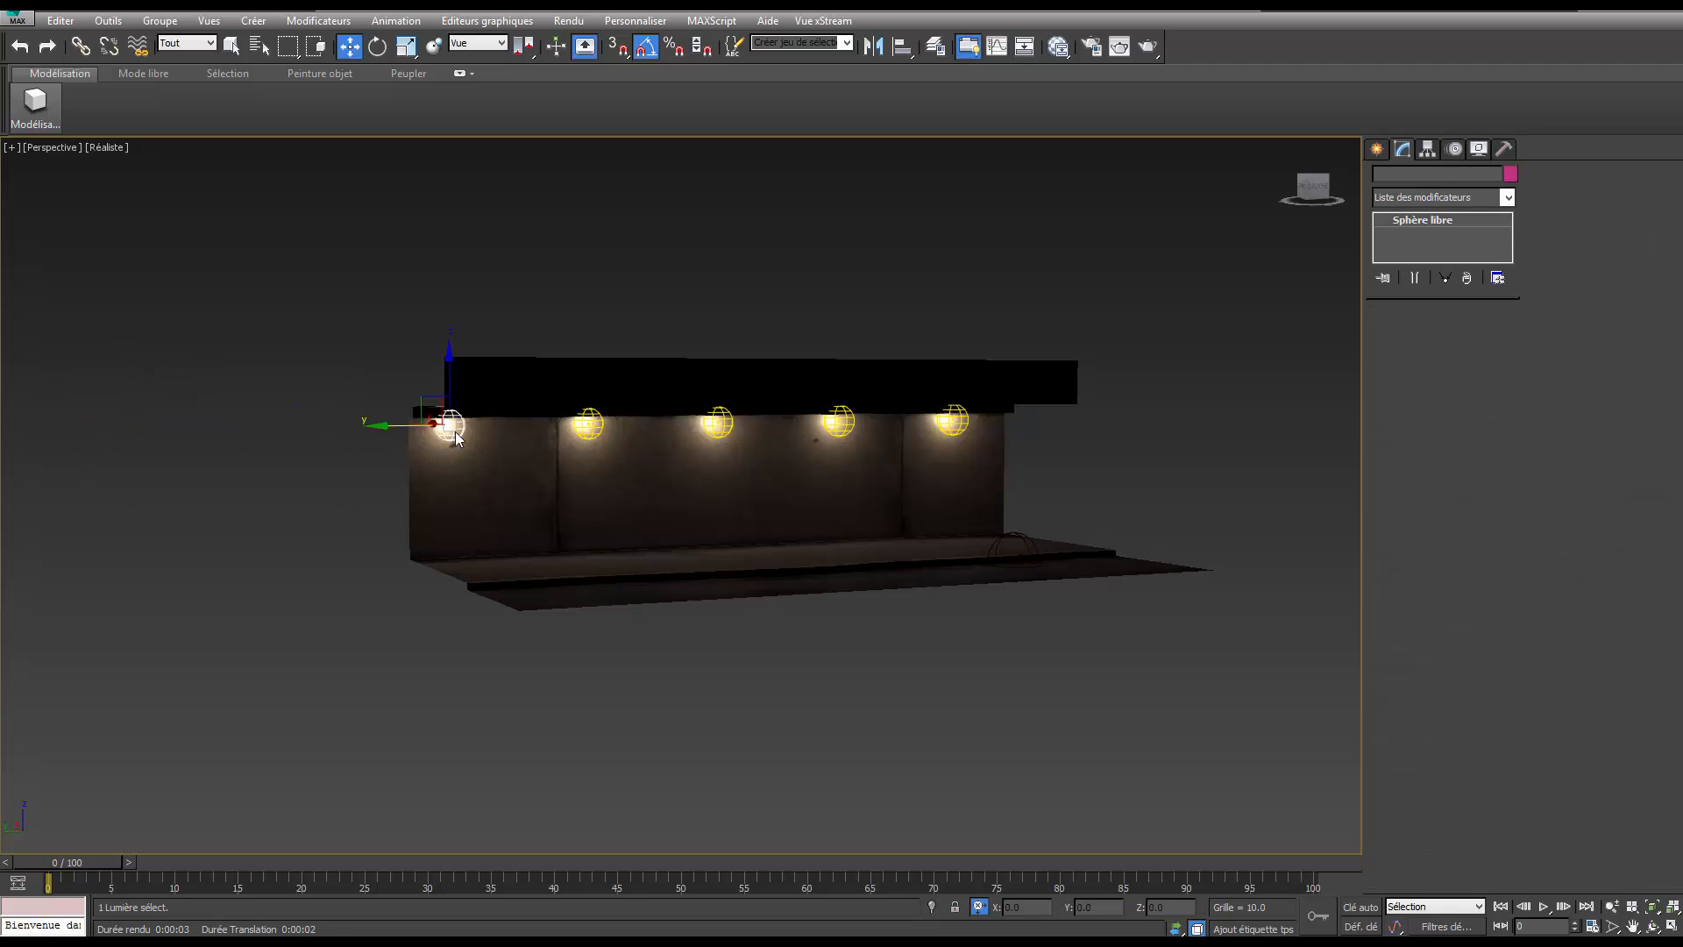
{"action": "left_click_drag", "start_coordinate": [412, 430], "coordinate": [446, 431]}
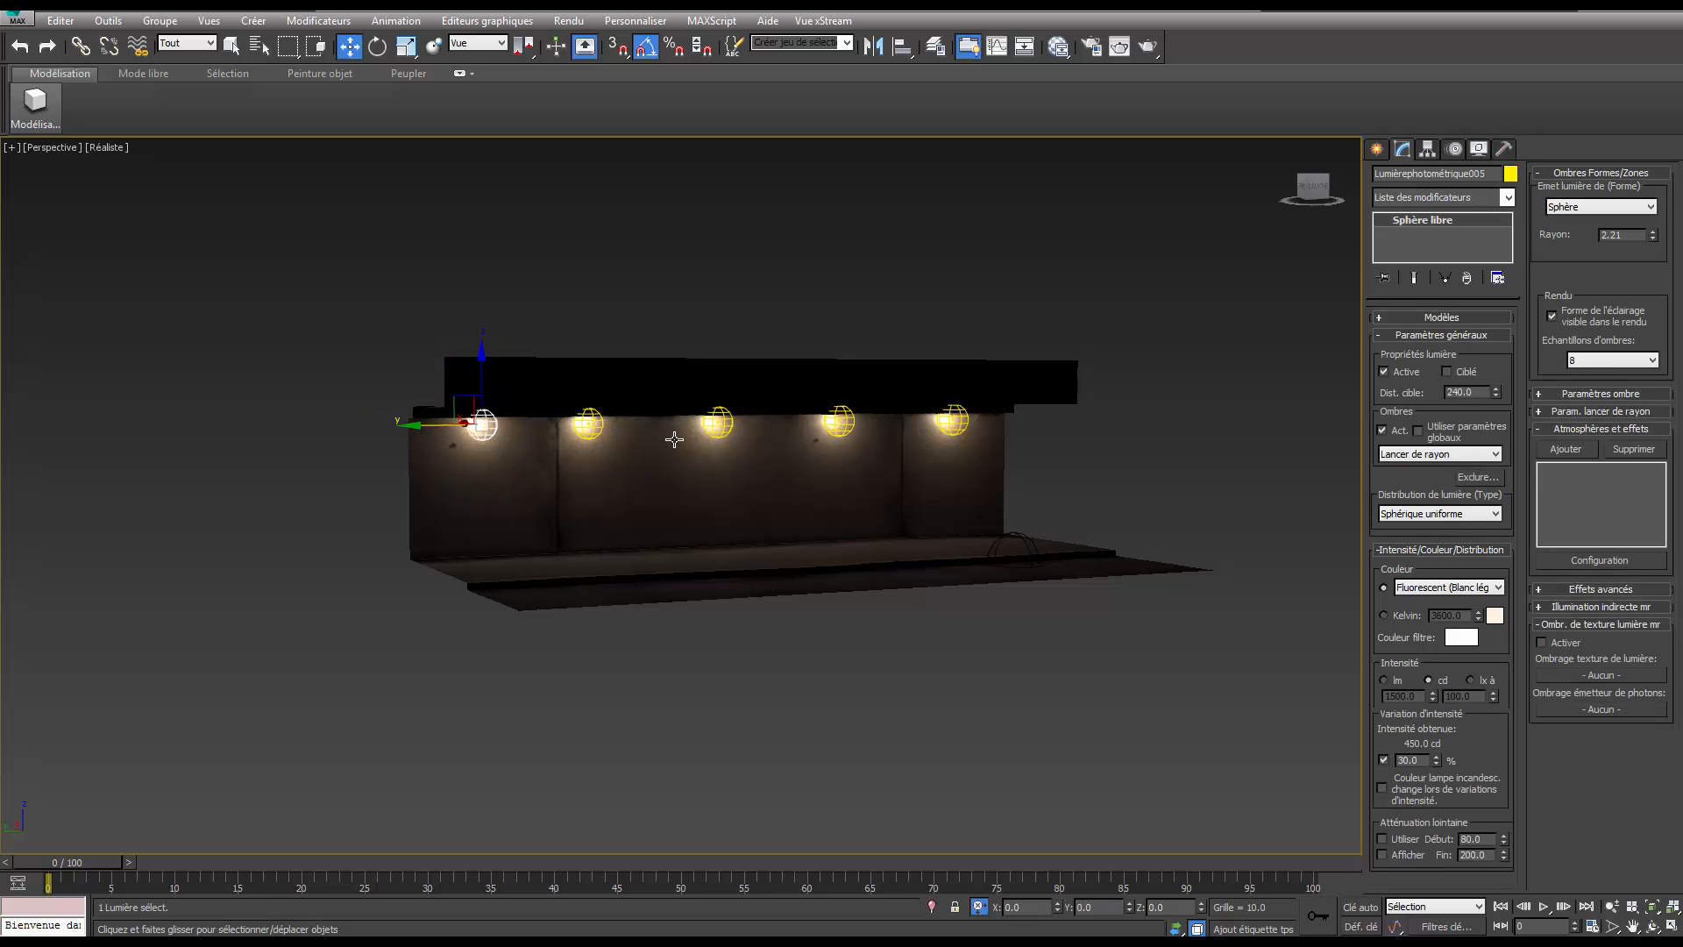
{"action": "left_click", "coordinate": [590, 426]}
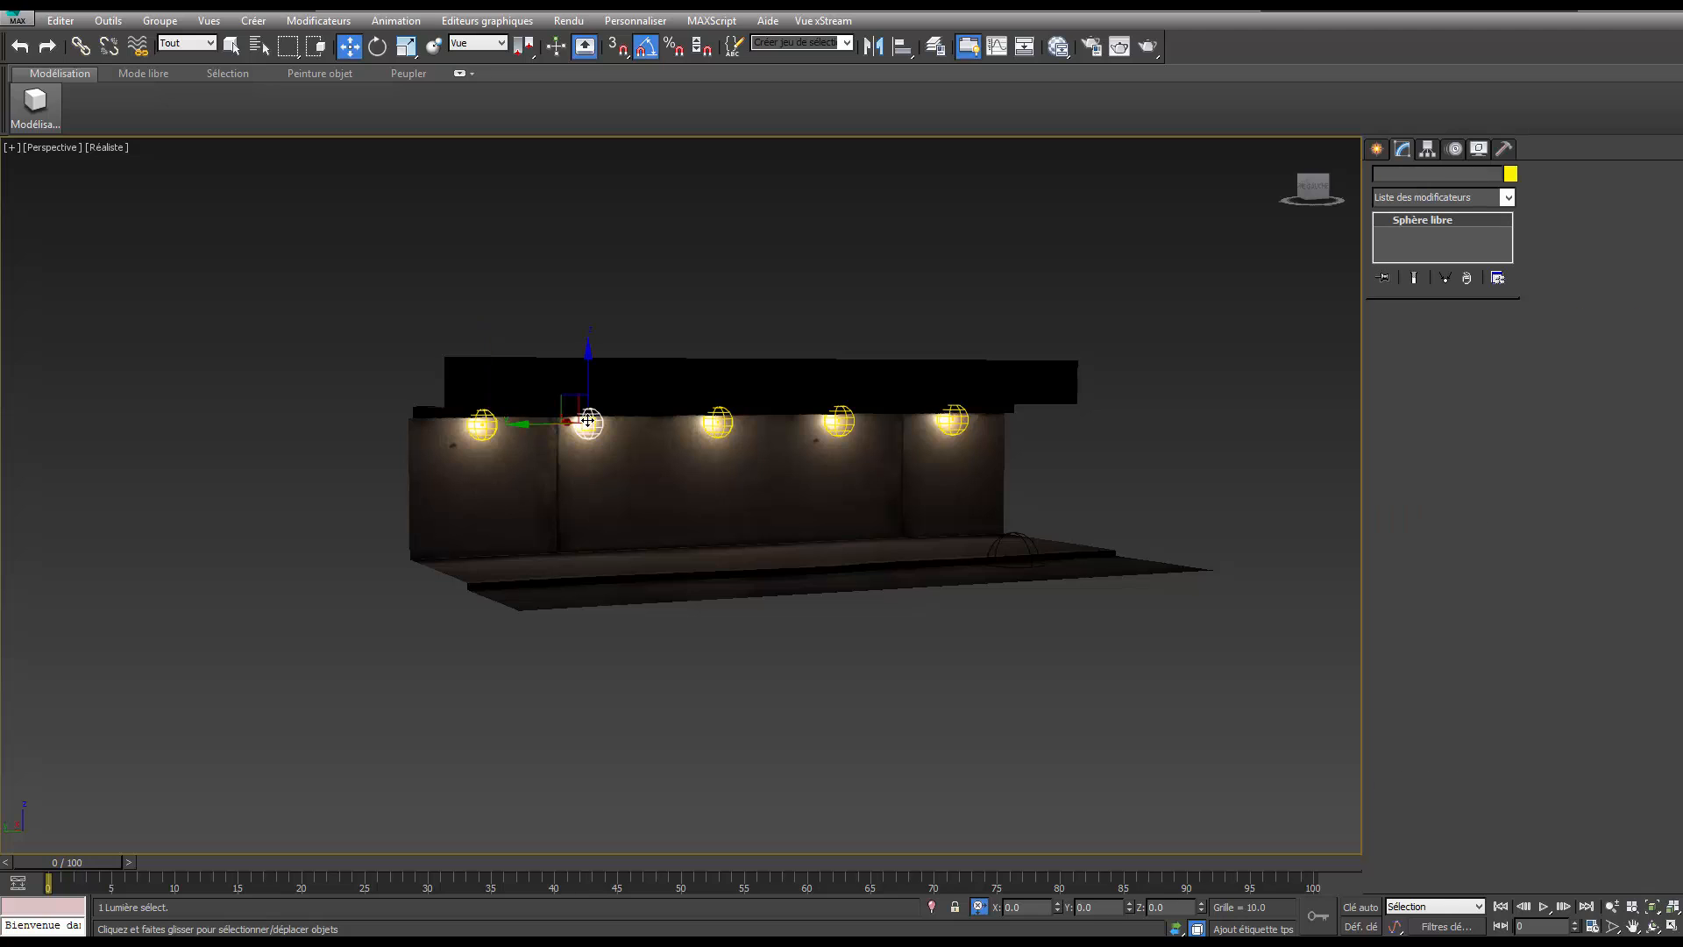
{"action": "left_click_drag", "start_coordinate": [534, 432], "coordinate": [558, 431]}
{"action": "left_click", "coordinate": [792, 619]}
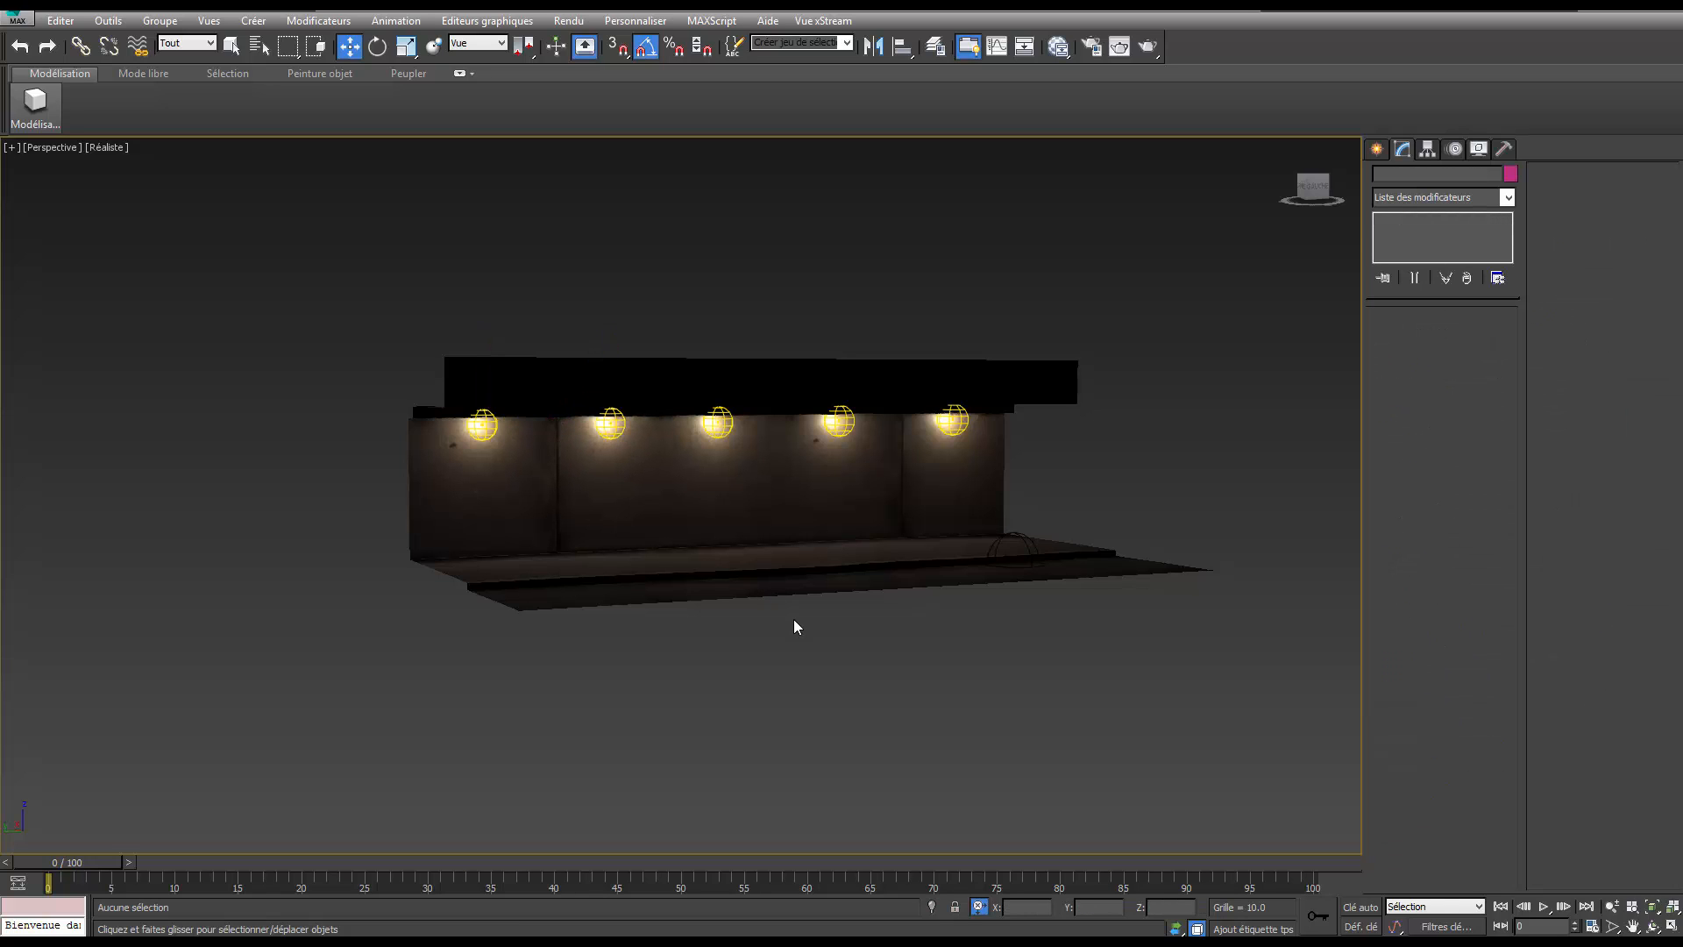
{"action": "scroll", "coordinate": [815, 529], "scroll_direction": "up", "scroll_amount": 6}
{"action": "scroll", "coordinate": [1251, 614], "scroll_direction": "down", "scroll_amount": 5}
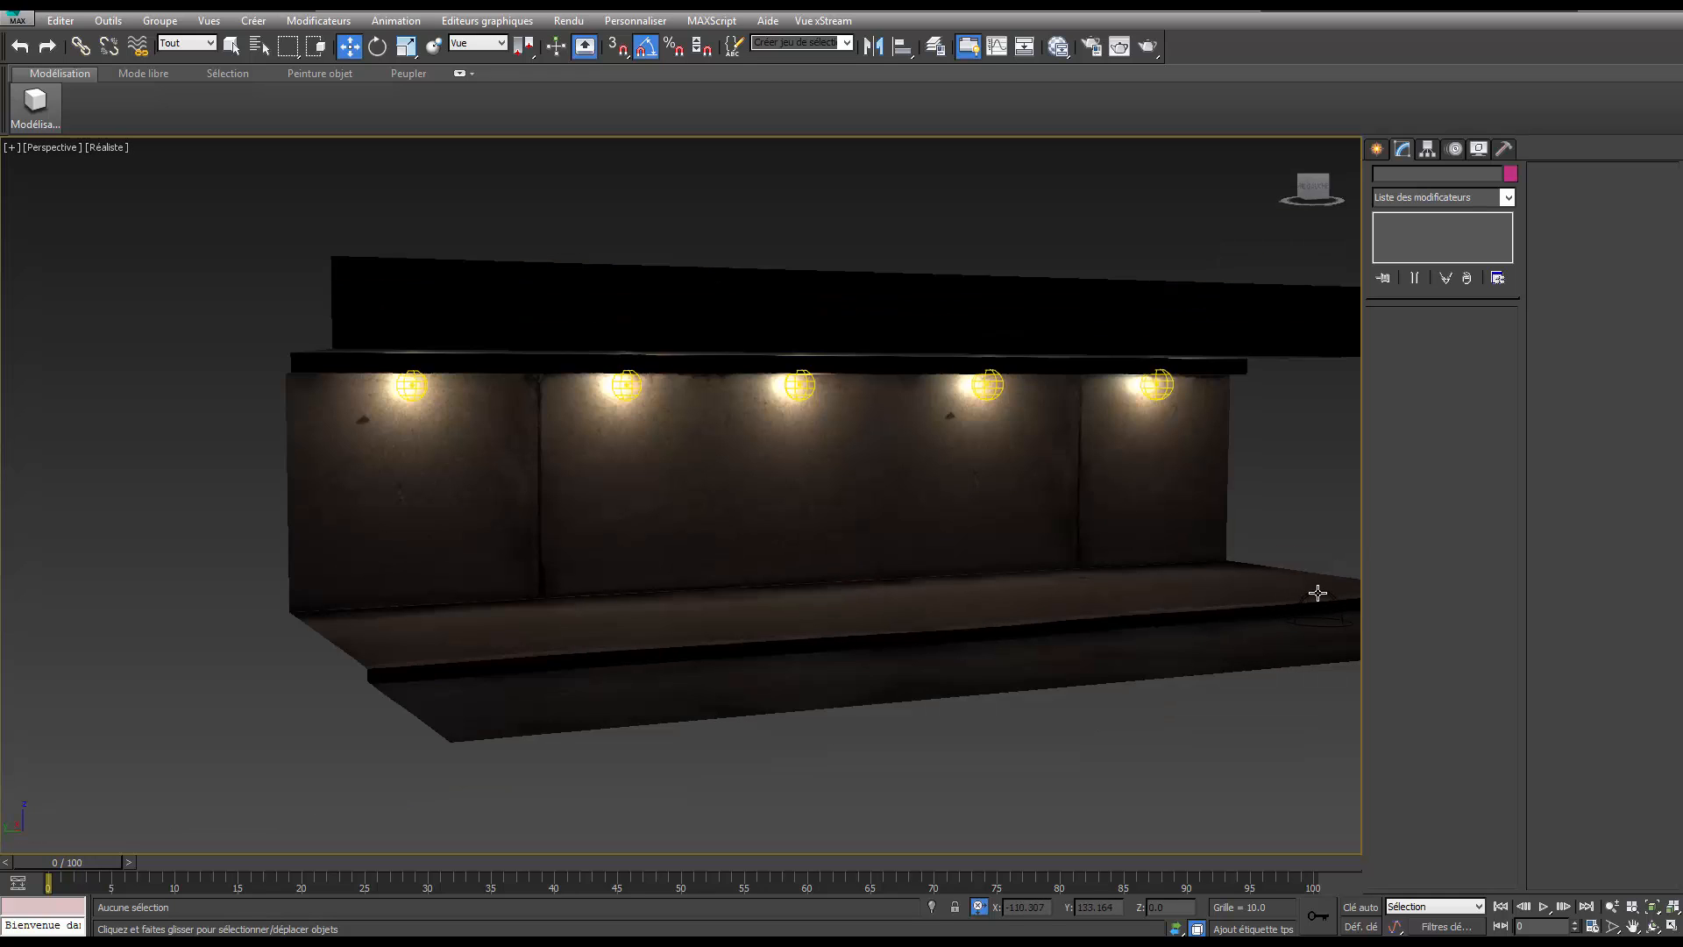
Activate the skylight dome in front of the wall and test-render the whole structure.
{"action": "left_click", "coordinate": [1318, 593]}
{"action": "left_click", "coordinate": [1402, 337]}
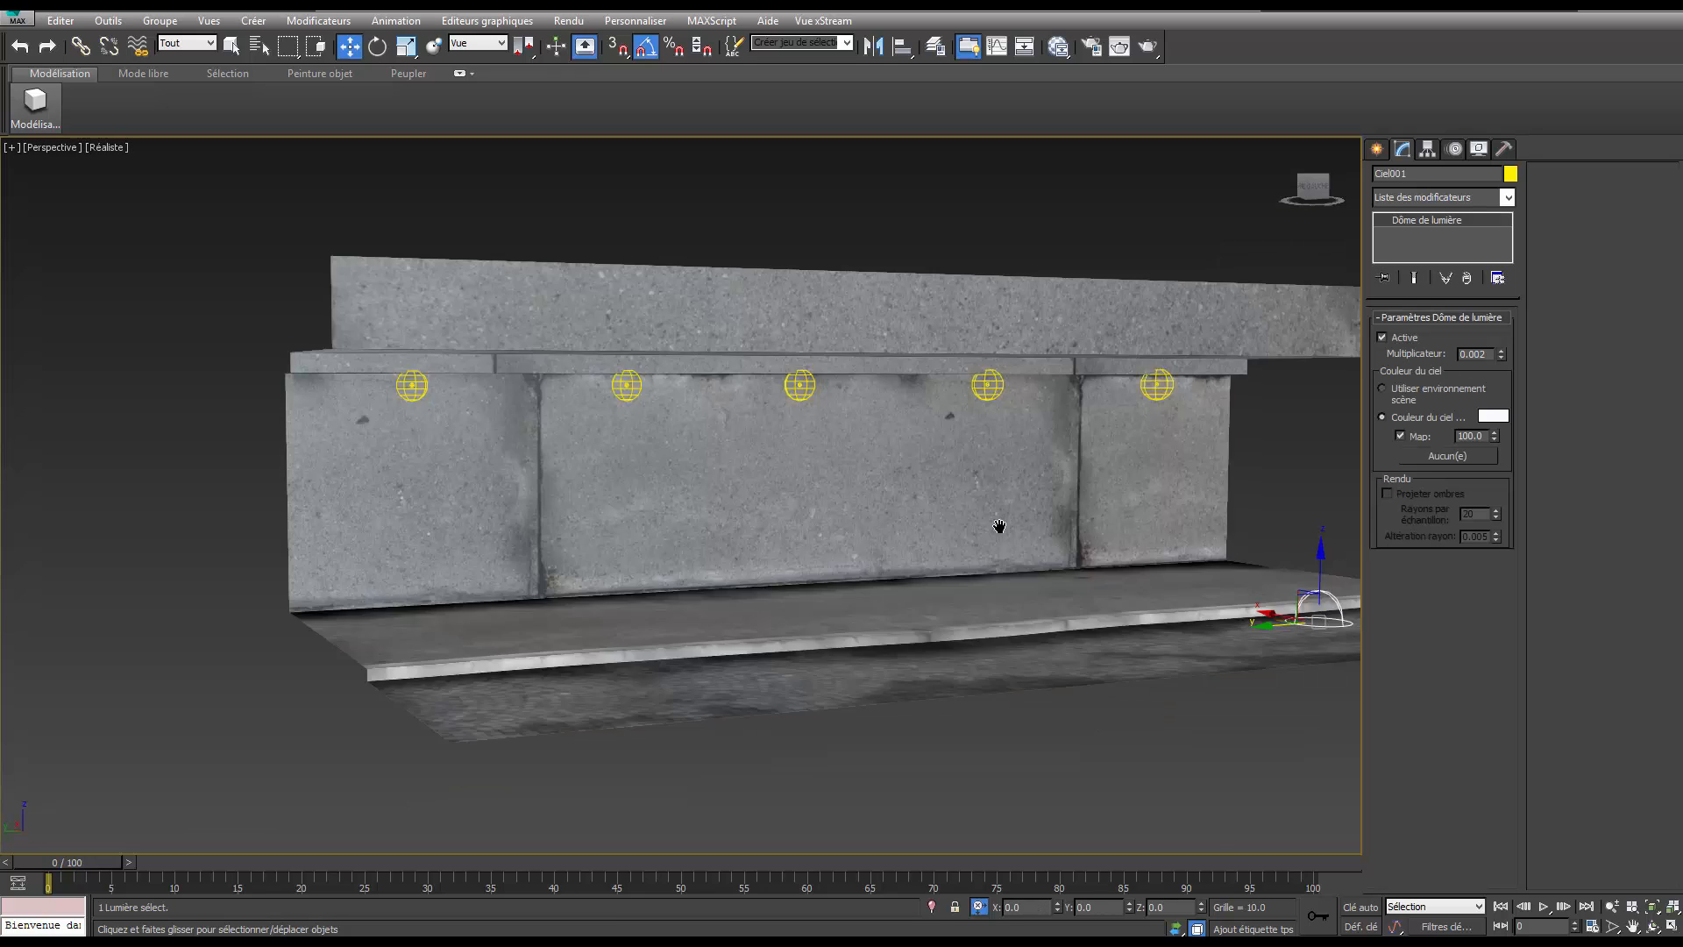
{"action": "mouse_move", "coordinate": [1000, 522]}
{"action": "middle_mouse_down"}
{"action": "mouse_move", "coordinate": [974, 538]}
{"action": "mouse_move", "coordinate": [974, 507]}
{"action": "middle_mouse_up"}
{"action": "key", "text": "shift+q"}
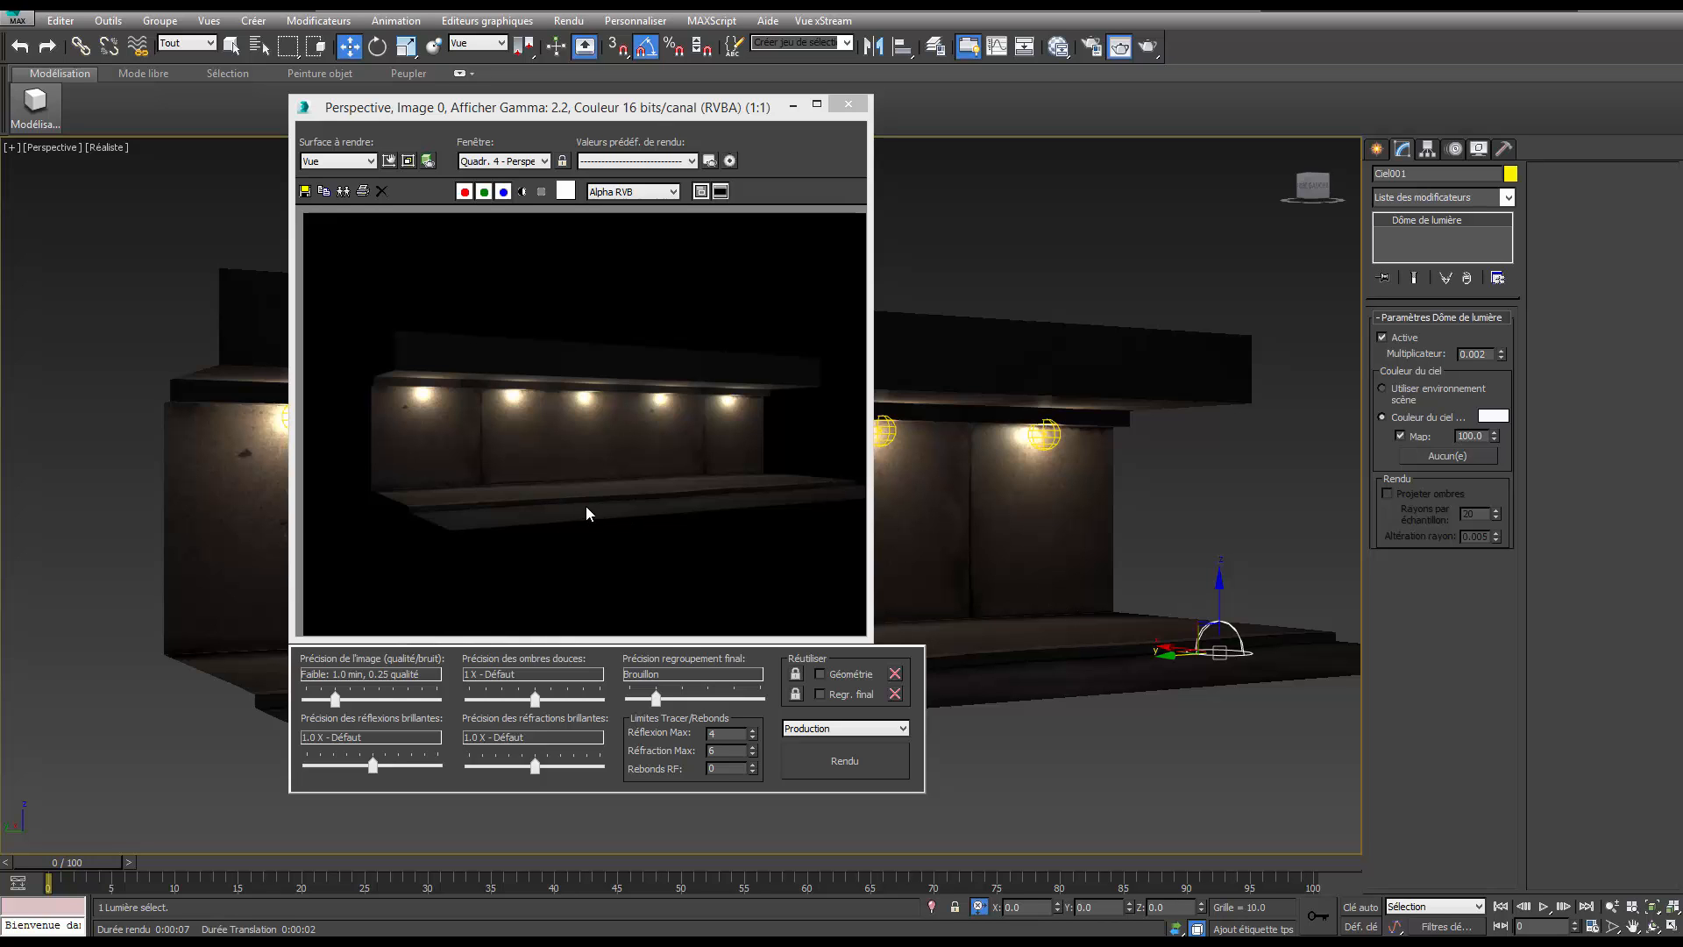
Test-render a closer view of the lamp-lit wall, pavement and road.
{"action": "scroll", "coordinate": [1050, 501], "scroll_direction": "up", "scroll_amount": 8}
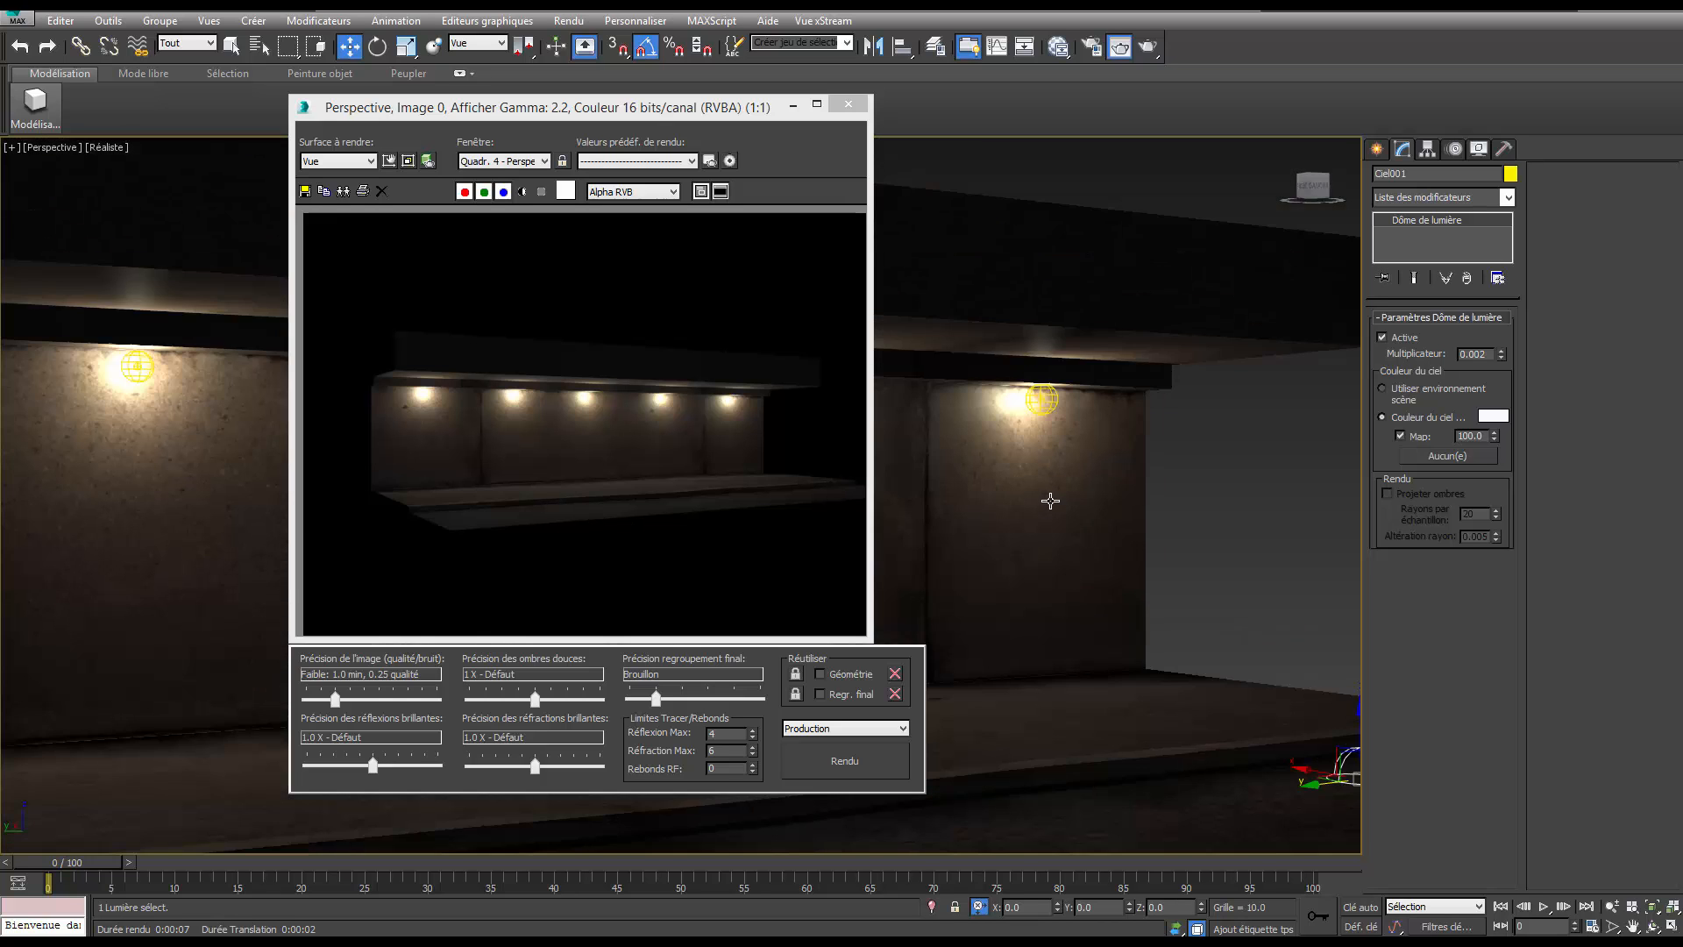
{"action": "middle_click_drag", "start_coordinate": [1089, 444], "coordinate": [1328, 416]}
{"action": "key", "text": "shift+q"}
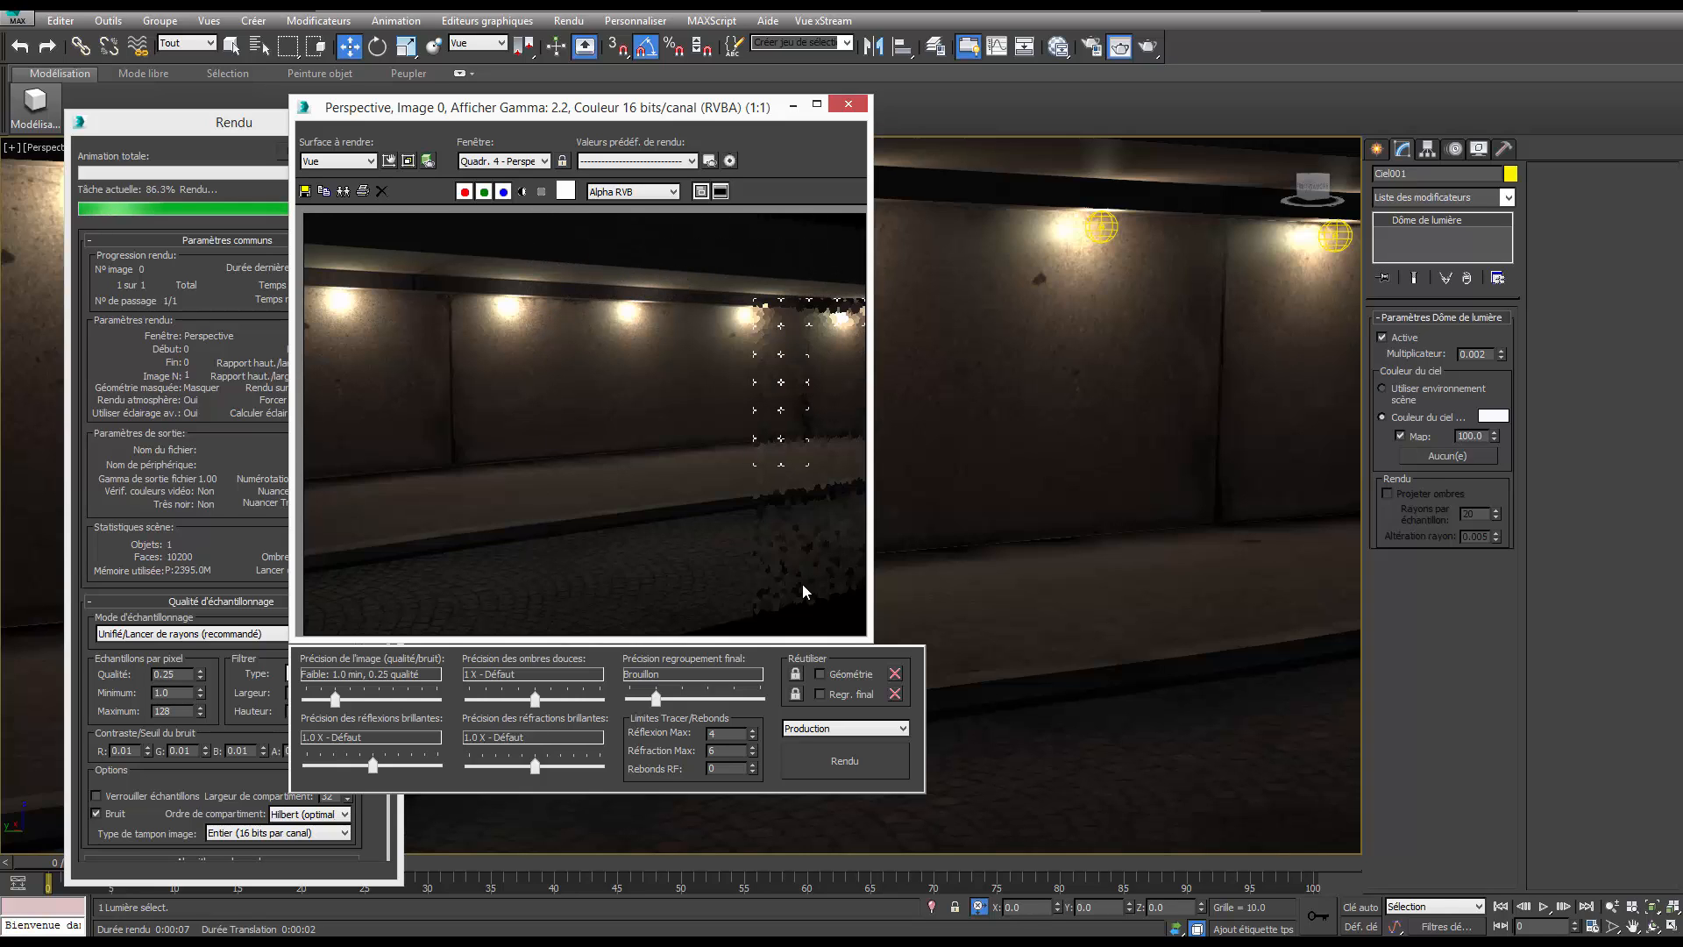
{"action": "left_click_drag", "start_coordinate": [263, 124], "coordinate": [190, 192]}
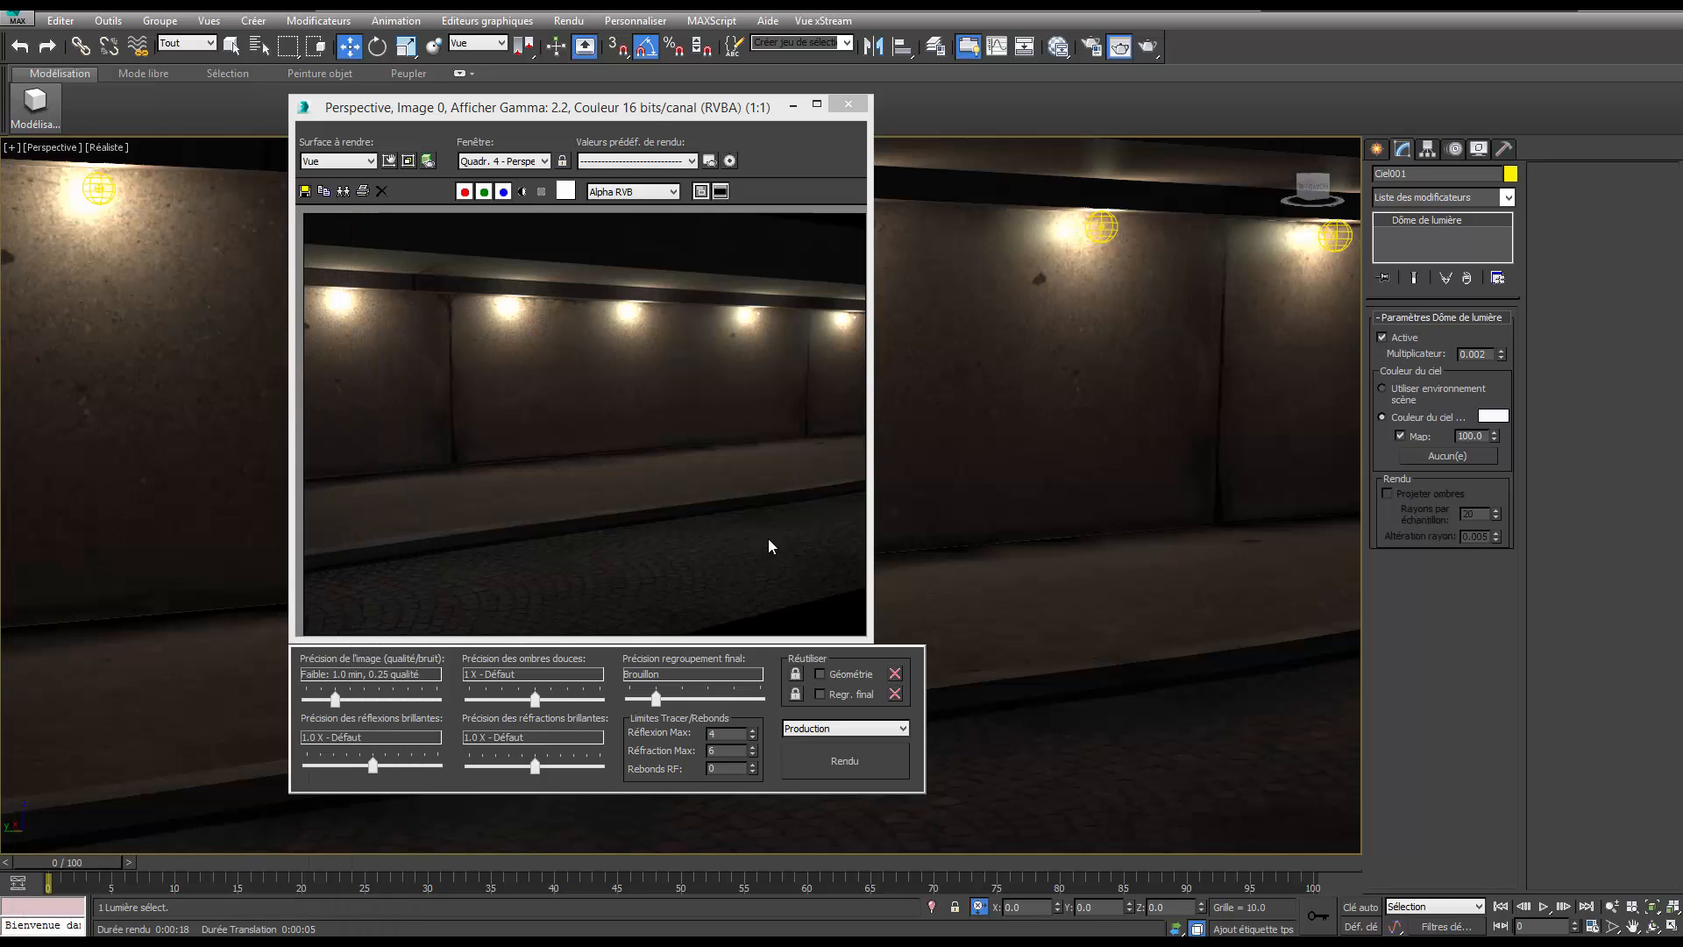
Set the relief (bump) amount of the RouteMurMap material to 1.0.
{"action": "left_click", "coordinate": [1055, 50]}
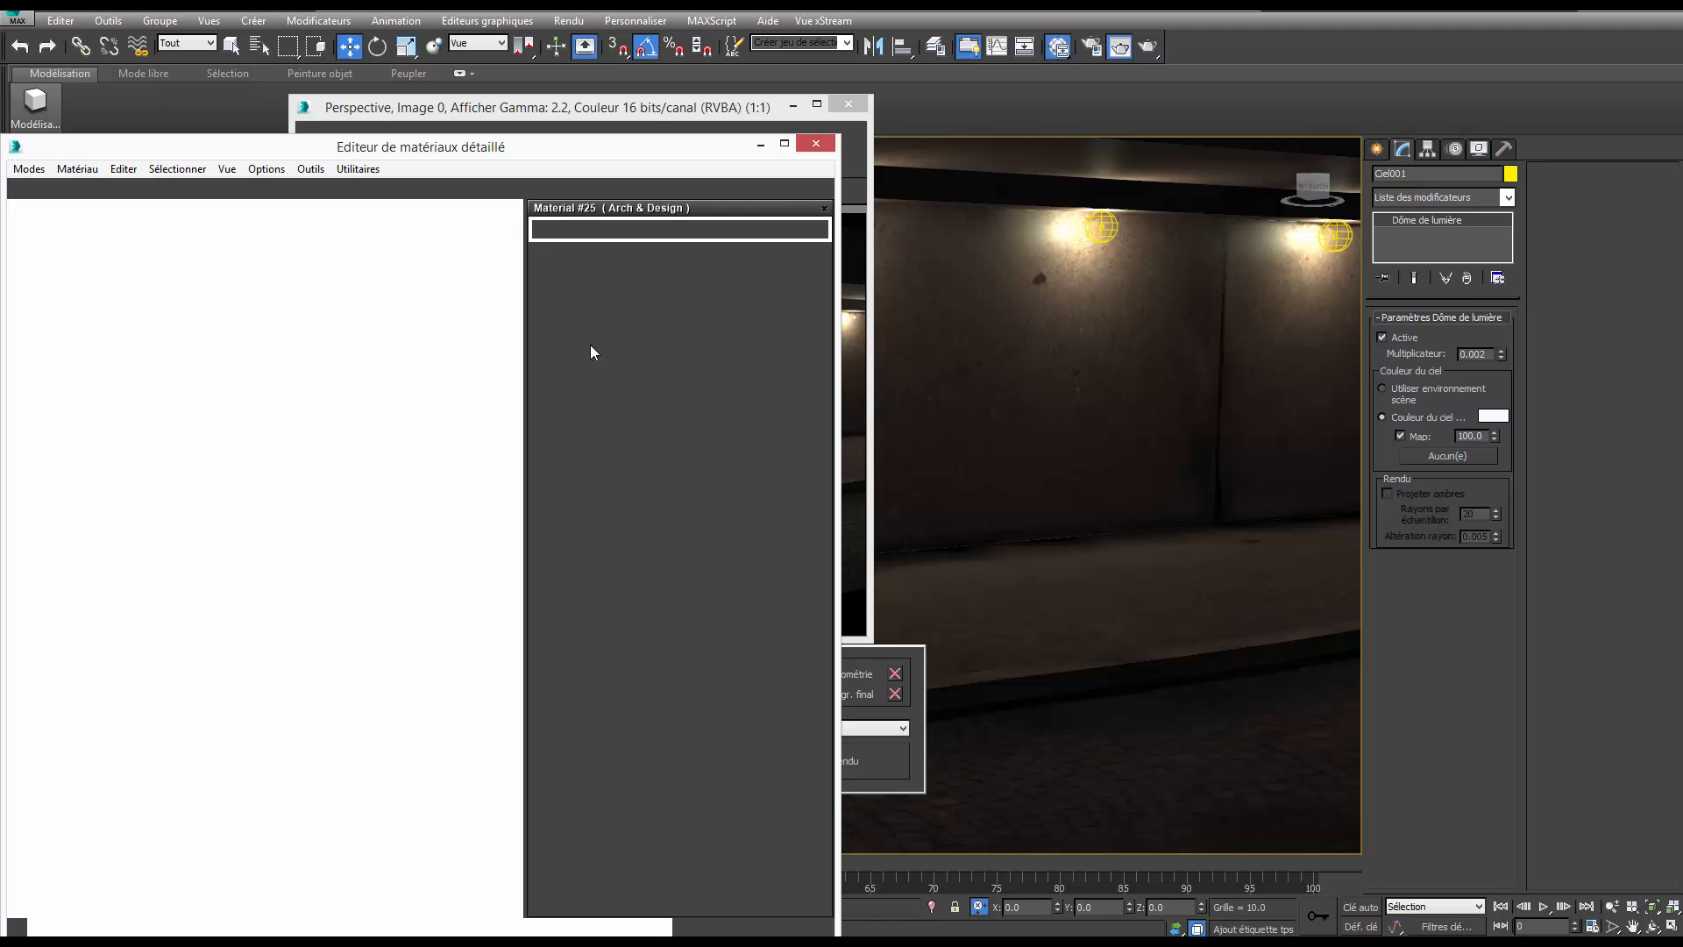
{"action": "double_click", "coordinate": [428, 315]}
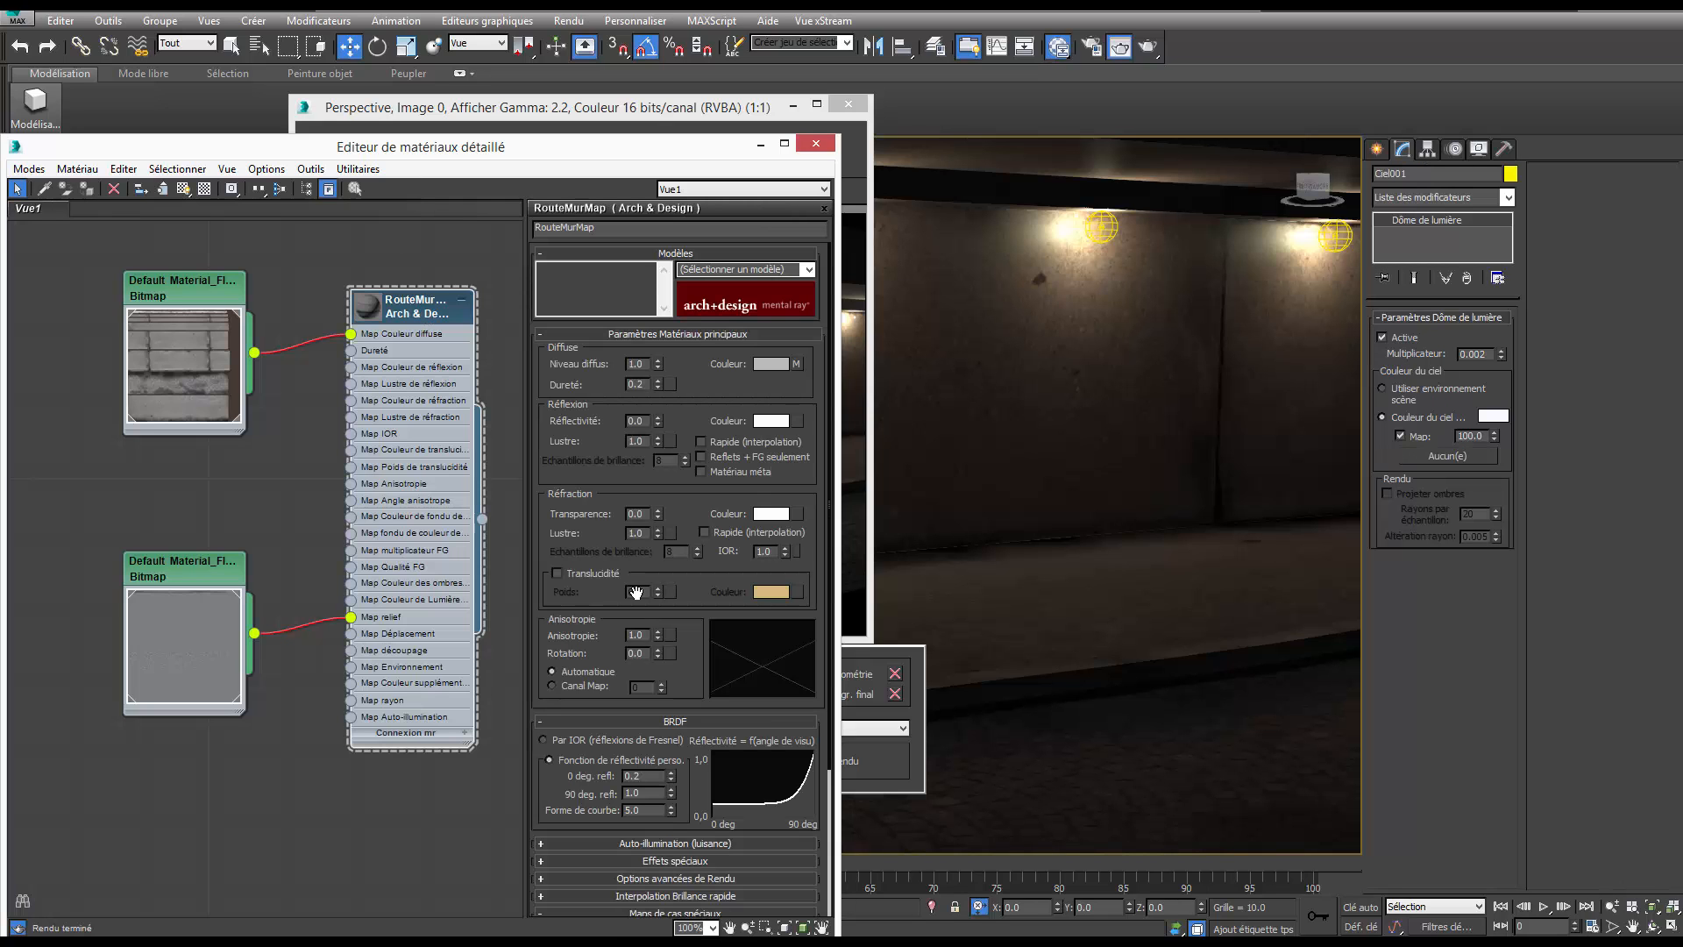
{"action": "left_click_drag", "start_coordinate": [686, 670], "coordinate": [719, 402]}
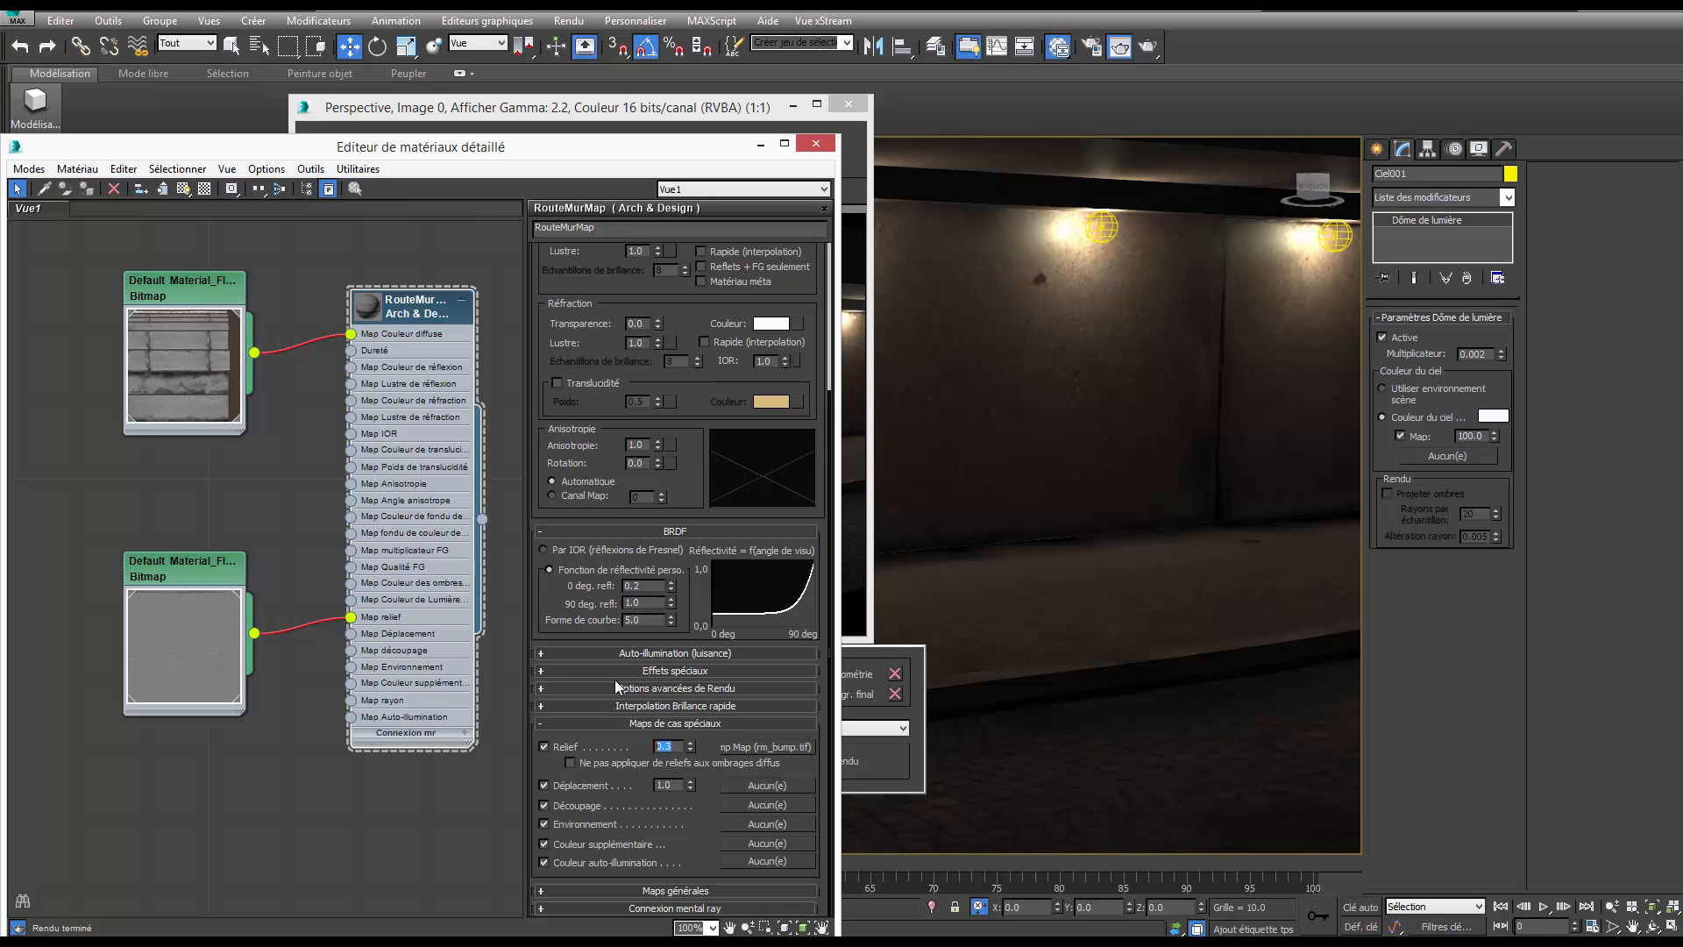
{"action": "type", "text": "1.0"}
{"action": "key", "text": "Return"}
Apply the Finition perle template to the RouteMurMap material, then test-render the wall and close the render and material editor.
{"action": "left_click_drag", "start_coordinate": [698, 304], "coordinate": [676, 575]}
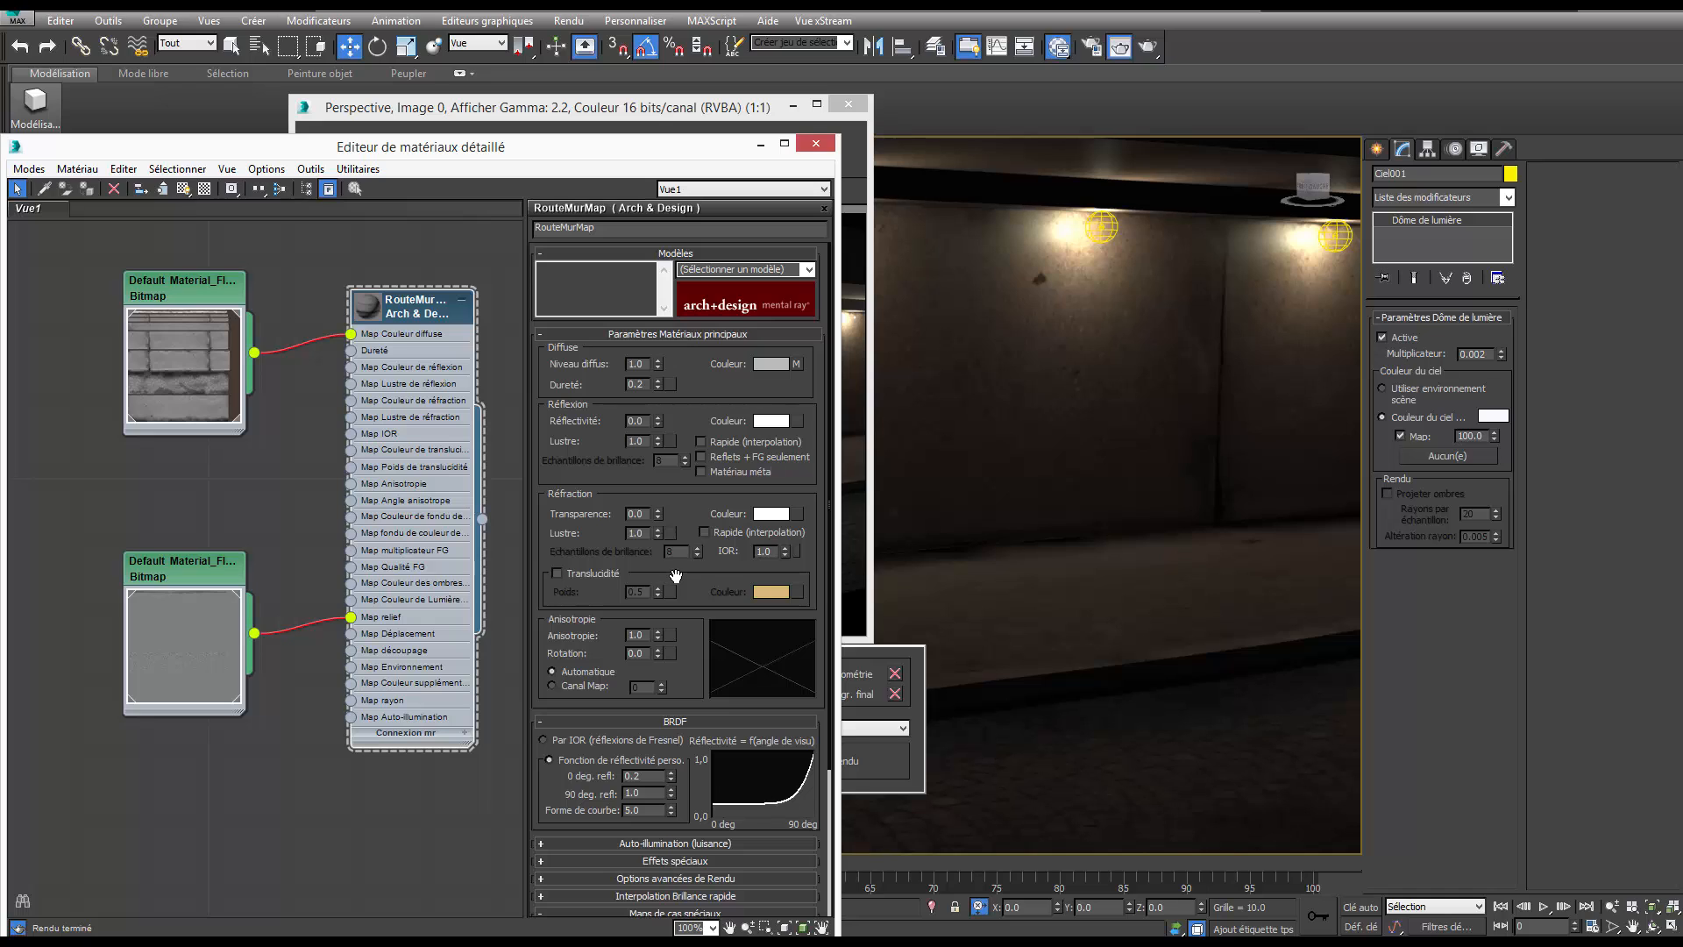
{"action": "left_click", "coordinate": [808, 269]}
{"action": "left_click", "coordinate": [771, 304]}
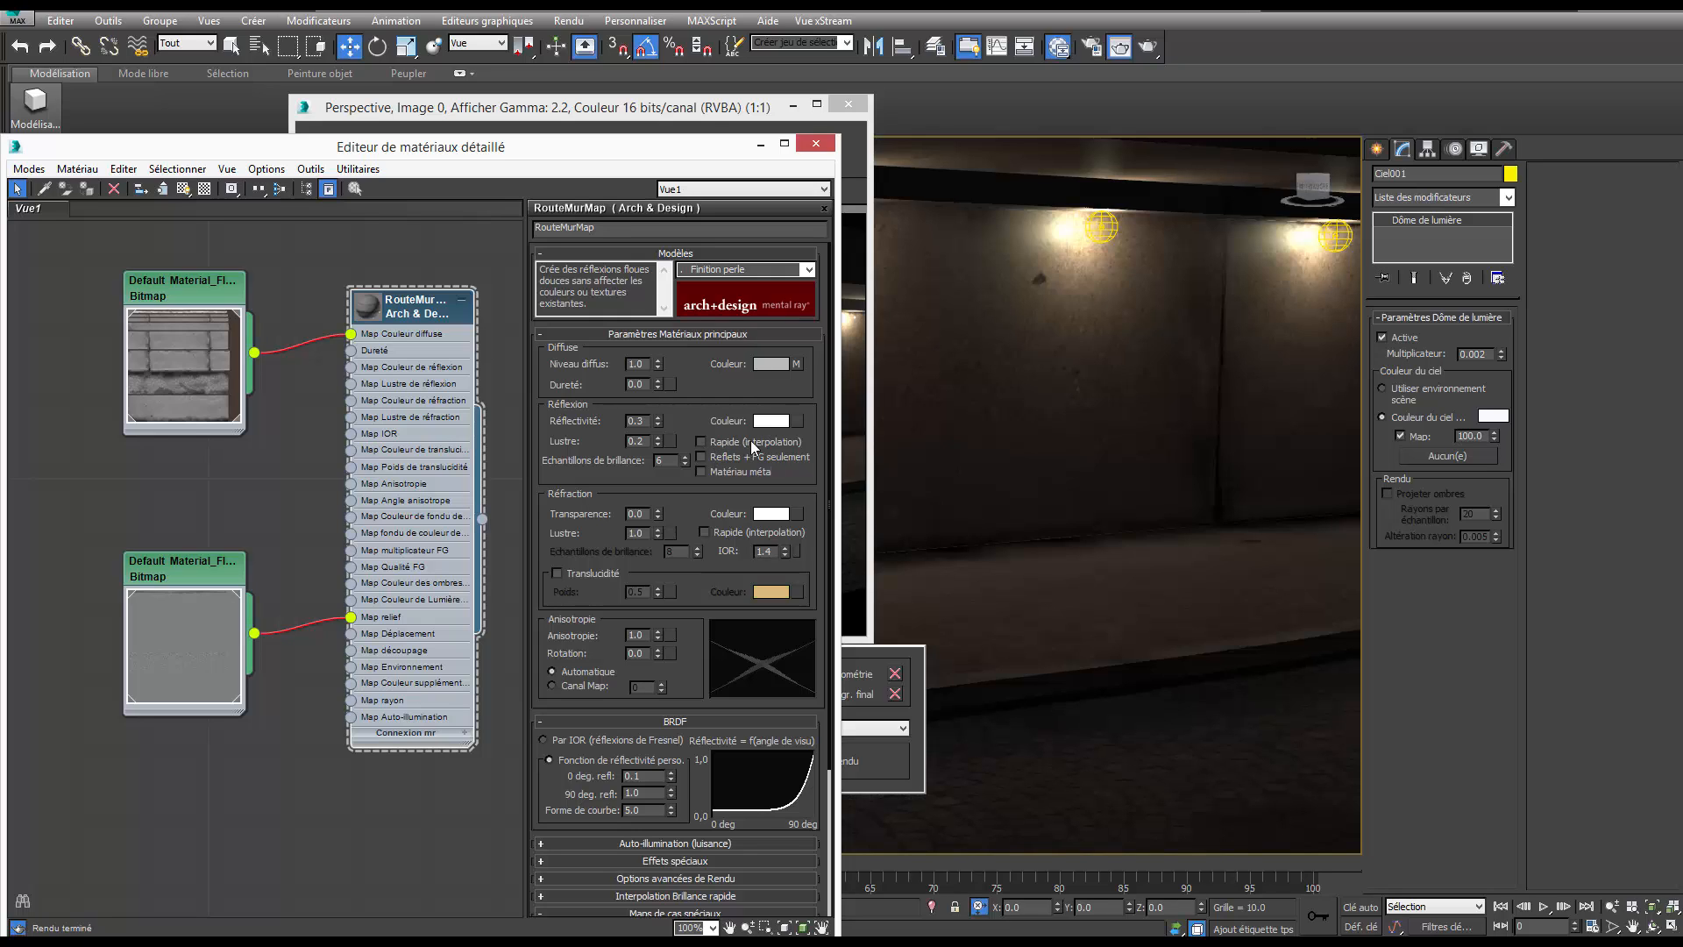
{"action": "left_click", "coordinate": [1147, 47]}
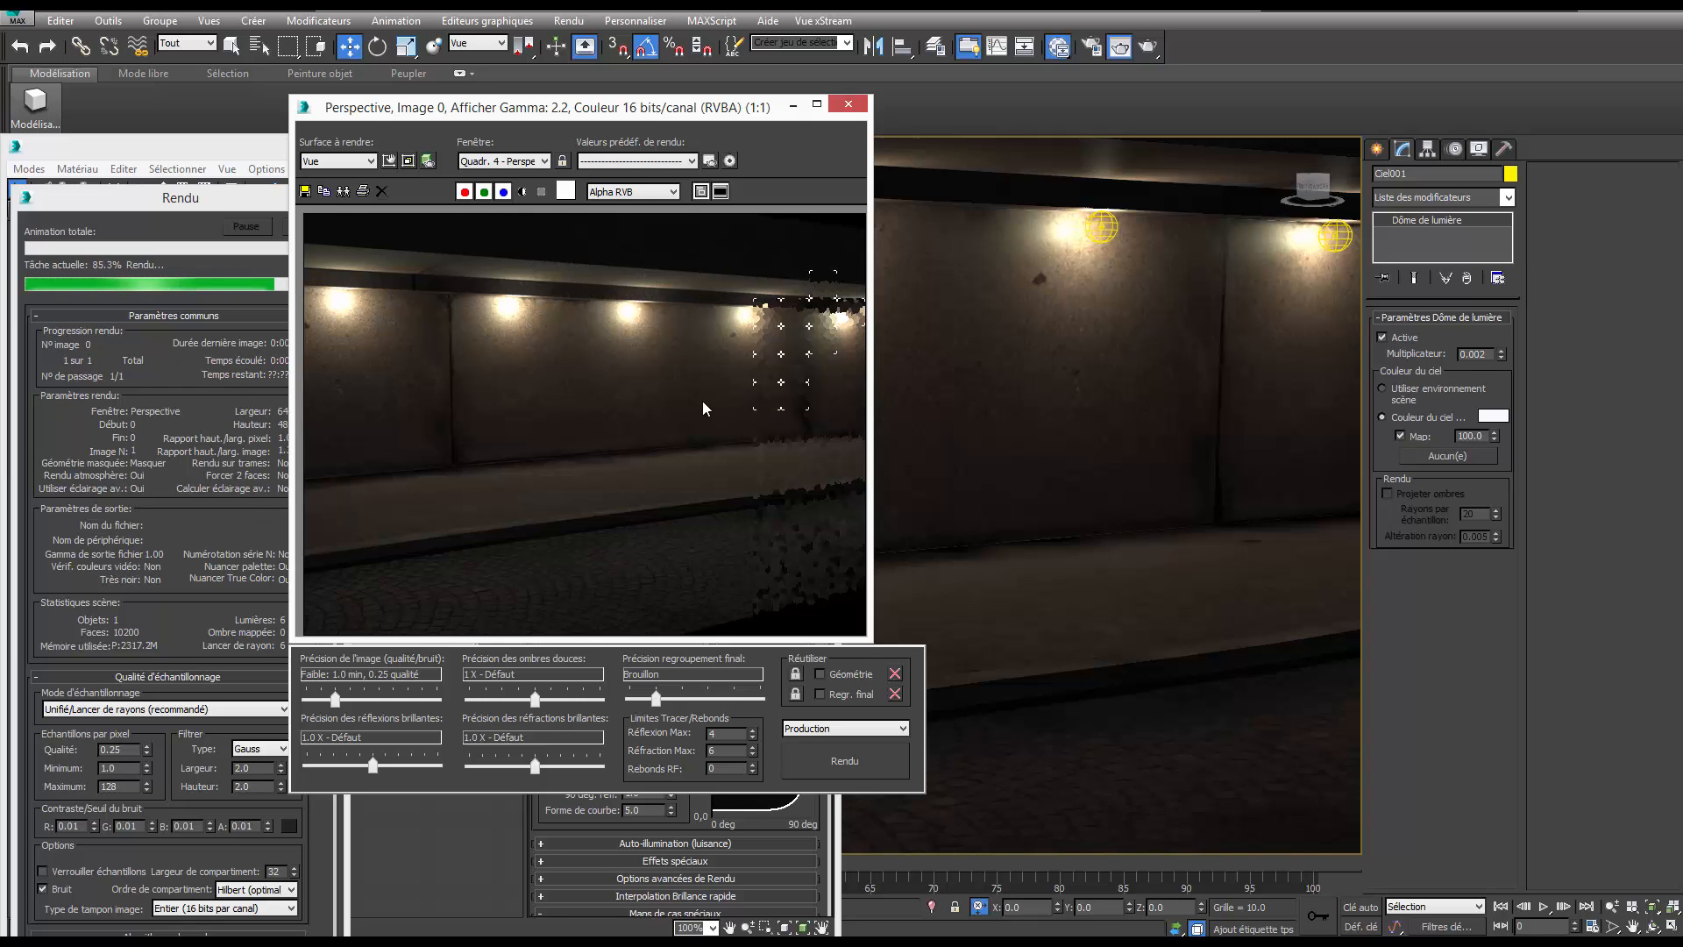
{"action": "left_click", "coordinate": [848, 105]}
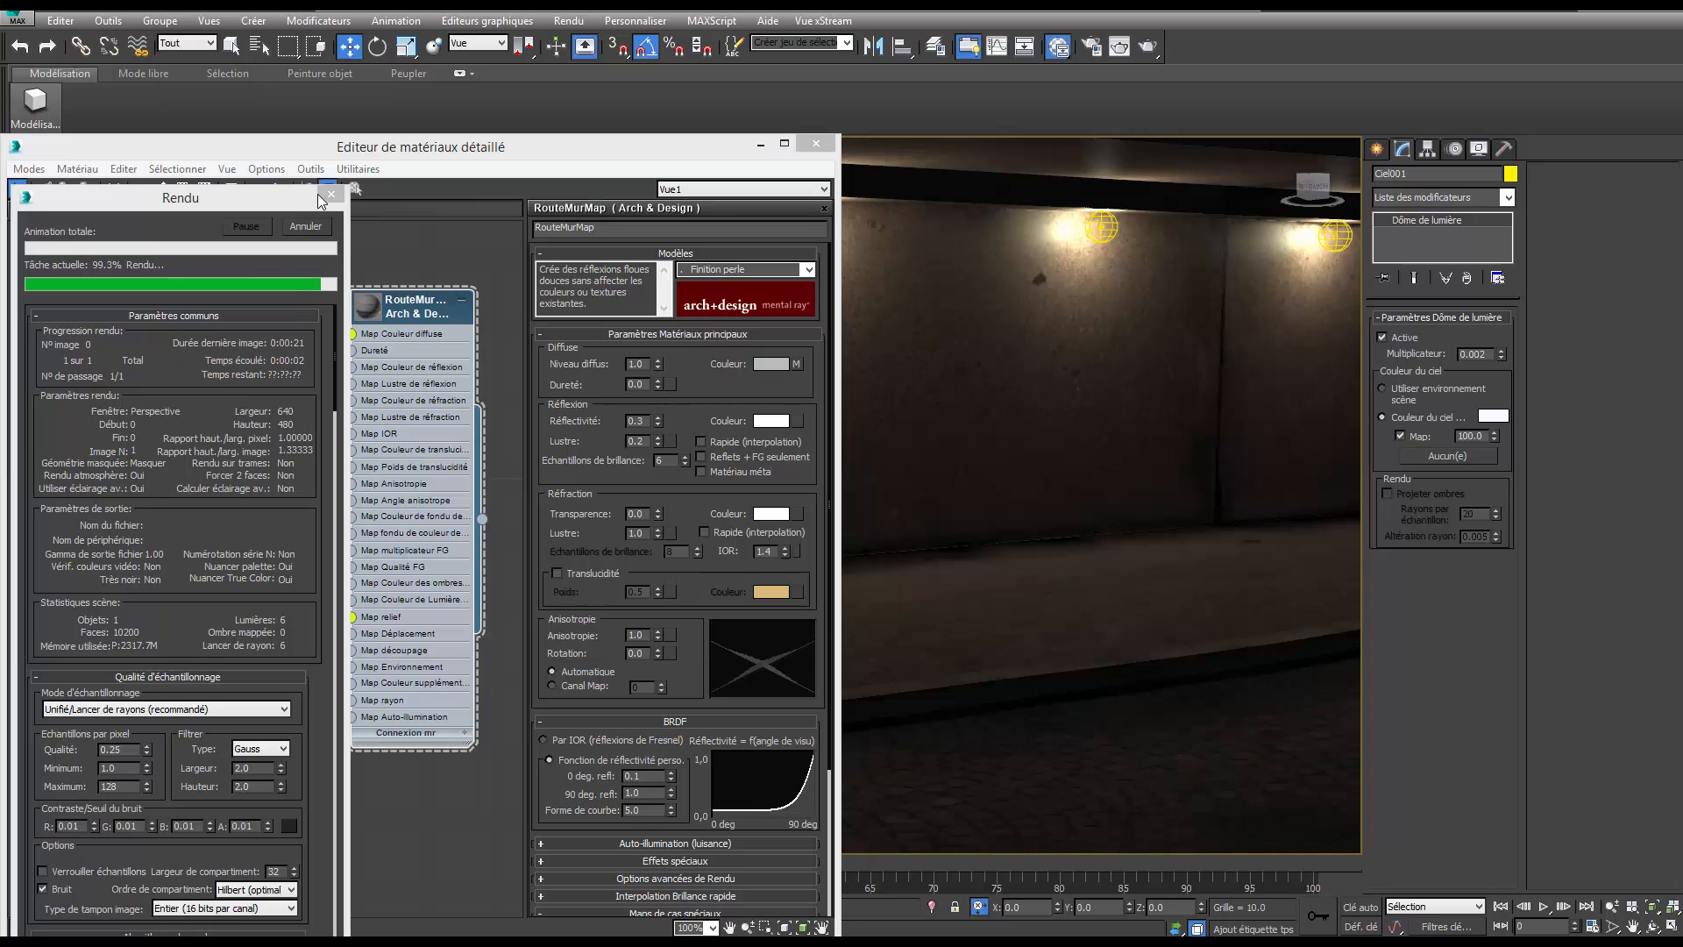
{"action": "left_click", "coordinate": [816, 143]}
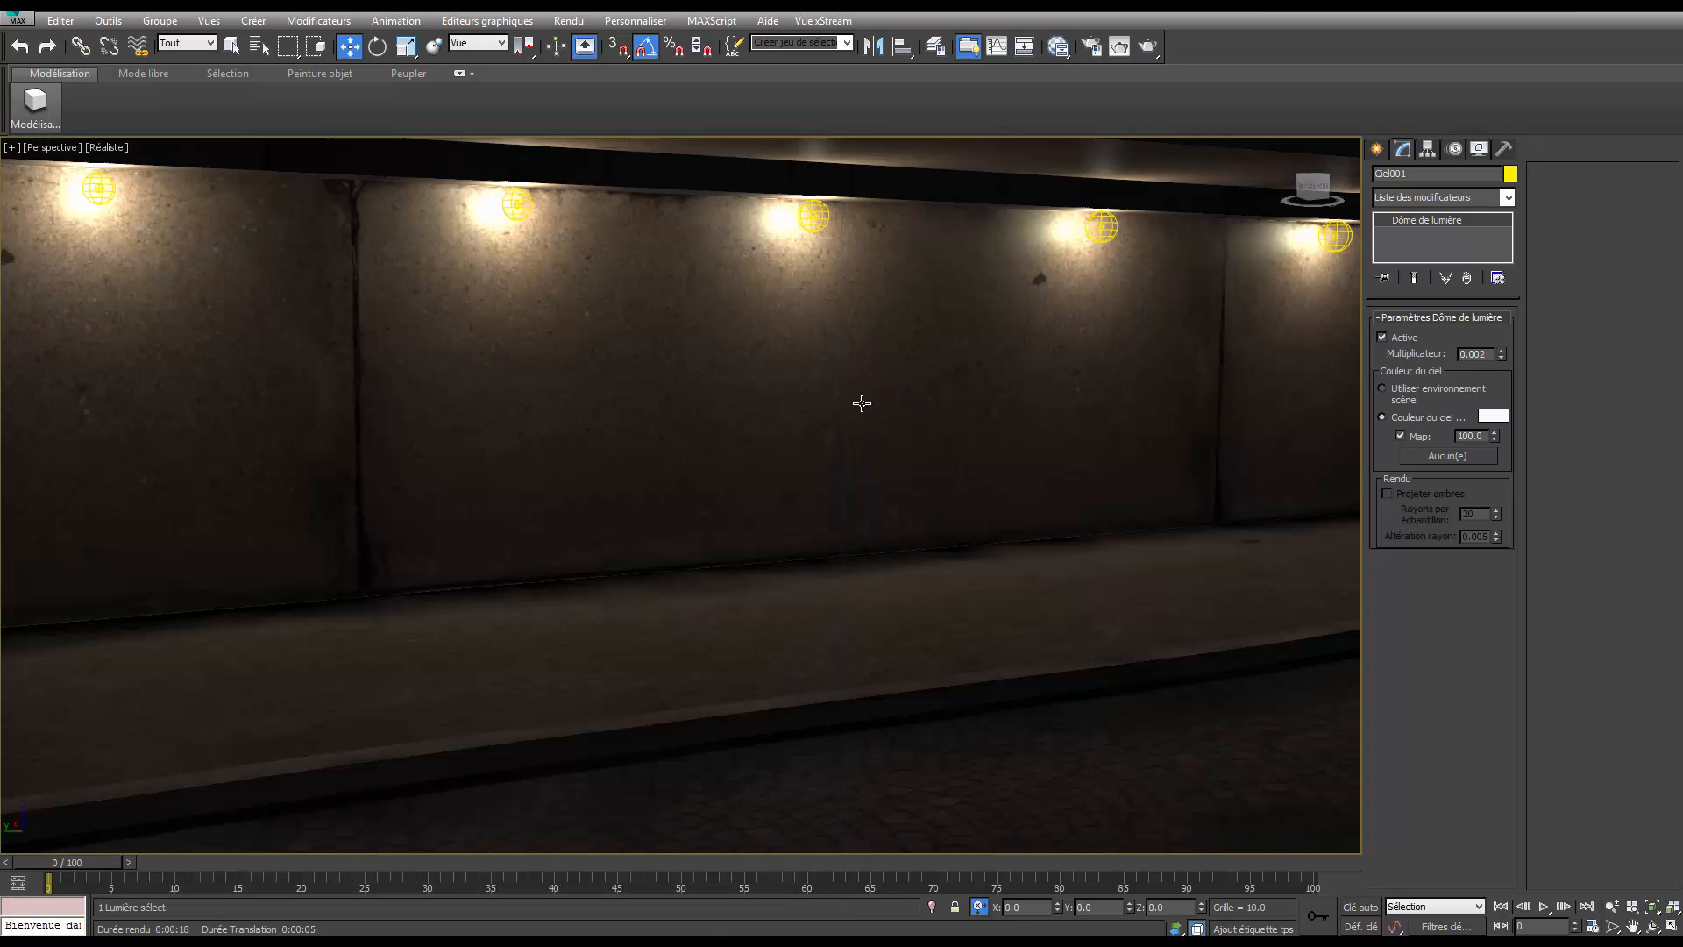
Display the safe frames in the Perspective view and check the option in the view settings.
{"action": "key", "text": "shift+f"}
{"action": "left_click", "coordinate": [17, 155]}
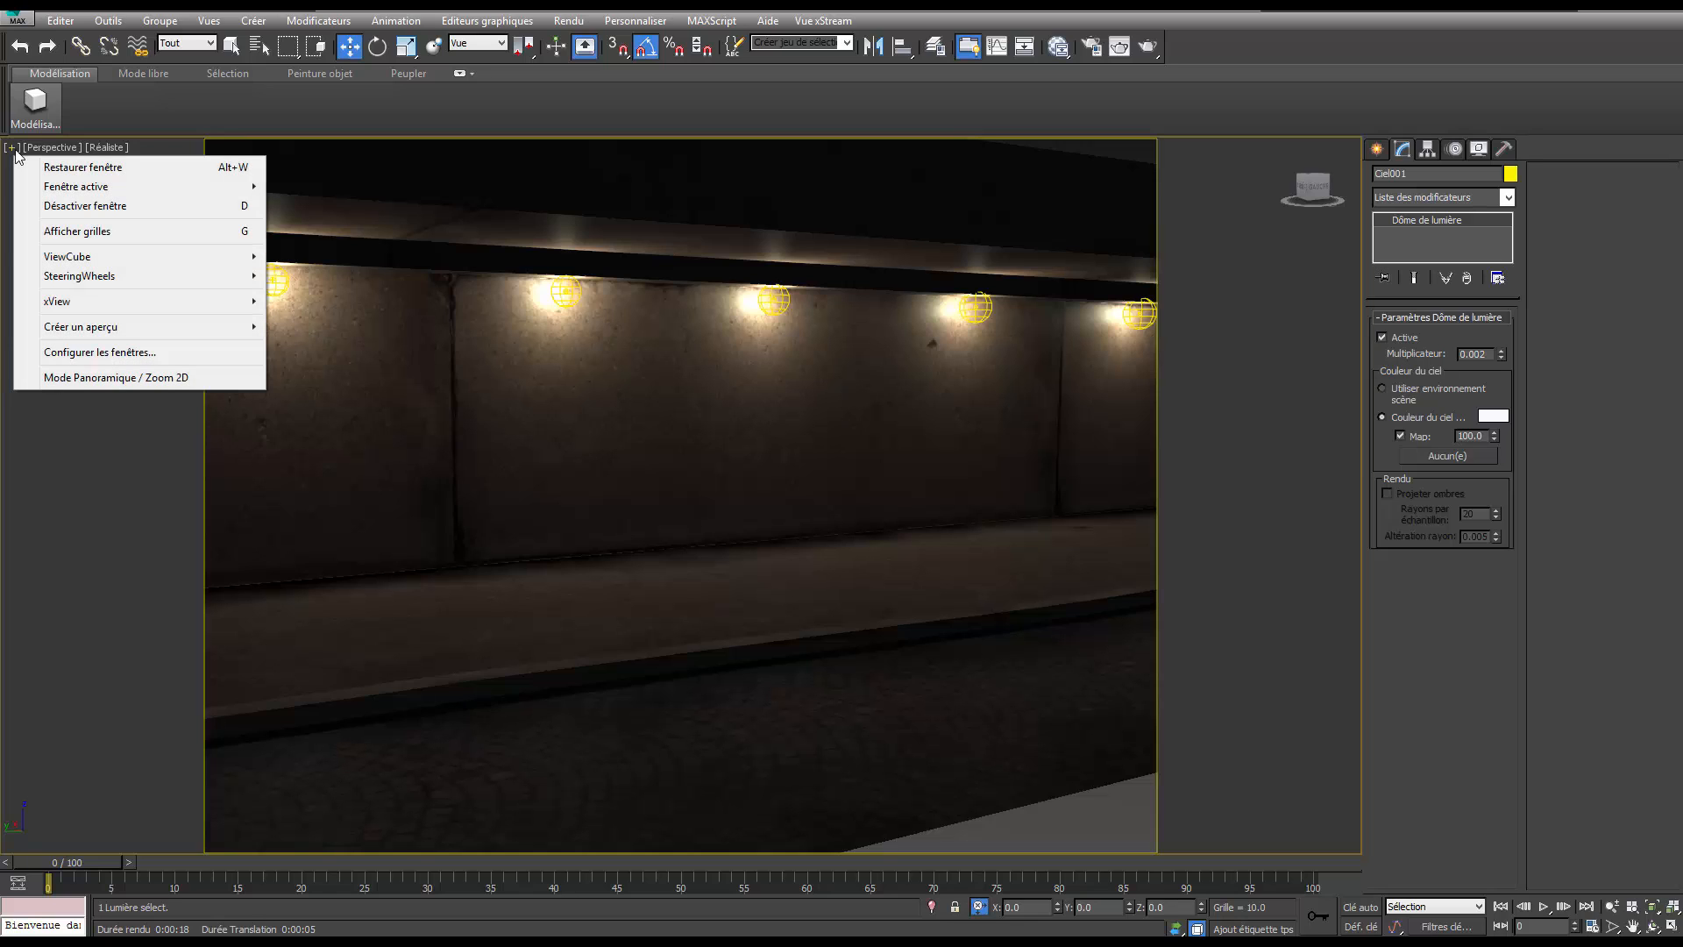
{"action": "left_click", "coordinate": [54, 150]}
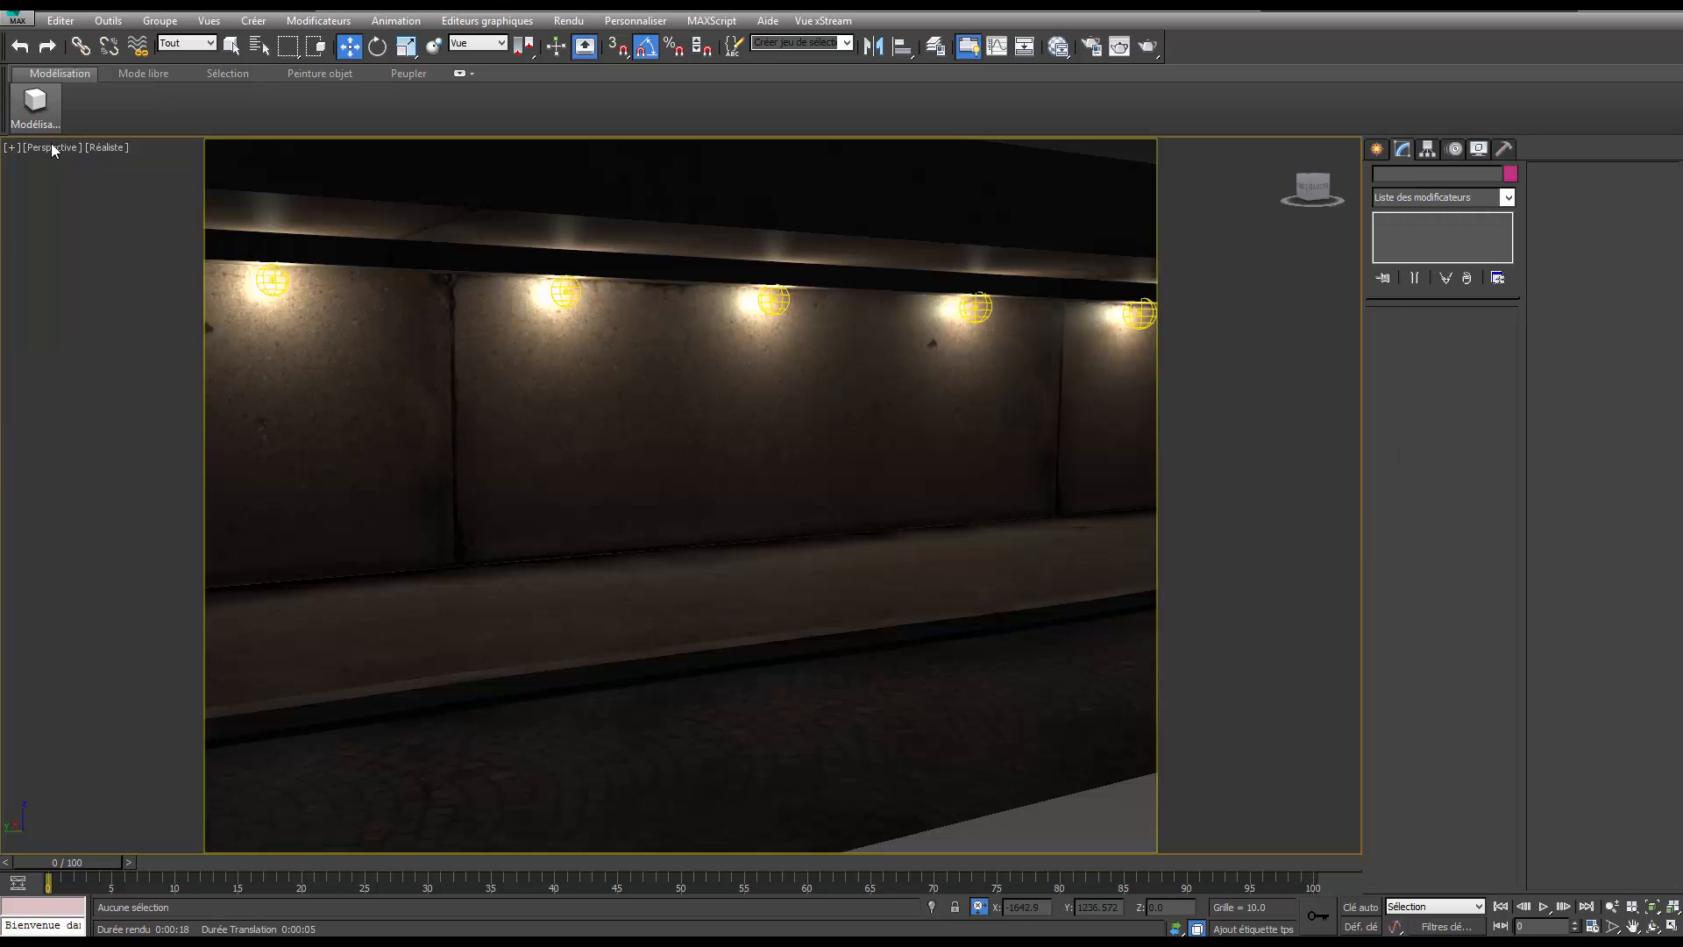
{"action": "left_click", "coordinate": [53, 150]}
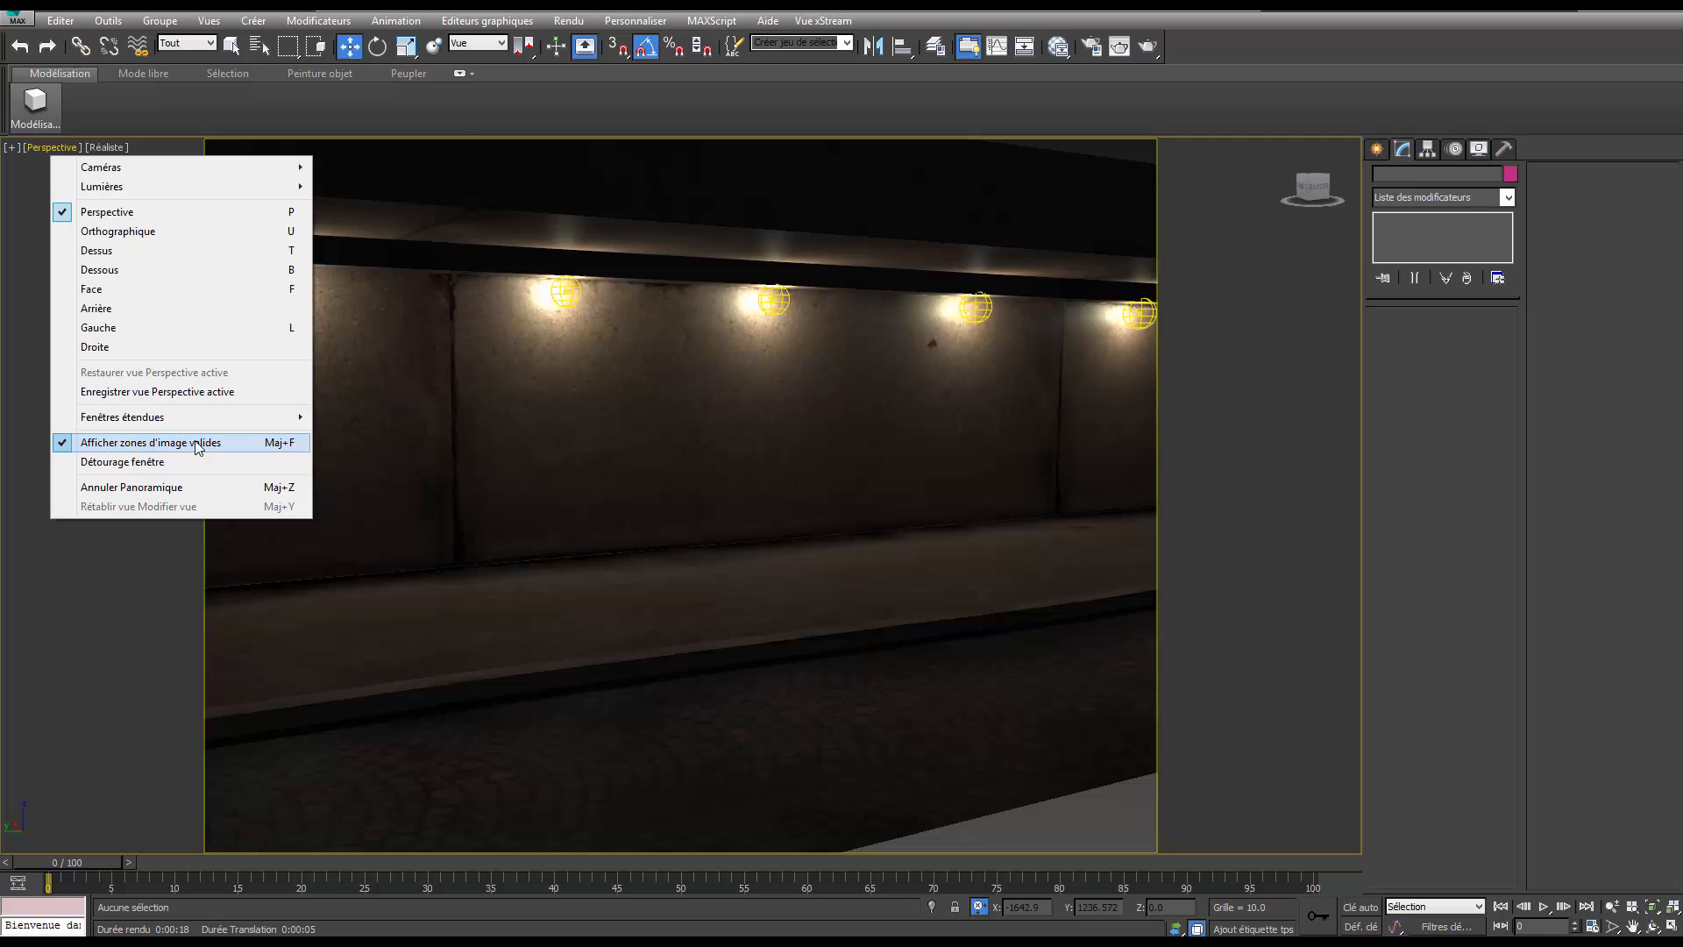
Set the render output size to the HDTV (vidéo) format at 1280x720.
{"action": "left_click", "coordinate": [1061, 47]}
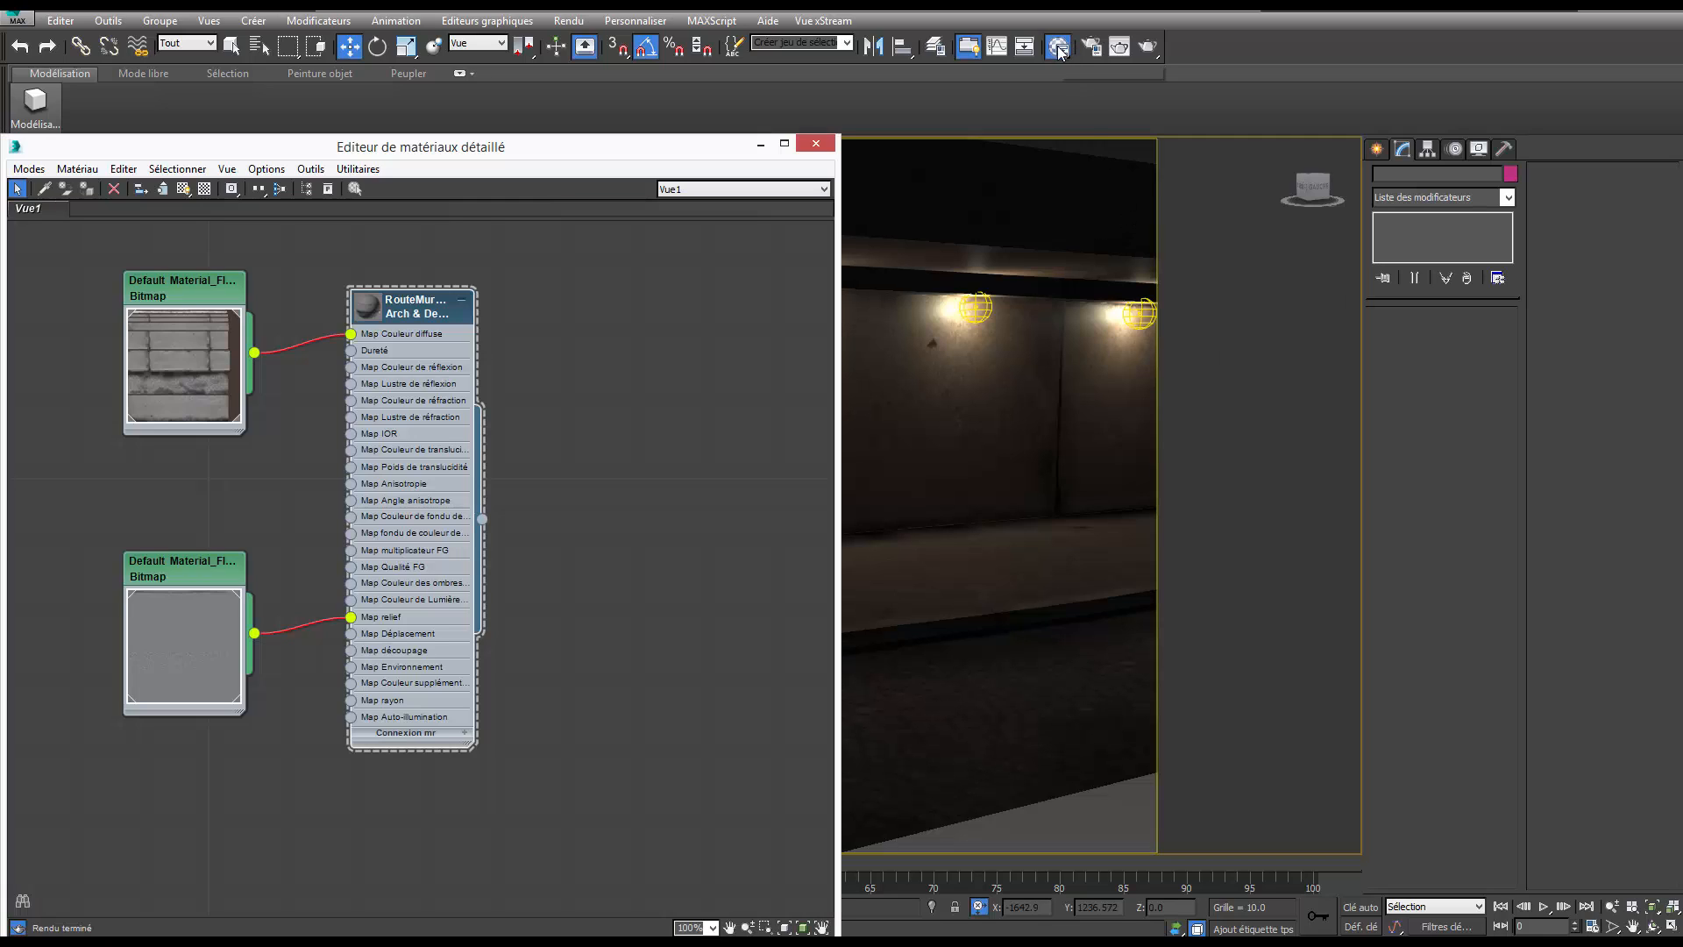
{"action": "left_click", "coordinate": [816, 143]}
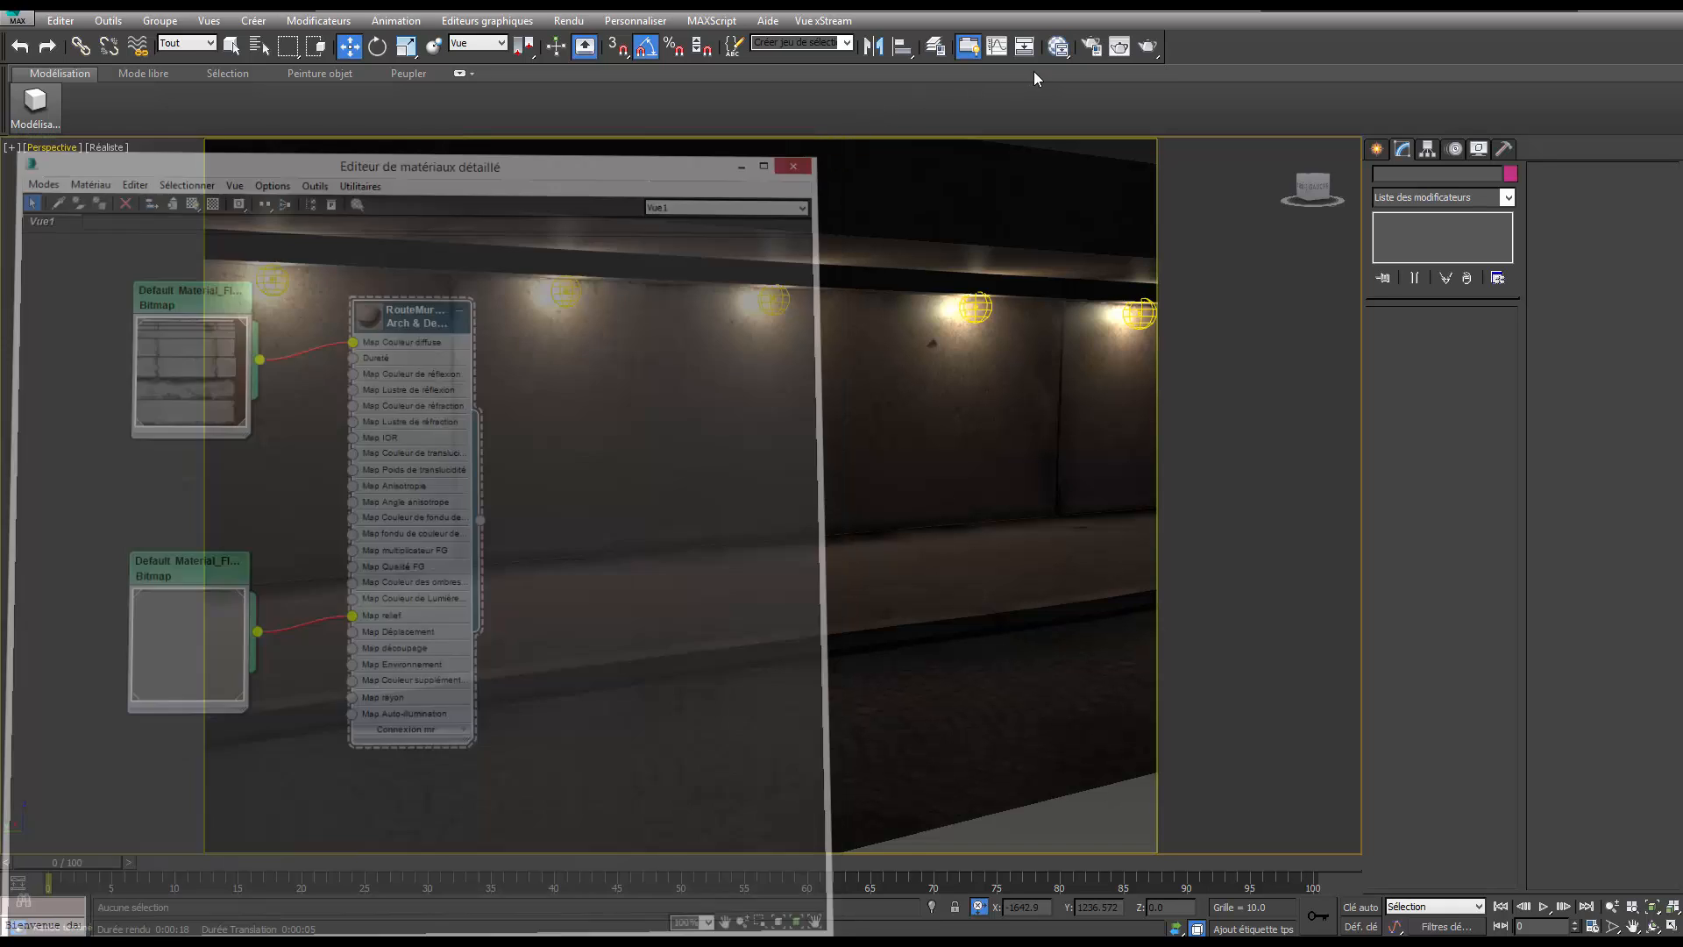
{"action": "left_click", "coordinate": [1090, 47]}
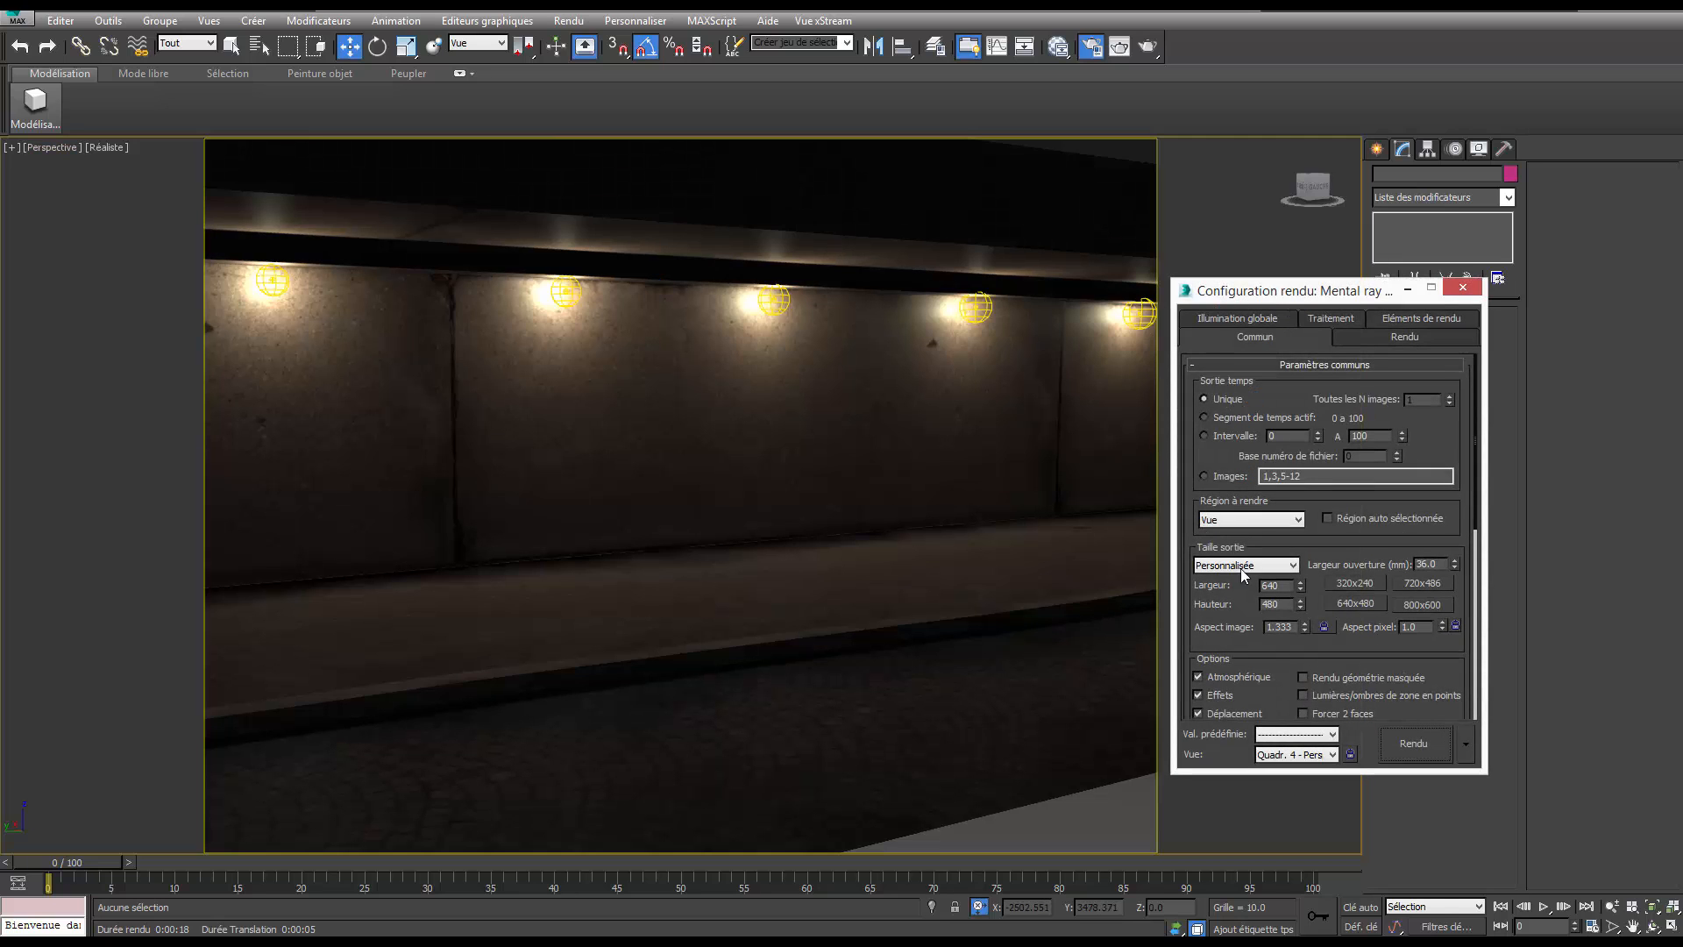
{"action": "left_click", "coordinate": [1241, 565]}
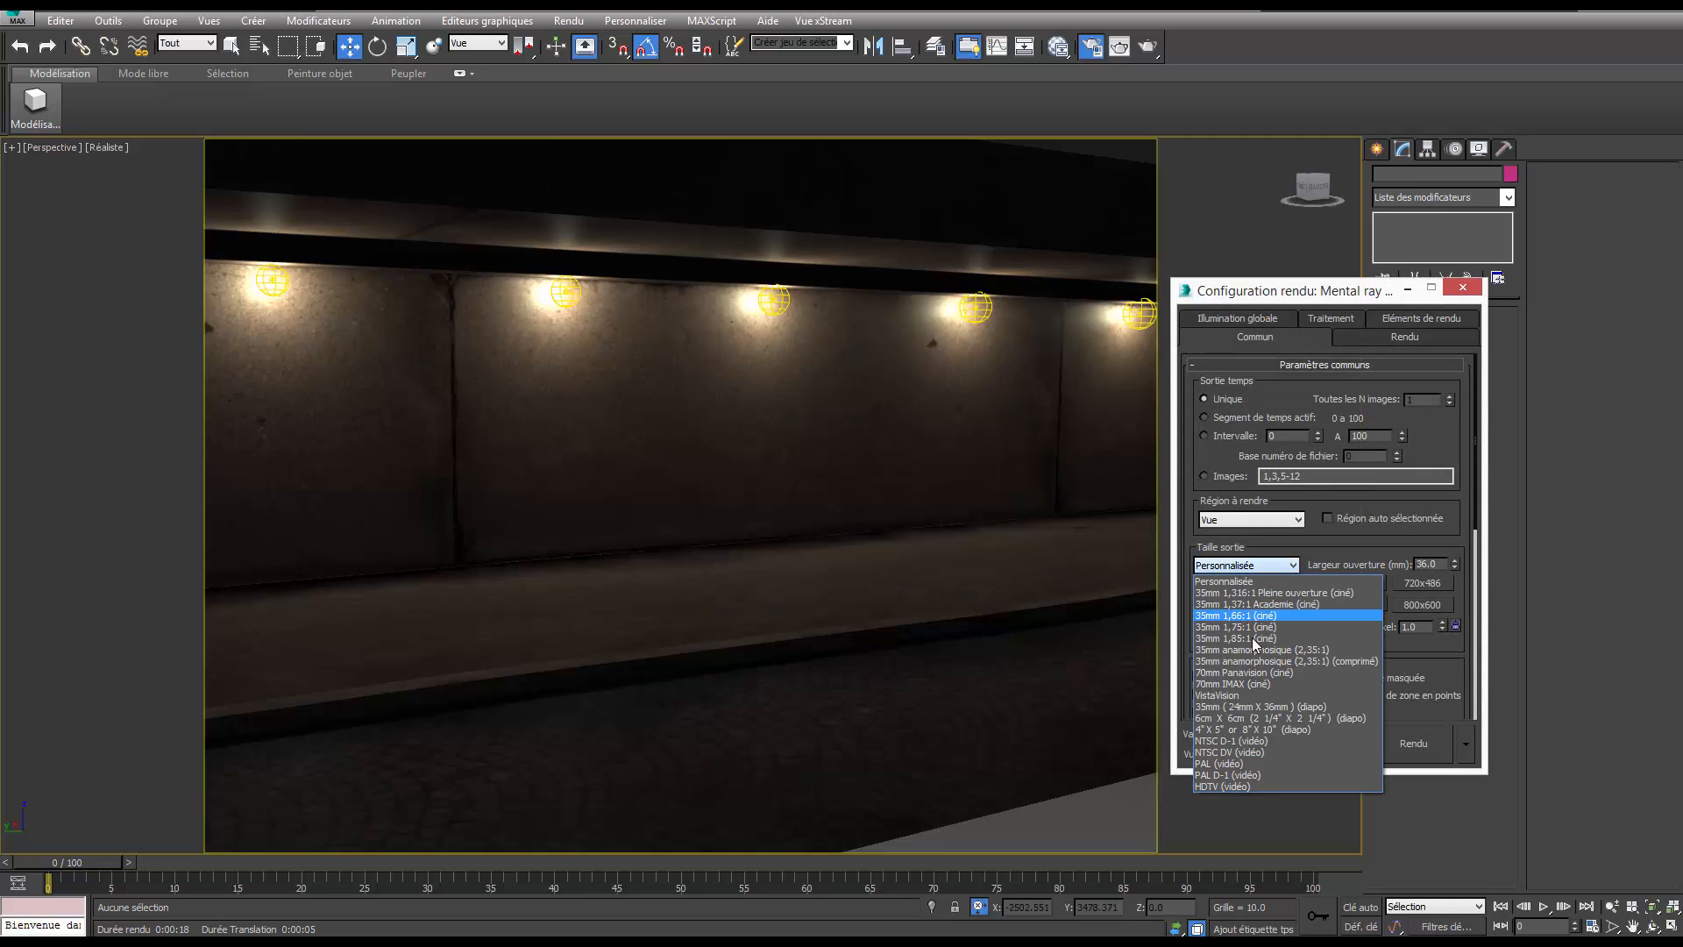
{"action": "left_click", "coordinate": [1245, 785]}
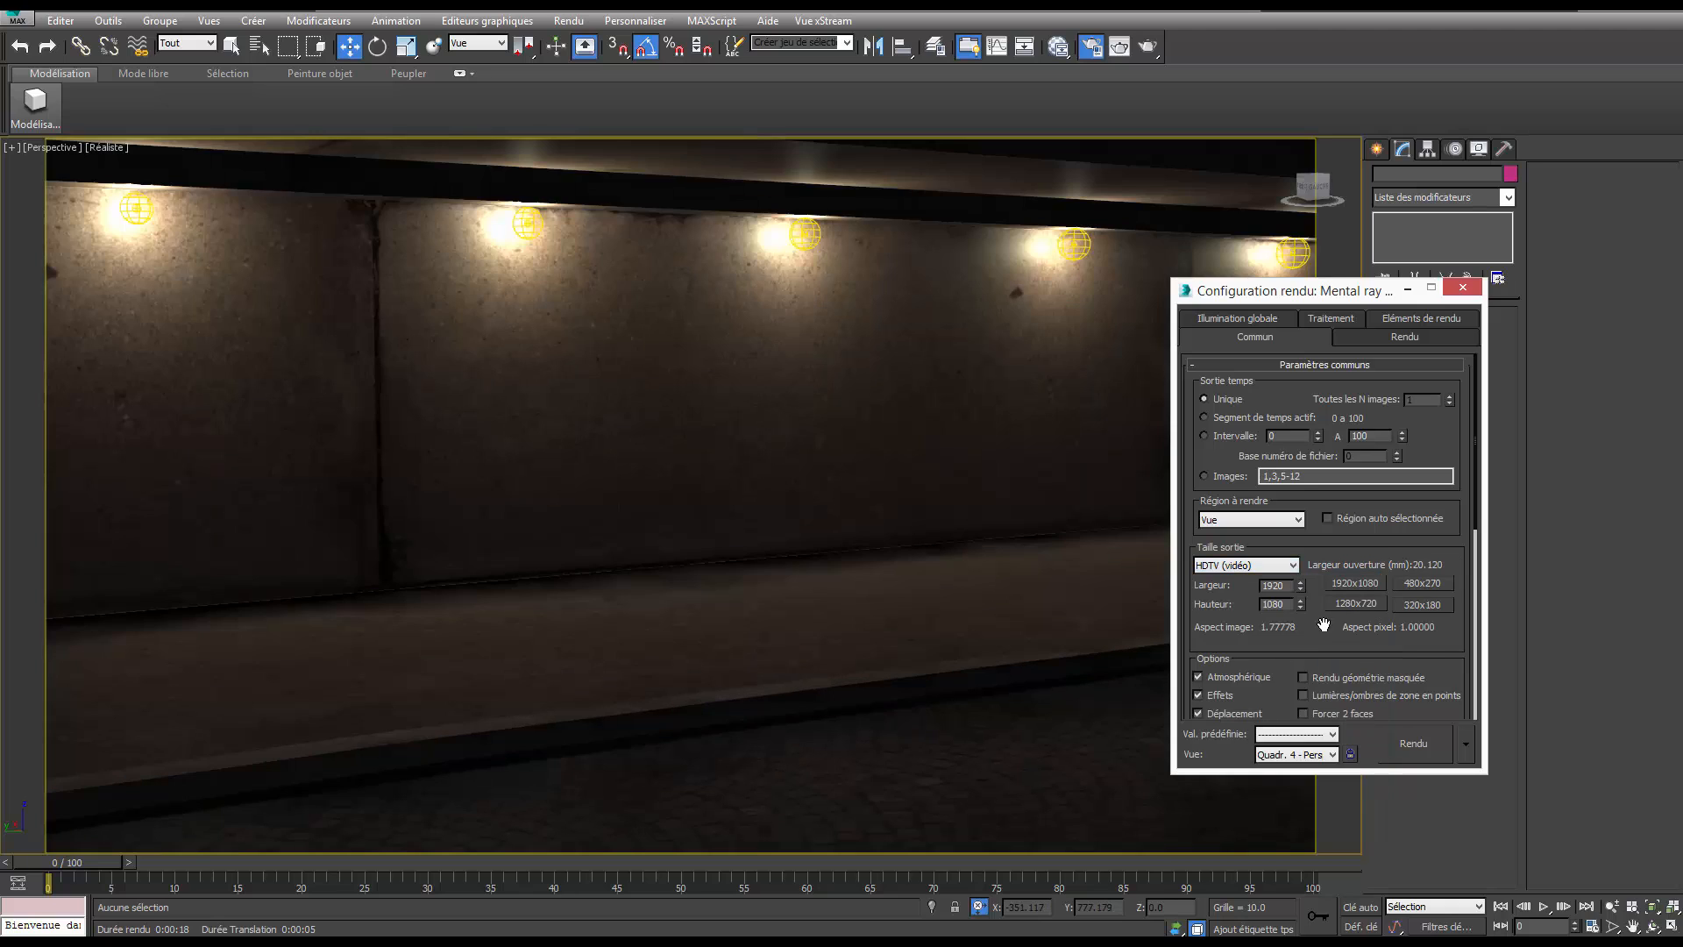
{"action": "left_click", "coordinate": [1365, 605]}
{"action": "left_click_drag", "start_coordinate": [1365, 300], "coordinate": [1589, 242]}
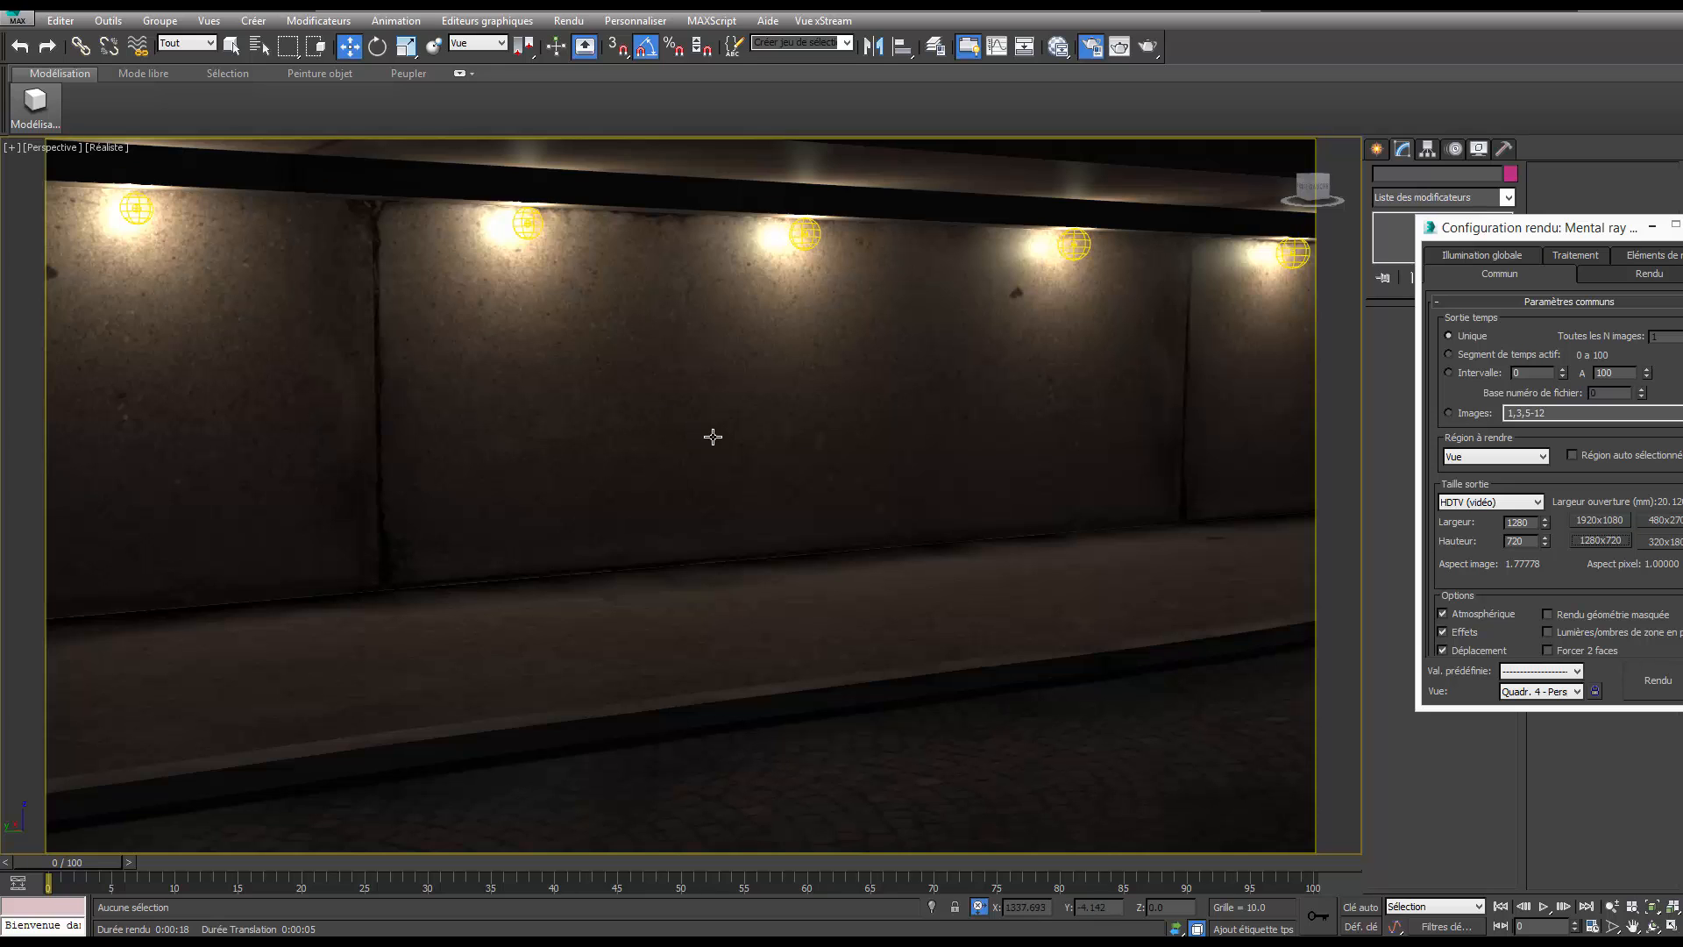
Examine the wall from a more oblique, wider angle that includes both of its ends within the safe frame.
{"action": "mouse_move", "coordinate": [710, 436]}
{"action": "middle_mouse_down"}
{"action": "mouse_move", "coordinate": [714, 469]}
{"action": "mouse_move", "coordinate": [751, 458]}
{"action": "mouse_move", "coordinate": [724, 431]}
{"action": "mouse_move", "coordinate": [692, 432]}
{"action": "middle_mouse_up"}
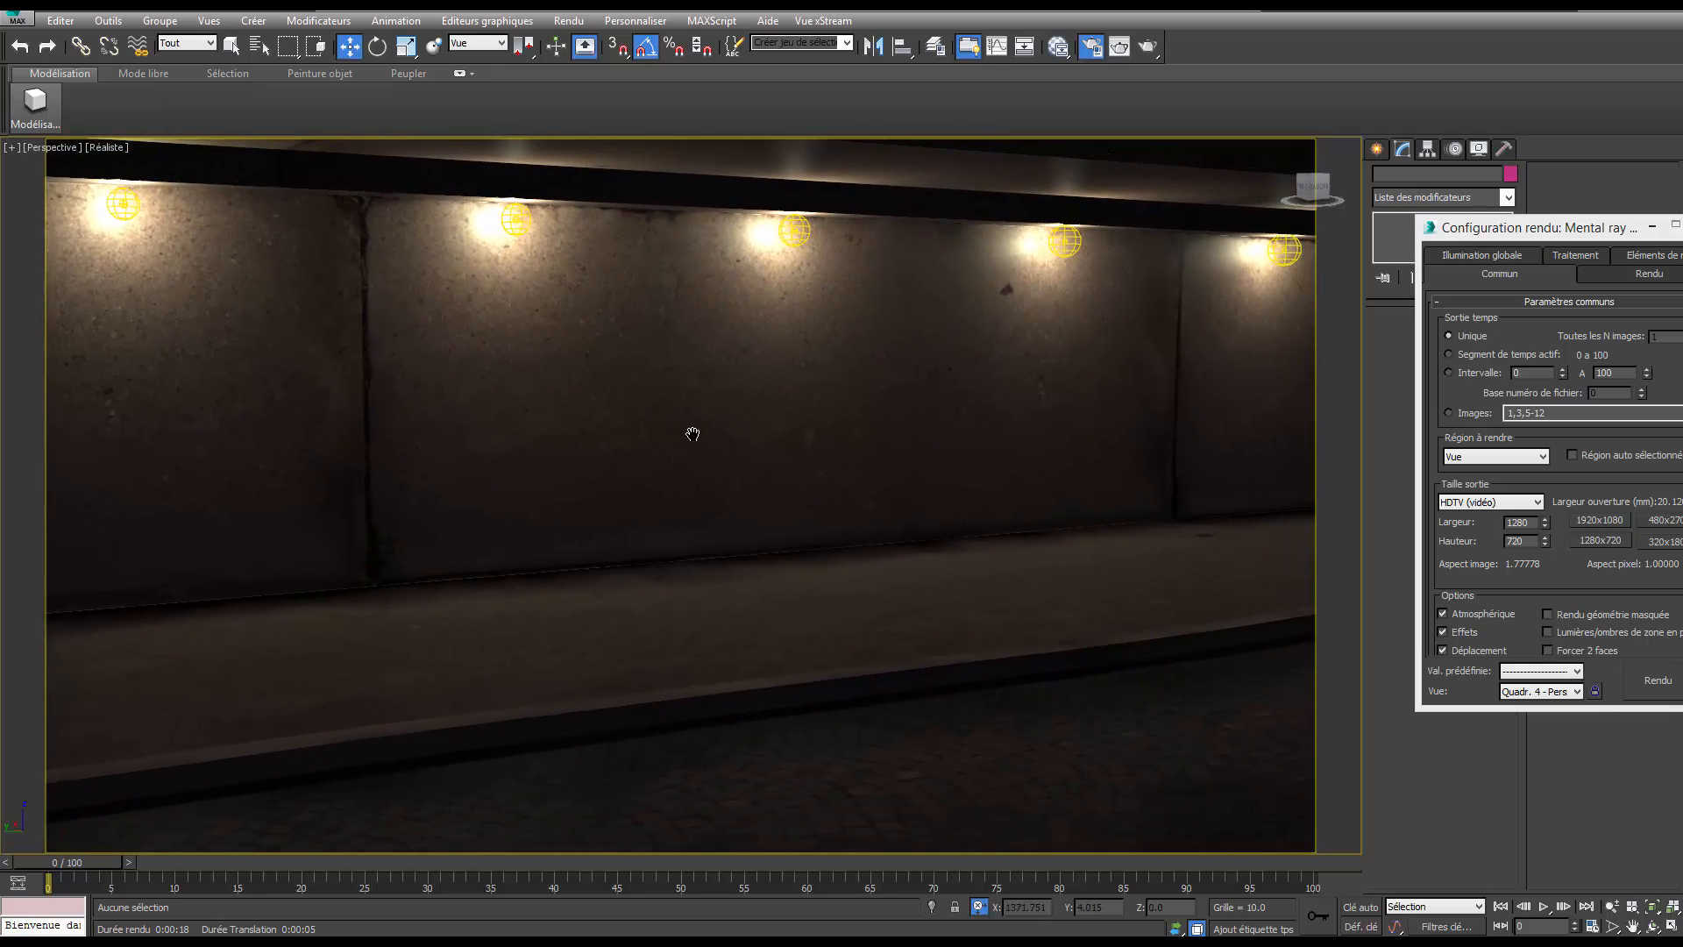
{"action": "left_click", "coordinate": [1655, 927]}
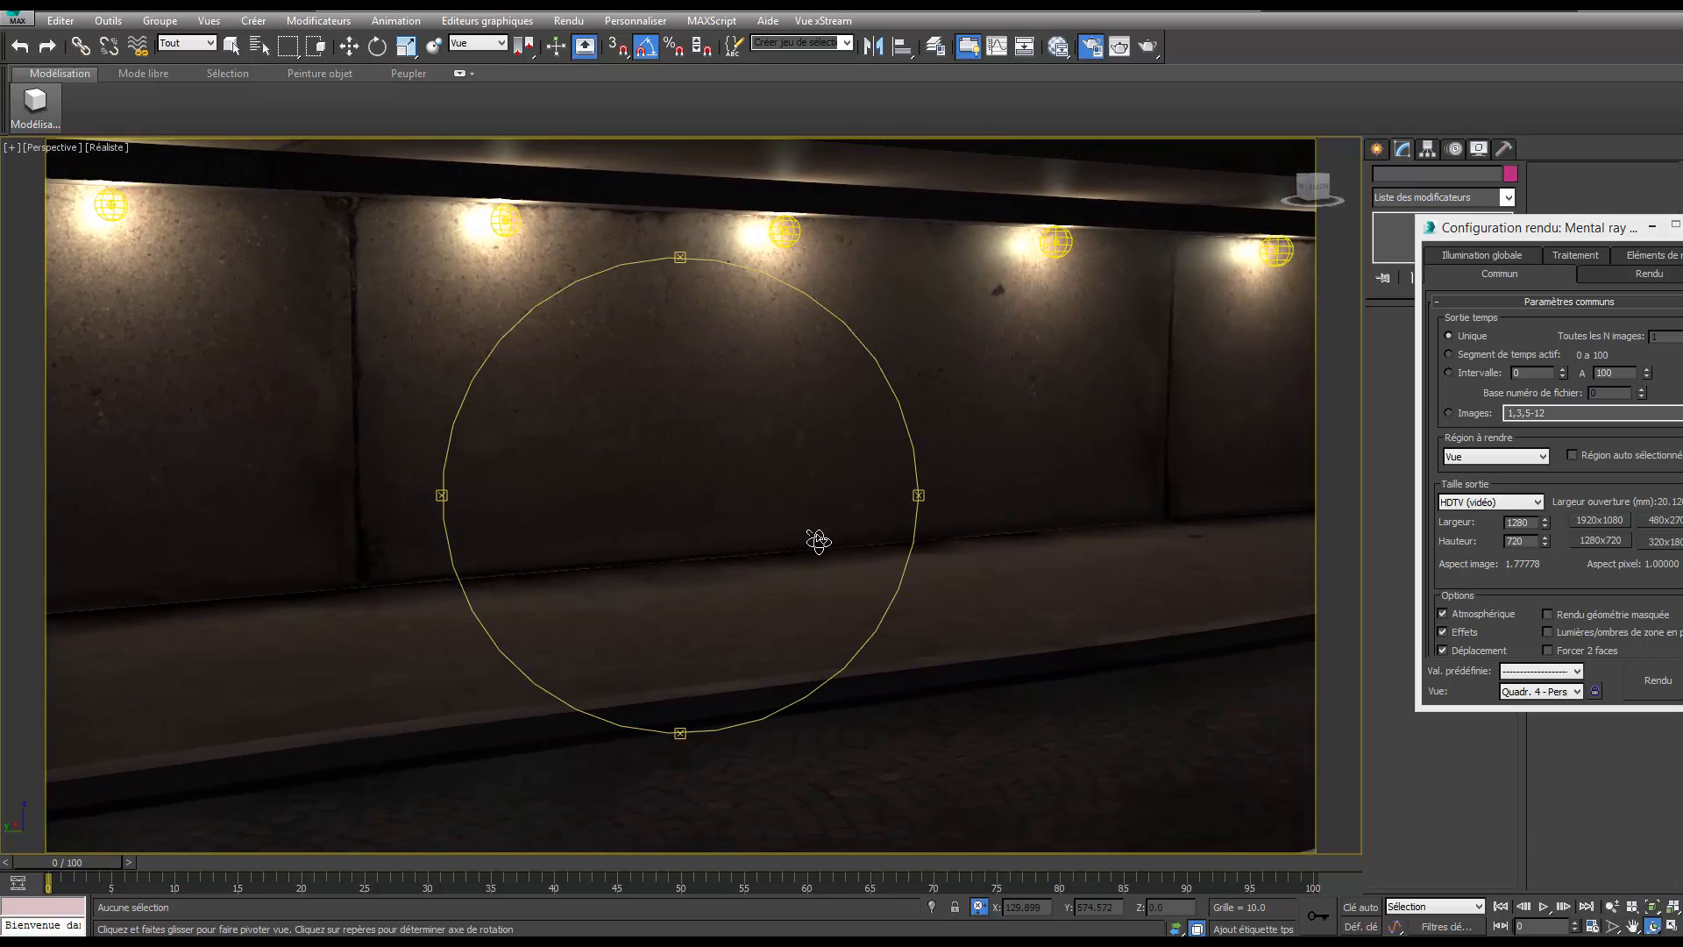
{"action": "left_click_drag", "start_coordinate": [815, 537], "coordinate": [834, 538]}
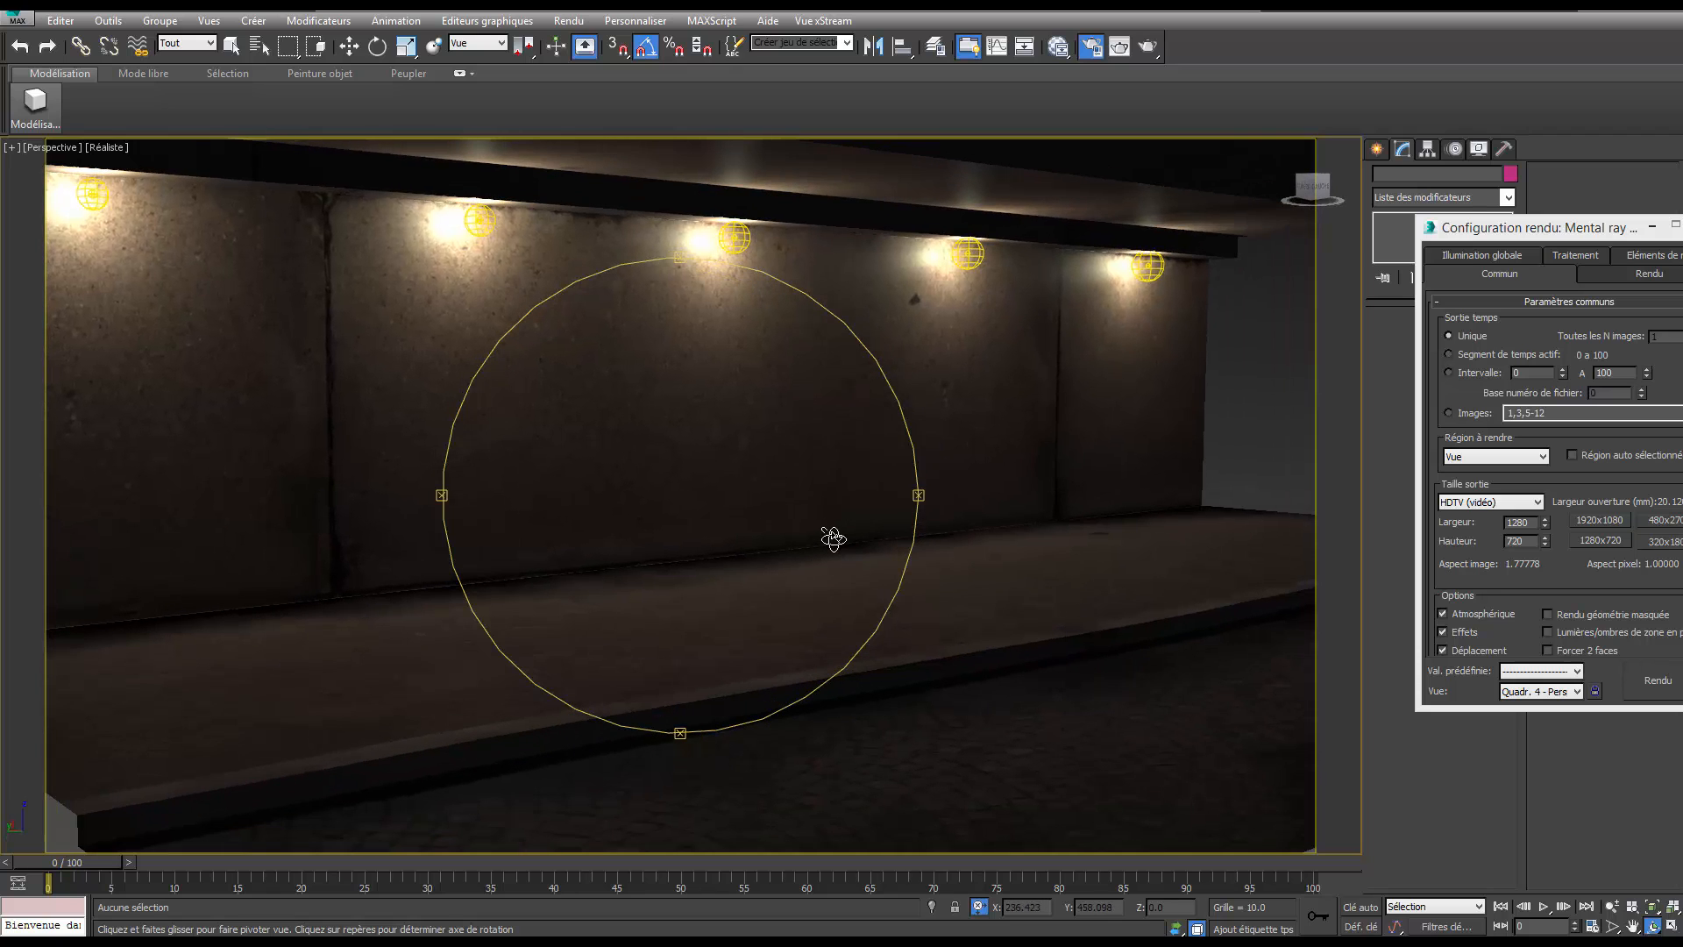
{"action": "middle_click_drag", "start_coordinate": [809, 524], "coordinate": [899, 527]}
{"action": "key", "text": "w"}
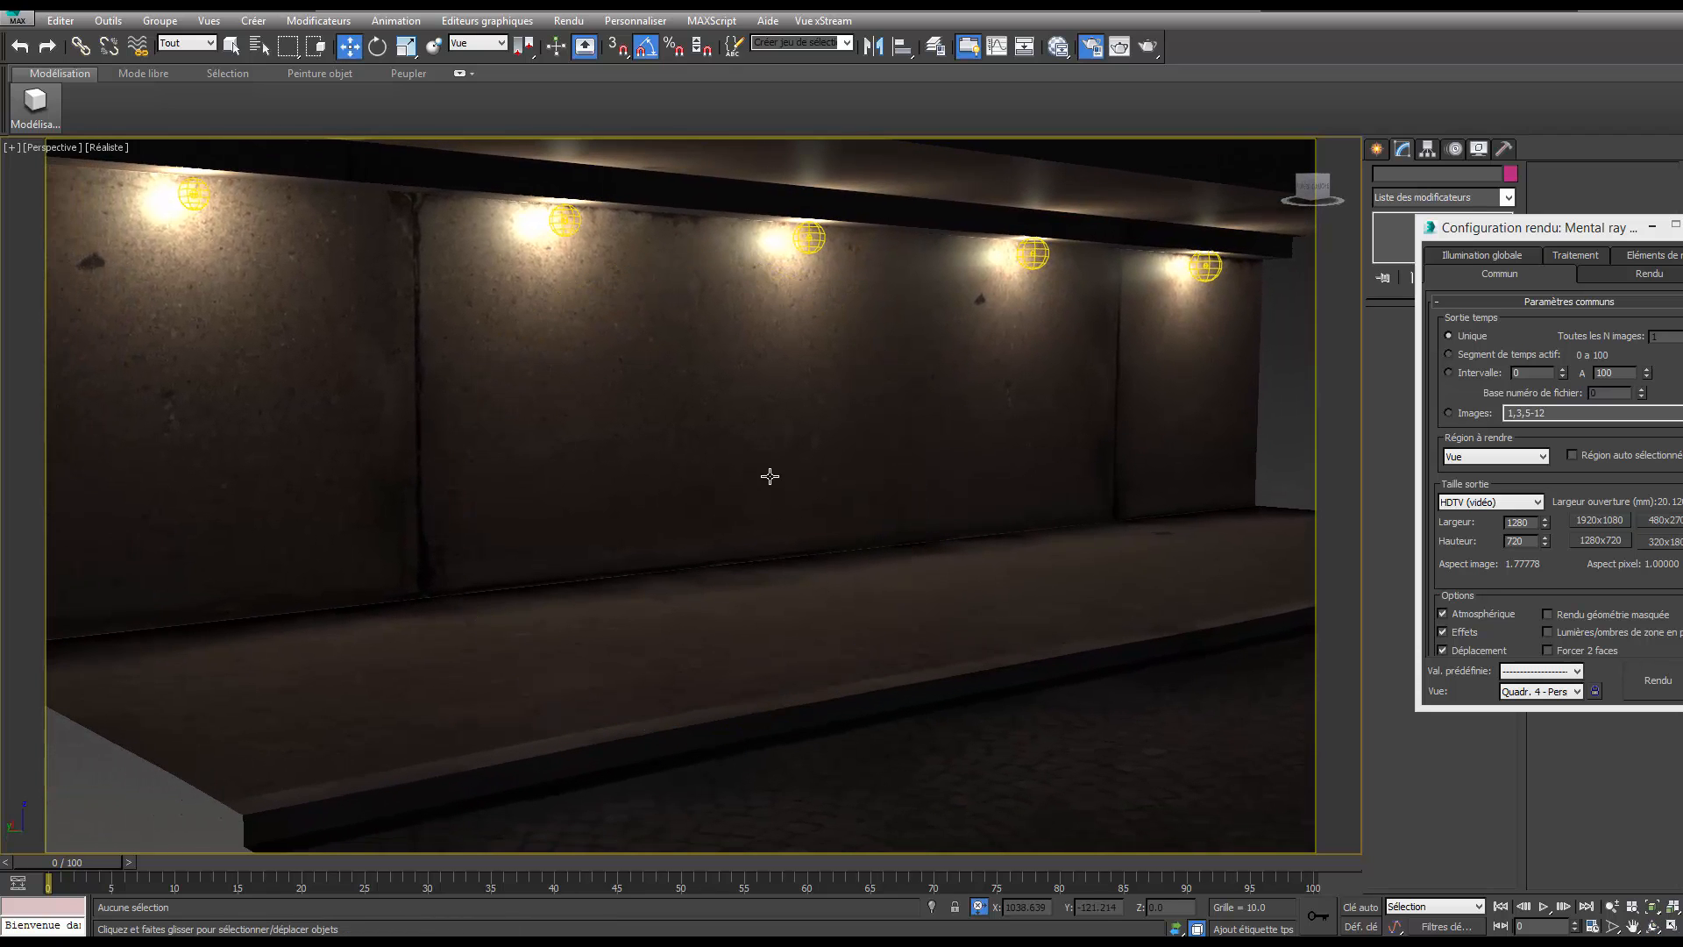
{"action": "key", "text": "ctrl+r"}
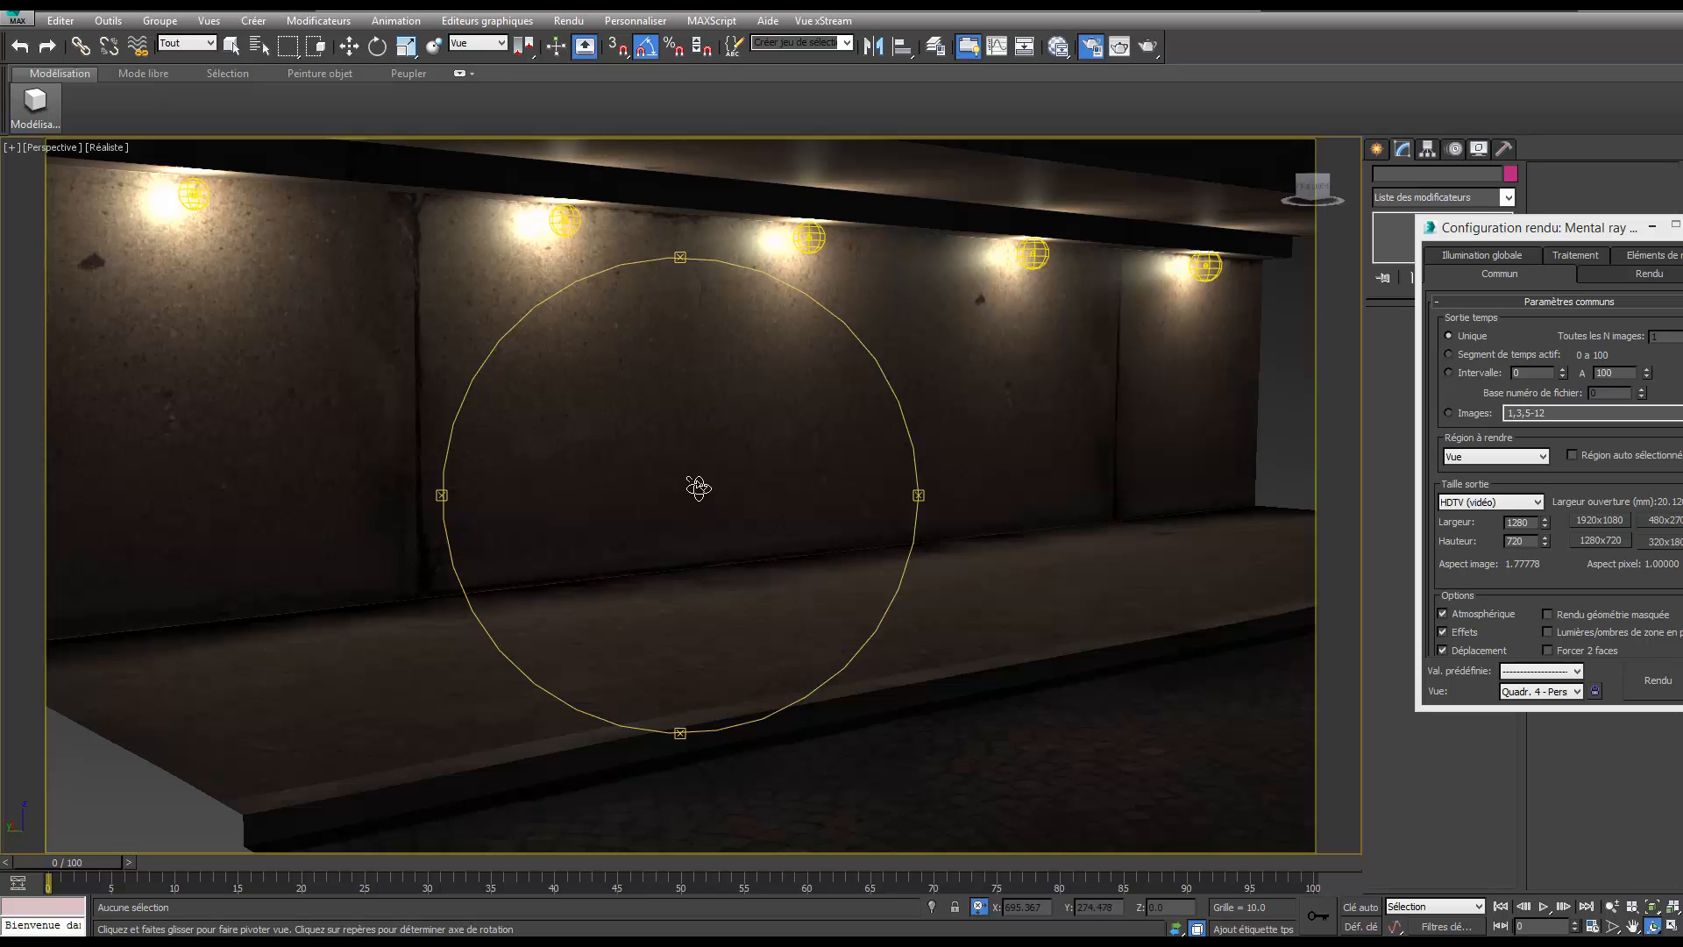
{"action": "left_click_drag", "start_coordinate": [698, 480], "coordinate": [737, 488]}
{"action": "left_click", "coordinate": [1613, 926]}
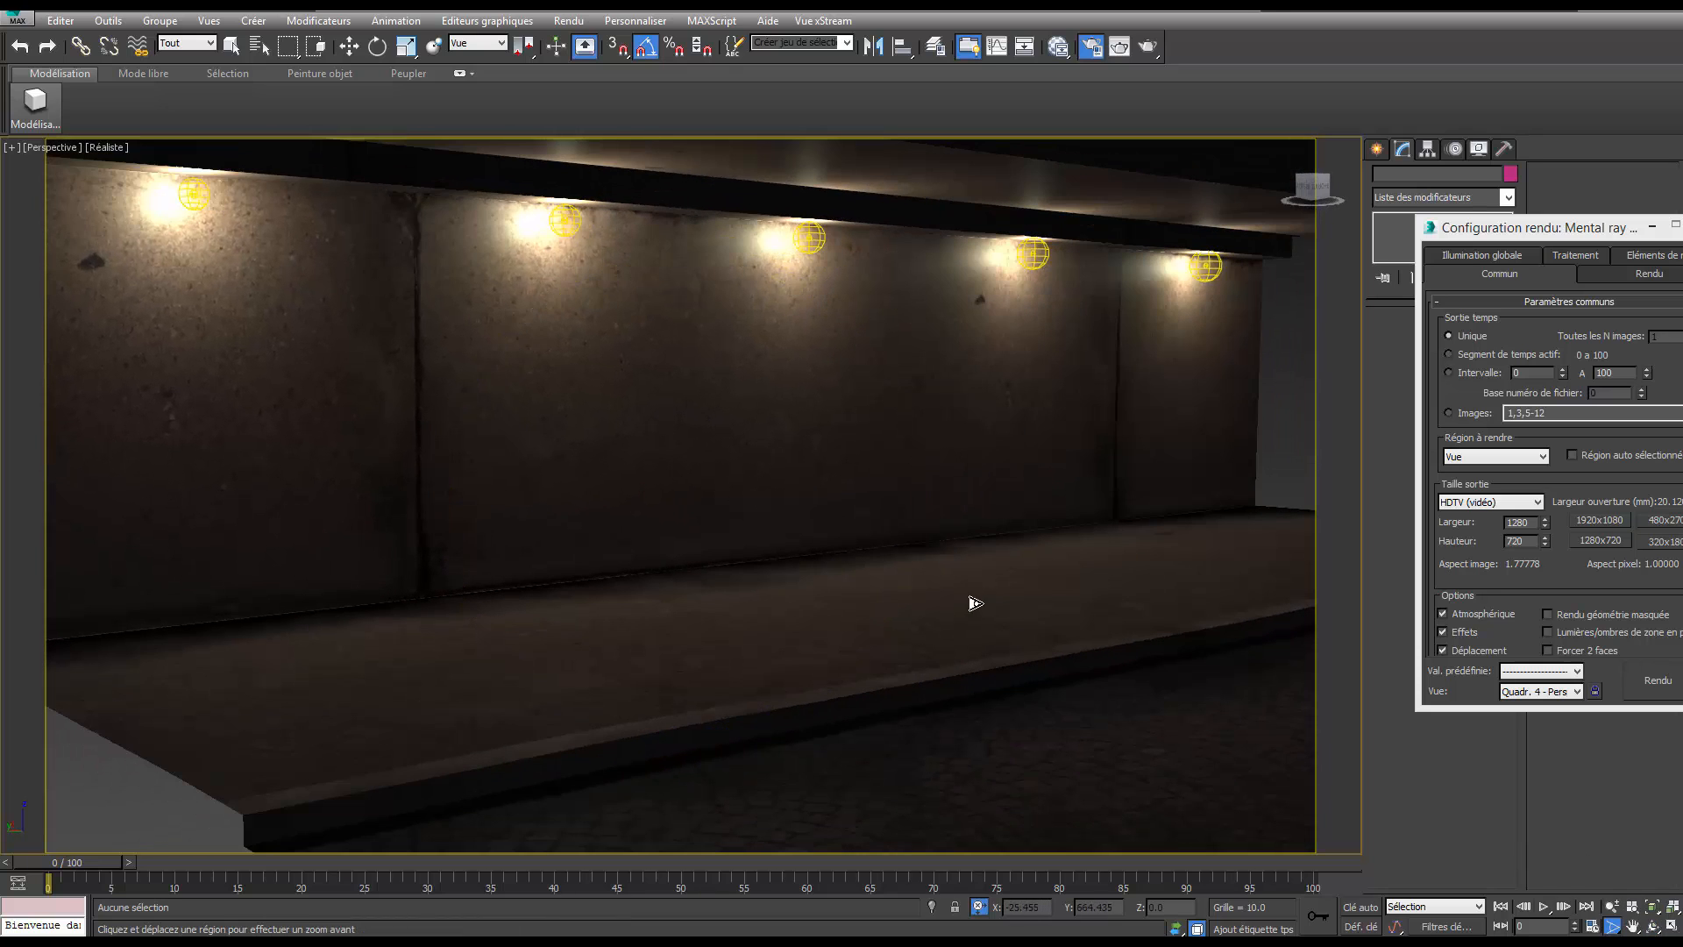
{"action": "scroll", "coordinate": [969, 601], "scroll_direction": "down", "scroll_amount": 5}
Frame a close oblique view of the lamps, wall and curb, then test-render it and close the rendered image.
{"action": "left_click", "coordinate": [1611, 906]}
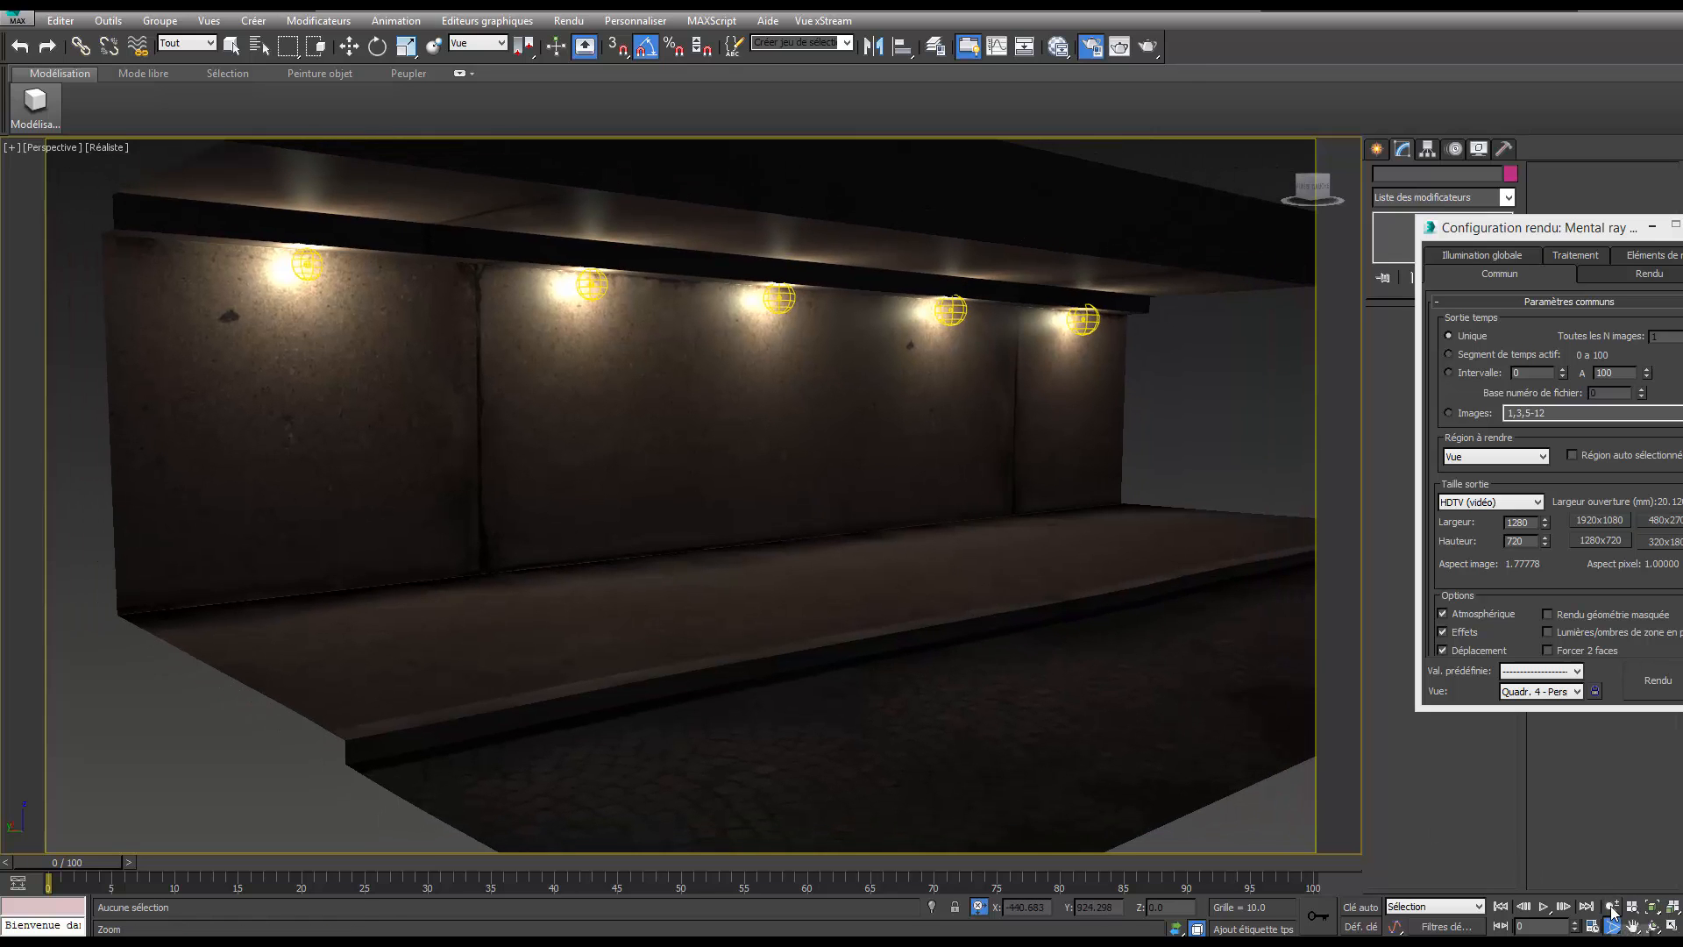
{"action": "left_click_drag", "start_coordinate": [871, 620], "coordinate": [897, 586]}
{"action": "middle_click_drag", "start_coordinate": [922, 553], "coordinate": [1023, 591]}
{"action": "middle_click_drag", "start_coordinate": [1102, 604], "coordinate": [987, 590]}
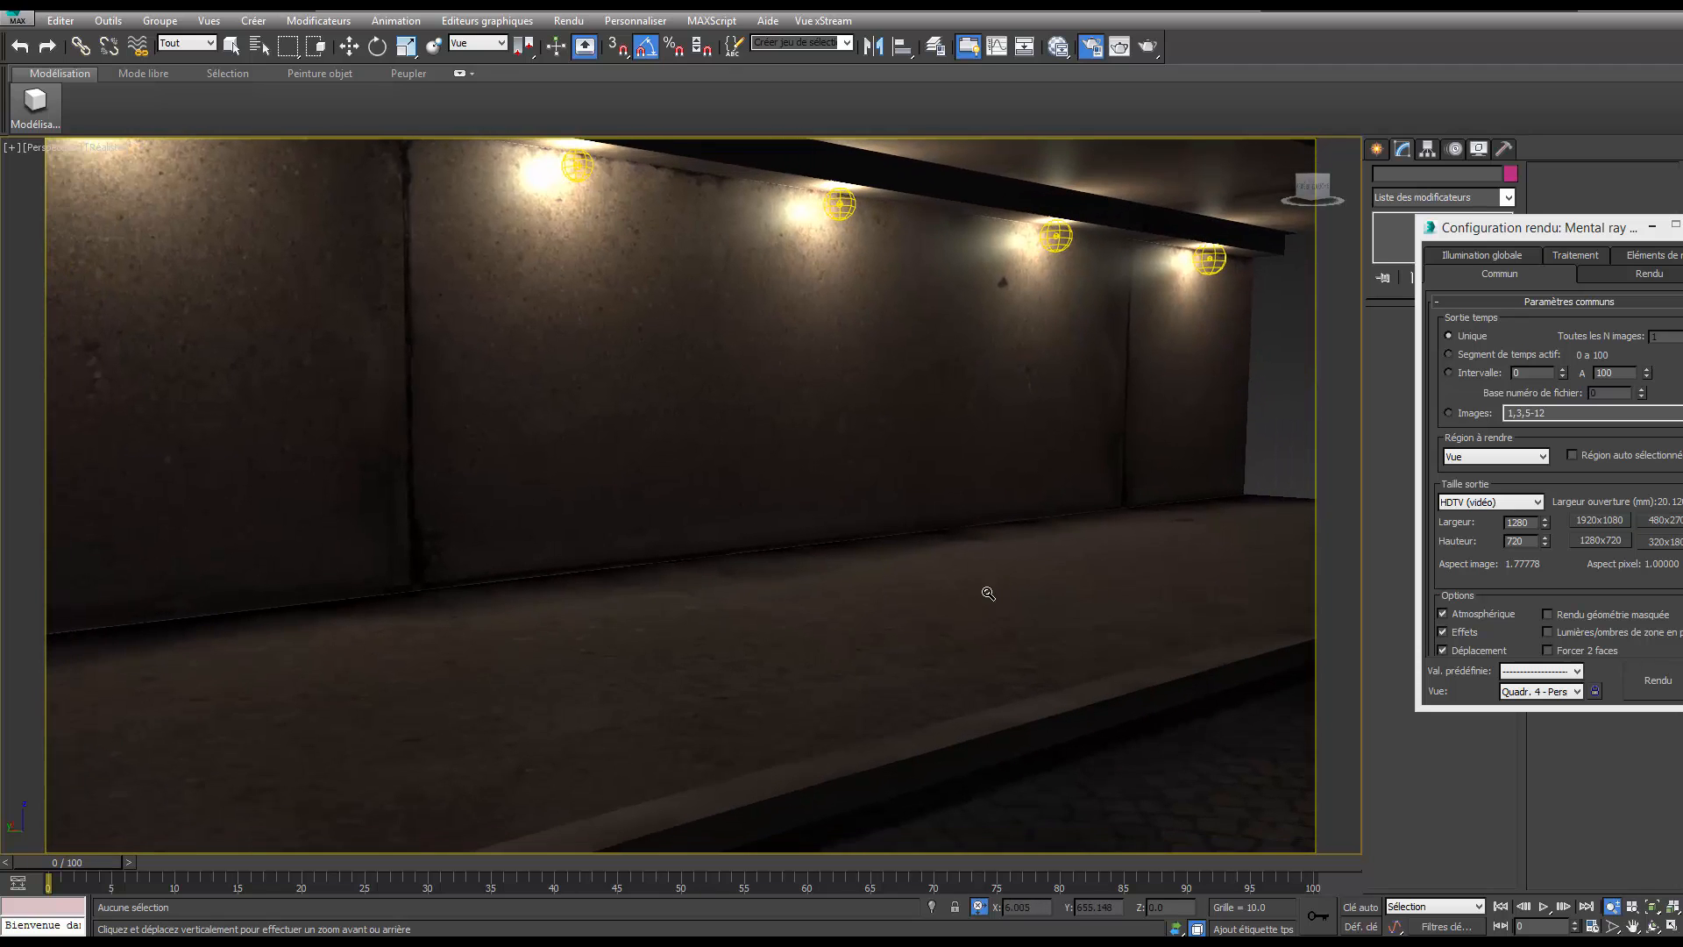
{"action": "left_click", "coordinate": [1652, 926]}
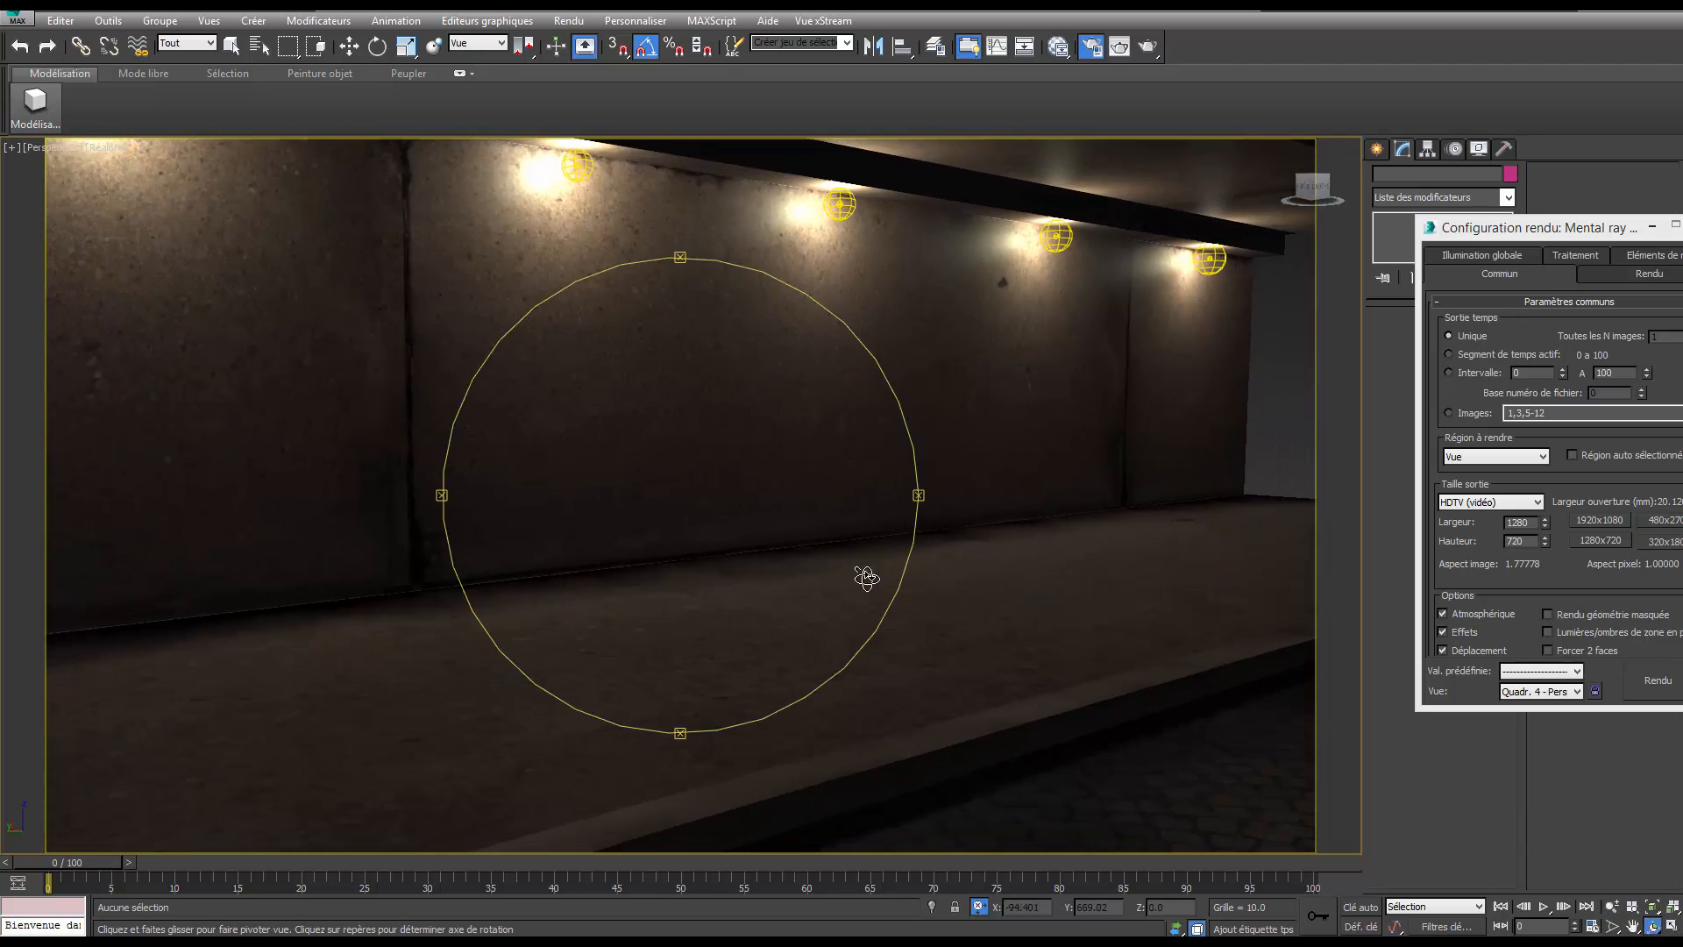
{"action": "left_click_drag", "start_coordinate": [864, 575], "coordinate": [810, 556]}
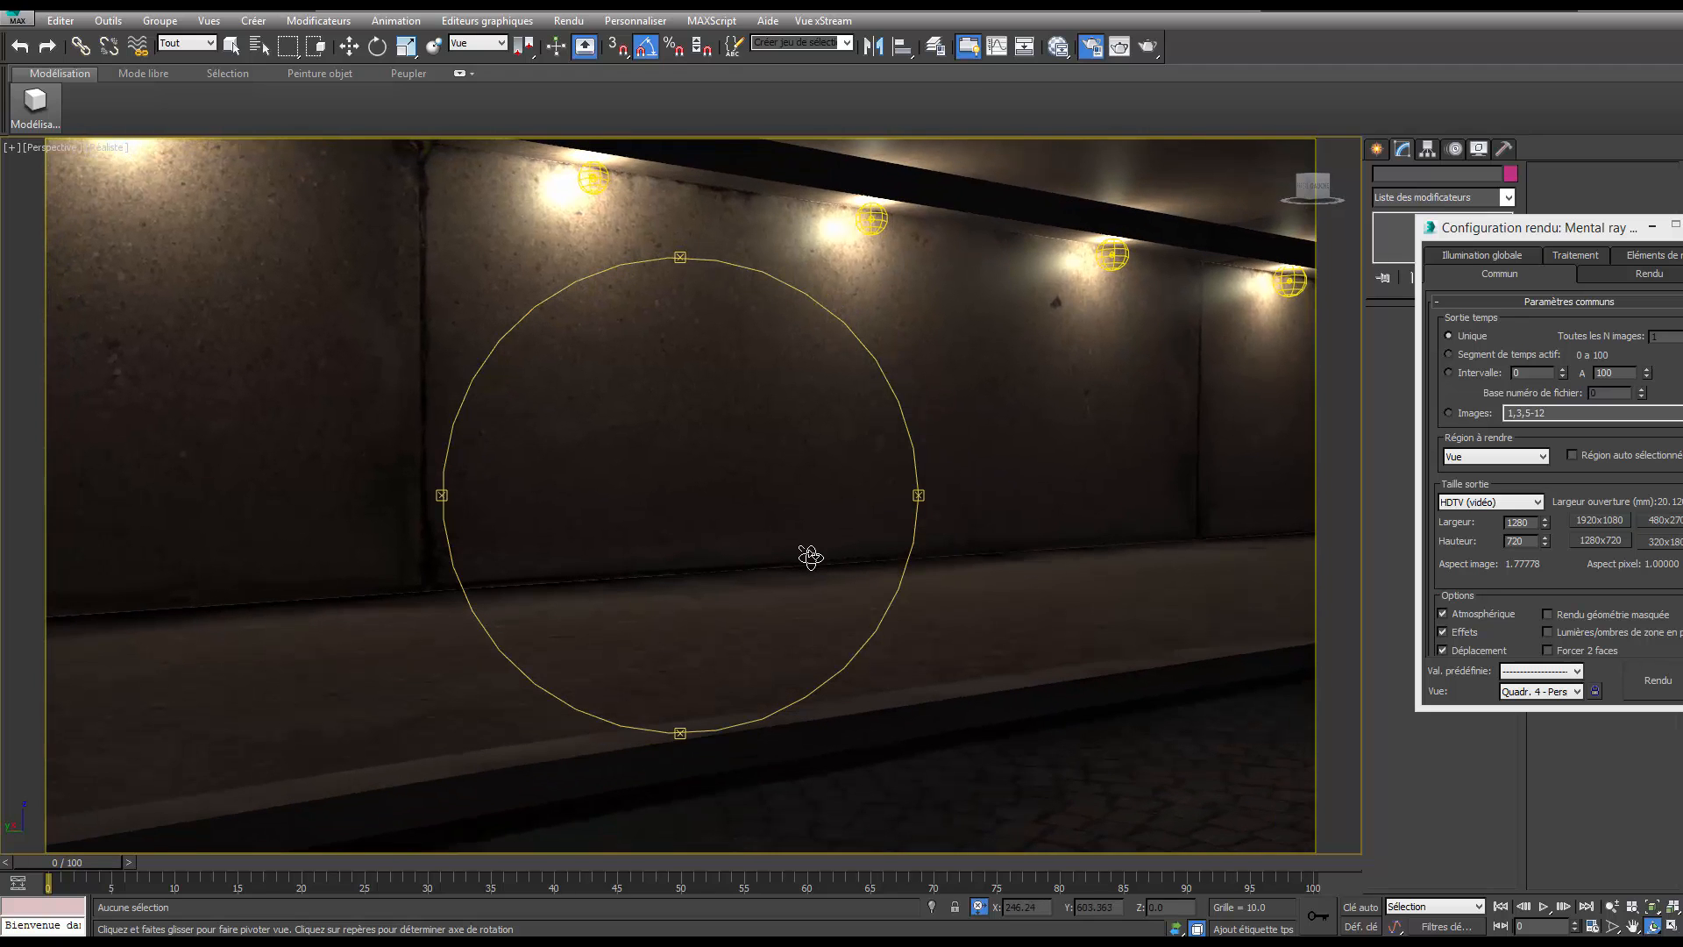
{"action": "mouse_move", "coordinate": [794, 544]}
{"action": "middle_mouse_down"}
{"action": "mouse_move", "coordinate": [802, 565]}
{"action": "mouse_move", "coordinate": [782, 545]}
{"action": "middle_mouse_up"}
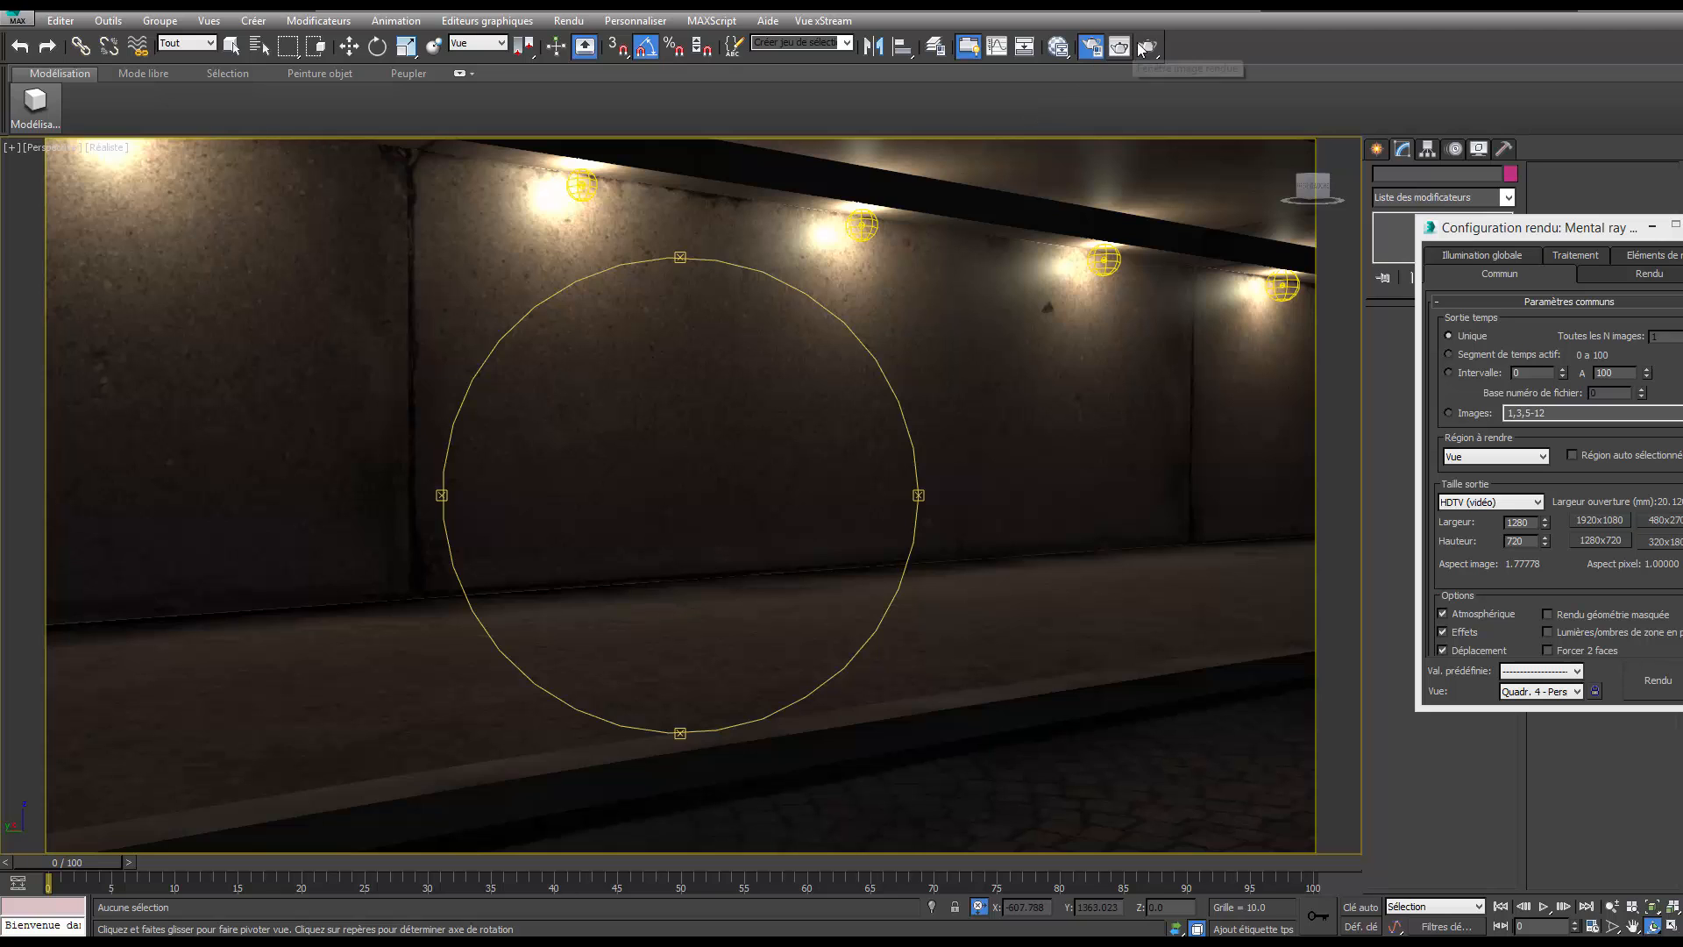
{"action": "key", "text": "shift+q"}
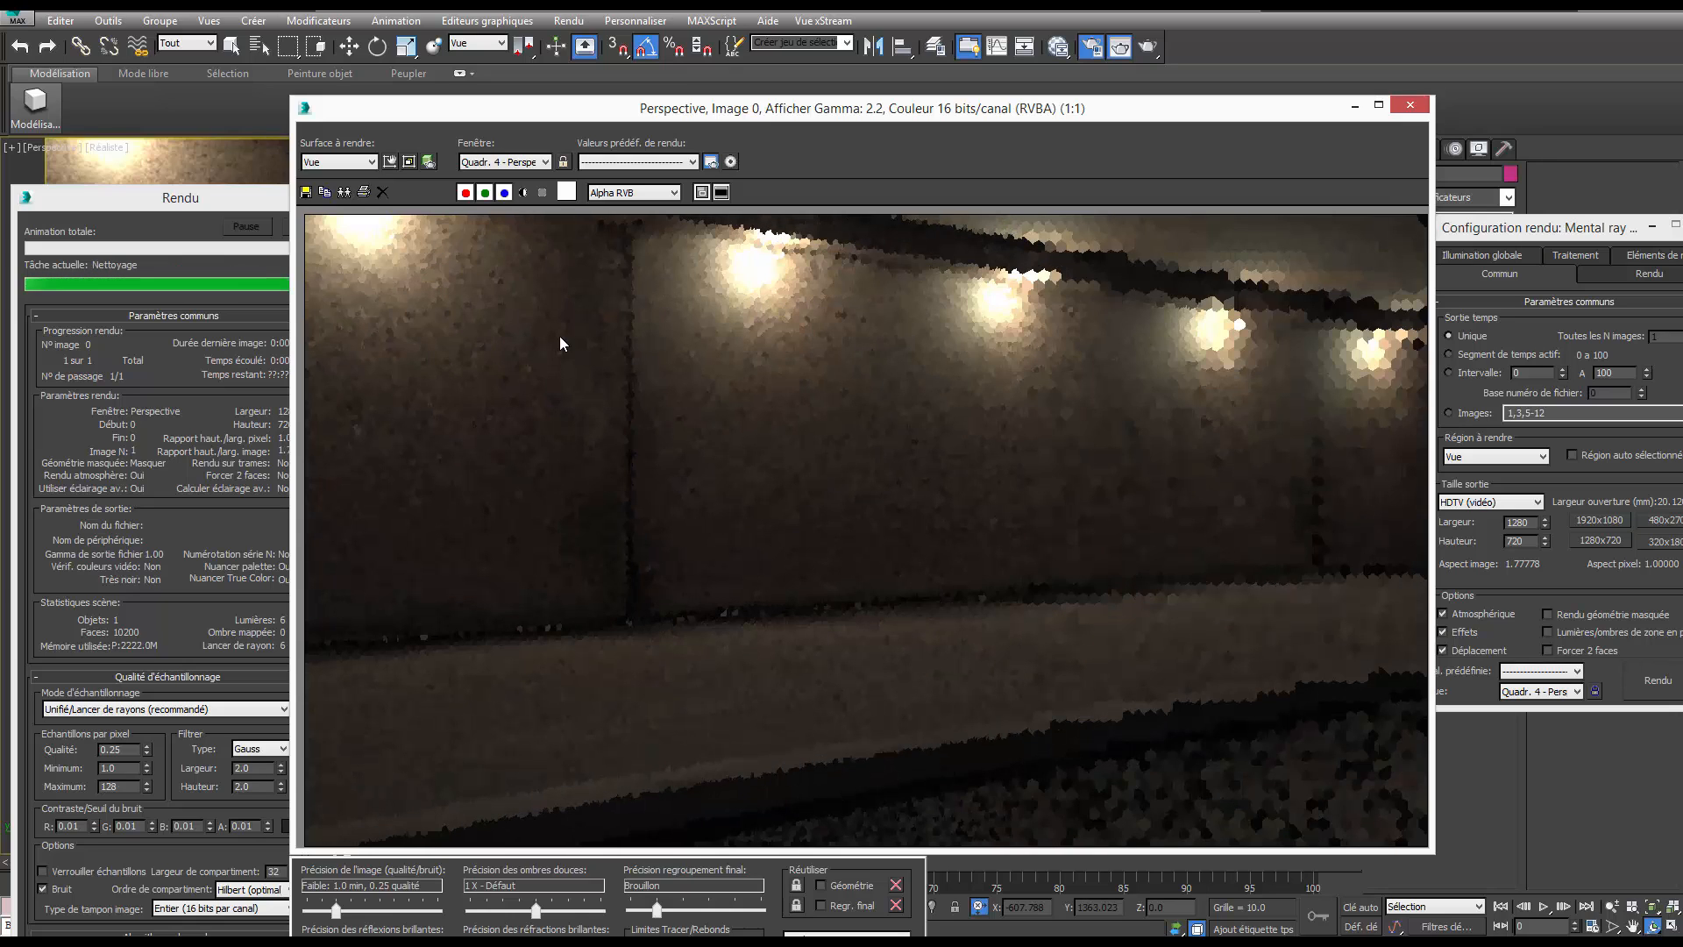
{"action": "left_click", "coordinate": [1420, 107]}
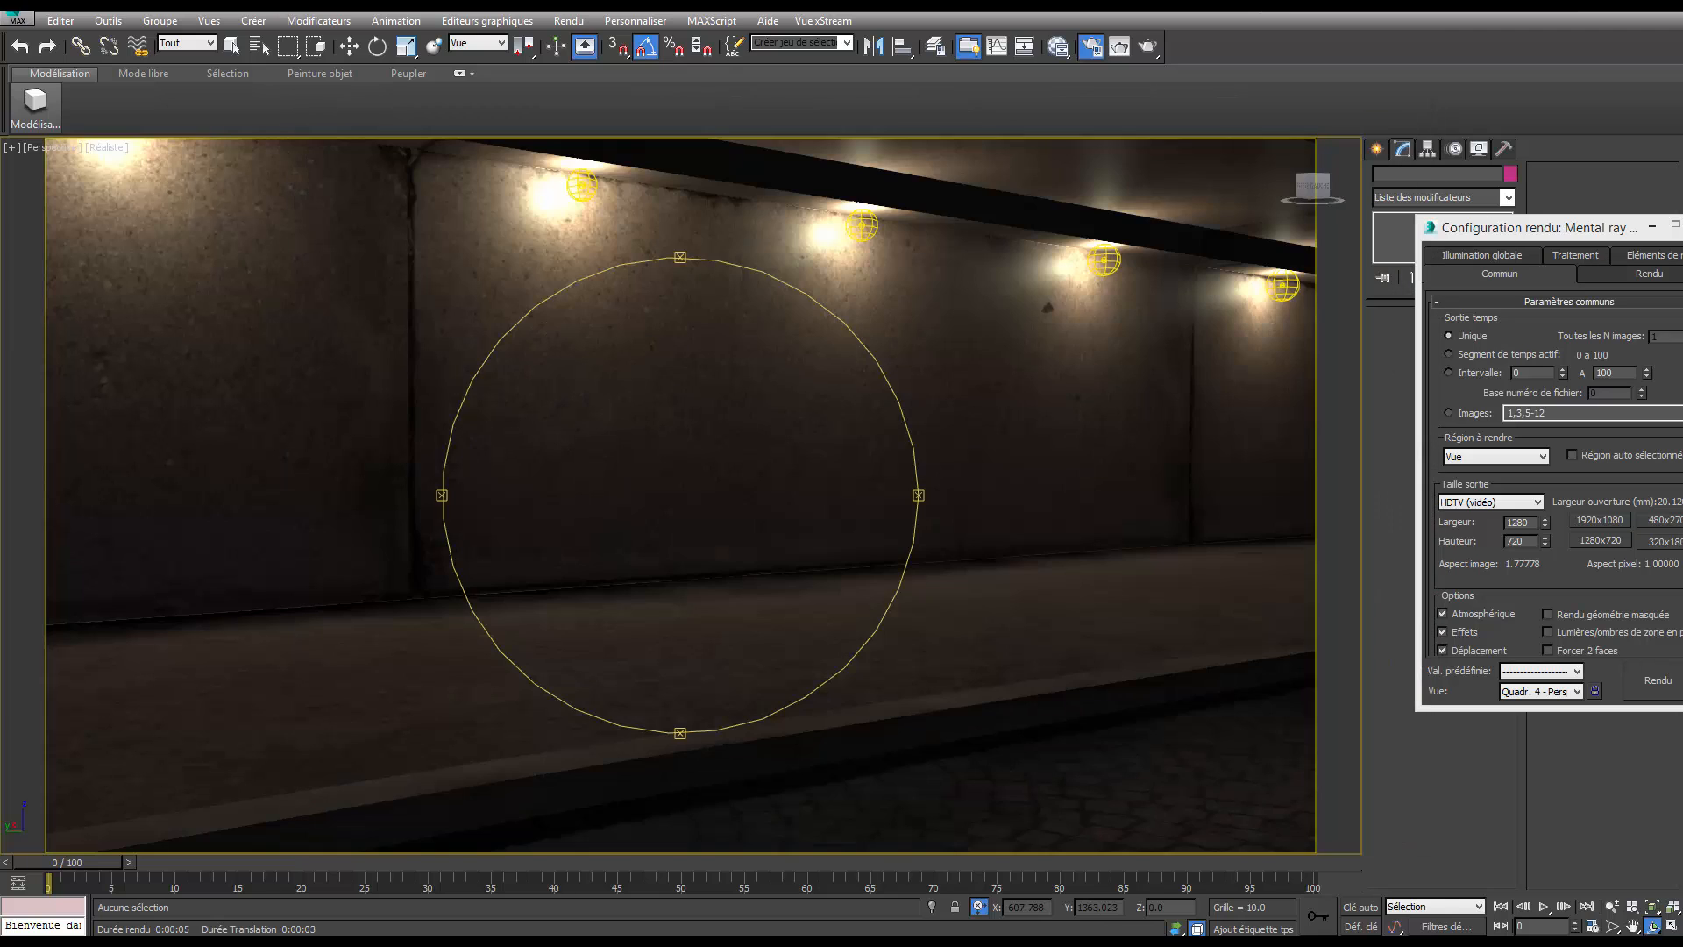
Close the render setup and create a camera from the current Perspective view.
{"action": "left_click", "coordinate": [1682, 225]}
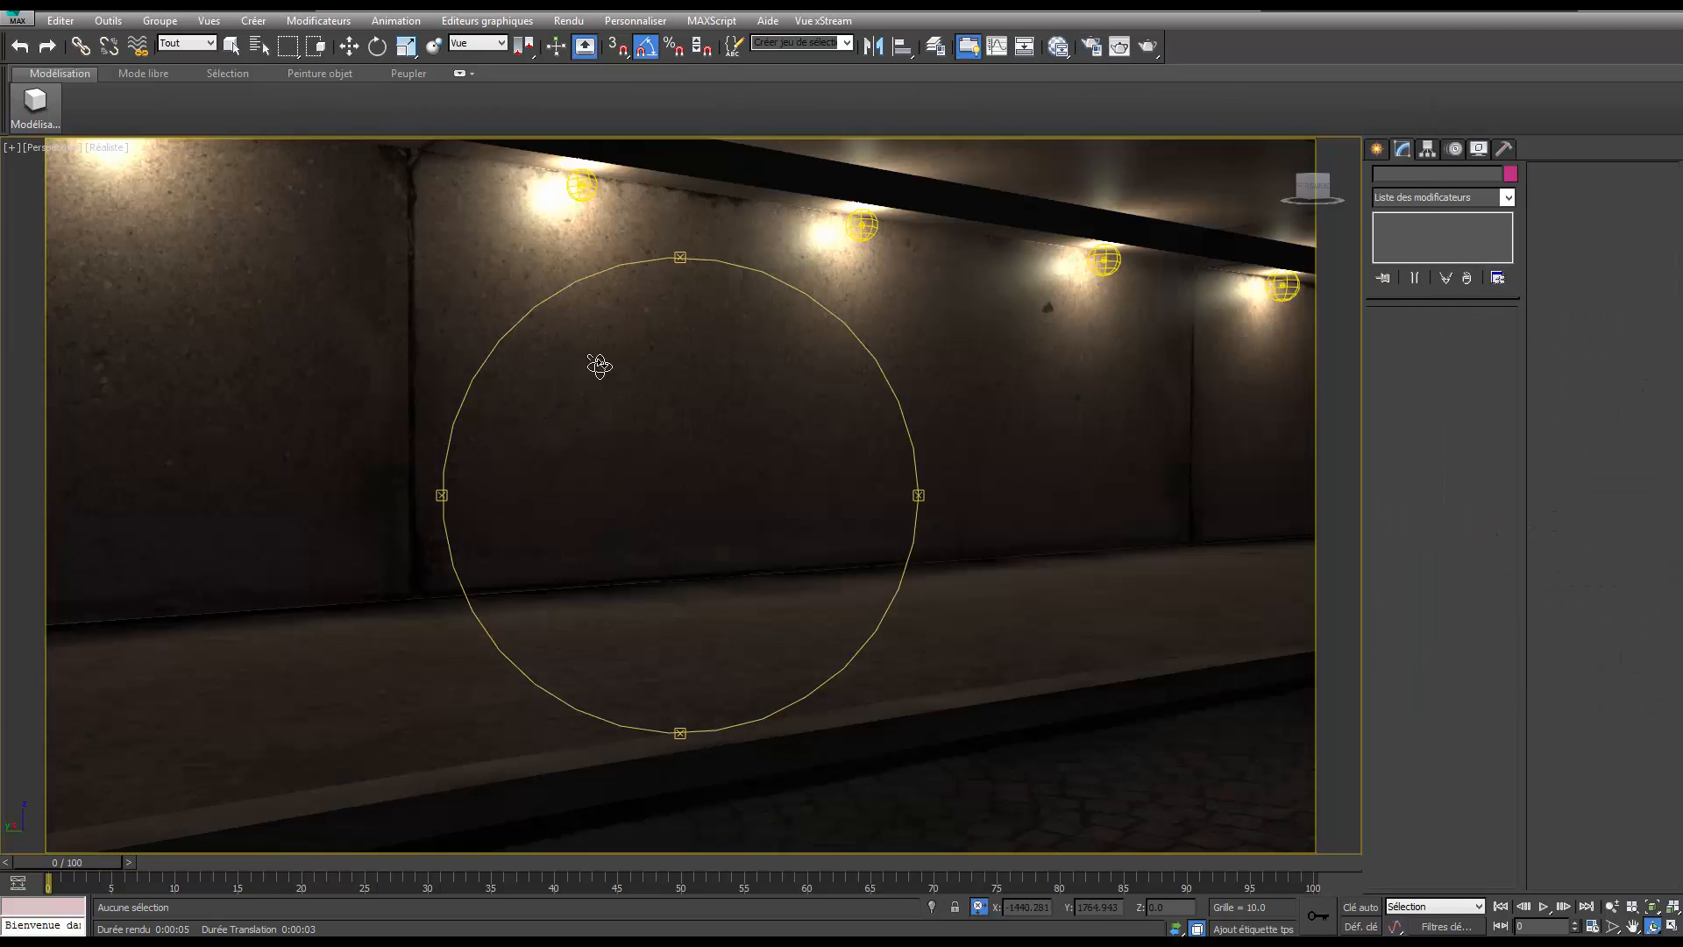
{"action": "left_click", "coordinate": [209, 23]}
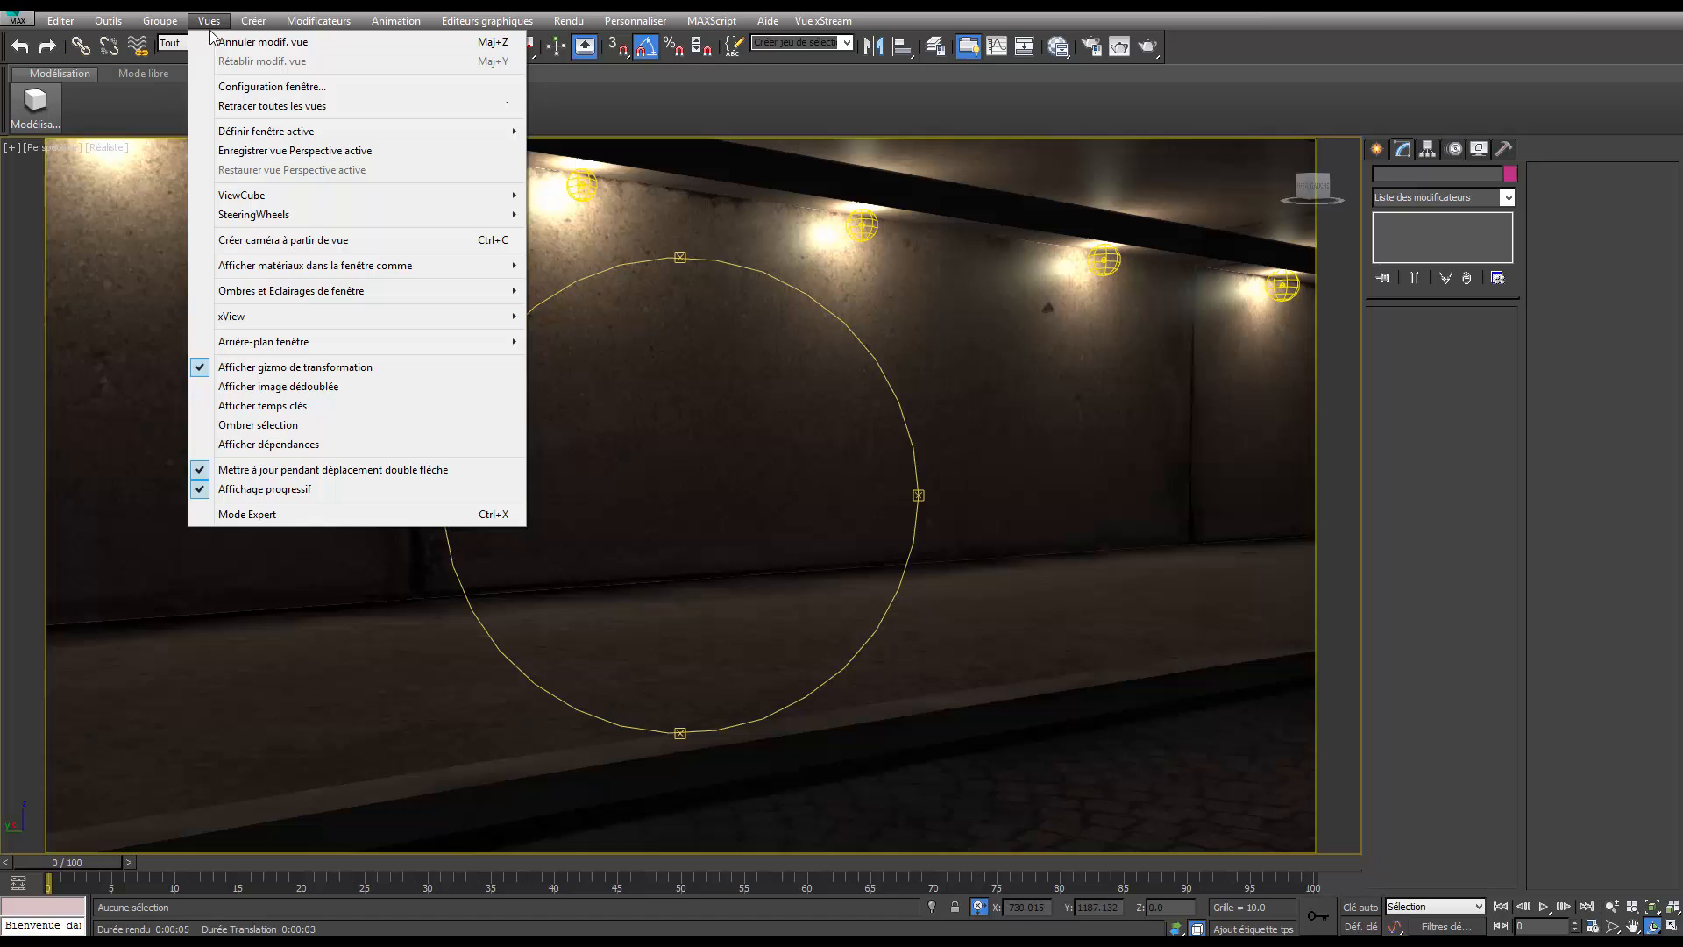
{"action": "left_click", "coordinate": [474, 241]}
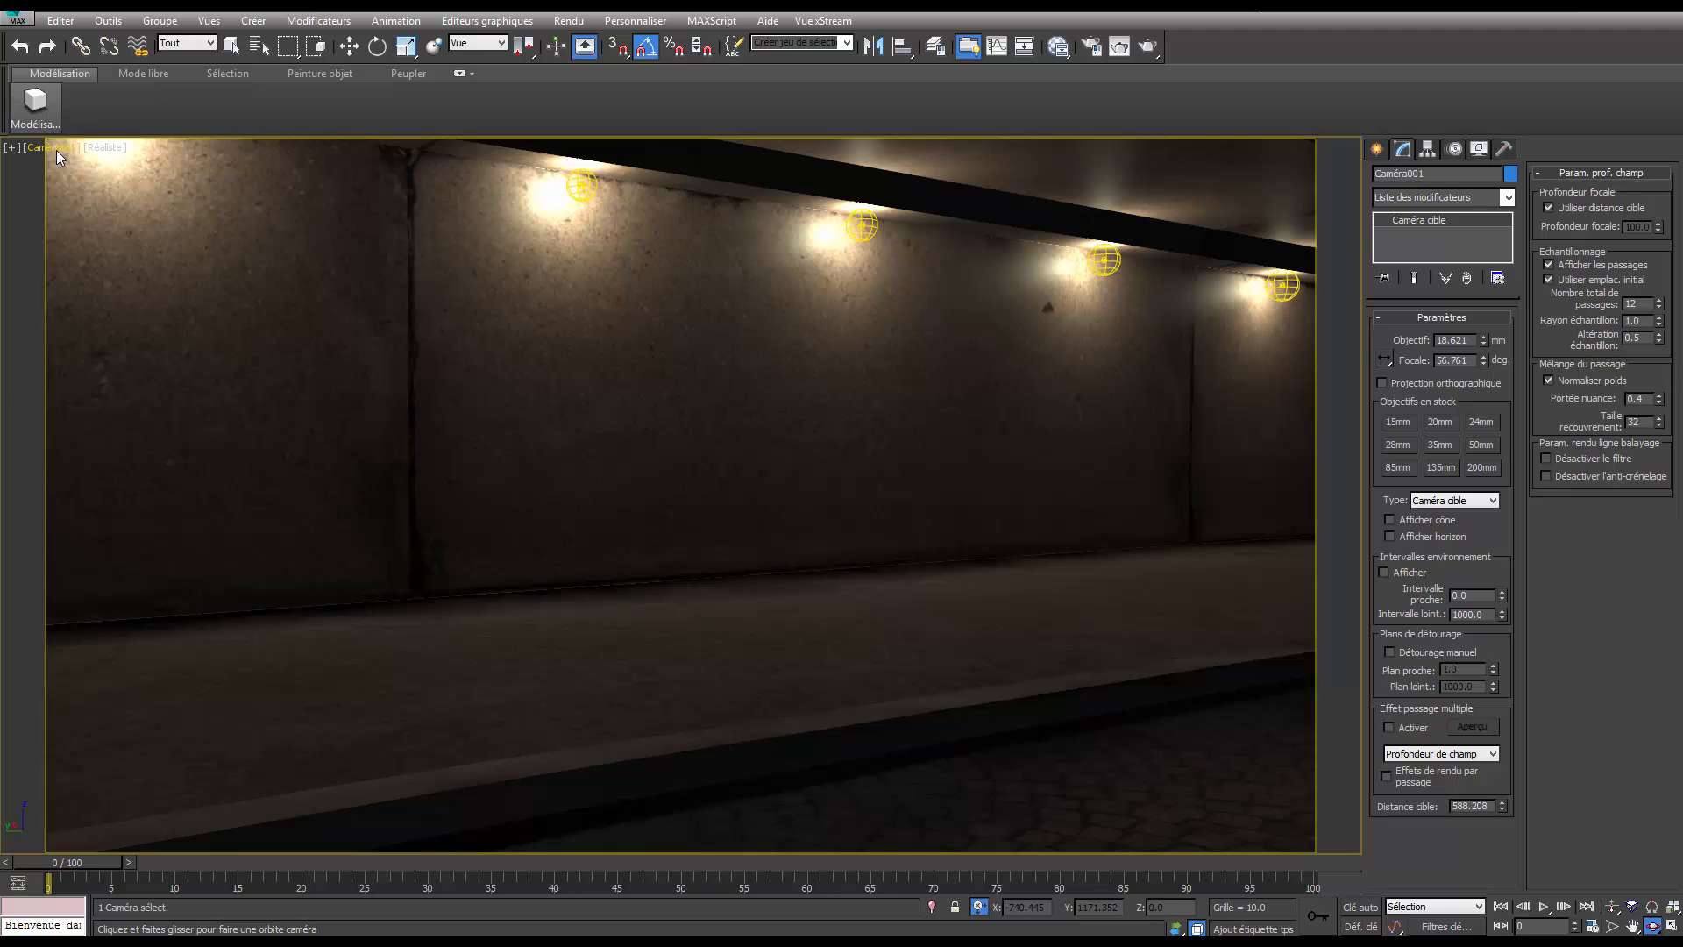
Add a free photometric light on the sidewalk near the curb in the Perspective view, declining the exposure control change.
{"action": "key", "text": "p"}
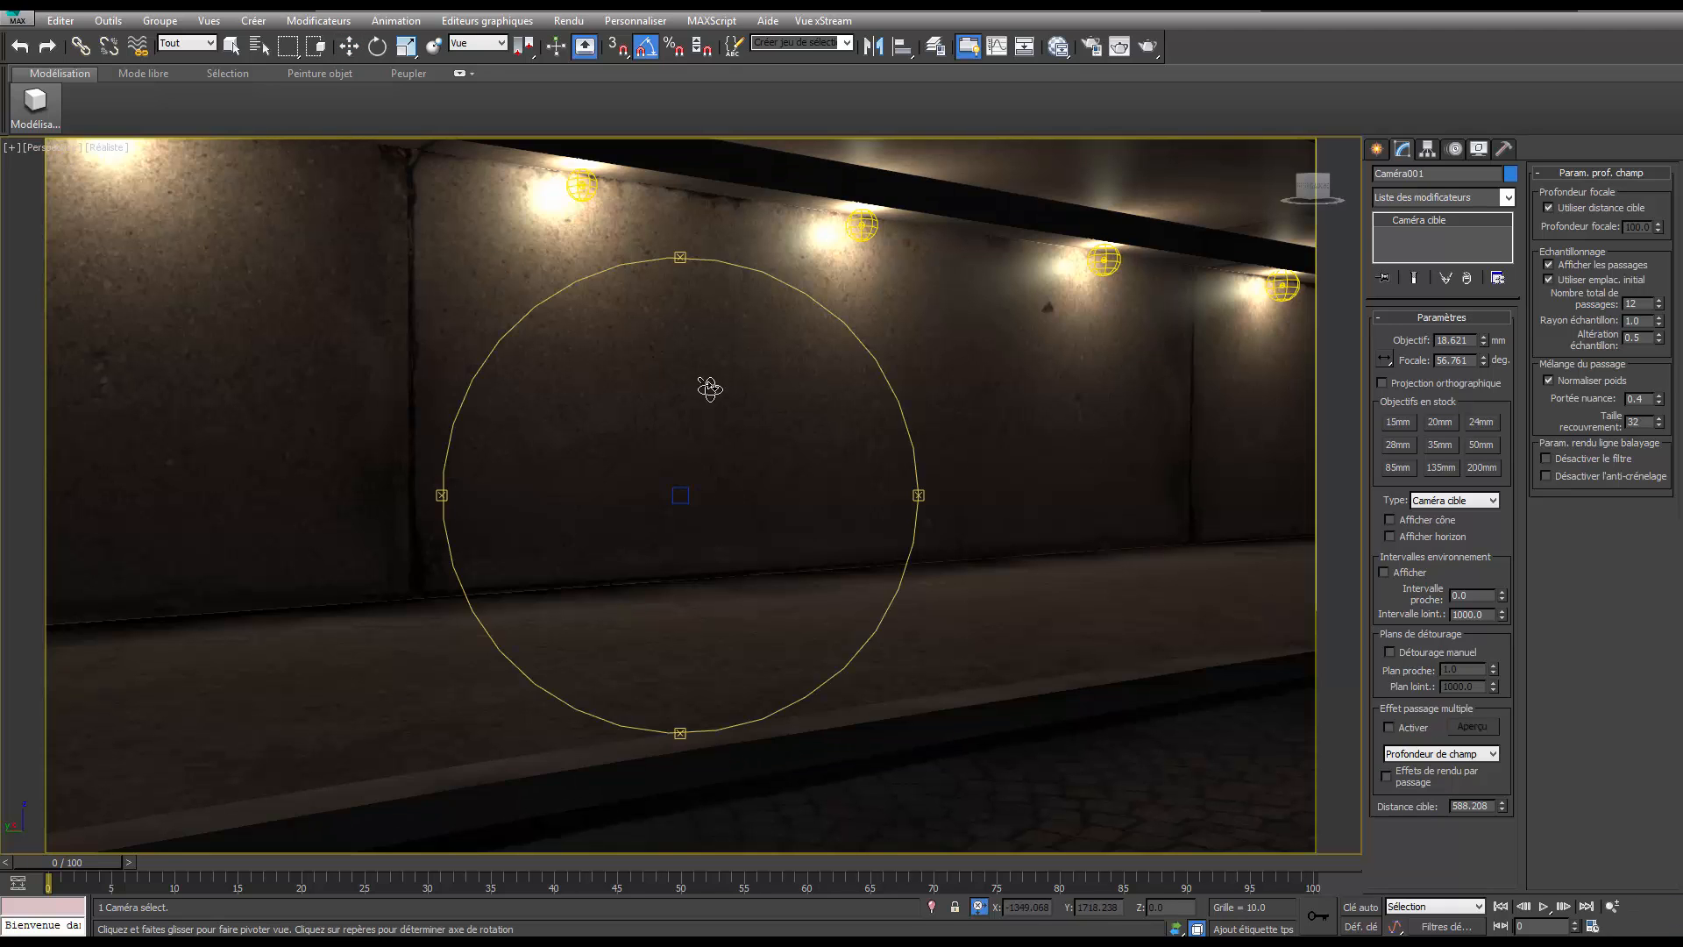
{"action": "scroll", "coordinate": [714, 388], "scroll_direction": "down", "scroll_amount": 5}
{"action": "left_click_drag", "start_coordinate": [1006, 390], "coordinate": [713, 444]}
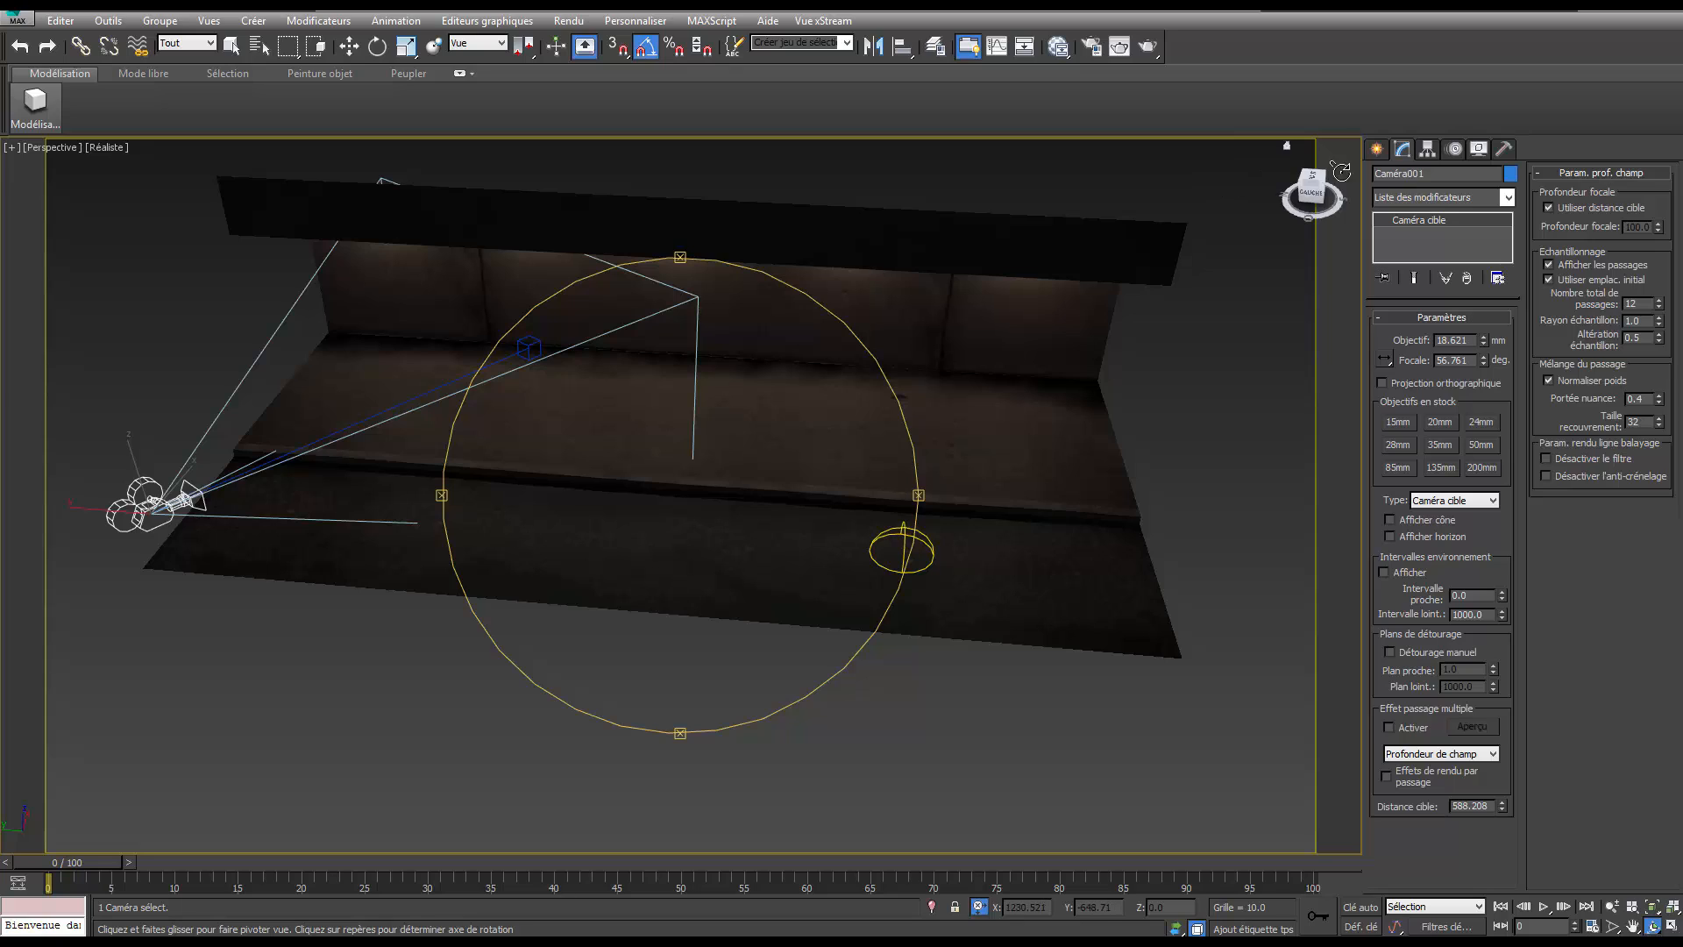
{"action": "left_click", "coordinate": [1376, 150]}
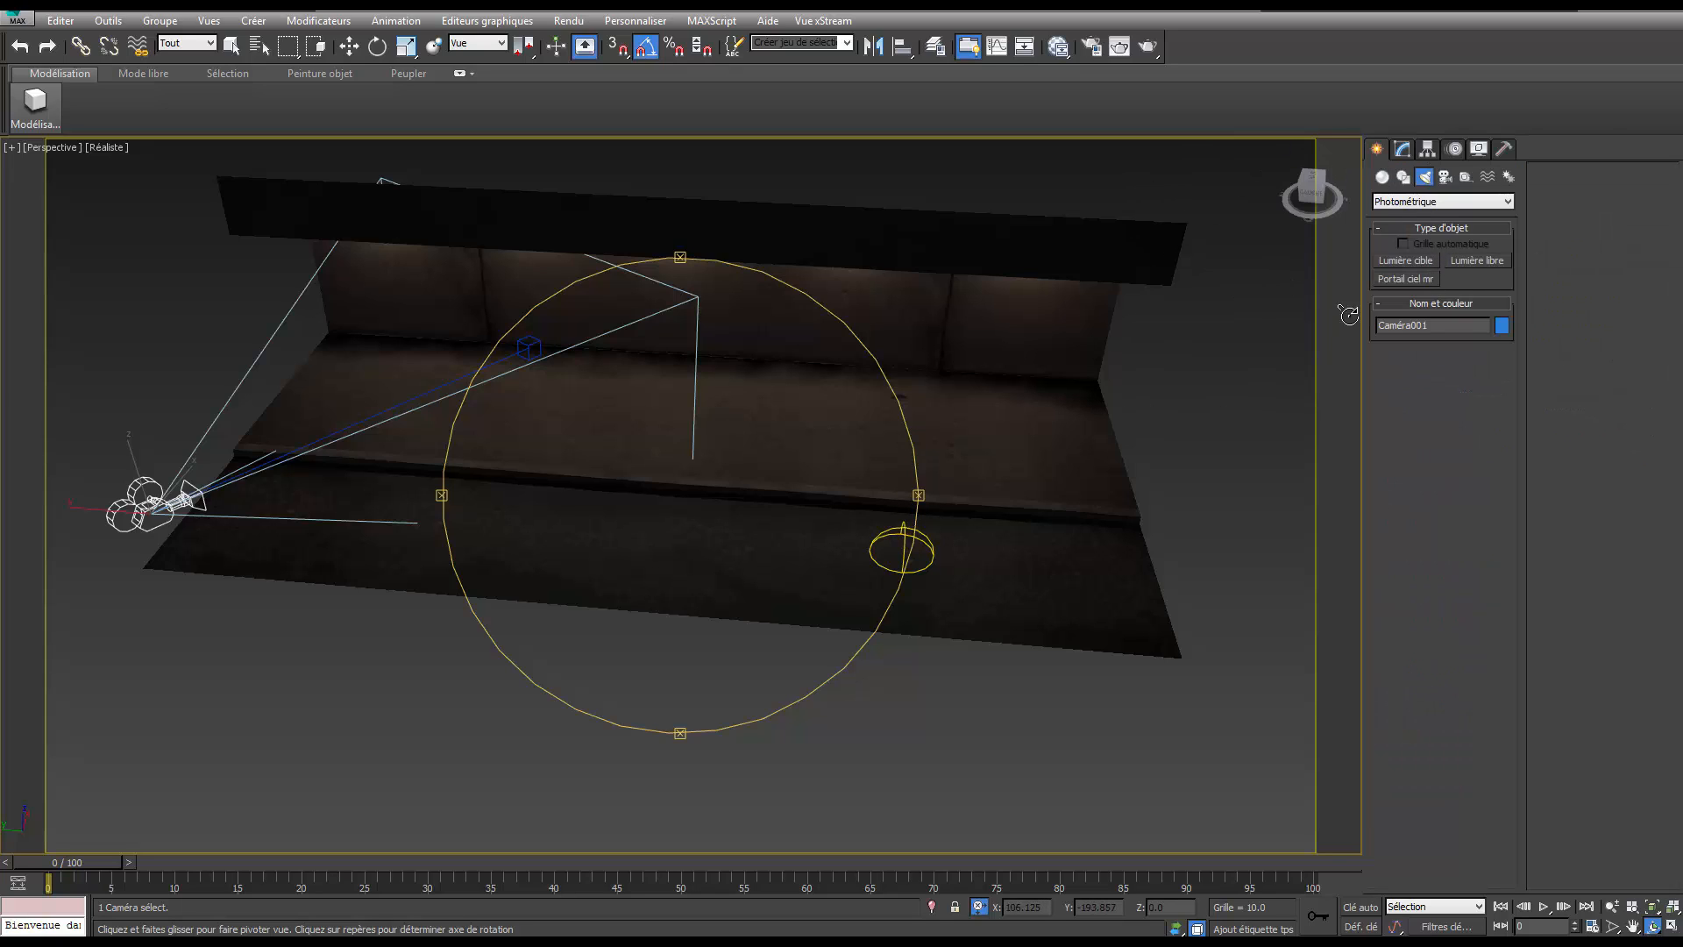
{"action": "left_click", "coordinate": [1481, 263]}
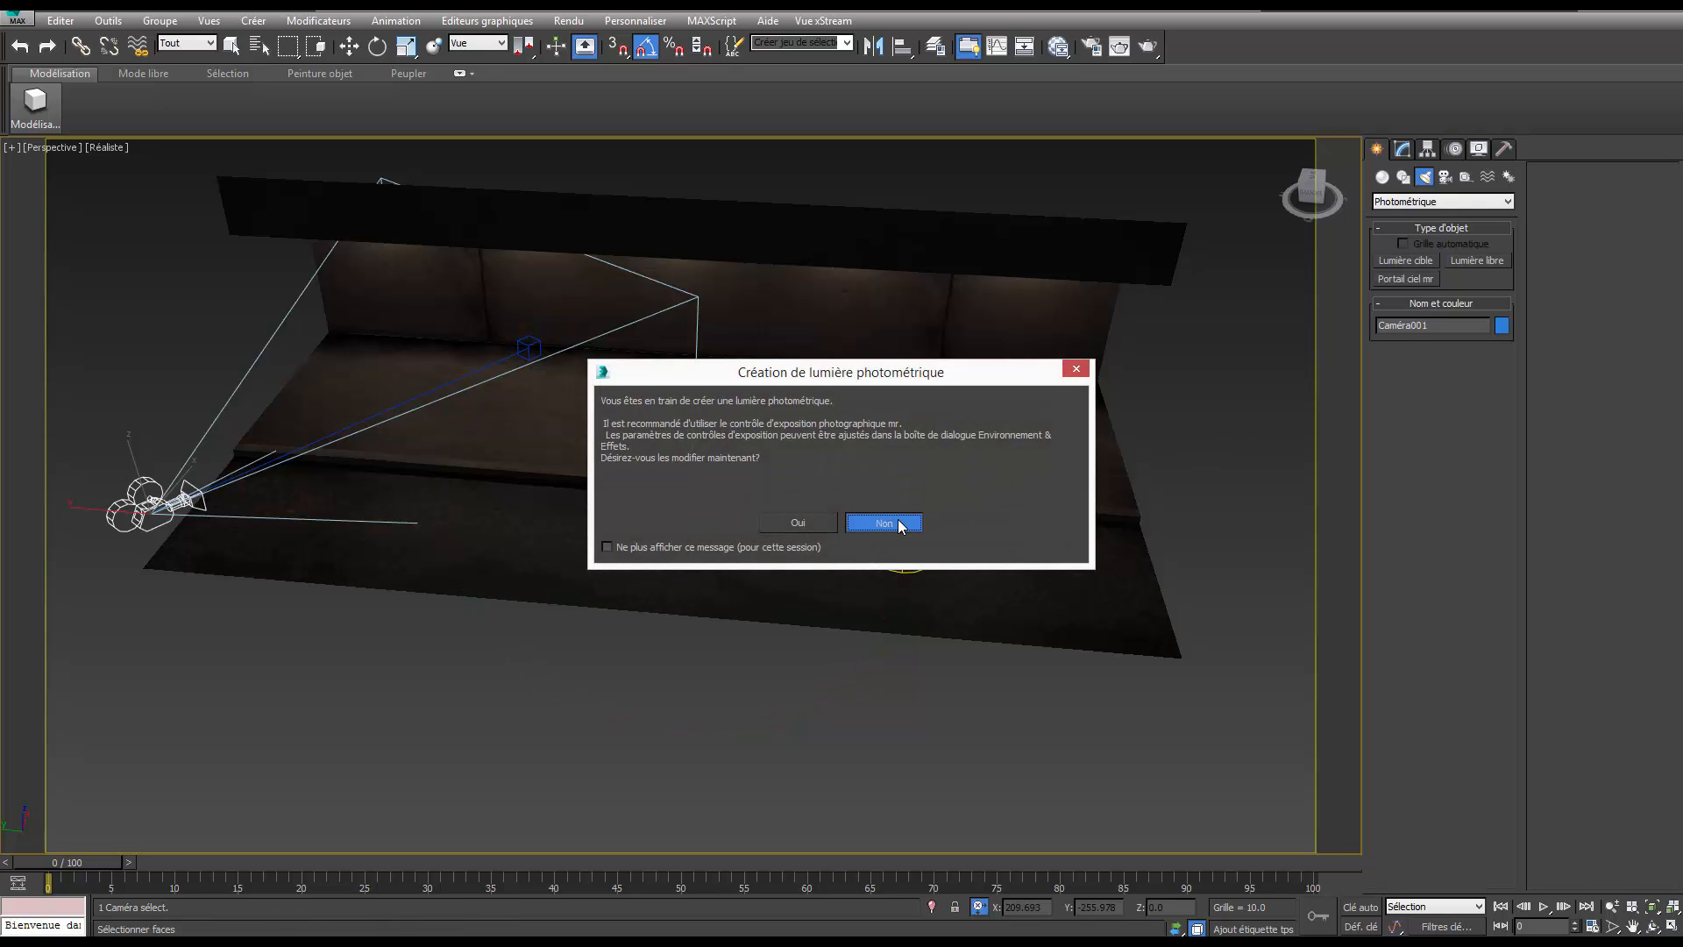
{"action": "left_click", "coordinate": [883, 524]}
{"action": "left_click", "coordinate": [1052, 483]}
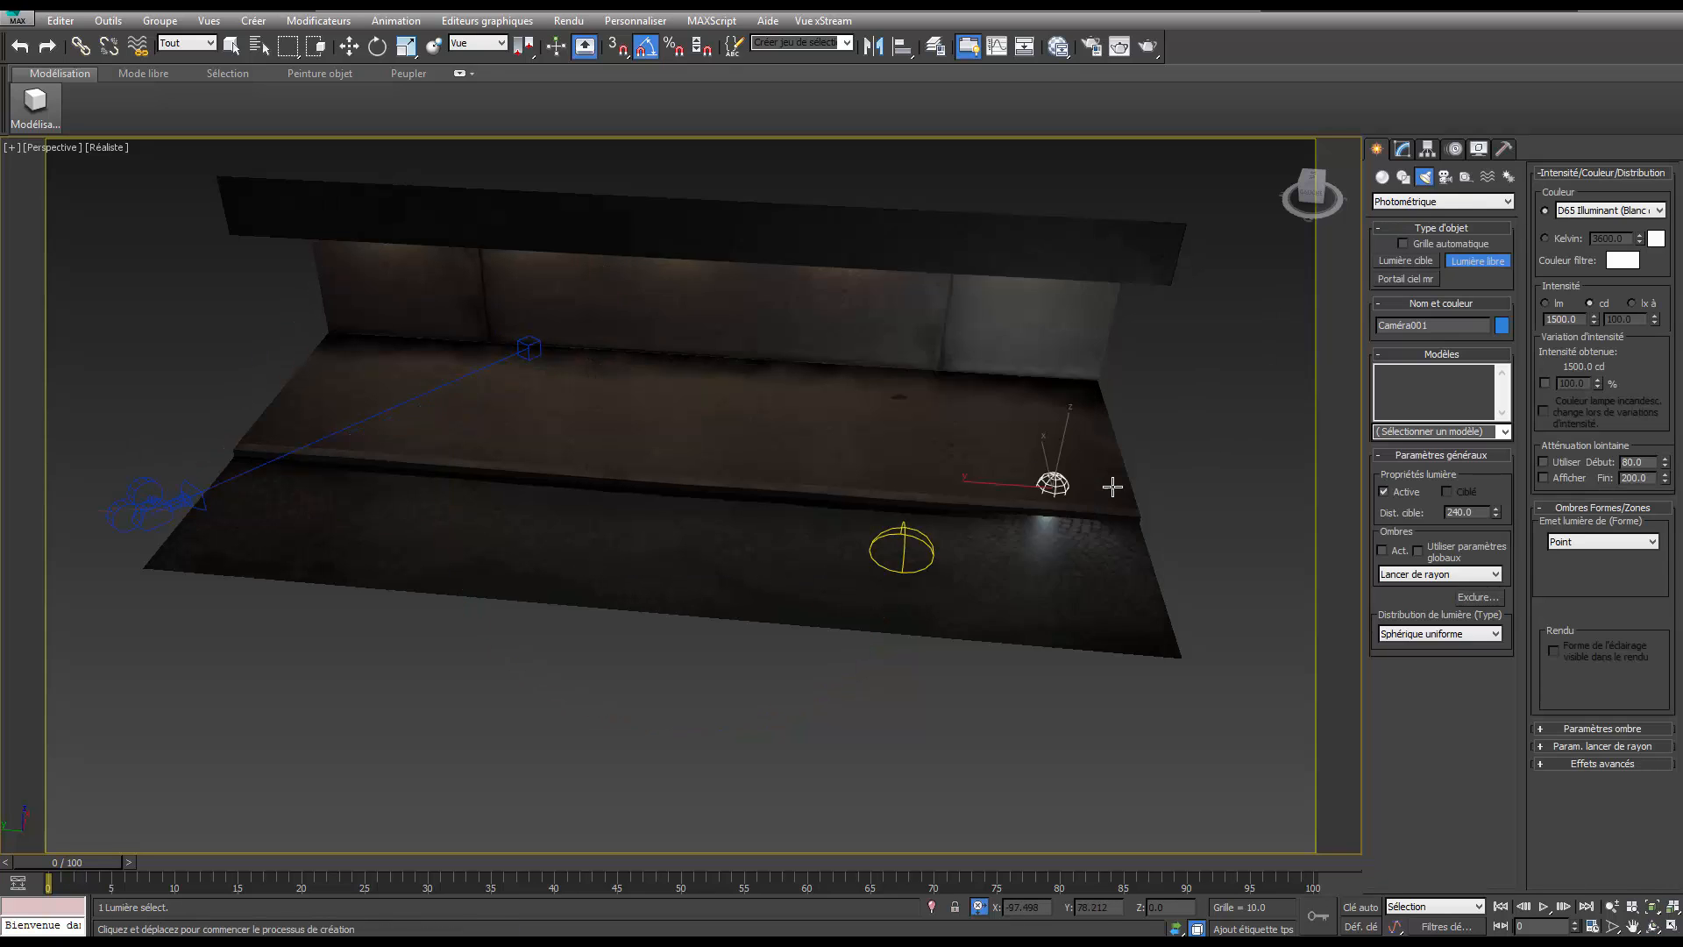
Raise the new light about 316 units to the height of the overhead beam and return to the camera view.
{"action": "key", "text": "w"}
{"action": "middle_click_drag", "start_coordinate": [1025, 536], "coordinate": [922, 498], "text": "alt"}
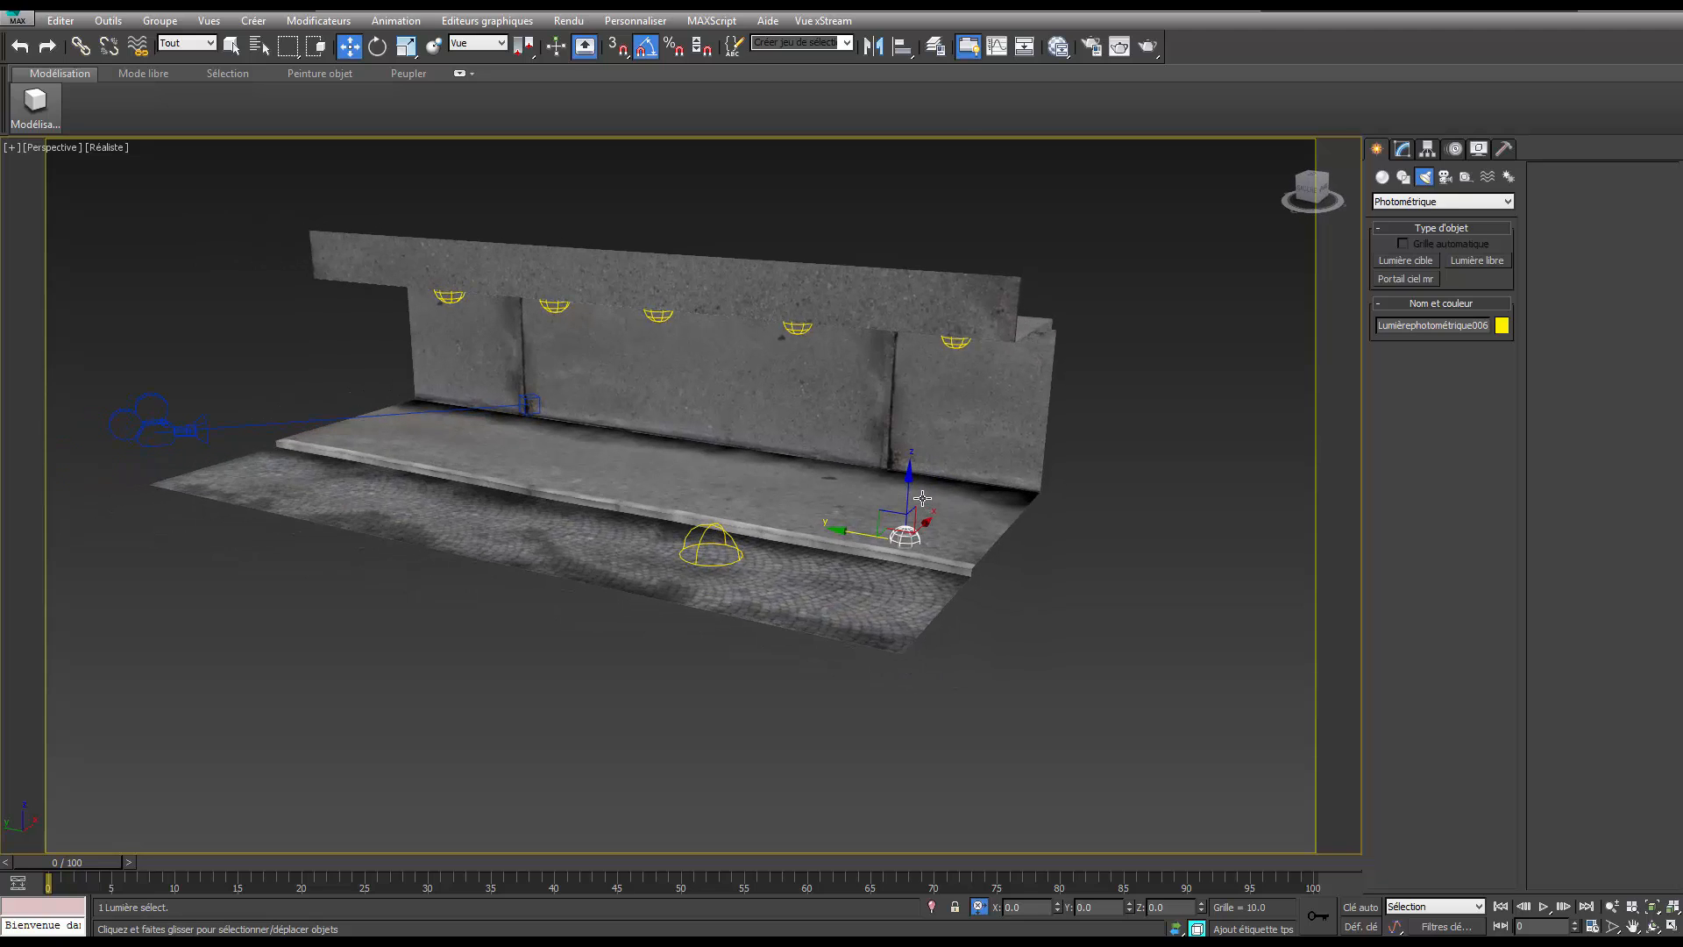
{"action": "left_click_drag", "start_coordinate": [922, 498], "coordinate": [918, 246]}
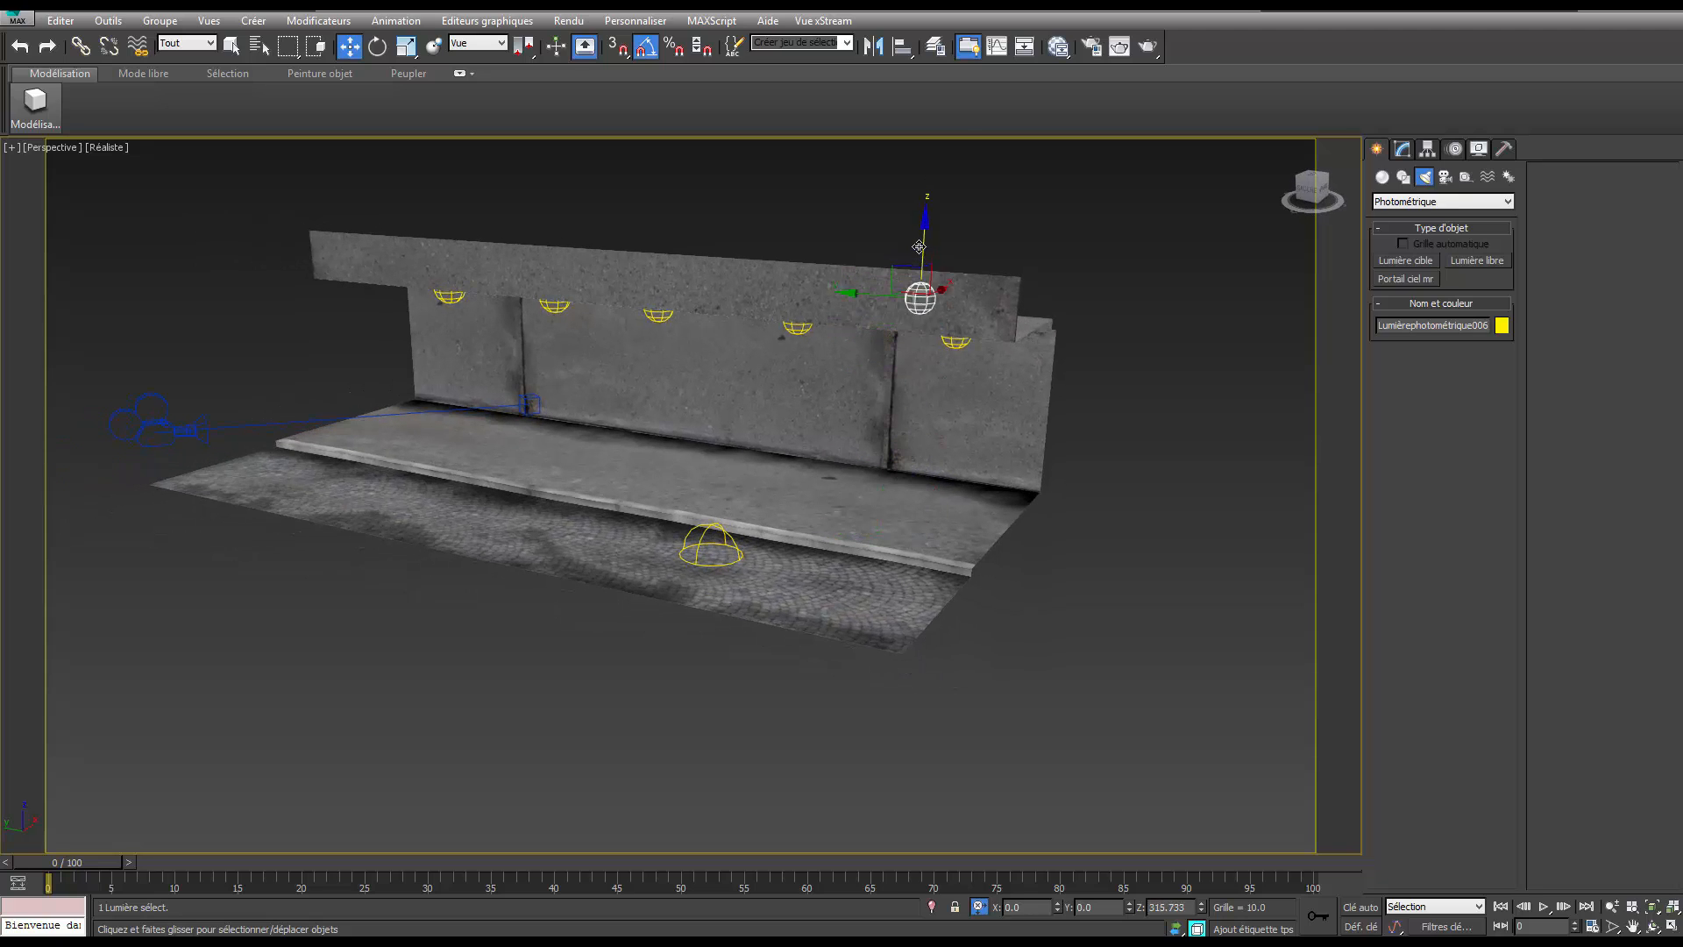
{"action": "key", "text": "c"}
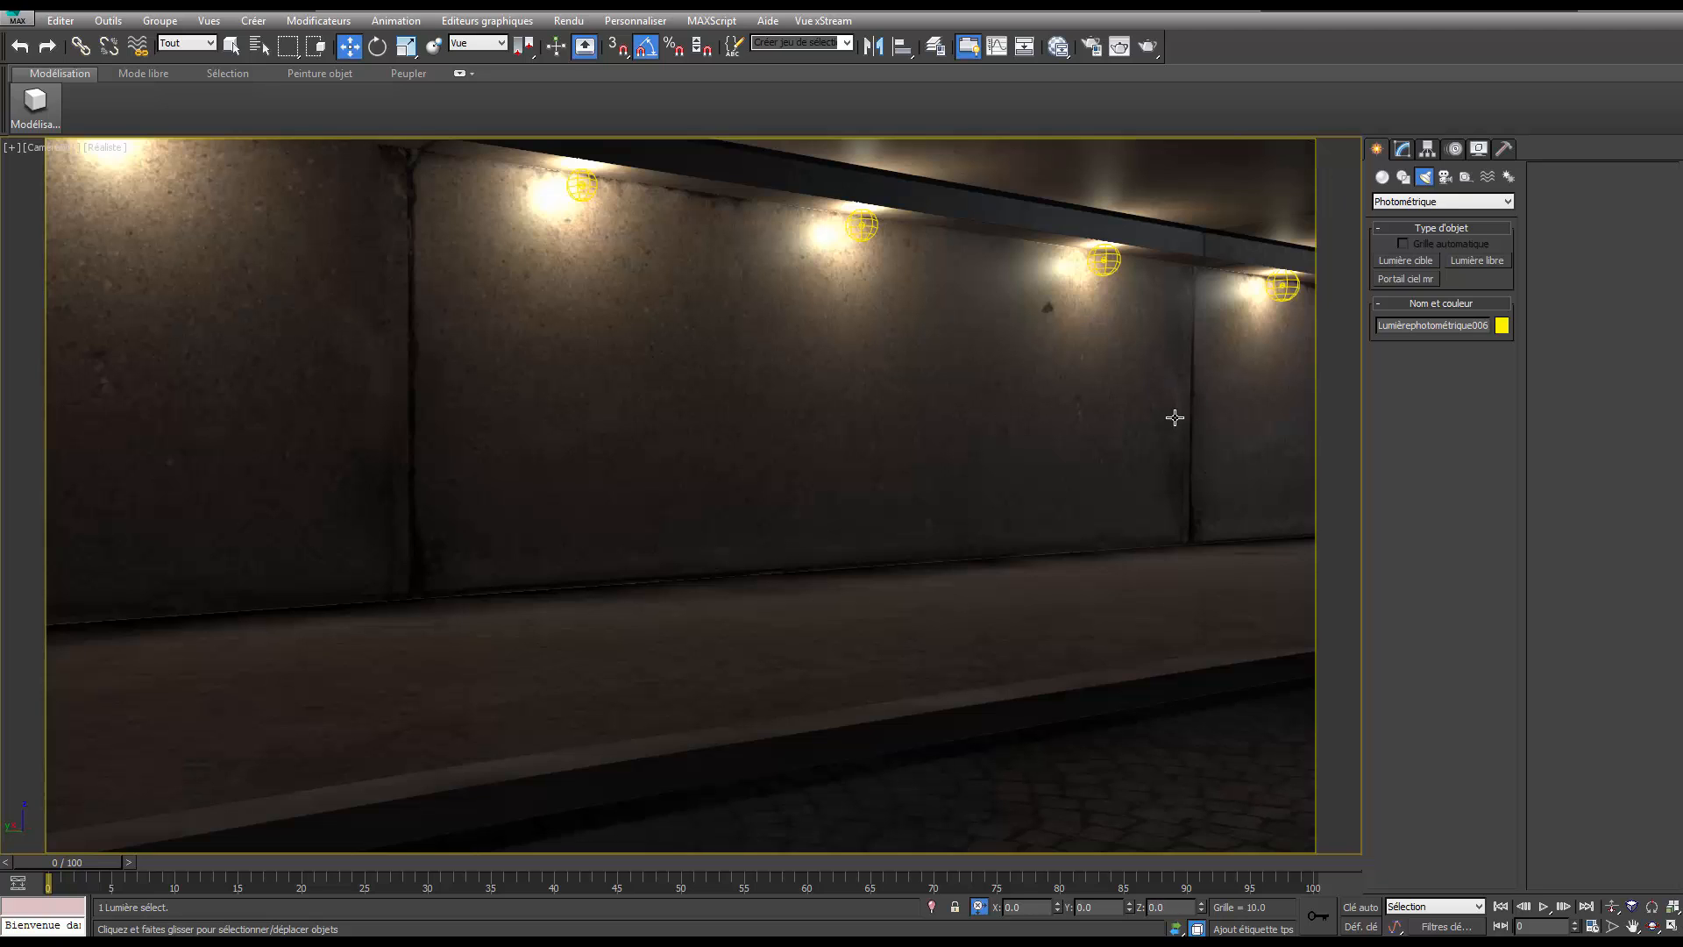
Enable the new light's shadows and make it a Sphère emitter visible in the render with 8 shadow samples.
{"action": "left_click", "coordinate": [1402, 149]}
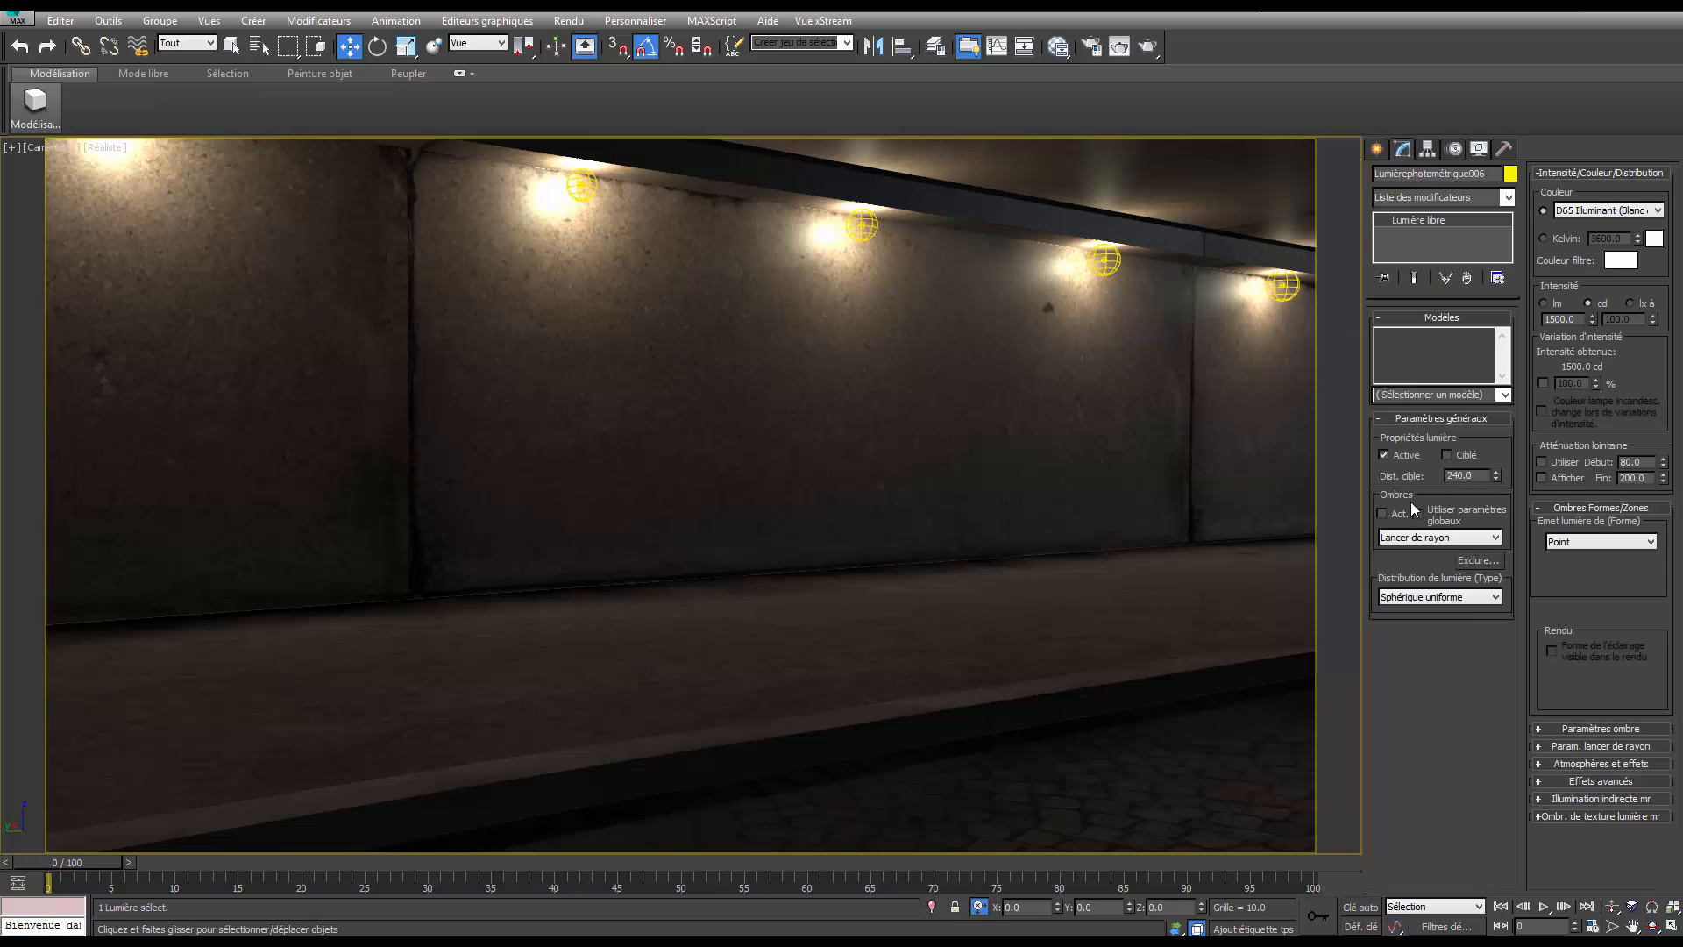
{"action": "left_click", "coordinate": [1388, 514]}
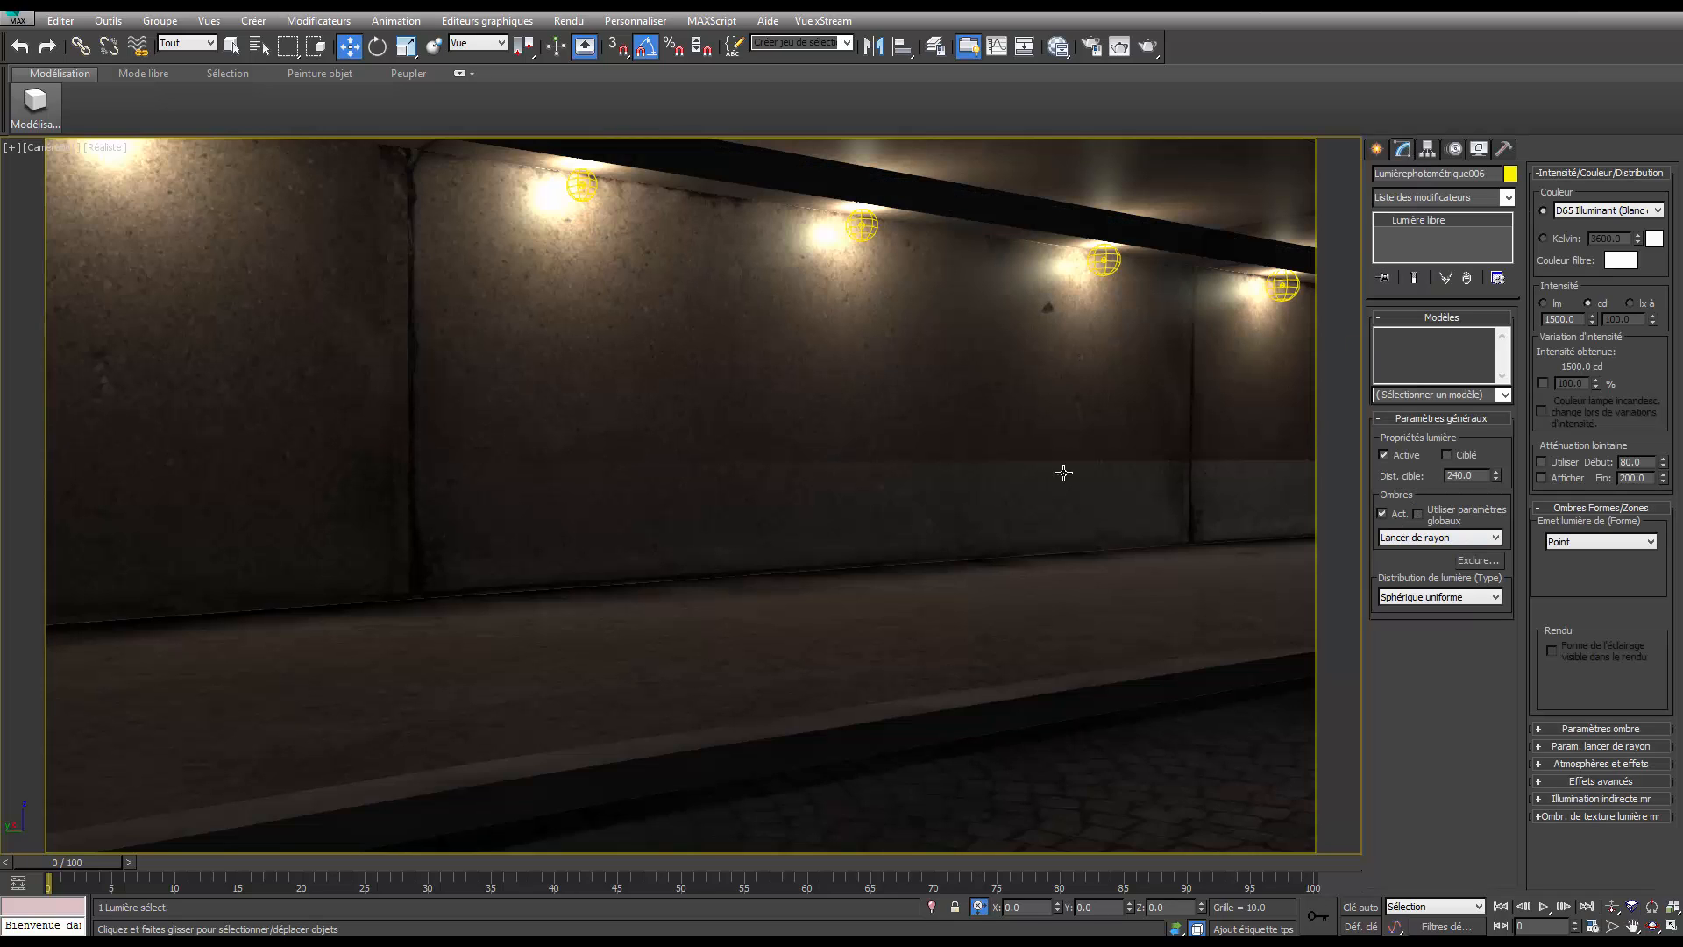
{"action": "left_click", "coordinate": [1604, 541]}
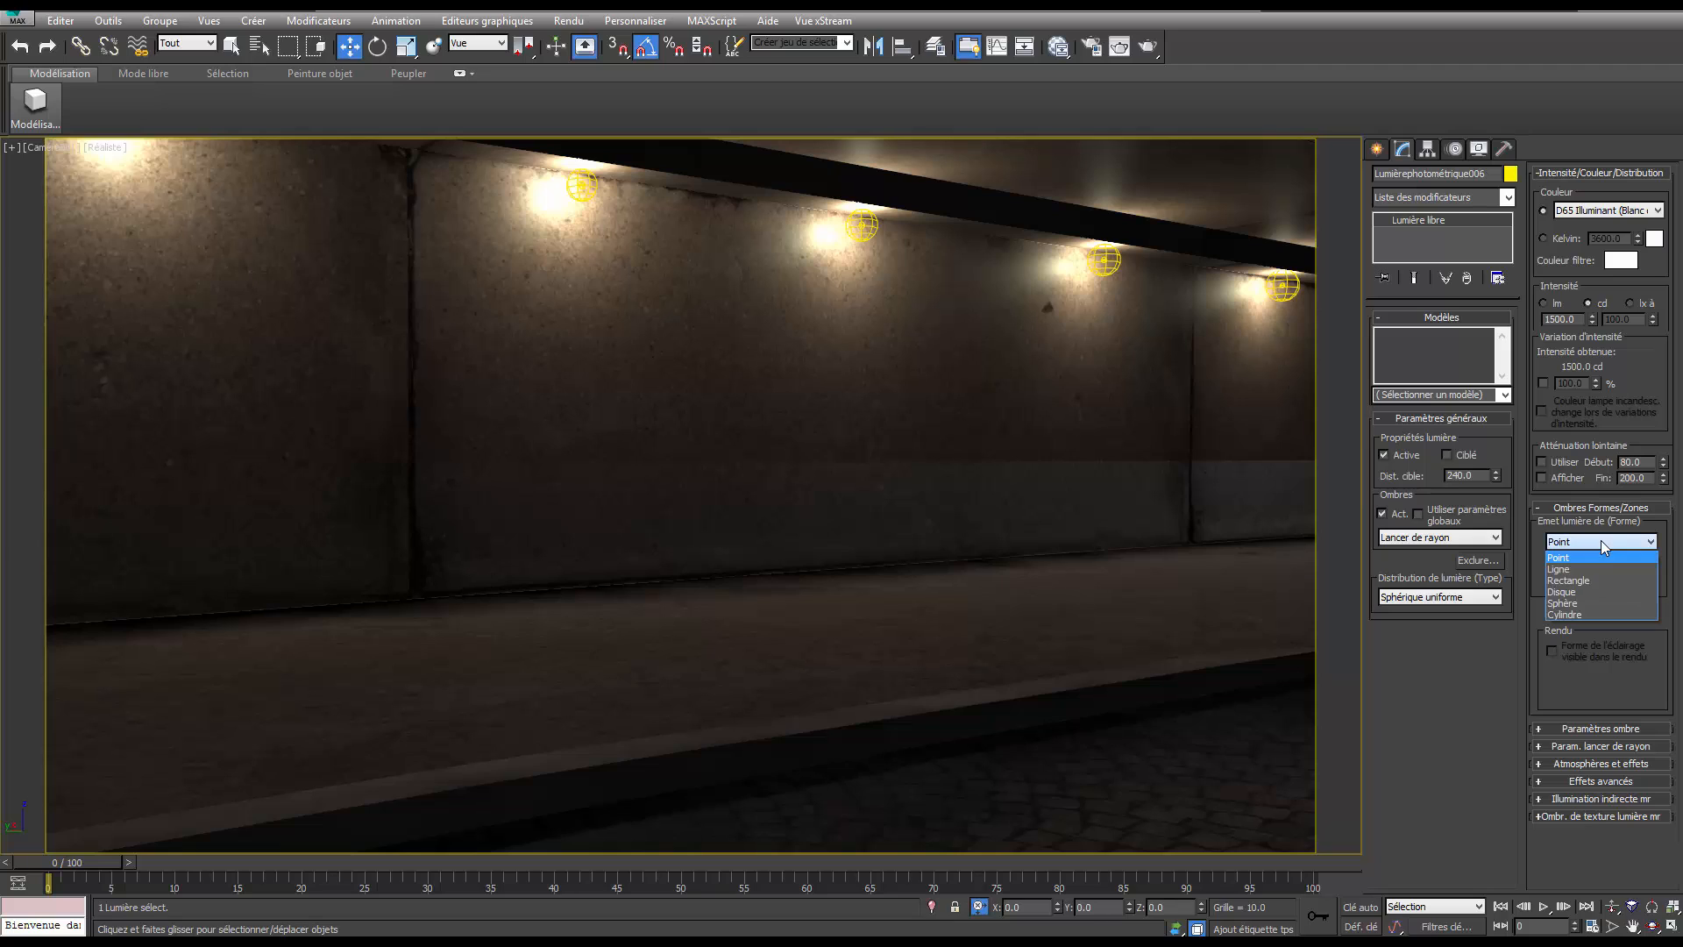
{"action": "left_click", "coordinate": [1594, 604]}
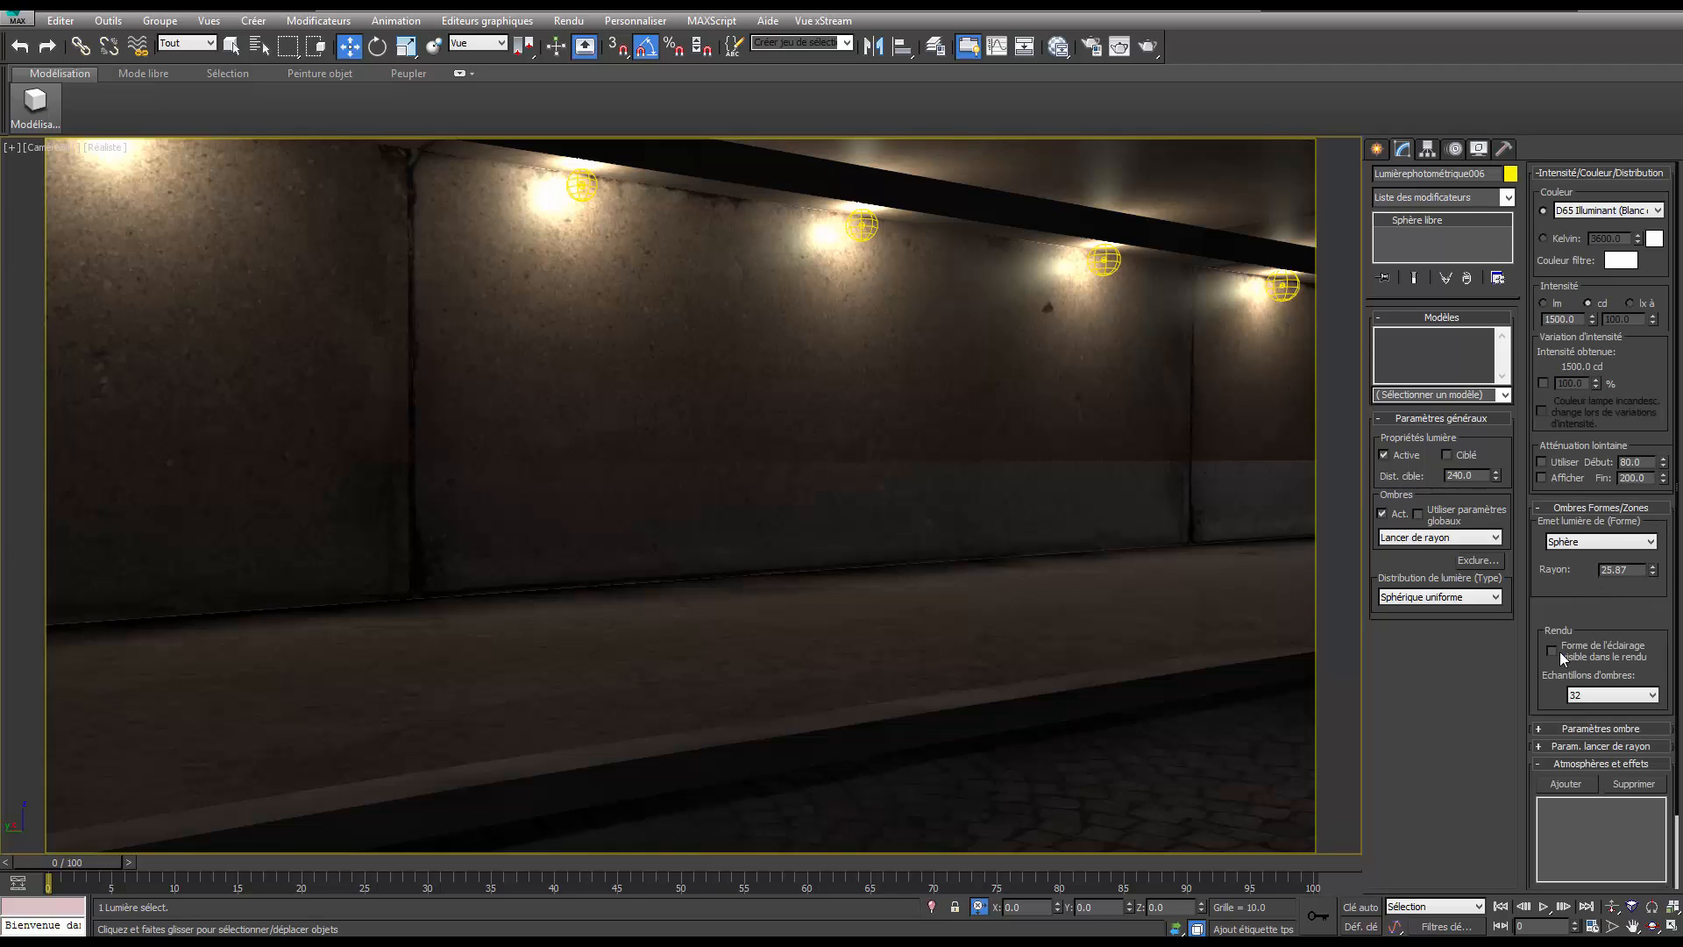
{"action": "left_click", "coordinate": [1597, 696]}
{"action": "left_click", "coordinate": [1601, 732]}
Set the light to Fluorescent (Blanc froid) at 341% intensity and test-render the camera view, closing the rendered image.
{"action": "left_click", "coordinate": [1606, 219]}
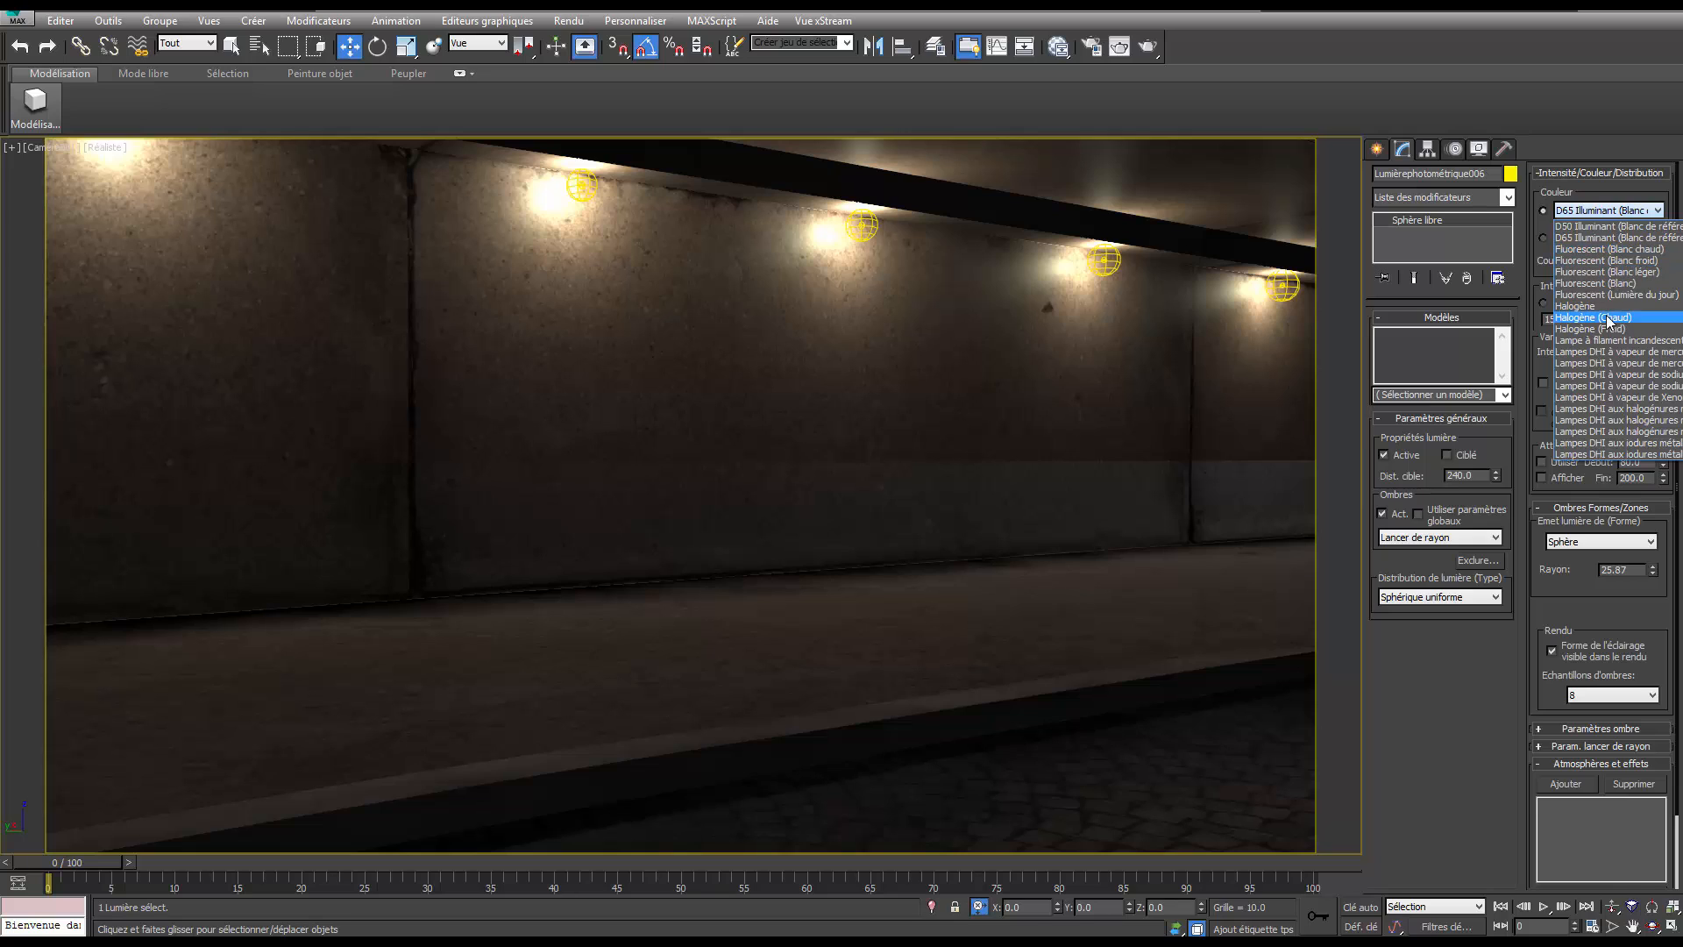
{"action": "left_click", "coordinate": [1618, 261]}
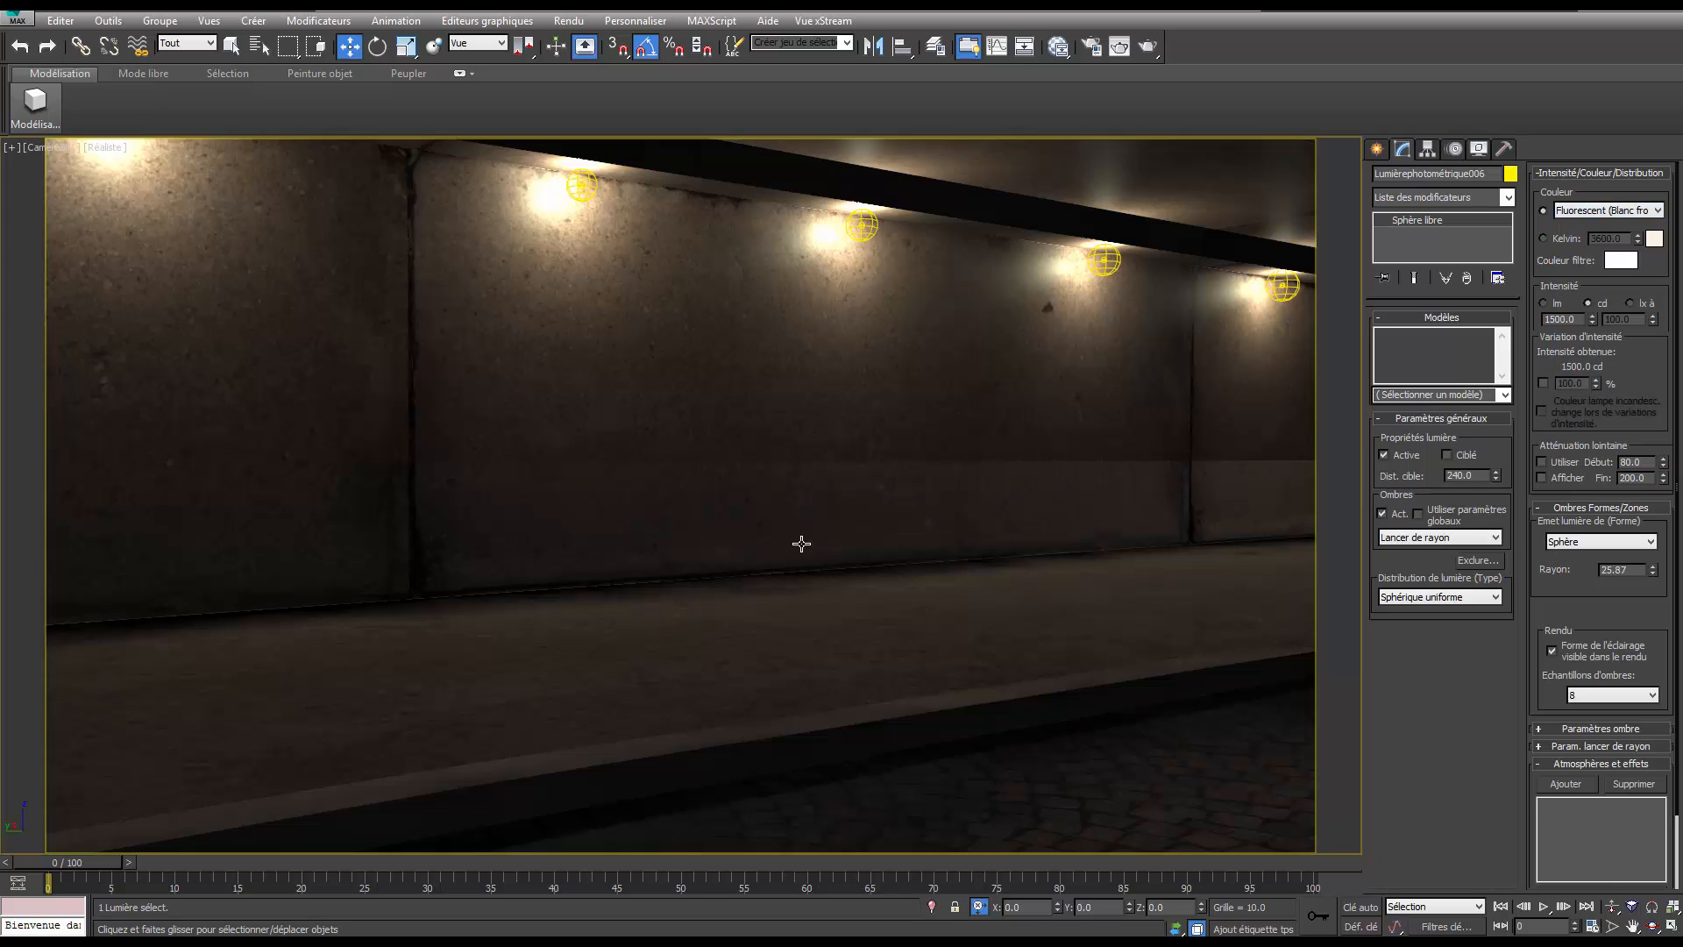
{"action": "left_click", "coordinate": [1543, 383]}
{"action": "left_click_drag", "start_coordinate": [1597, 385], "coordinate": [1599, 368]}
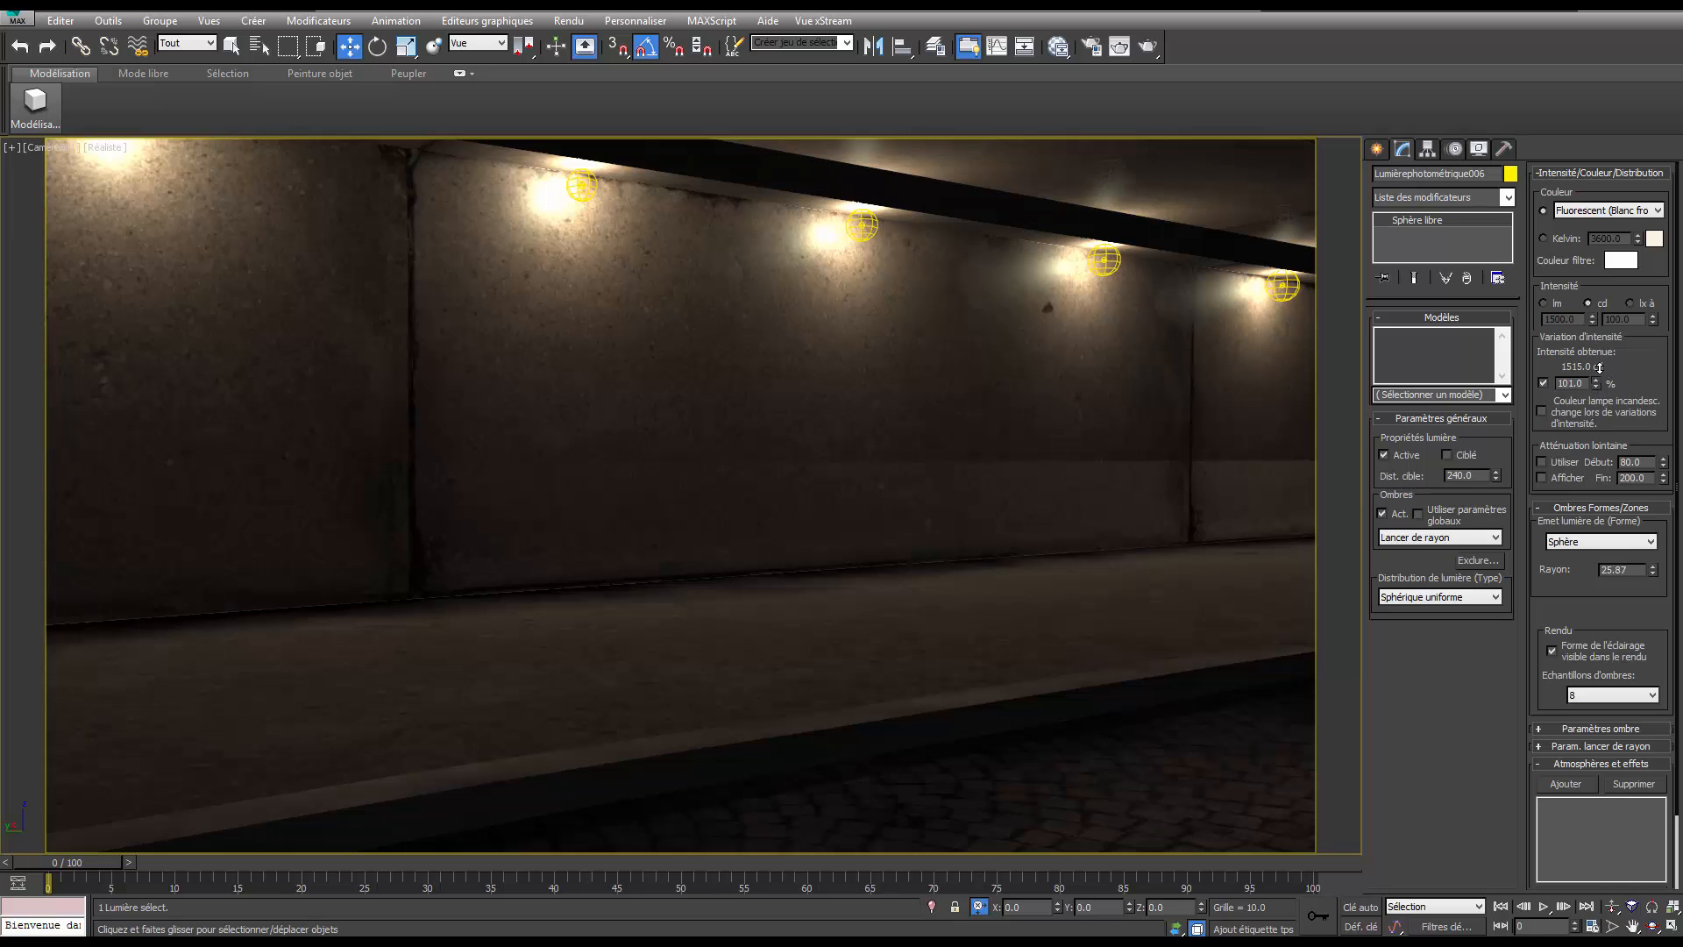
{"action": "left_click_drag", "start_coordinate": [1615, 100], "coordinate": [1613, 82]}
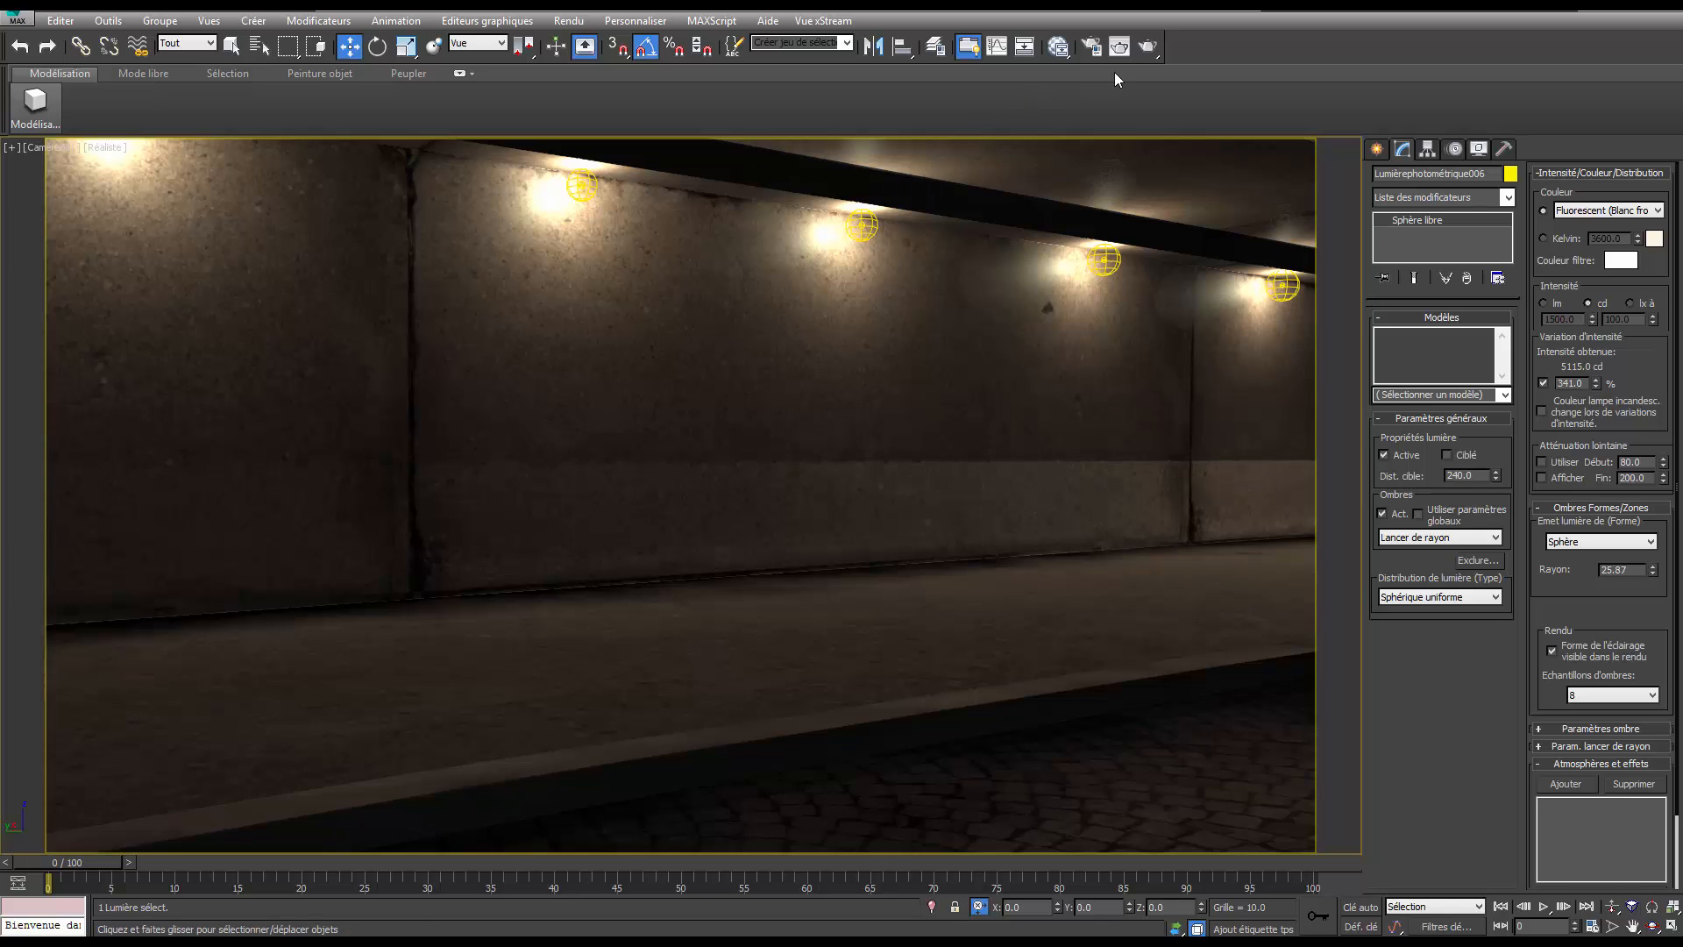
{"action": "left_click", "coordinate": [1147, 45]}
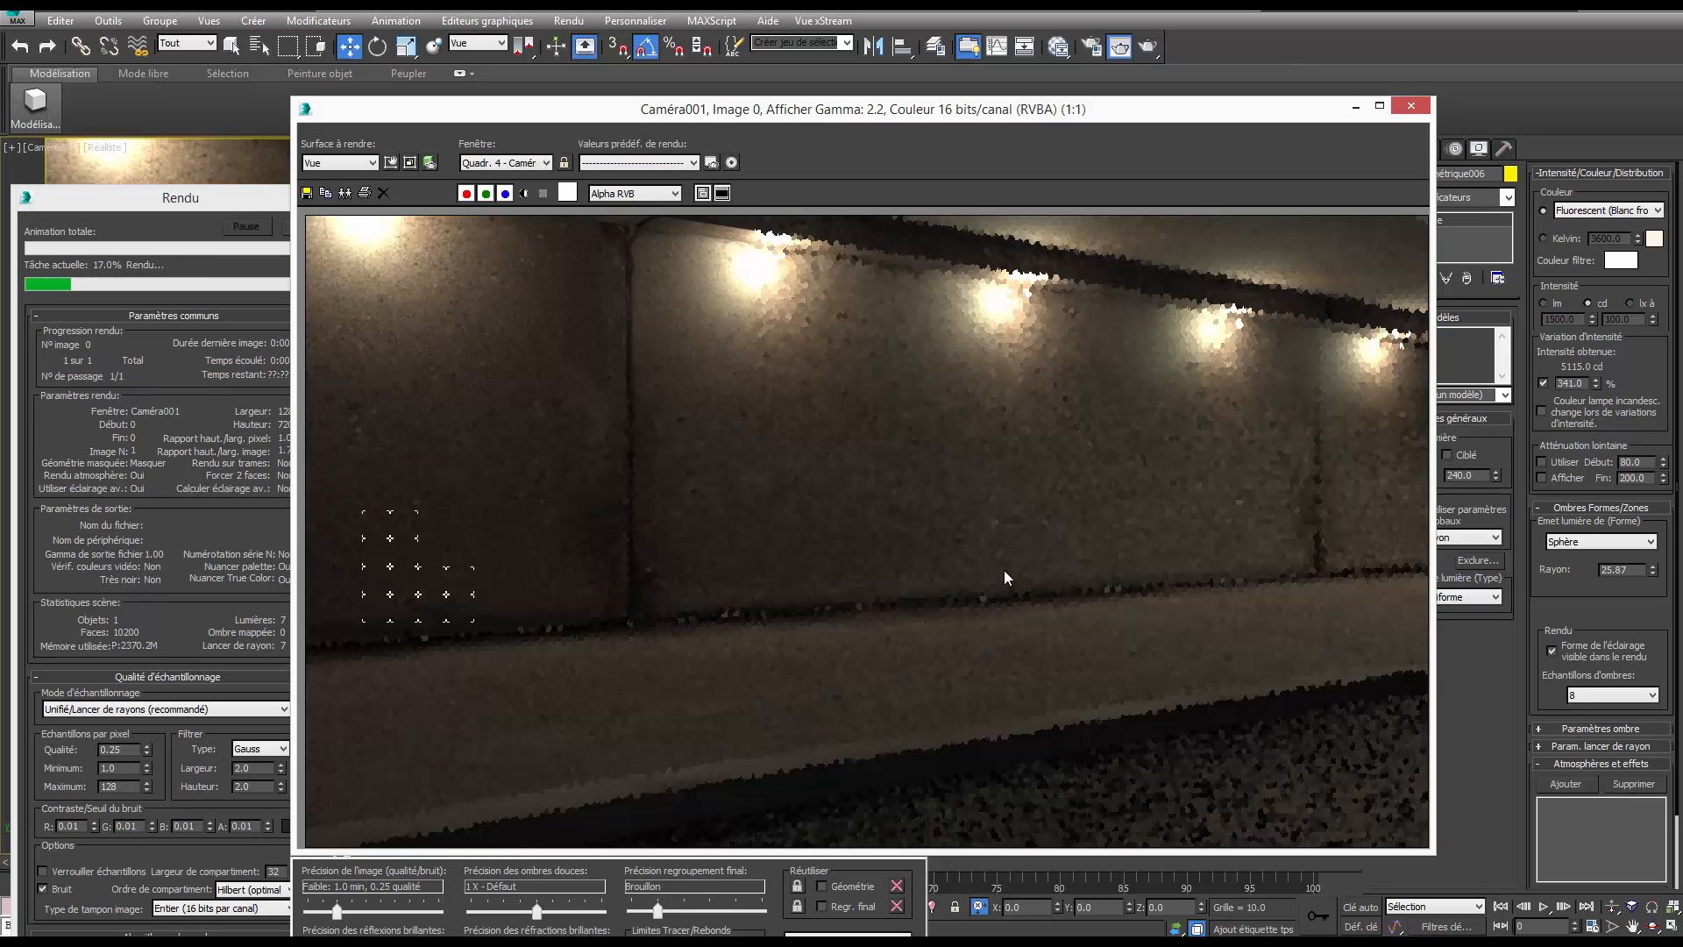
{"action": "left_click", "coordinate": [1410, 107]}
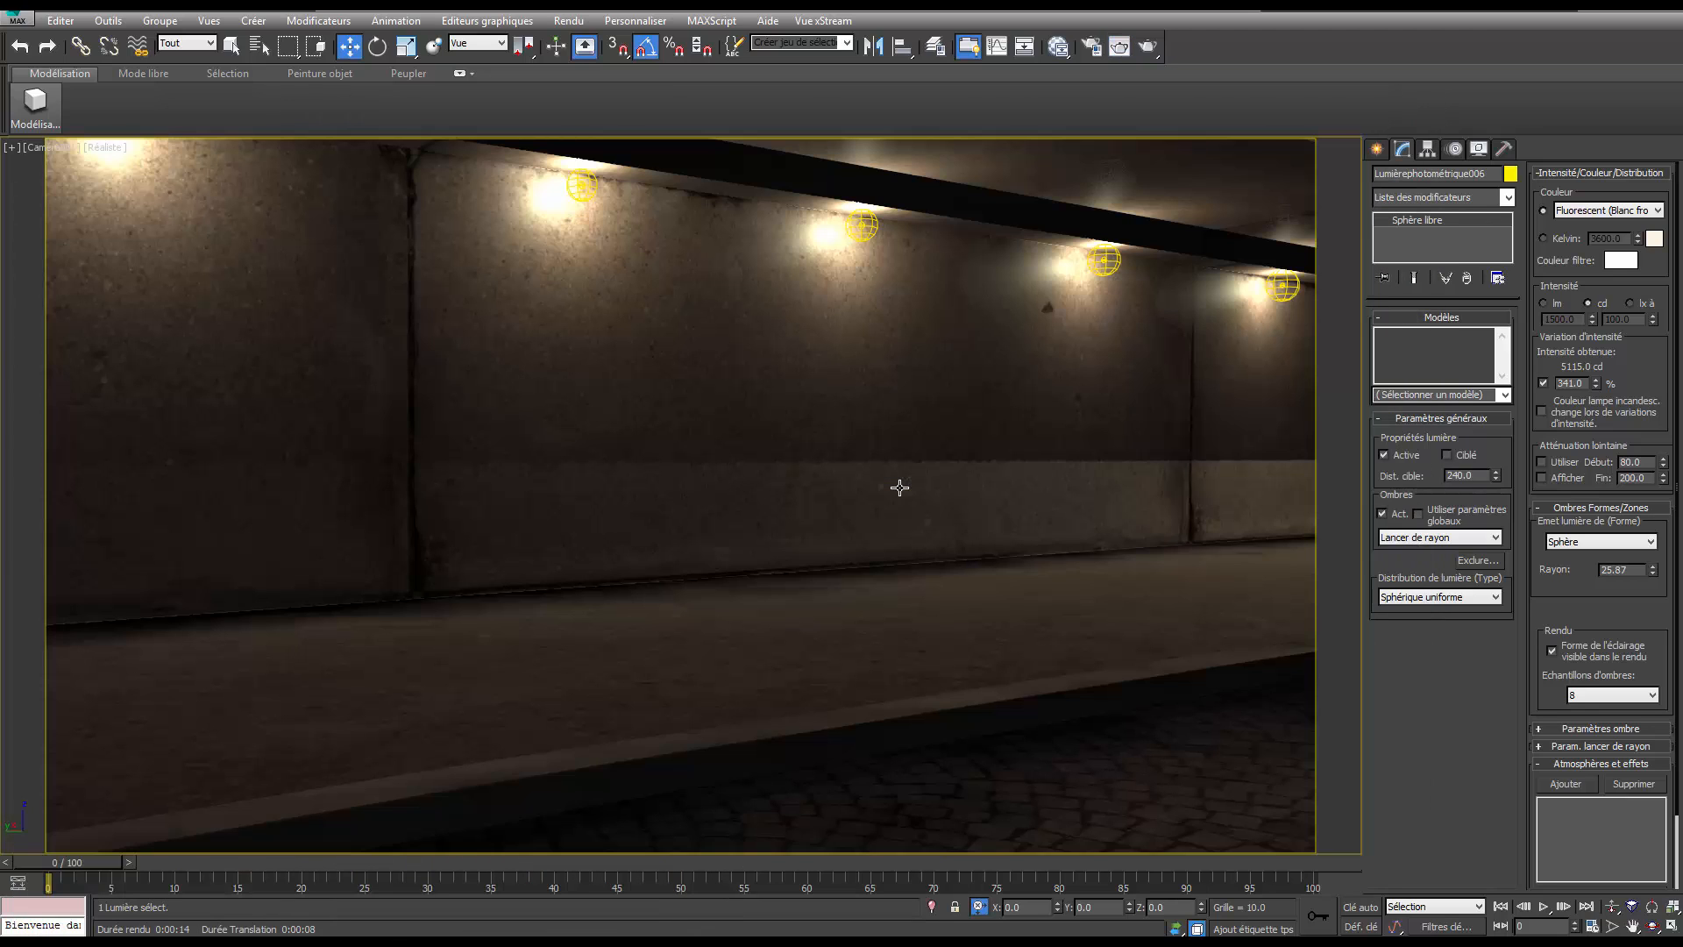
Raise the light's intensity to 1002.5% and enable and display its far attenuation, ending at 1022.
{"action": "key", "text": "p"}
{"action": "middle_click_drag", "start_coordinate": [897, 488], "coordinate": [859, 598]}
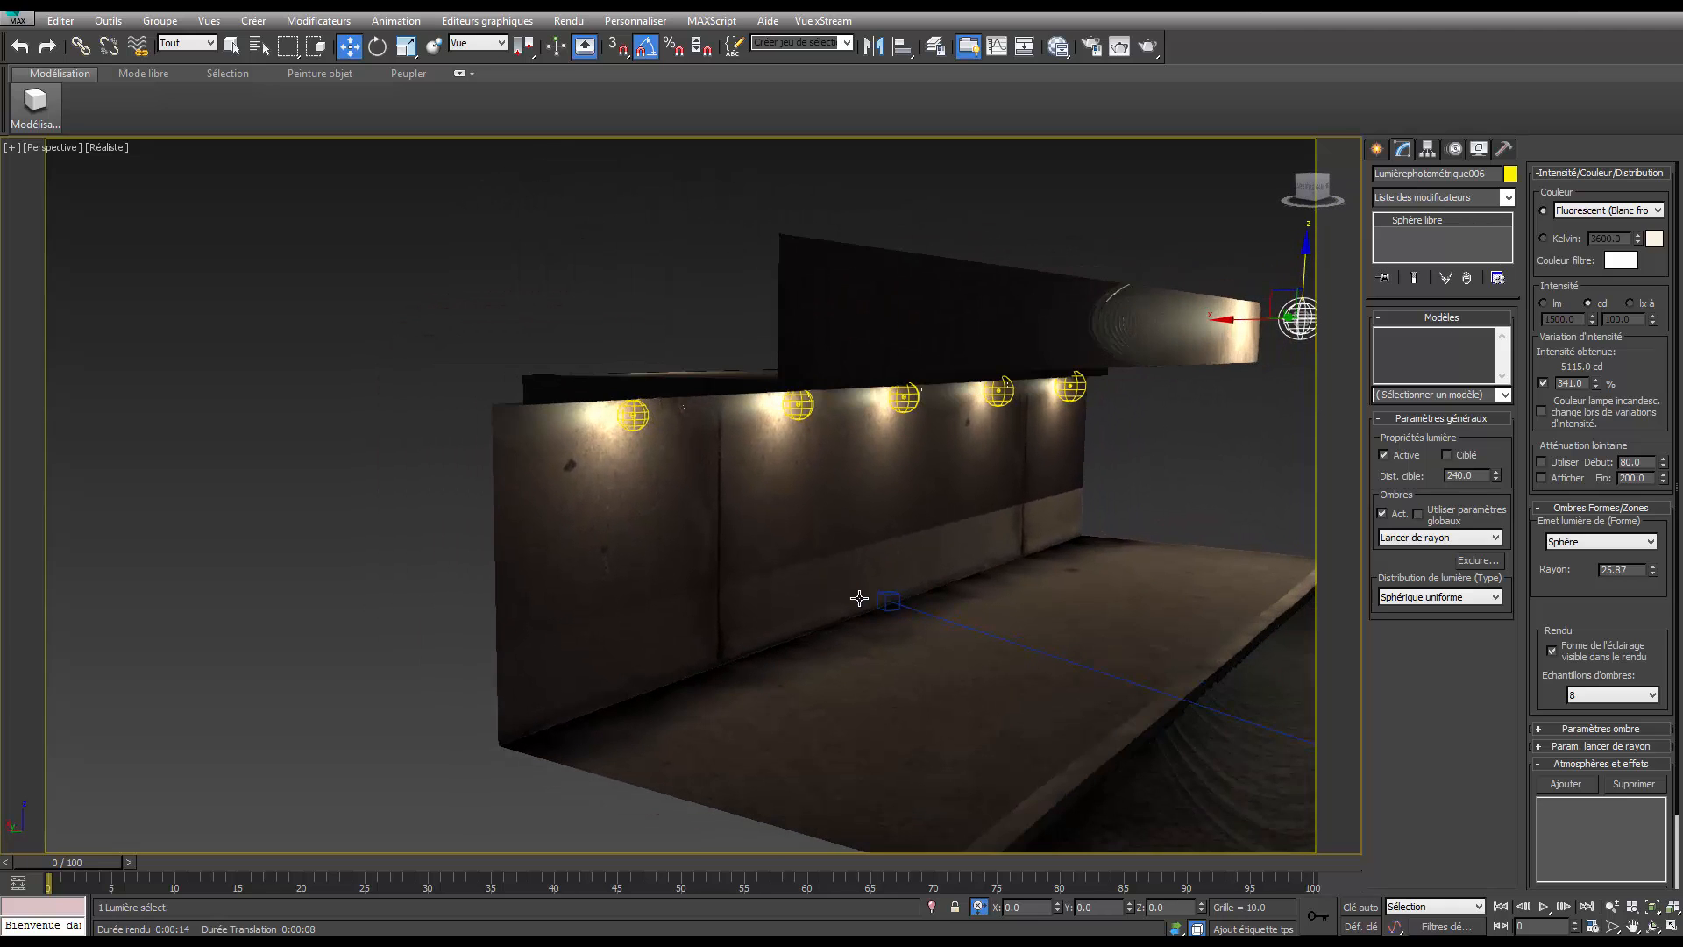
{"action": "left_click_drag", "start_coordinate": [1586, 385], "coordinate": [1570, 198]}
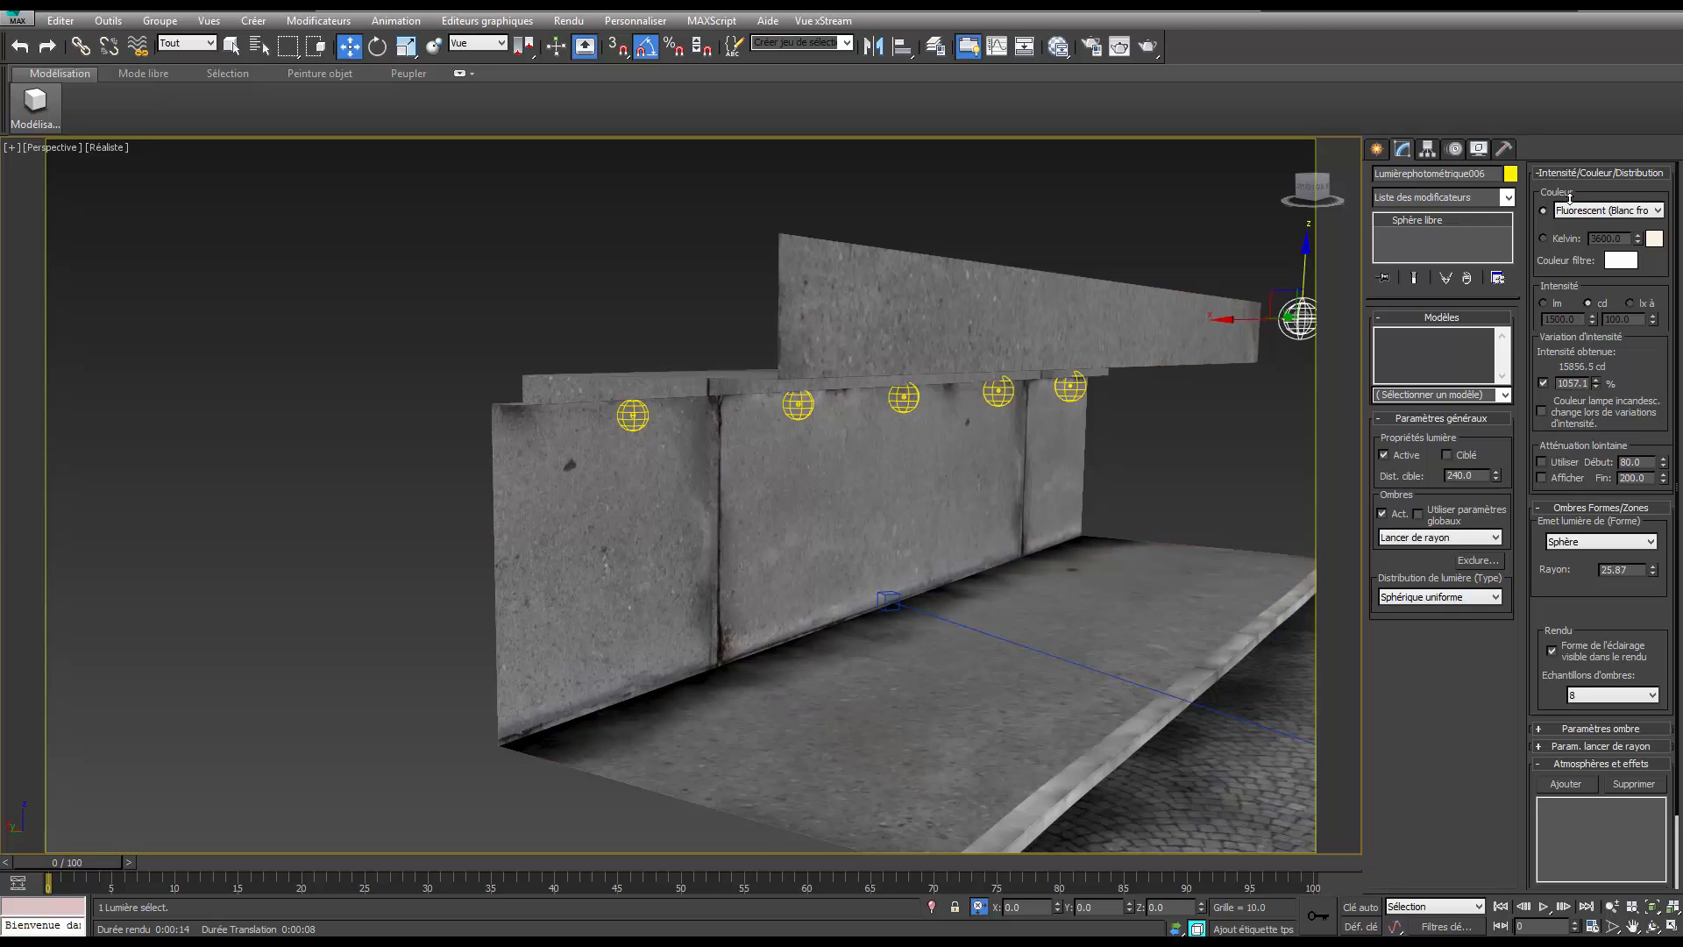
{"action": "left_click", "coordinate": [1542, 462]}
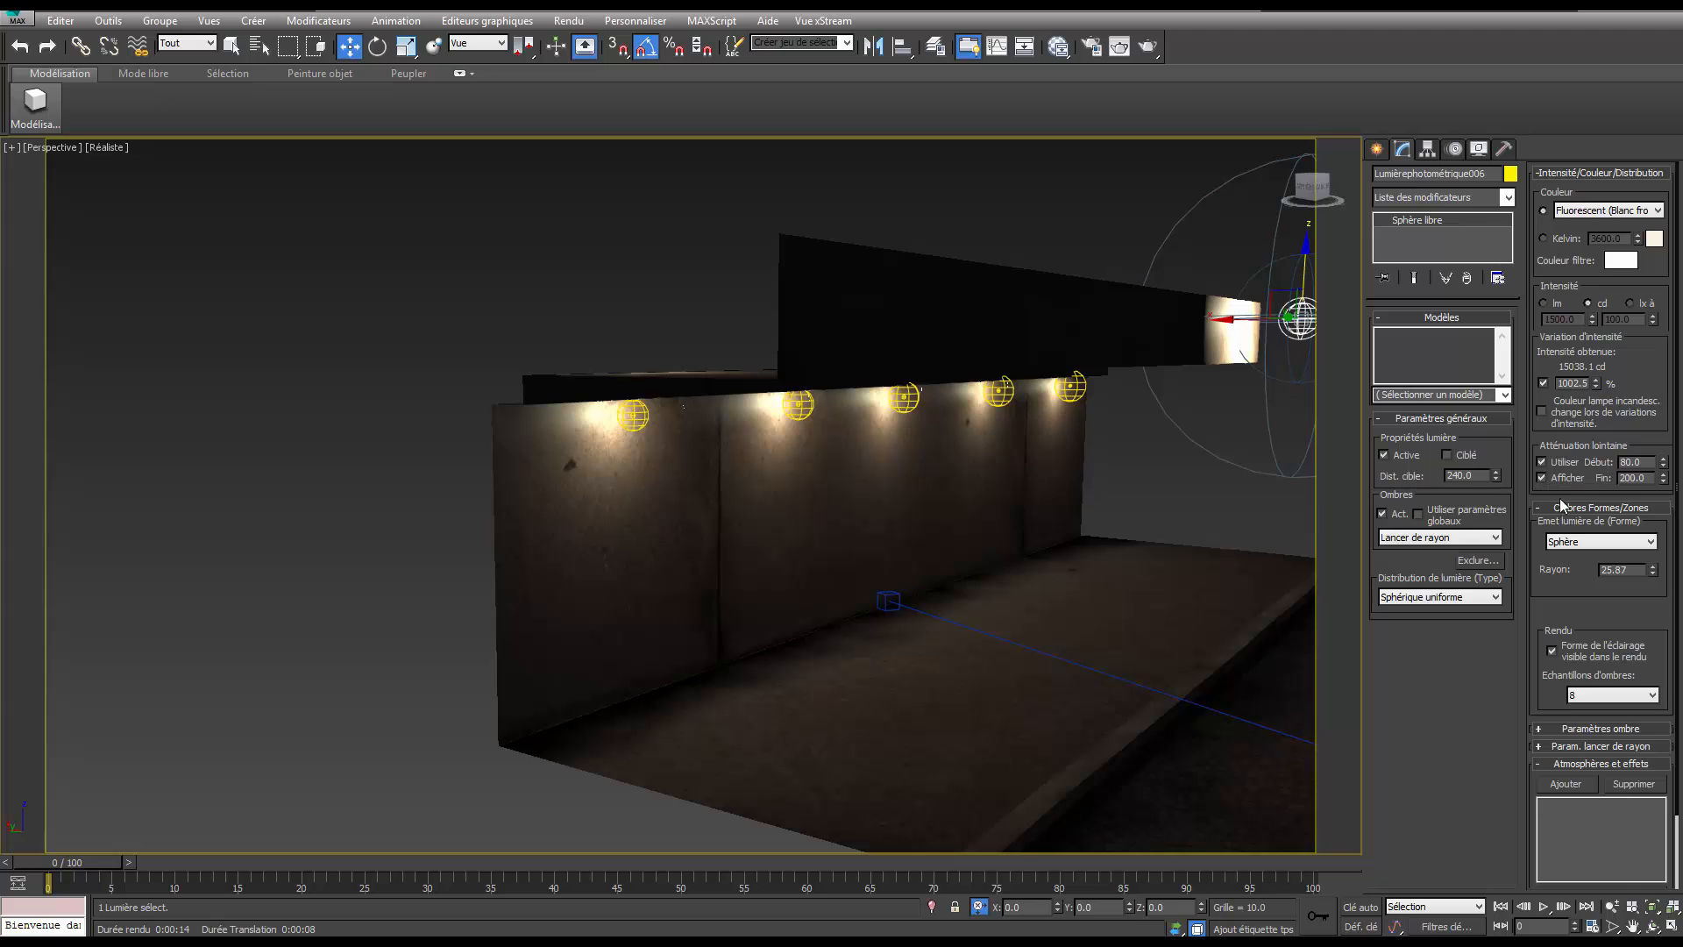
{"action": "left_click_drag", "start_coordinate": [1668, 480], "coordinate": [1679, 138]}
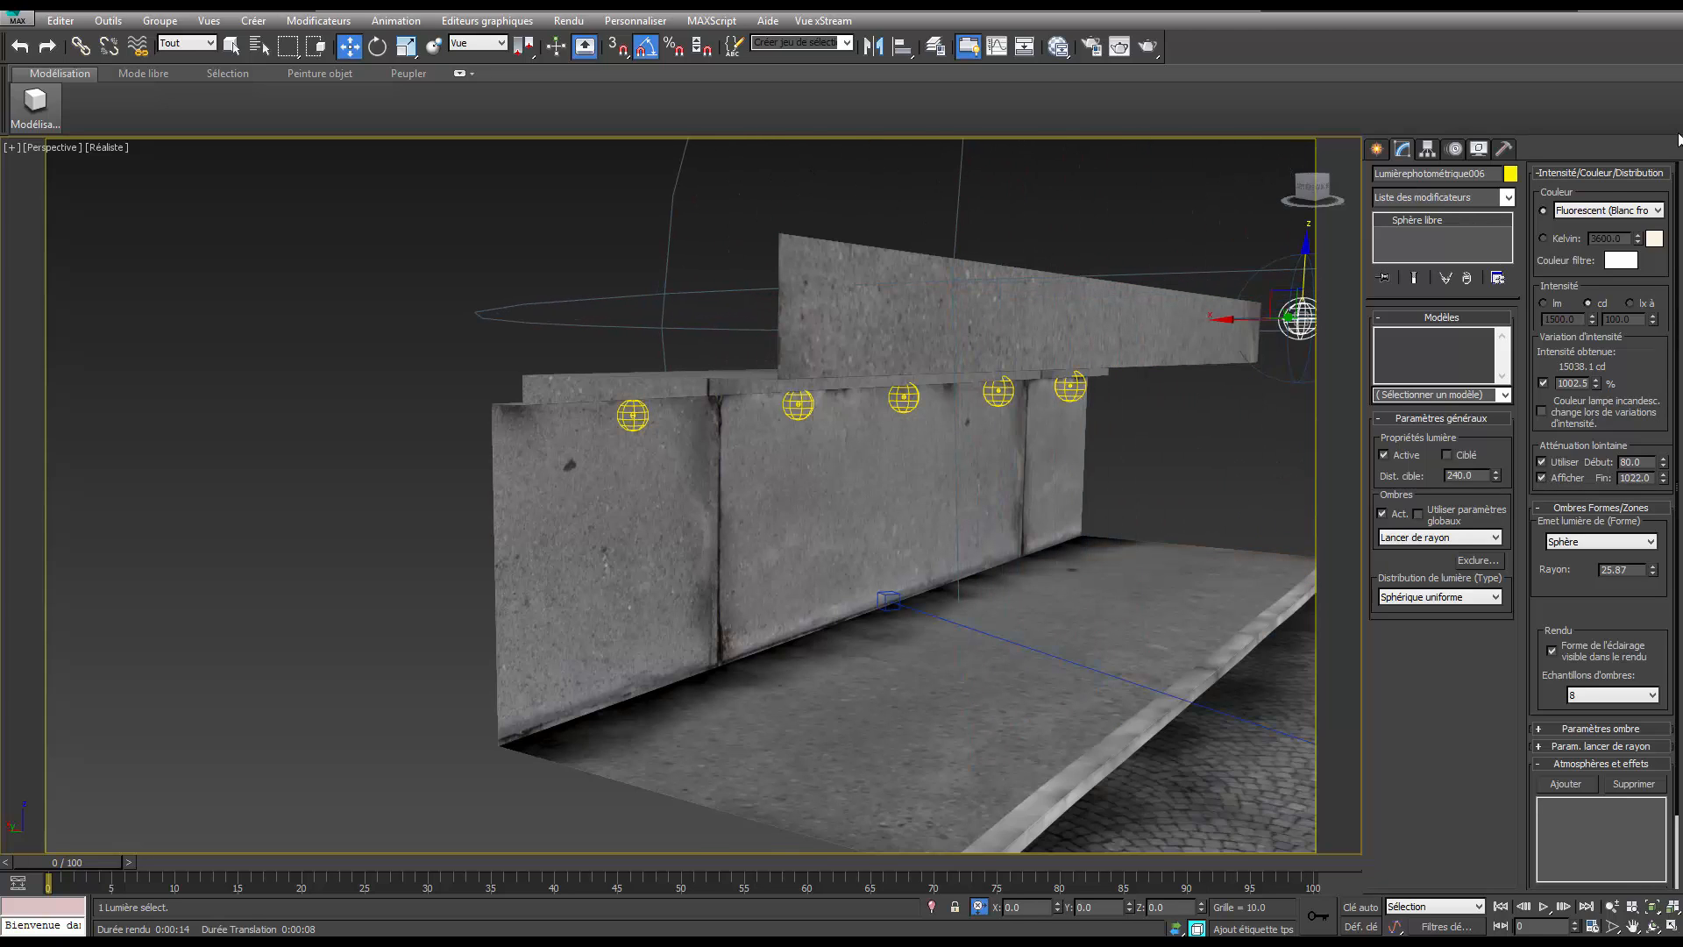
Render the camera view with the render window's settings hidden, inspect the lighting, and close the image.
{"action": "key", "text": "c"}
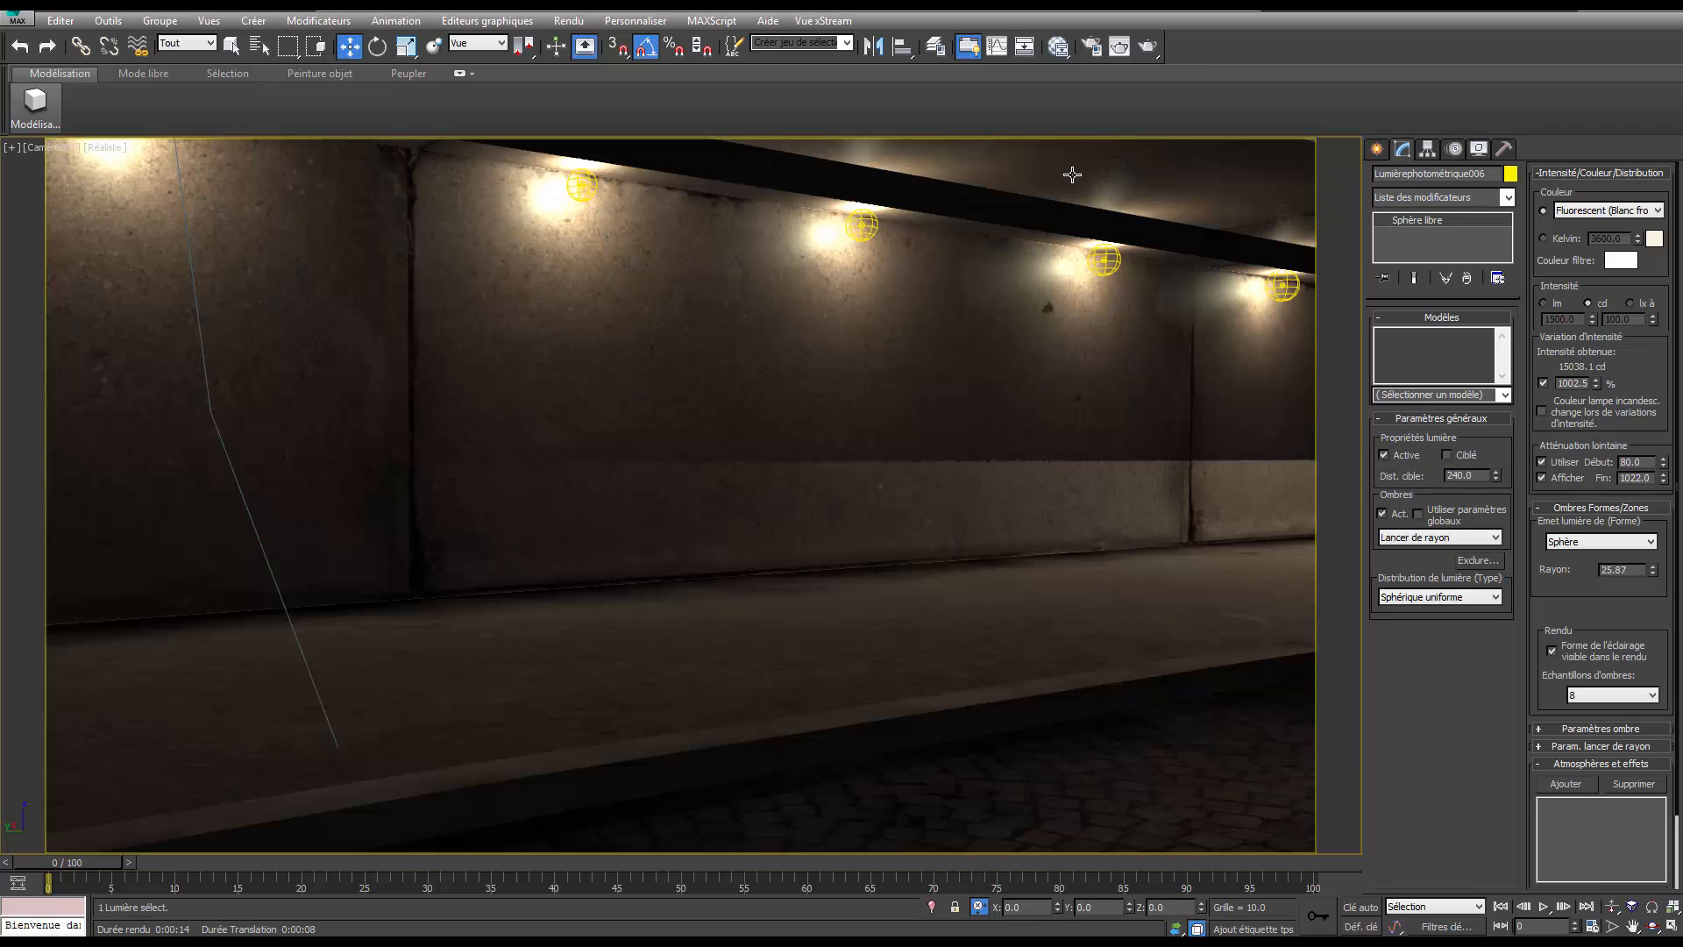
{"action": "left_click", "coordinate": [1156, 44]}
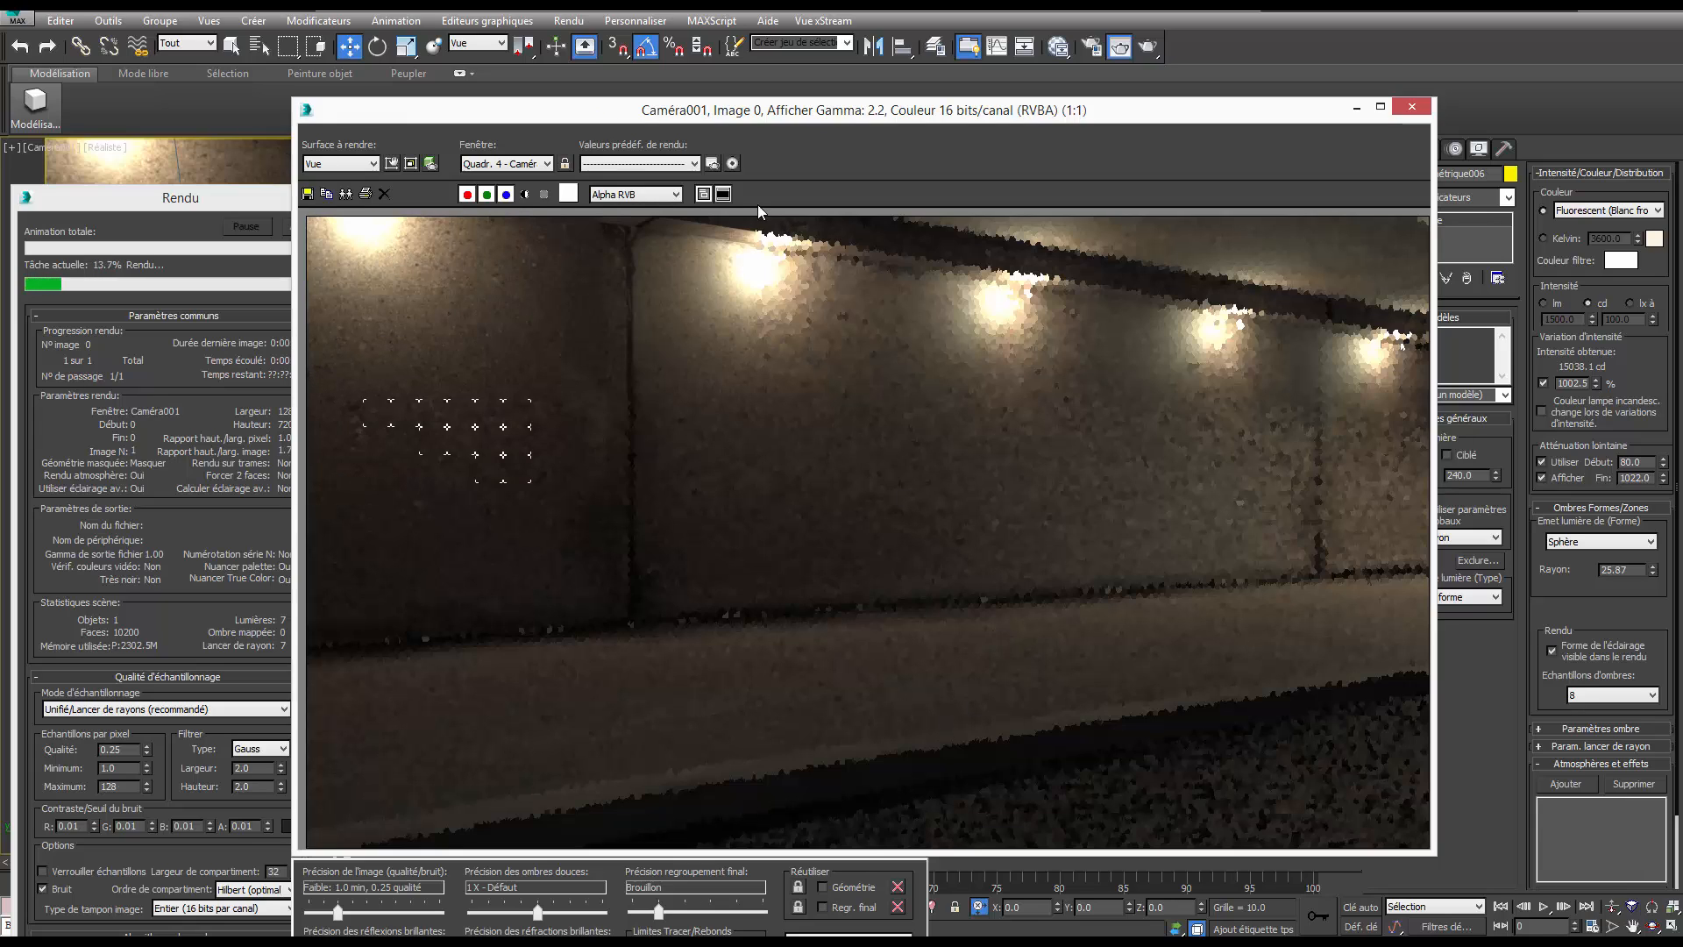
{"action": "left_click", "coordinate": [724, 194]}
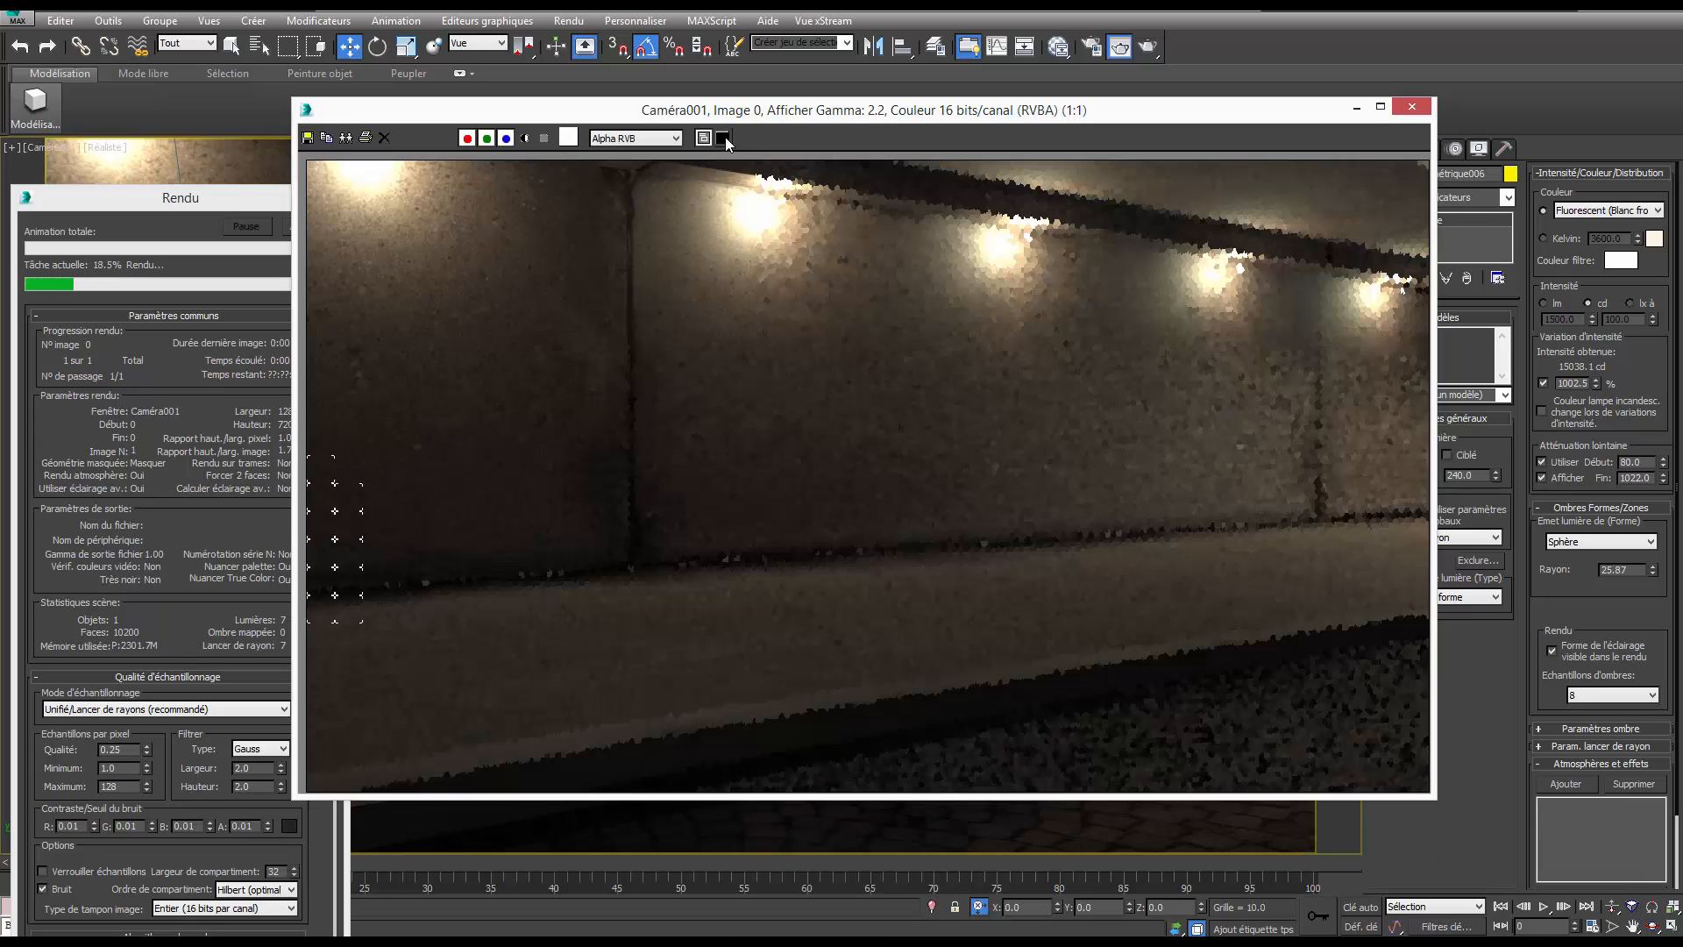
{"action": "left_click", "coordinate": [724, 138]}
{"action": "left_click", "coordinate": [724, 194]}
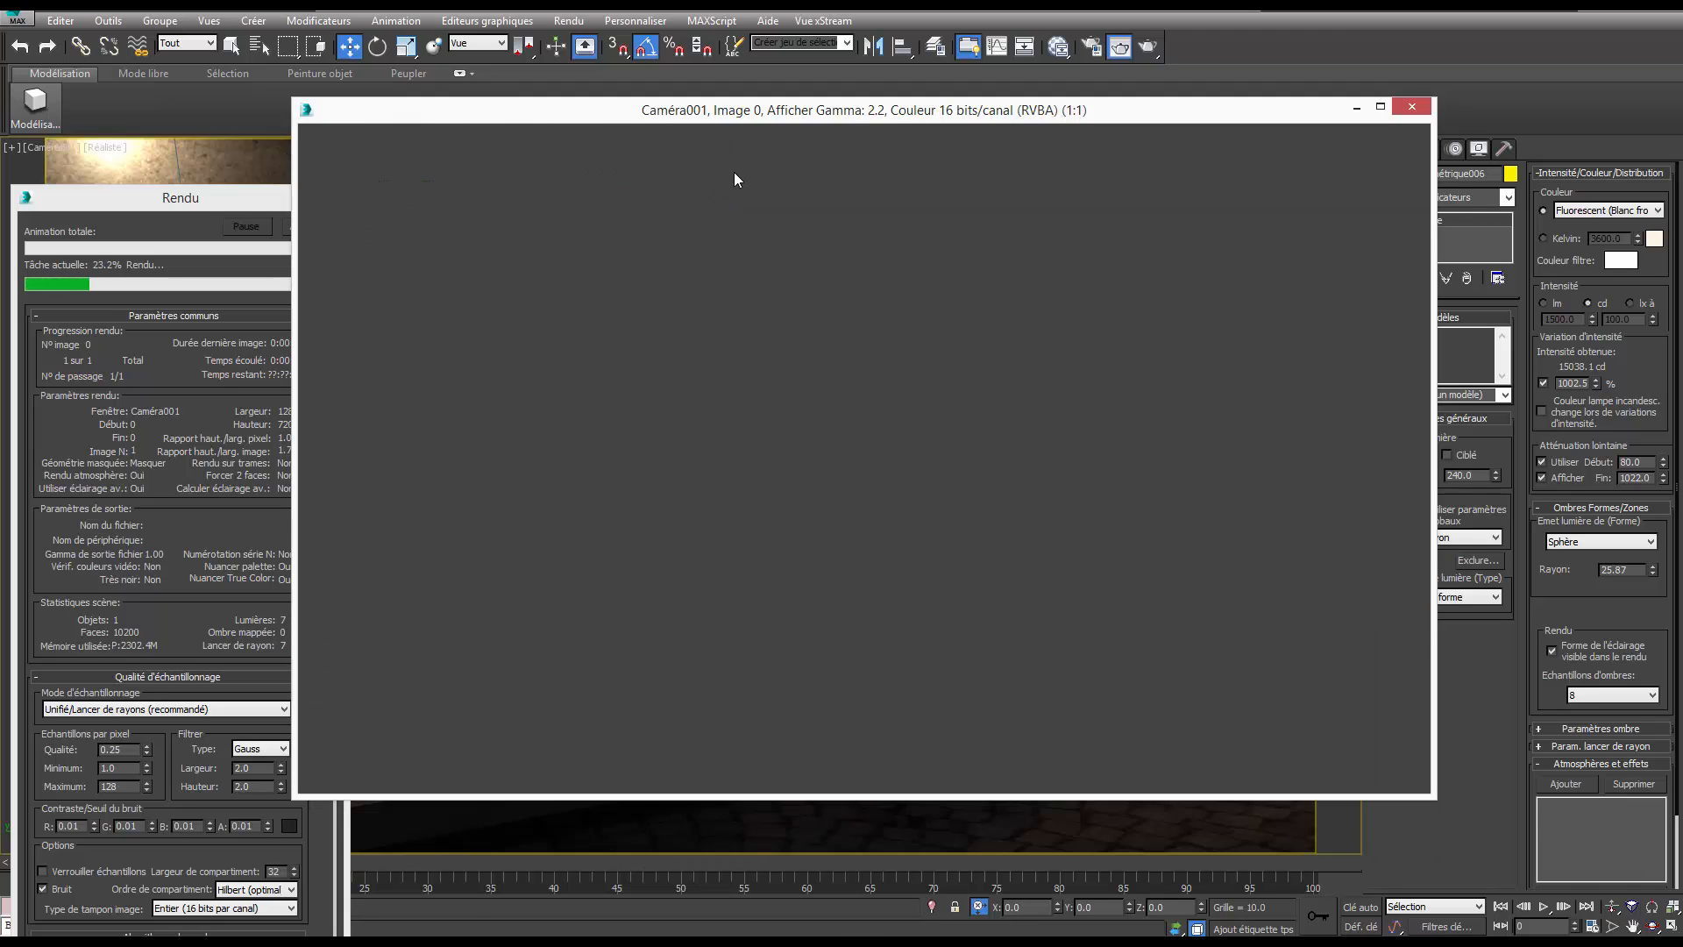
{"action": "left_click_drag", "start_coordinate": [760, 114], "coordinate": [820, 173]}
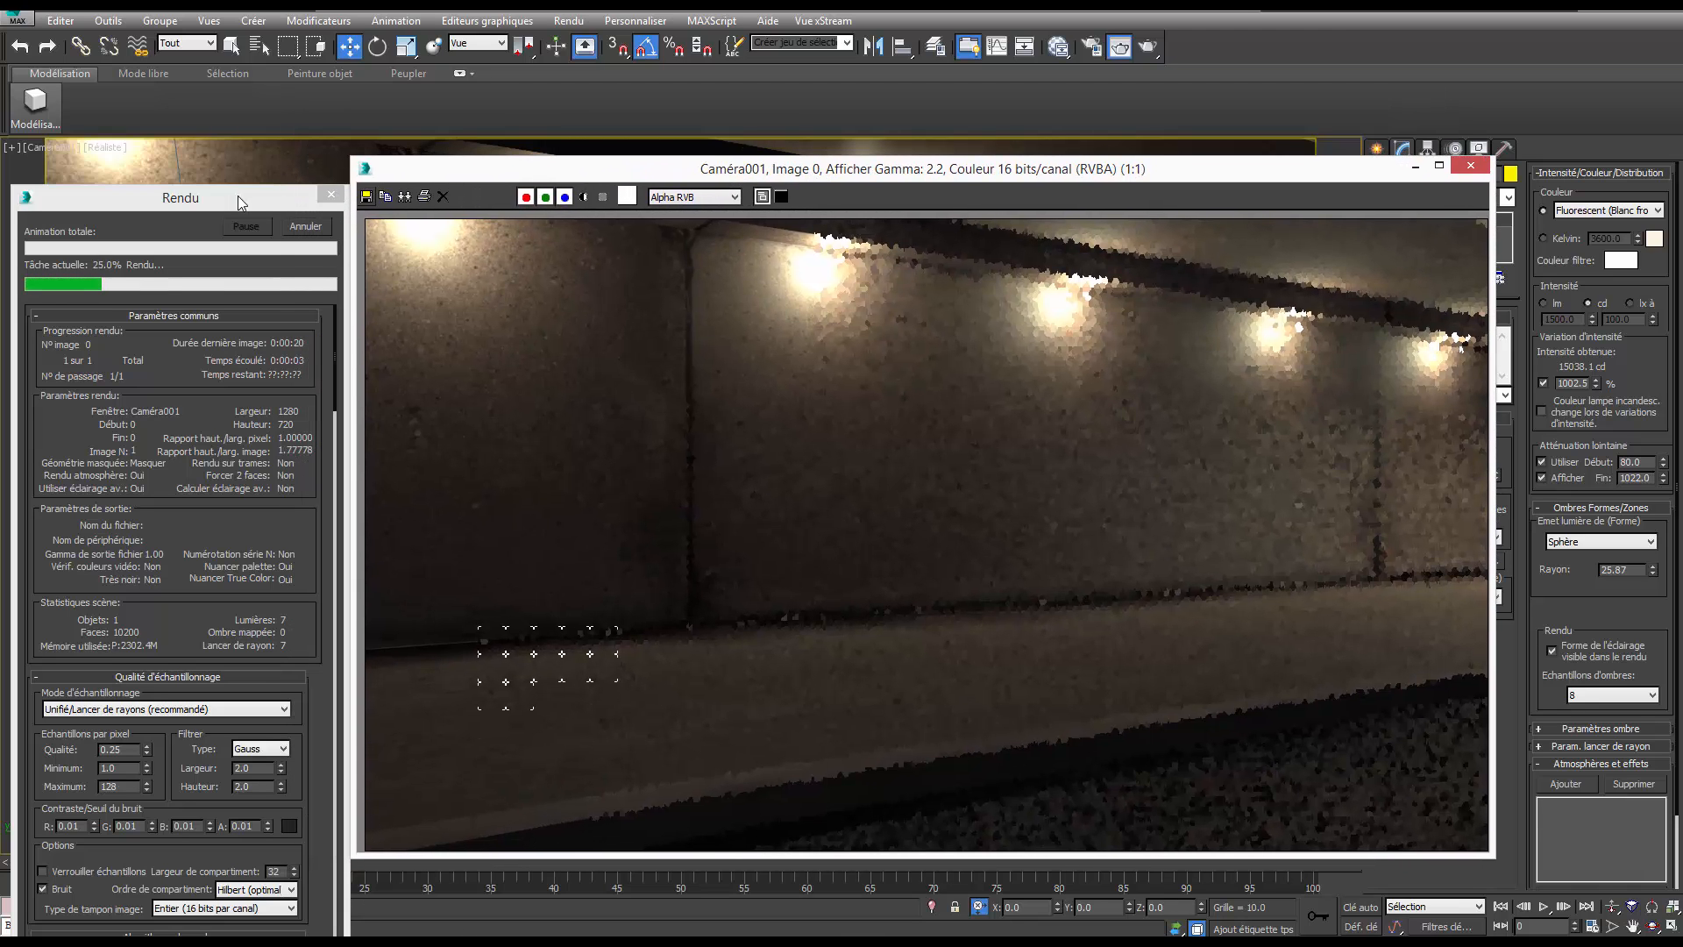
{"action": "left_click_drag", "start_coordinate": [208, 192], "coordinate": [195, 140]}
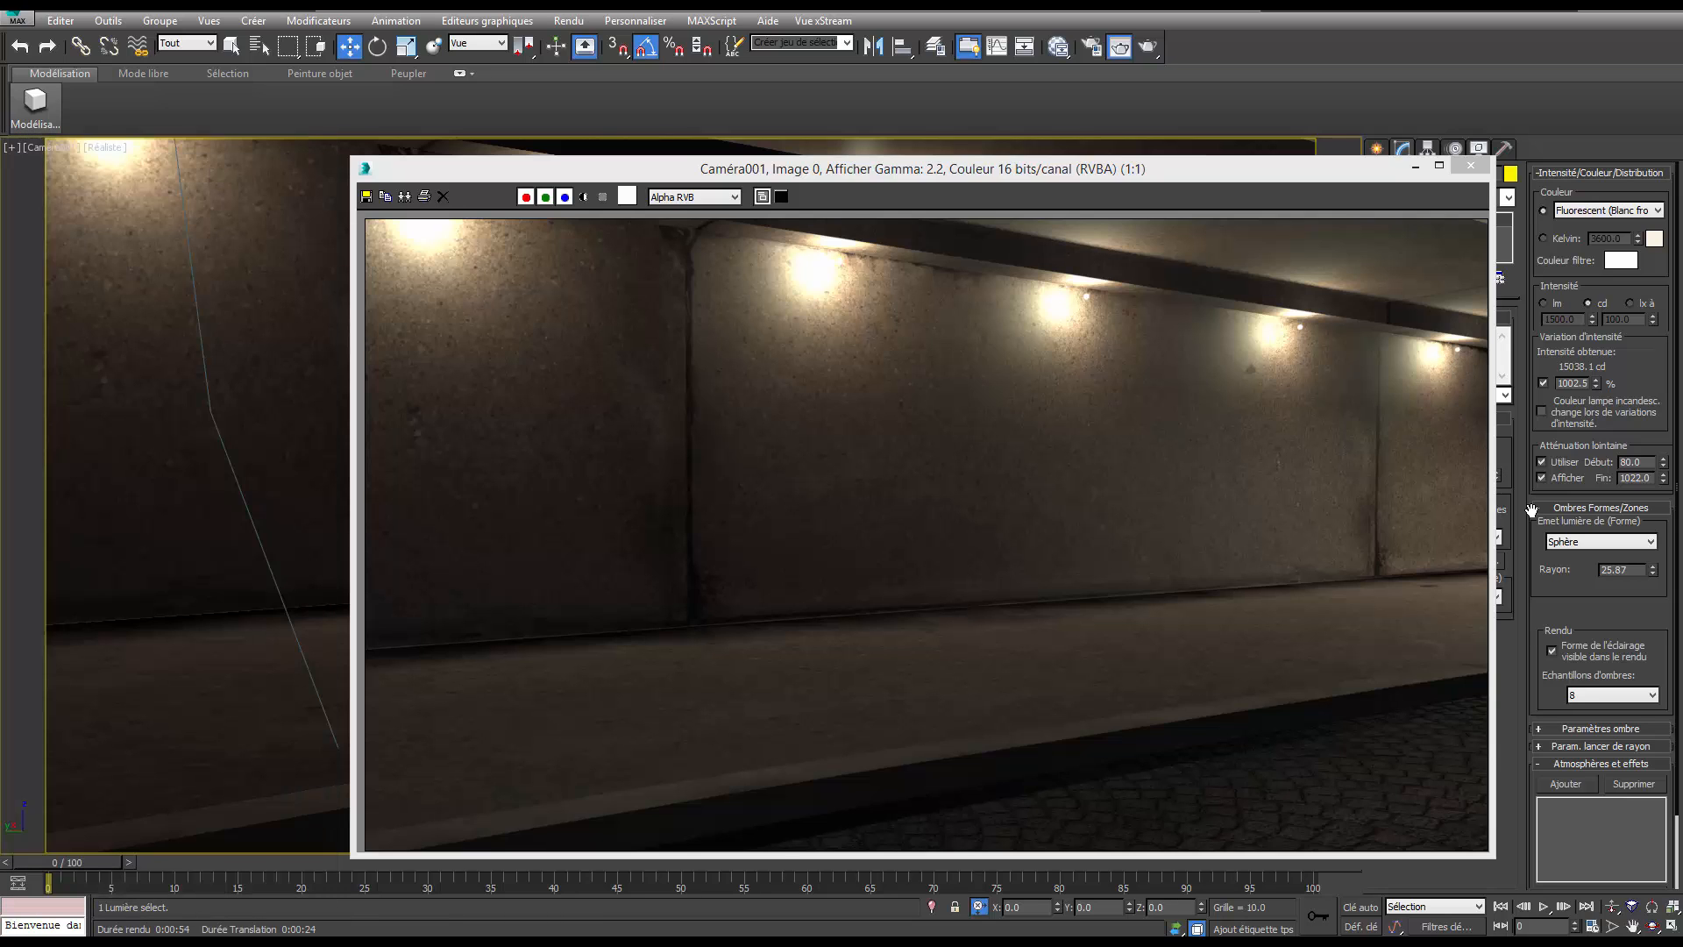
{"action": "left_click", "coordinate": [1471, 169]}
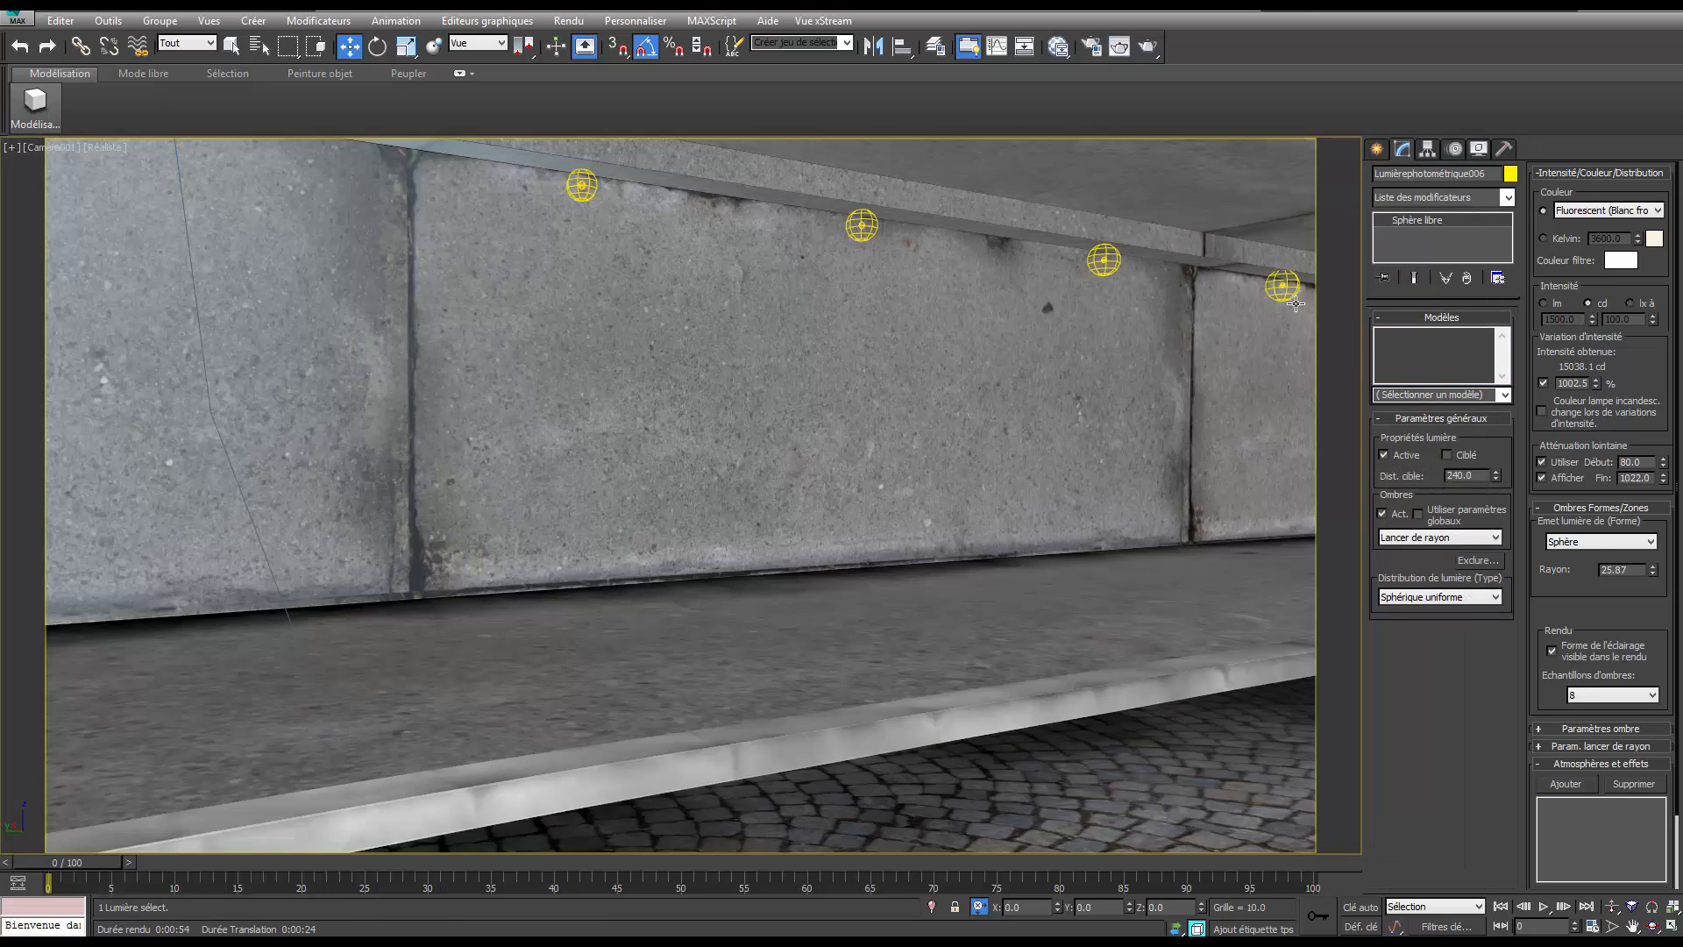
Select the wall lamp at the far end of the row and set its sphere radius to 12.
{"action": "left_click", "coordinate": [1282, 285]}
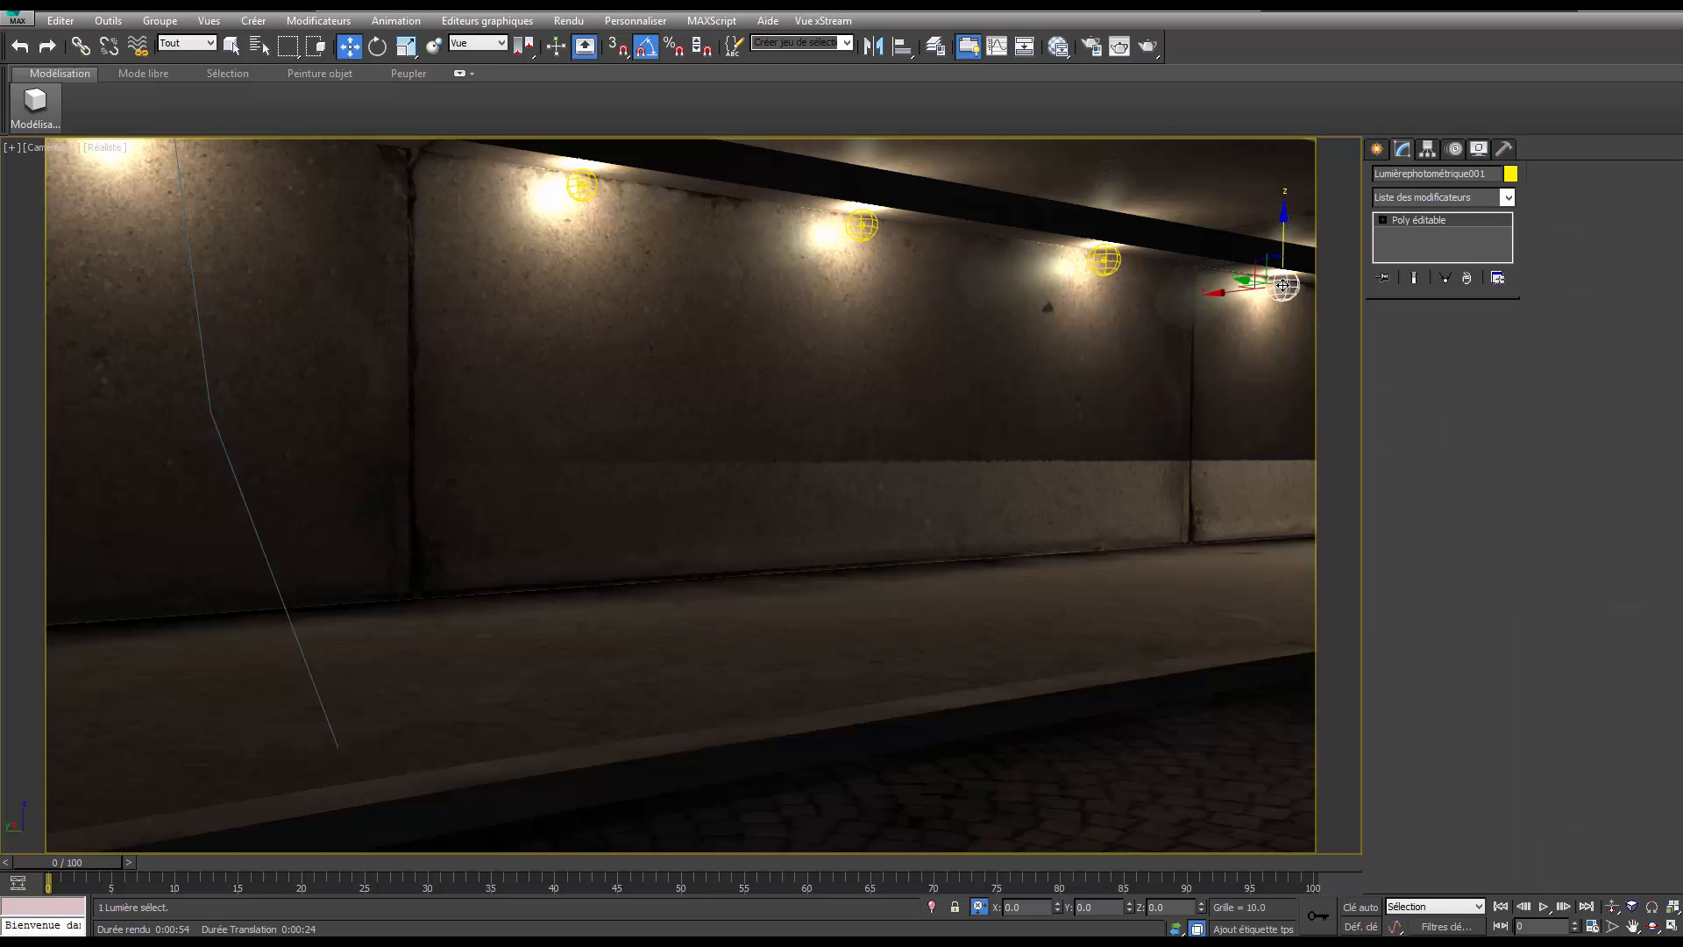
{"action": "left_click", "coordinate": [1283, 284]}
{"action": "left_click", "coordinate": [1283, 285]}
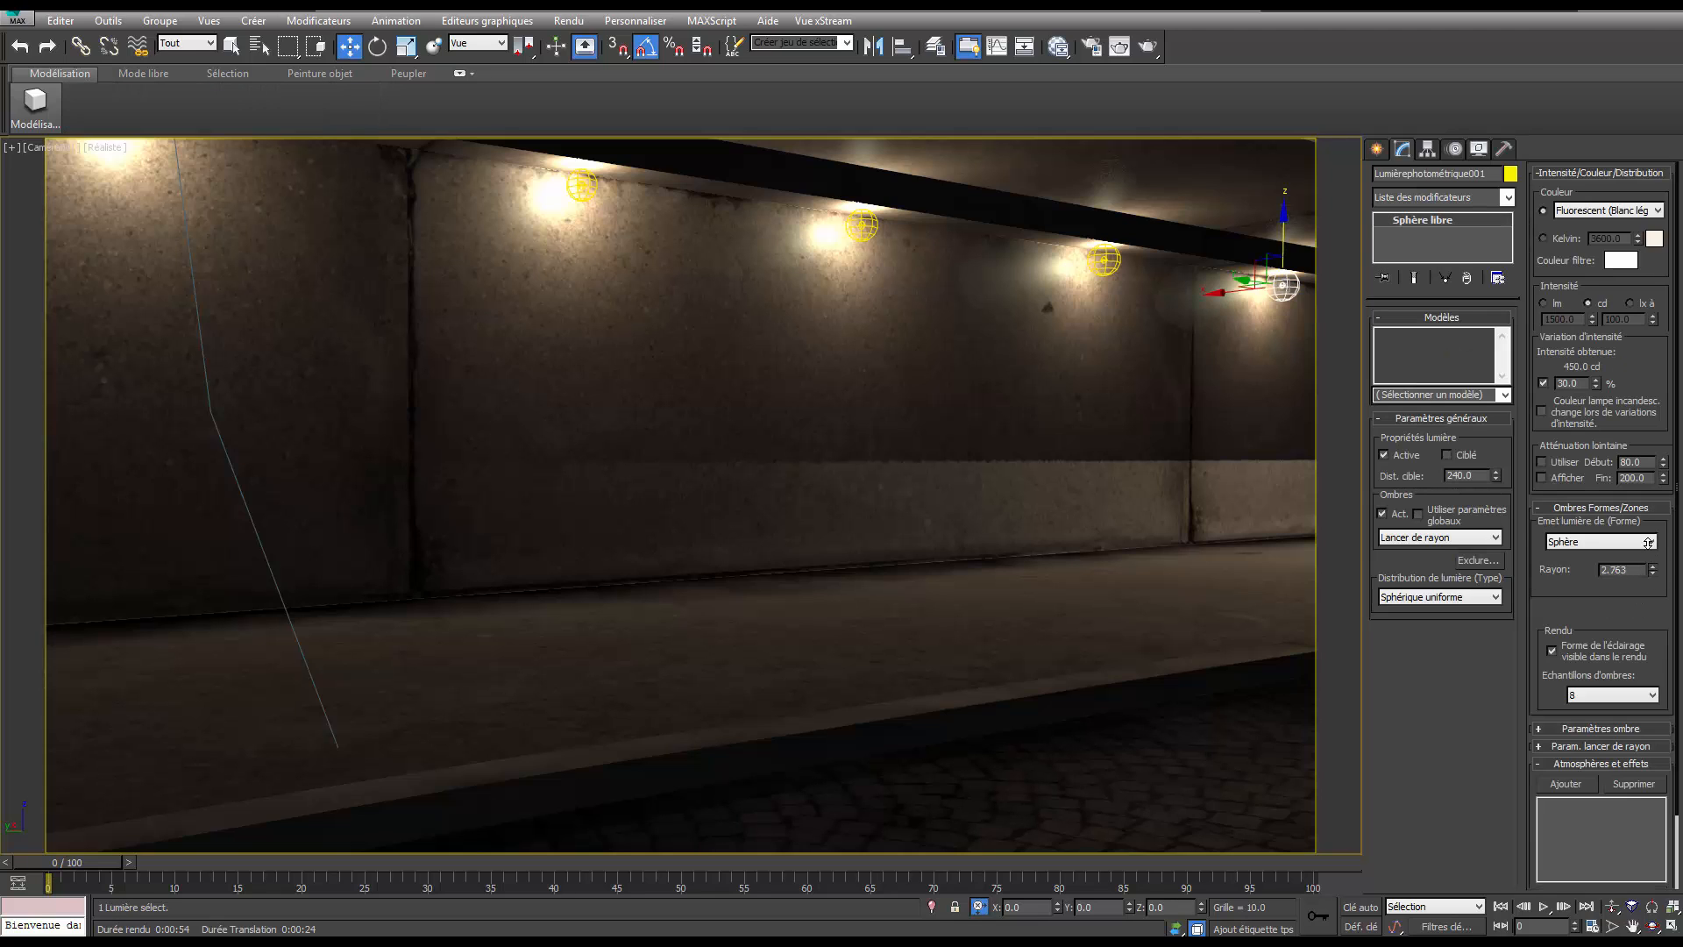
{"action": "left_click_drag", "start_coordinate": [1655, 417], "coordinate": [1680, 173]}
Bring up the Populate tools with their full set of flow, idle area and simulation options.
{"action": "left_click", "coordinate": [408, 77]}
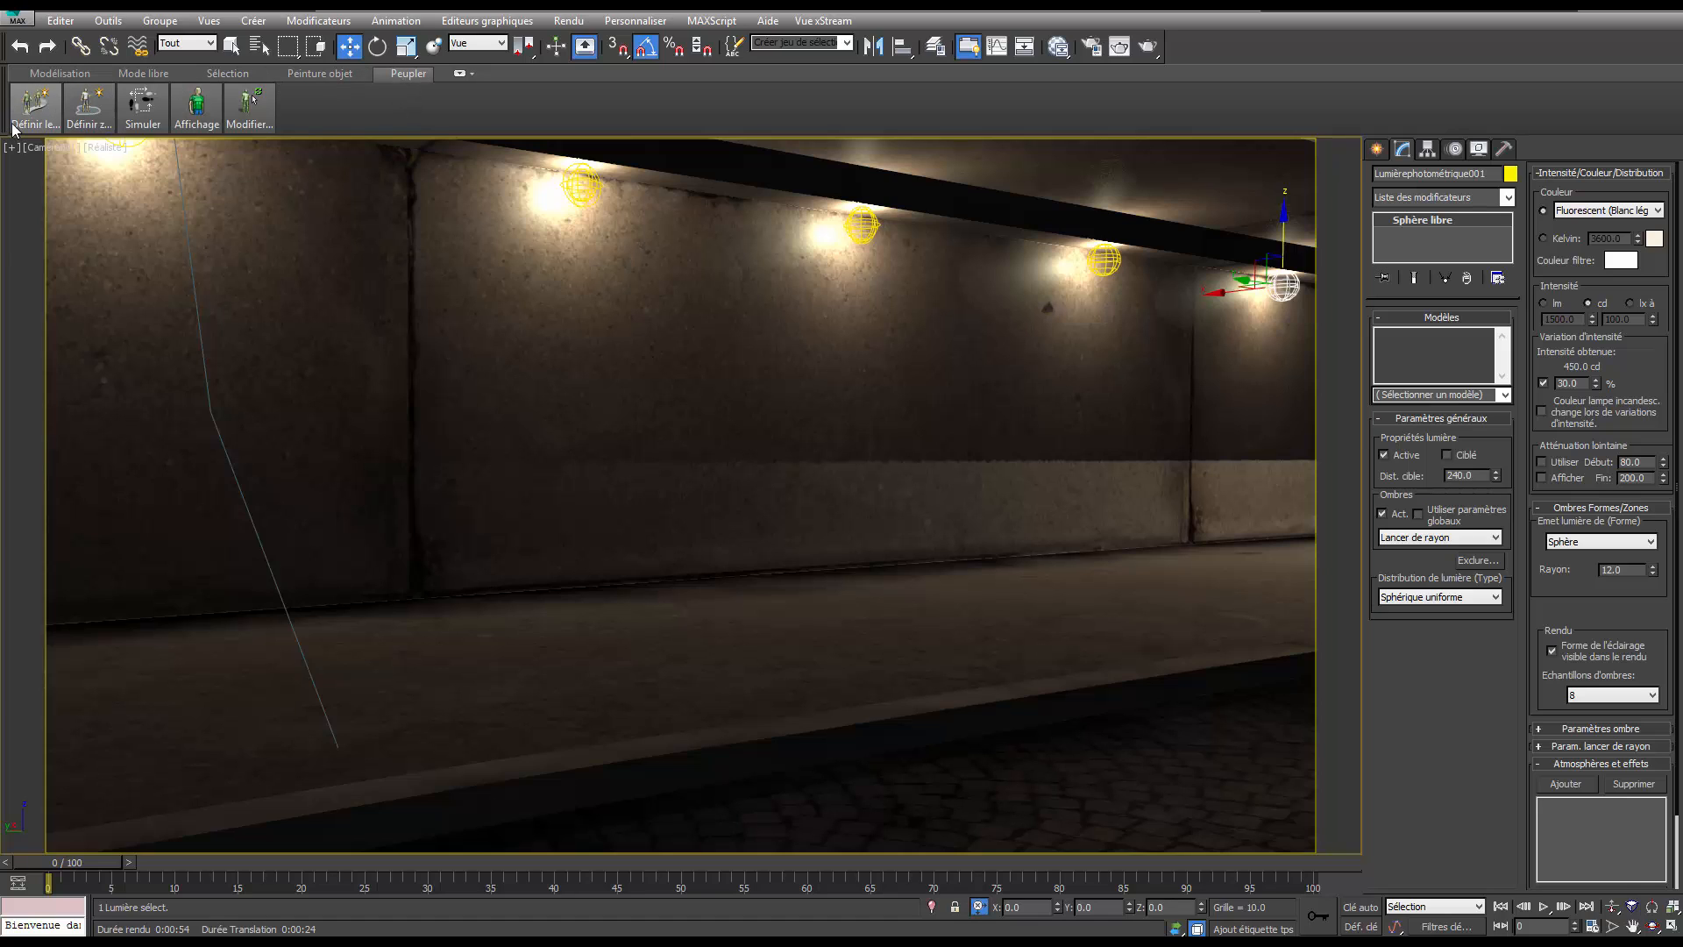
{"action": "left_click", "coordinate": [89, 105]}
{"action": "left_click", "coordinate": [459, 74]}
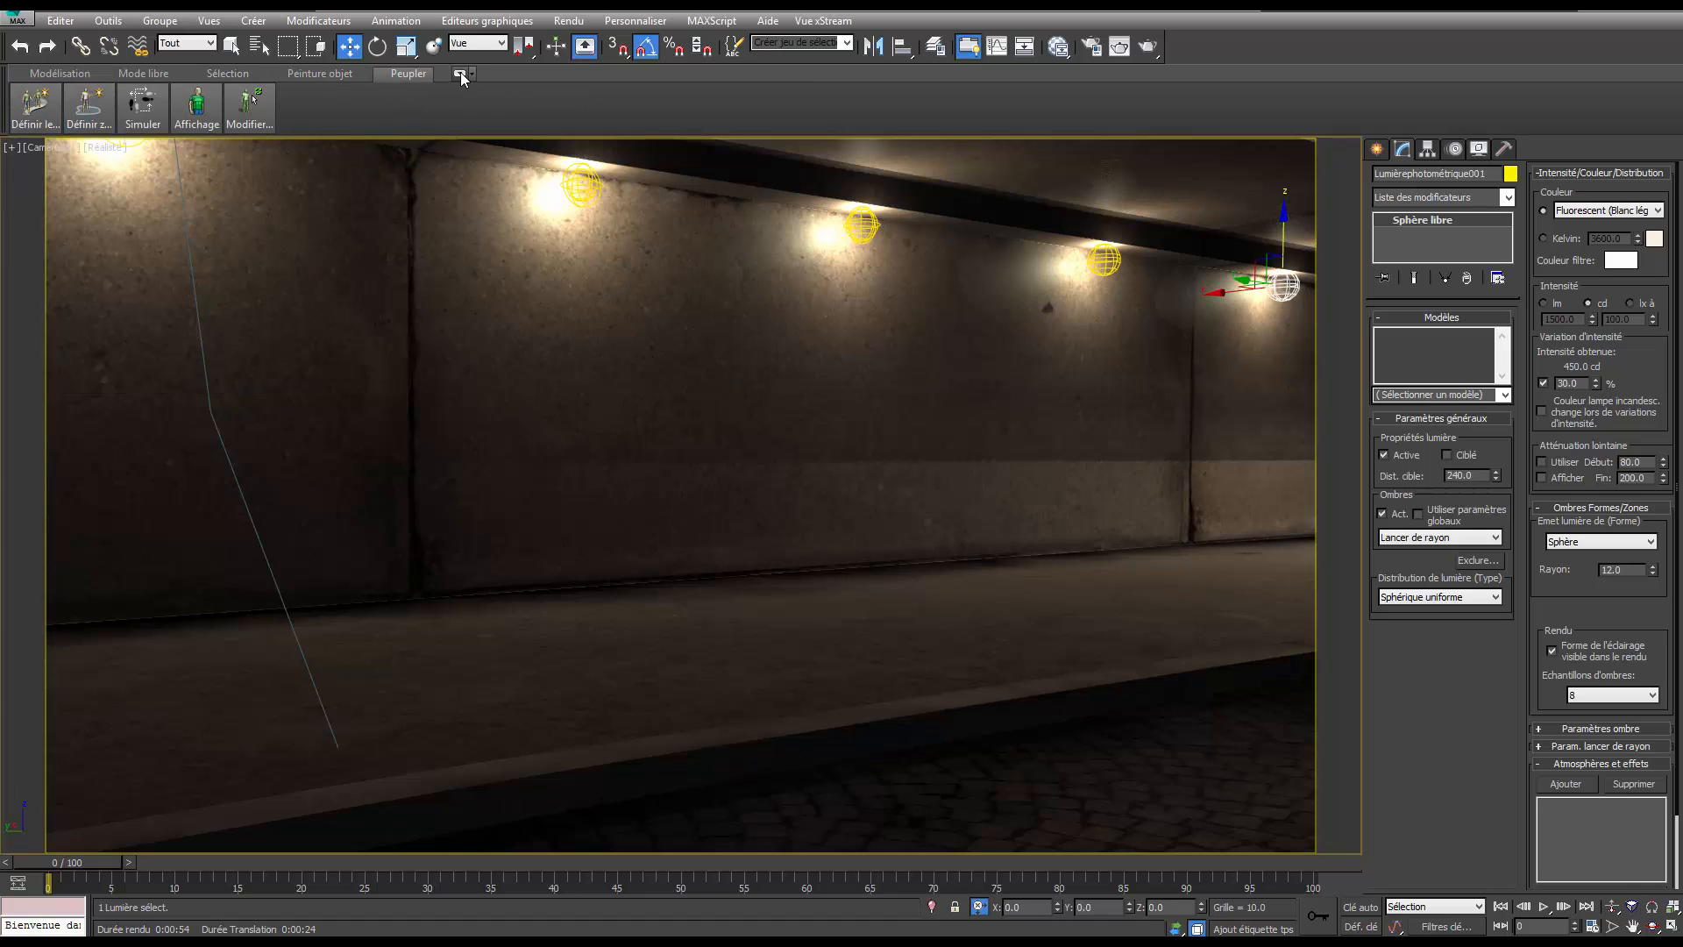
{"action": "left_click", "coordinate": [460, 74]}
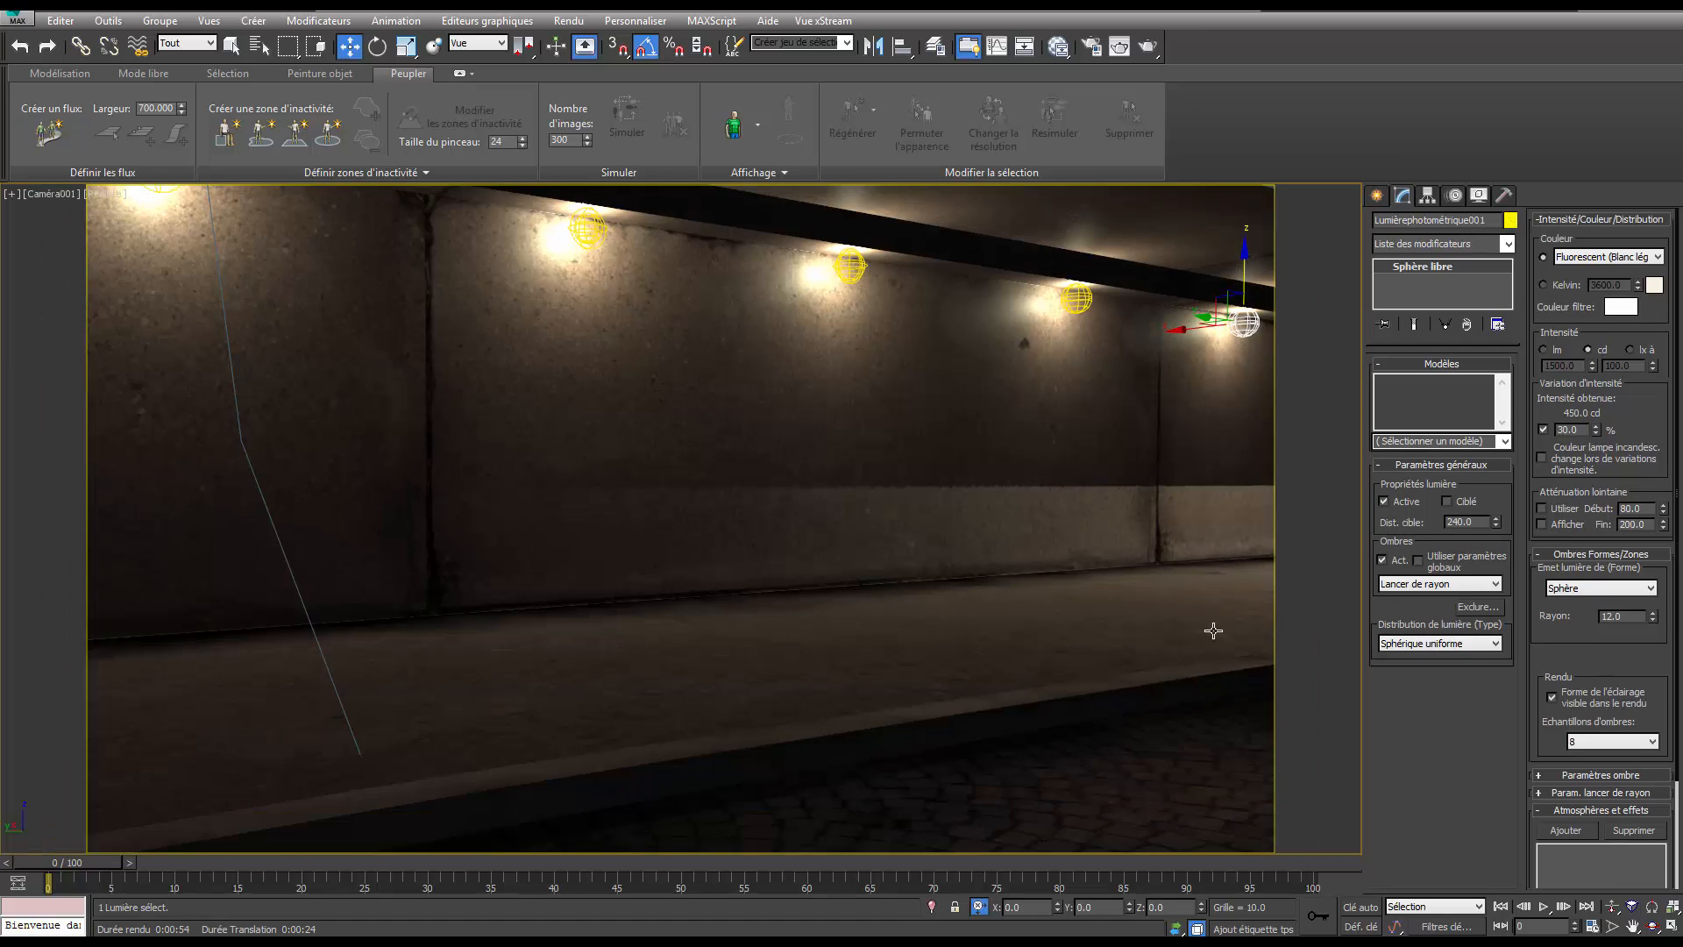
Draw a 120-wide pedestrian flow in the perspective view along the sidewalk beside the wall, from the near end to the far end.
{"action": "key", "text": "p"}
{"action": "scroll", "coordinate": [793, 628], "scroll_direction": "down", "scroll_amount": 4}
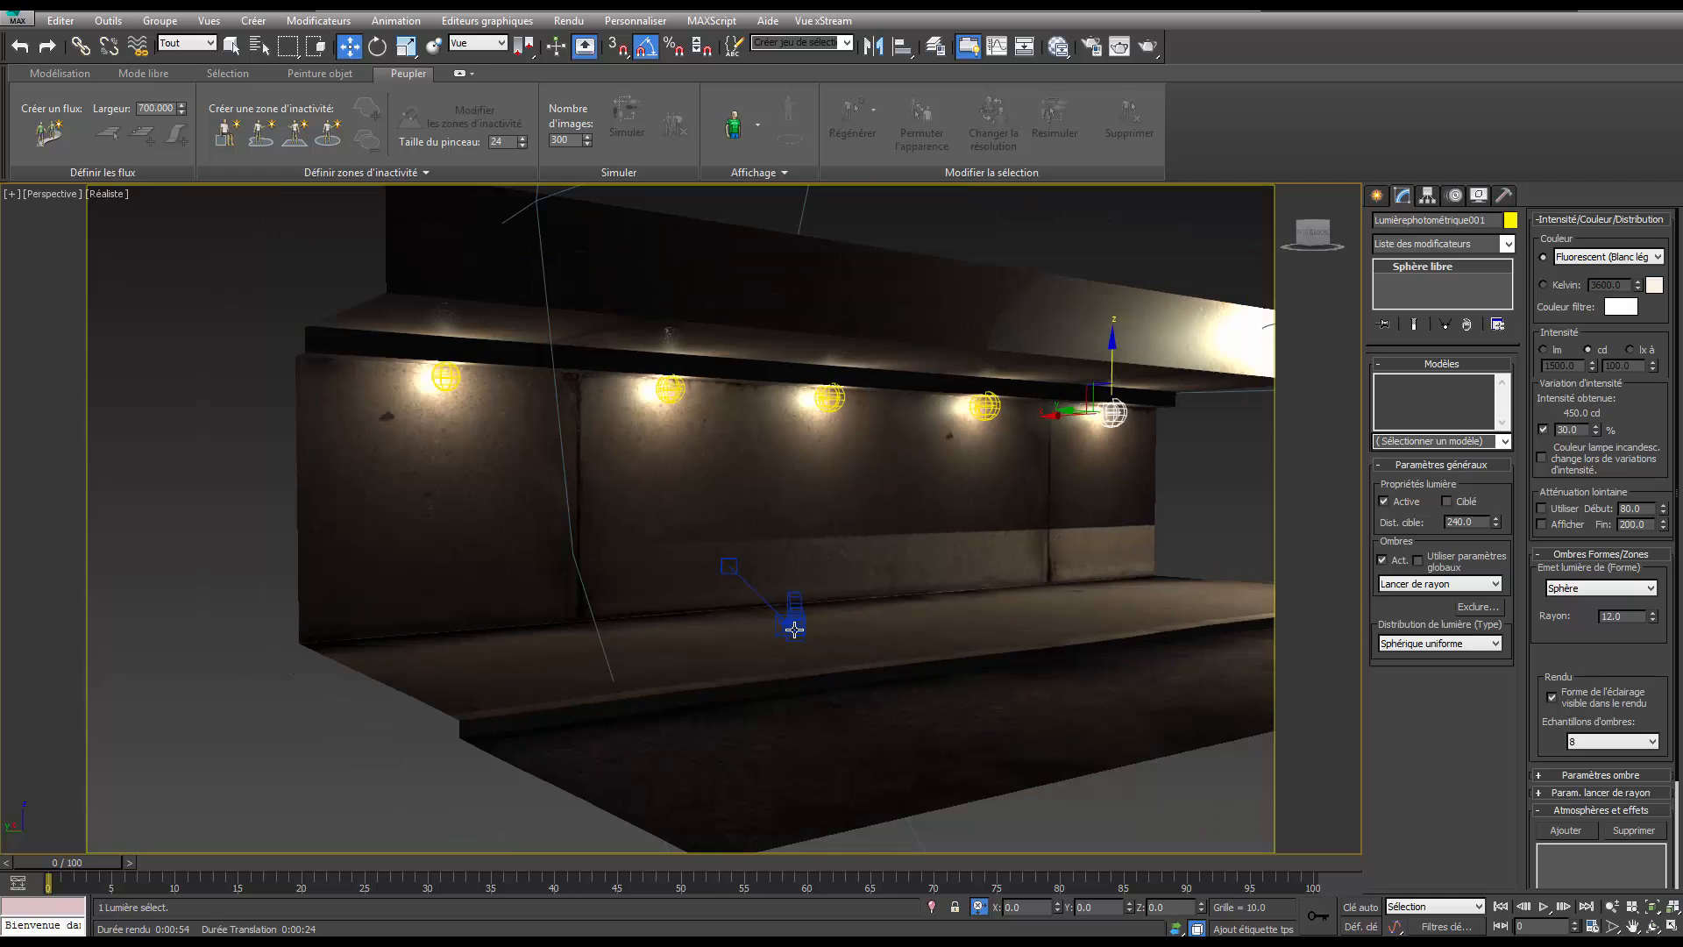
{"action": "middle_click_drag", "start_coordinate": [1089, 577], "coordinate": [1076, 516], "text": "alt"}
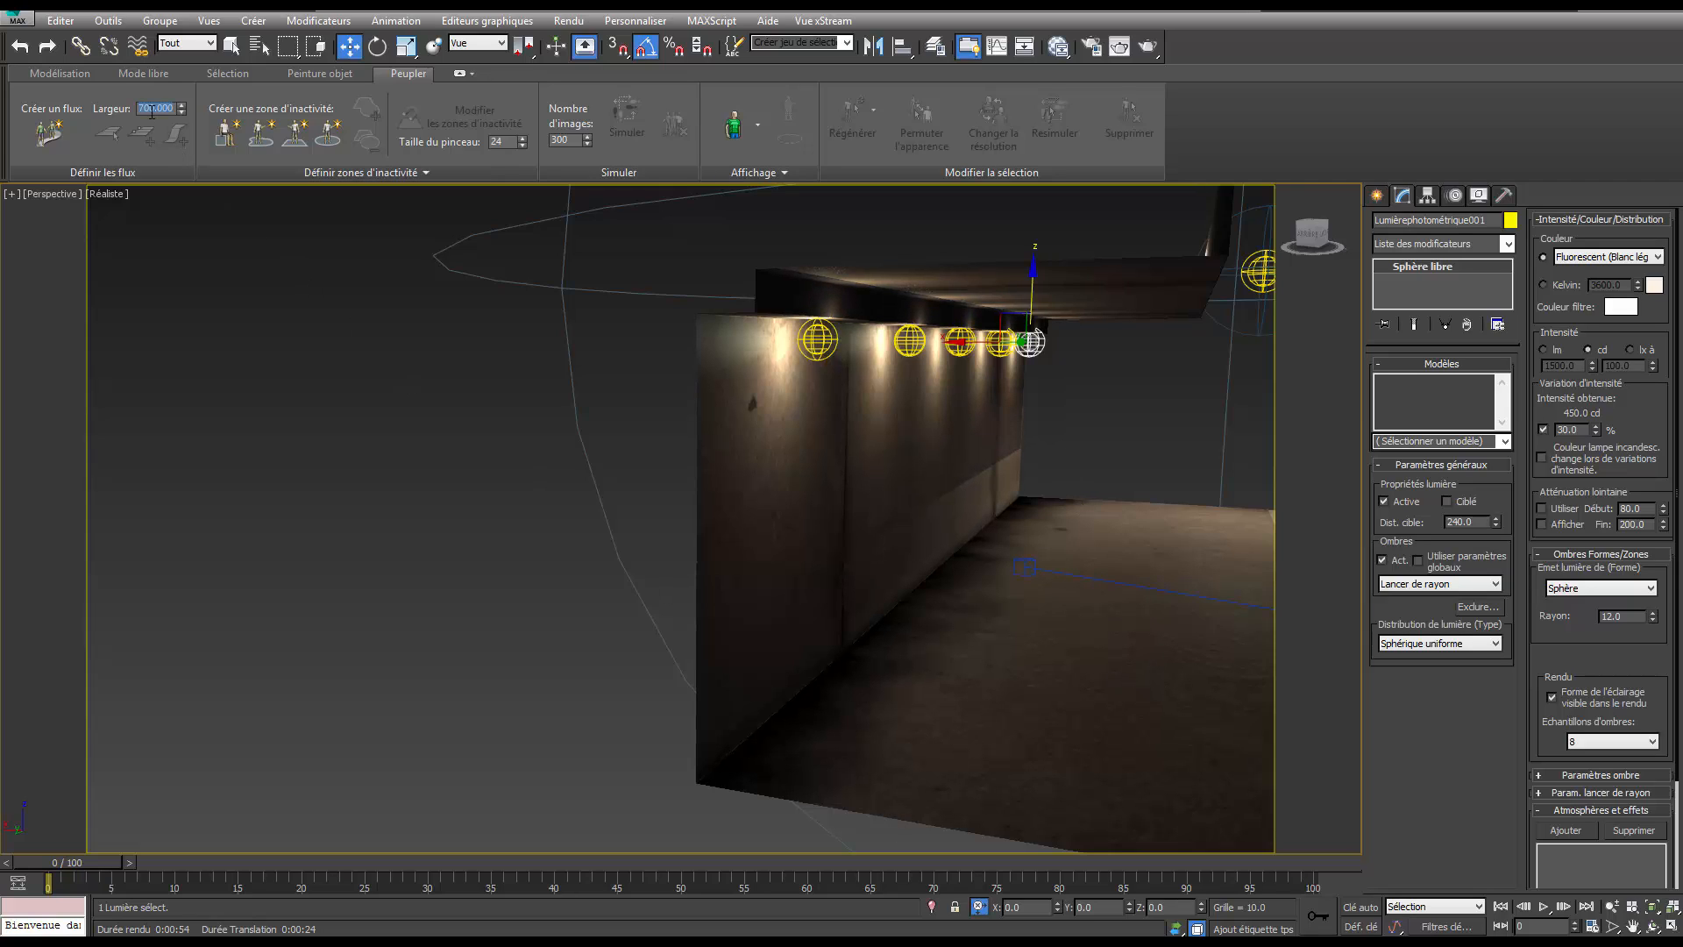
{"action": "type", "text": "12"}
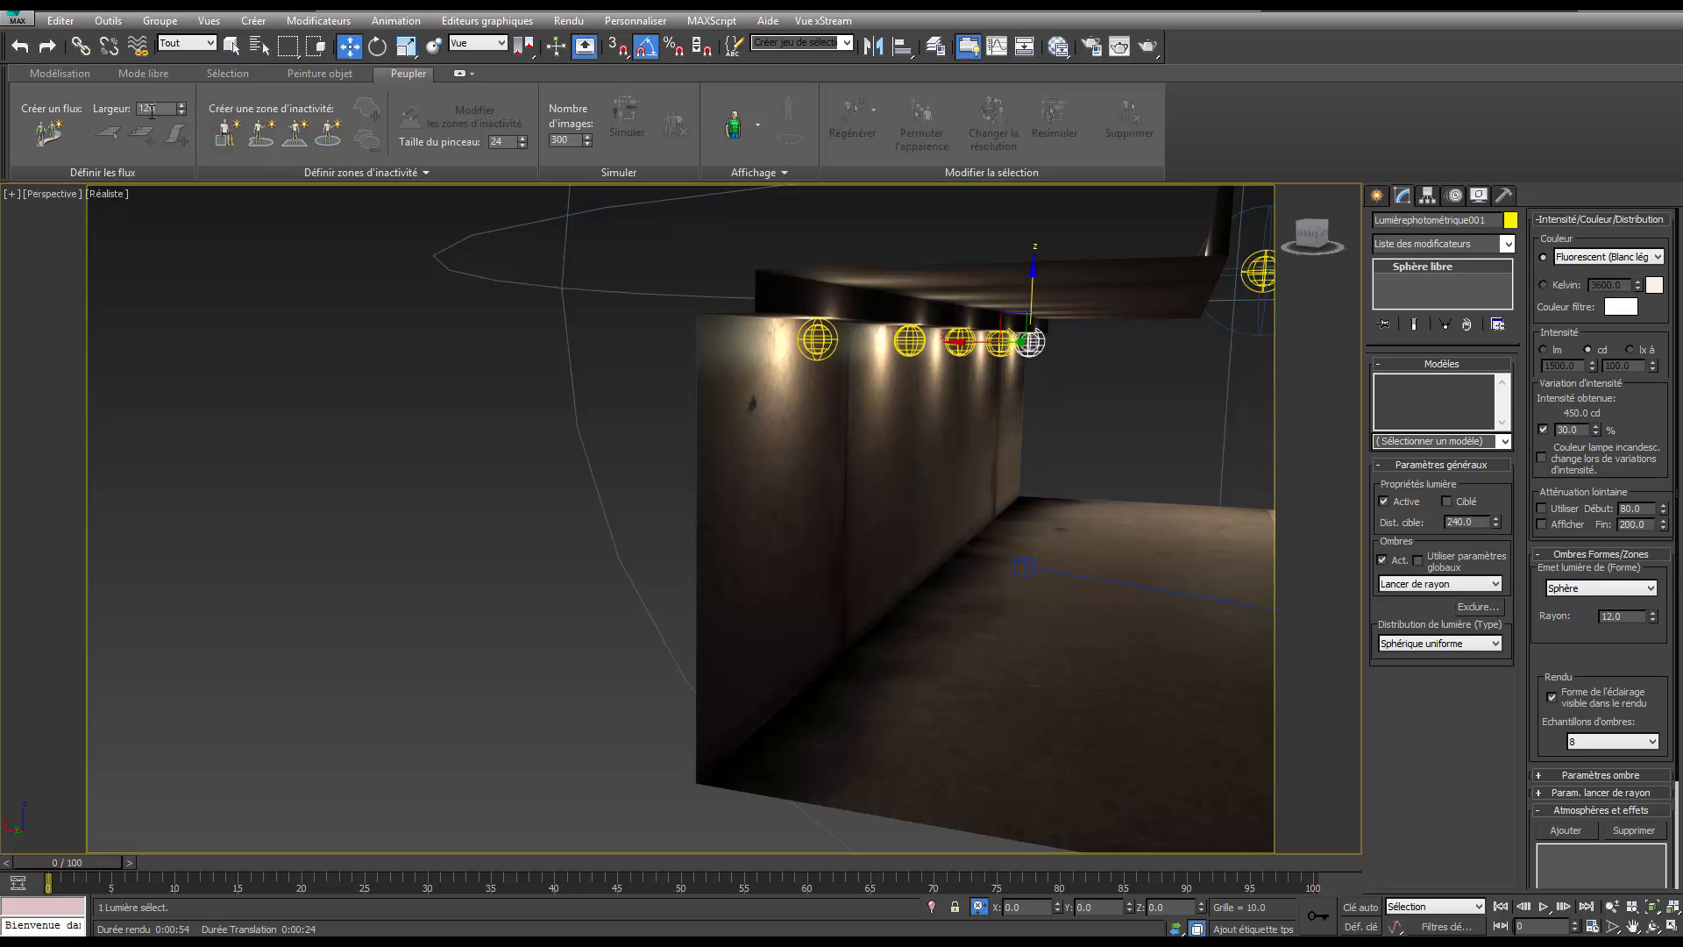
{"action": "left_click", "coordinate": [49, 132]}
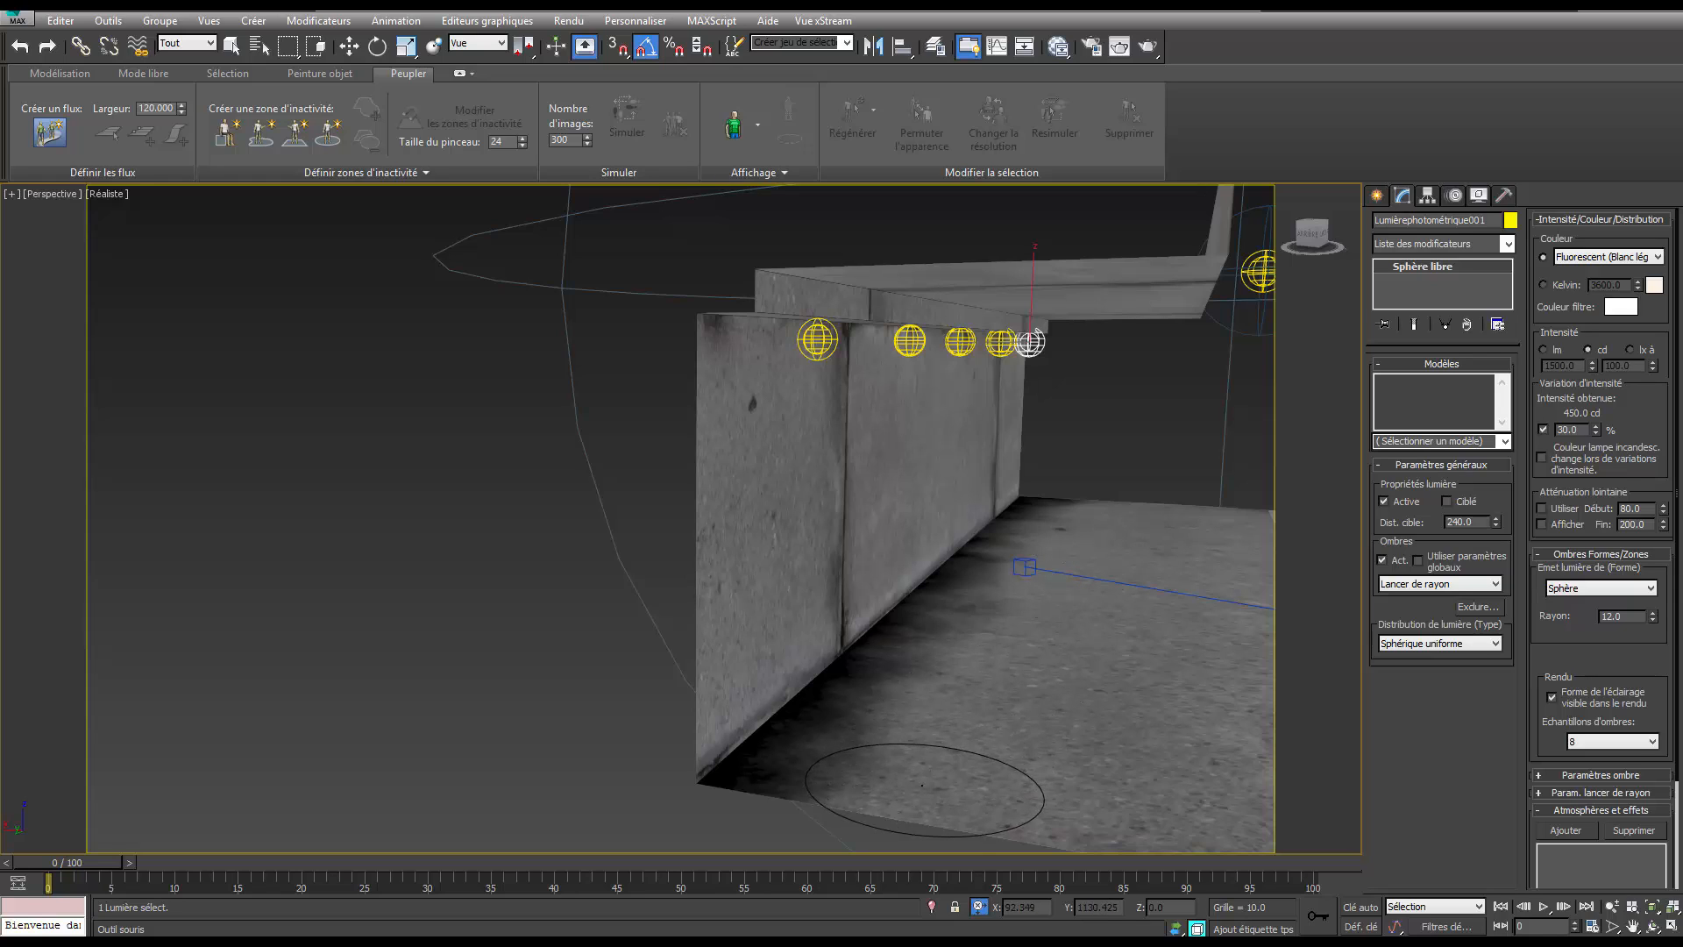
{"action": "left_click", "coordinate": [914, 790]}
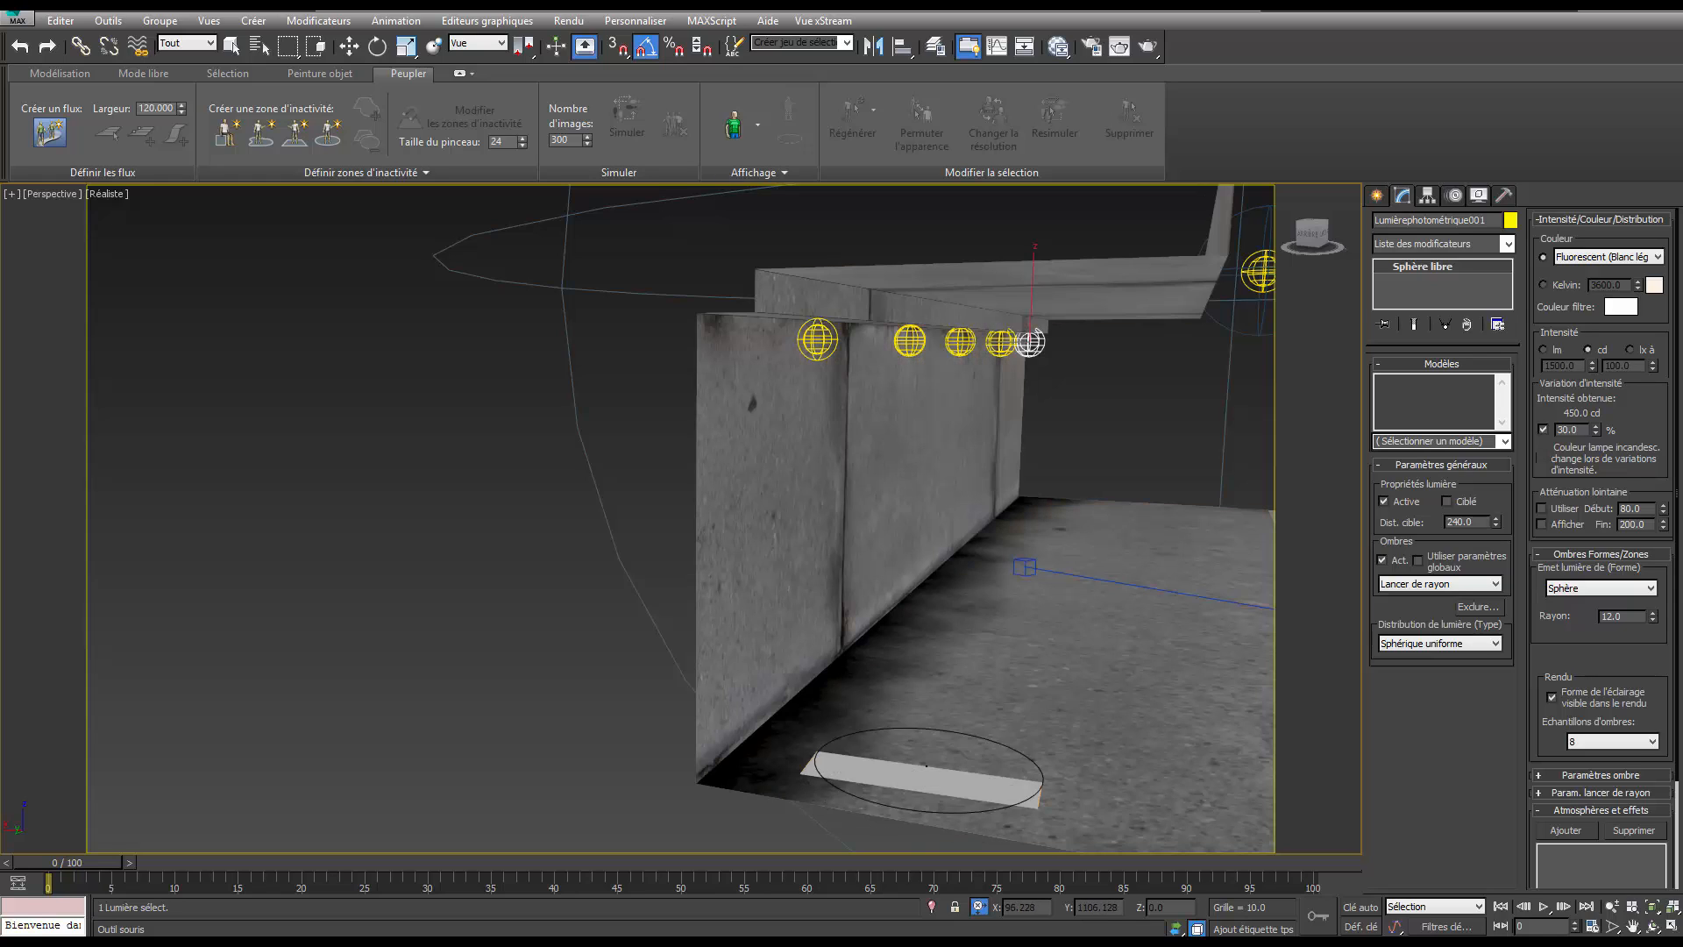
{"action": "left_click", "coordinate": [1003, 607]}
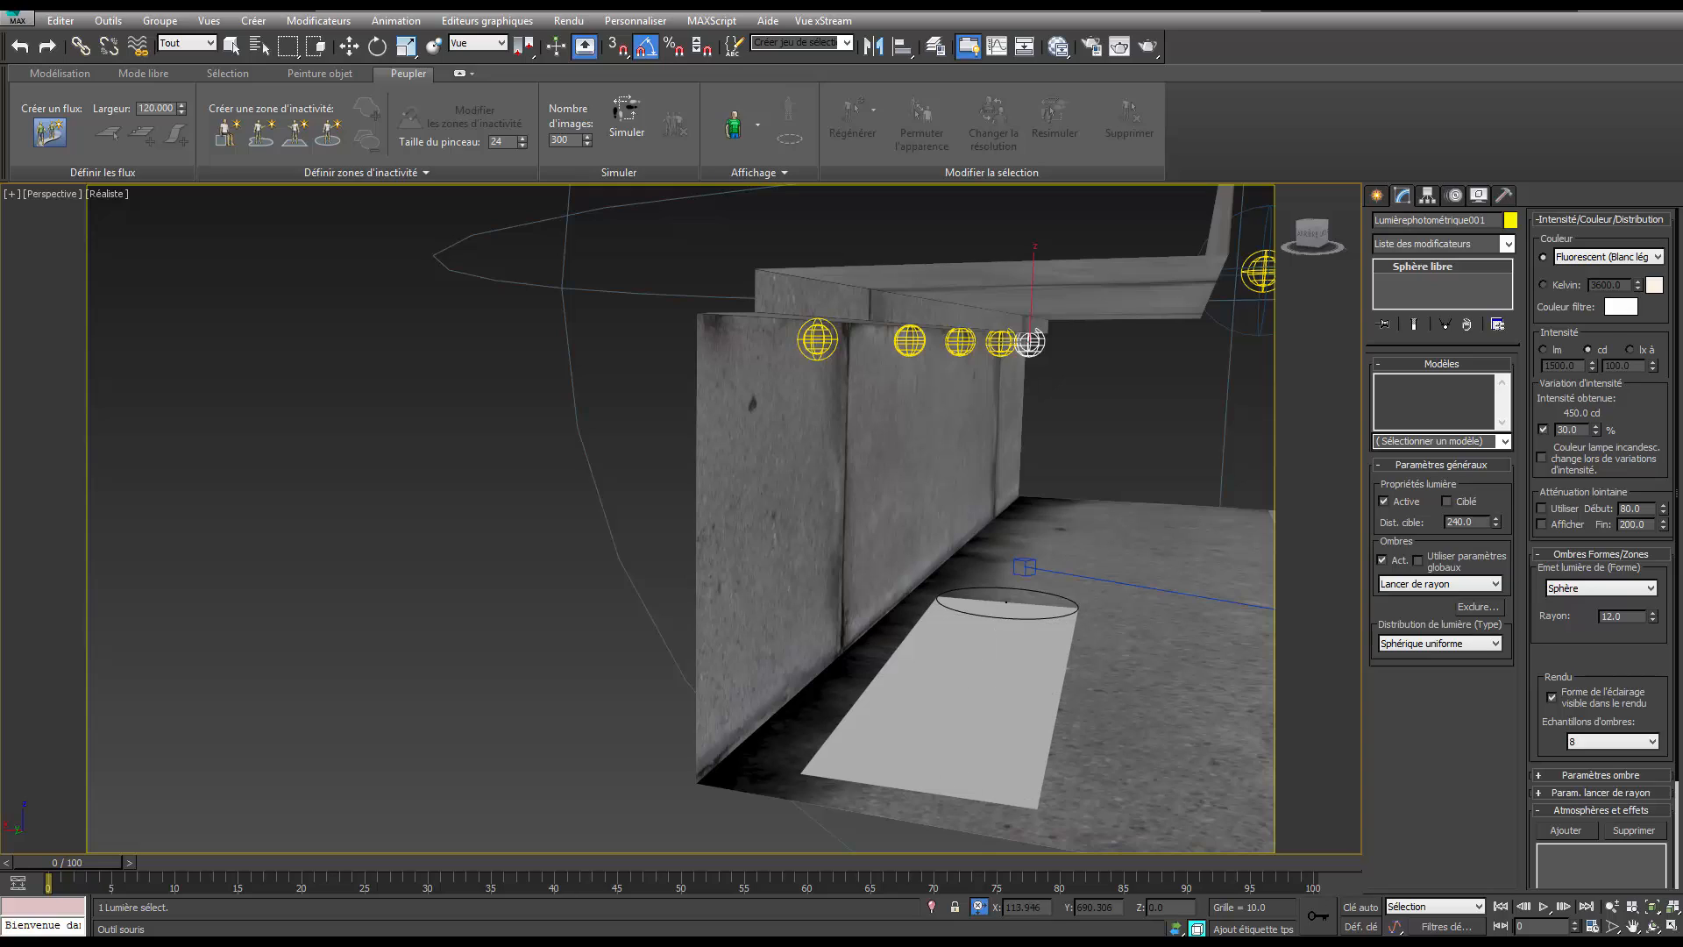
{"action": "right_click", "coordinate": [1088, 502]}
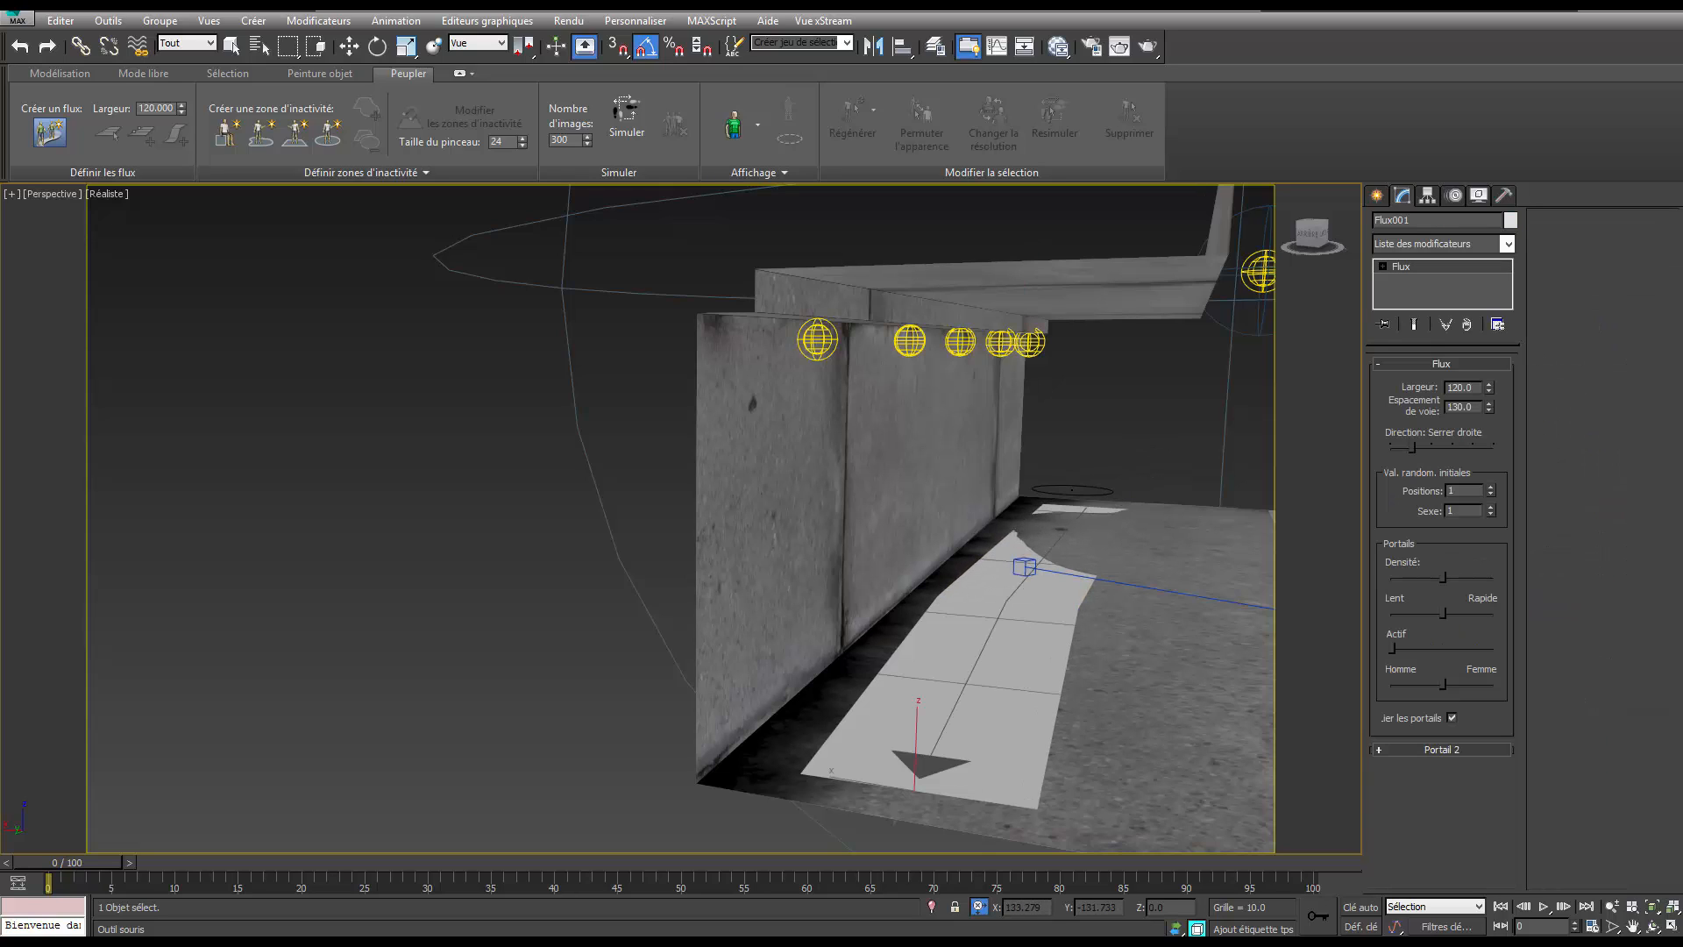
Draw a second 120-wide pedestrian flow along the curb side of the sidewalk, from the far end to the near end.
{"action": "scroll", "coordinate": [980, 713], "scroll_direction": "down", "scroll_amount": 2}
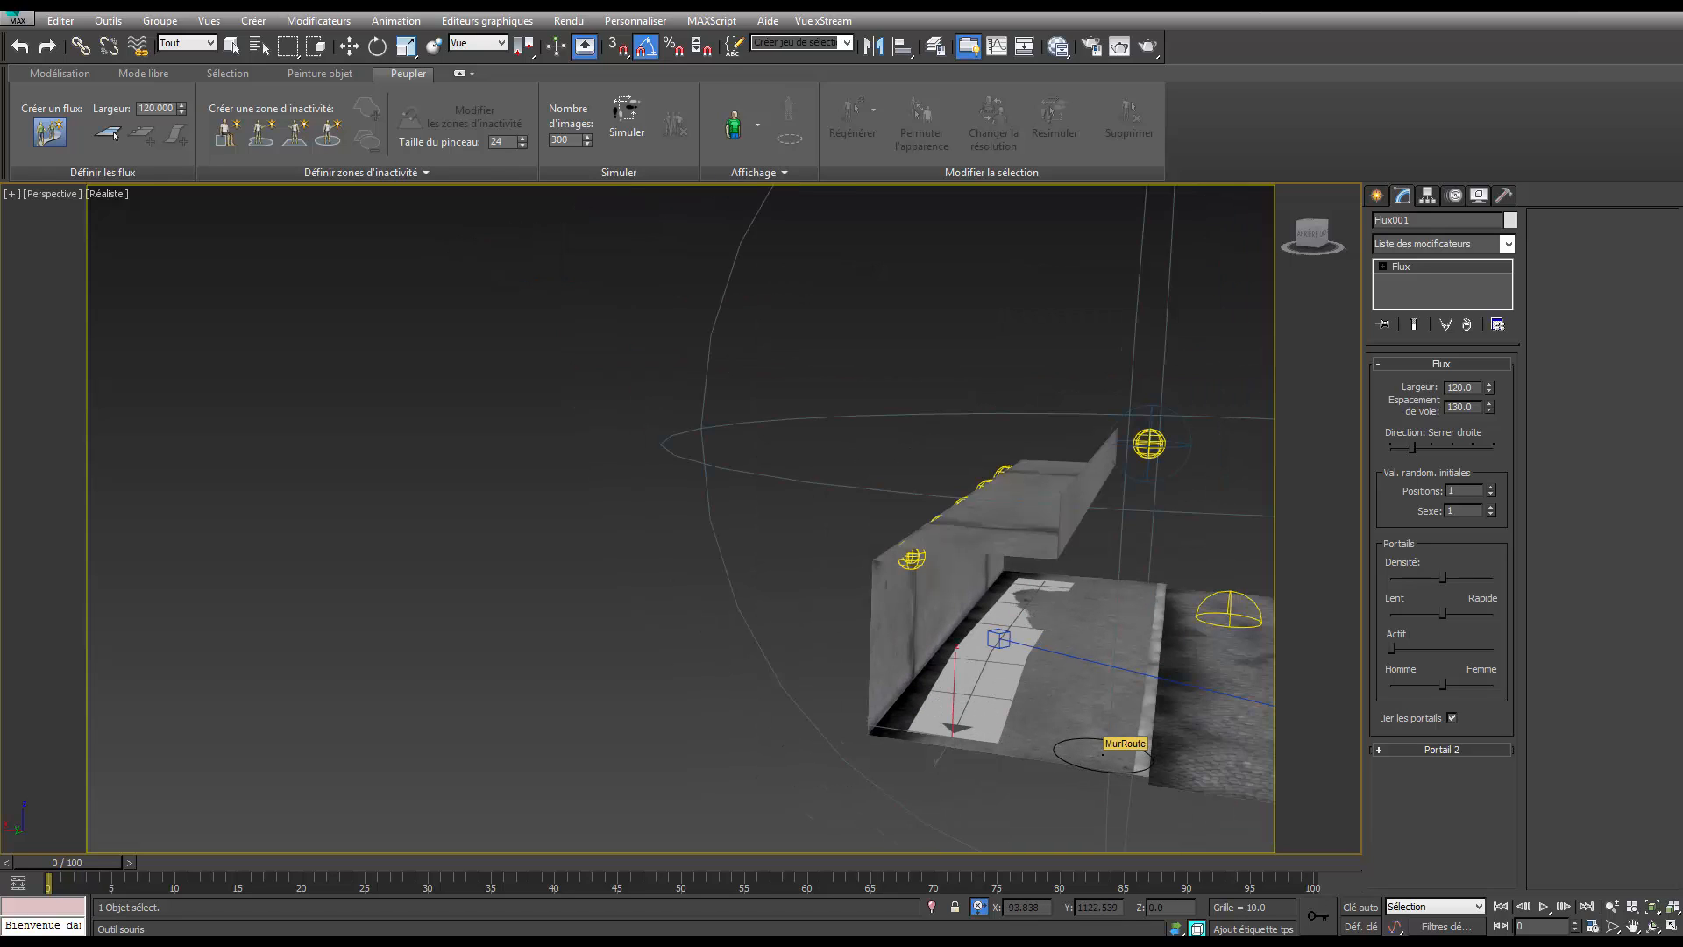
{"action": "left_click", "coordinate": [1103, 753]}
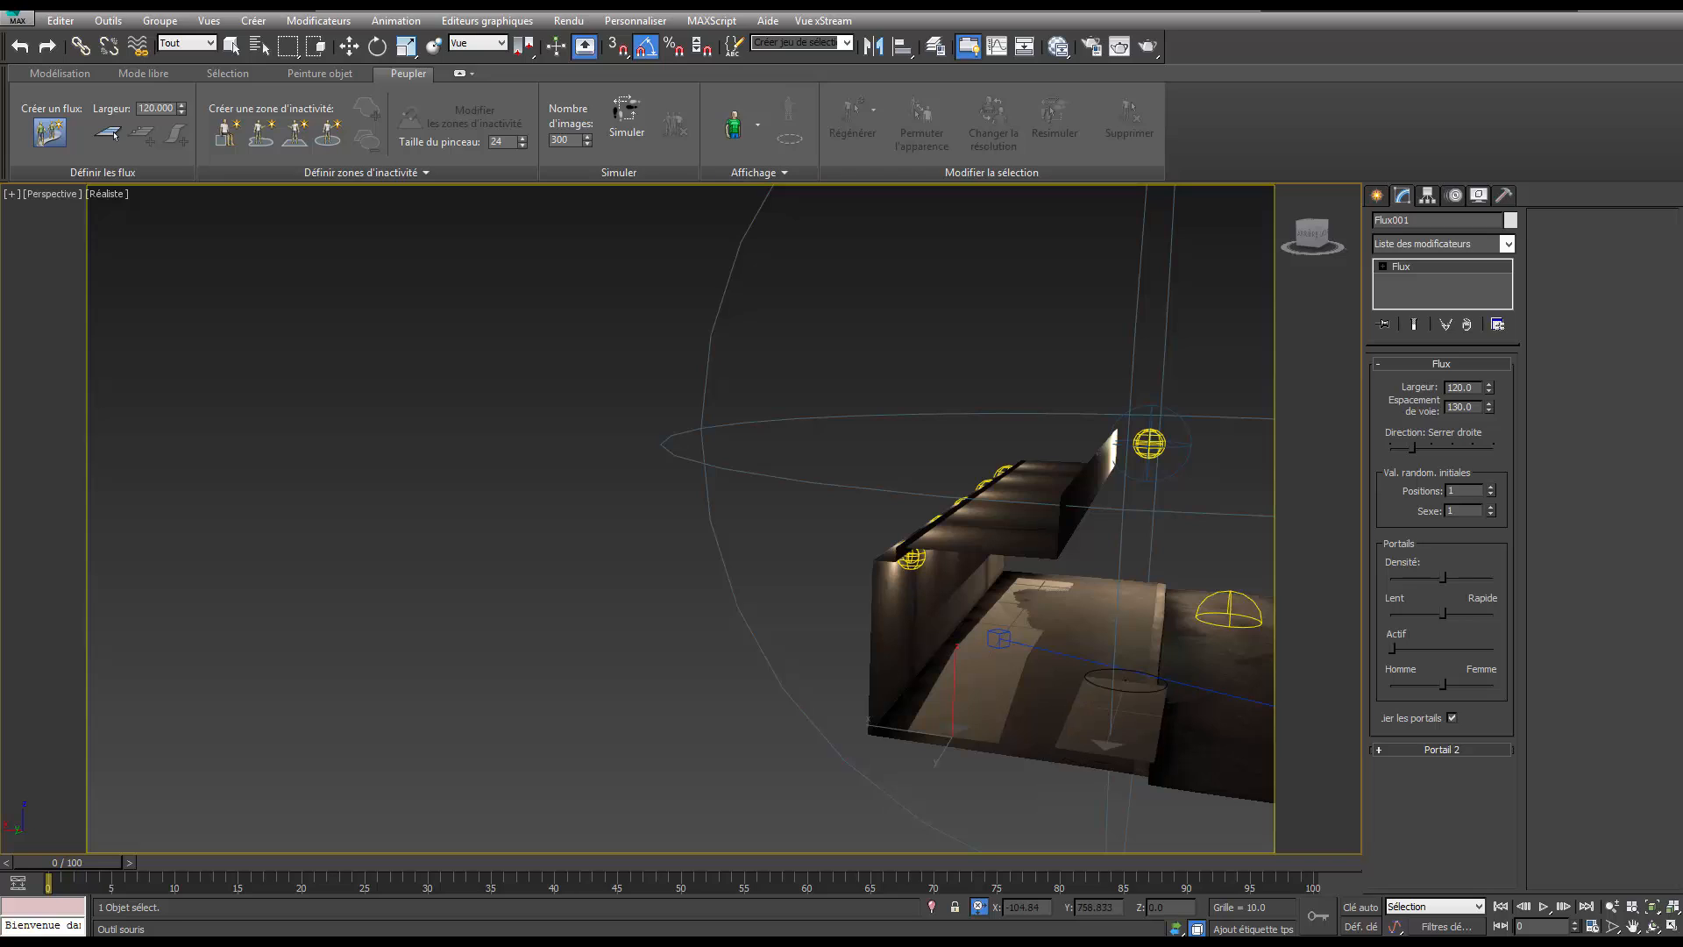
{"action": "right_click", "coordinate": [1118, 668]}
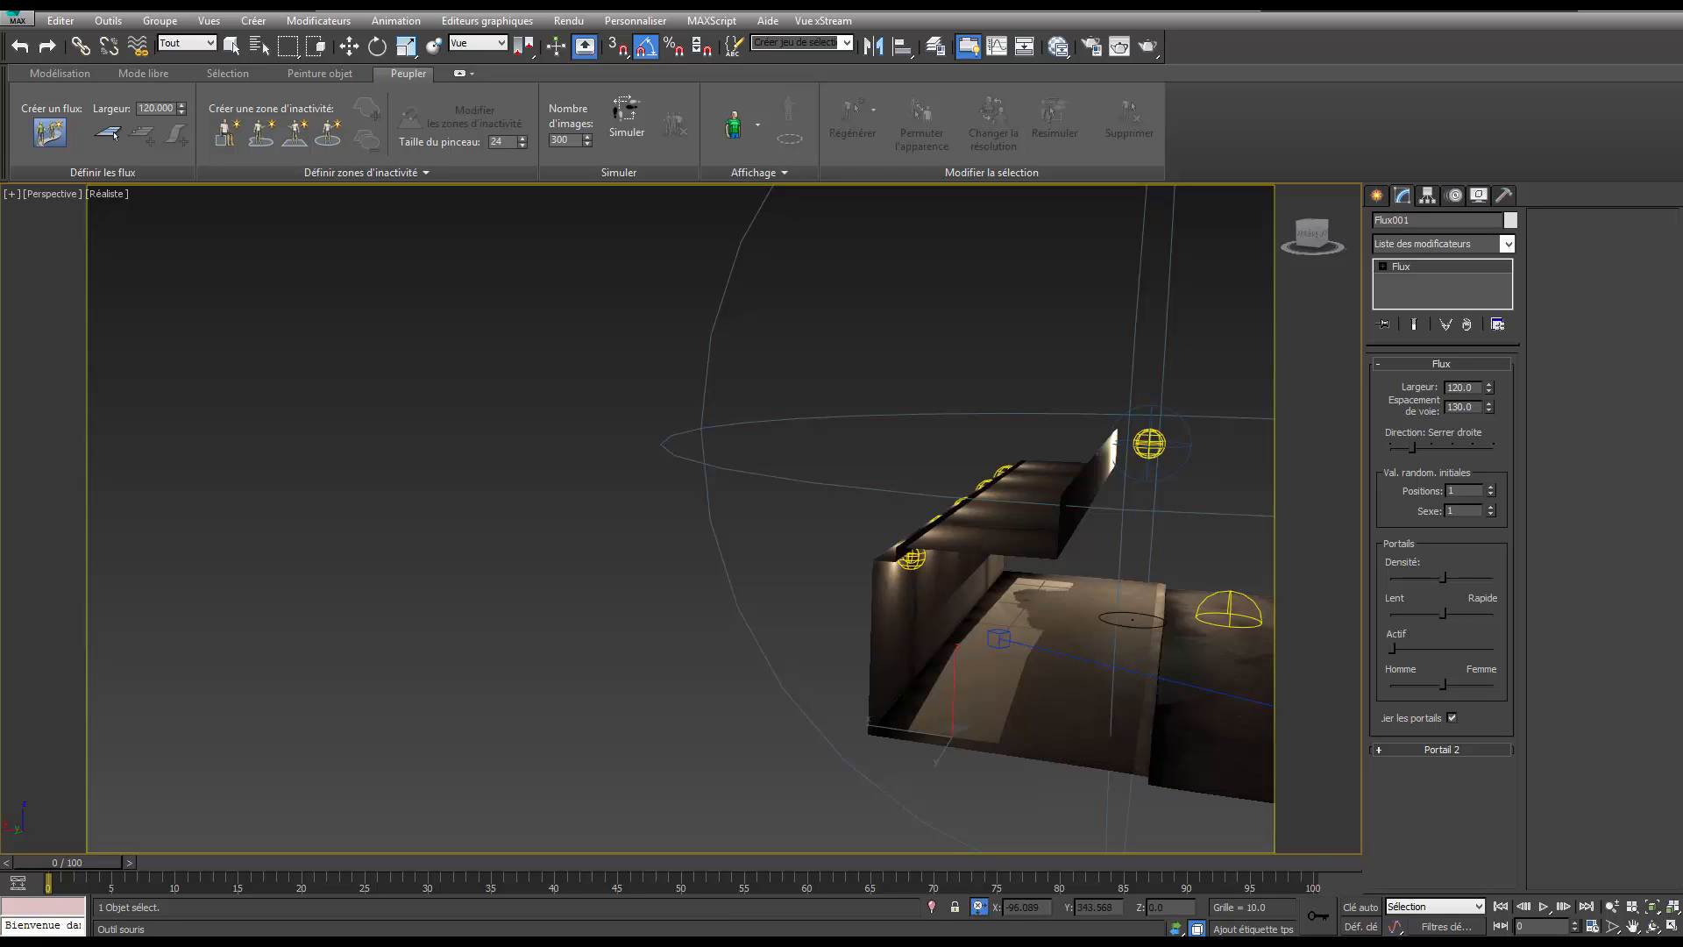
{"action": "left_click", "coordinate": [1131, 591]}
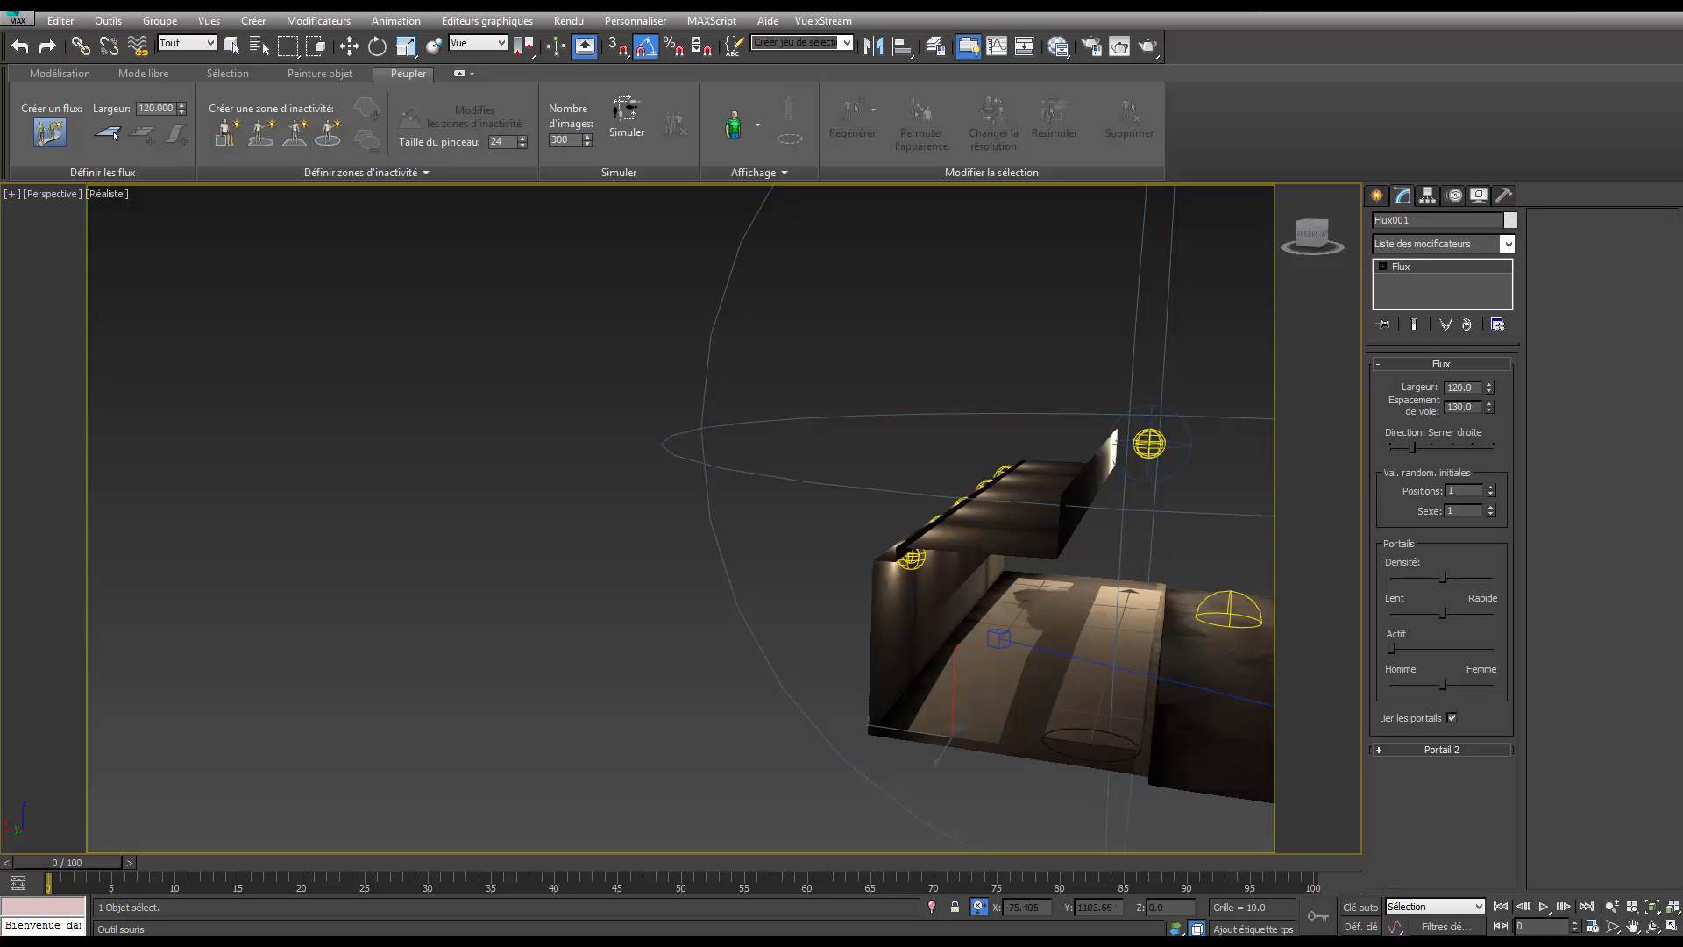
{"action": "left_click", "coordinate": [1089, 762]}
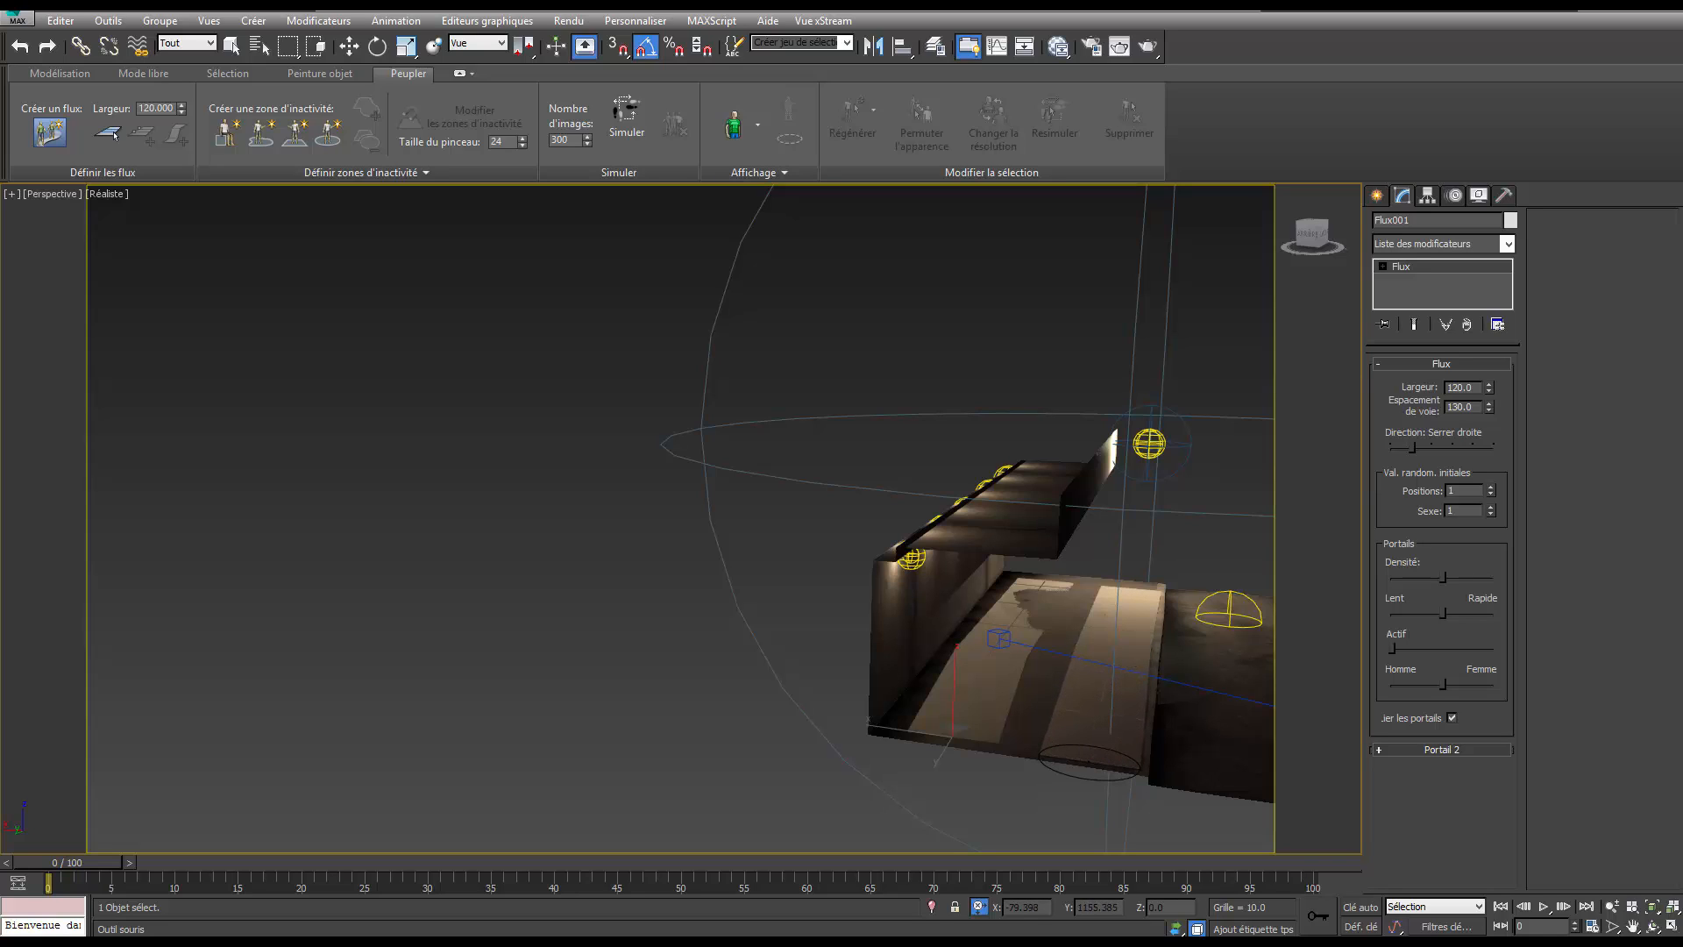
{"action": "right_click", "coordinate": [1090, 762]}
{"action": "key", "text": "w"}
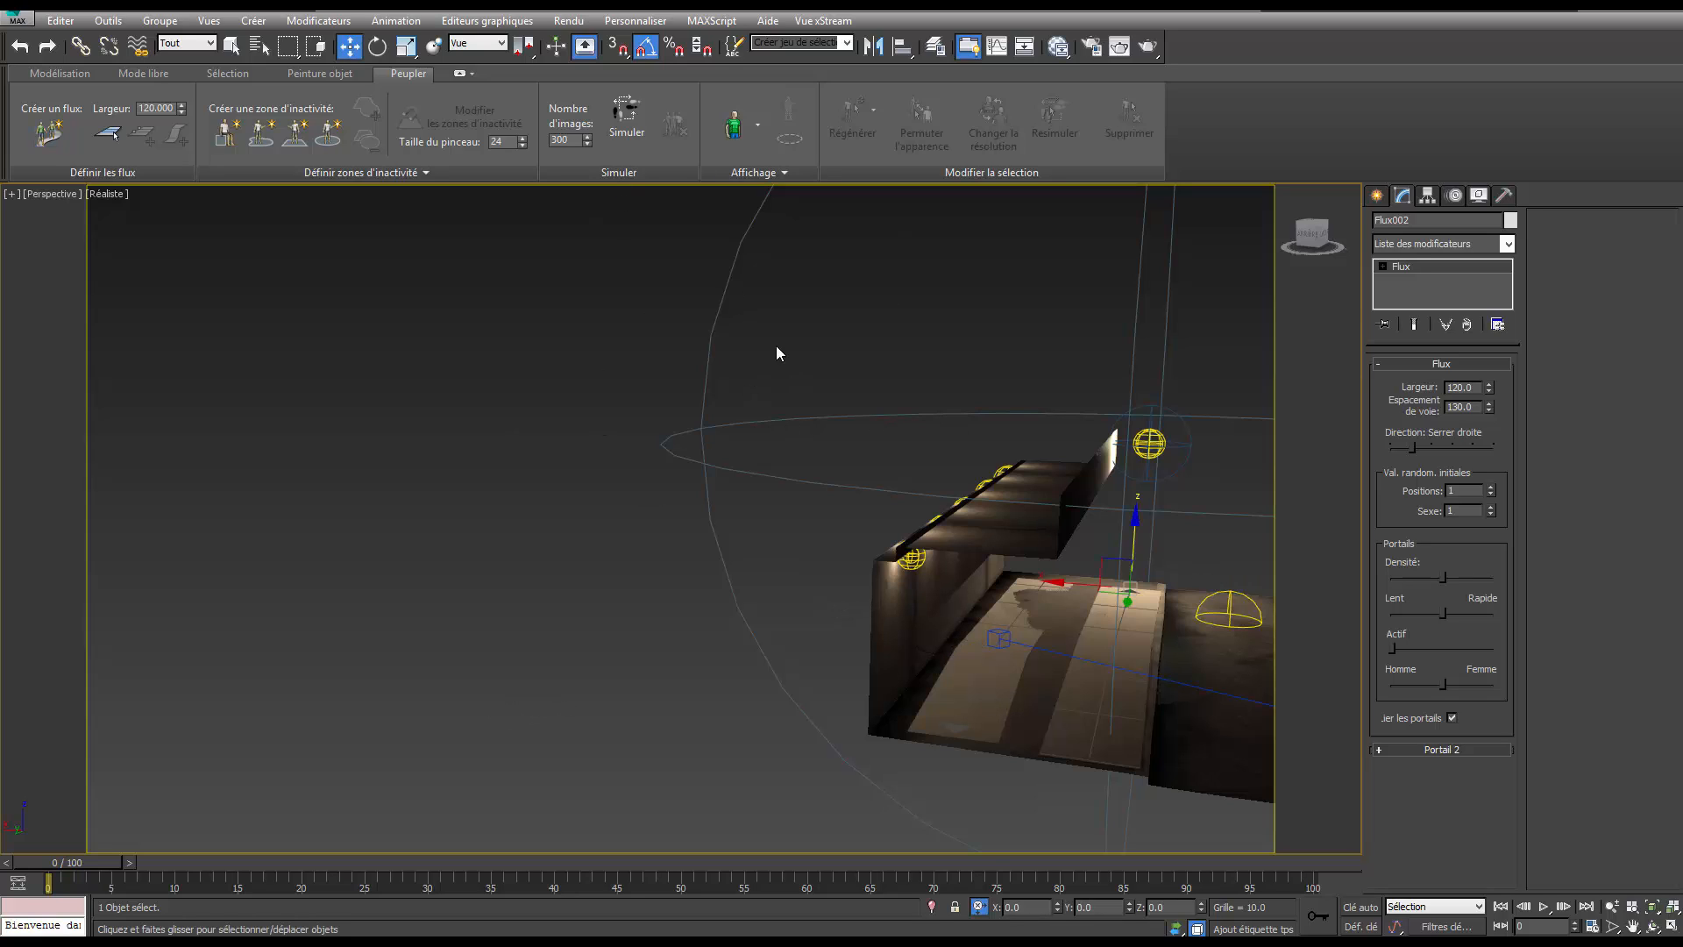
Simulate the crowd over 300 frames and move the animation to frame 115.
{"action": "left_click", "coordinate": [627, 132]}
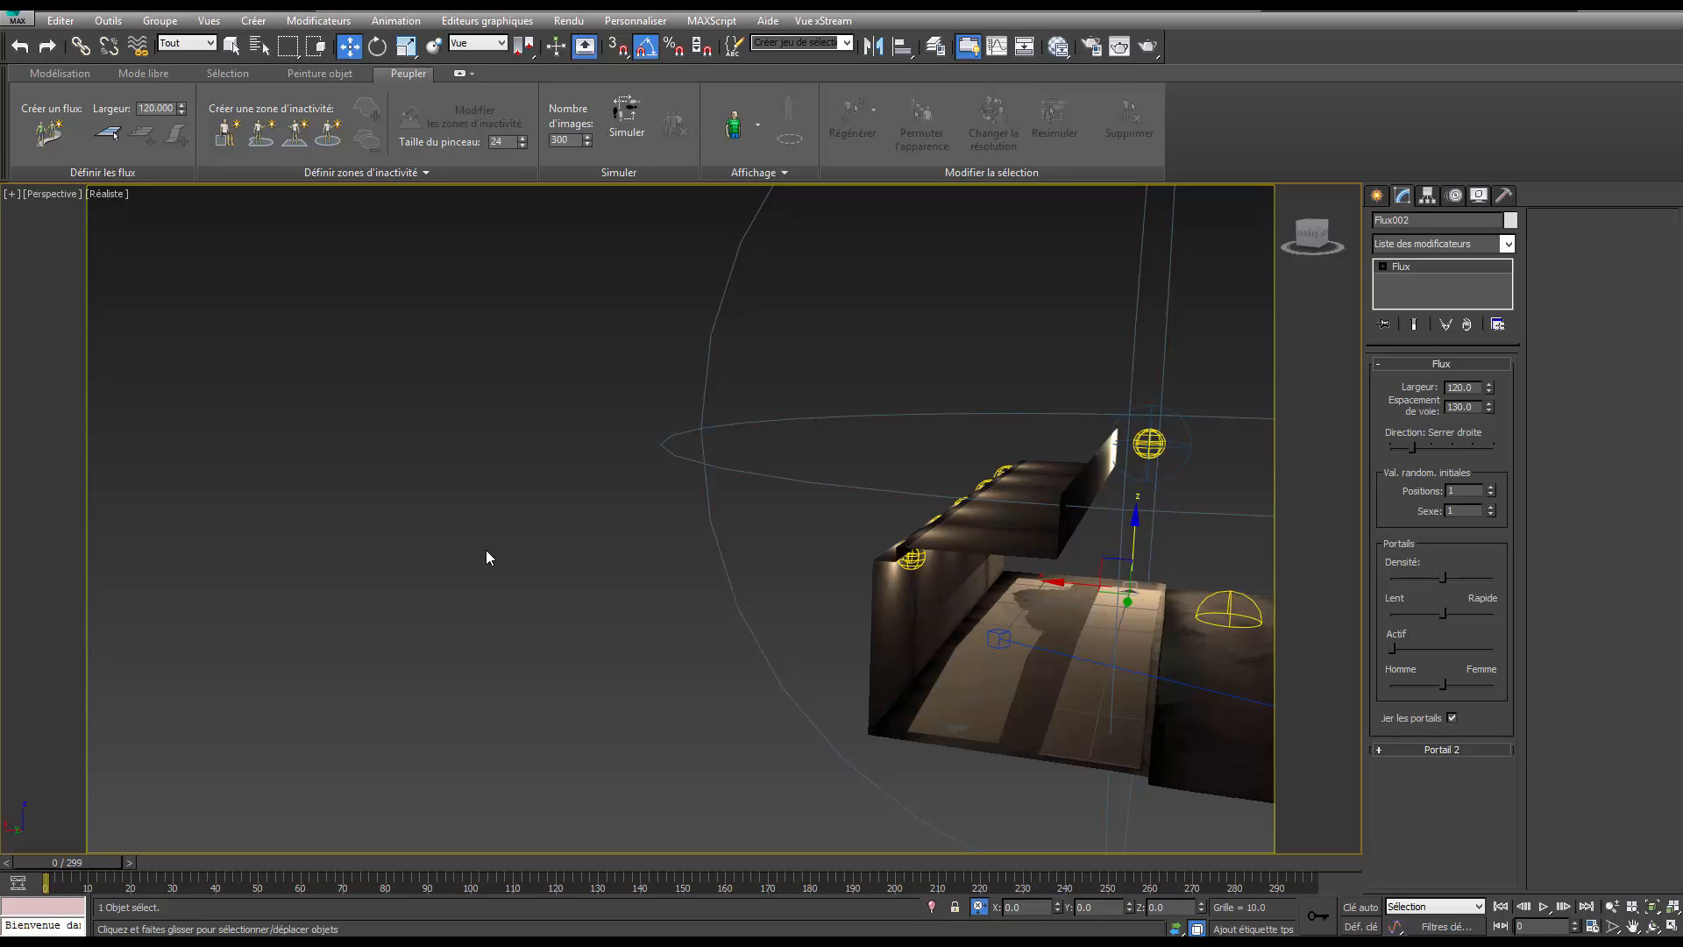
{"action": "mouse_move", "coordinate": [111, 868]}
{"action": "left_mouse_down"}
{"action": "mouse_move", "coordinate": [412, 886]}
{"action": "mouse_move", "coordinate": [517, 928]}
{"action": "mouse_move", "coordinate": [601, 930]}
{"action": "mouse_move", "coordinate": [579, 935]}
{"action": "left_mouse_up"}
{"action": "key", "text": "w"}
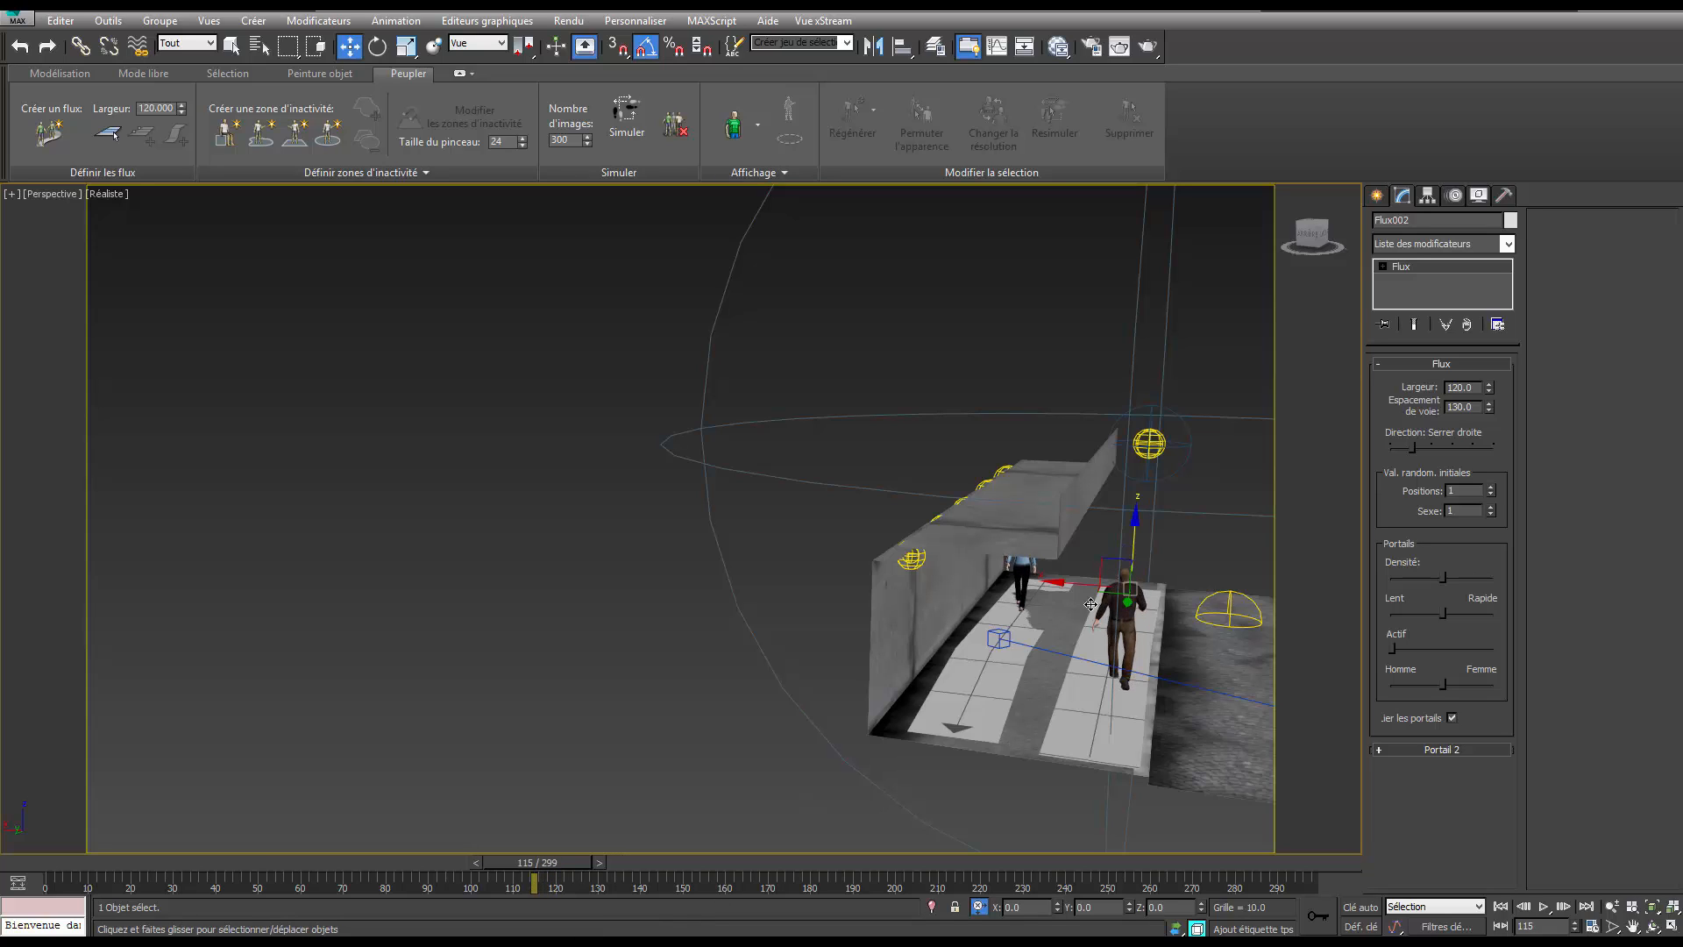
Hide both pedestrian flow objects, leaving the walking characters displayed.
{"action": "left_click", "coordinate": [972, 681]}
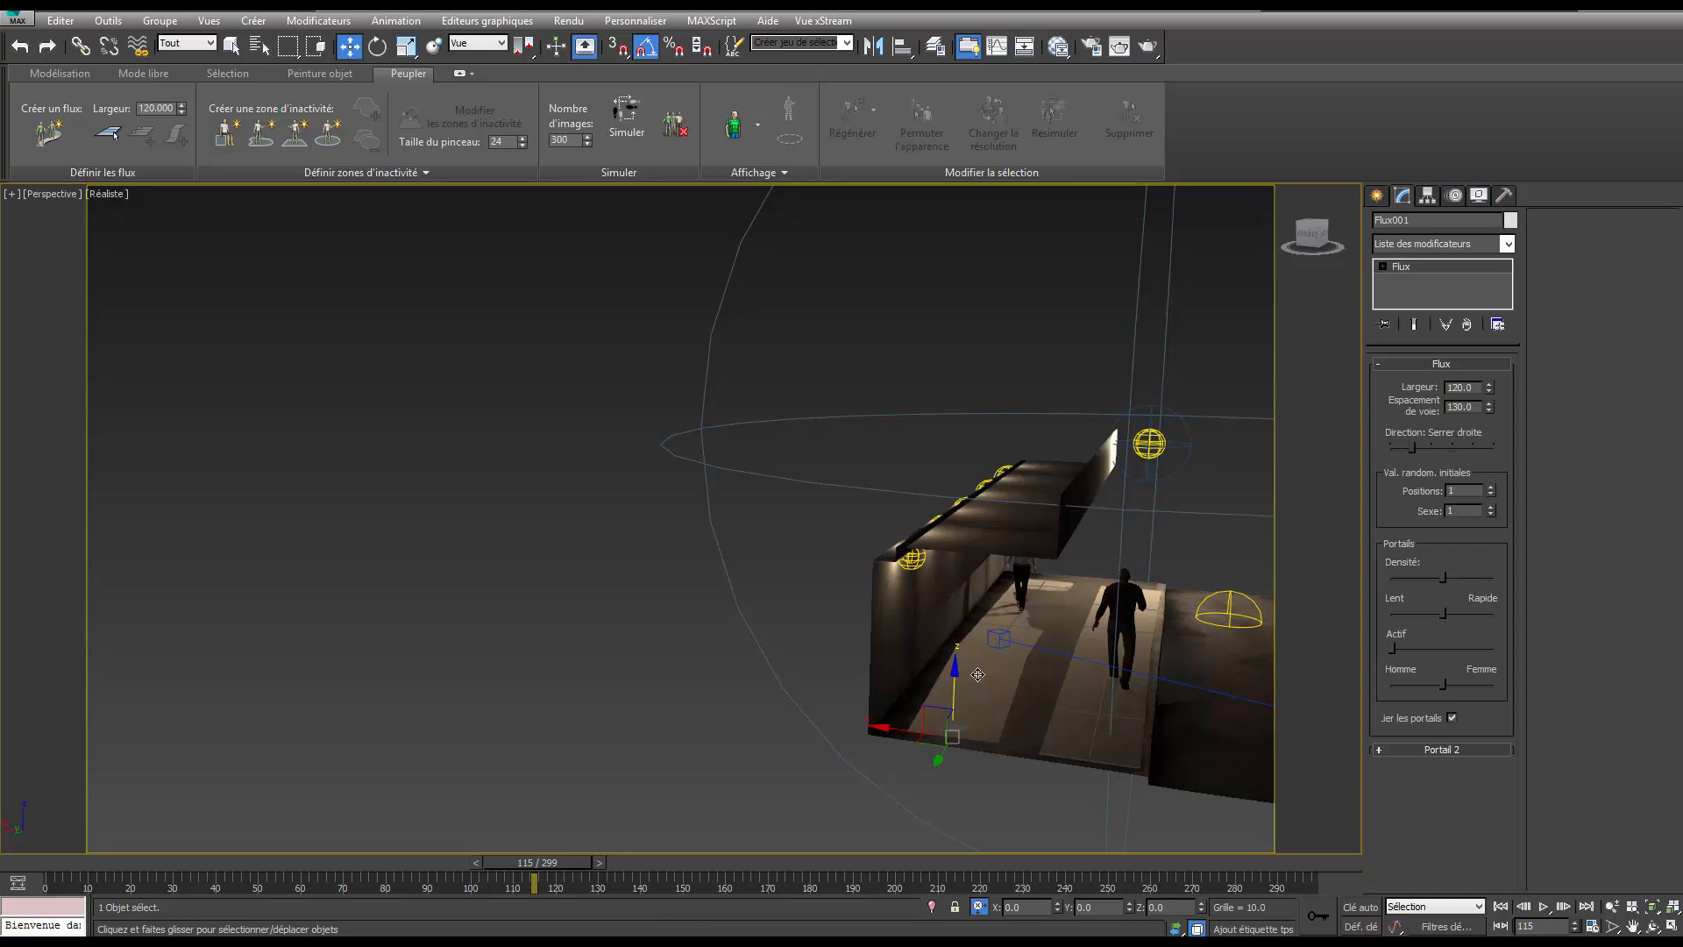
{"action": "left_click", "coordinate": [1095, 718], "text": "ctrl"}
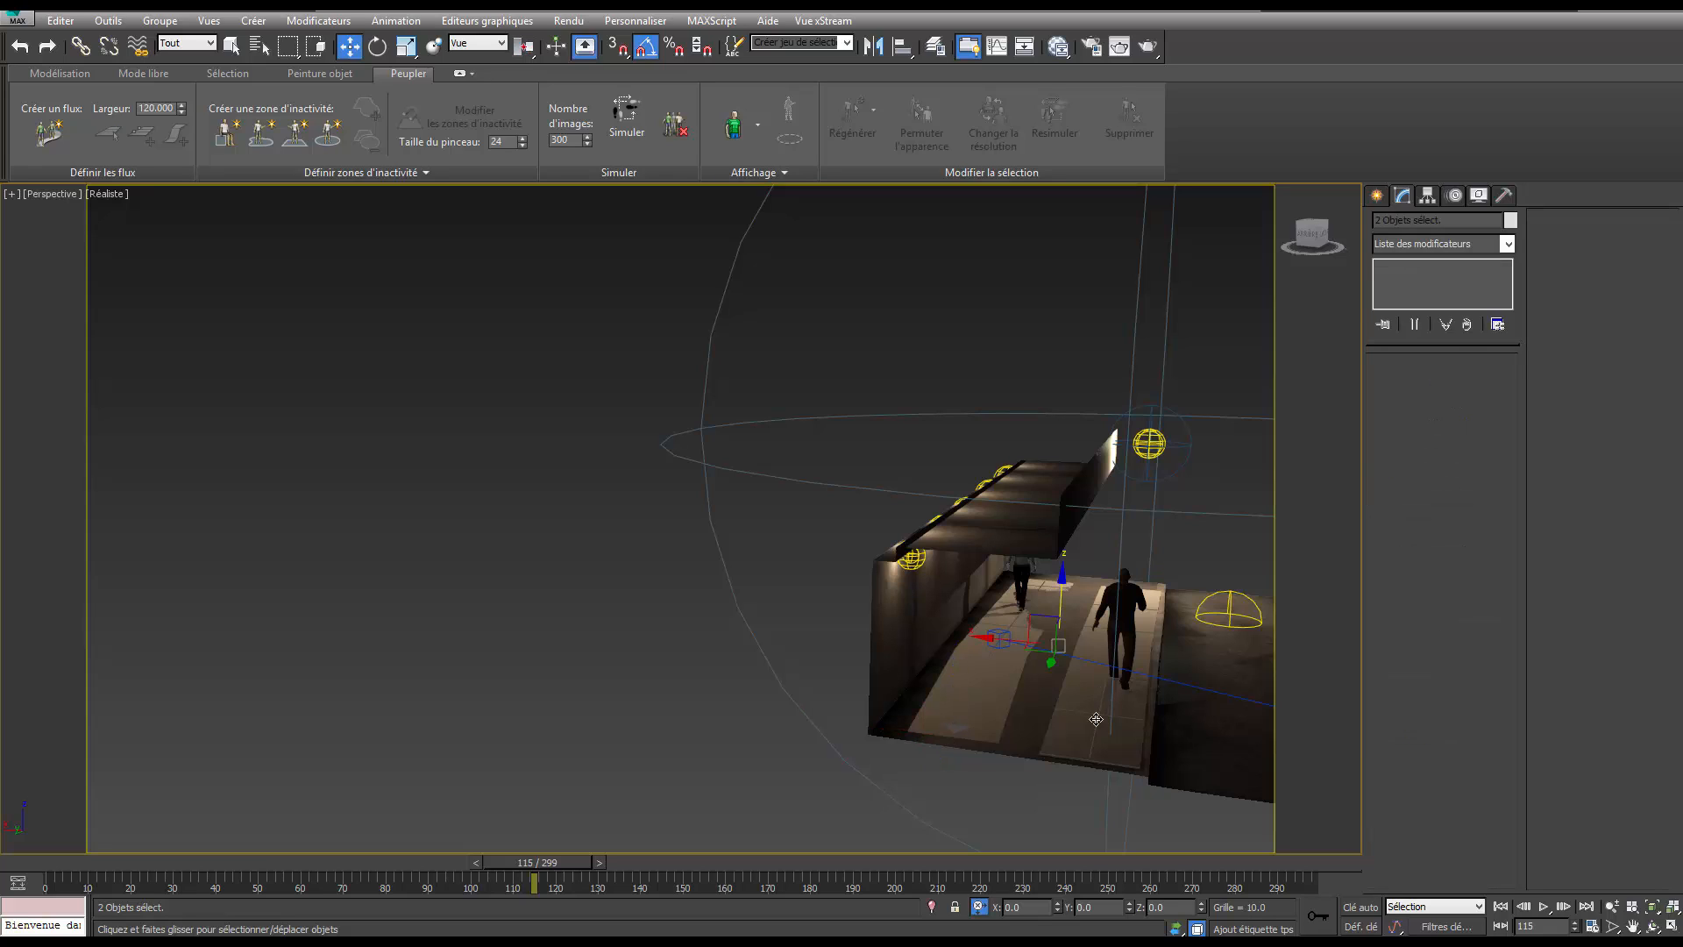
{"action": "right_click", "coordinate": [1095, 718]}
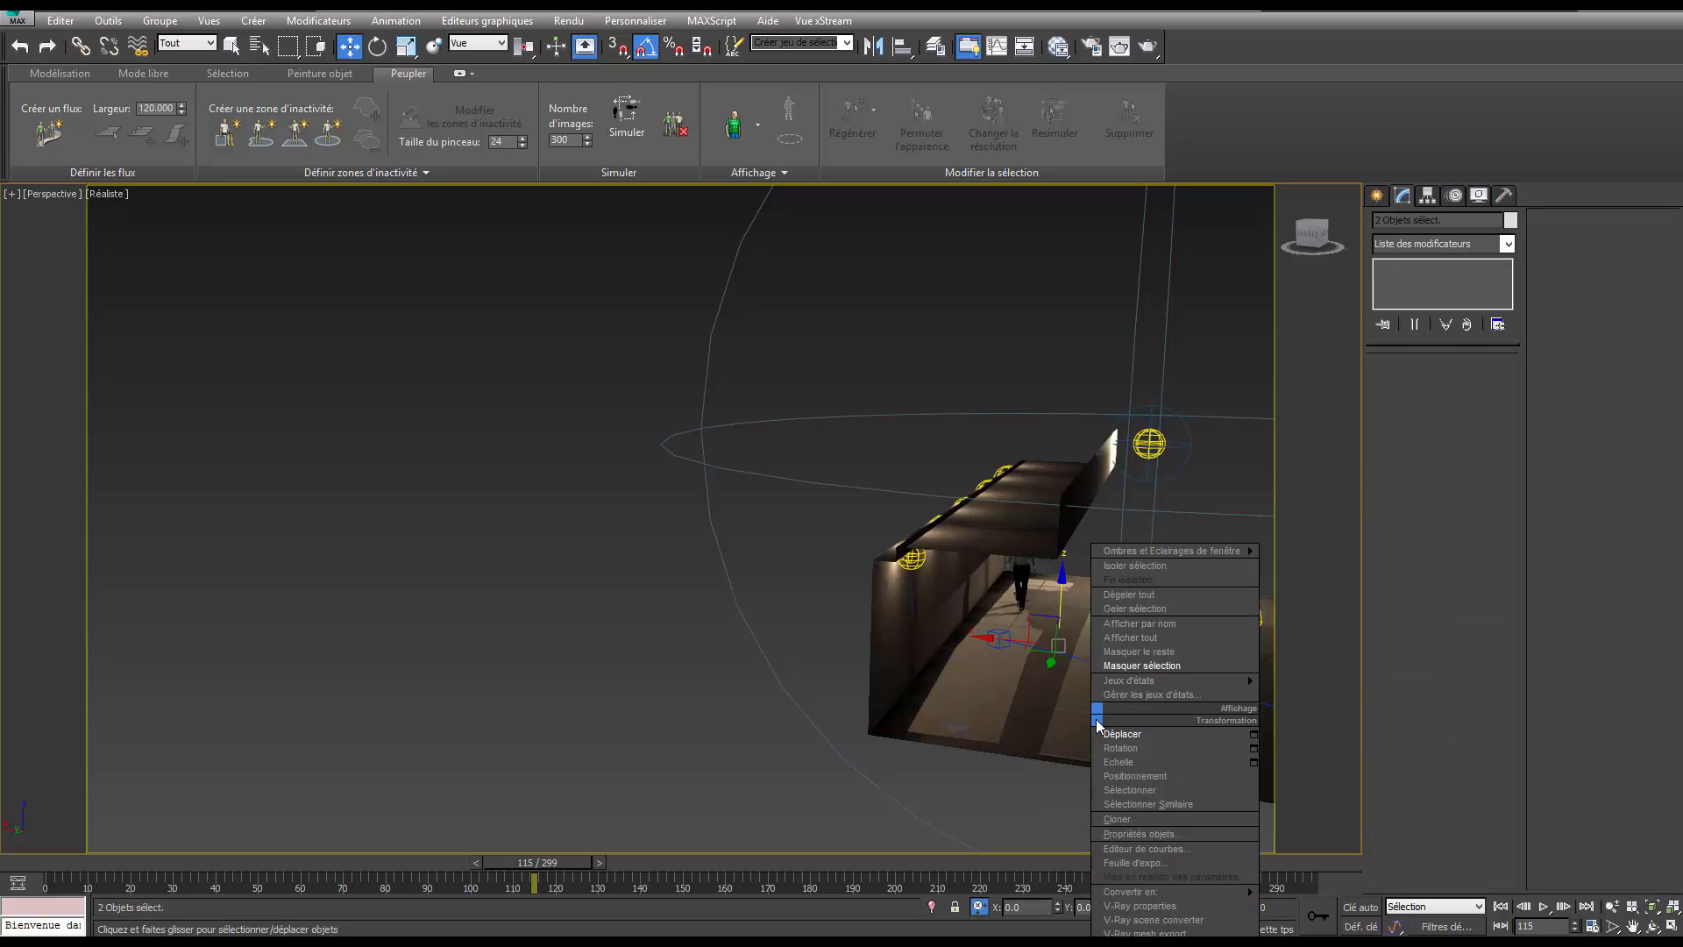
{"action": "left_click", "coordinate": [1135, 665]}
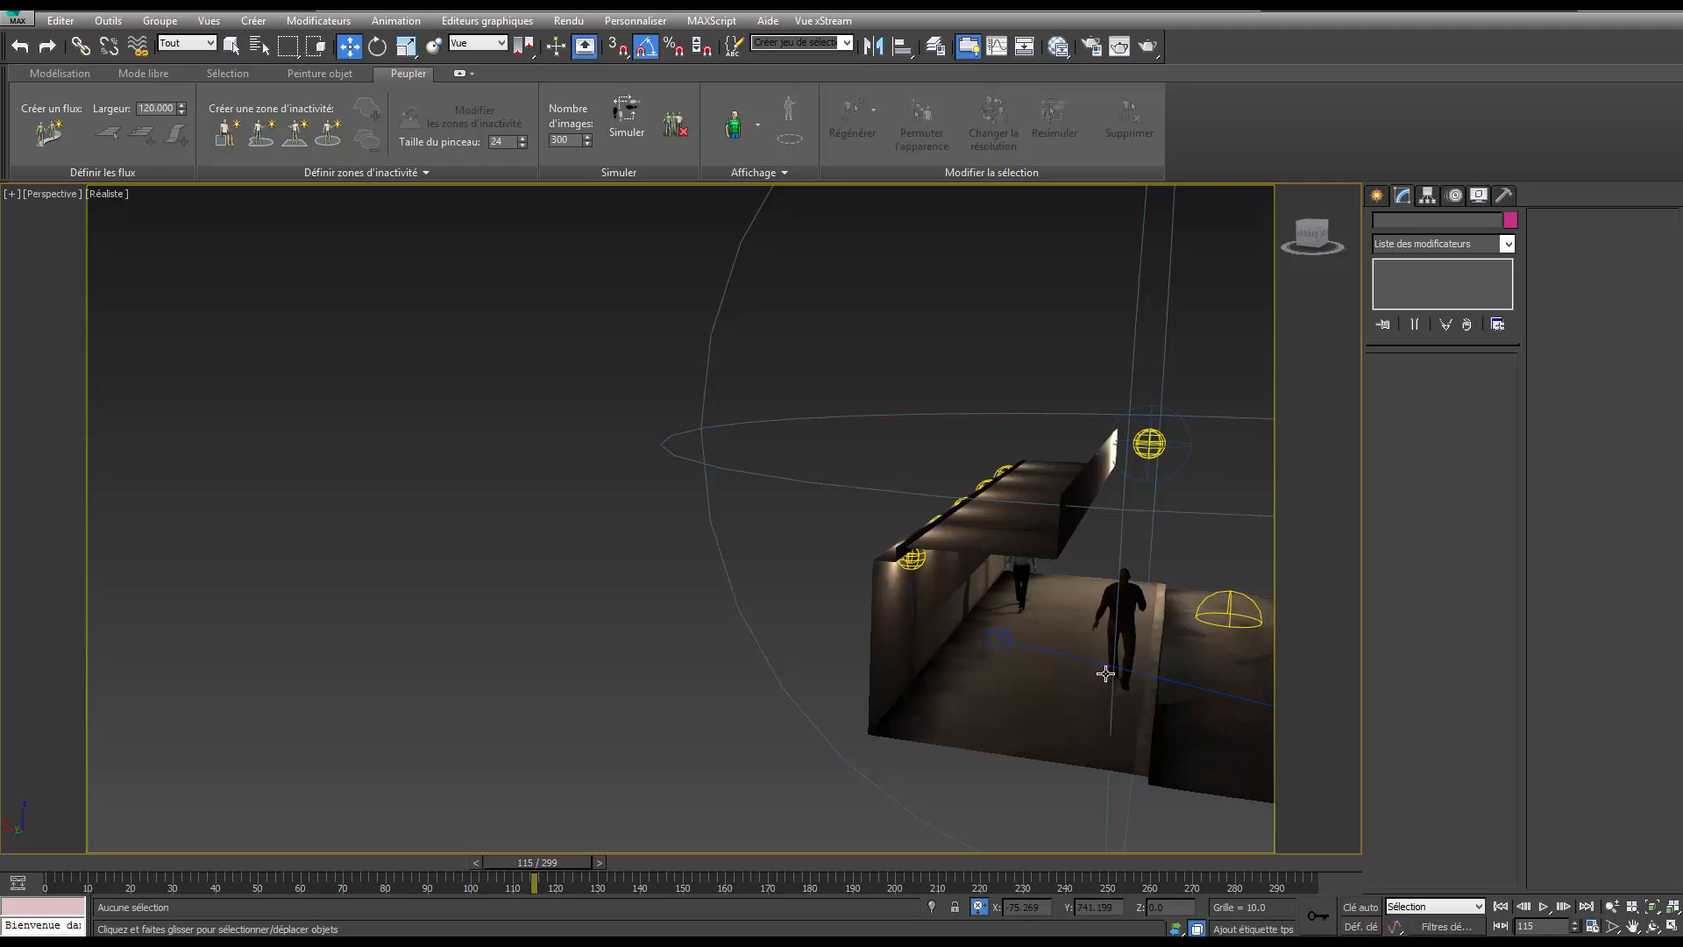
Return to the camera view and position the animation at frame 113.
{"action": "key", "text": "c"}
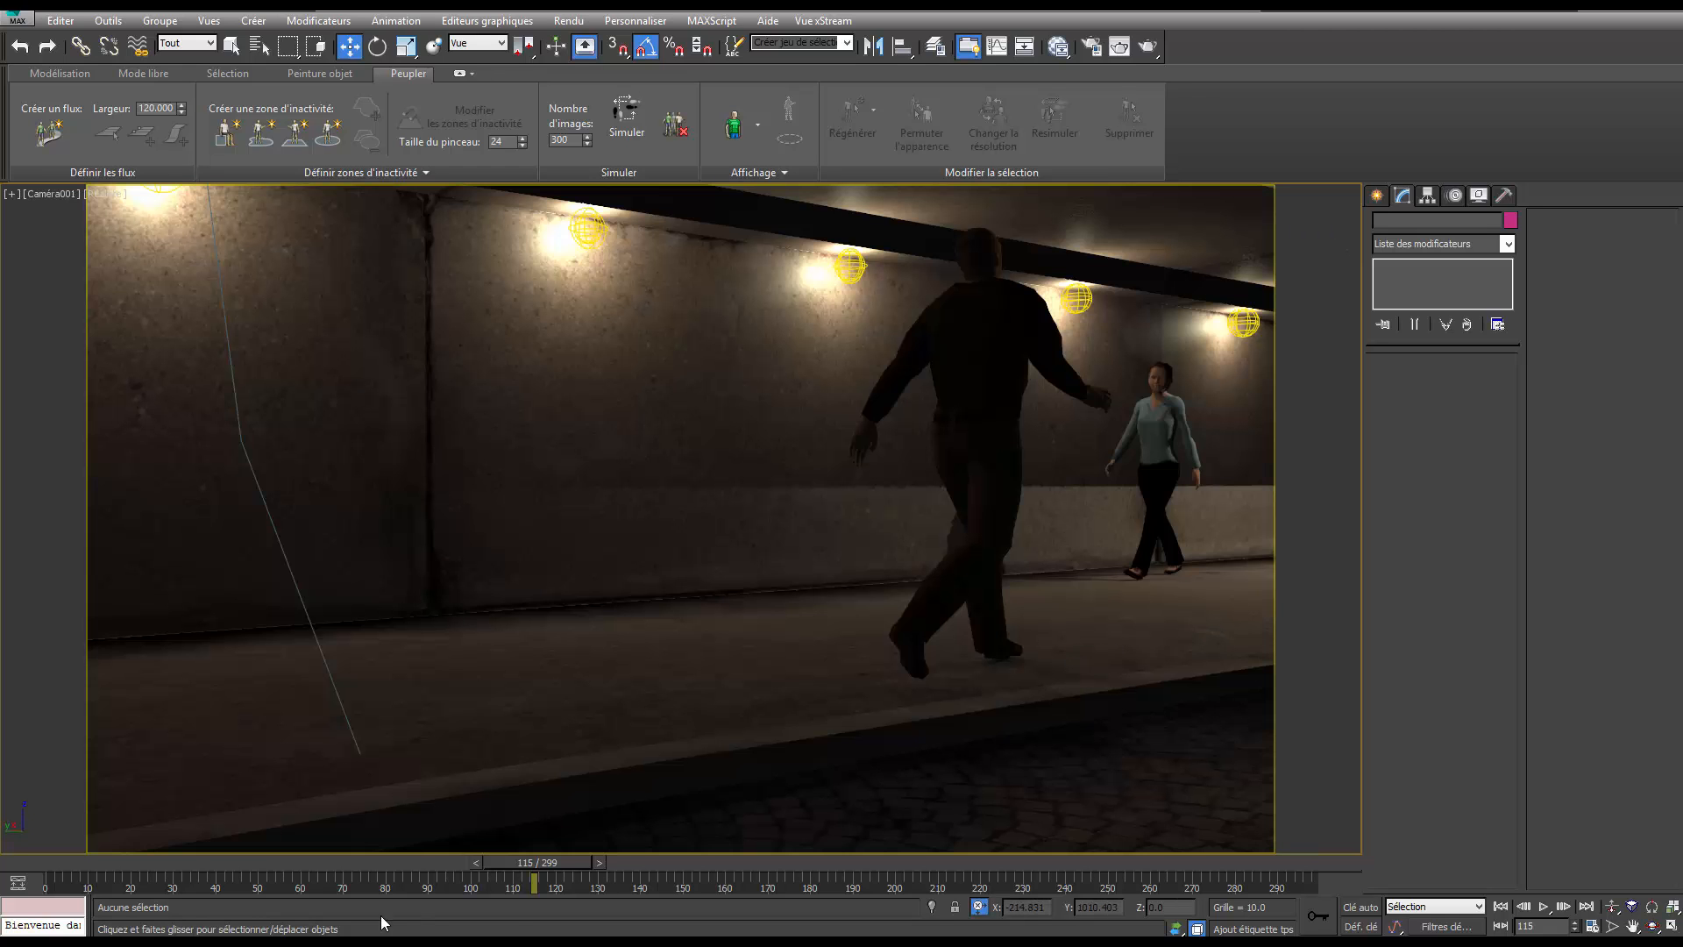
{"action": "mouse_move", "coordinate": [561, 859]}
{"action": "left_mouse_down"}
{"action": "mouse_move", "coordinate": [430, 855]}
{"action": "mouse_move", "coordinate": [575, 854]}
{"action": "mouse_move", "coordinate": [554, 866]}
{"action": "left_mouse_up"}
{"action": "key", "text": "w"}
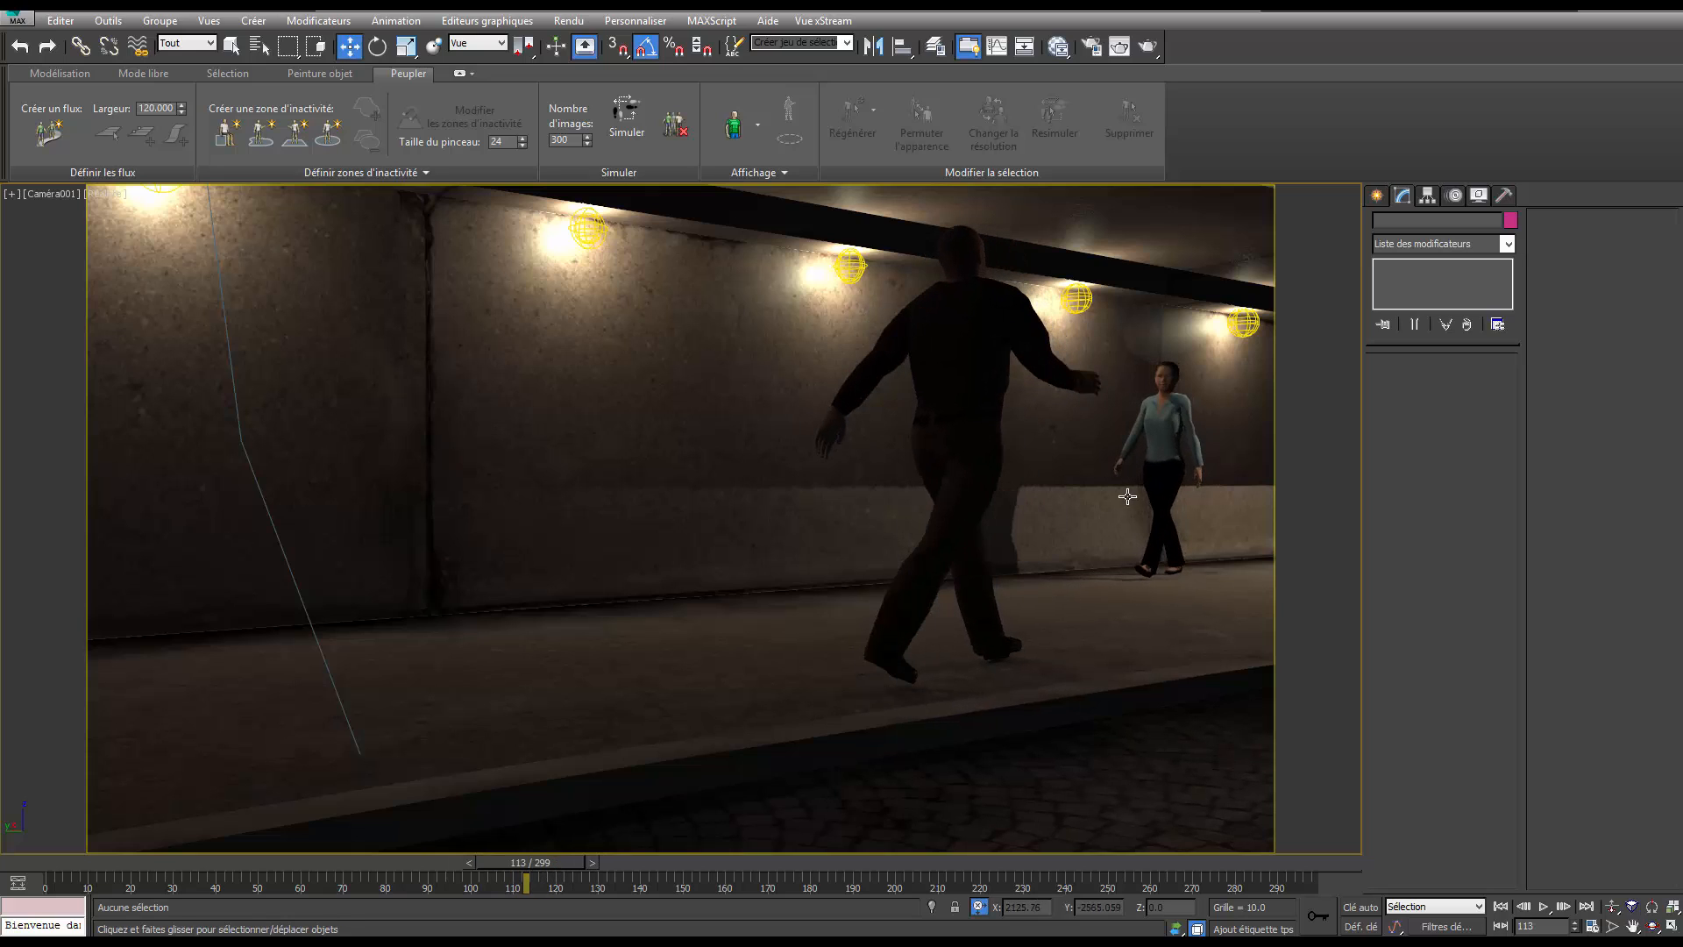
Select the walking man and woman and set their motion blur multiplier to 2 in the object properties.
{"action": "right_click", "coordinate": [951, 427]}
{"action": "left_click", "coordinate": [936, 401]}
{"action": "left_click", "coordinate": [951, 391]}
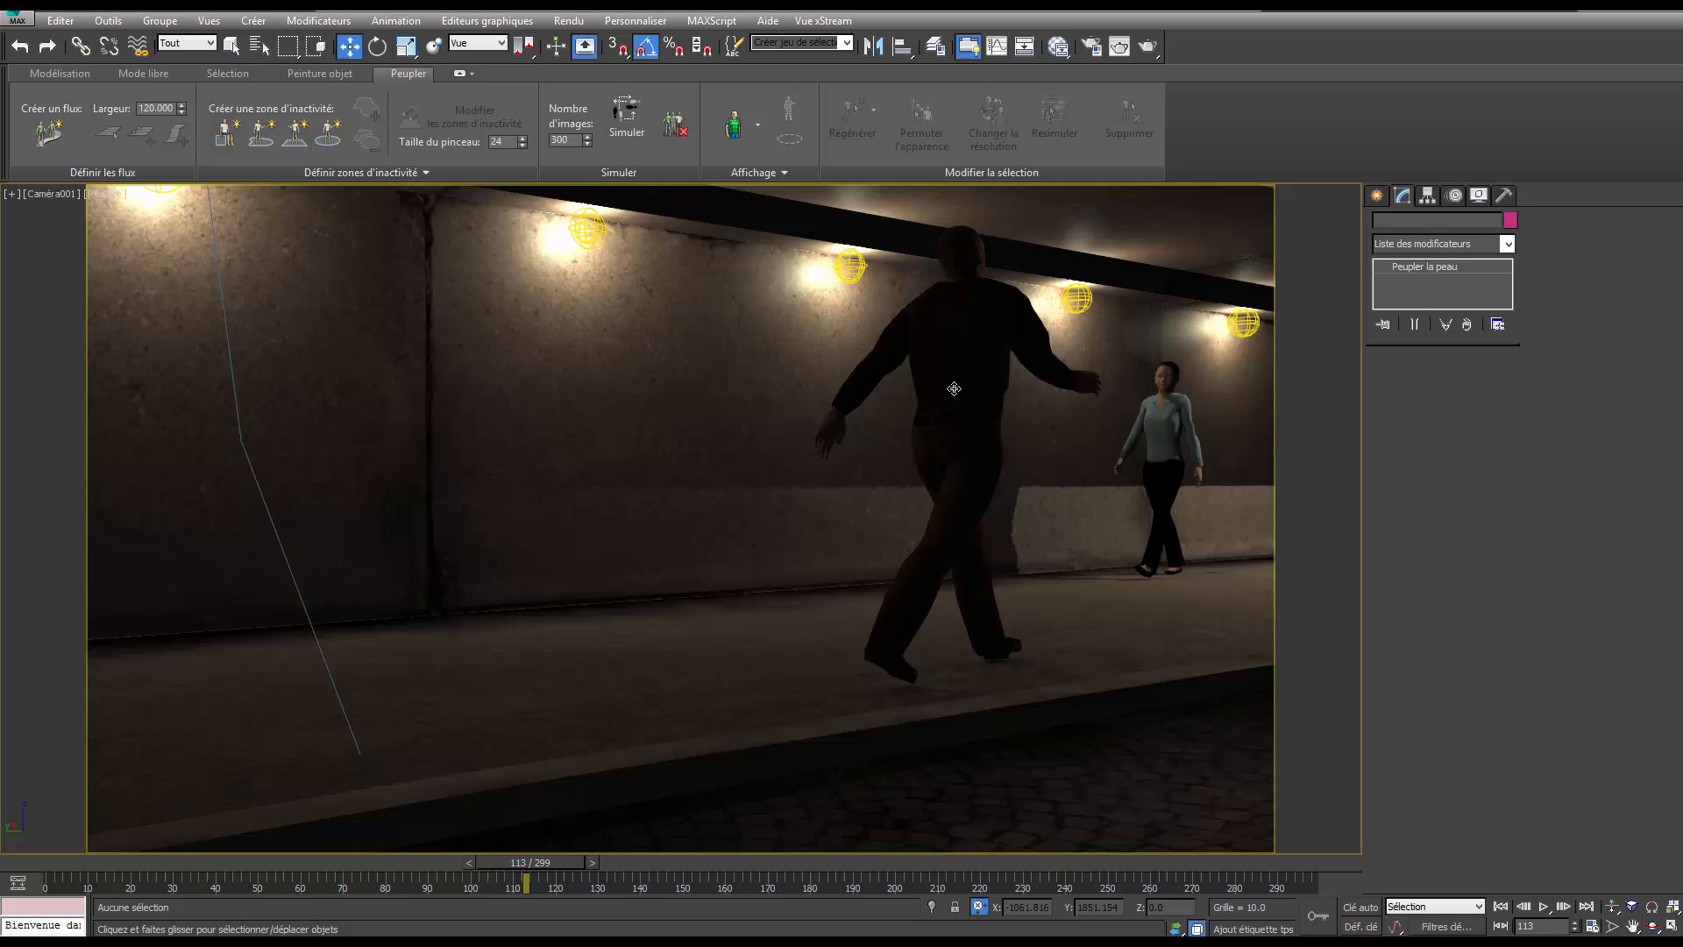
{"action": "left_click", "coordinate": [1169, 435], "text": "ctrl"}
{"action": "right_click", "coordinate": [1169, 435]}
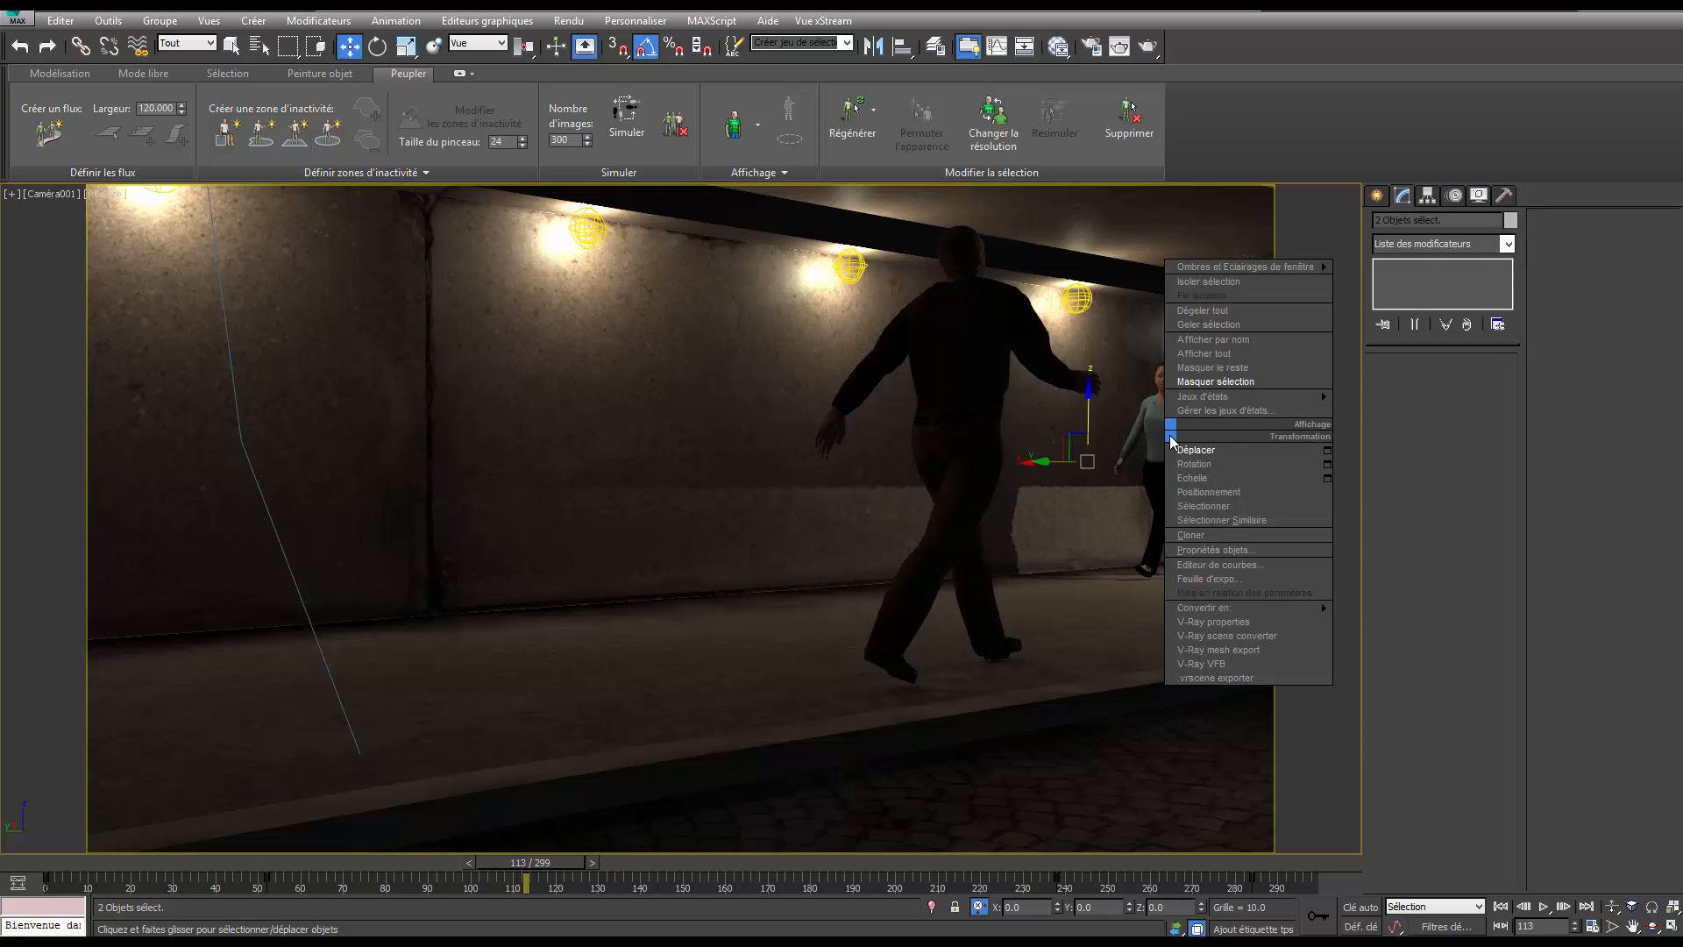
{"action": "left_click", "coordinate": [1224, 554]}
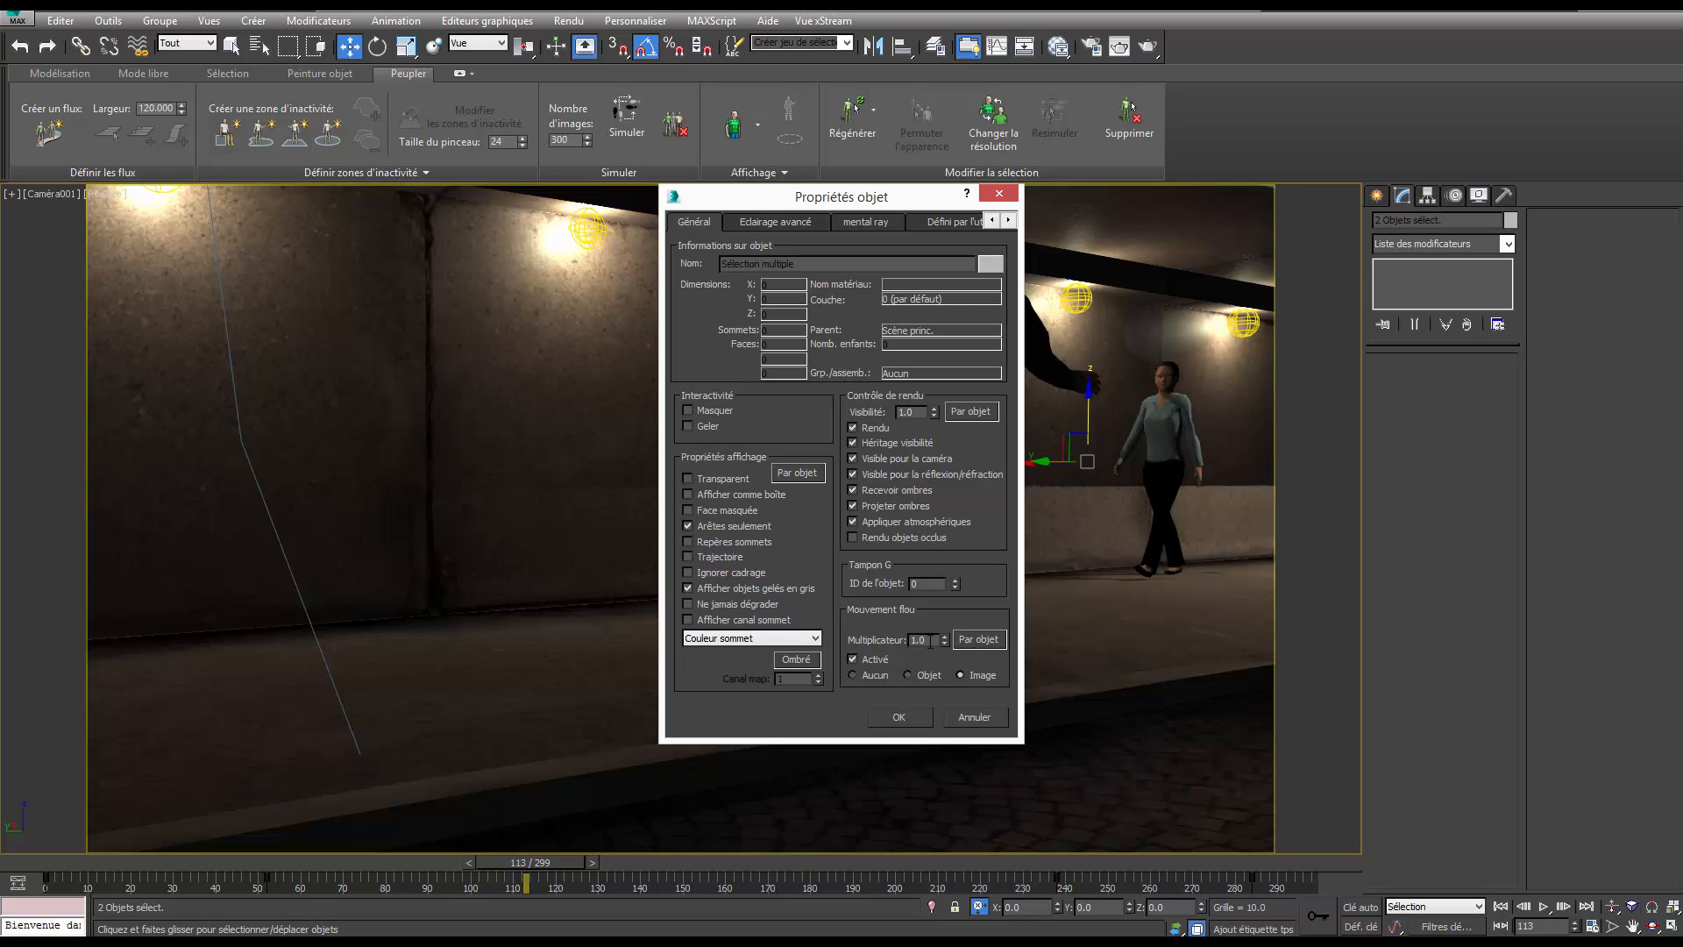
{"action": "type", "text": "2"}
{"action": "key", "text": "Return"}
{"action": "left_click", "coordinate": [899, 716]}
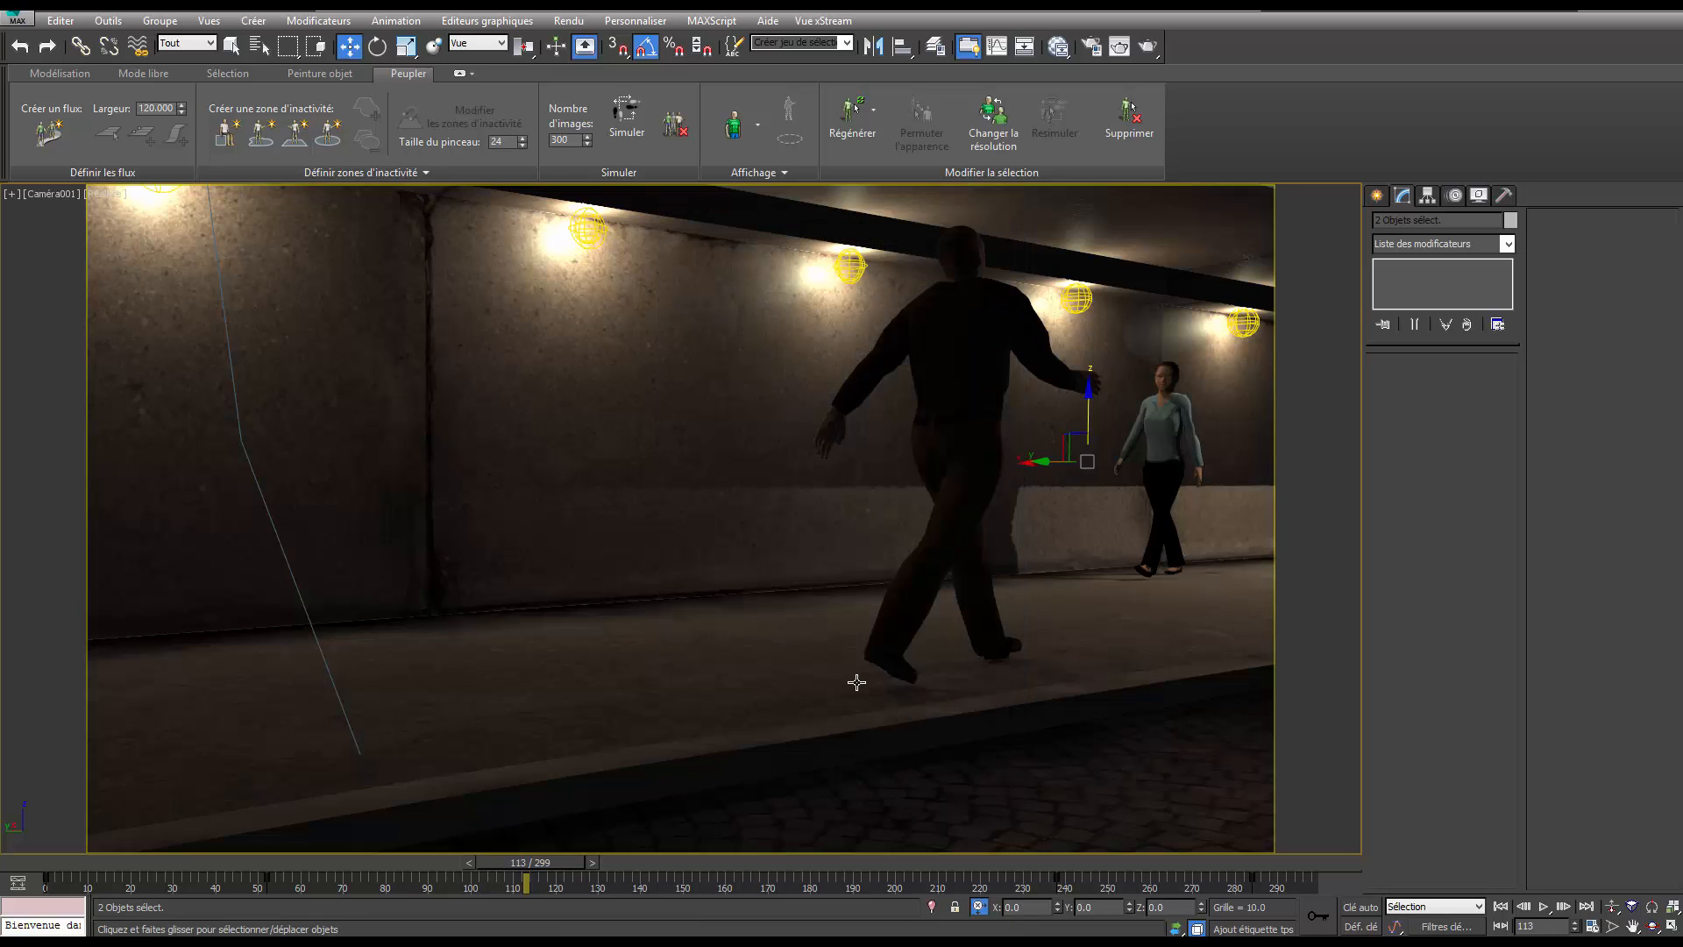
Enable motion blur in the mental ray camera effects and test-render the camera view at frame 113, closing the image.
{"action": "left_click", "coordinate": [1087, 49]}
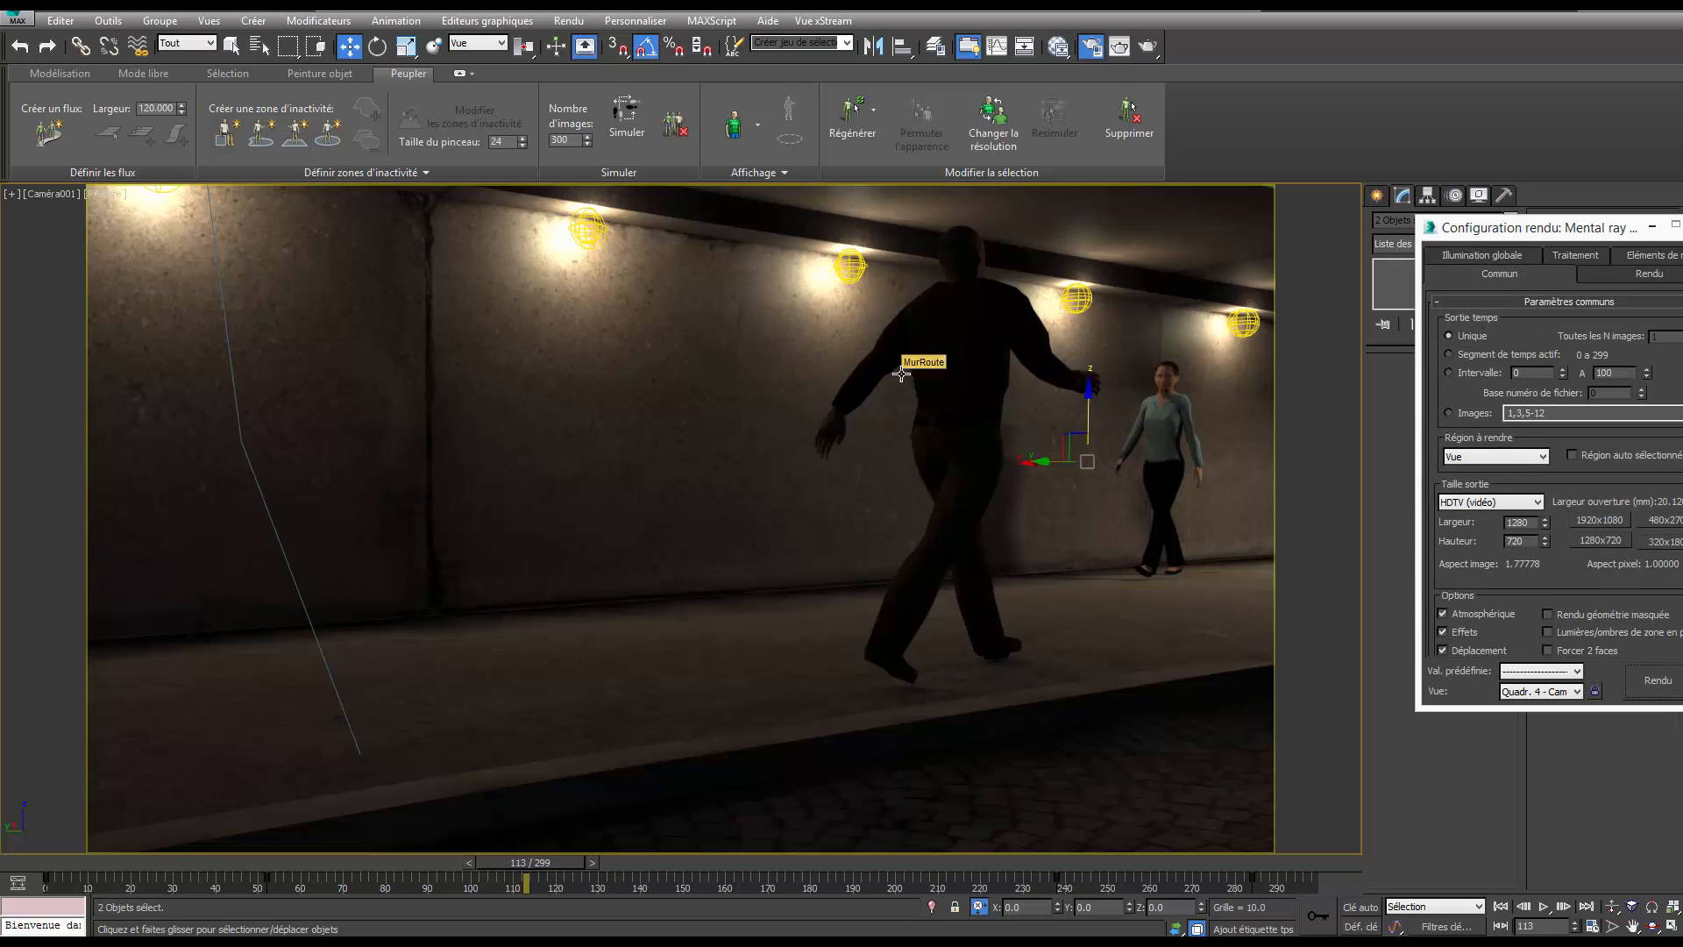
{"action": "left_click_drag", "start_coordinate": [886, 256], "coordinate": [275, 214]}
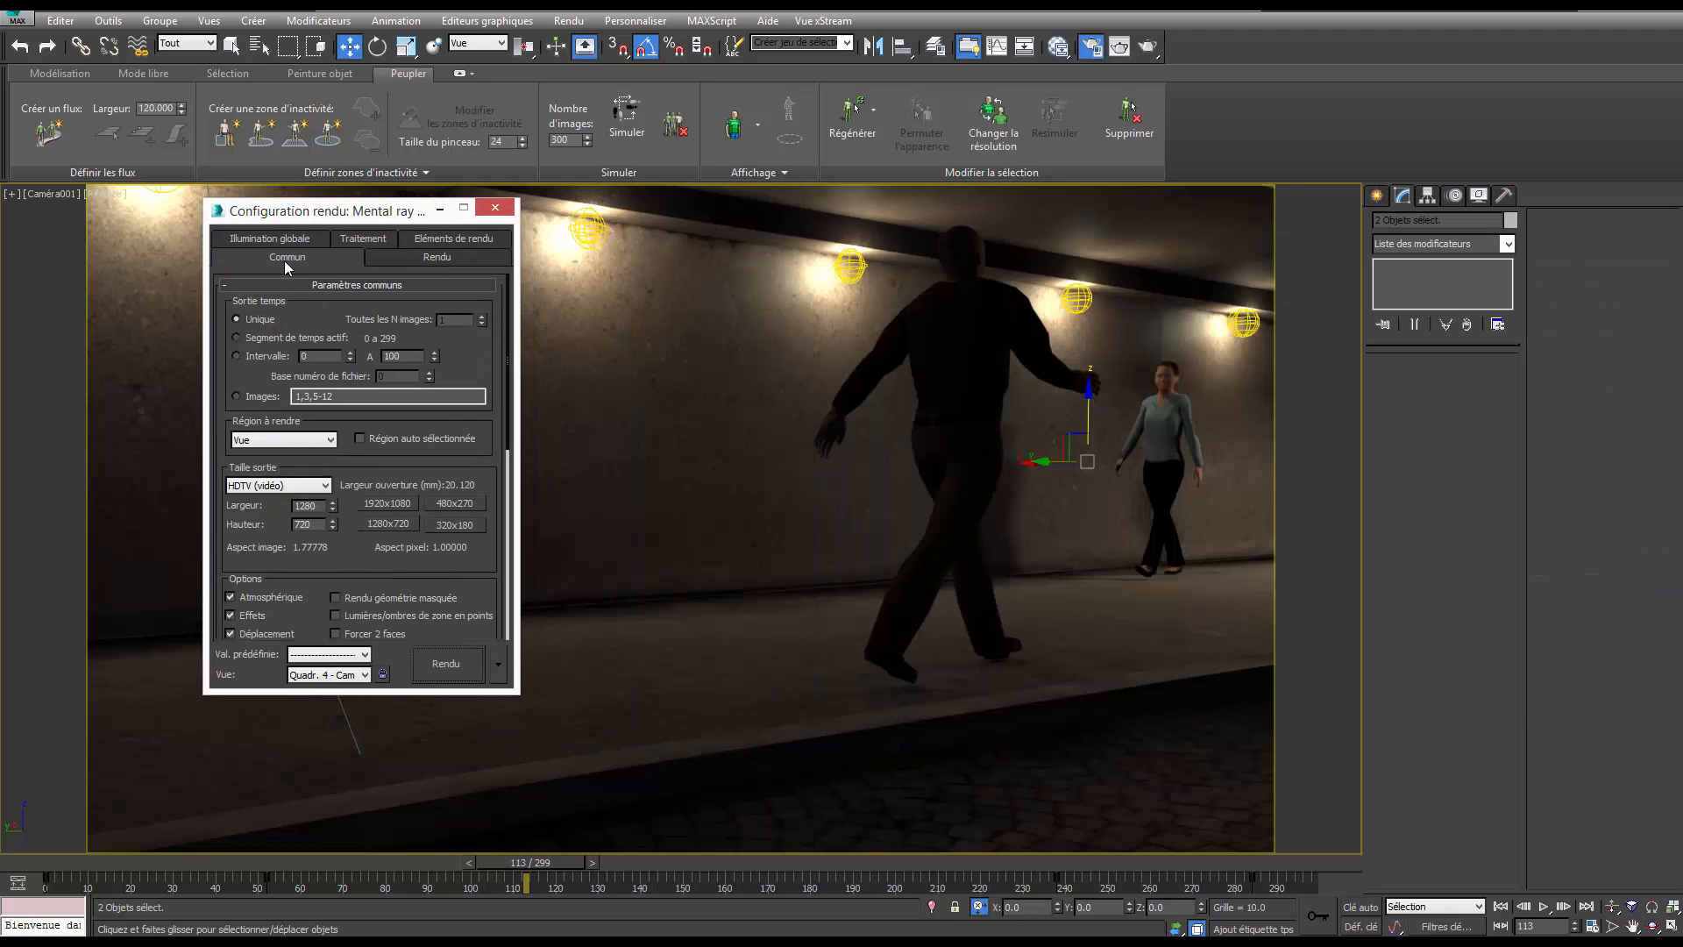
{"action": "left_click", "coordinate": [411, 257]}
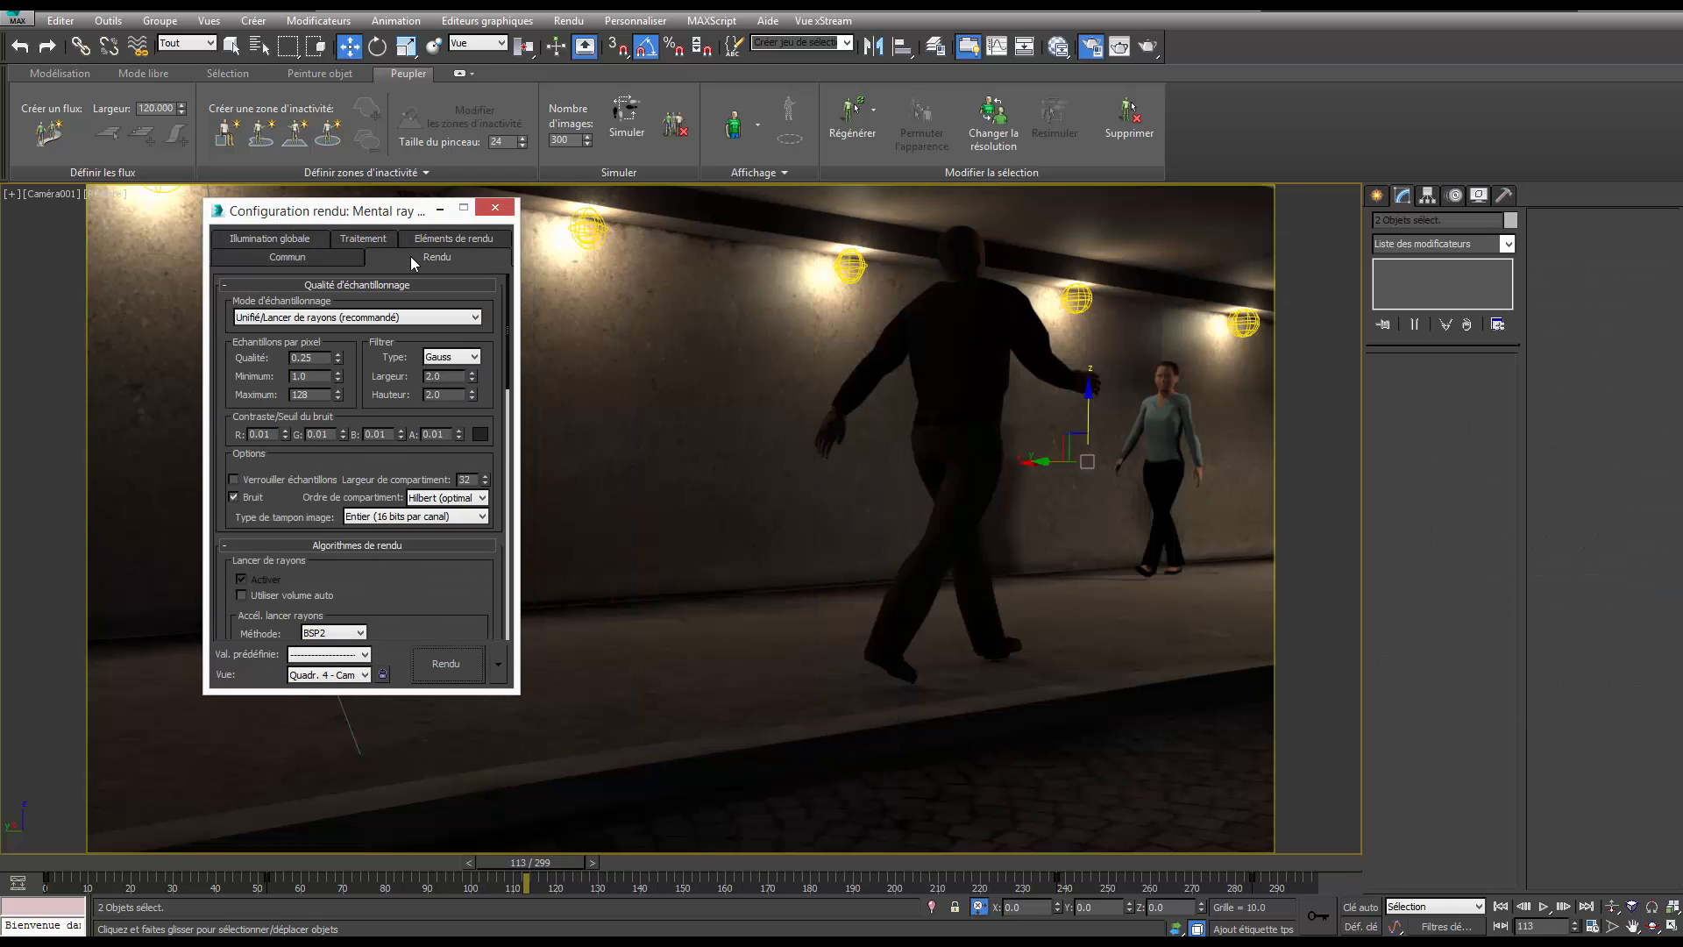
{"action": "mouse_move", "coordinate": [389, 585]}
{"action": "left_mouse_down"}
{"action": "mouse_move", "coordinate": [418, 286]}
{"action": "mouse_move", "coordinate": [402, 387]}
{"action": "left_mouse_up"}
{"action": "left_click", "coordinate": [243, 477]}
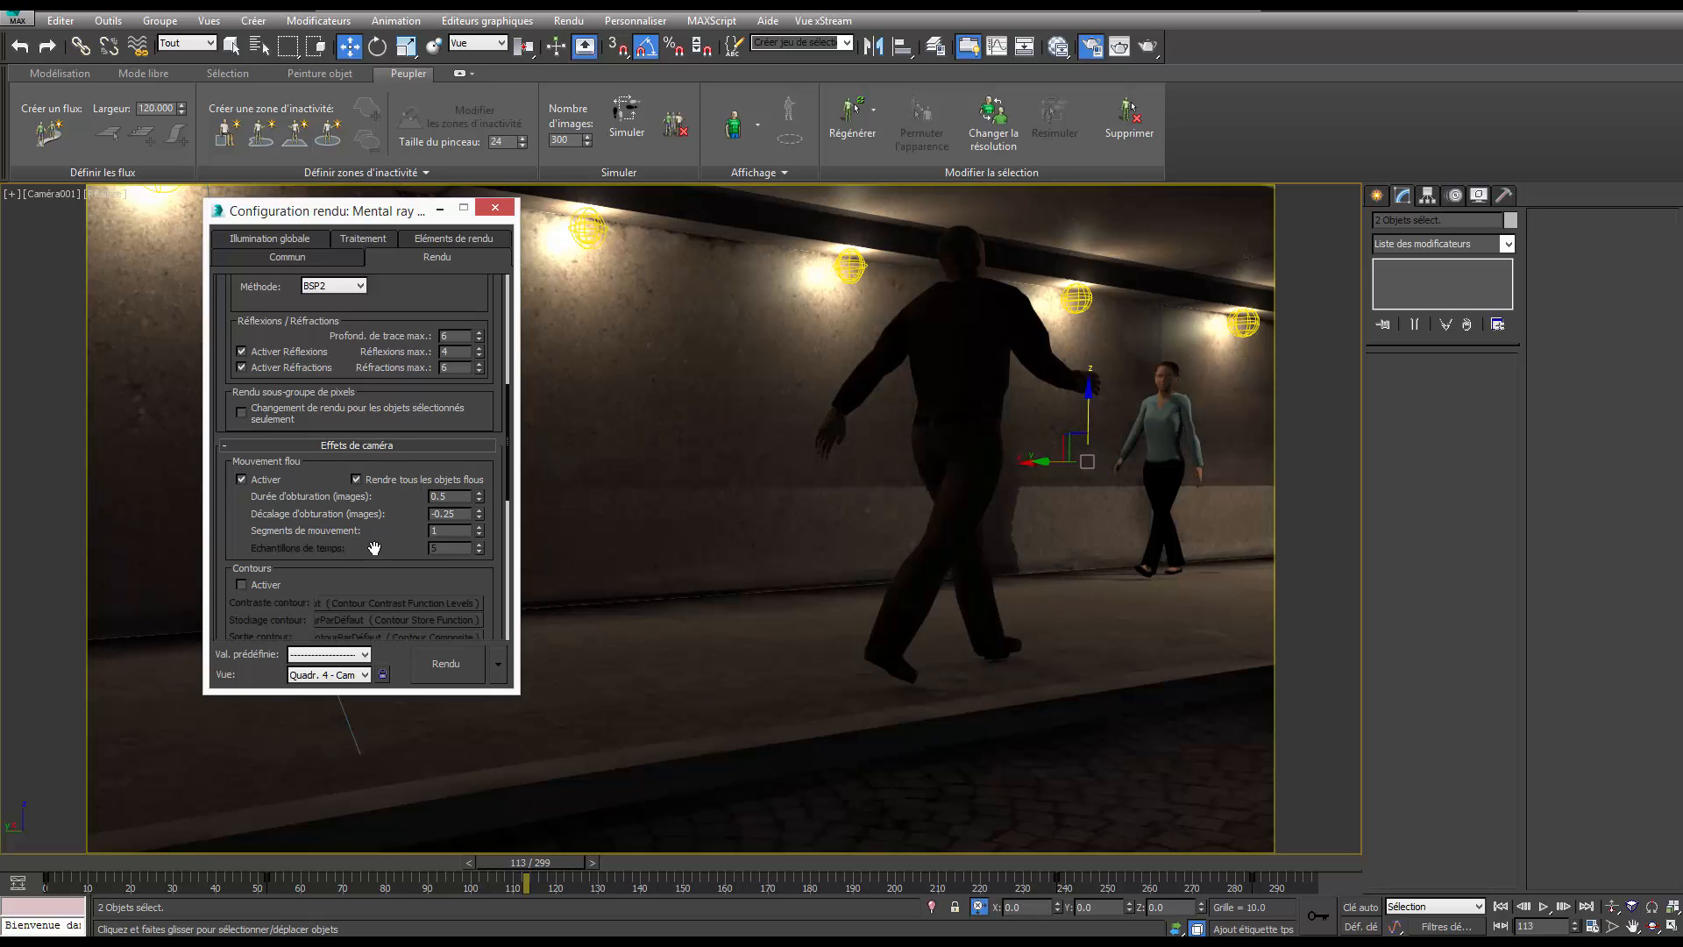
{"action": "left_click", "coordinate": [449, 663]}
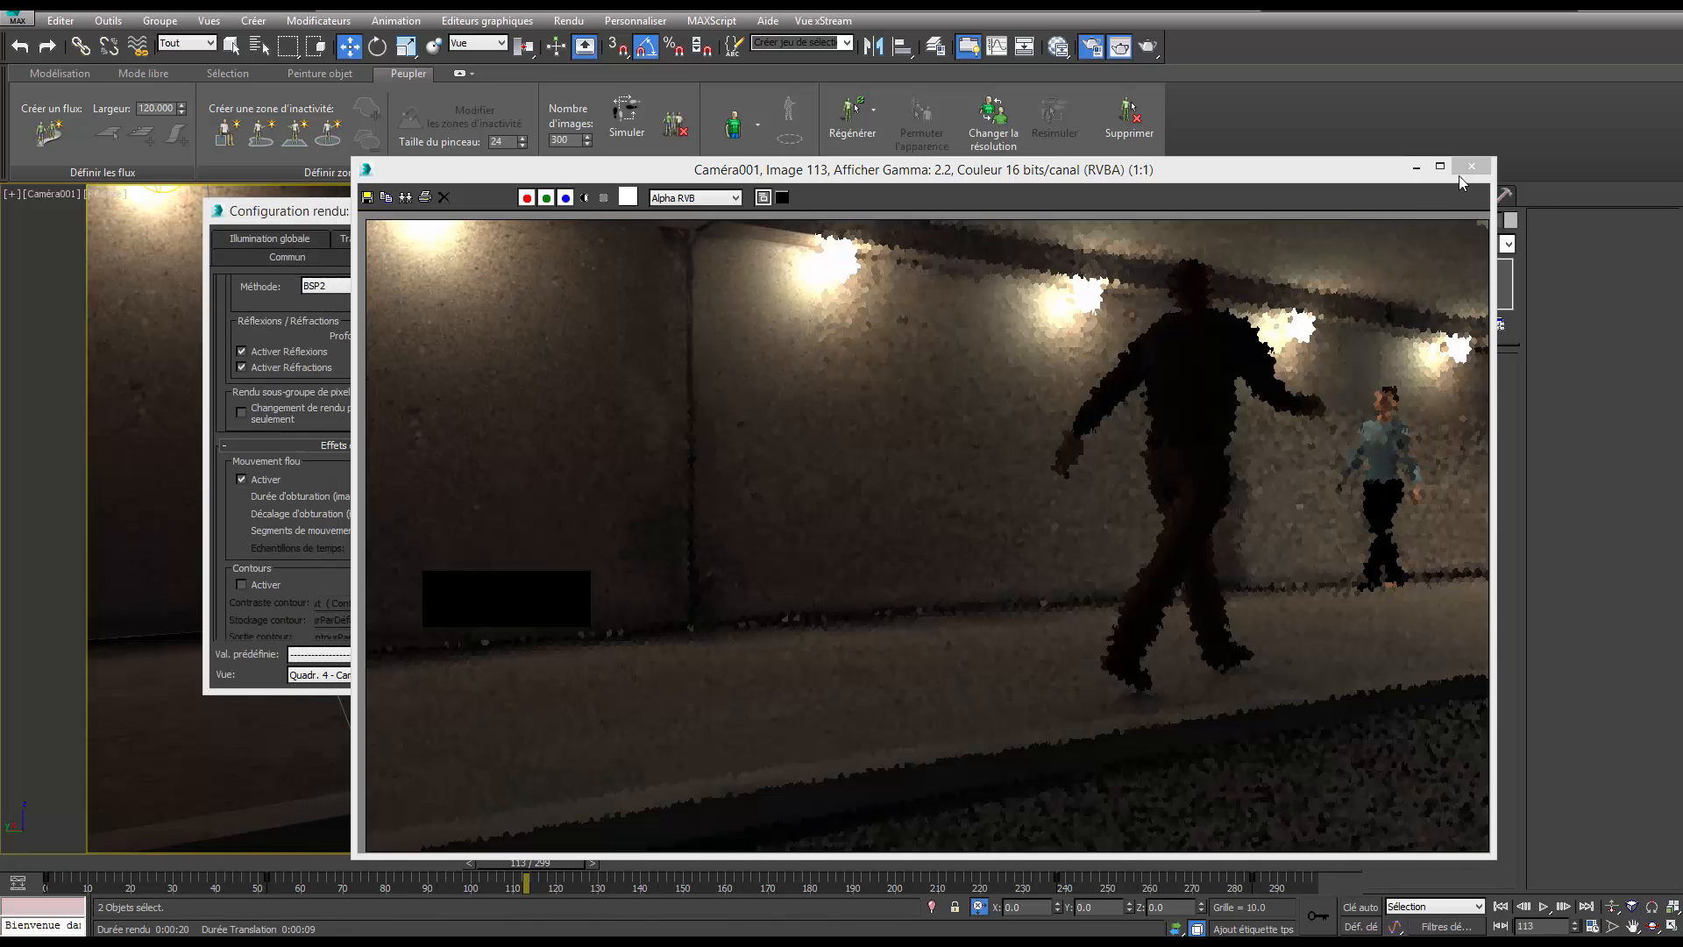
{"action": "left_click", "coordinate": [1459, 176]}
Select the large spherical light raised above the road in the perspective view and name its selection set spot01.
{"action": "key", "text": "p"}
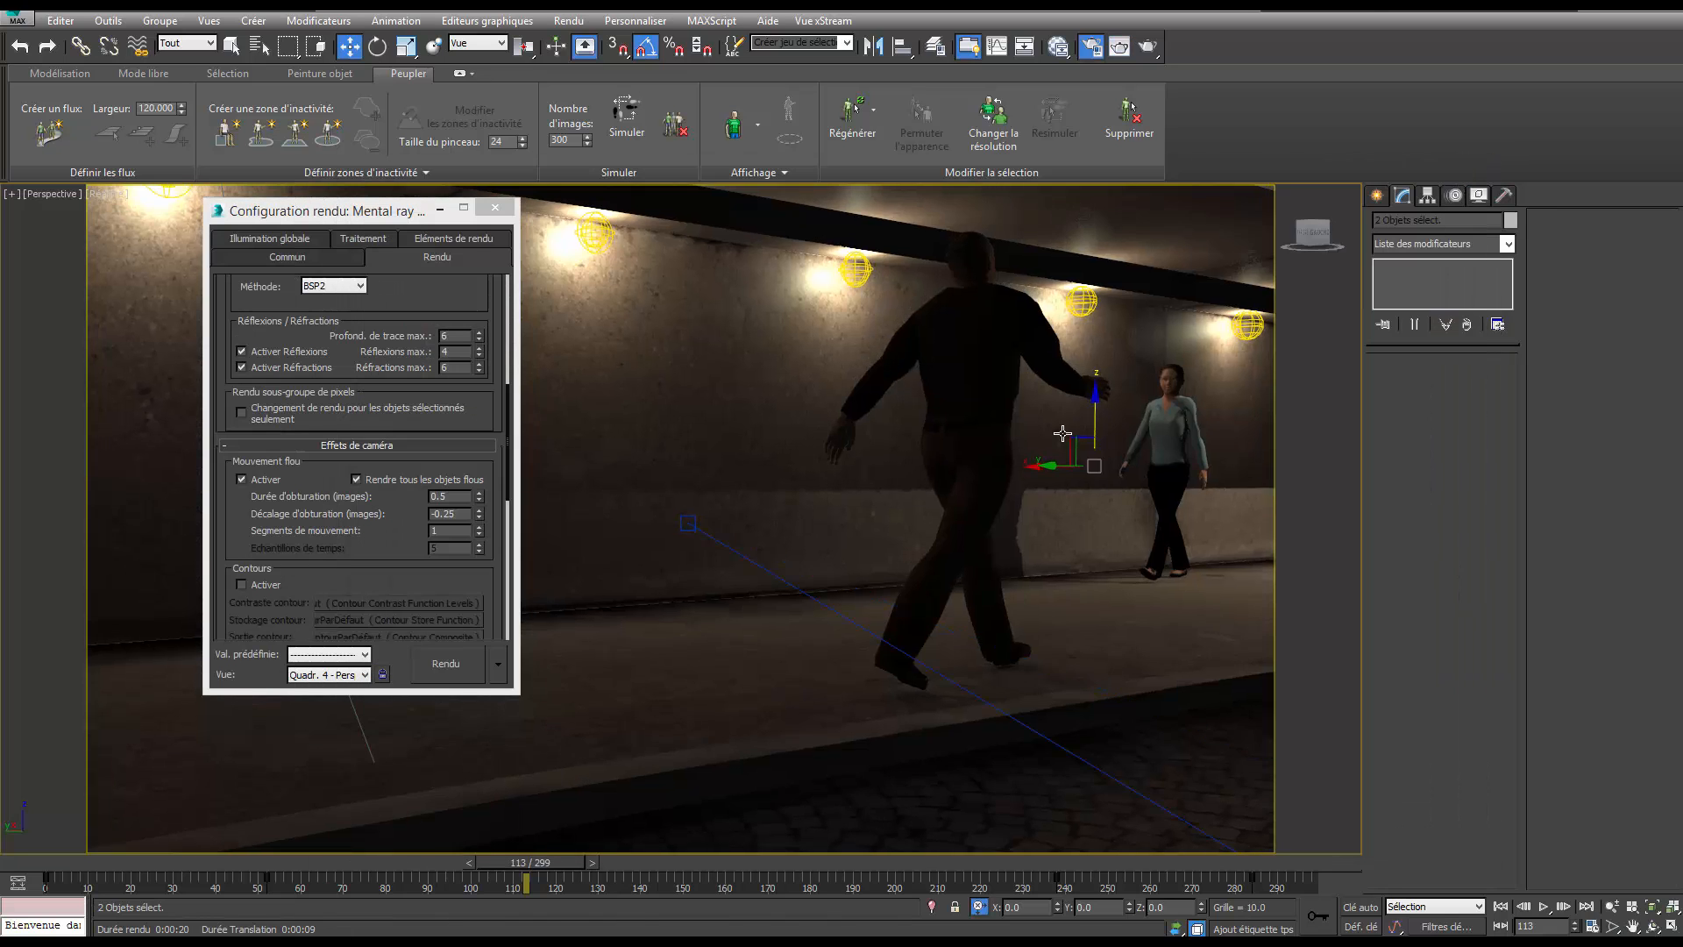
{"action": "scroll", "coordinate": [1062, 433], "scroll_direction": "down", "scroll_amount": 6}
{"action": "middle_click_drag", "start_coordinate": [1081, 416], "coordinate": [954, 565], "text": "alt"}
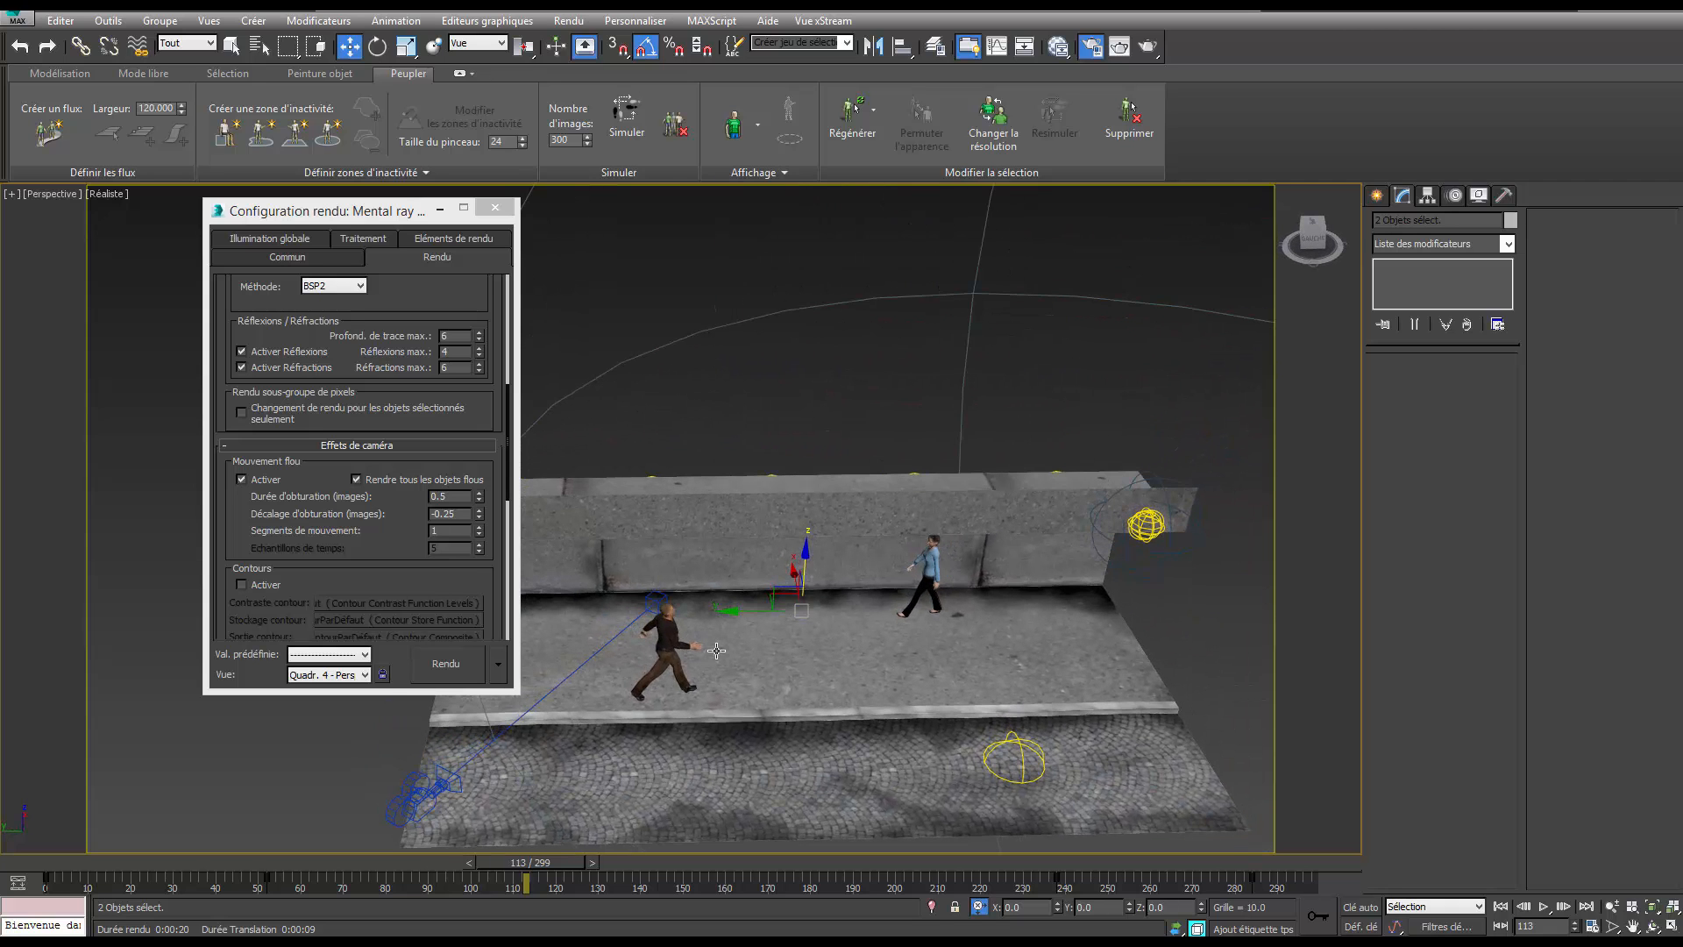
{"action": "left_click", "coordinate": [1141, 524]}
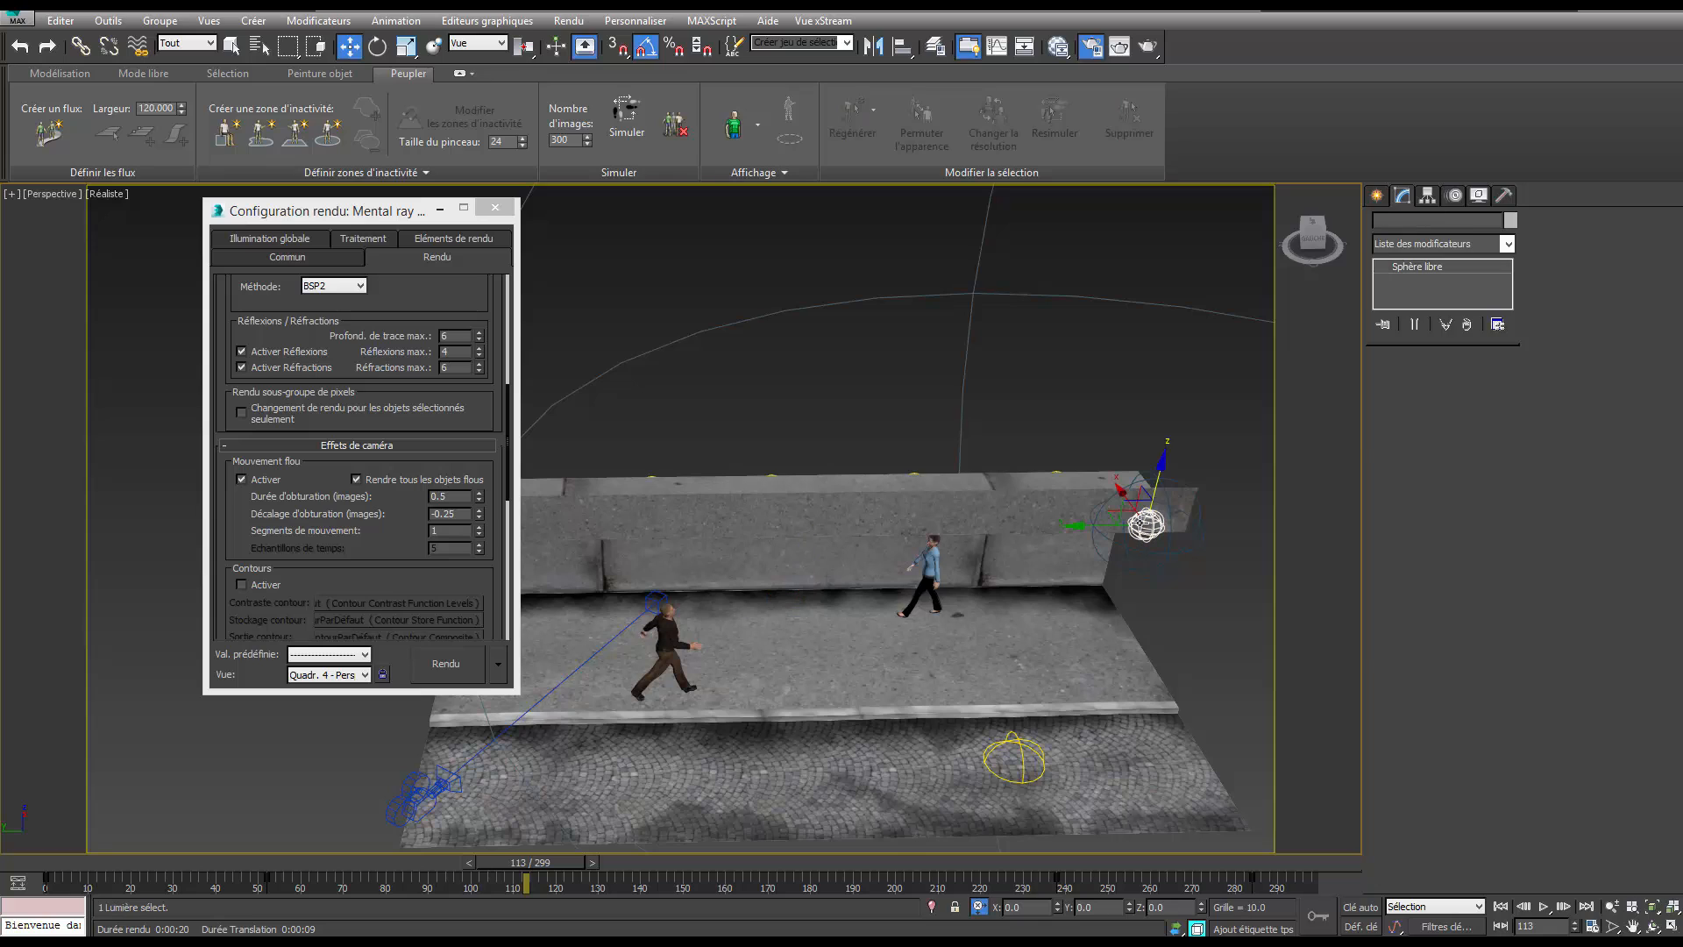
{"action": "left_click", "coordinate": [787, 41]}
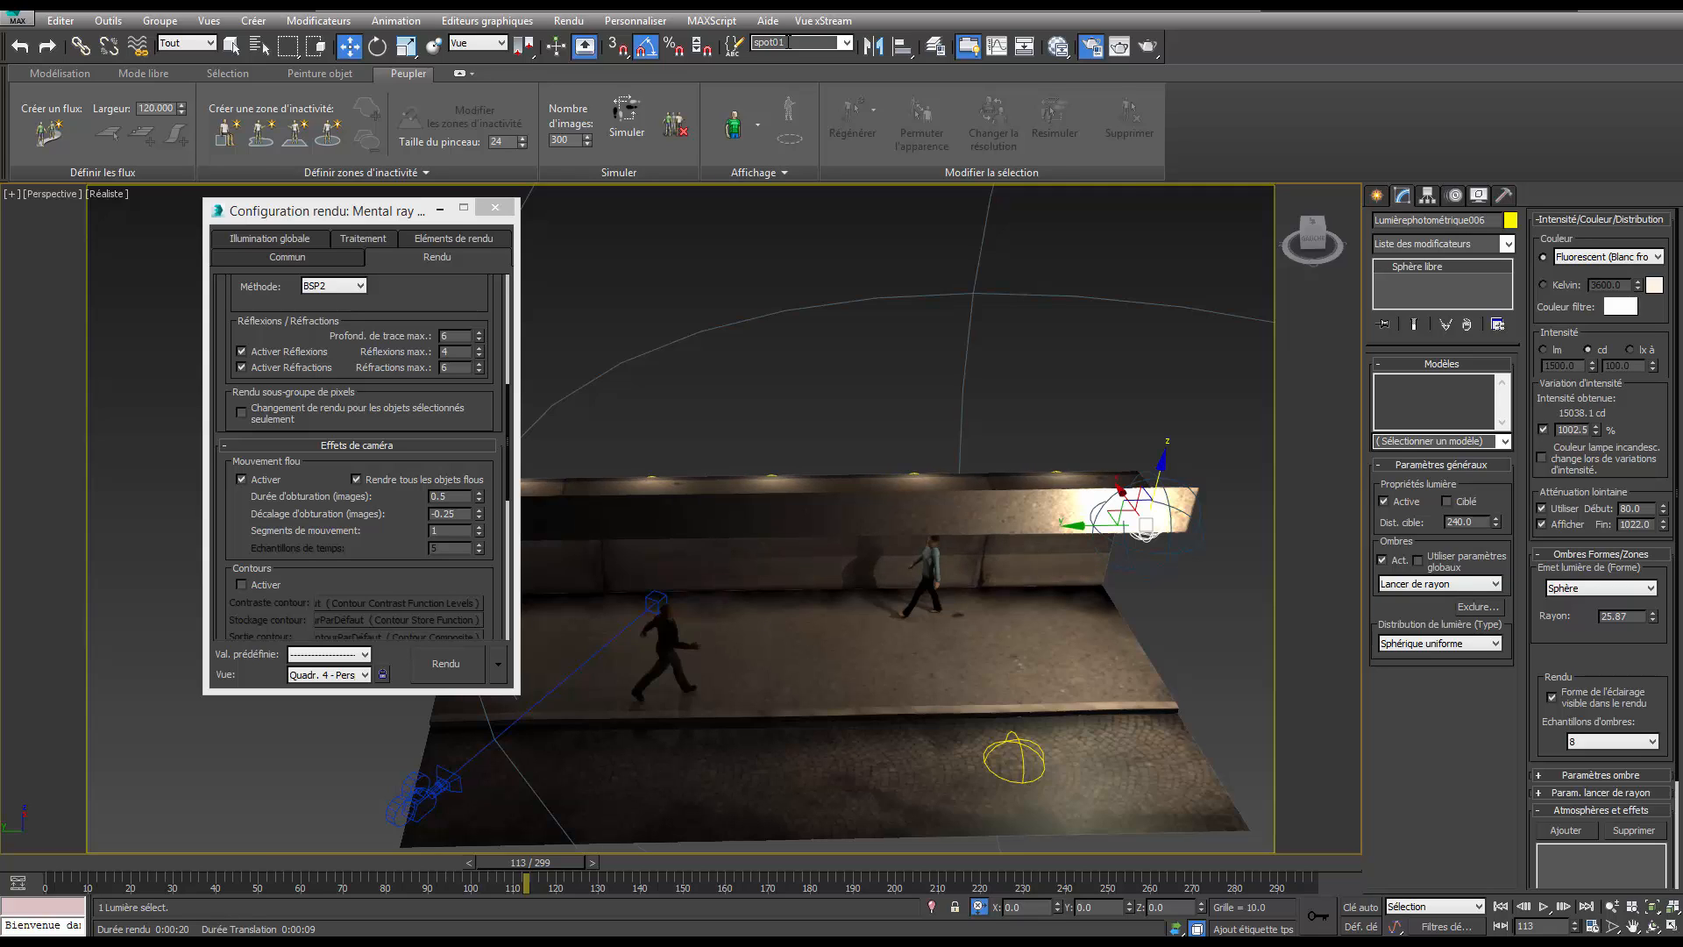
Set the light's far attenuation to start at 1040.8 and end at 1105.4, and start rendering the camera view.
{"action": "key", "text": "c"}
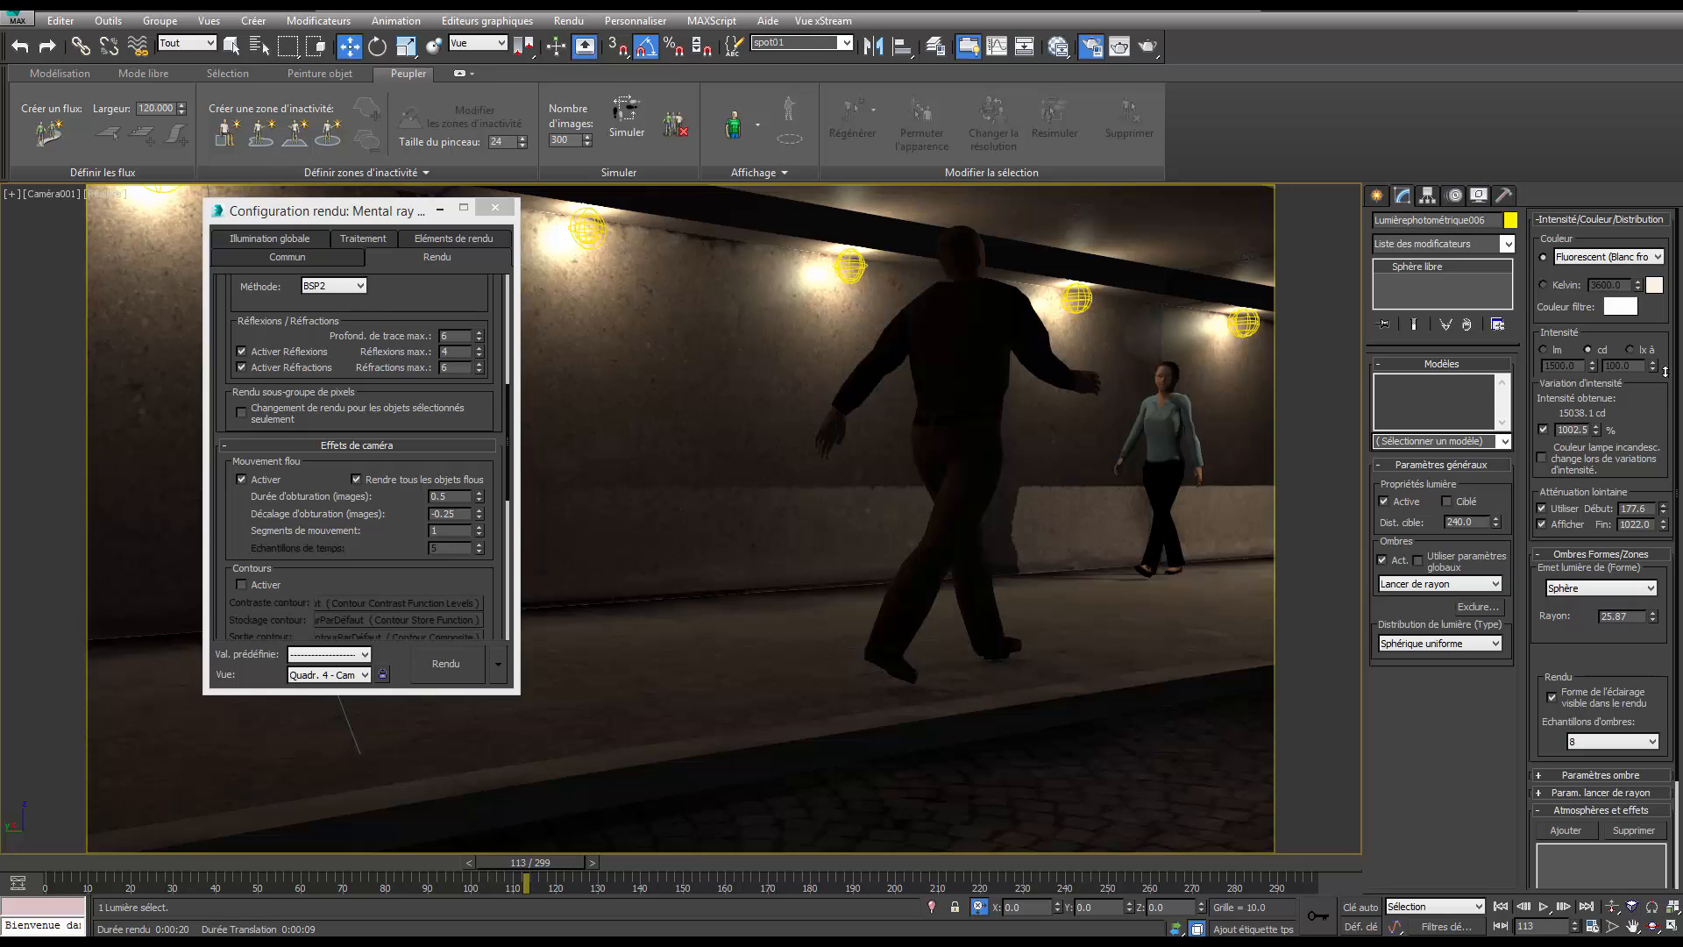
{"action": "left_click_drag", "start_coordinate": [1664, 372], "coordinate": [1682, 516]}
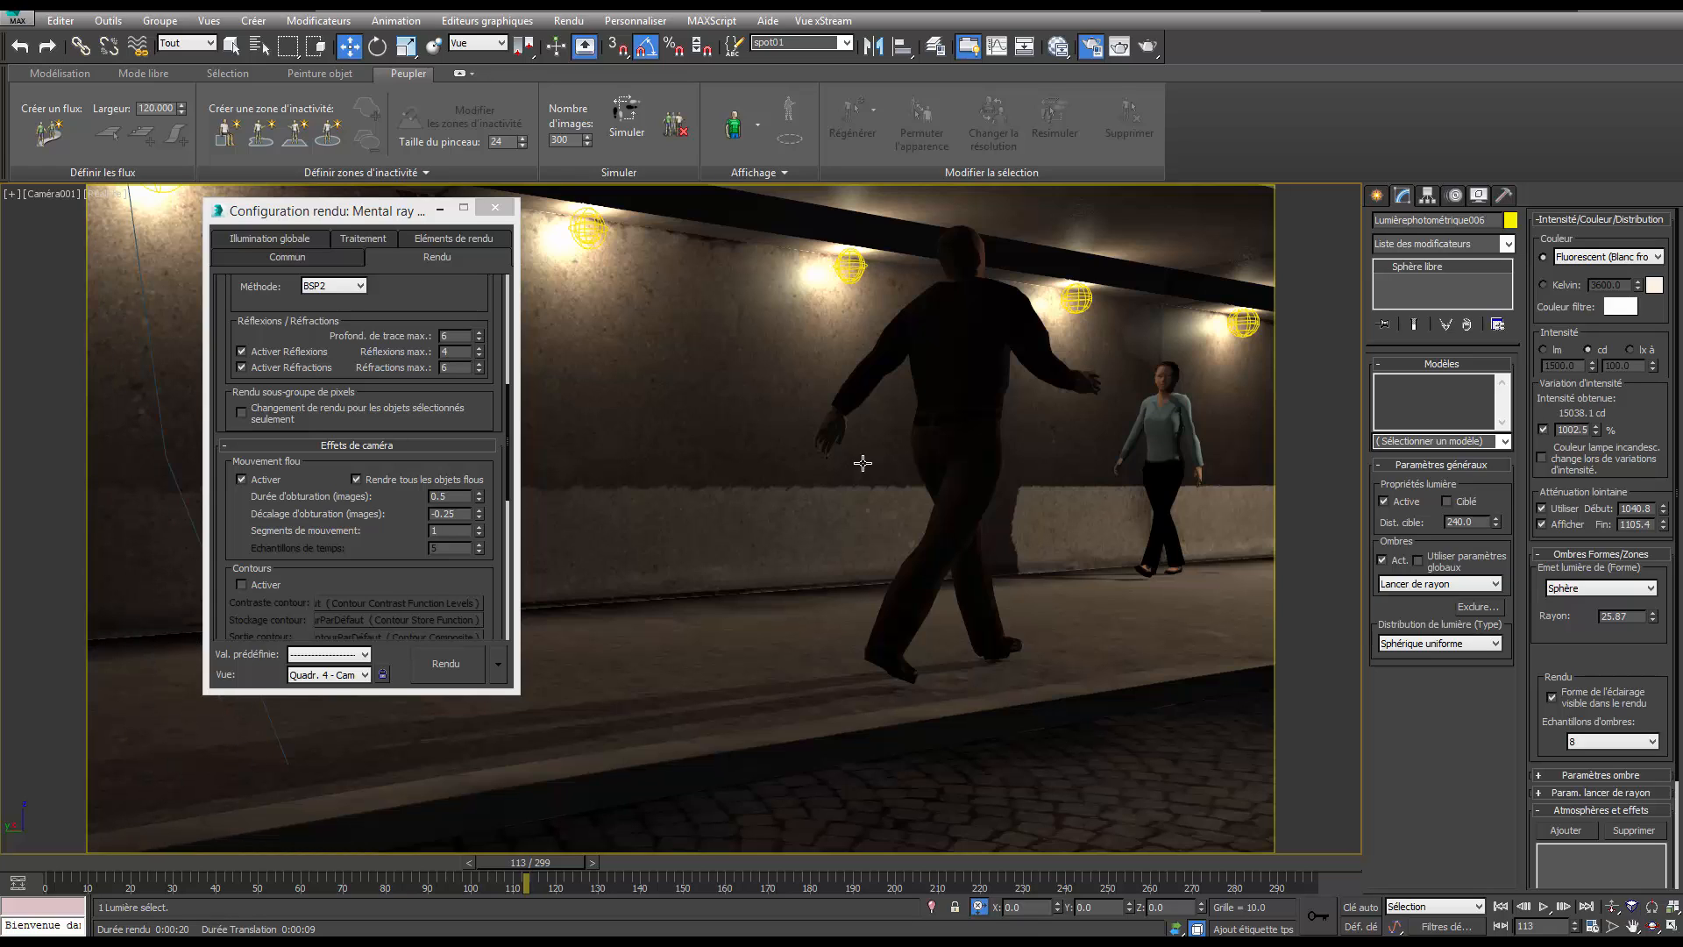
{"action": "left_click", "coordinate": [1147, 46]}
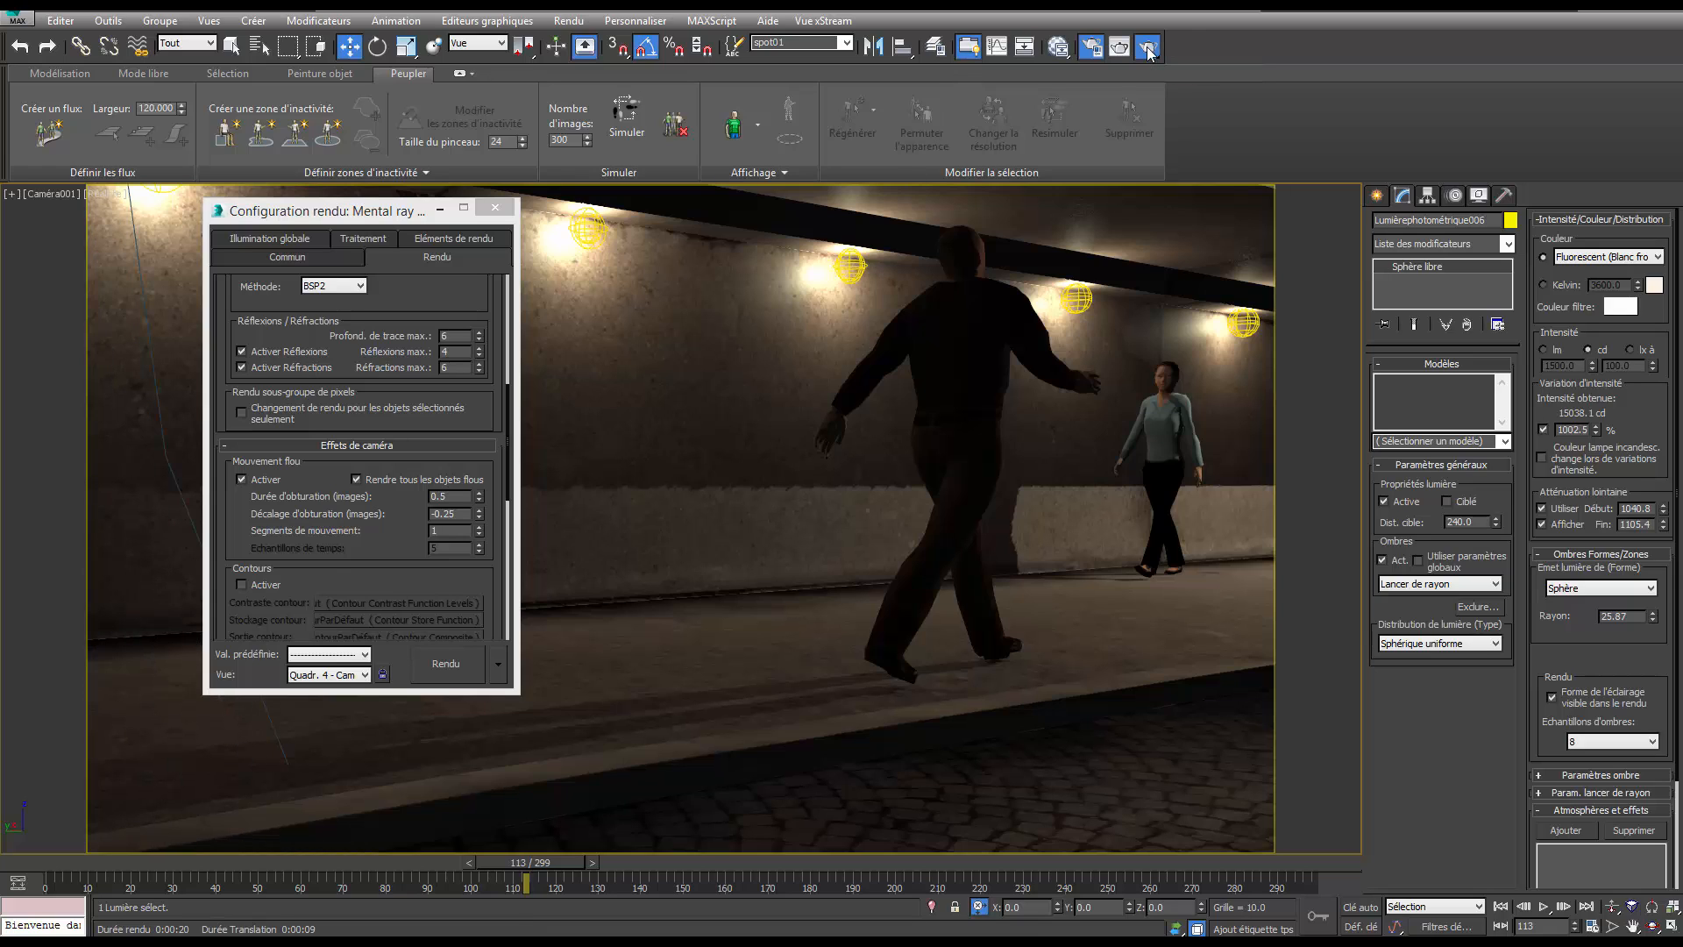